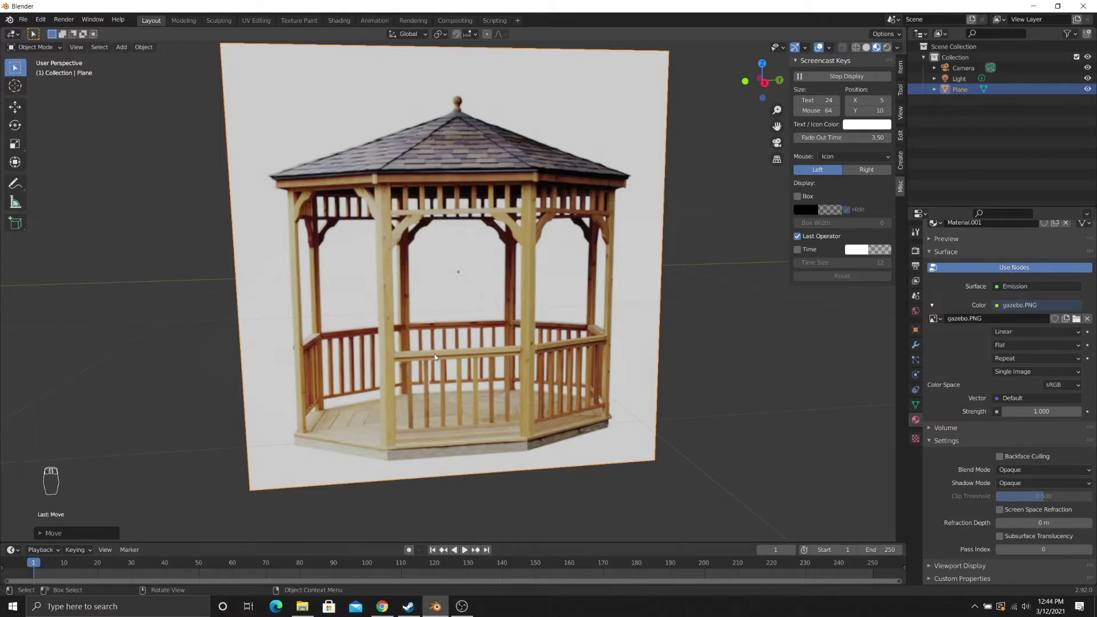
- Delete the selected object and add a cylinder with 6 vertices, 4 m radius, 0.25 m depth and Triangle Fan cap fill
key(Tab)
key(Delete)
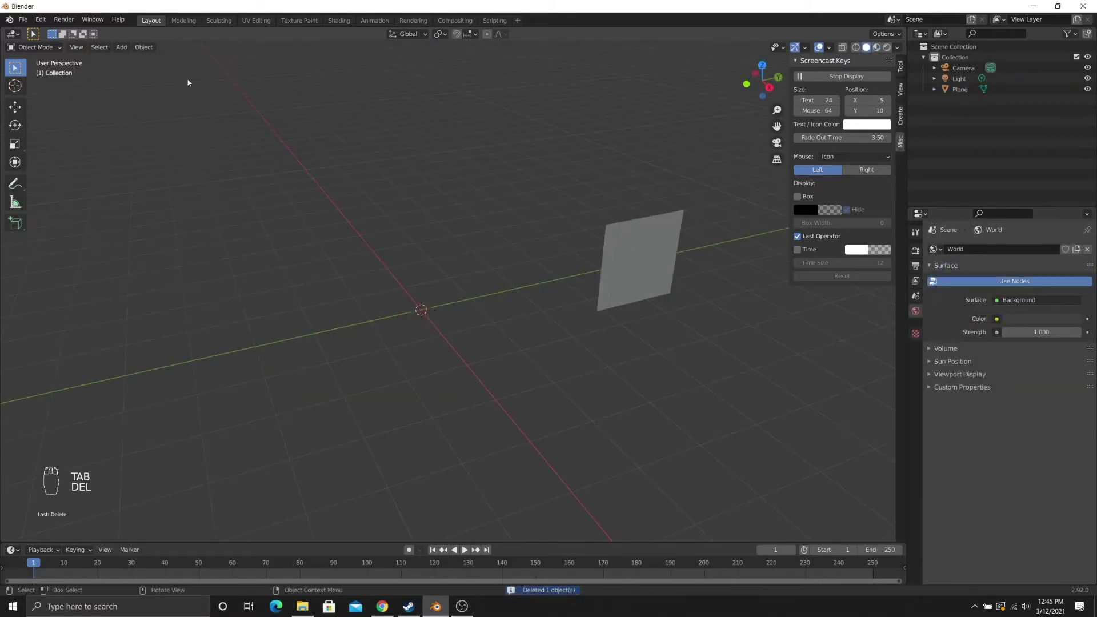
click(121, 47)
mouse_move(147, 61)
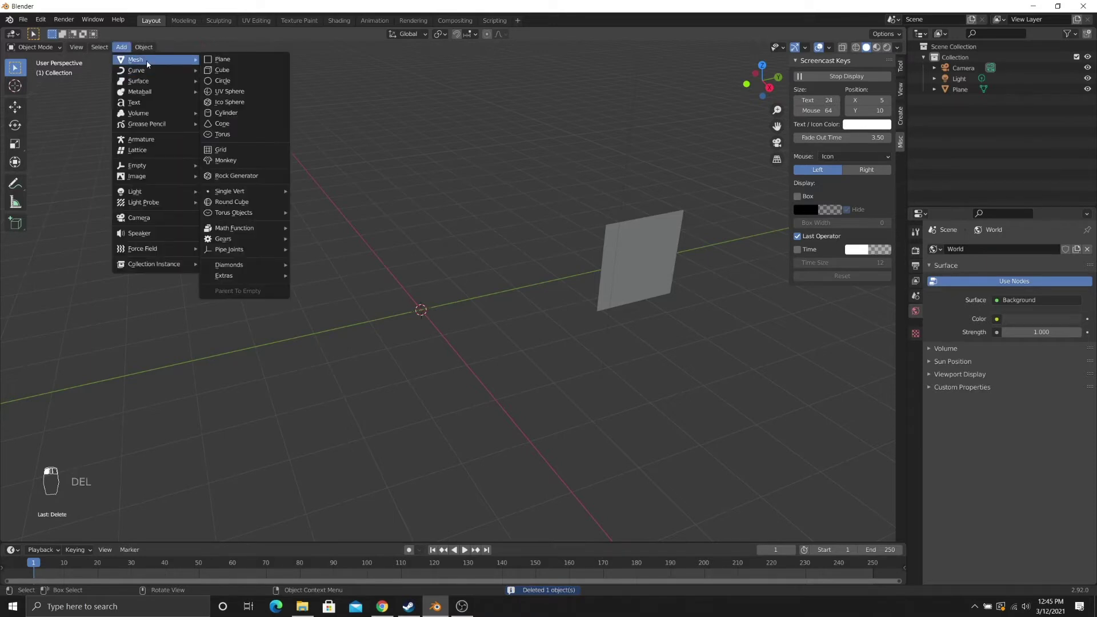
click(240, 113)
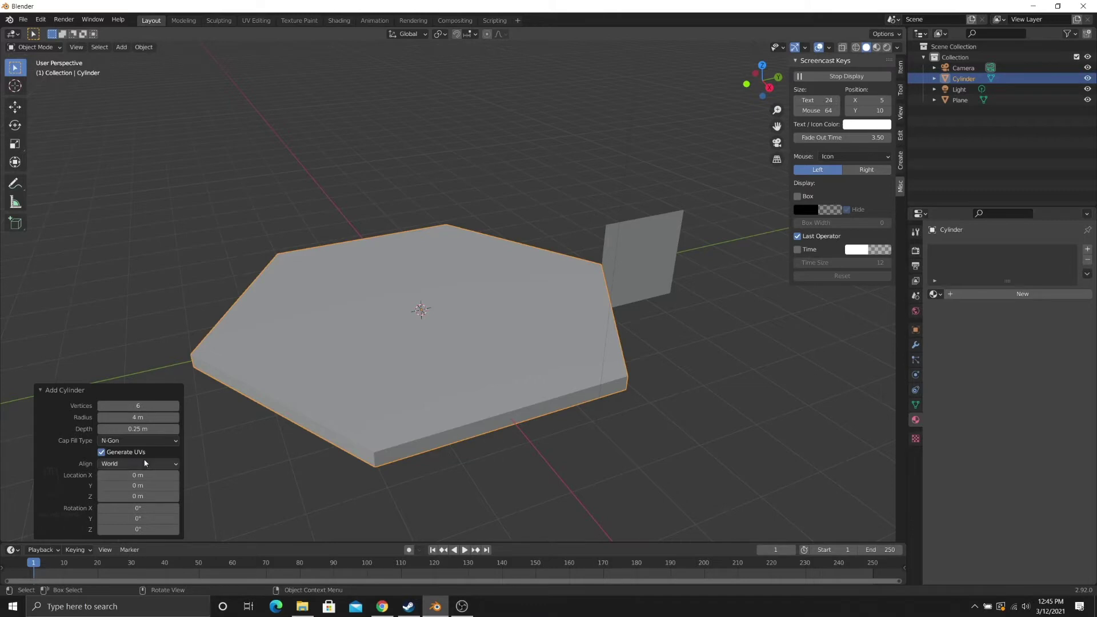
click(117, 441)
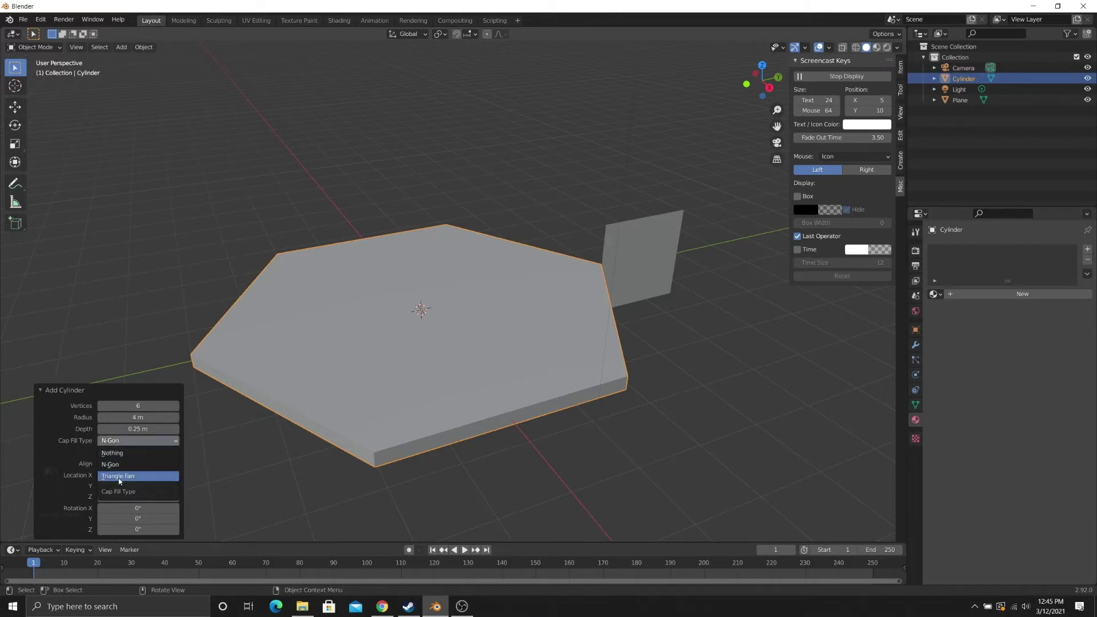
click(120, 478)
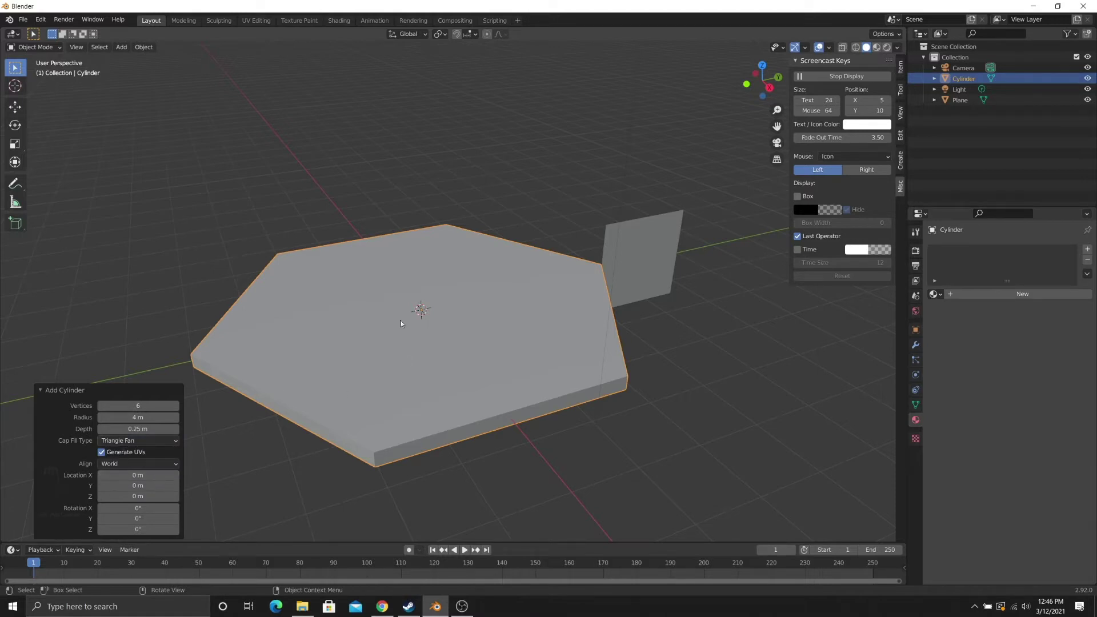
- Inset the six triangular top faces of the hexagonal cylinder together by 3 m
middle_drag(460, 296, 462, 300)
key(Tab)
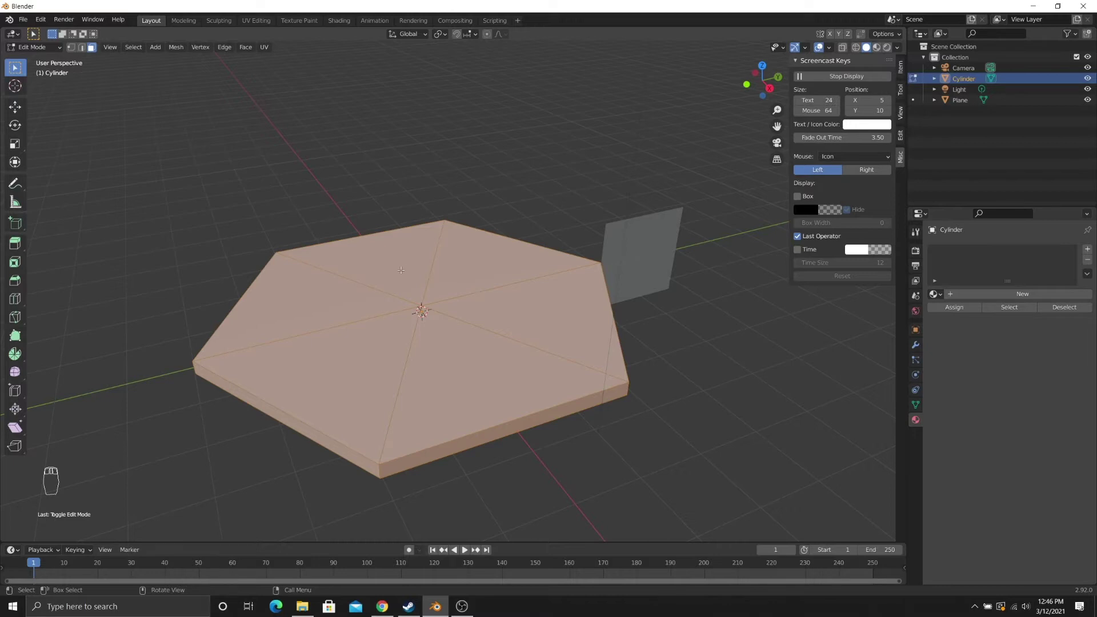
key(3)
click(312, 305)
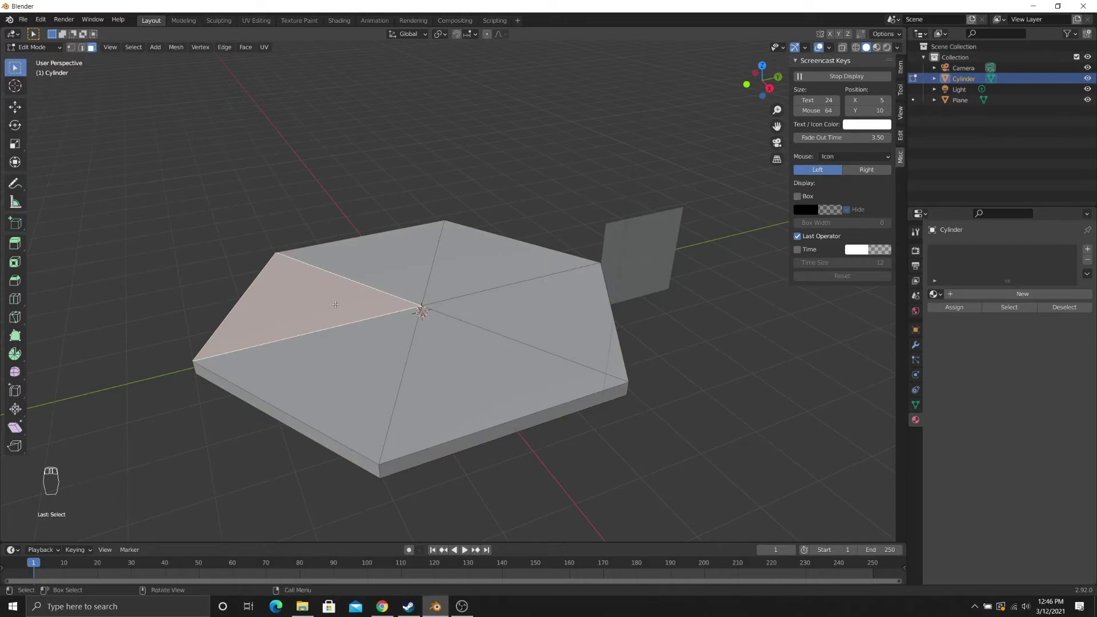
shift+click(388, 251)
shift+click(514, 257)
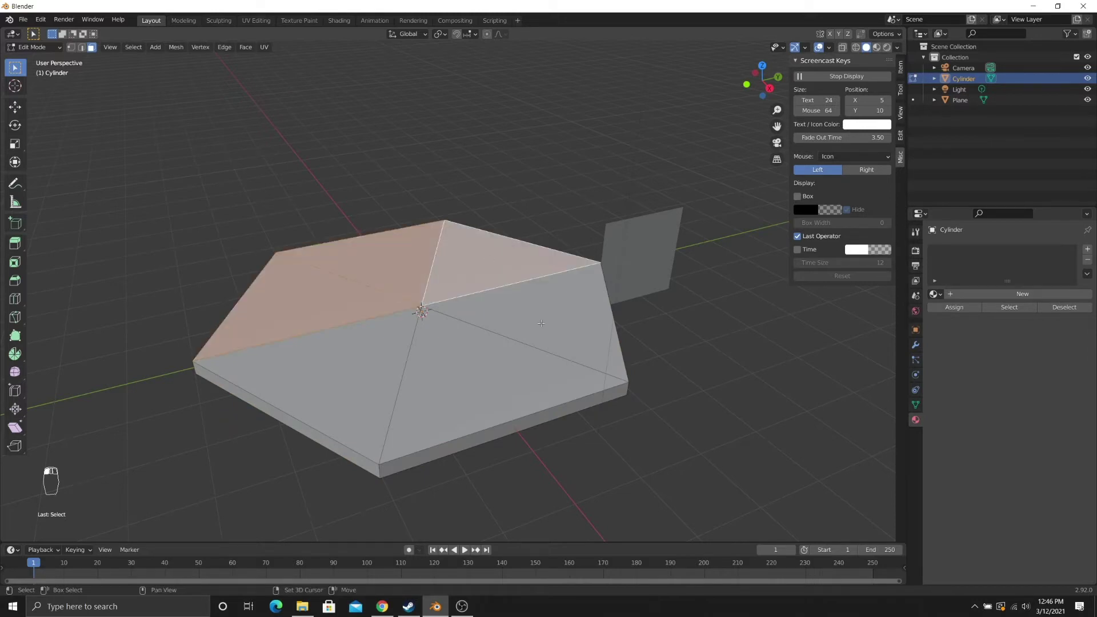
shift+click(549, 320)
shift+click(337, 374)
shift+click(469, 394)
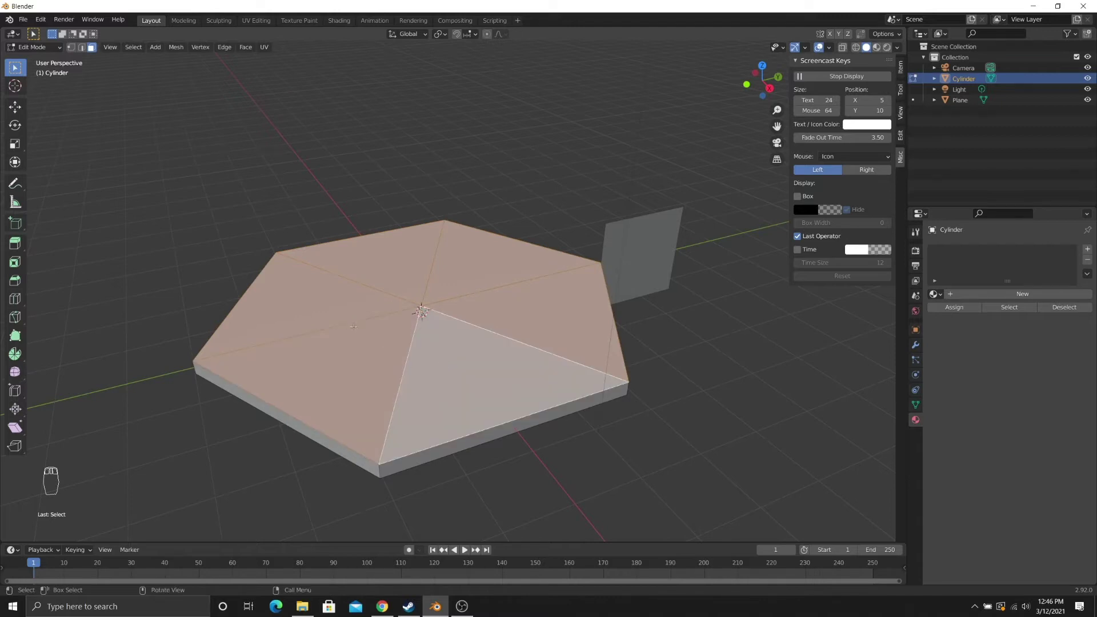
scroll(421, 311, up, 3)
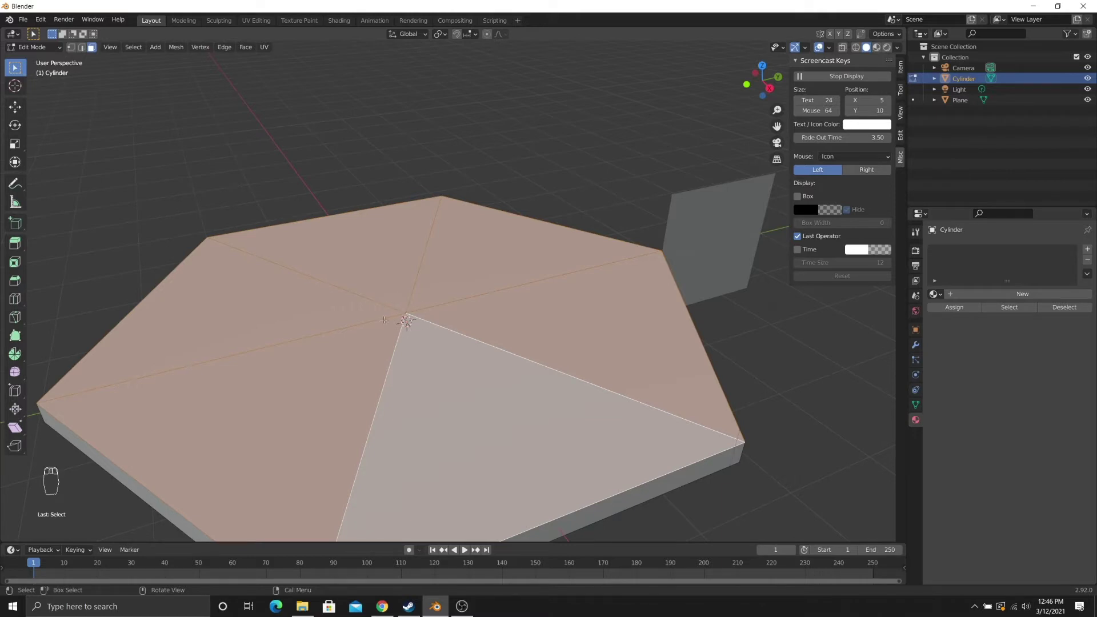
scroll(384, 320, down, 3)
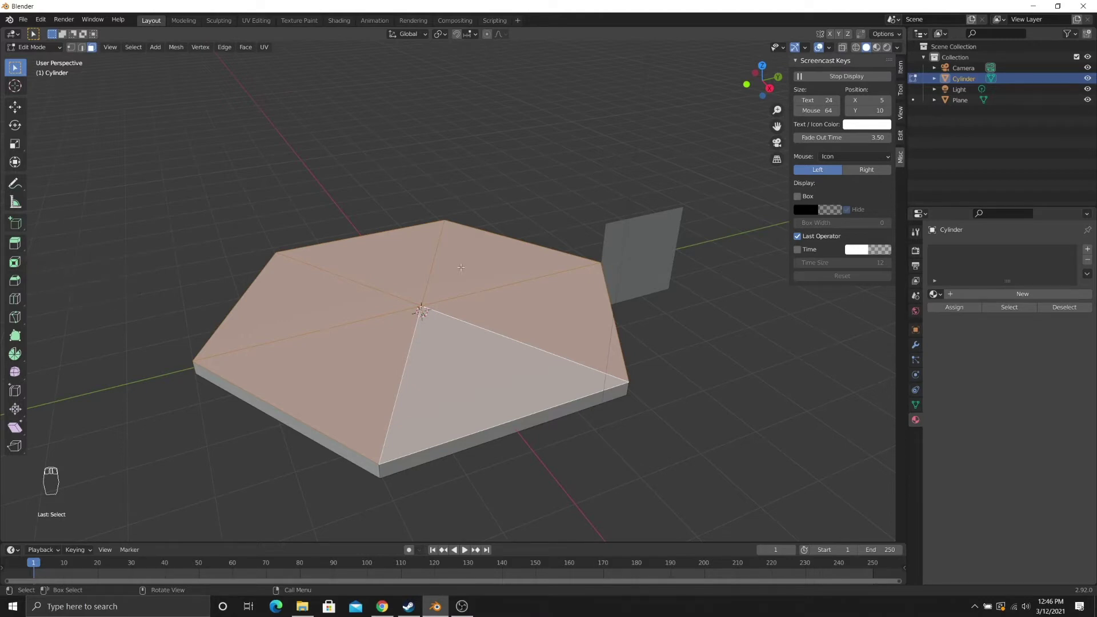
key(i)
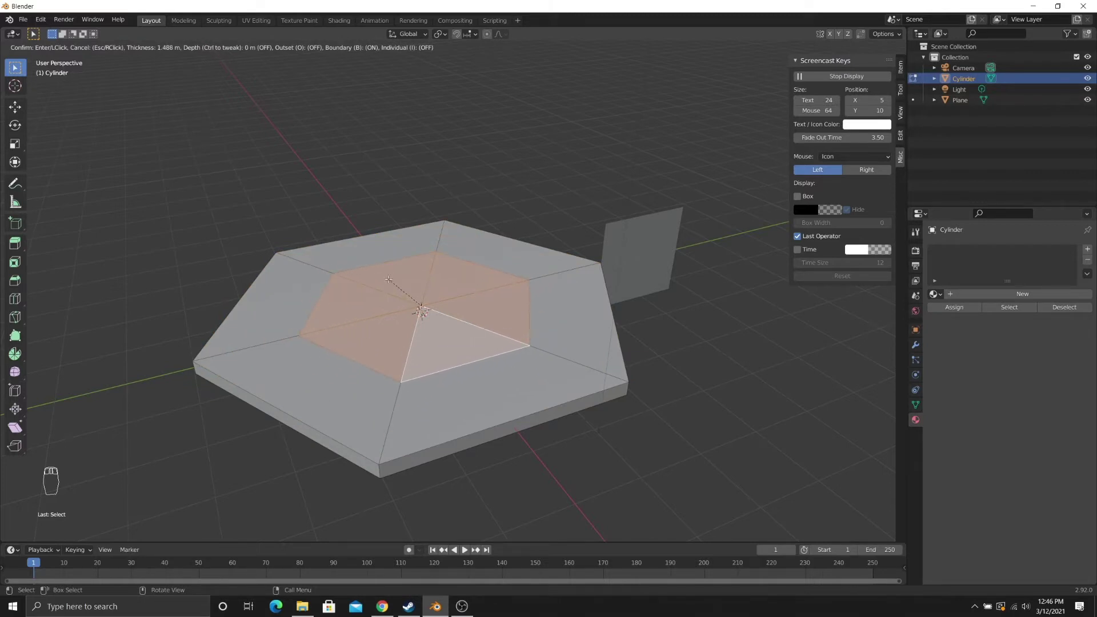
text(3)
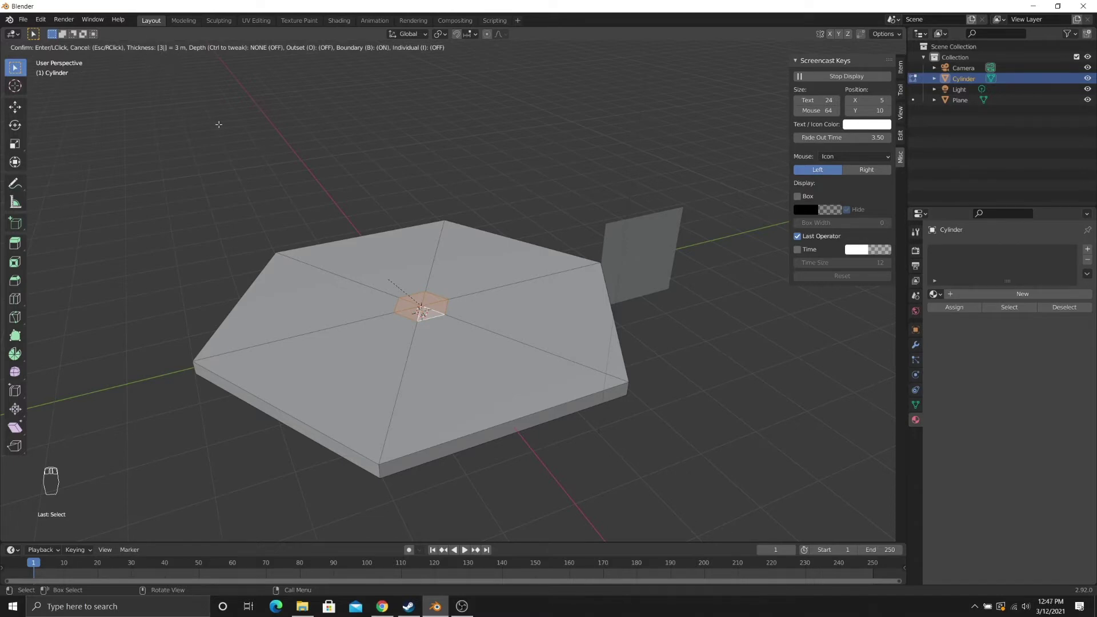
key(Return)
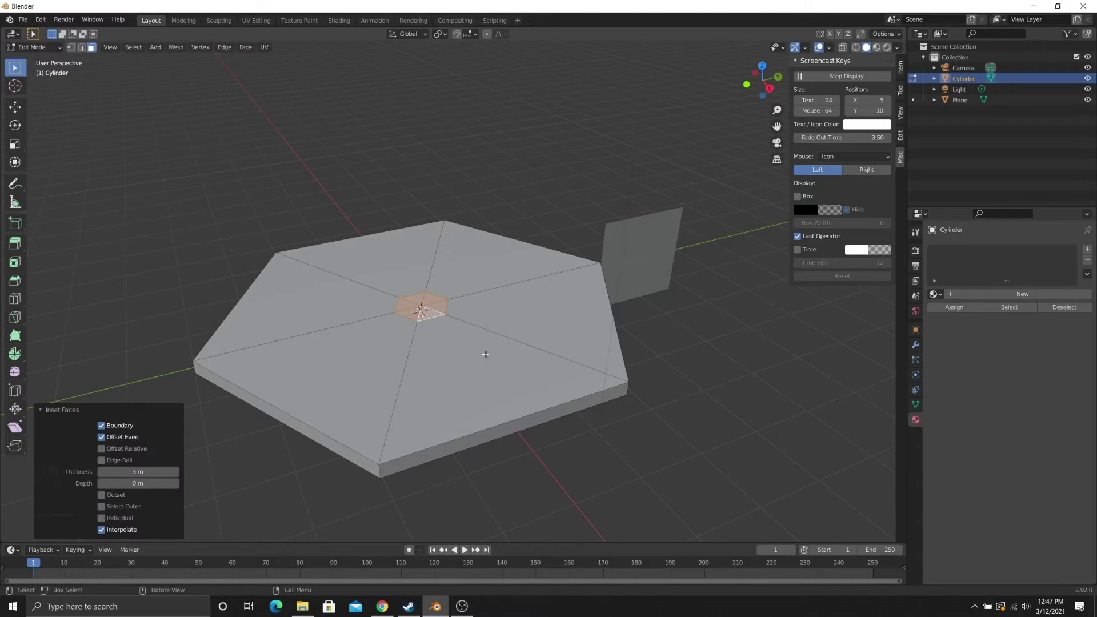
- Add 8 evenly spaced, unslid loop cuts around the top surface between the small central hexagon and the outer edge
scroll(404, 316, up, 2)
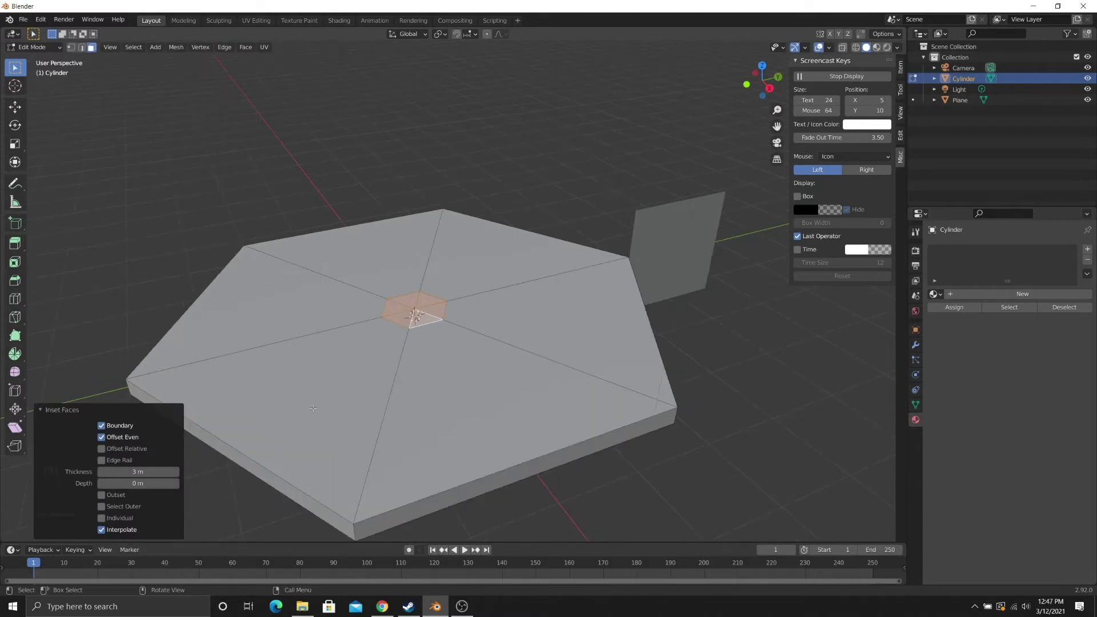
middle_drag(461, 361, 468, 323)
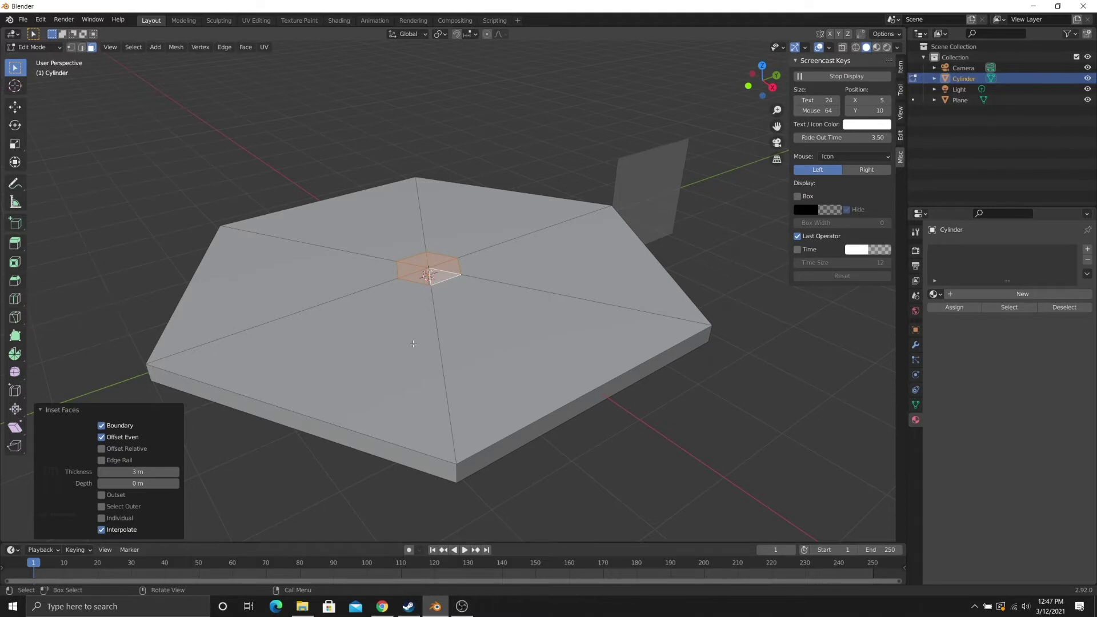
key(ctrl+r)
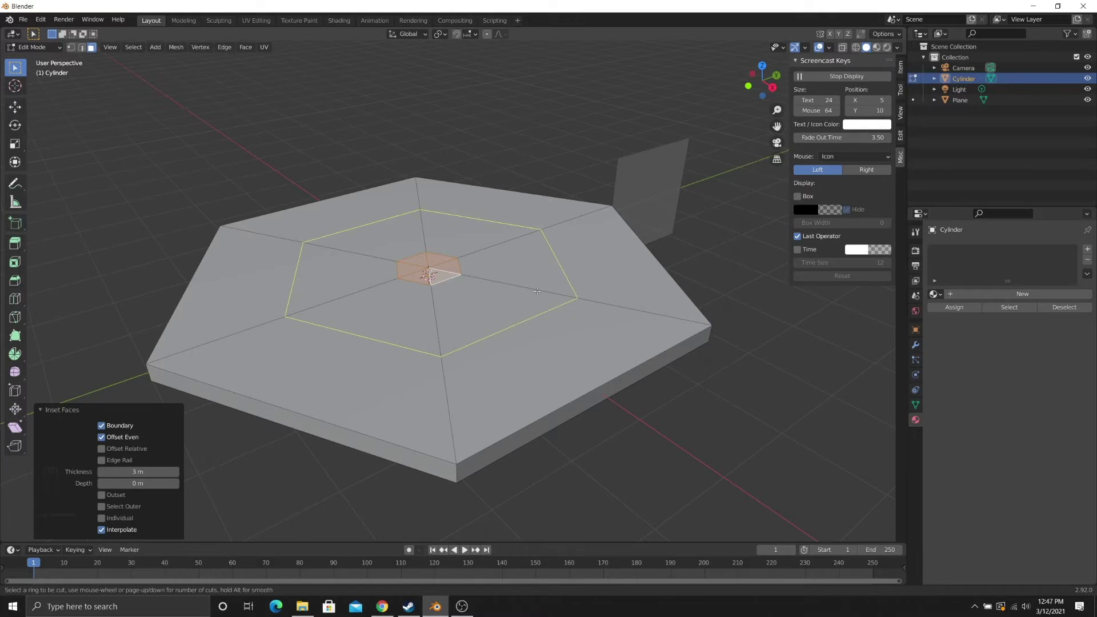
scroll(534, 295, up, 4)
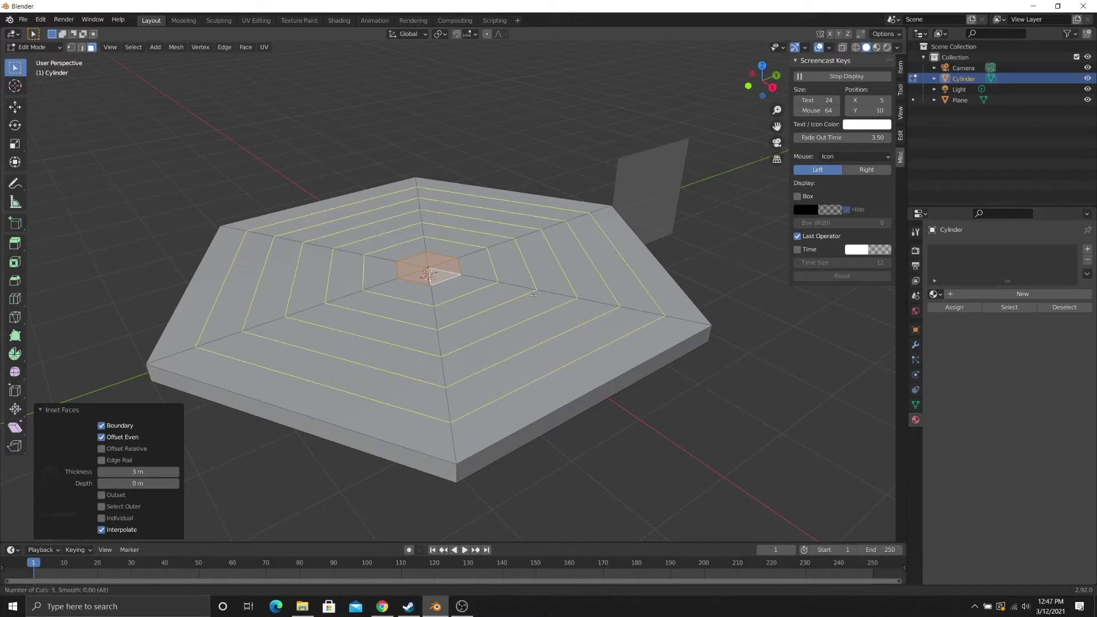
scroll(534, 295, up, 2)
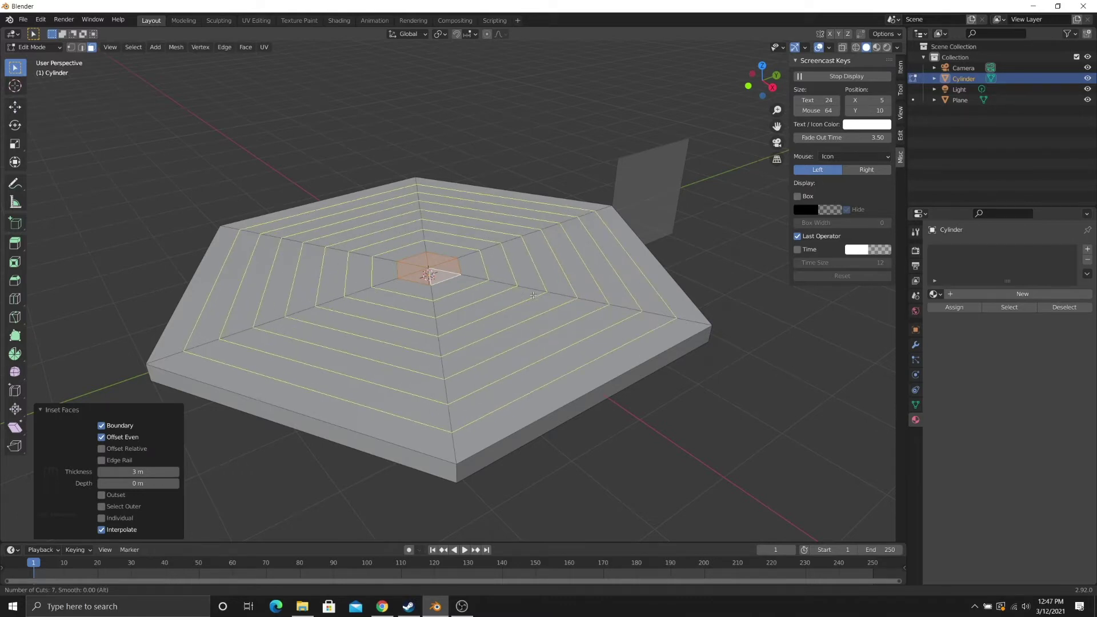
click(533, 295)
right_click(533, 295)
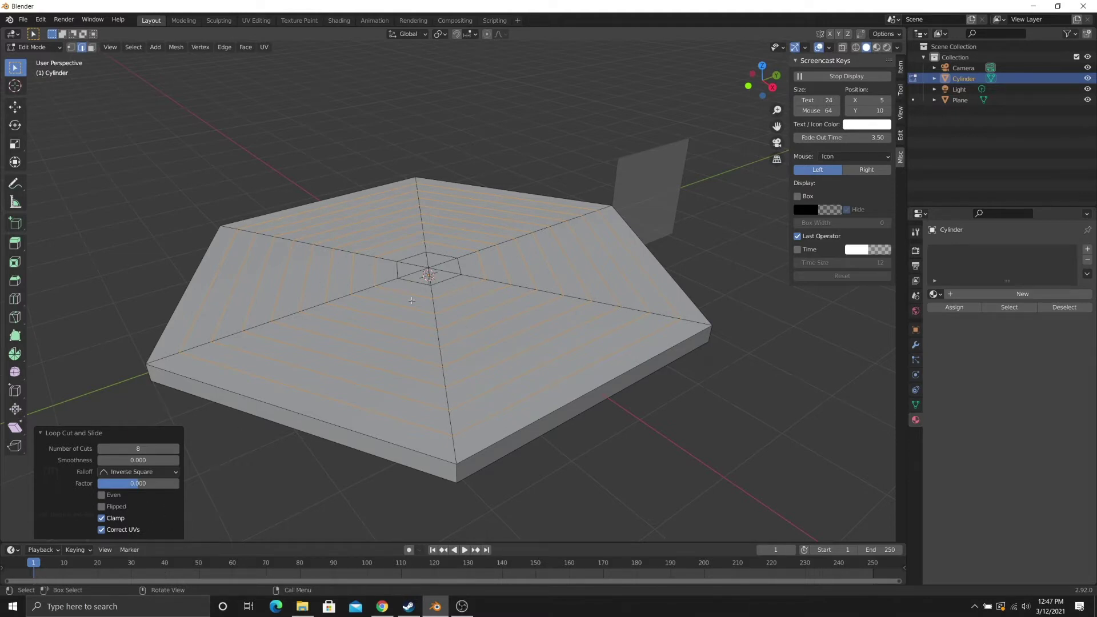
- Select the central triangles in face mode and grow the selection outward until it covers the whole top surface
mouse_move(430, 277)
middle_down()
mouse_move(433, 320)
mouse_move(437, 285)
middle_up()
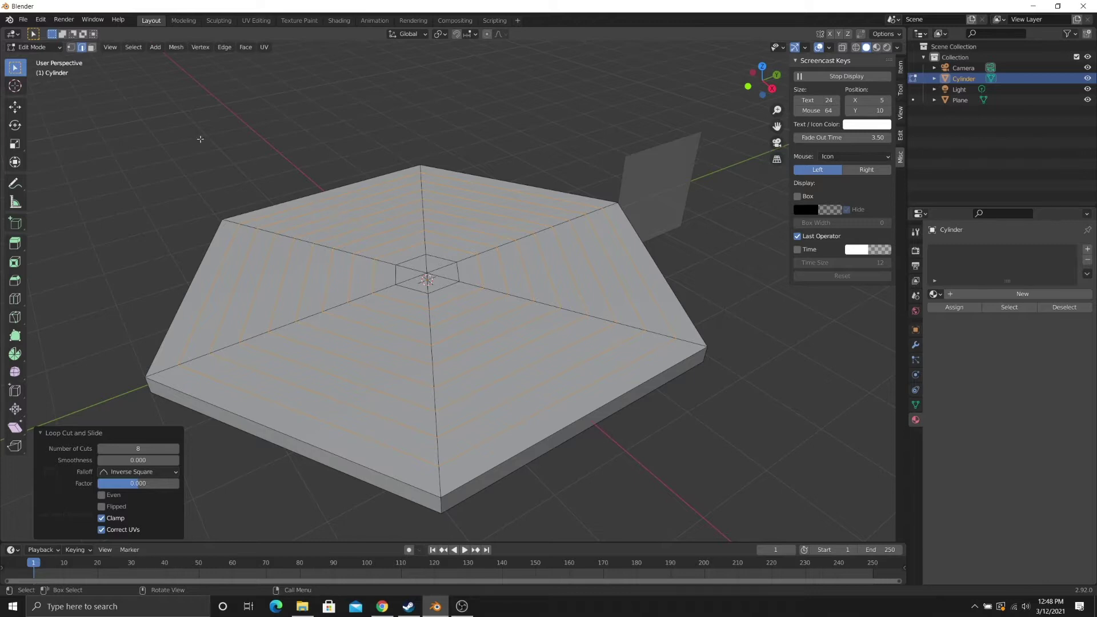
click(91, 48)
click(408, 274)
shift+click(442, 264)
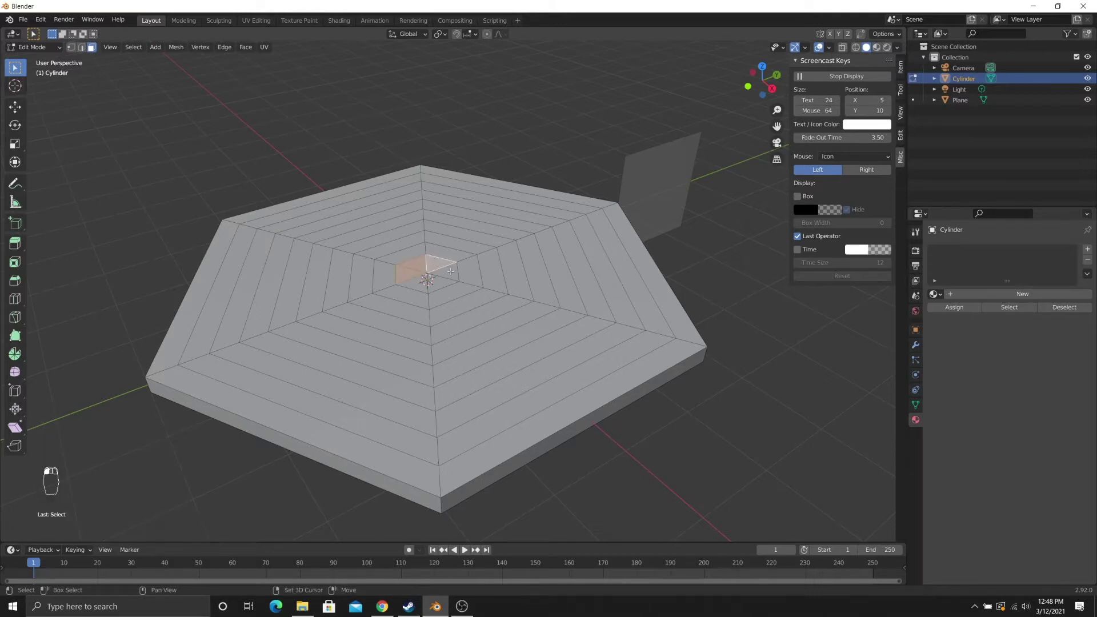
shift+click(449, 278)
shift+click(440, 288)
shift+click(412, 281)
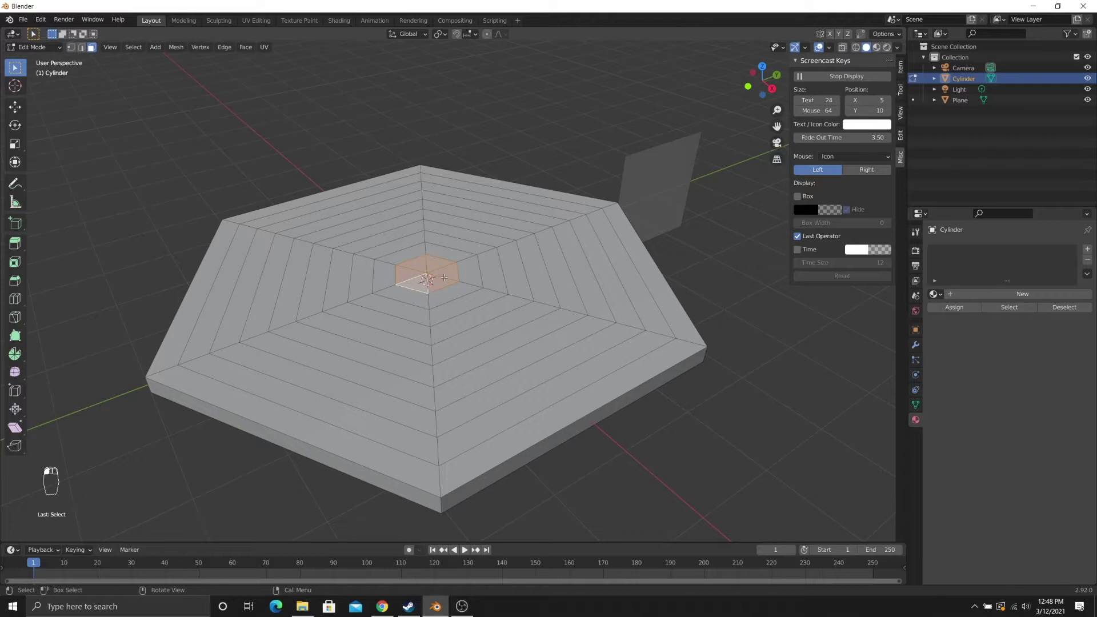
key(ctrl+KP_Add)
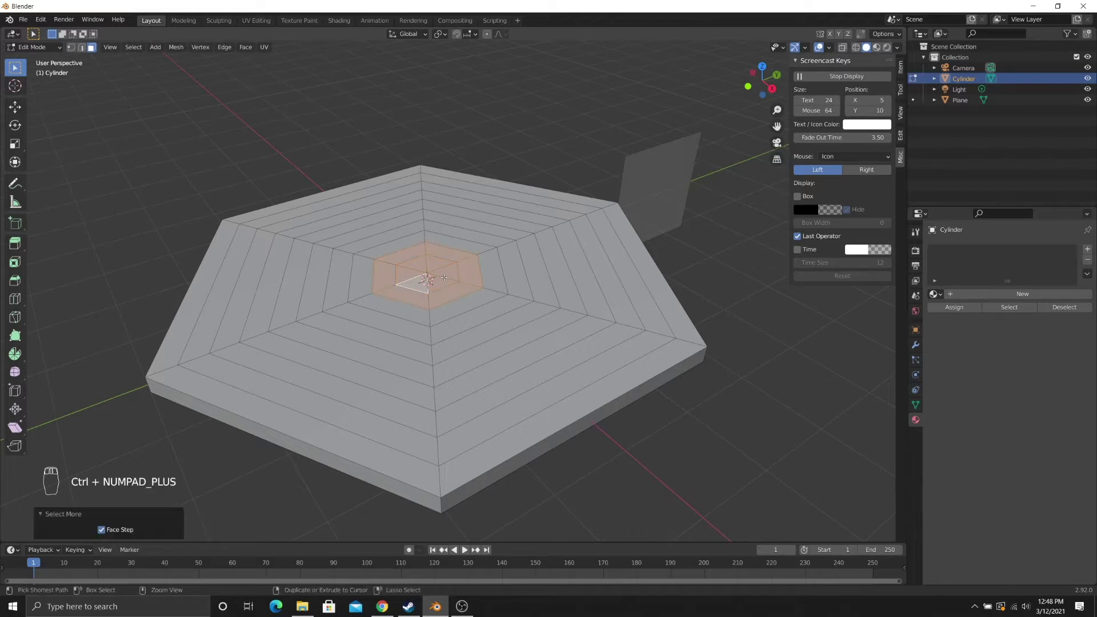
key(ctrl+KP_Add)
key(ctrl+KP_Add)
key(ctrl+KP_Add)
key(ctrl+KP_Add)
key(ctrl+KP_Add)
key(ctrl+KP_Add)
key(ctrl+KP_Add)
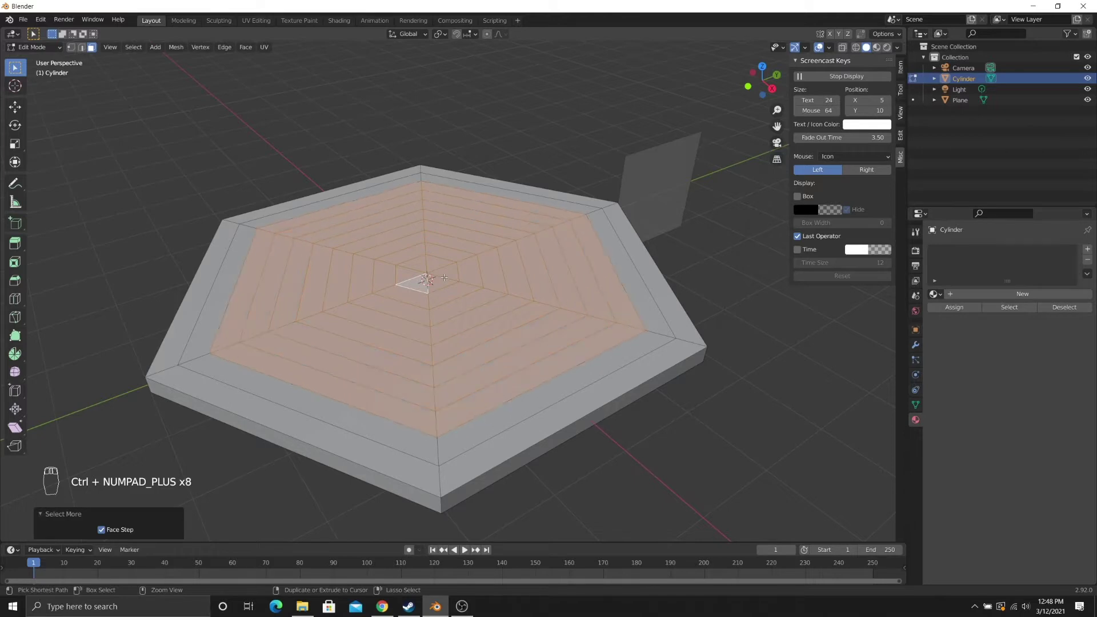
key(ctrl+KP_Add)
key(ctrl+KP_Add)
key(ctrl+KP_Add)
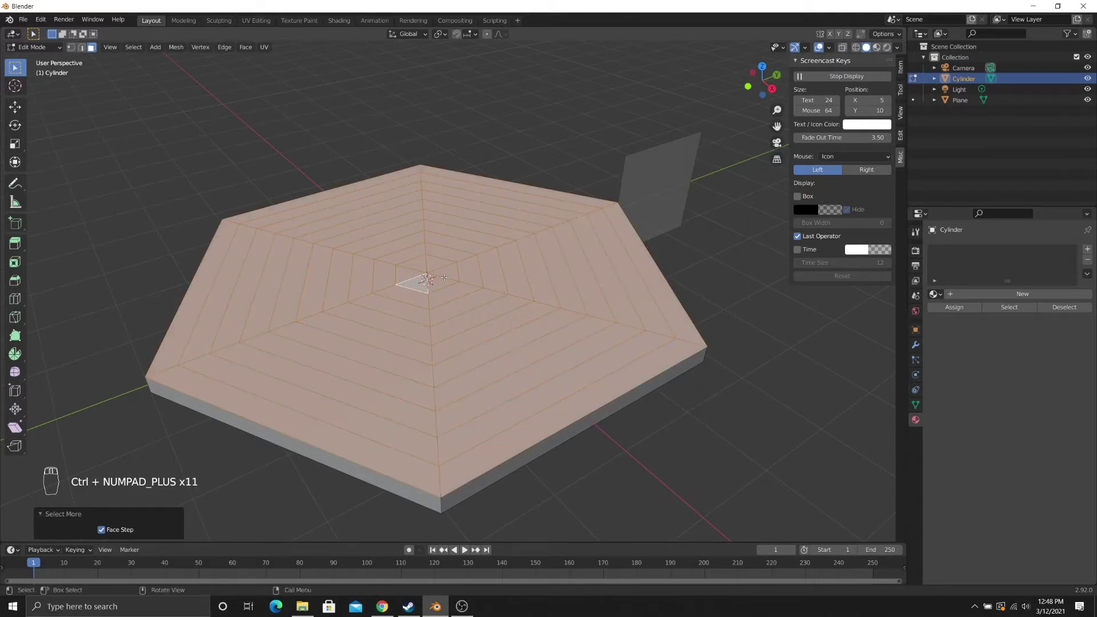
- Extrude the selected top faces of the hexagonal floor as individual faces by 0.1 m
middle_drag(502, 179, 446, 277)
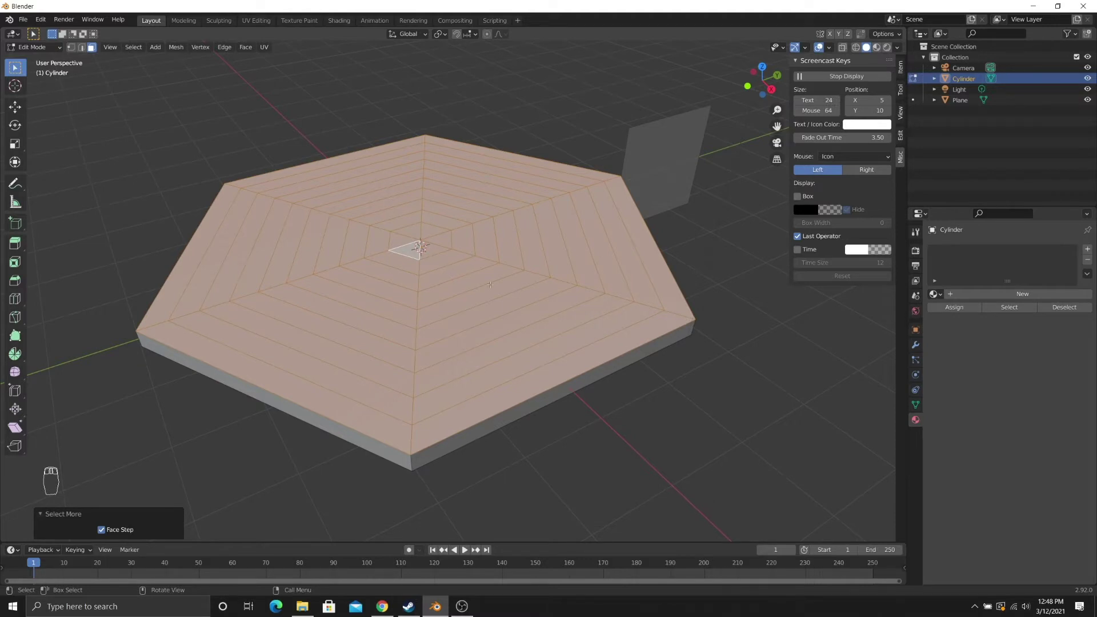
middle_drag(491, 284, 479, 265)
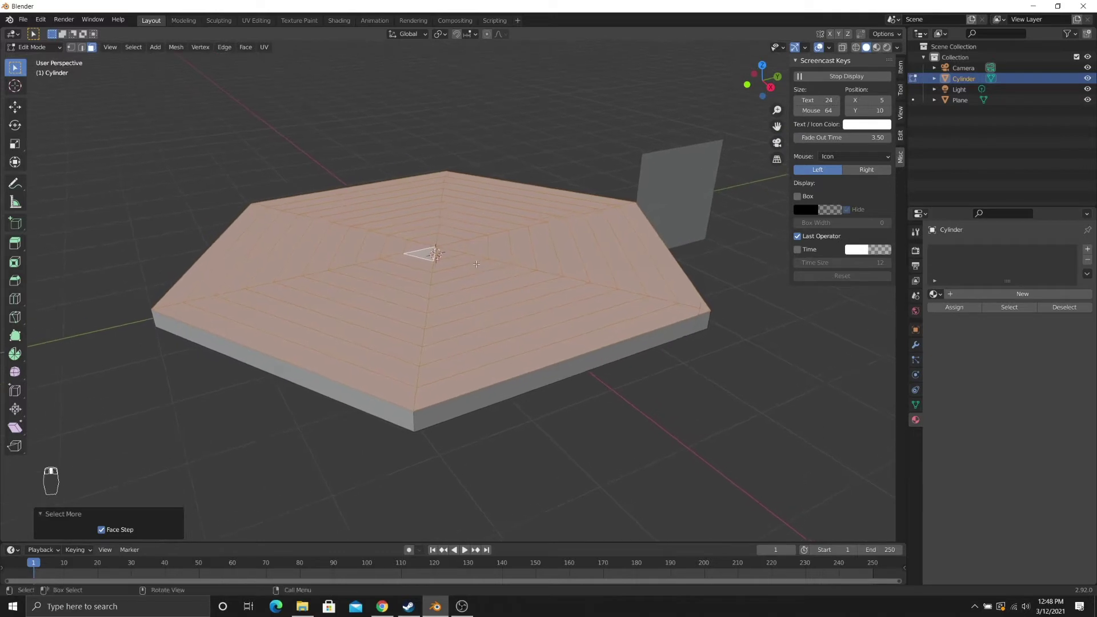
click(12, 250)
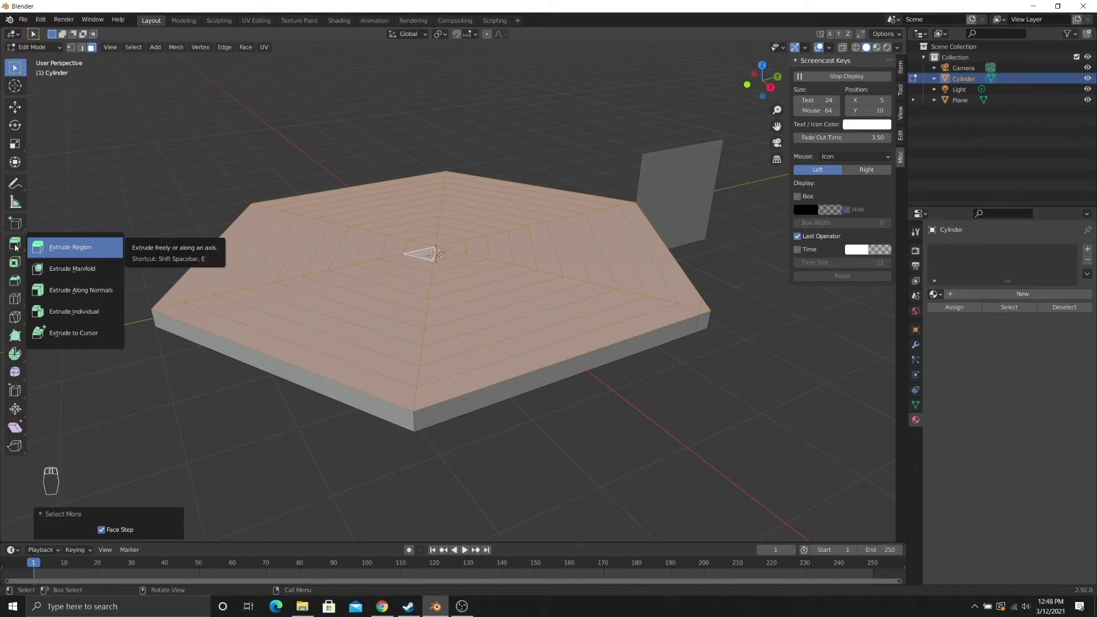
click(16, 247)
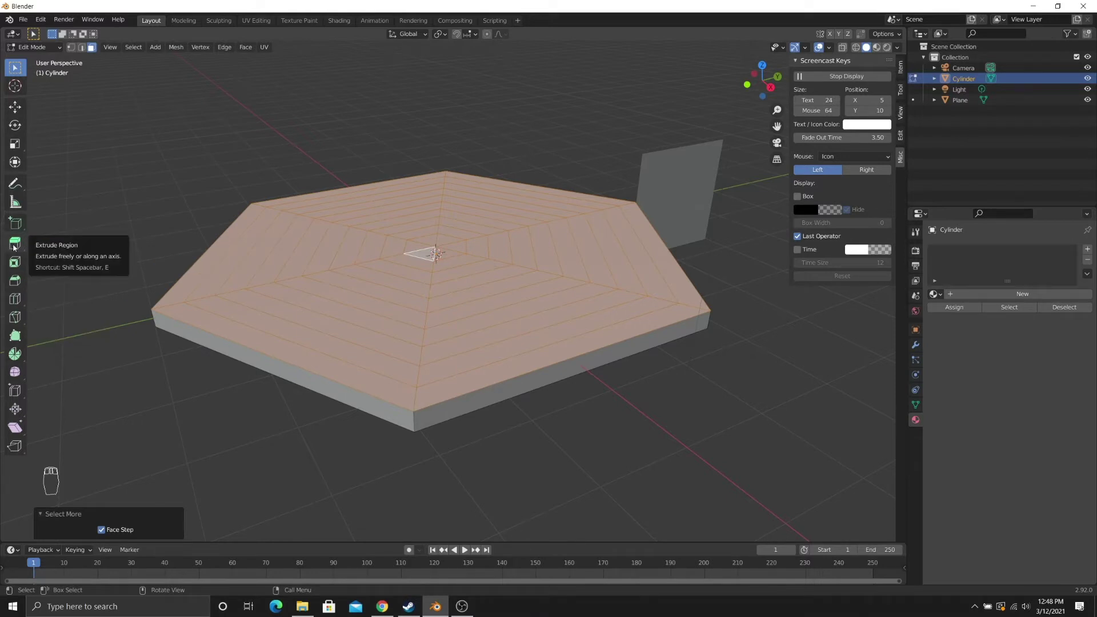
middle_drag(424, 212, 430, 217)
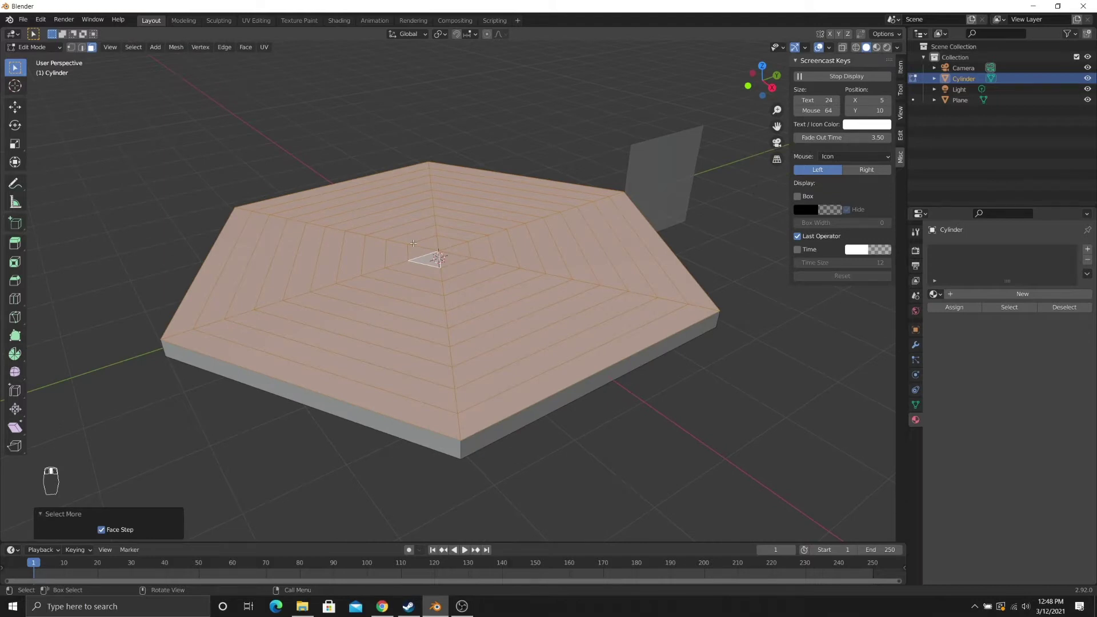
key(alt+e)
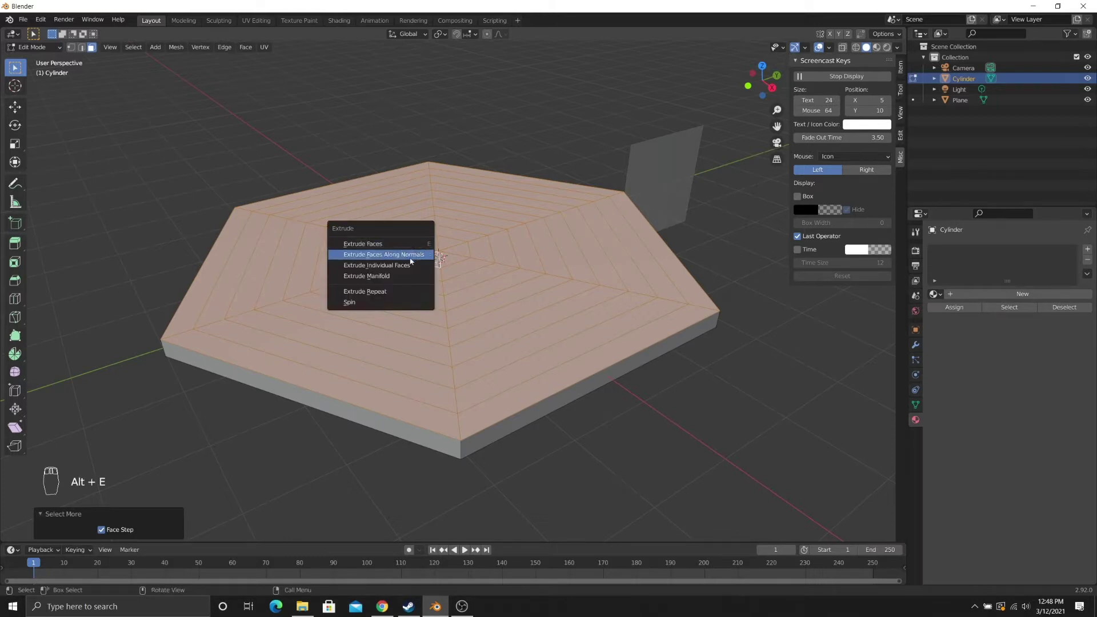
click(389, 267)
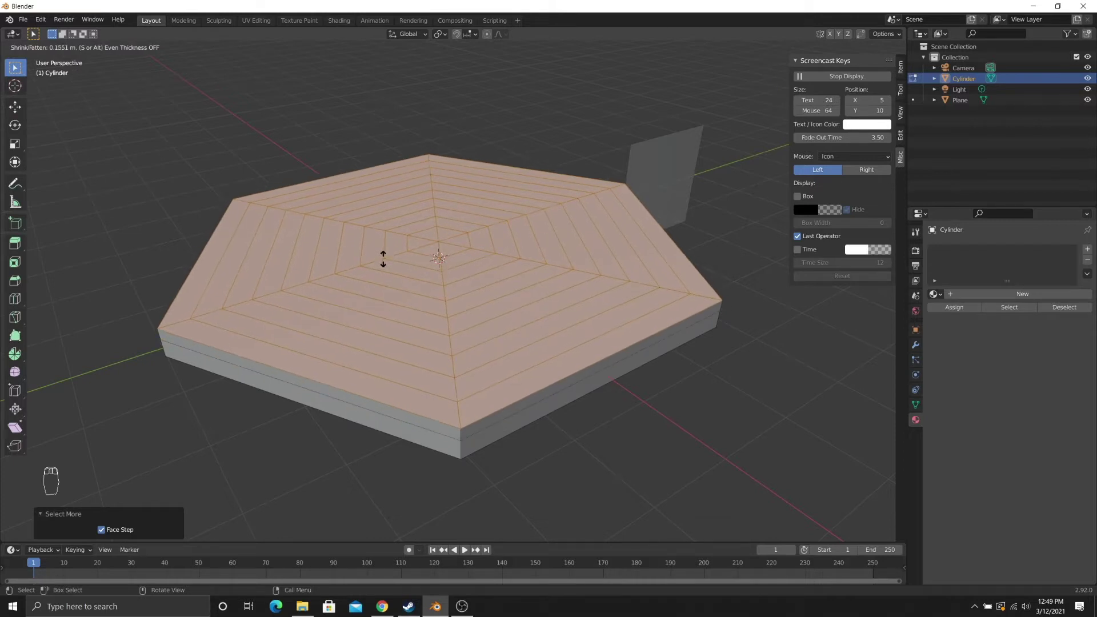
text(.)
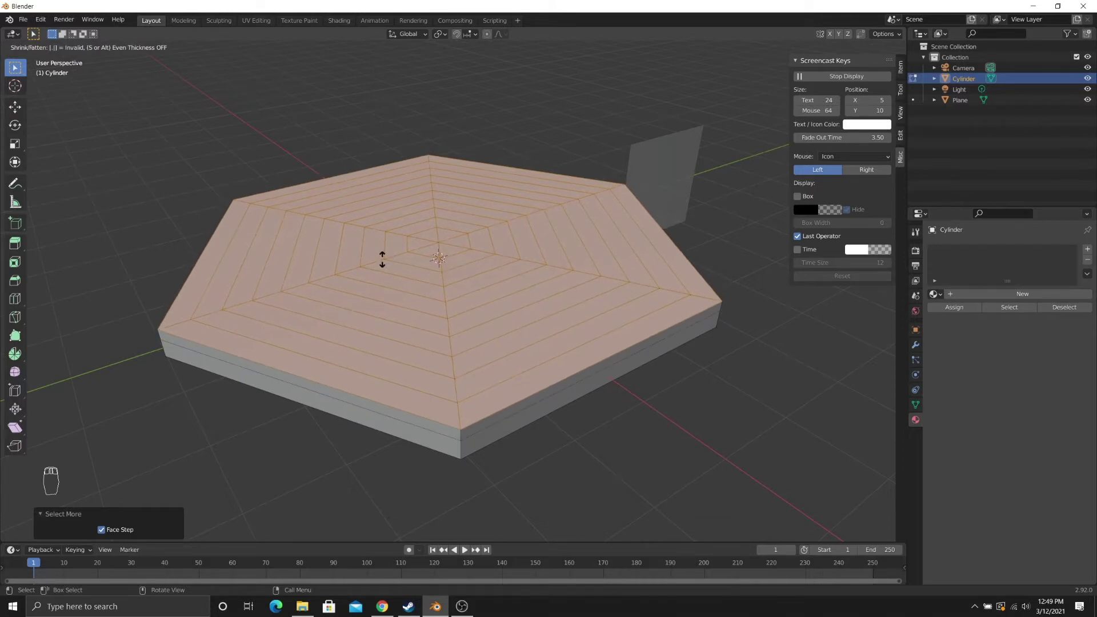
text(1)
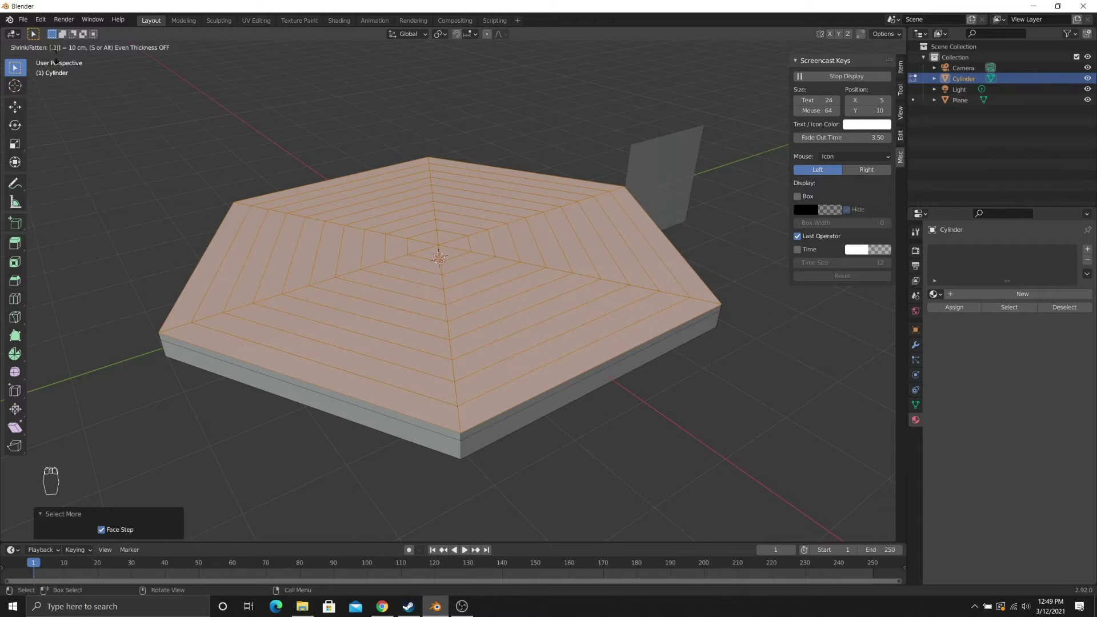
click(218, 192)
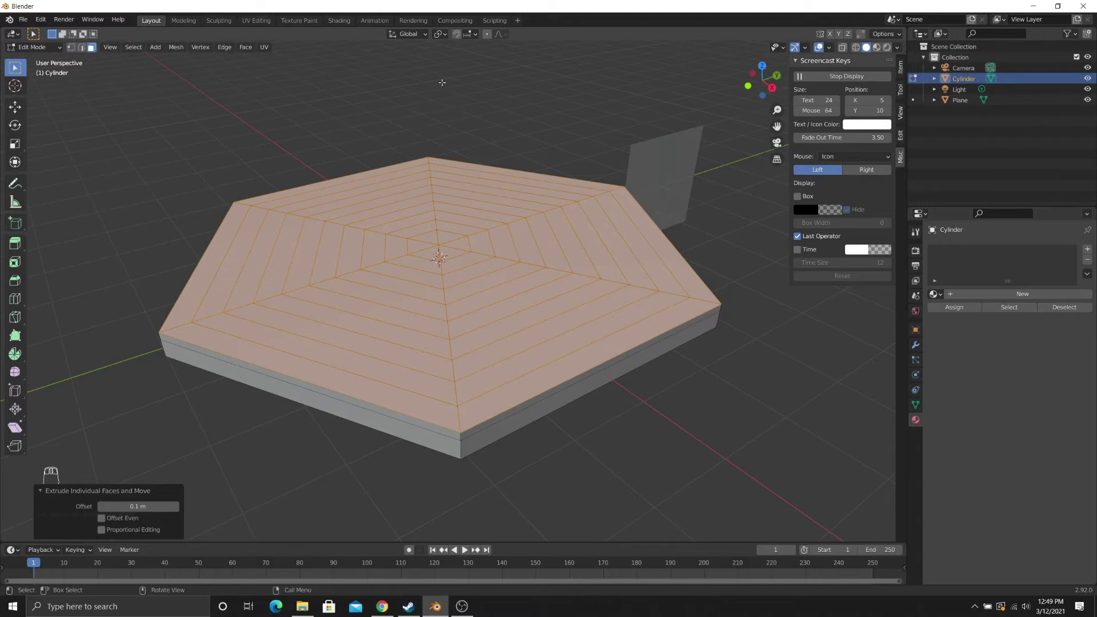
click(440, 33)
click(459, 86)
click(440, 34)
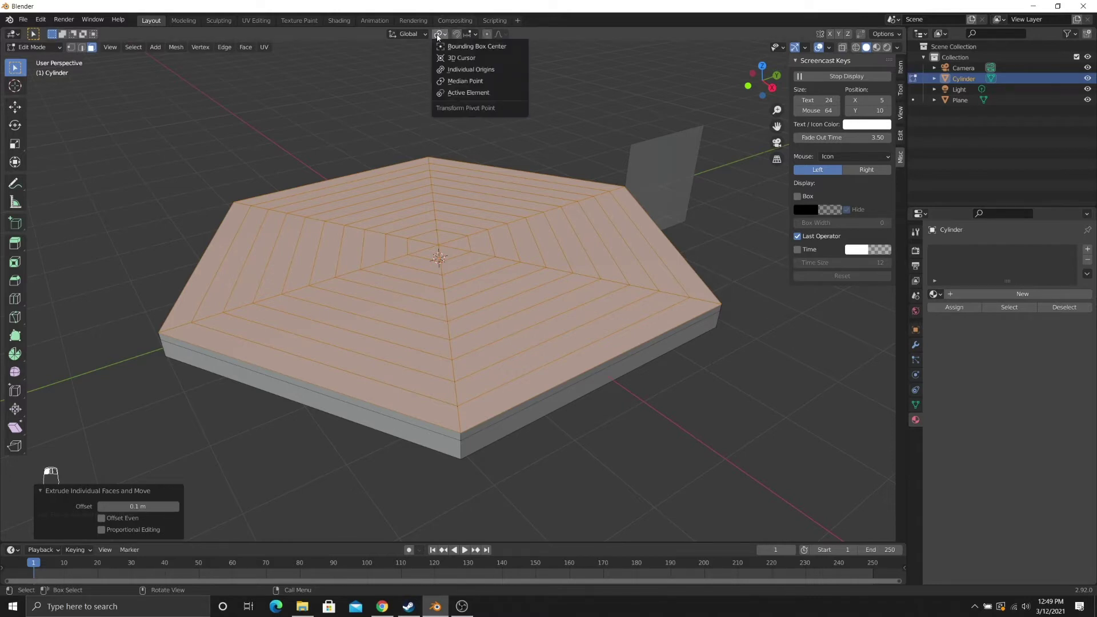
click(478, 69)
key(s)
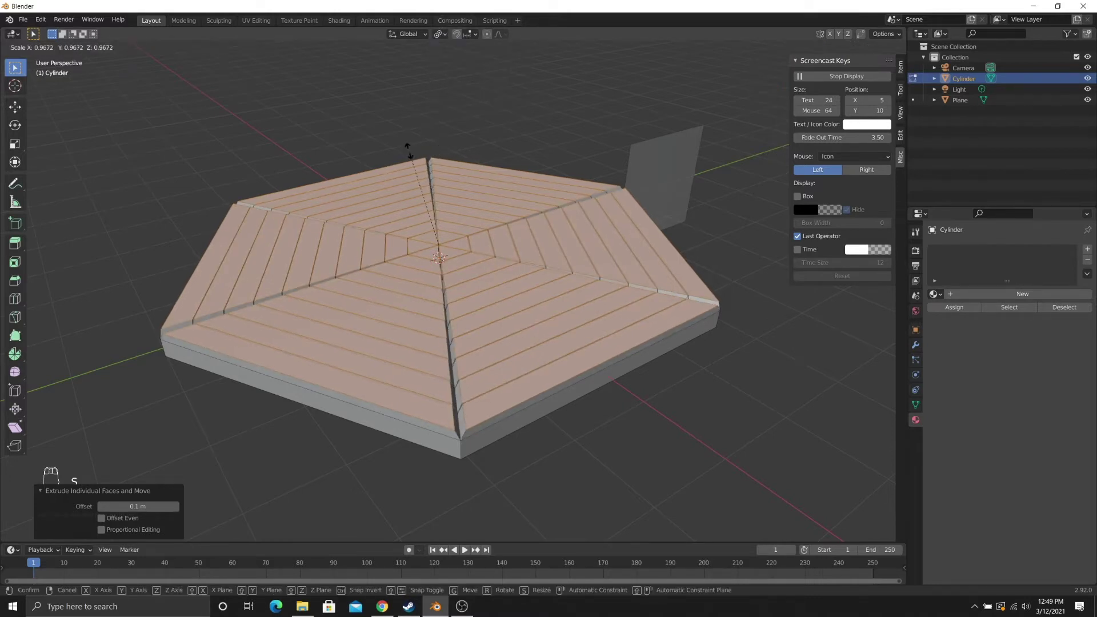
right_click(409, 149)
click(411, 35)
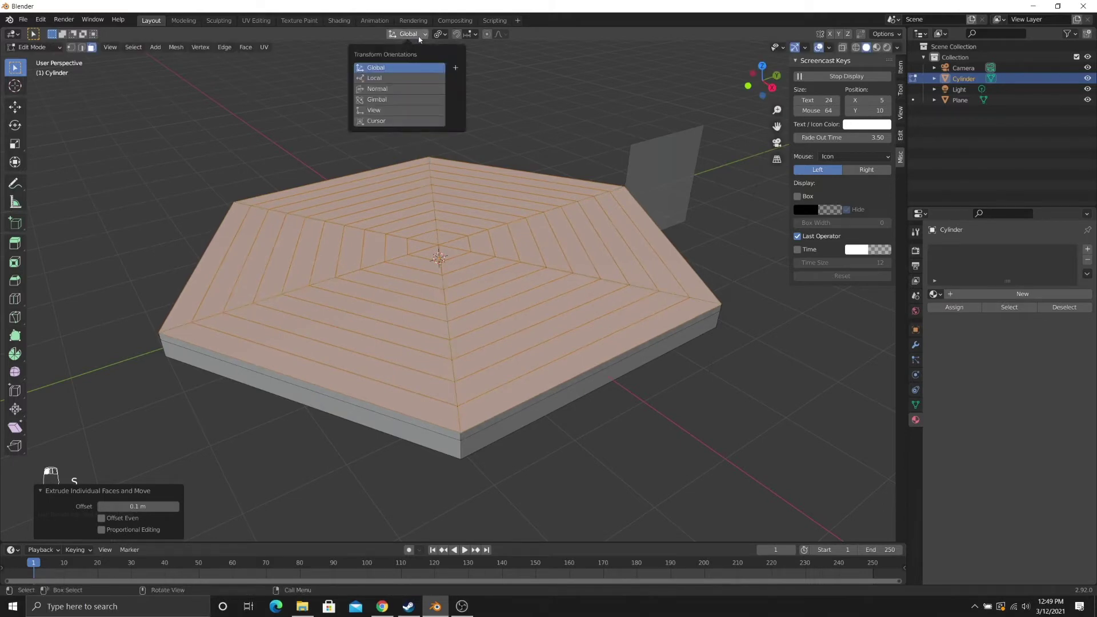
click(440, 34)
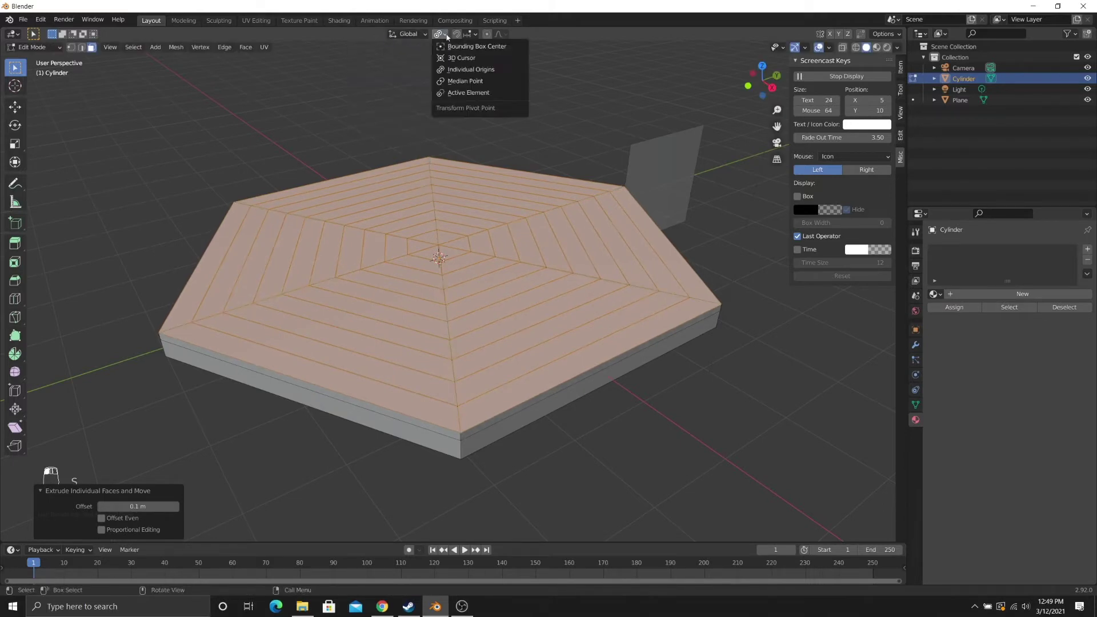
click(471, 82)
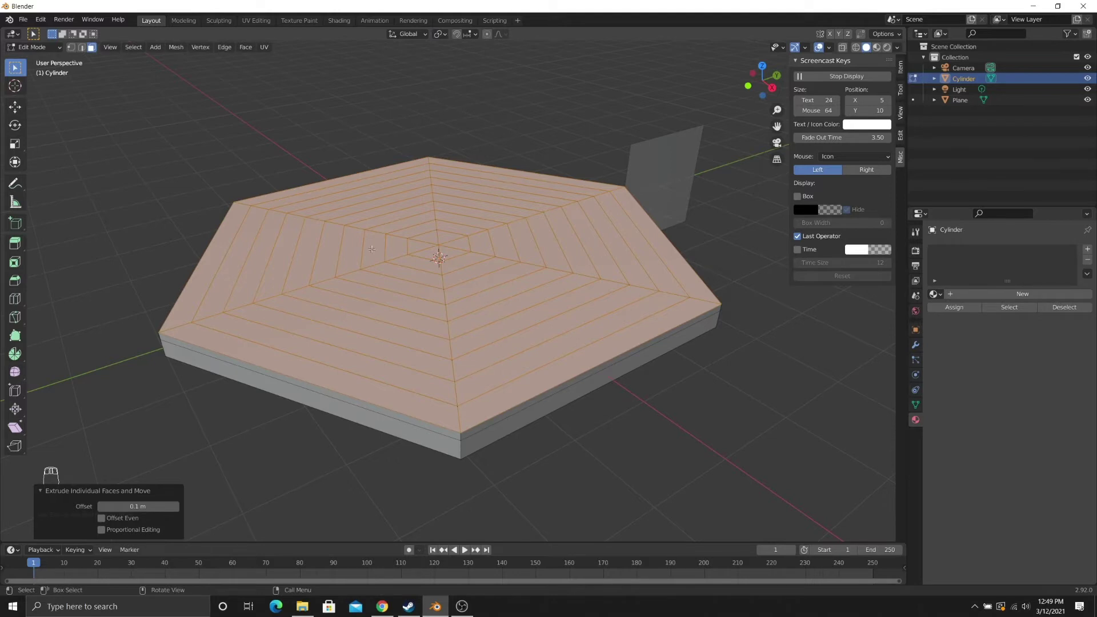
- Bevel the edges of all extruded floor boards with a width of 0.01 m and one segment
scroll(416, 276, up, 4)
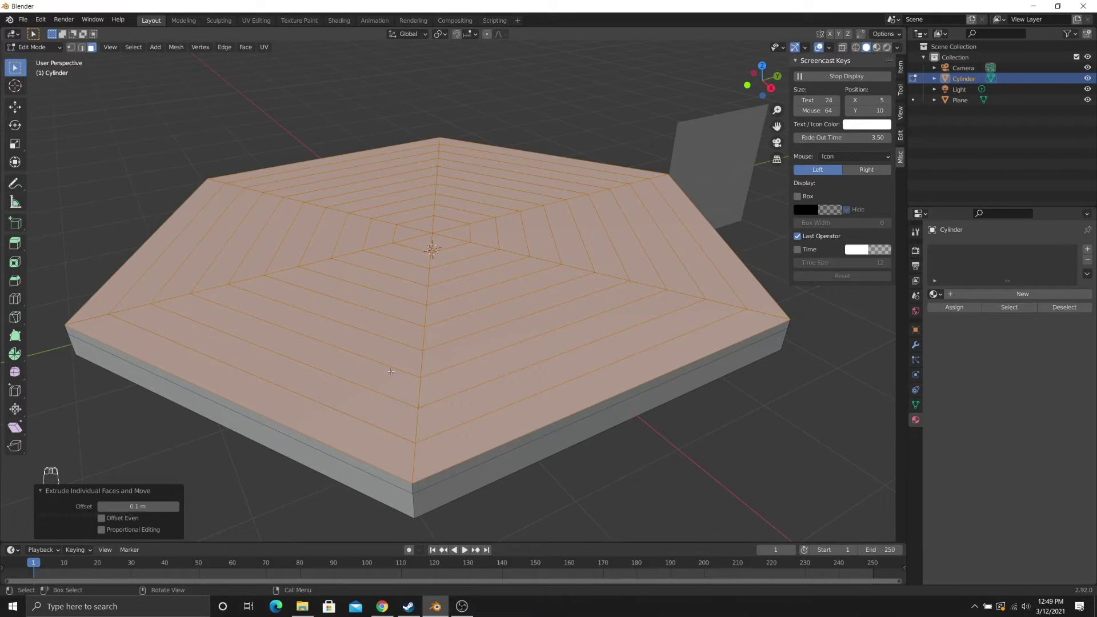
middle_drag(391, 371, 399, 366)
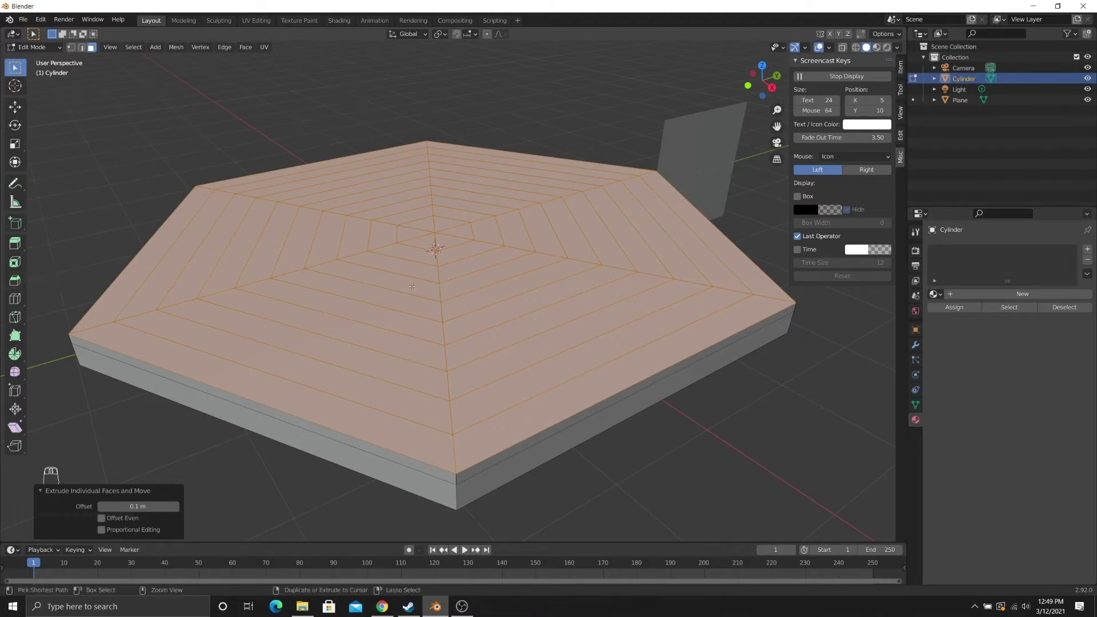
key(ctrl+b)
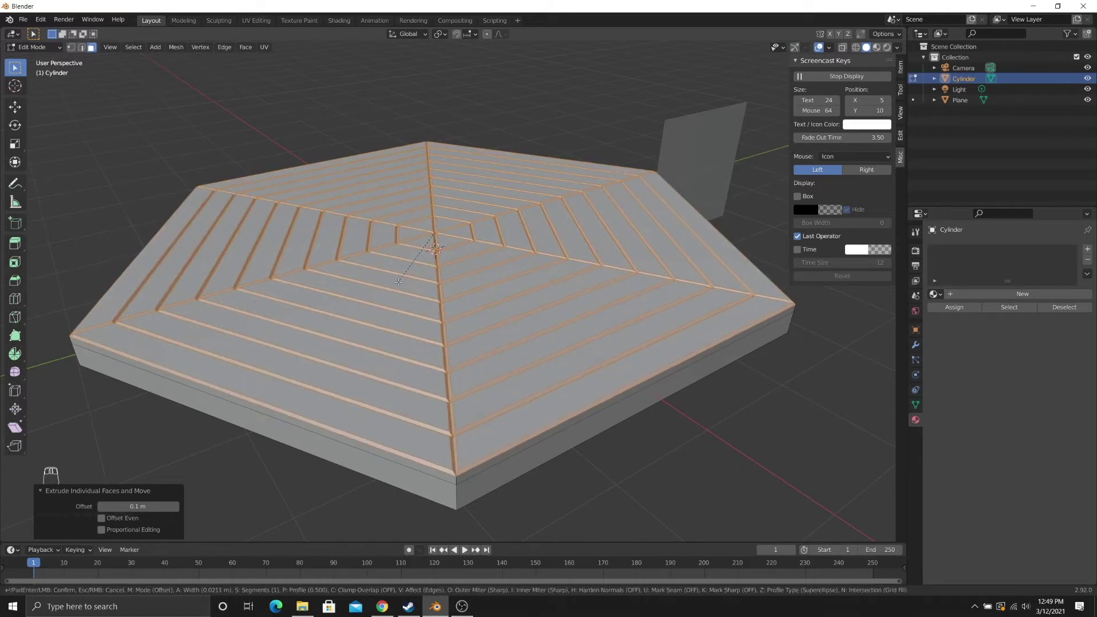
text(0.1)
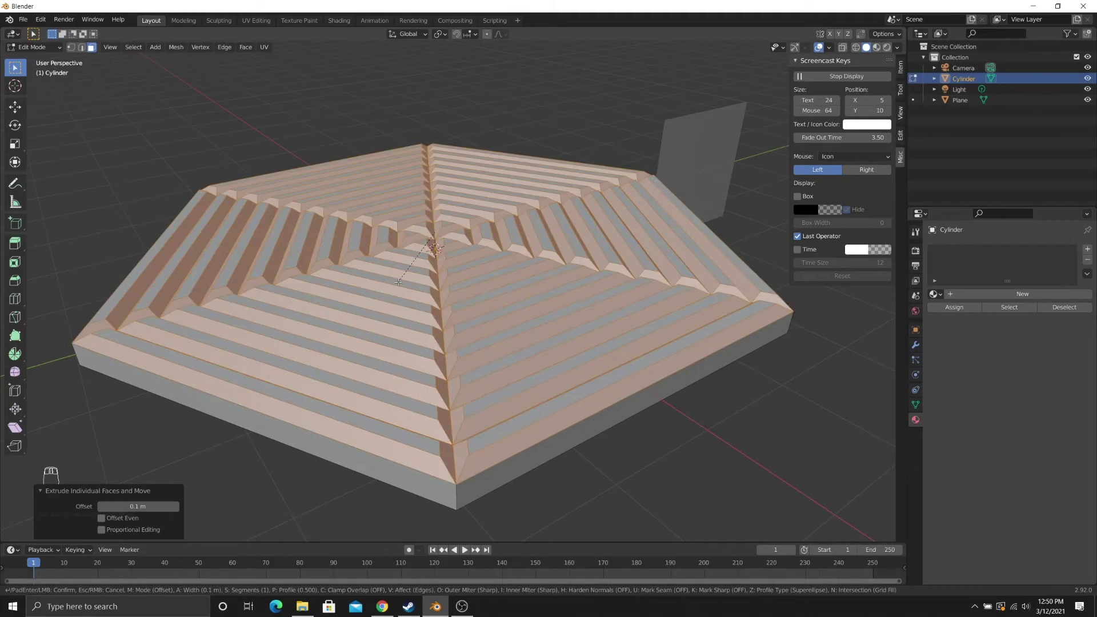
key(BackSpace)
text(01)
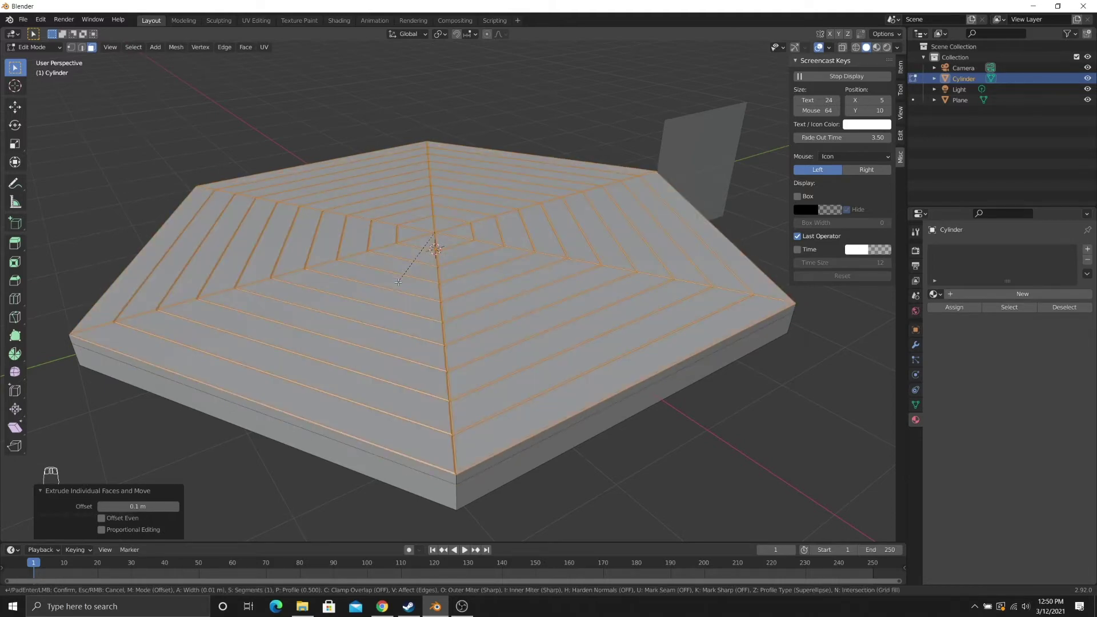
key(BackSpace)
text(2)
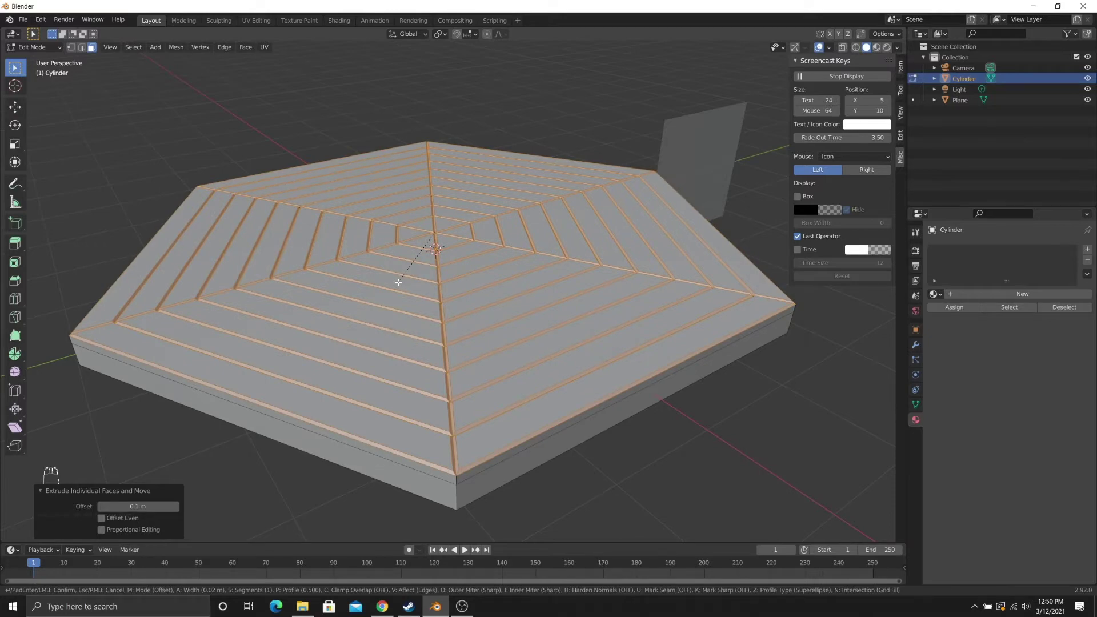
key(BackSpace)
text(1)
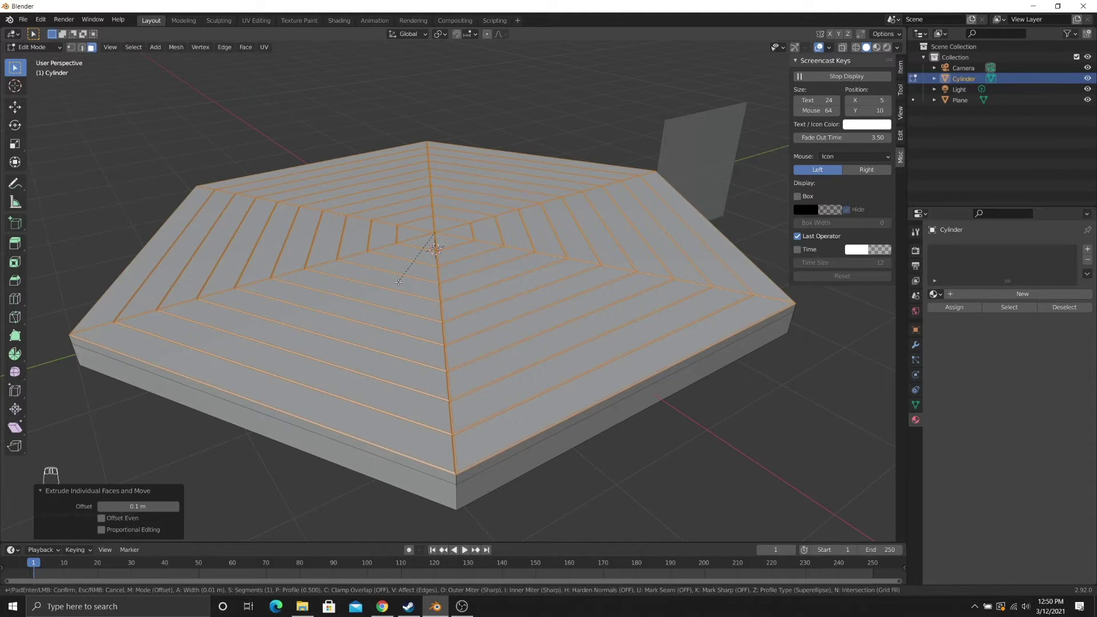
key(Return)
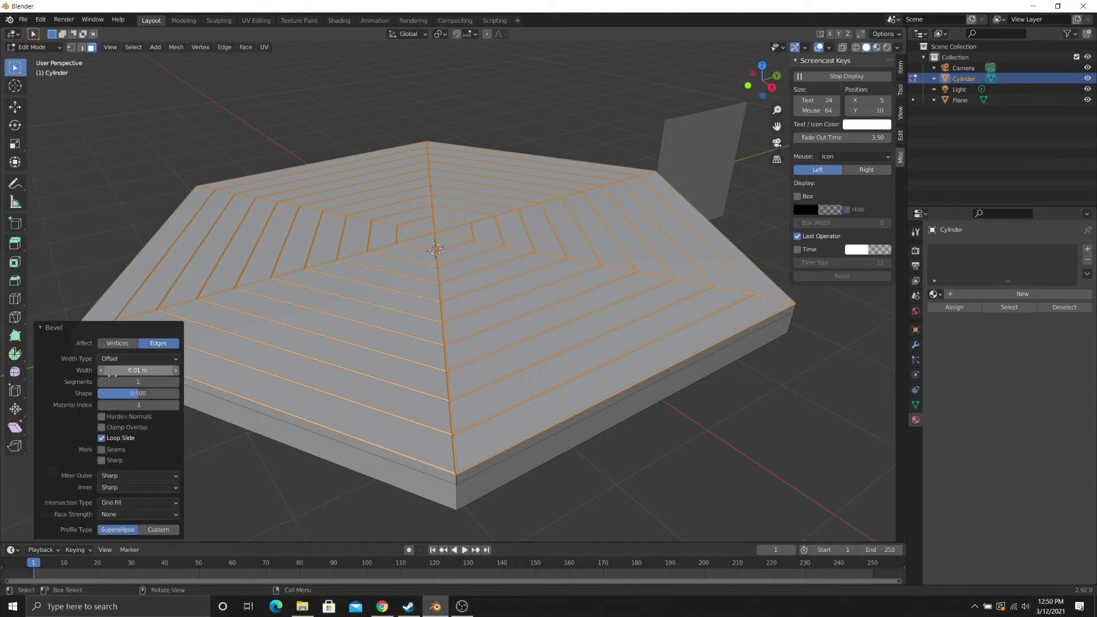
- Finish editing the floor mesh and return to Object Mode
middle_drag(503, 318, 266, 283)
scroll(486, 344, up, 3)
scroll(459, 307, down, 3)
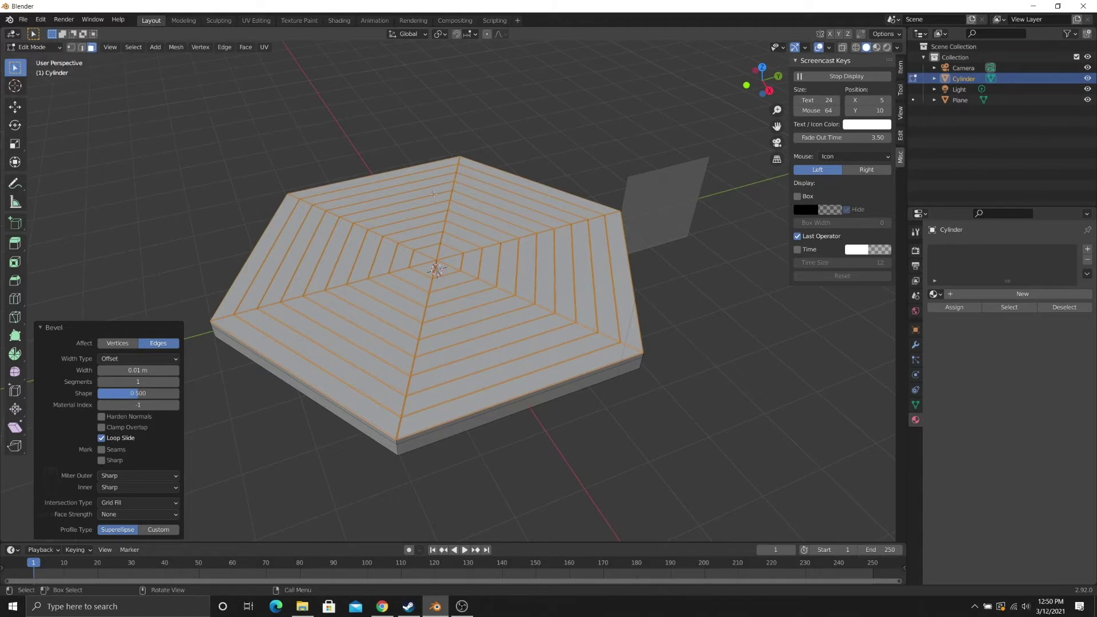
middle_drag(411, 213, 408, 205)
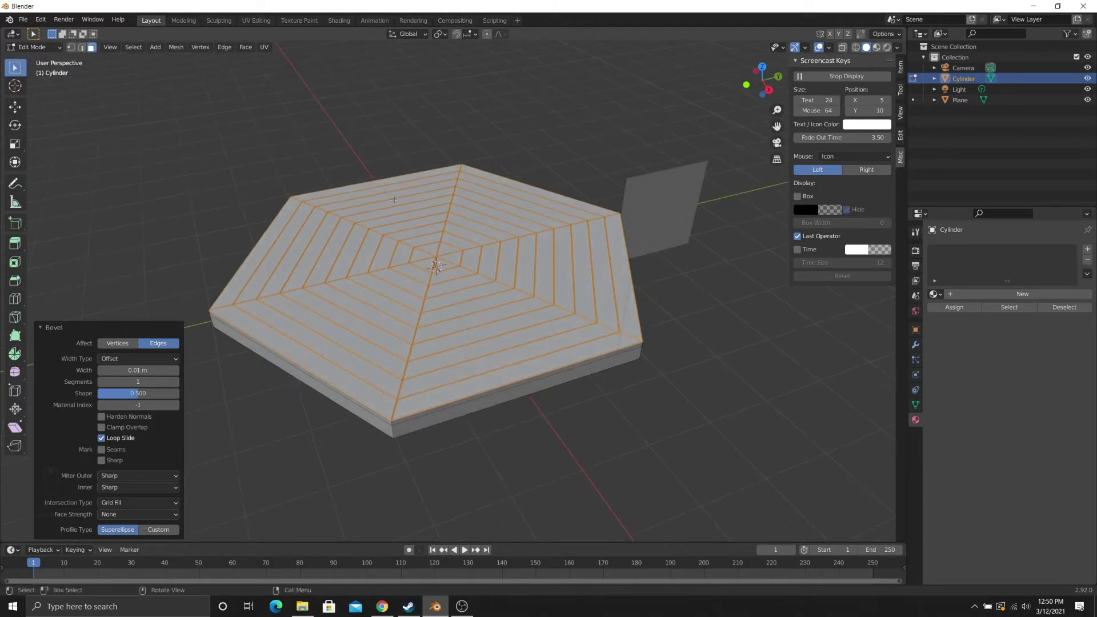
click(35, 47)
key(Tab)
- Examine the gazebo reference image and the floor boards in Rendered shading, and return to Solid shading
mouse_move(487, 301)
middle_down()
mouse_move(490, 320)
mouse_move(494, 276)
mouse_move(453, 261)
mouse_move(333, 267)
mouse_move(428, 282)
mouse_move(407, 287)
mouse_move(379, 326)
mouse_move(466, 294)
middle_up()
mouse_move(580, 242)
middle_down()
mouse_move(560, 230)
mouse_move(566, 224)
middle_up()
key(z)
click(559, 174)
shift+middle_drag(566, 224, 395, 205)
scroll(394, 236, up, 4)
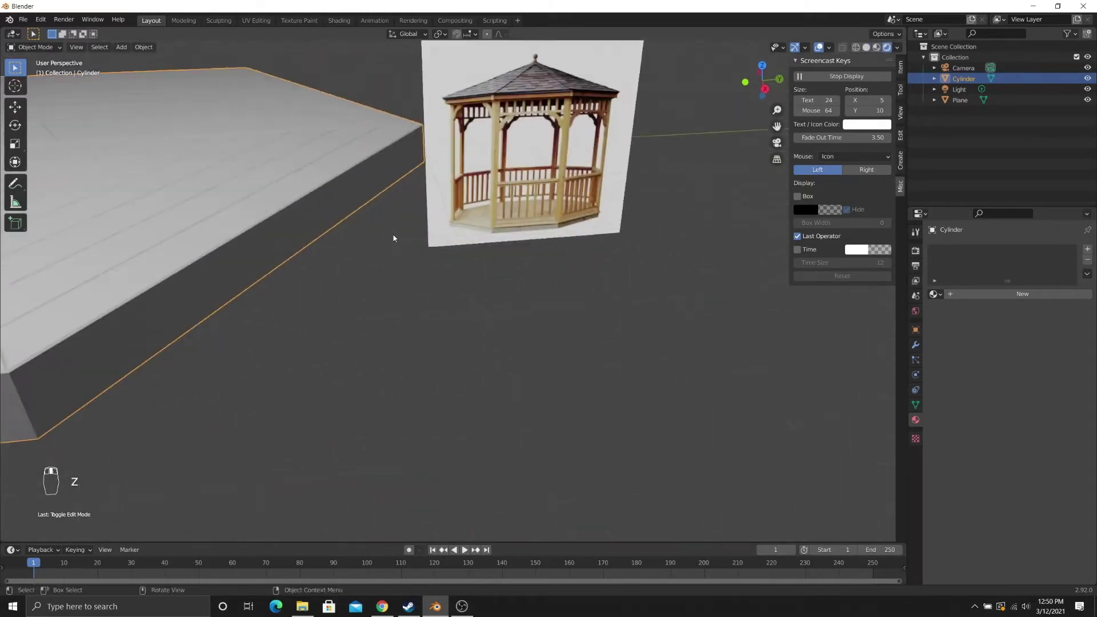
shift+middle_drag(477, 222, 458, 269)
scroll(456, 280, up, 1)
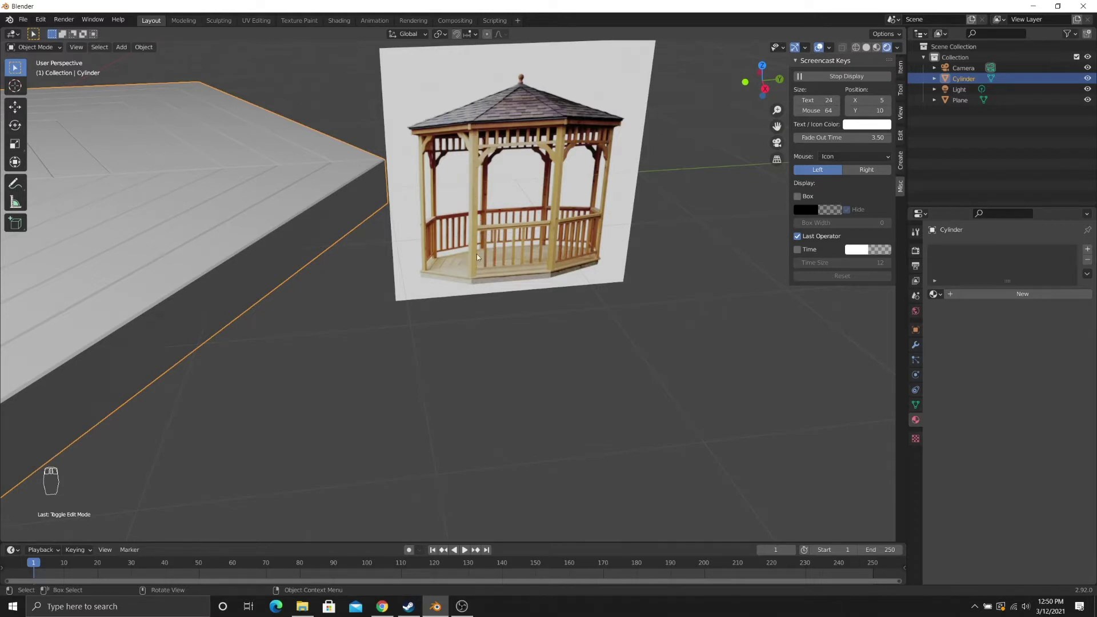
scroll(466, 258, down, 4)
shift+middle_drag(426, 268, 503, 263)
middle_drag(209, 294, 308, 284)
scroll(252, 290, down, 3)
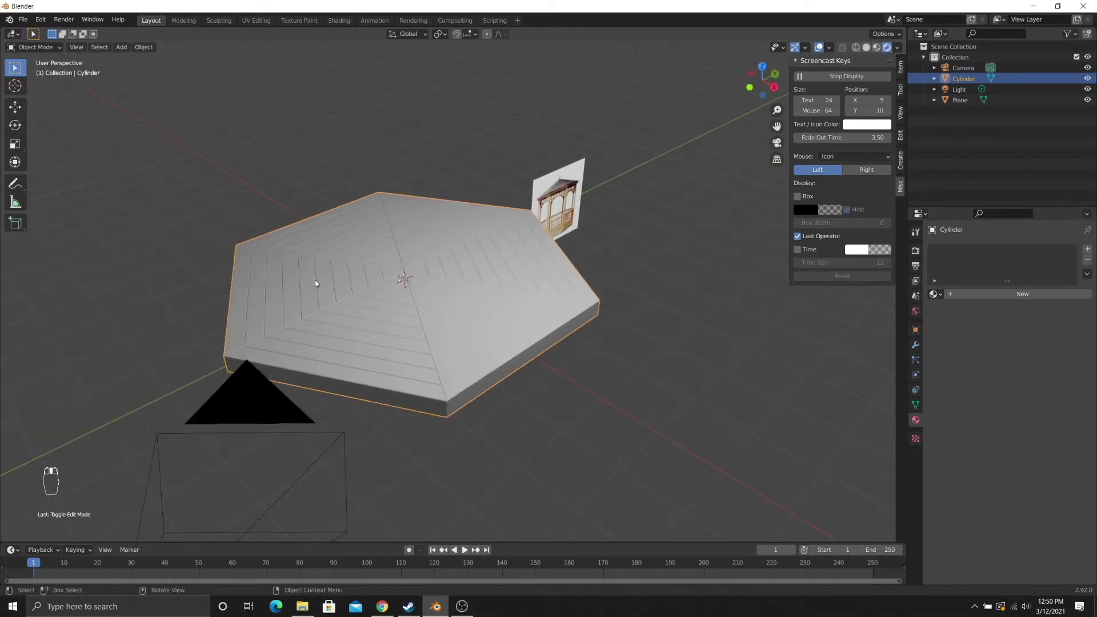
key(z)
click(375, 288)
mouse_move(375, 288)
middle_down()
mouse_move(332, 300)
mouse_move(386, 310)
middle_up()
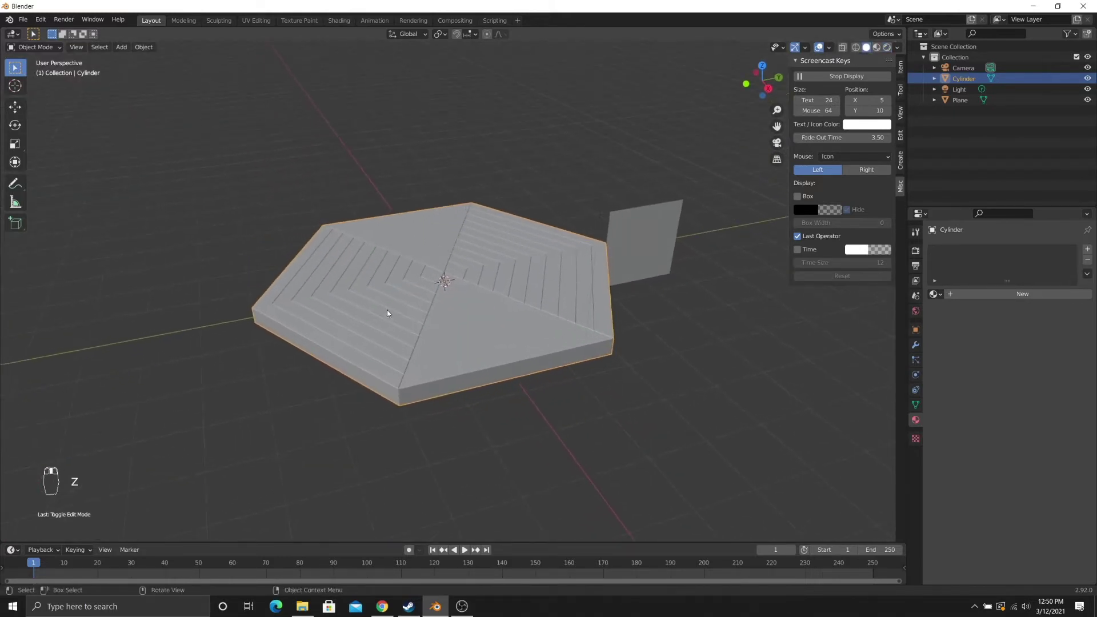
scroll(383, 311, up, 2)
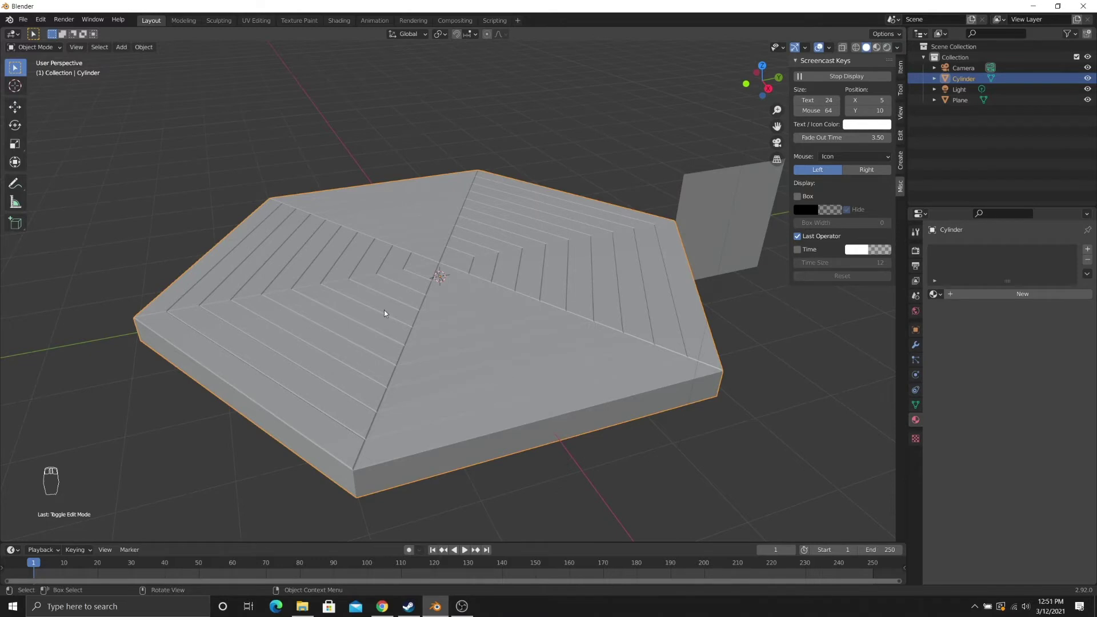
- Add a cube with a size of 0.25 m at the centre of the floor
click(117, 50)
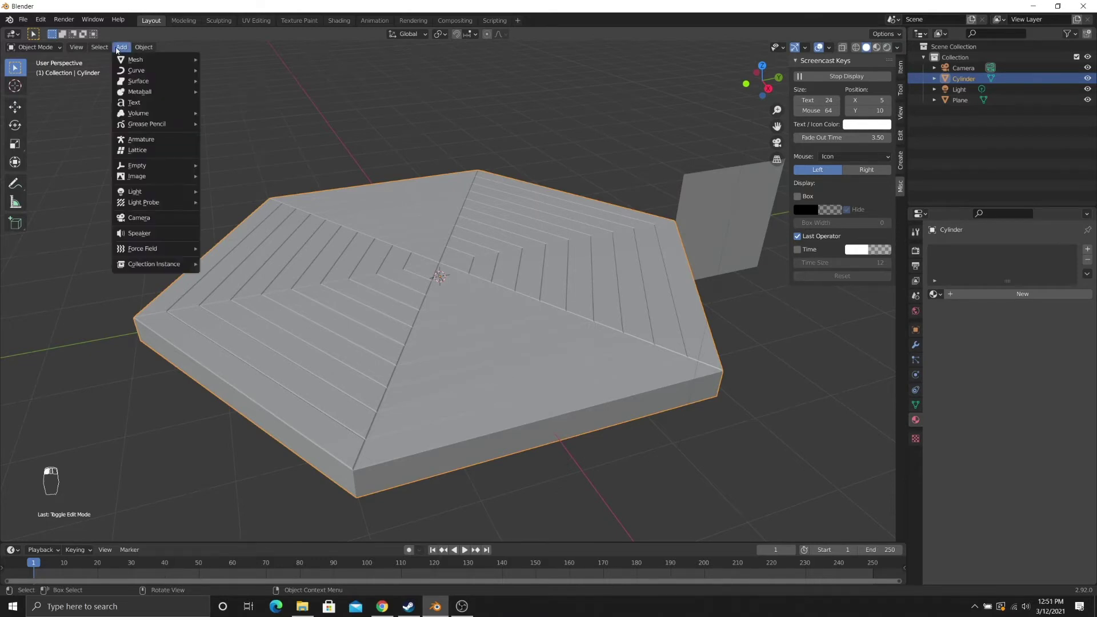
mouse_move(143, 59)
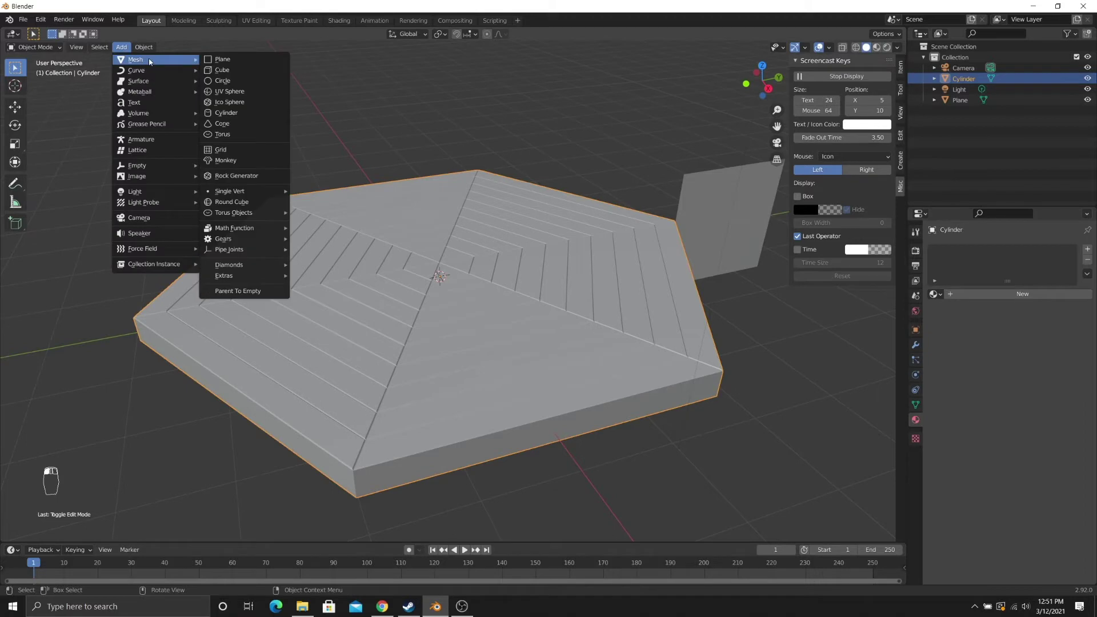
click(236, 74)
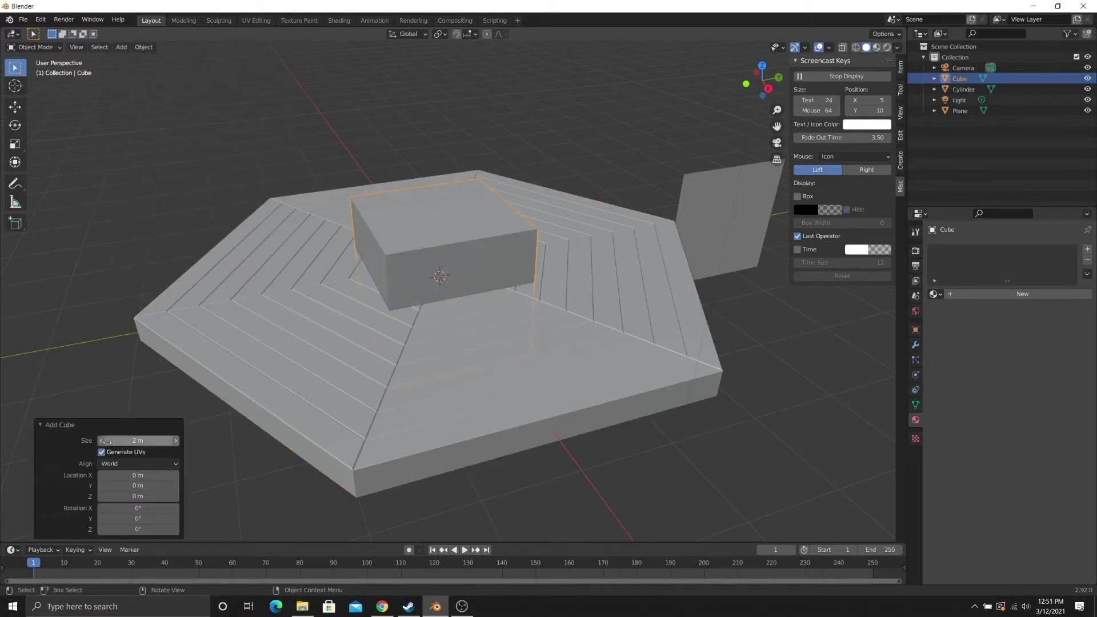
click(126, 440)
key(BackSpace)
key(BackSpace)
key(BackSpace)
text(0.25)
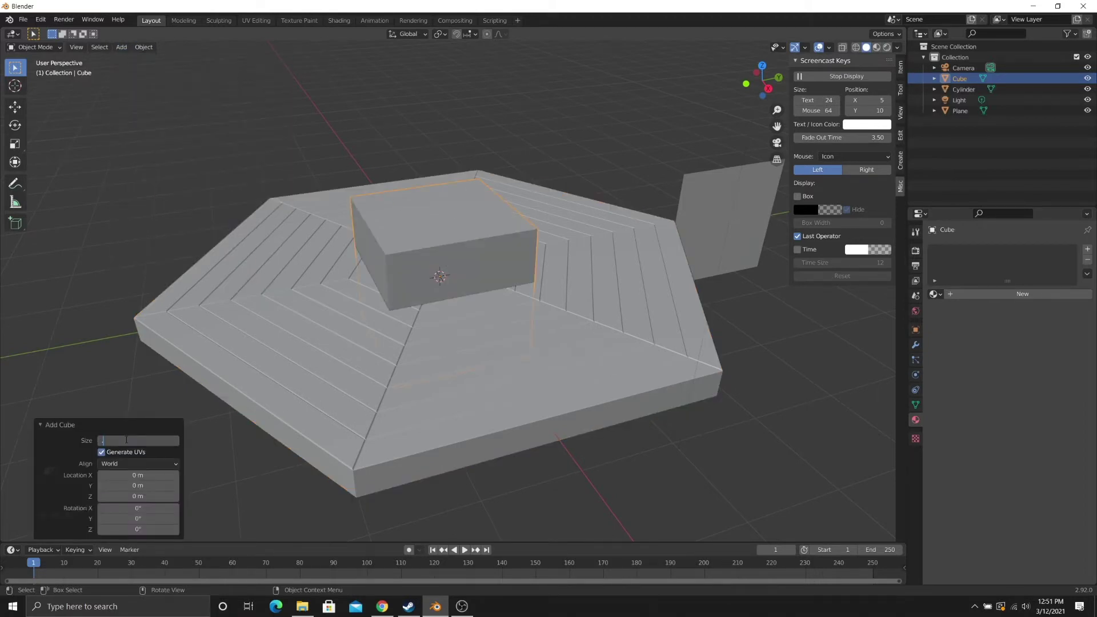
key(Return)
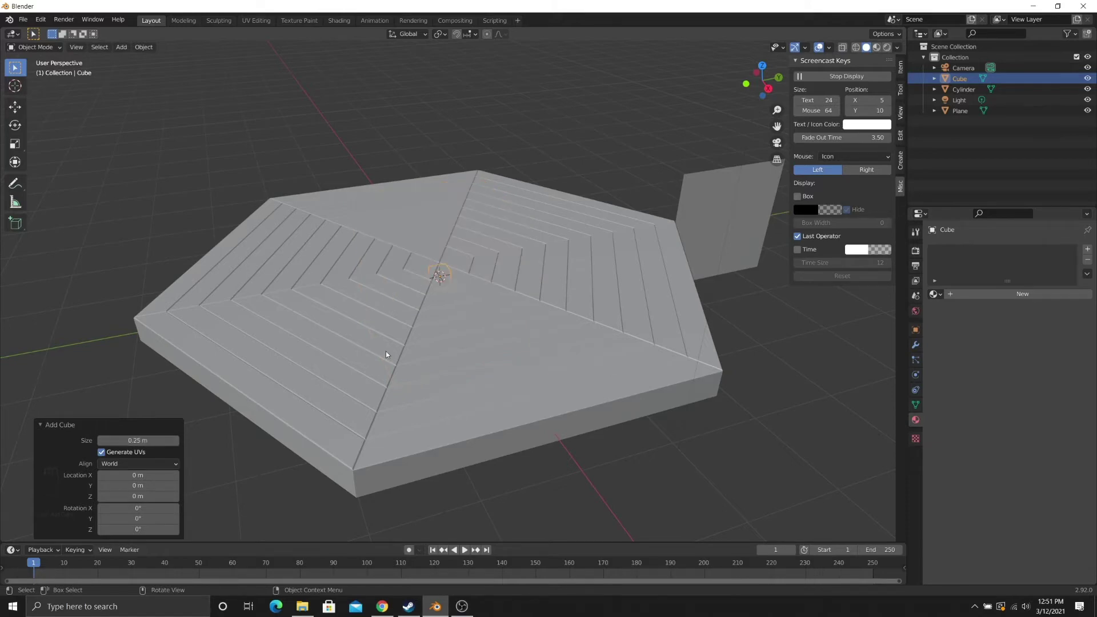
- Show the new cube's transform properties for its location and dimensions, and collapse the Add Cube settings
middle_drag(386, 351, 426, 281)
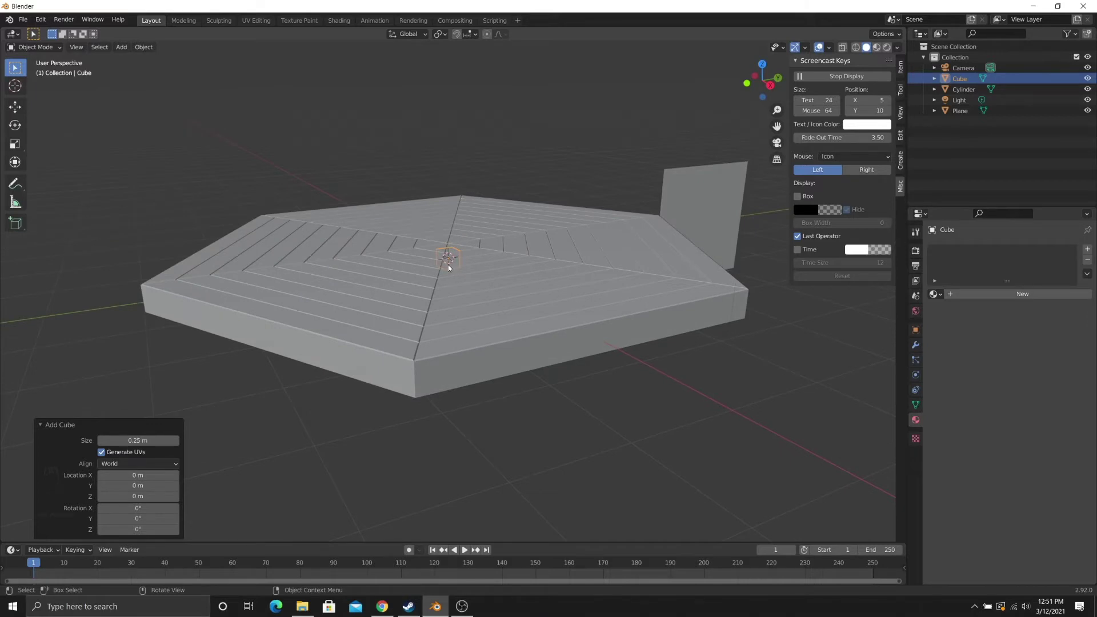
click(901, 66)
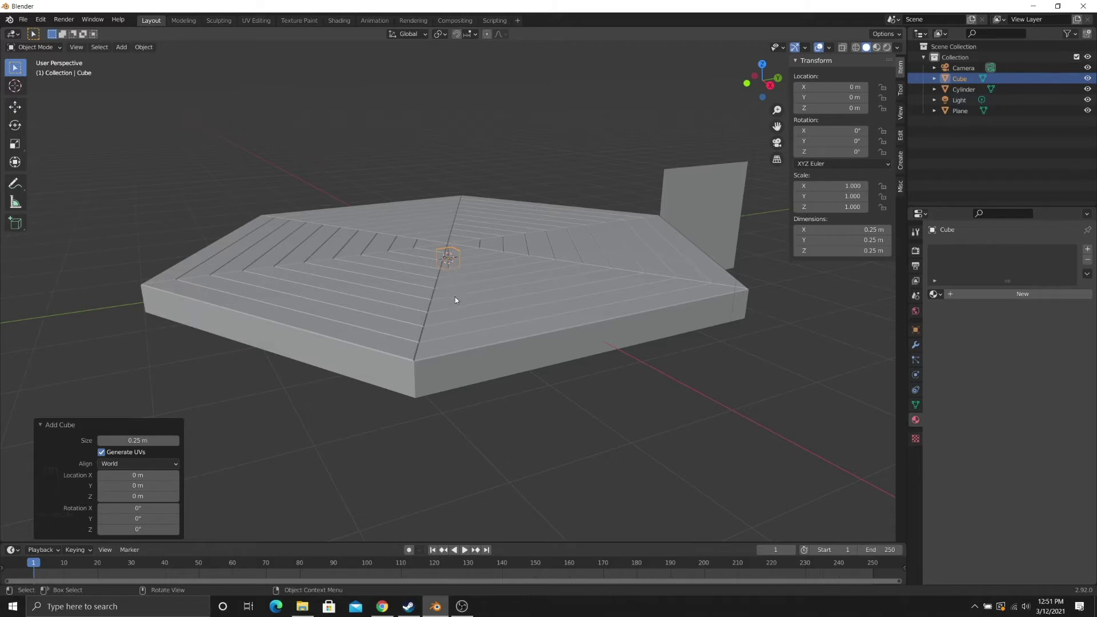
mouse_move(455, 300)
middle_down()
mouse_move(444, 300)
mouse_move(475, 312)
mouse_move(454, 307)
middle_up()
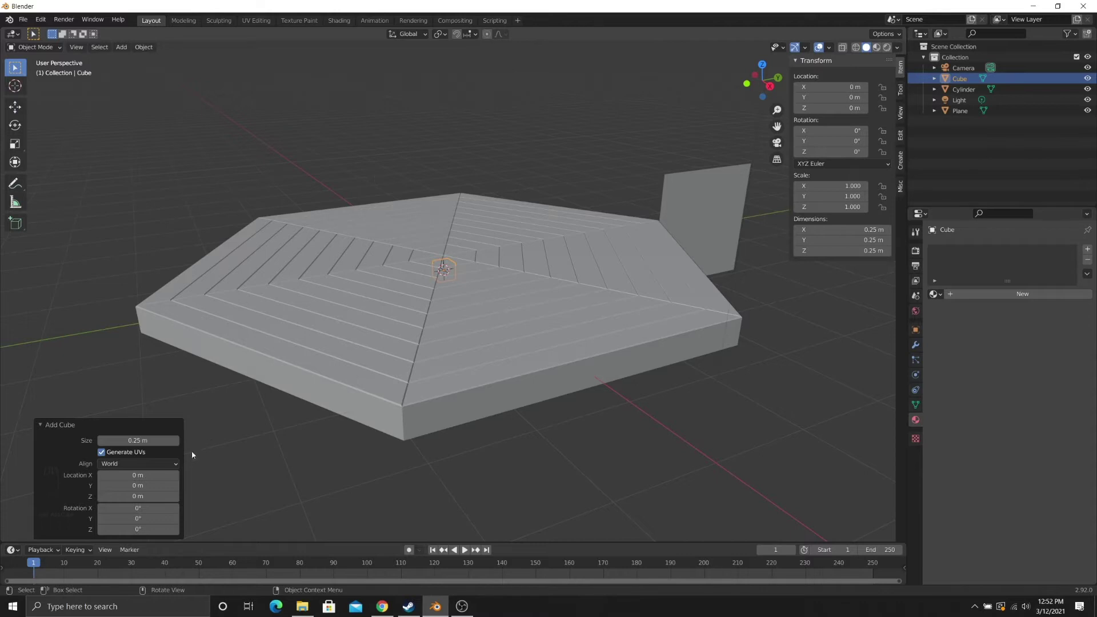
click(47, 426)
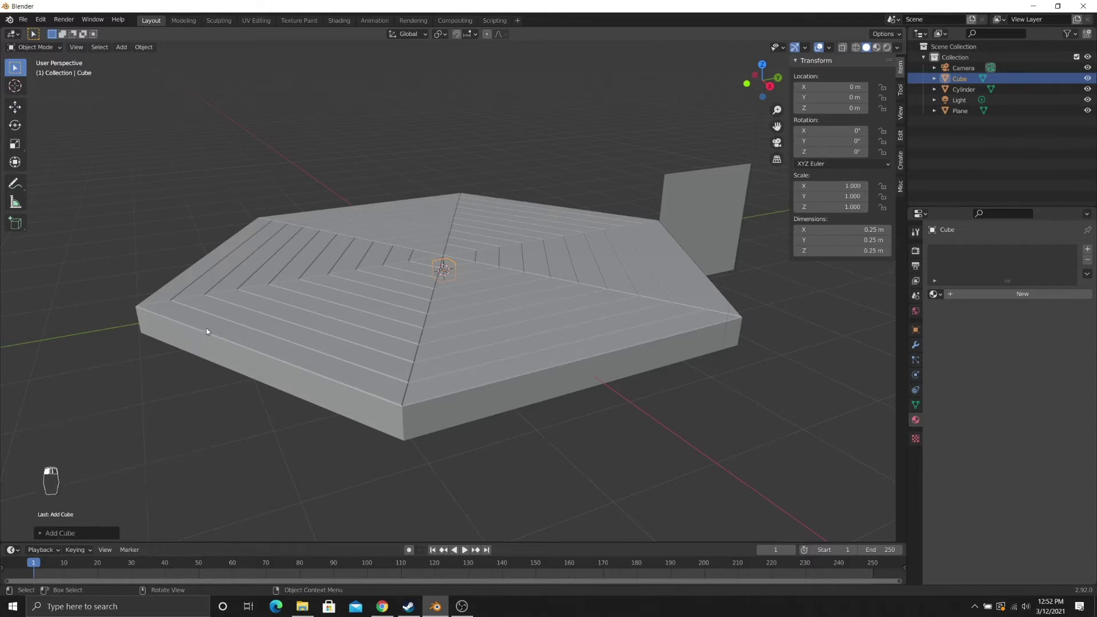
- Isolate the cube in Local View, restore the full scene, and locate the Toggle Local View command
key(KP_Divide)
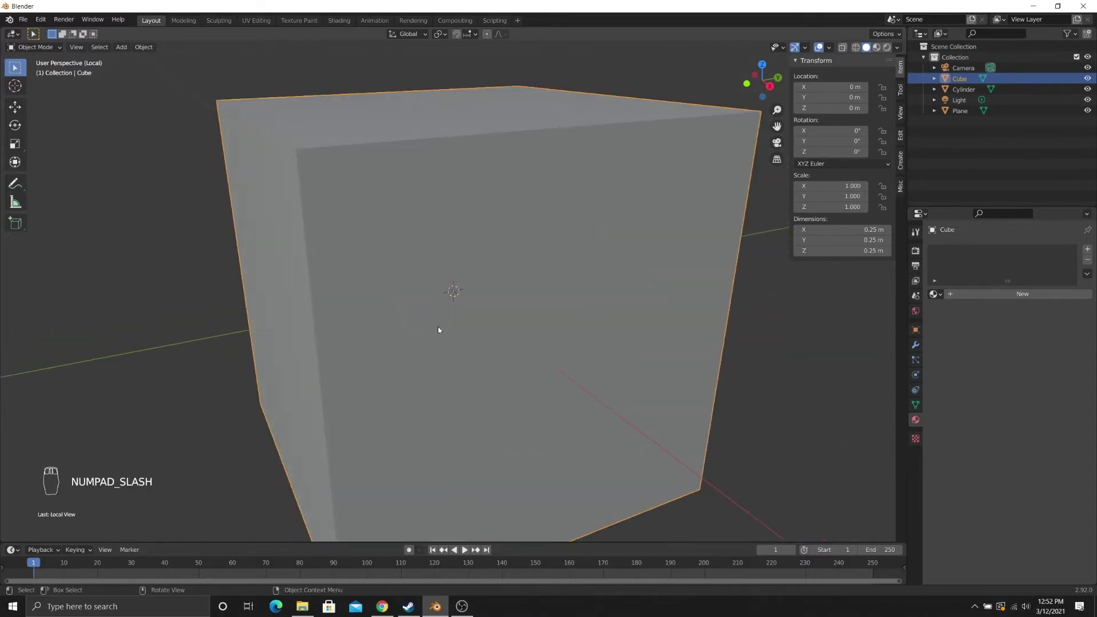
scroll(439, 331, down, 10)
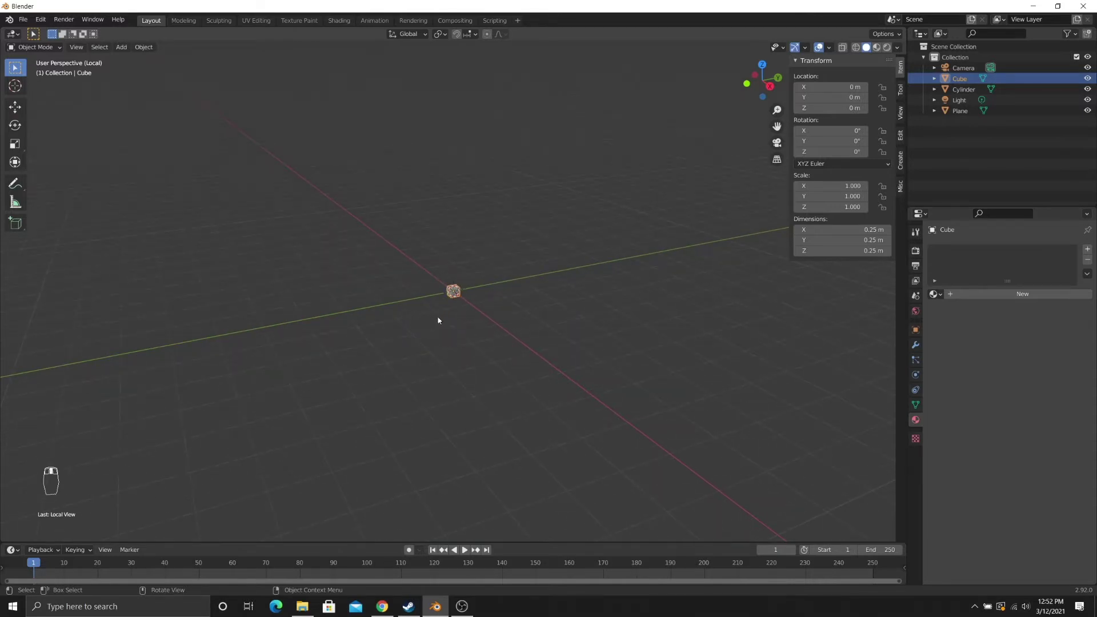
key(KP_Divide)
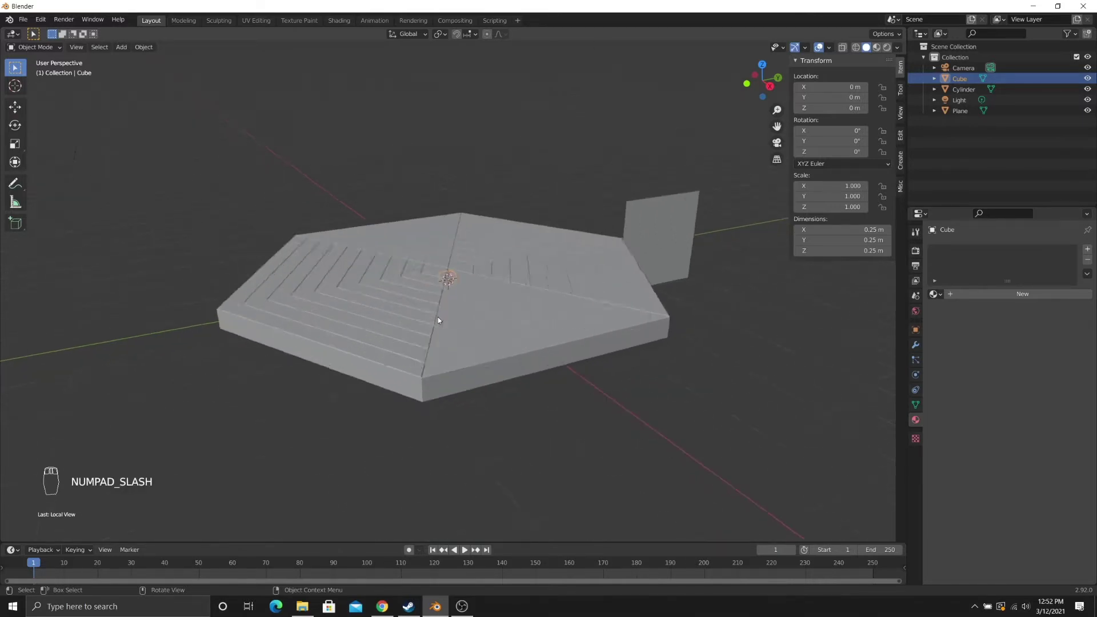
click(77, 48)
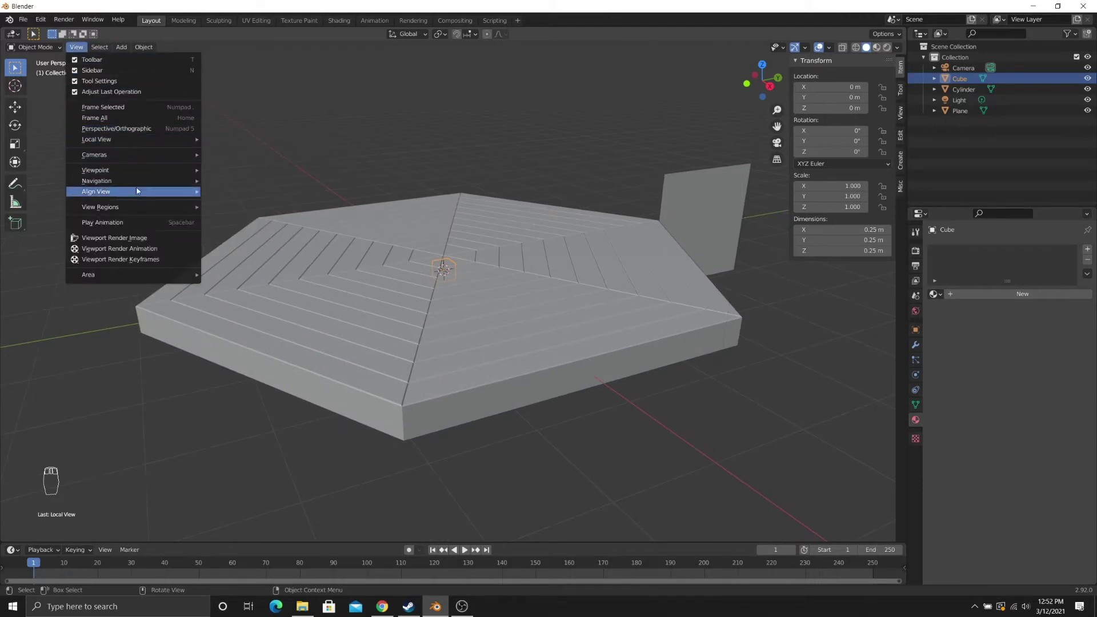
mouse_move(142, 197)
mouse_move(143, 196)
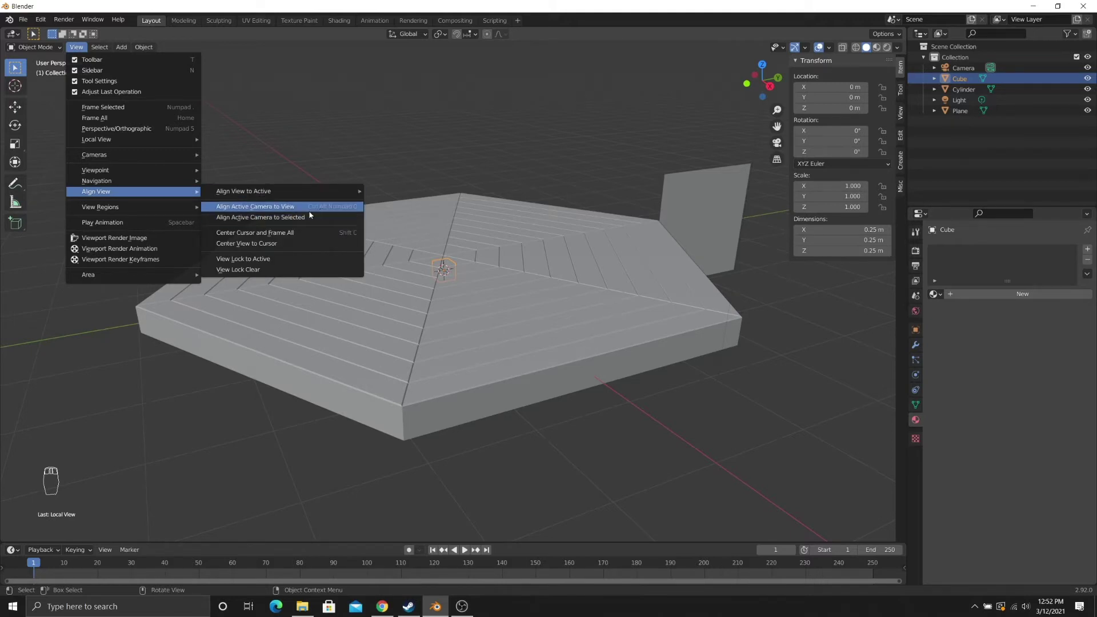
mouse_move(138, 174)
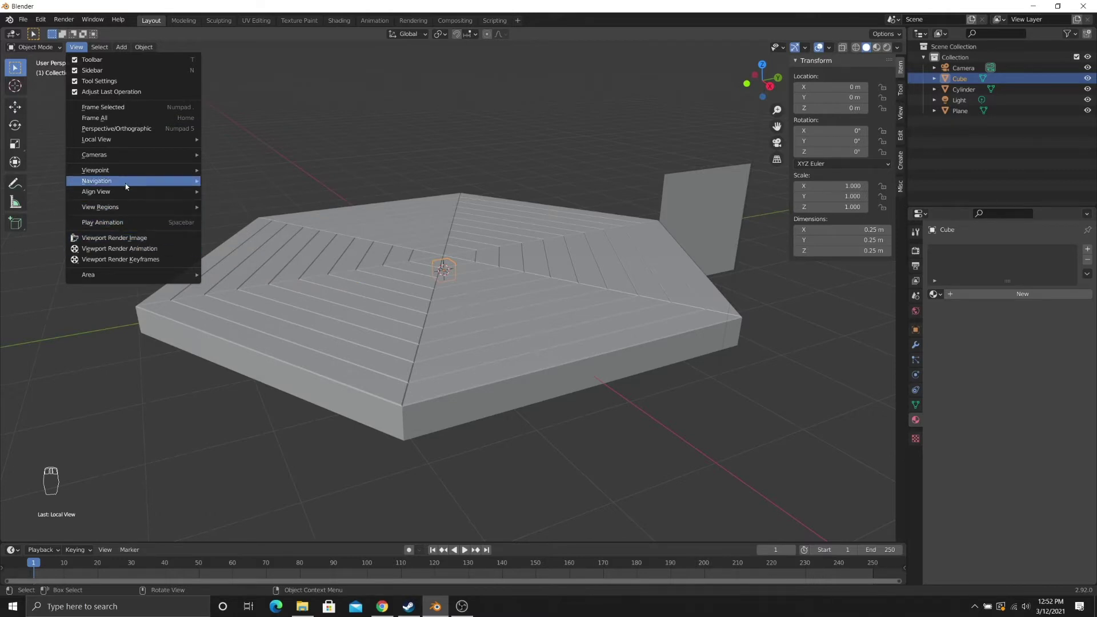
mouse_move(134, 141)
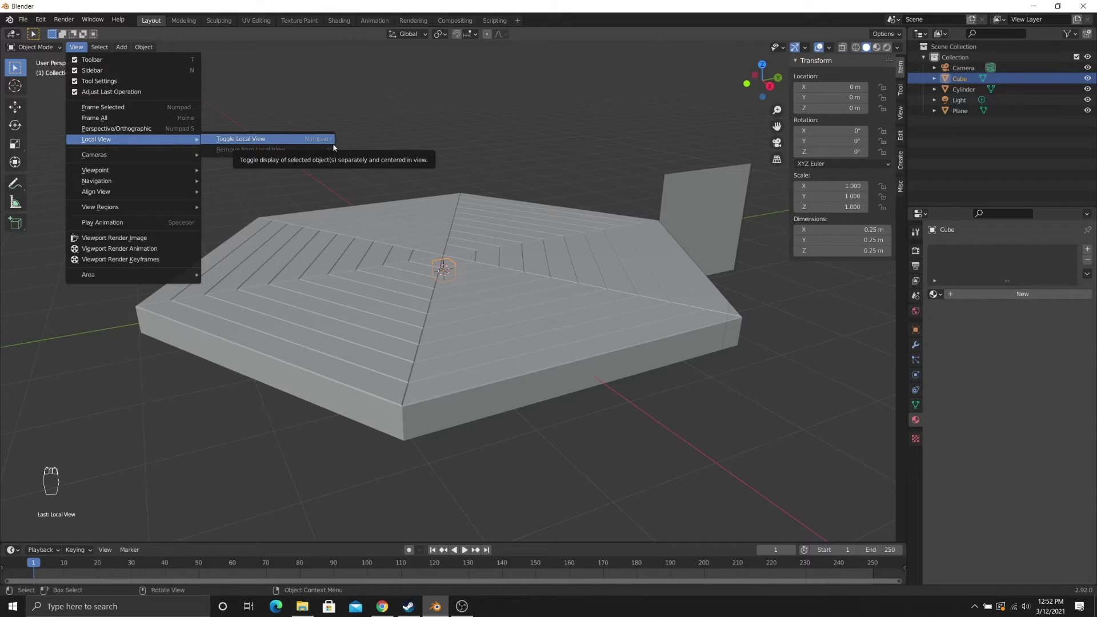
middle_drag(519, 143, 519, 180)
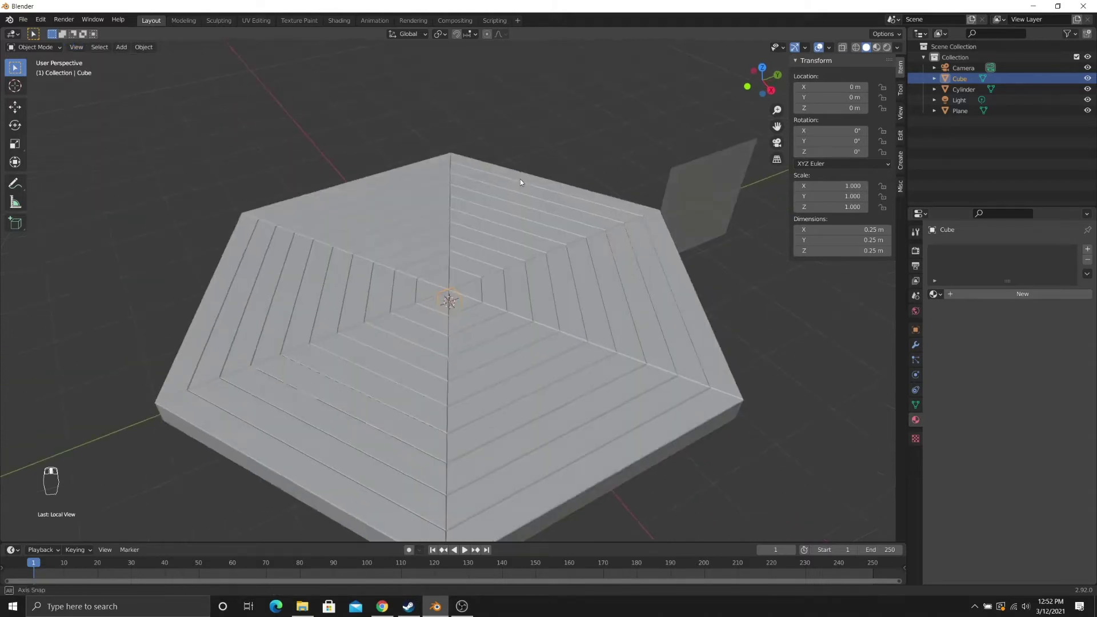
- Enter Edit Mode on the cube in wireframe display and move its mesh along Y to about -3.77 m, at the floor's corner
middle_drag(455, 290, 493, 331)
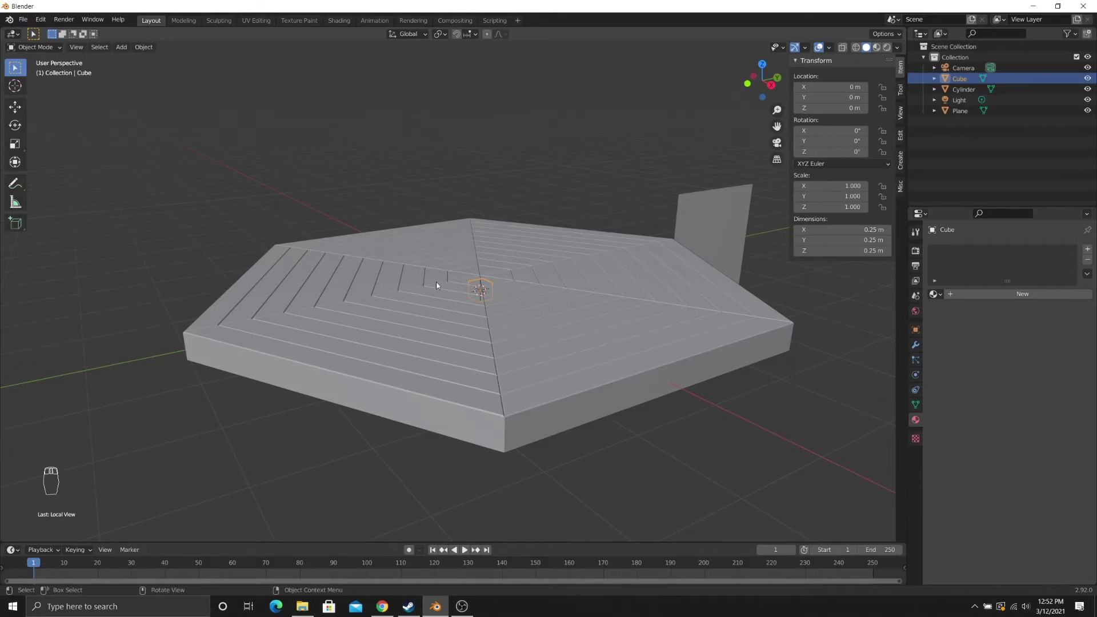
mouse_move(450, 293)
middle_down()
mouse_move(427, 317)
mouse_move(440, 324)
mouse_move(452, 307)
middle_up()
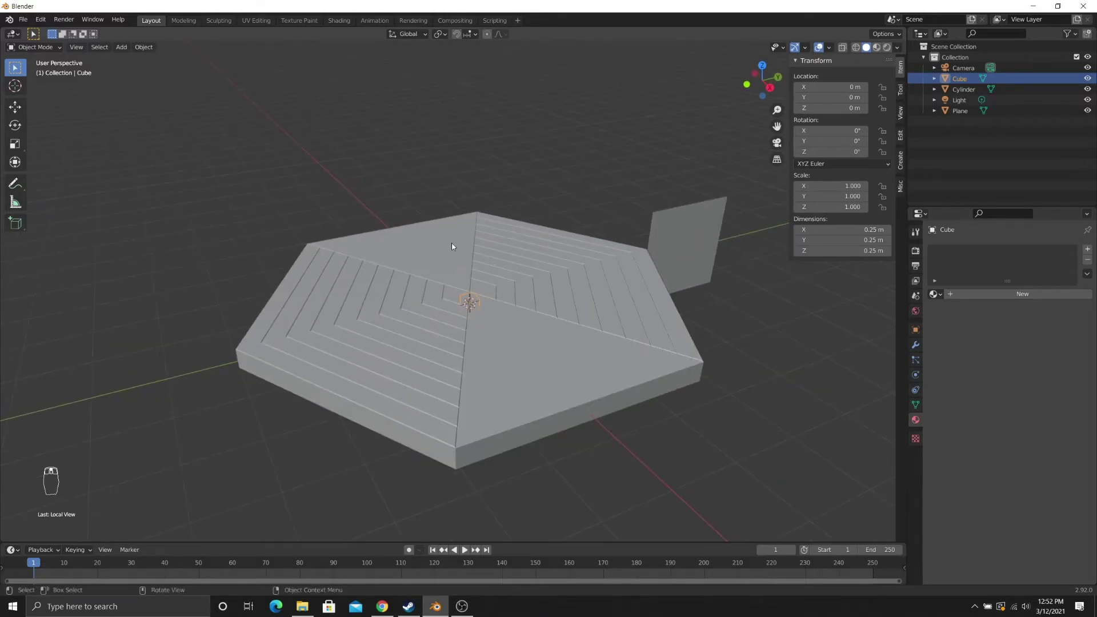
key(Tab)
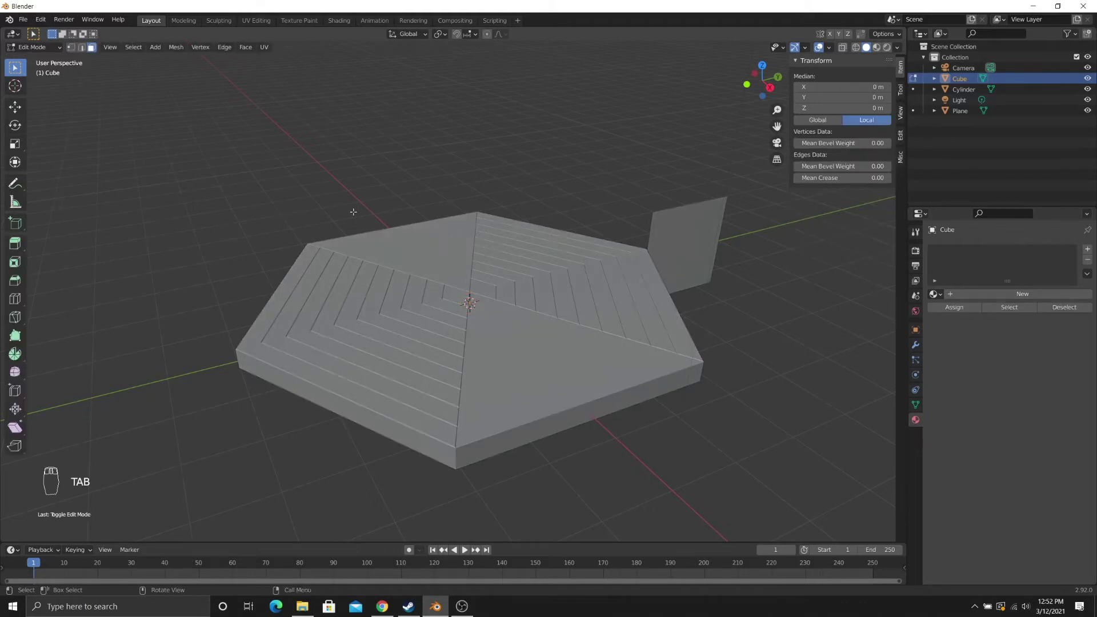
key(z)
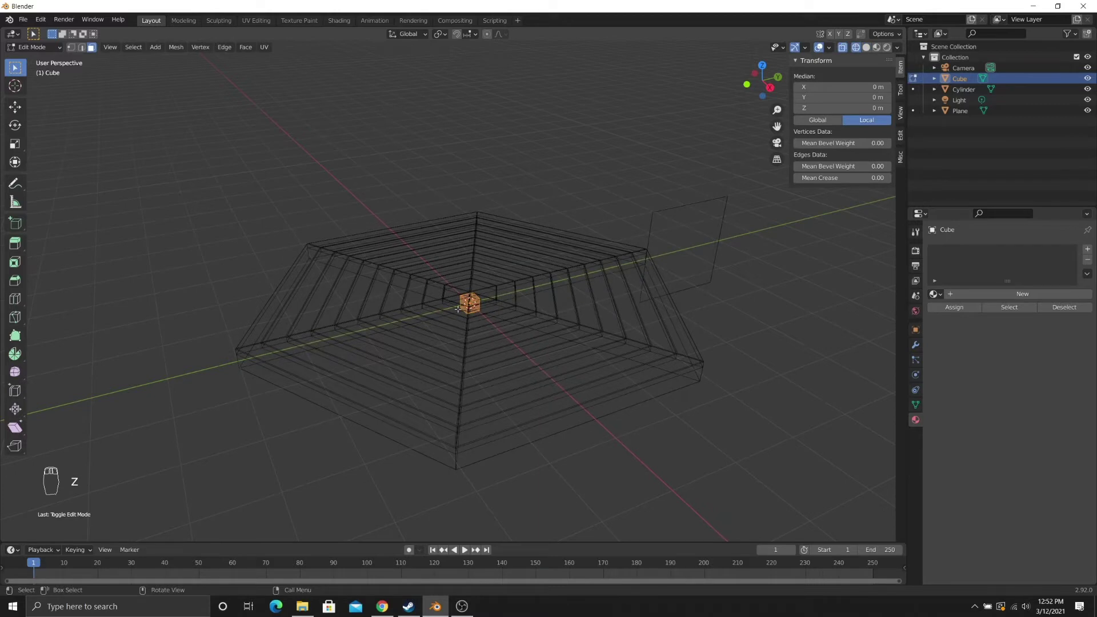
click(16, 109)
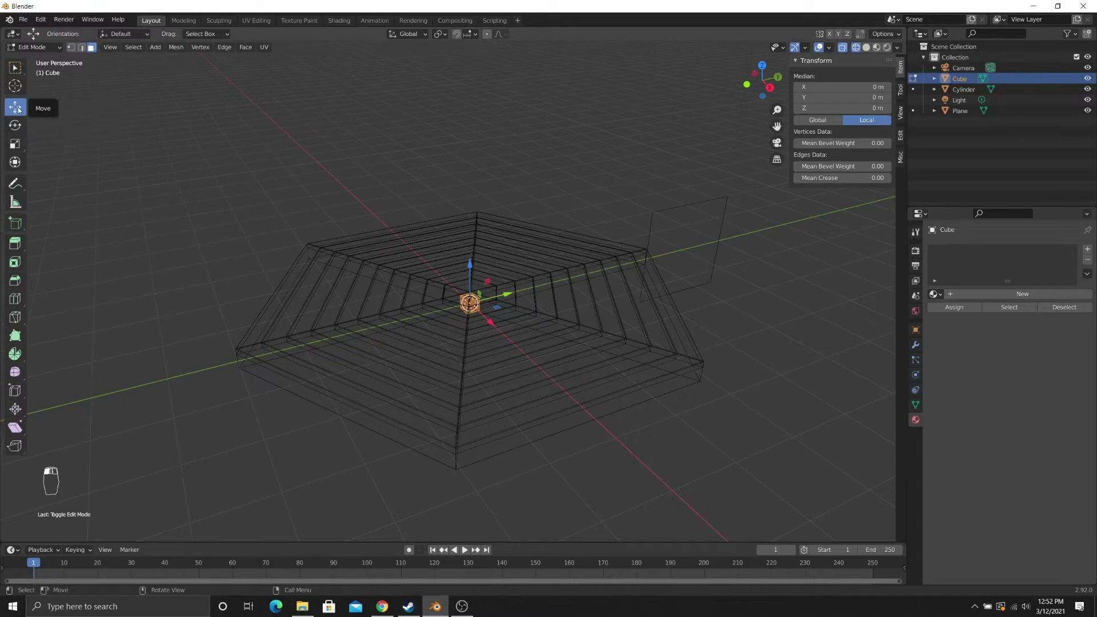
drag(509, 293, 292, 340)
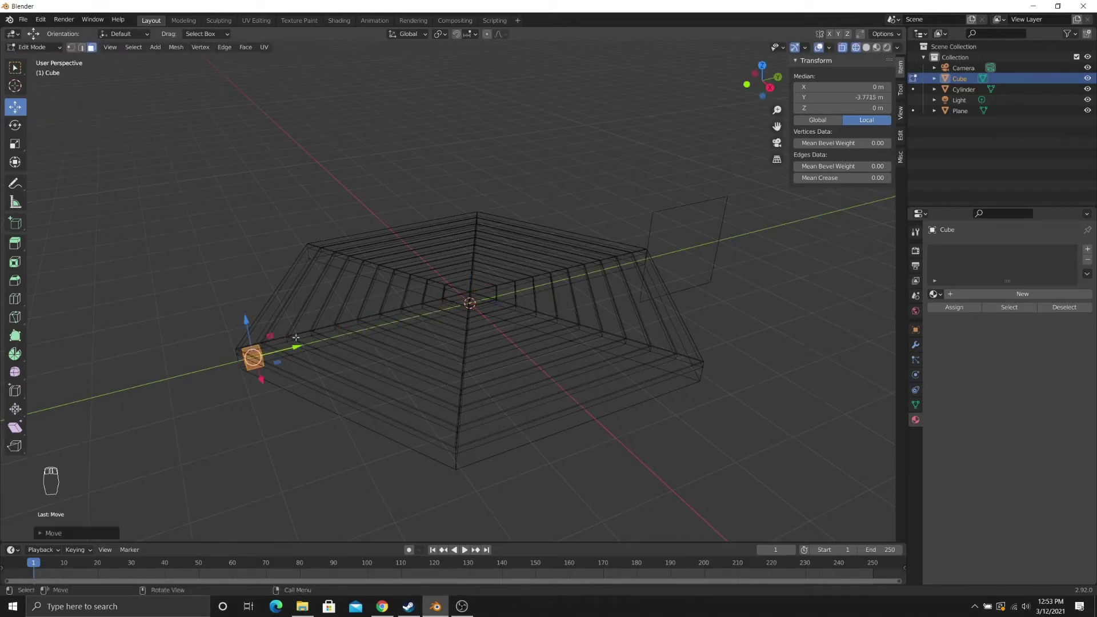
- Raise the cube's mesh along Z to about 0.33 m so it sits on the floor boards, and restore Solid shading
middle_drag(293, 338, 363, 292)
scroll(363, 292, up, 2)
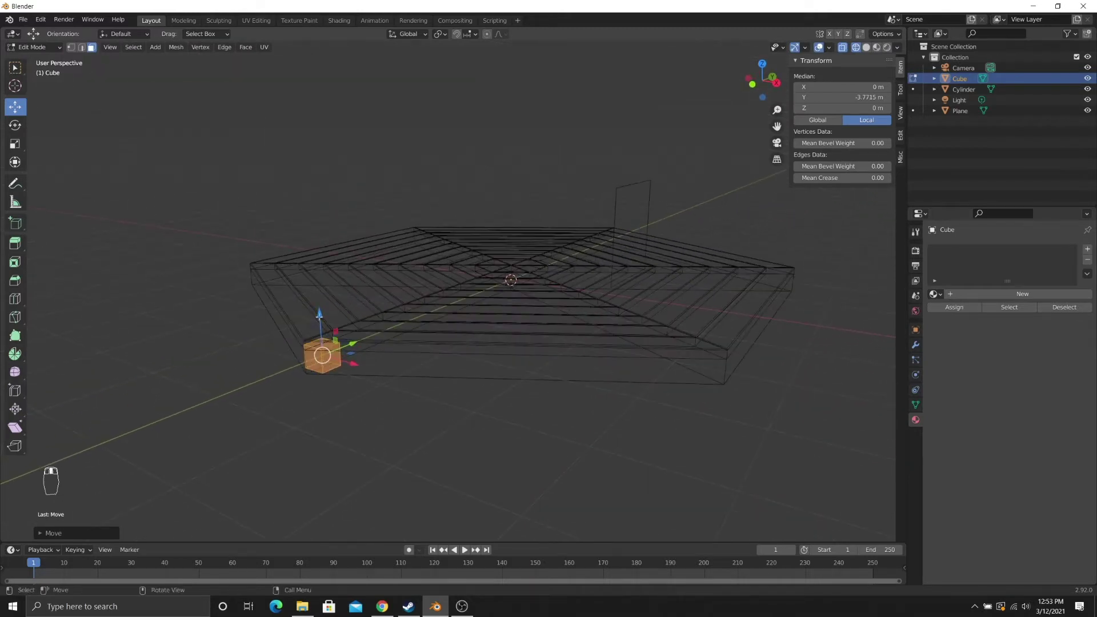
drag(322, 318, 320, 286)
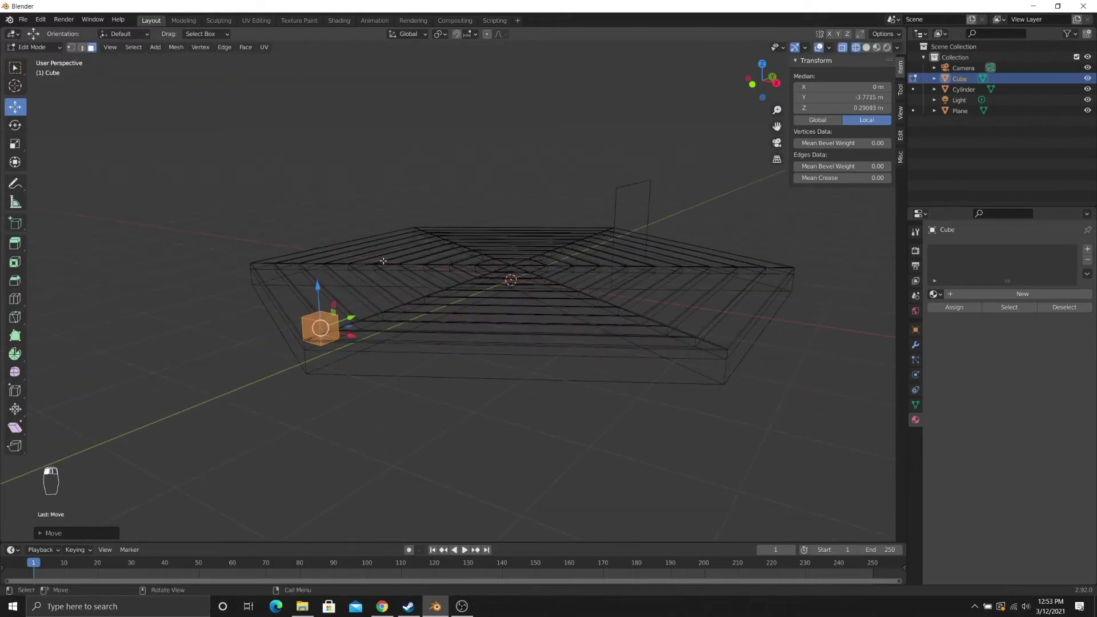
key(z)
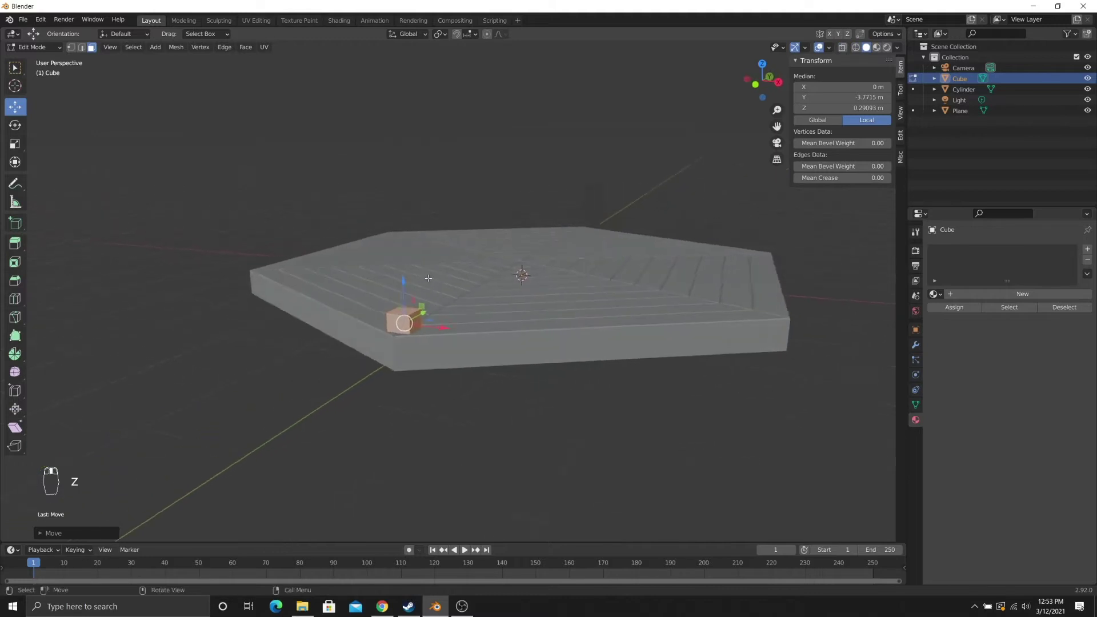
scroll(429, 278, up, 1)
scroll(556, 214, up, 1)
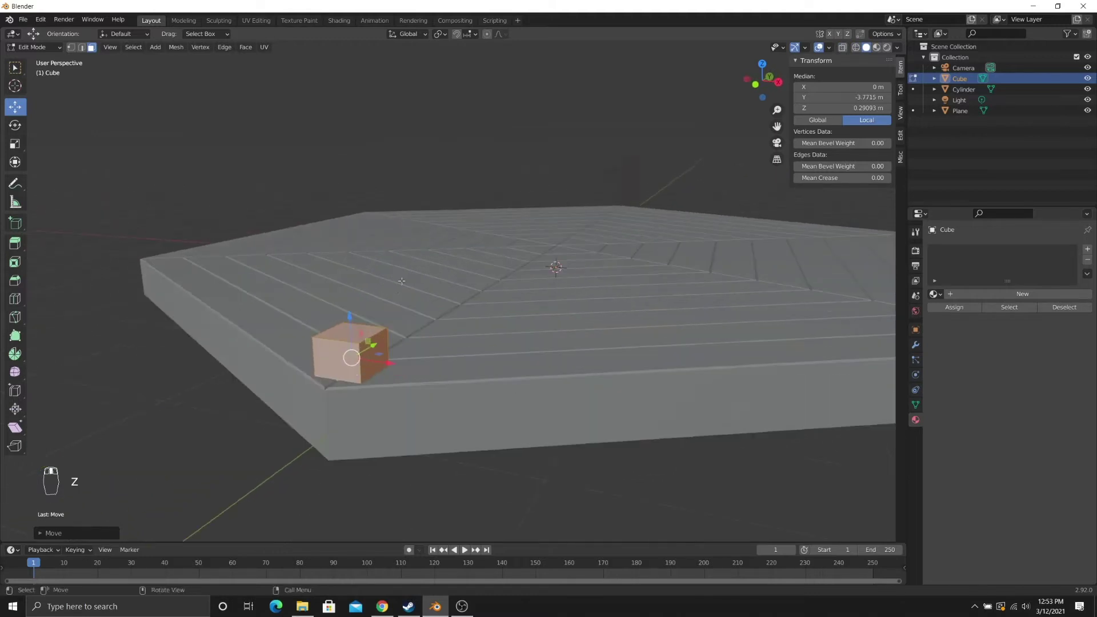
key(g)
key(z)
click(360, 306)
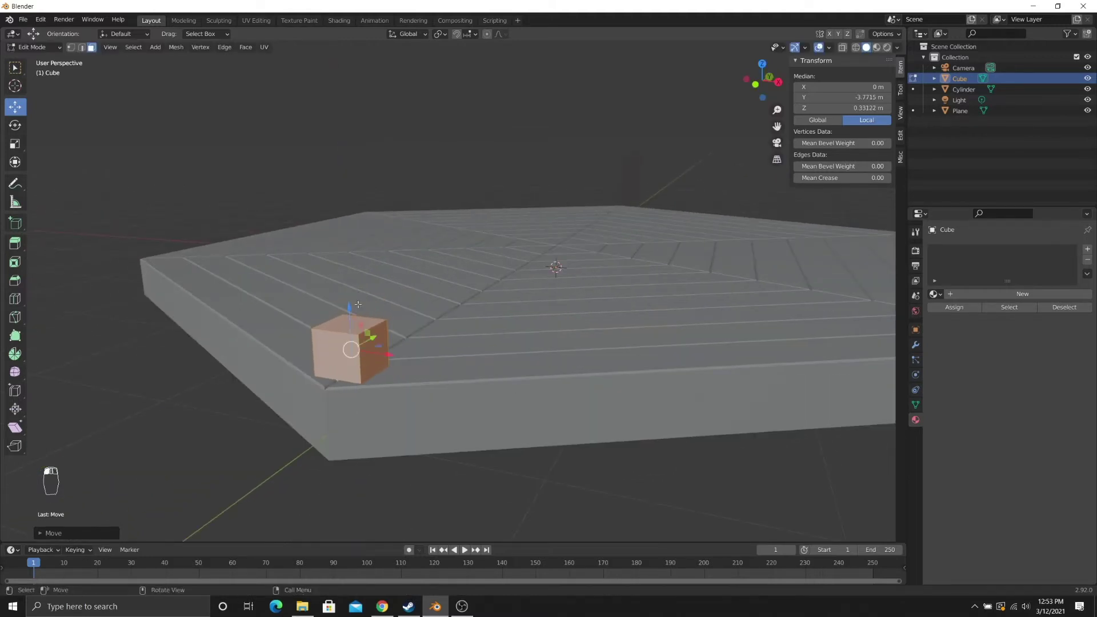
- Select the cube's top face and raise it about 5.53 m along Z to form a tall corner post
scroll(376, 319, down, 2)
mouse_move(386, 347)
middle_down()
mouse_move(369, 382)
mouse_move(393, 353)
middle_up()
scroll(392, 353, up, 2)
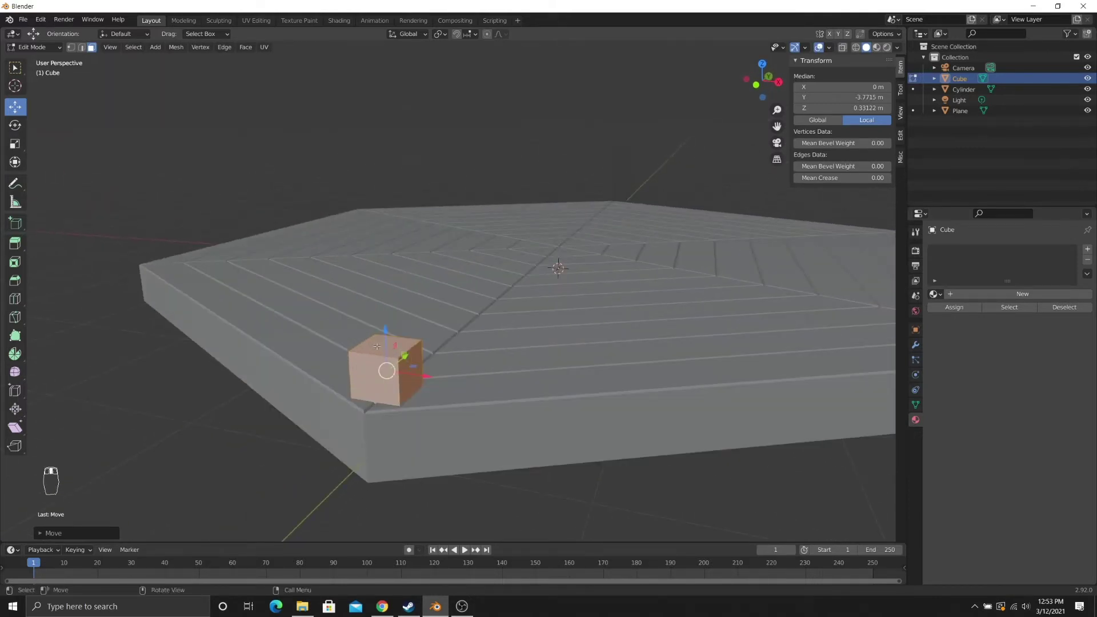
click(377, 351)
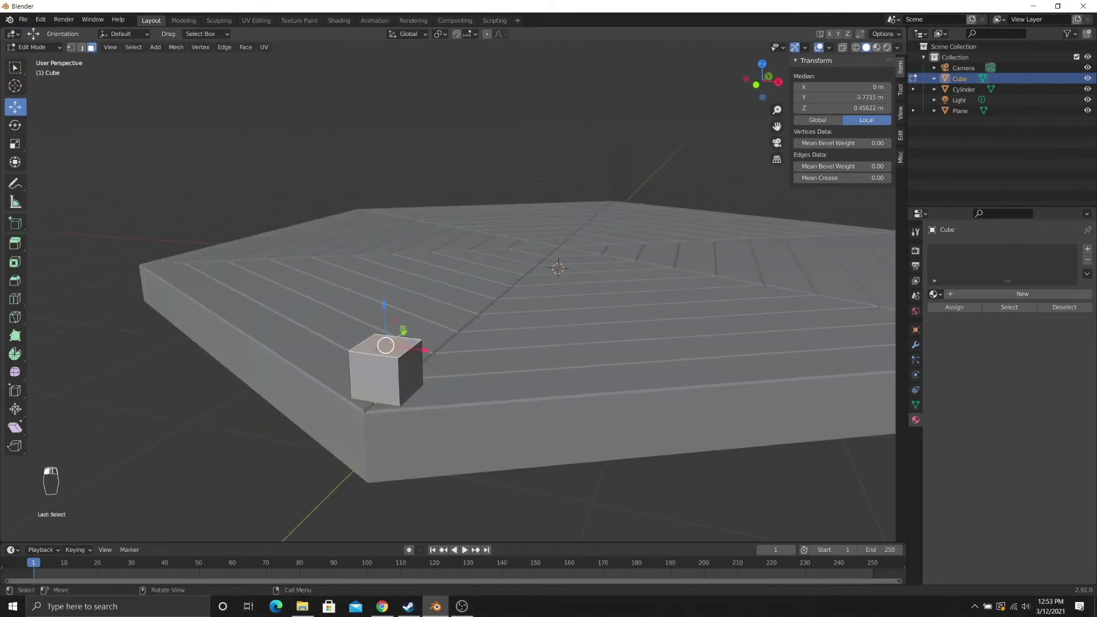
scroll(384, 345, down, 4)
middle_drag(384, 344, 367, 312)
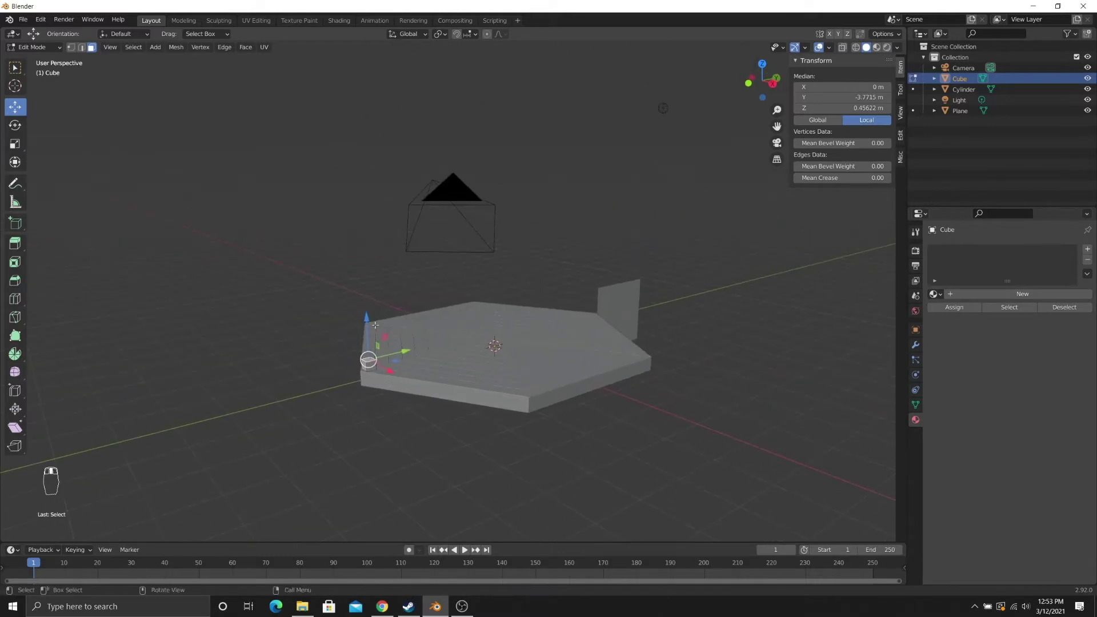
drag(365, 309, 332, 66)
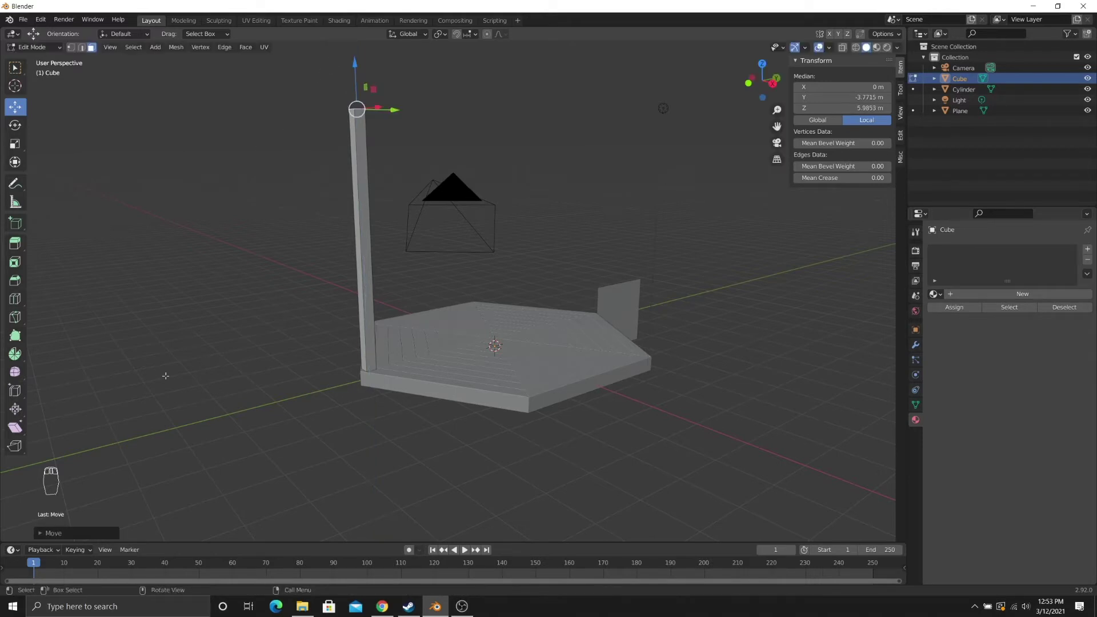
- Set the top face's Z move to exactly 5.5 m and return to Object Mode
click(70, 532)
click(135, 506)
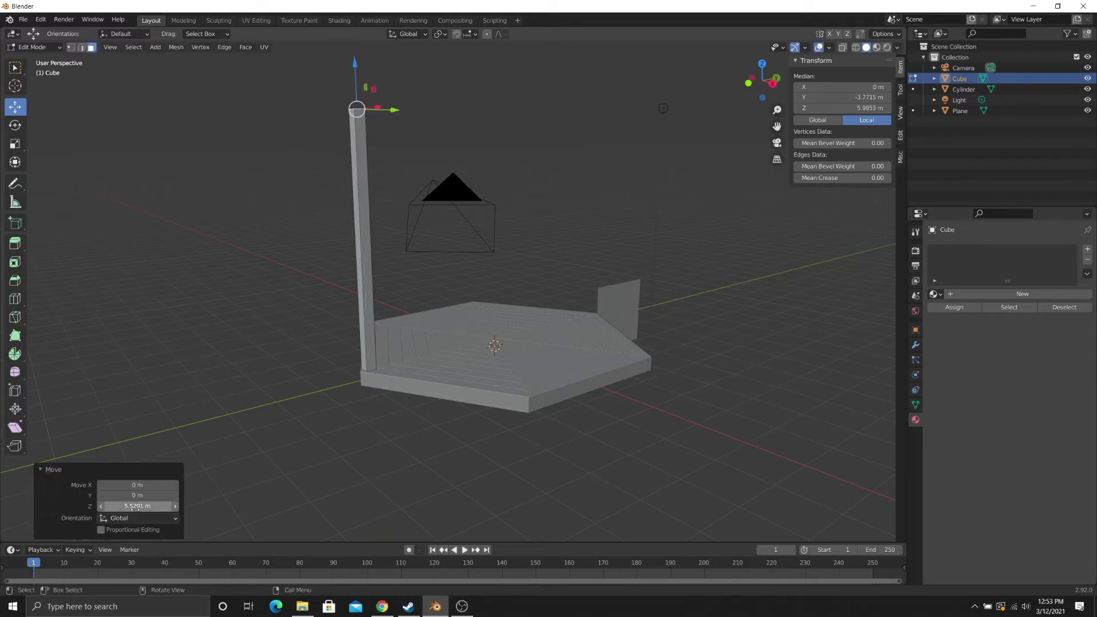
key(BackSpace)
key(BackSpace)
key(BackSpace)
key(BackSpace)
key(BackSpace)
key(BackSpace)
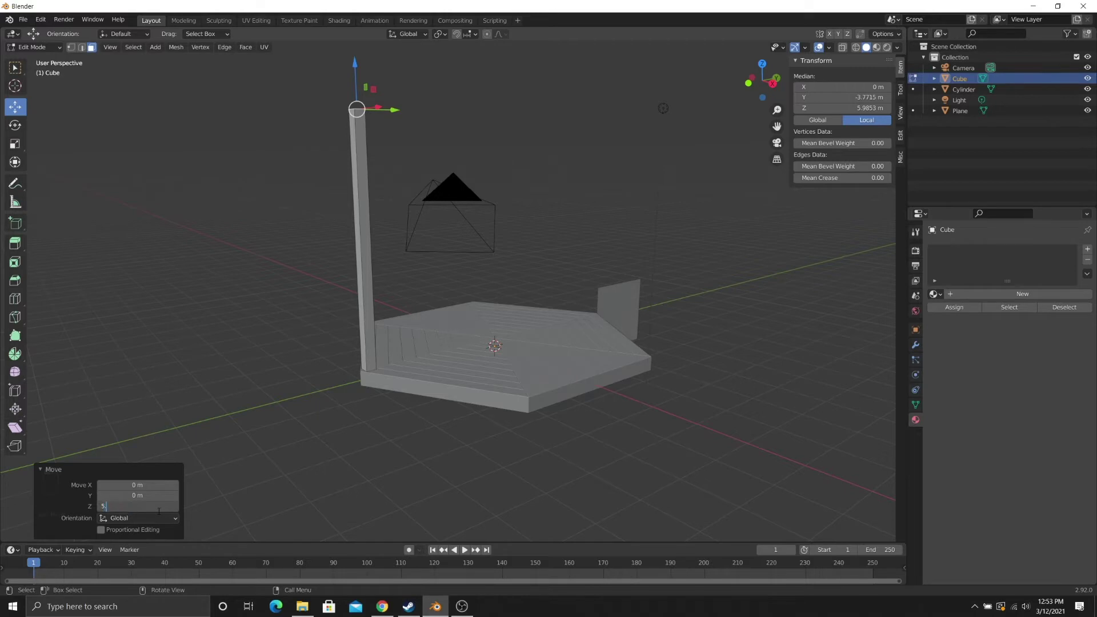
key(Return)
middle_drag(472, 195, 401, 281)
scroll(431, 240, up, 2)
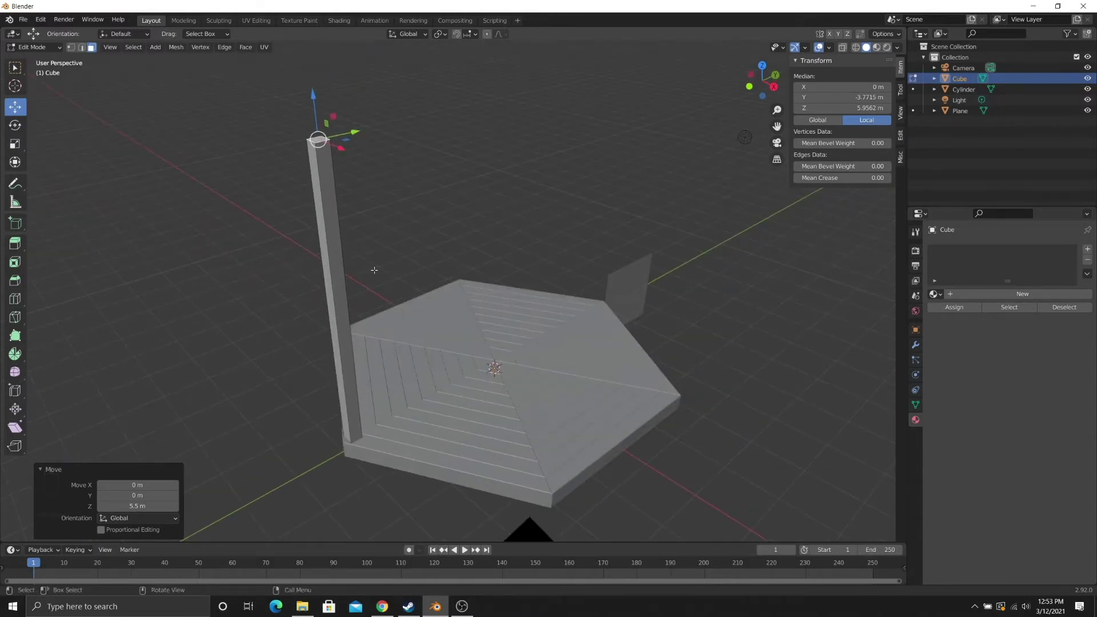
key(Tab)
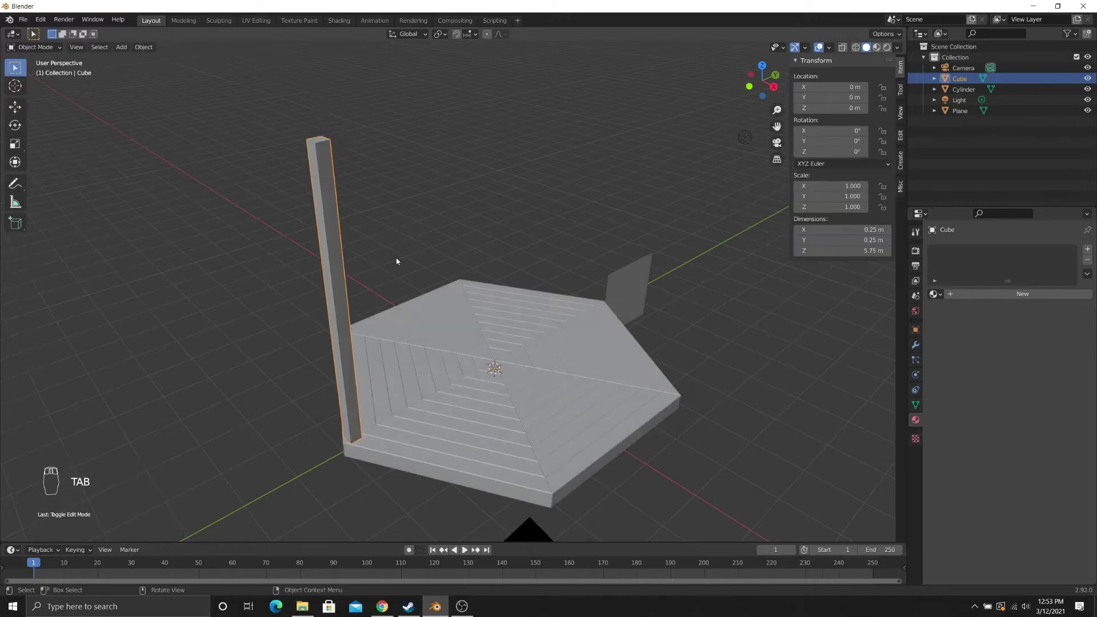
- Activate the Move tool, reselect the corner post, and examine where its origin lies relative to the floor
click(15, 107)
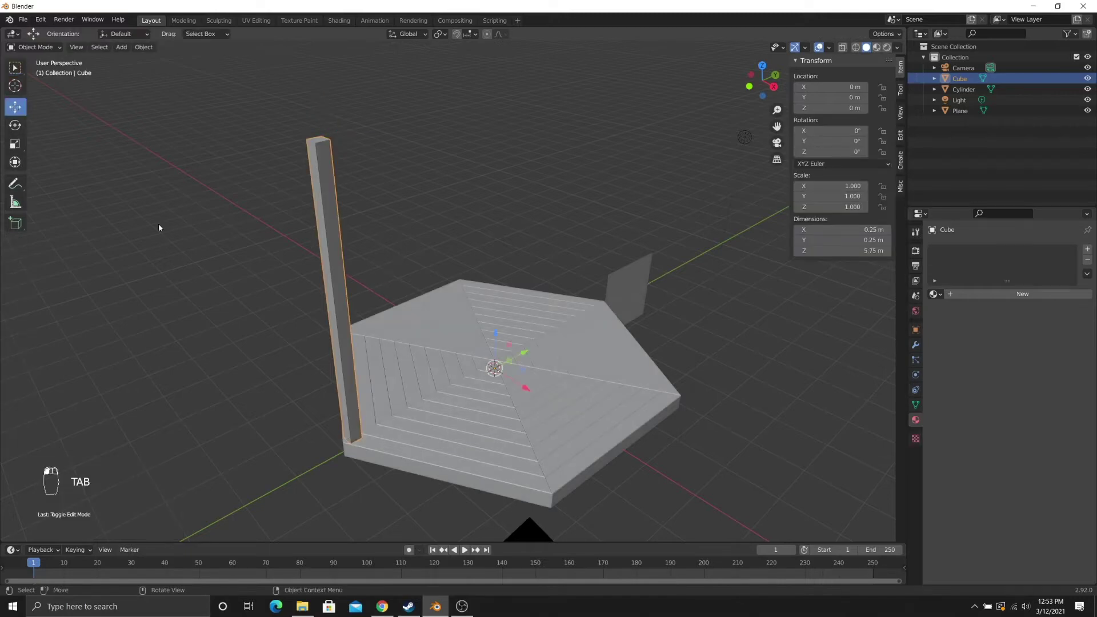
middle_drag(320, 263, 264, 188)
middle_drag(447, 349, 485, 361)
click(169, 317)
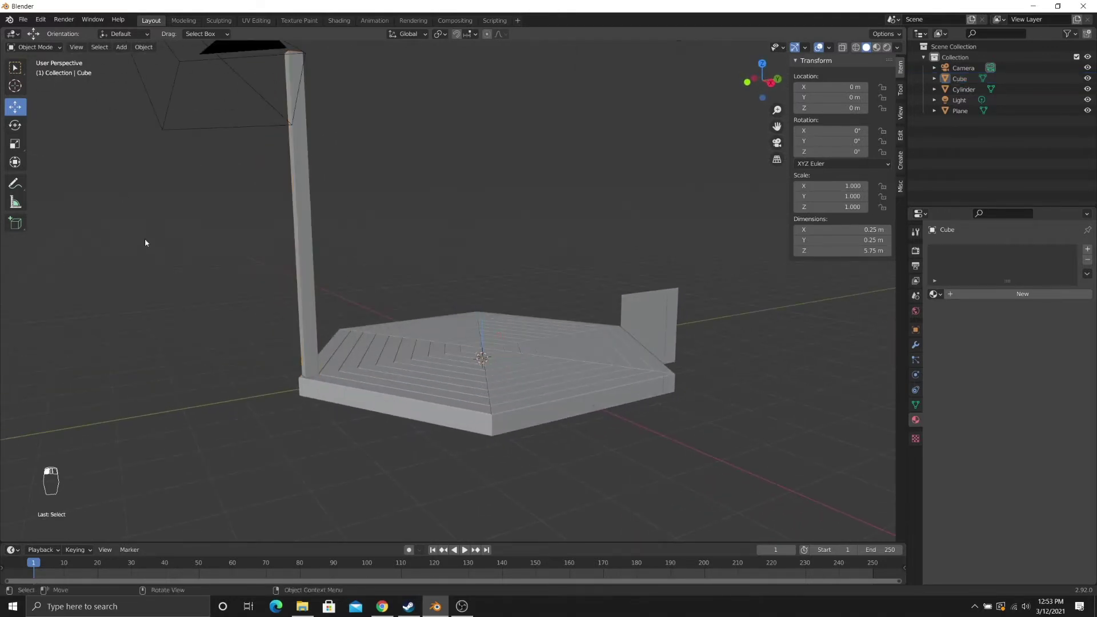
click(297, 186)
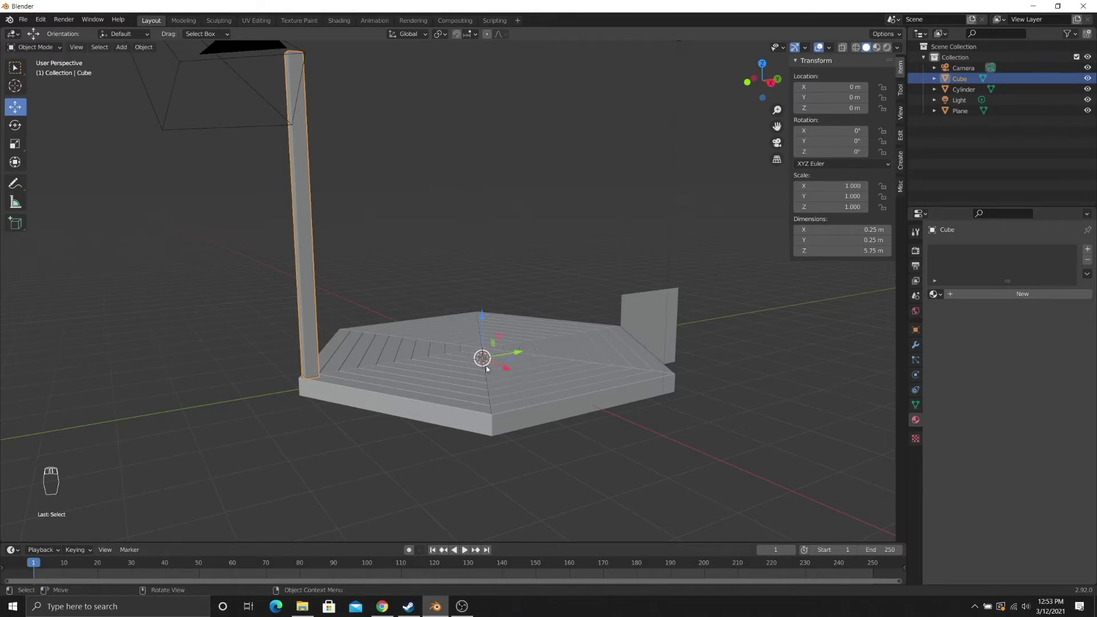
middle_drag(343, 319, 420, 364)
scroll(446, 352, up, 2)
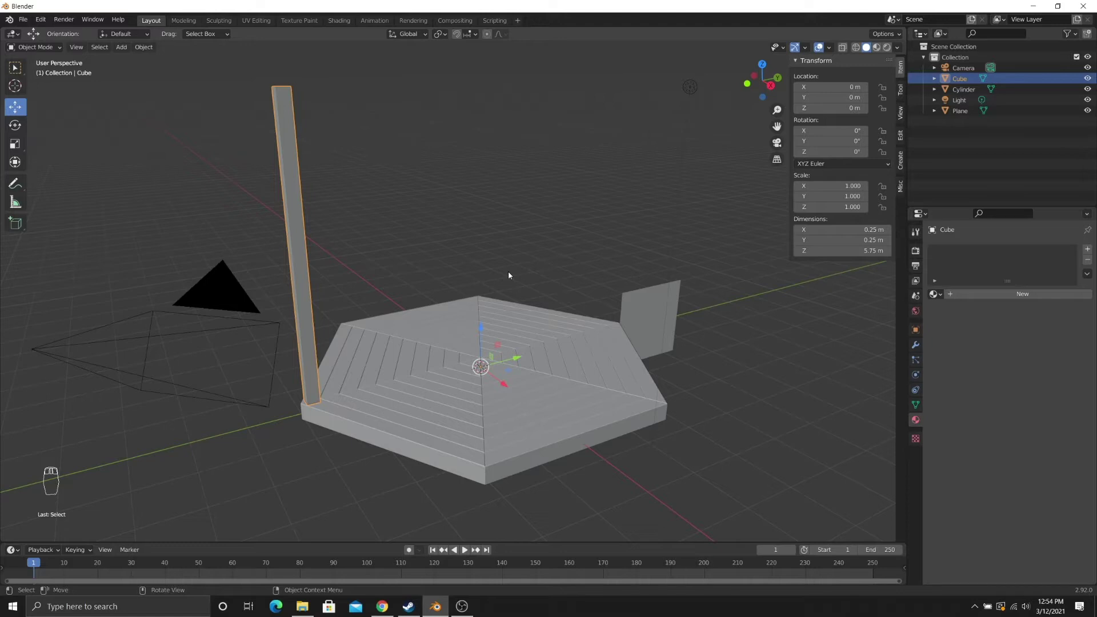
- Add a Plain Axes empty at the centre of the hexagonal floor and deselect it
click(121, 51)
mouse_move(159, 169)
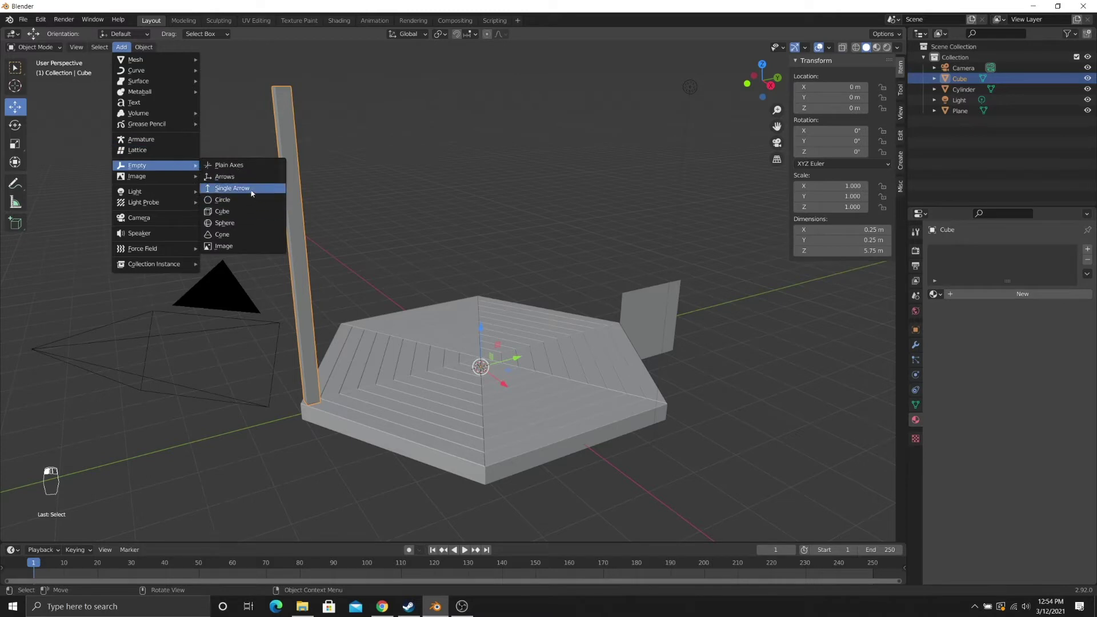
click(240, 167)
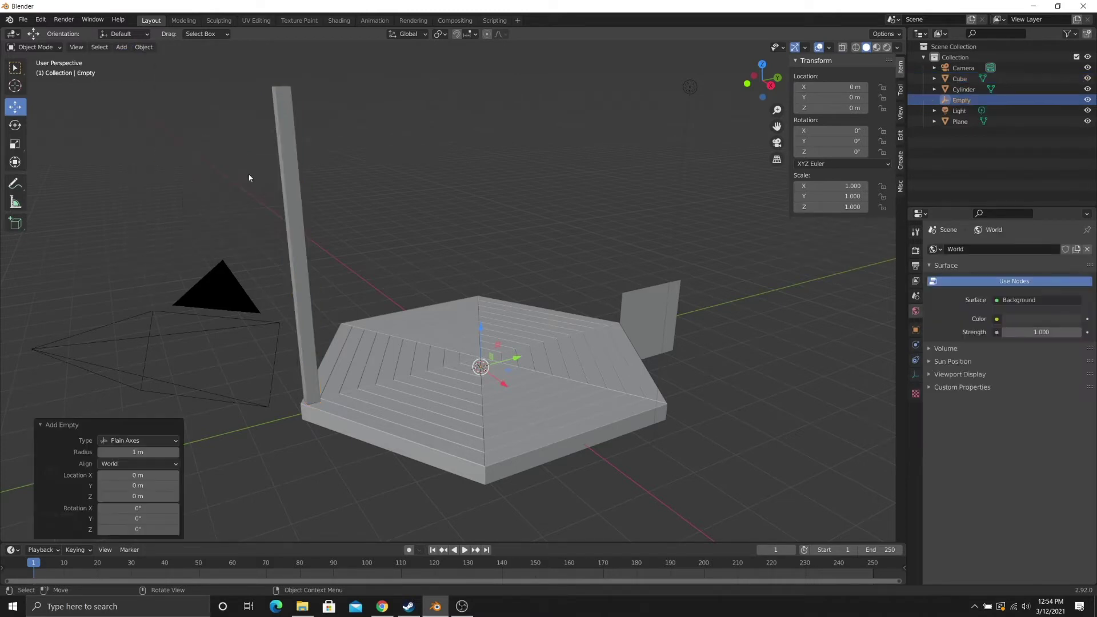
middle_drag(503, 314, 519, 274)
click(493, 243)
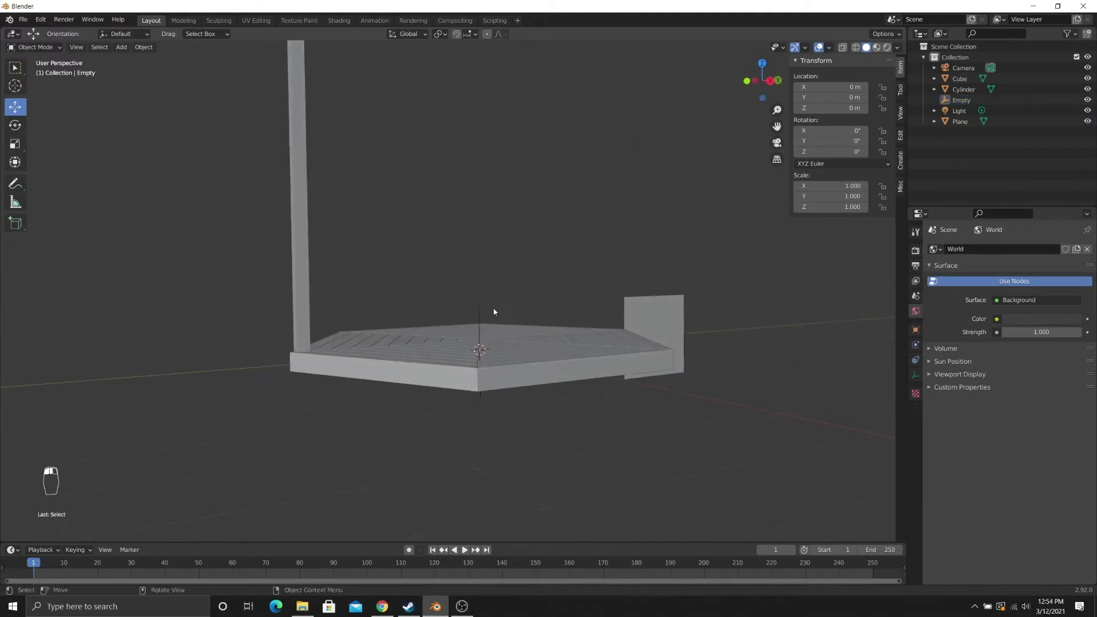
middle_drag(481, 333, 474, 355)
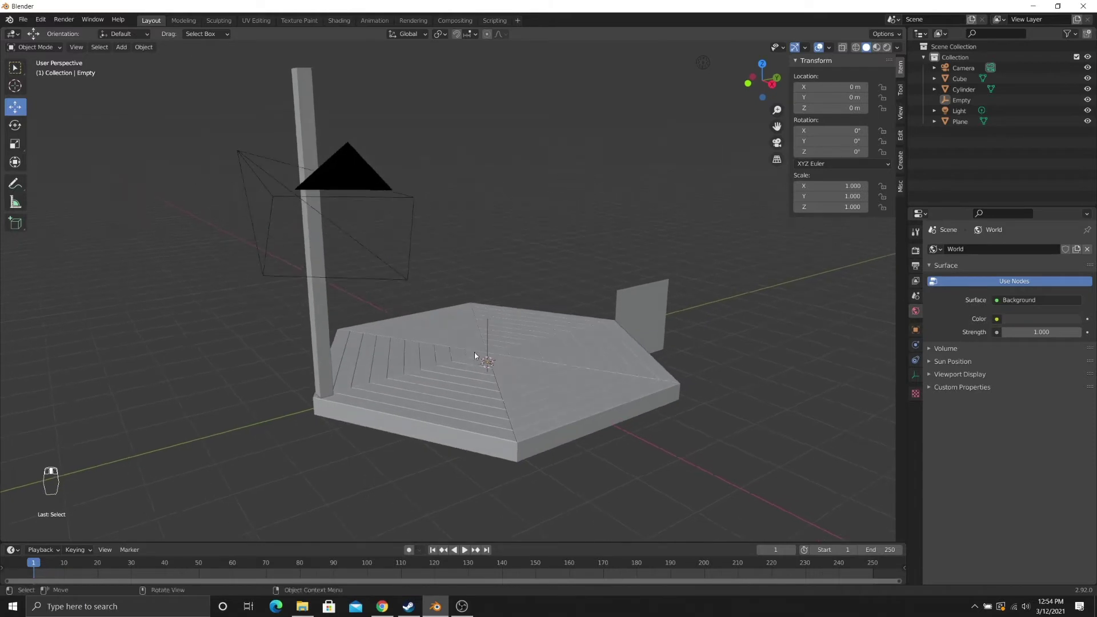
- Select the corner post and add an Array modifier to it
click(313, 312)
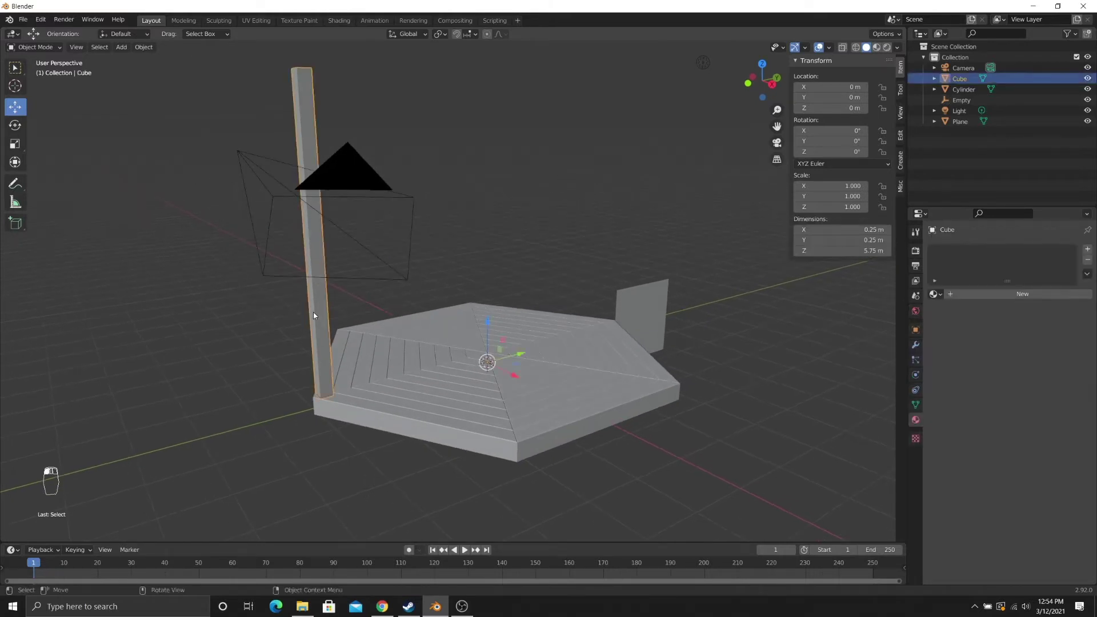
click(915, 346)
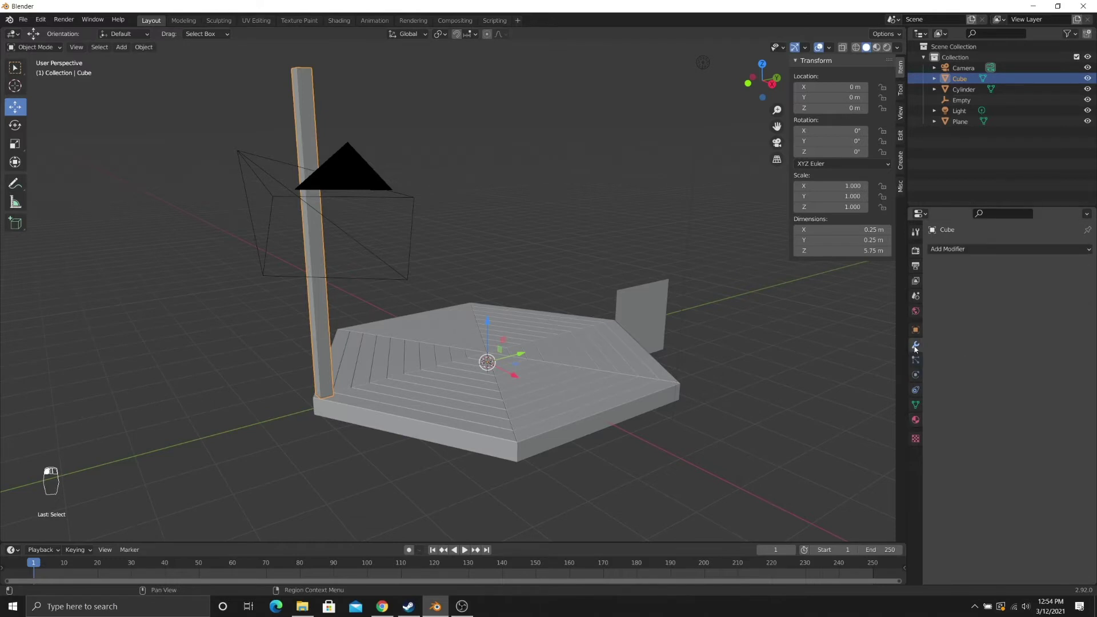
click(959, 252)
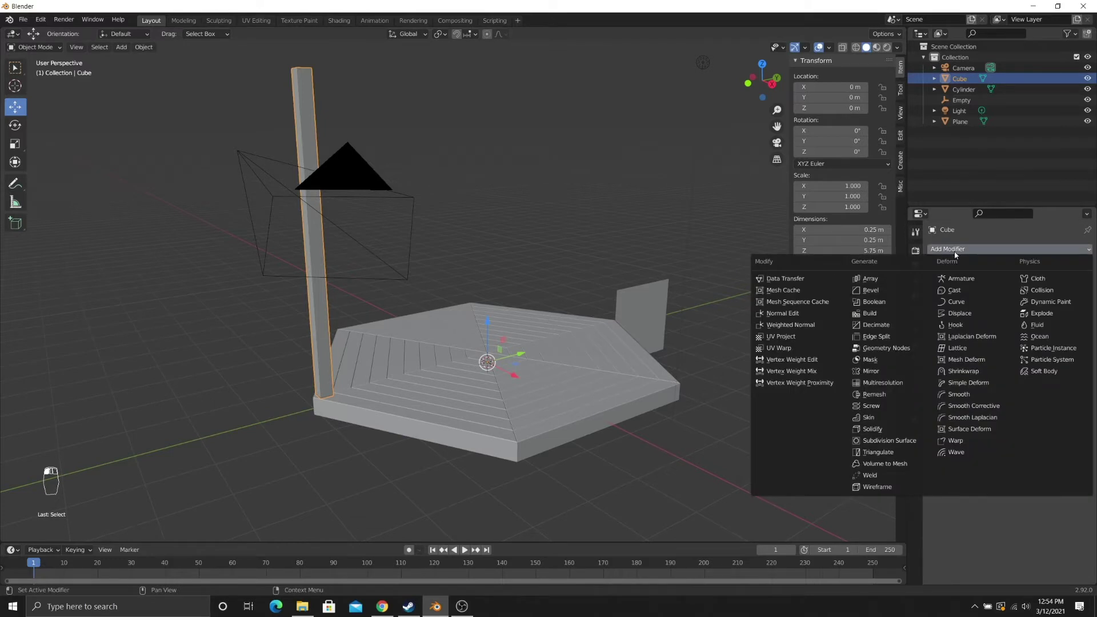
click(870, 279)
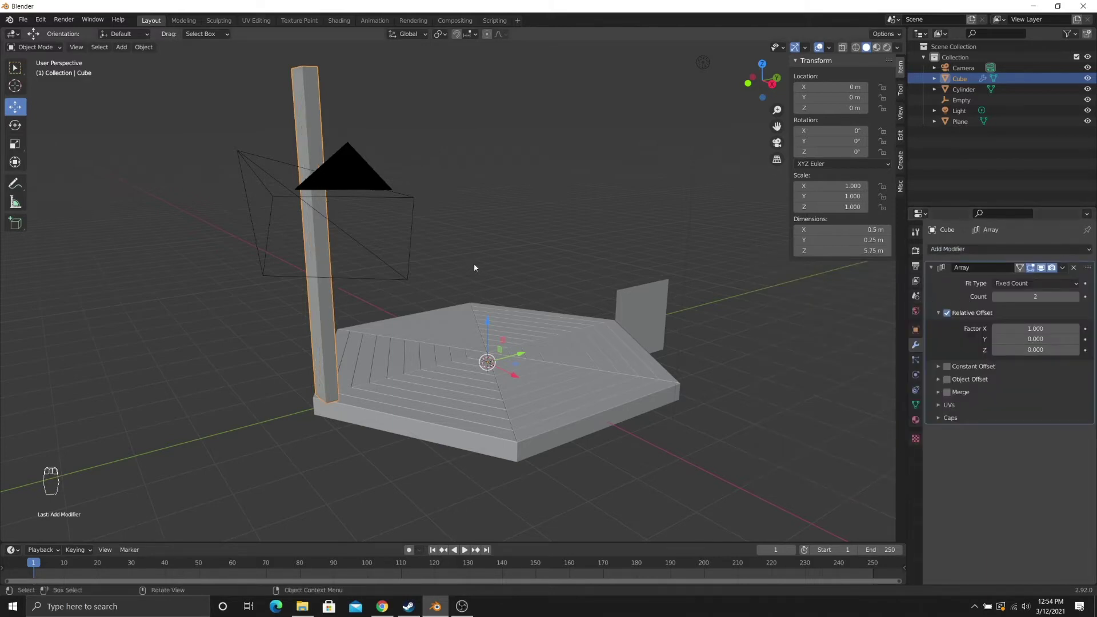
middle_drag(474, 263, 494, 243)
middle_drag(397, 210, 455, 277)
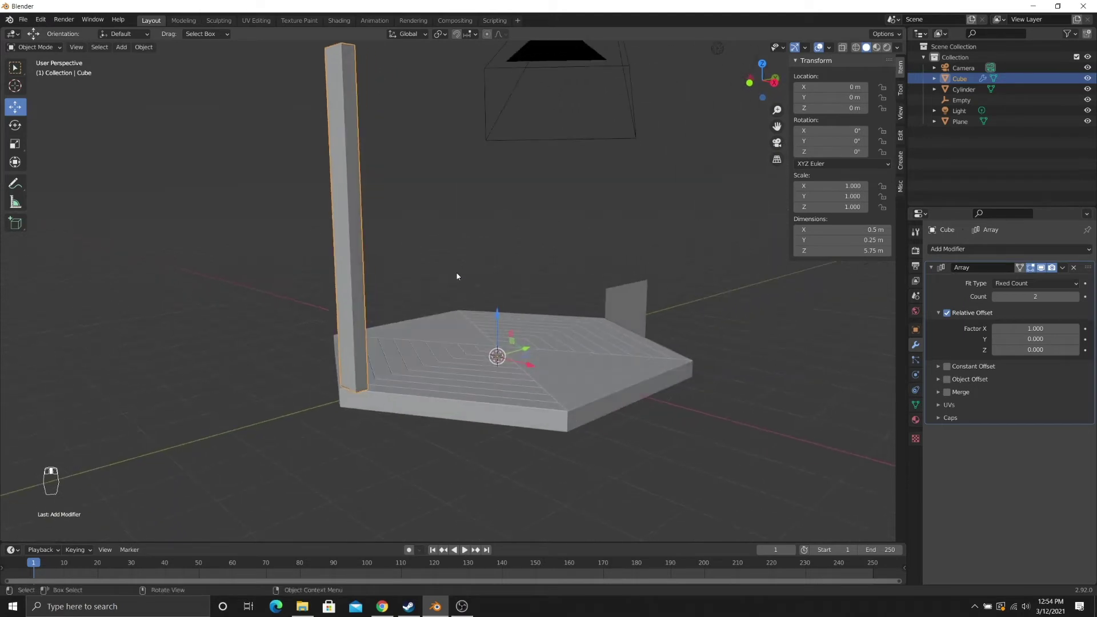
- Turn off the array's Relative Offset and enable Object Offset with Empty as the offset object
click(951, 314)
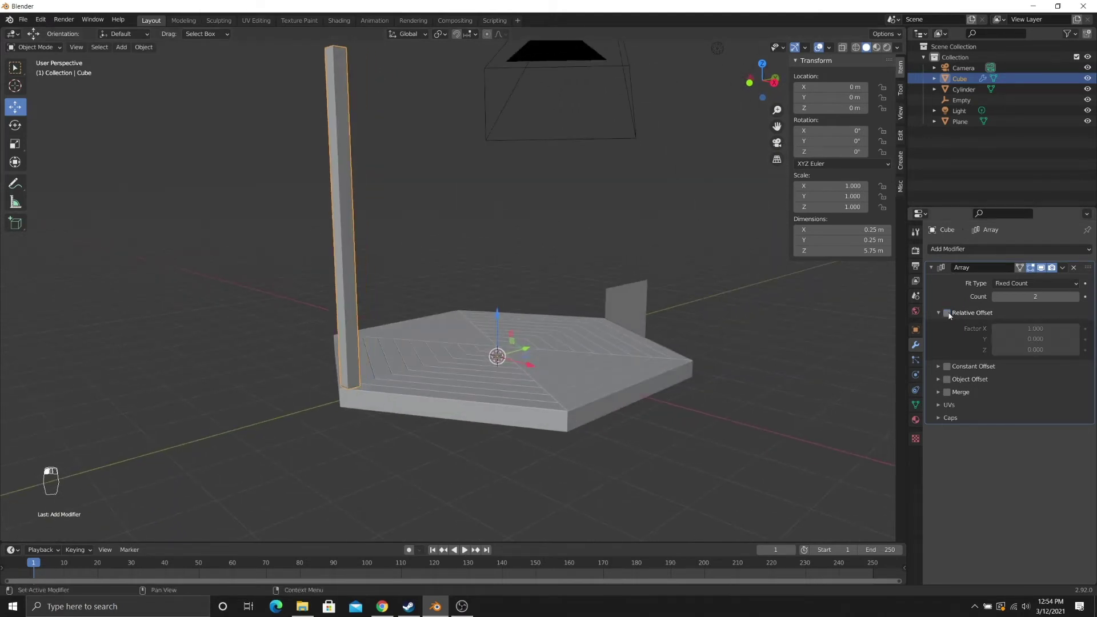
click(946, 380)
click(938, 380)
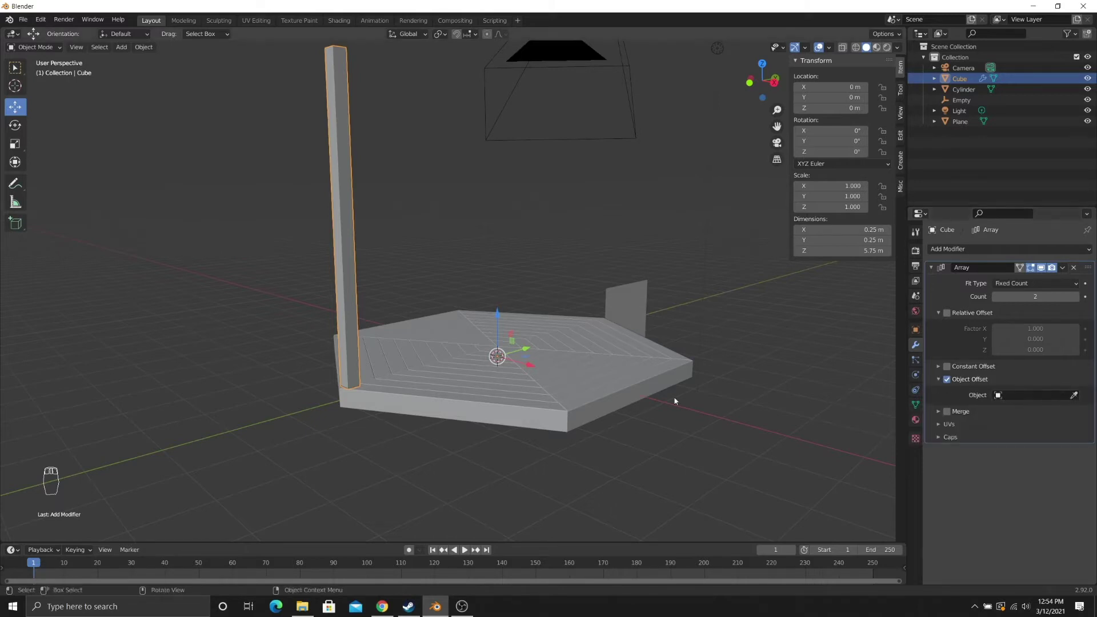
middle_drag(676, 392, 615, 364)
middle_drag(495, 371, 499, 382)
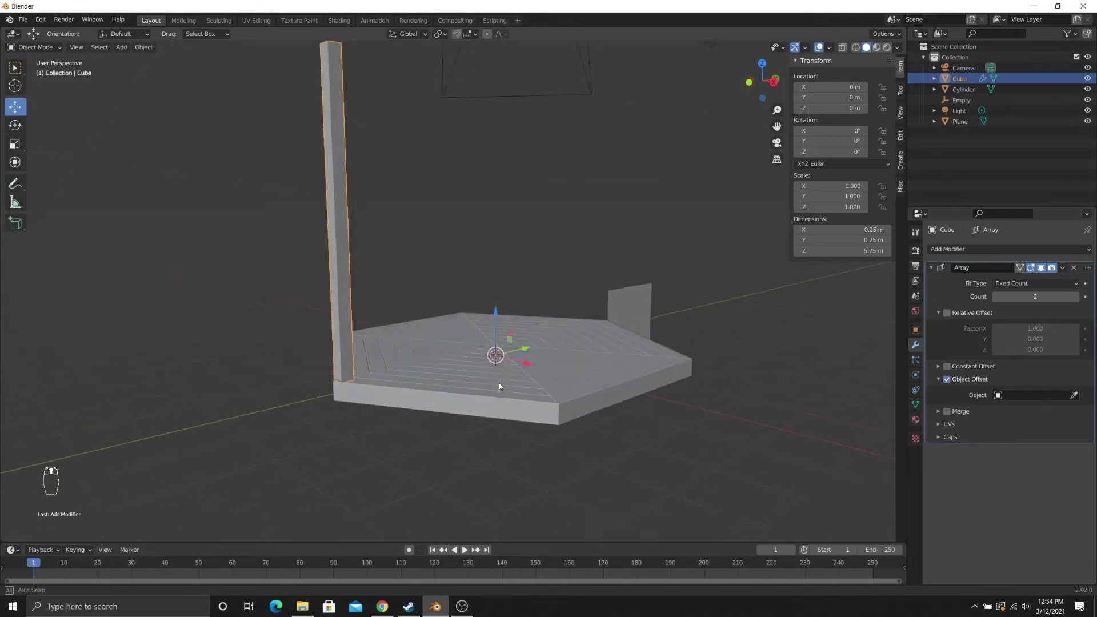
click(1043, 396)
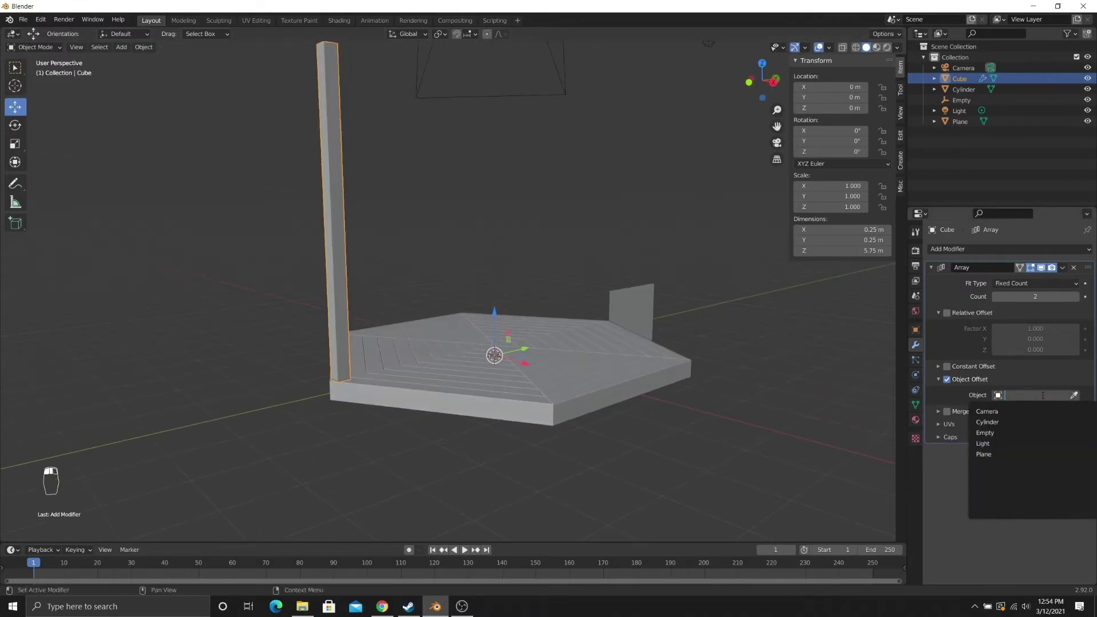
click(994, 433)
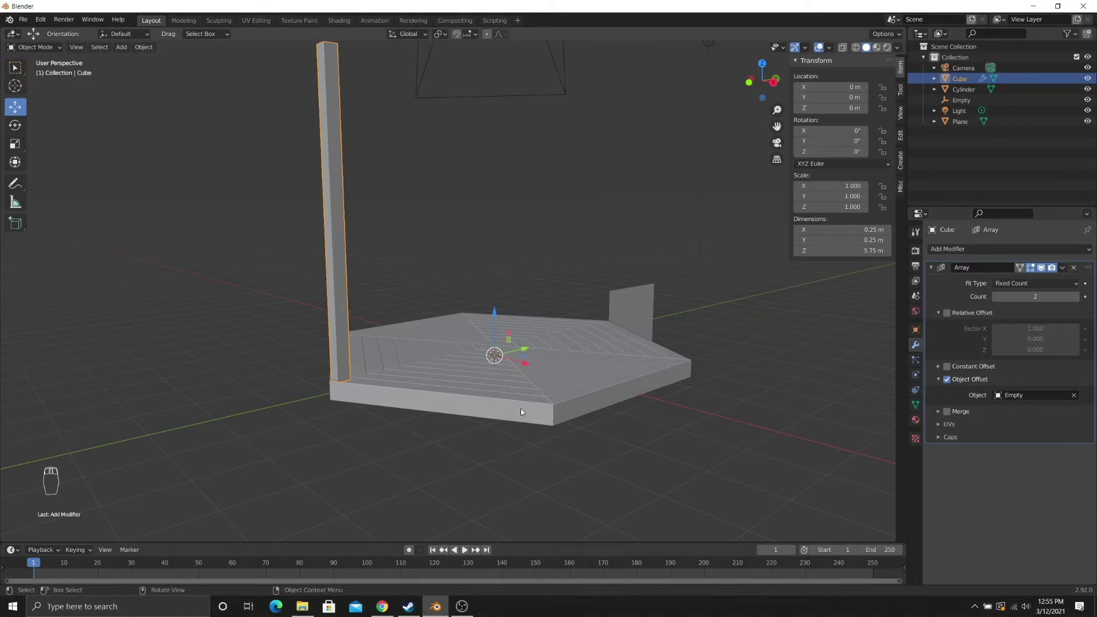
- Select the empty and rotate it 60° about the Z axis
middle_drag(520, 410, 495, 384)
click(489, 369)
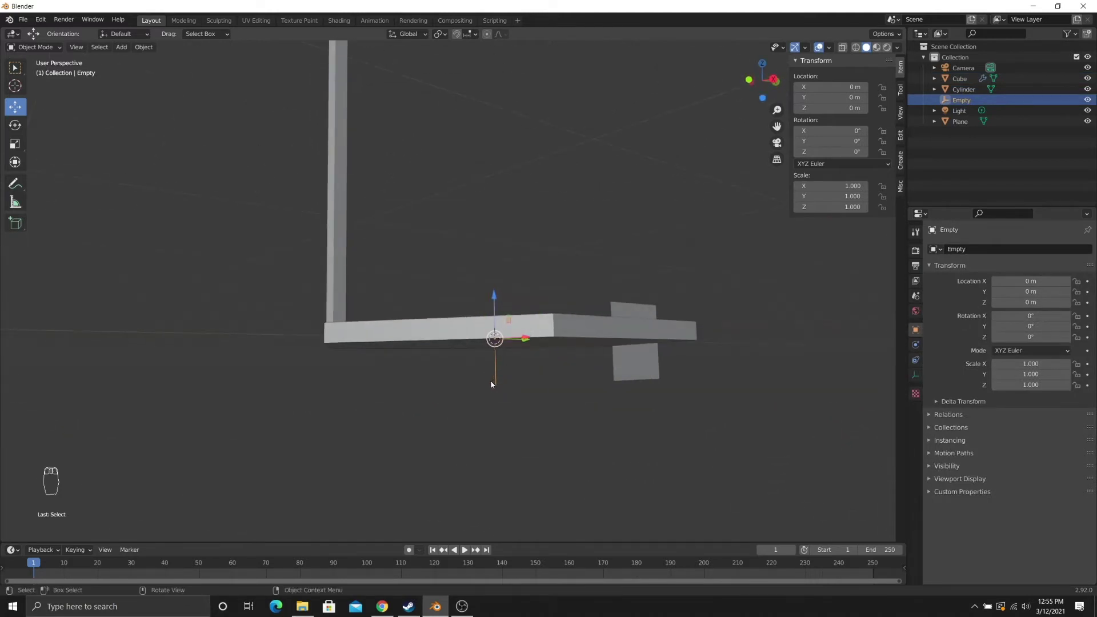
middle_drag(486, 382, 497, 400)
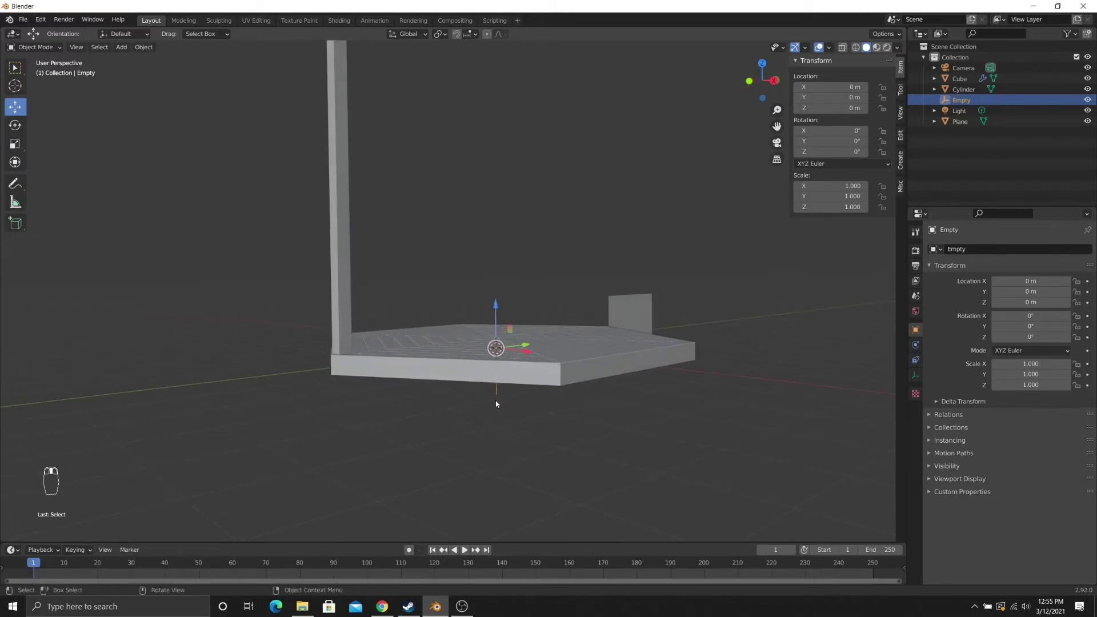
key(r)
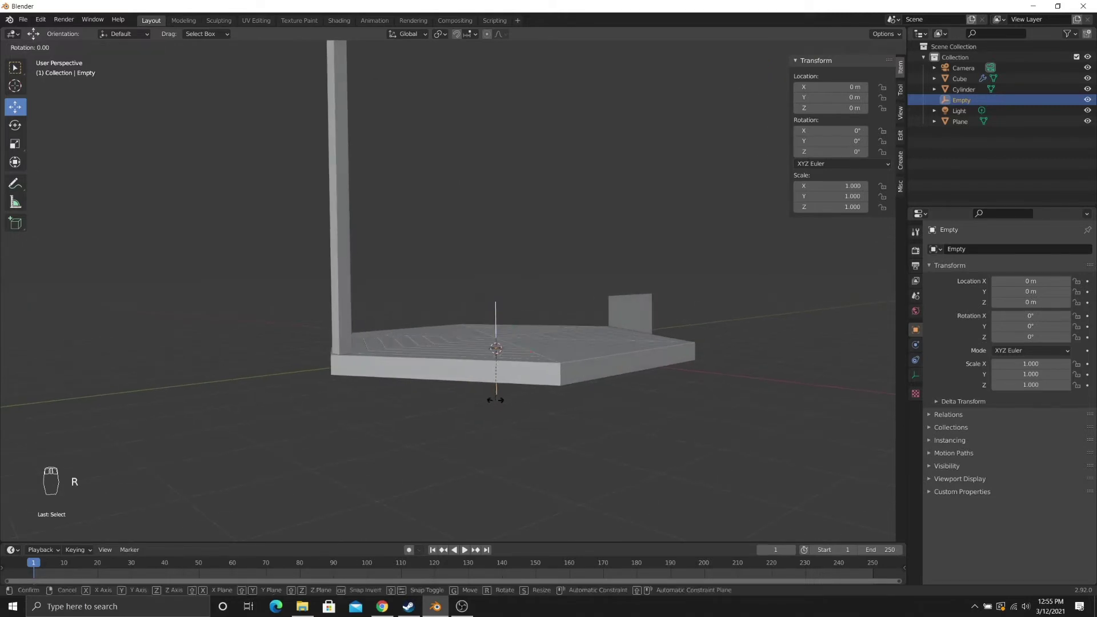
key(z)
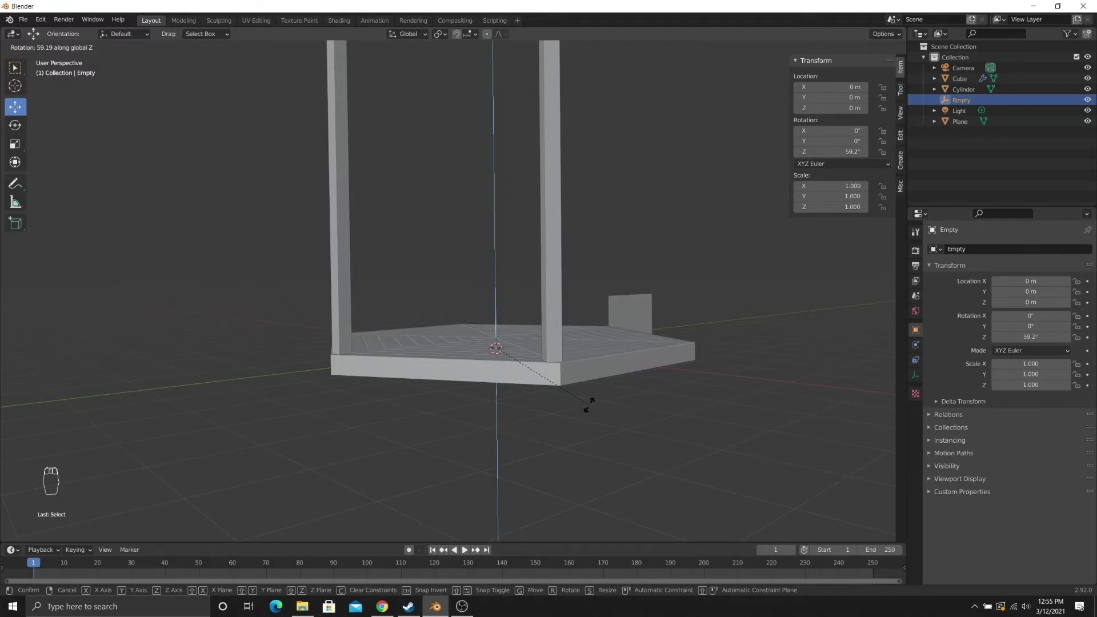
text(6)
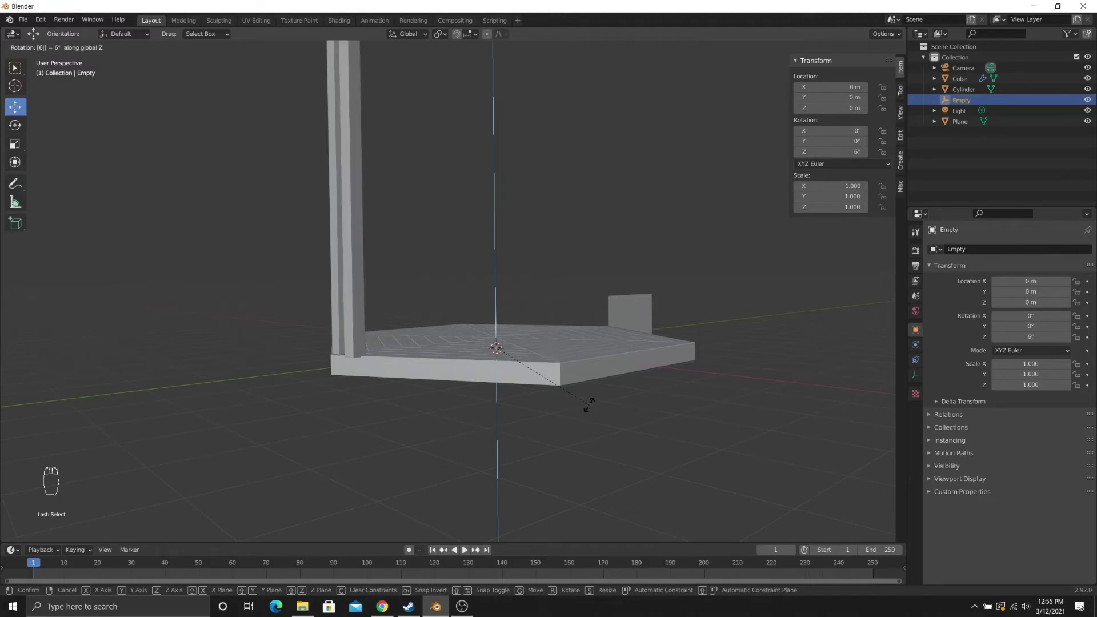
text(0)
key(Return)
- Reselect the corner post and set its array count to 6 for one post per floor corner
middle_drag(589, 405, 405, 231)
click(407, 231)
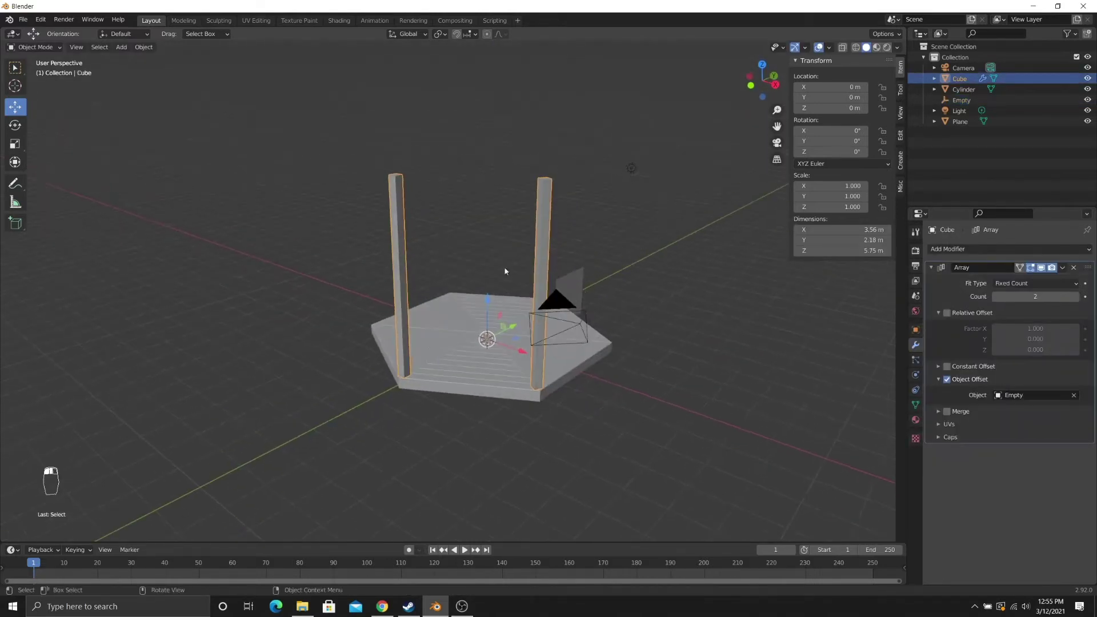
click(429, 157)
click(401, 192)
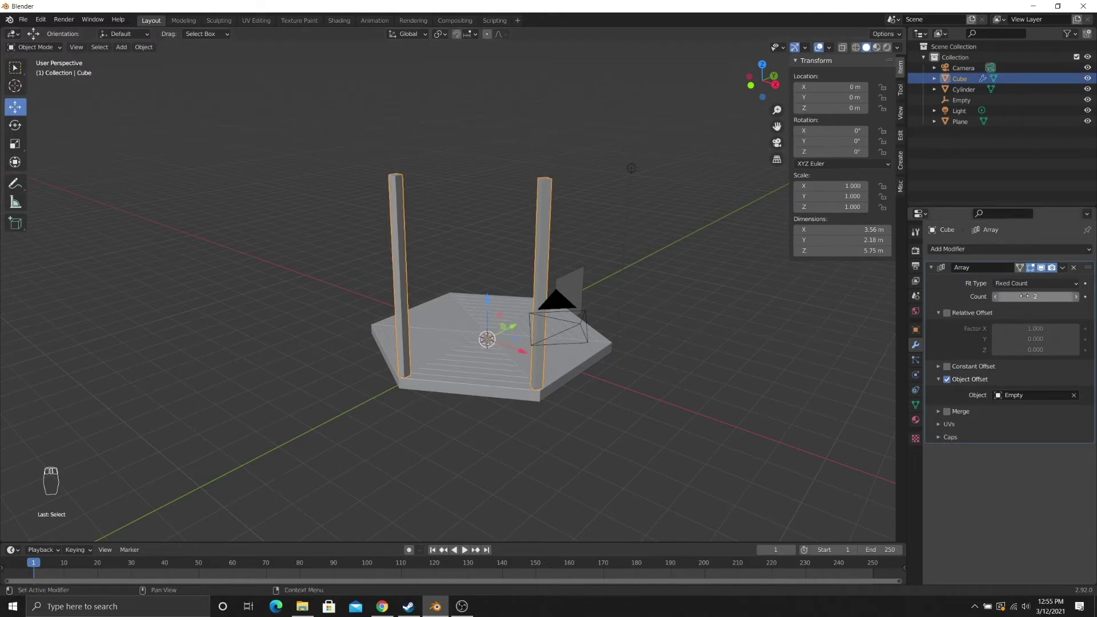
click(1076, 296)
click(1076, 297)
click(1077, 297)
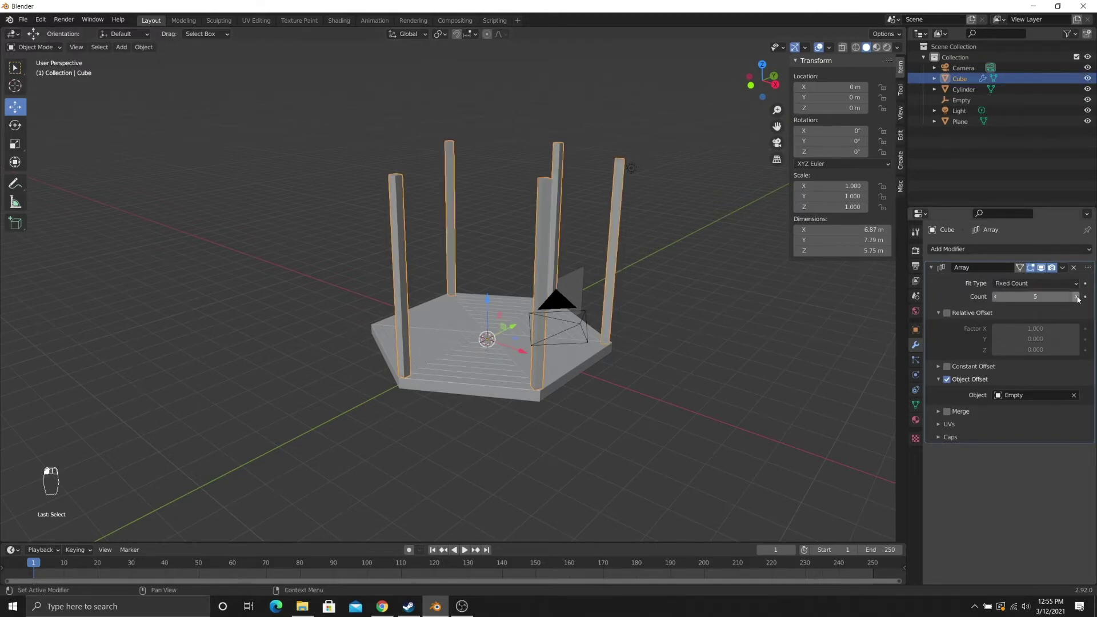
click(1077, 296)
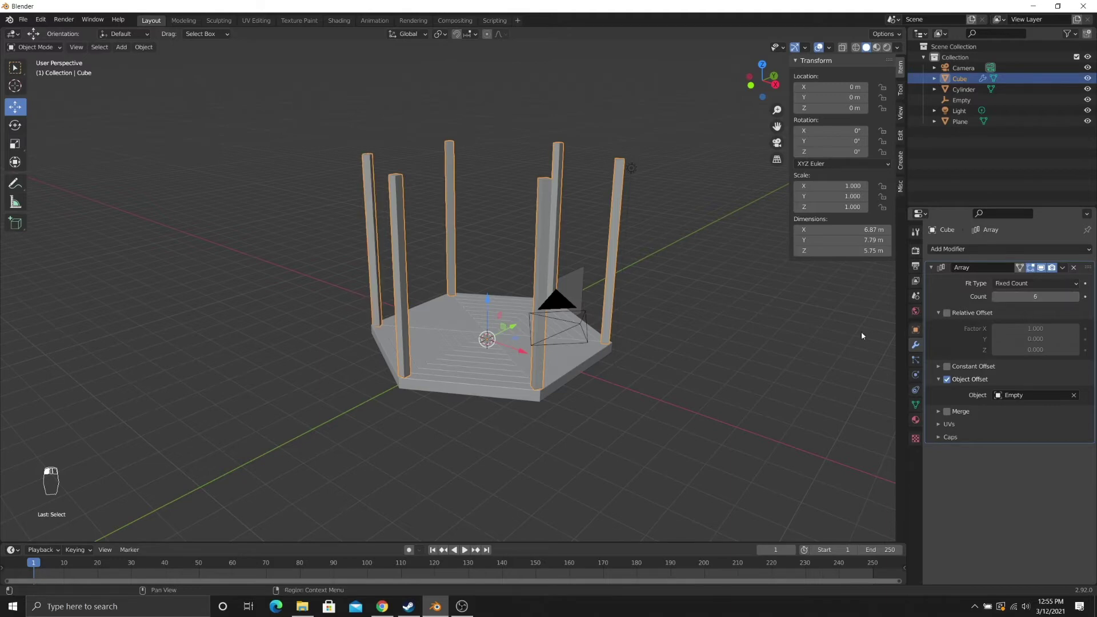
- Try rotating the empty further about Z to preview how the arrayed posts follow, and cancel the rotation
middle_drag(515, 413, 507, 391)
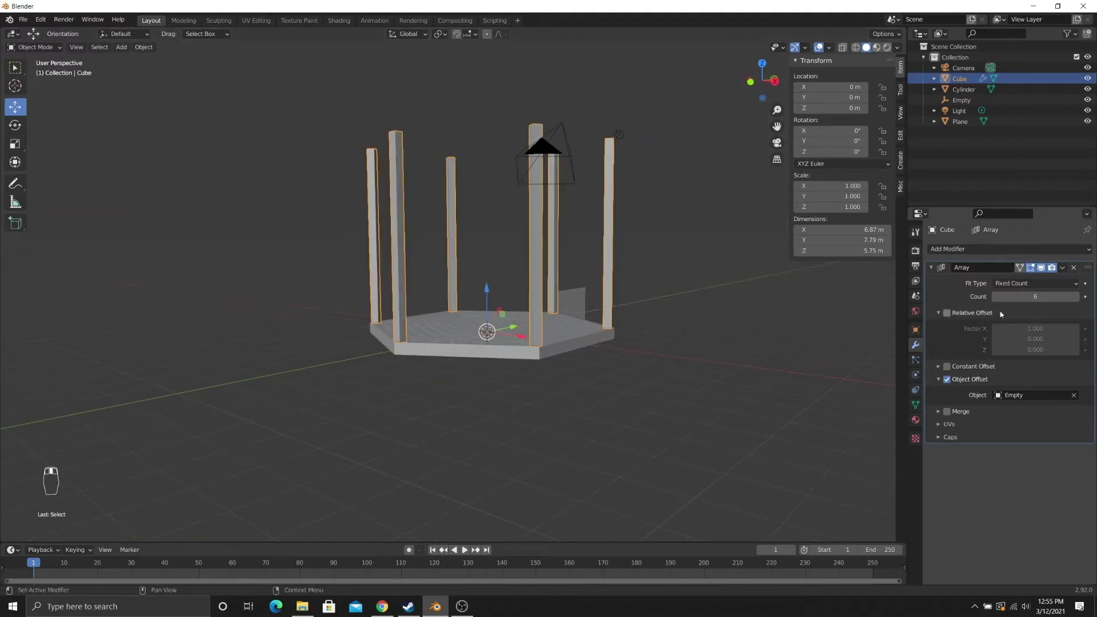
middle_drag(507, 394, 497, 382)
scroll(485, 372, up, 2)
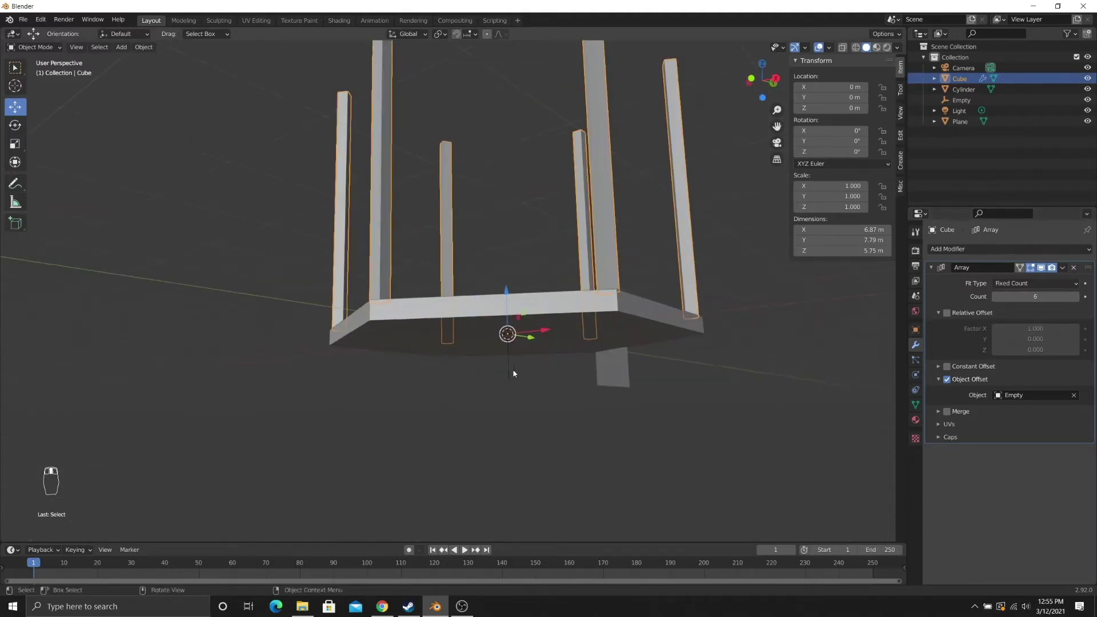
click(510, 377)
middle_drag(505, 377, 528, 380)
key(r)
key(z)
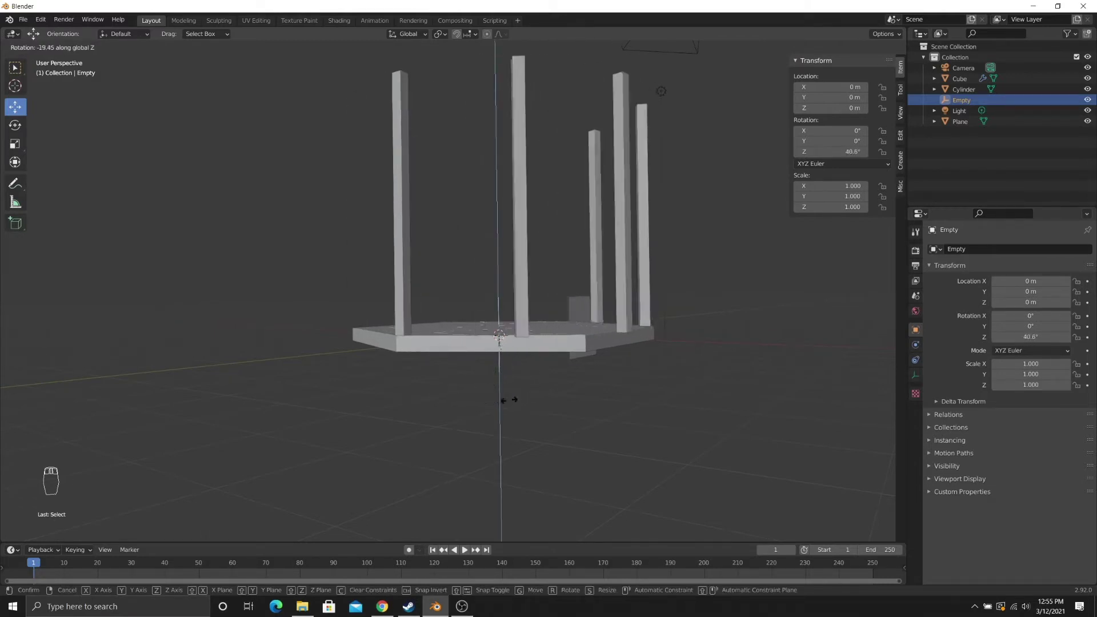
right_click(517, 401)
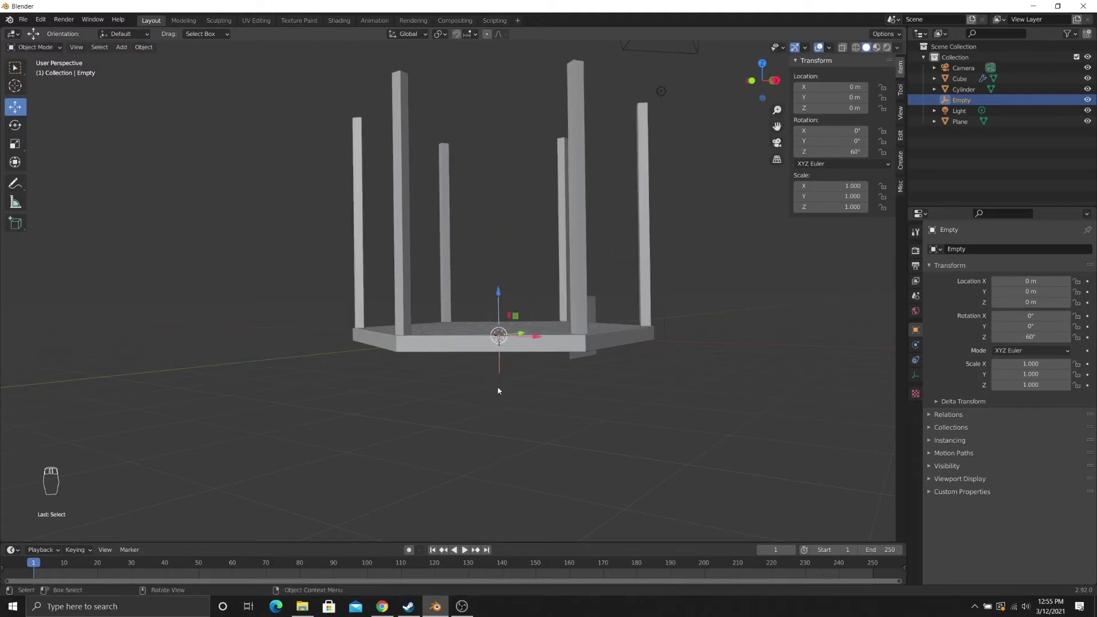
scroll(499, 390, down, 1)
middle_drag(499, 389, 474, 383)
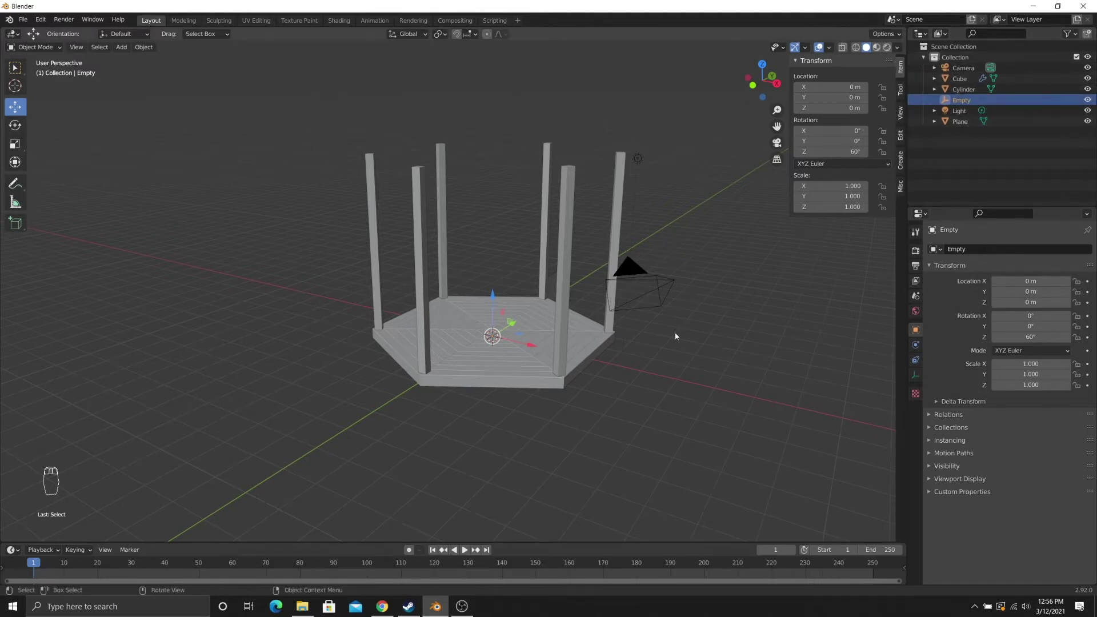
- Deselect the empty, examine the reference image's railings and posts up close in Rendered shading, and return to Solid shading
click(576, 387)
mouse_move(582, 395)
middle_down()
mouse_move(539, 384)
mouse_move(561, 345)
middle_up()
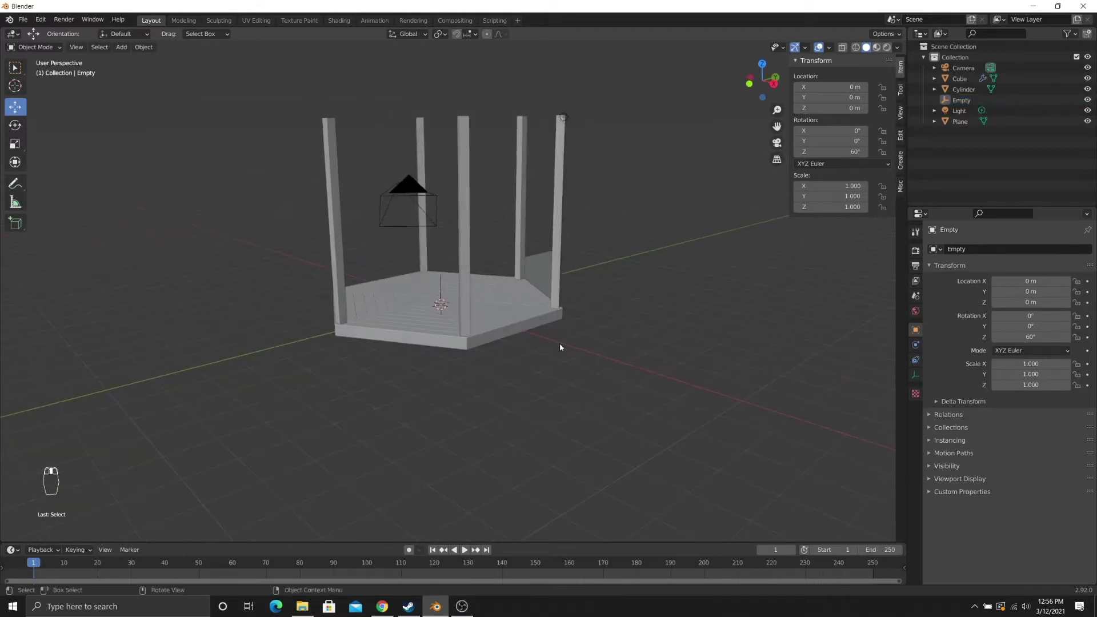
key(z)
key(z)
click(622, 201)
mouse_move(622, 201)
middle_down()
mouse_move(574, 290)
mouse_move(554, 306)
mouse_move(482, 307)
mouse_move(499, 311)
middle_up()
scroll(482, 308, up, 3)
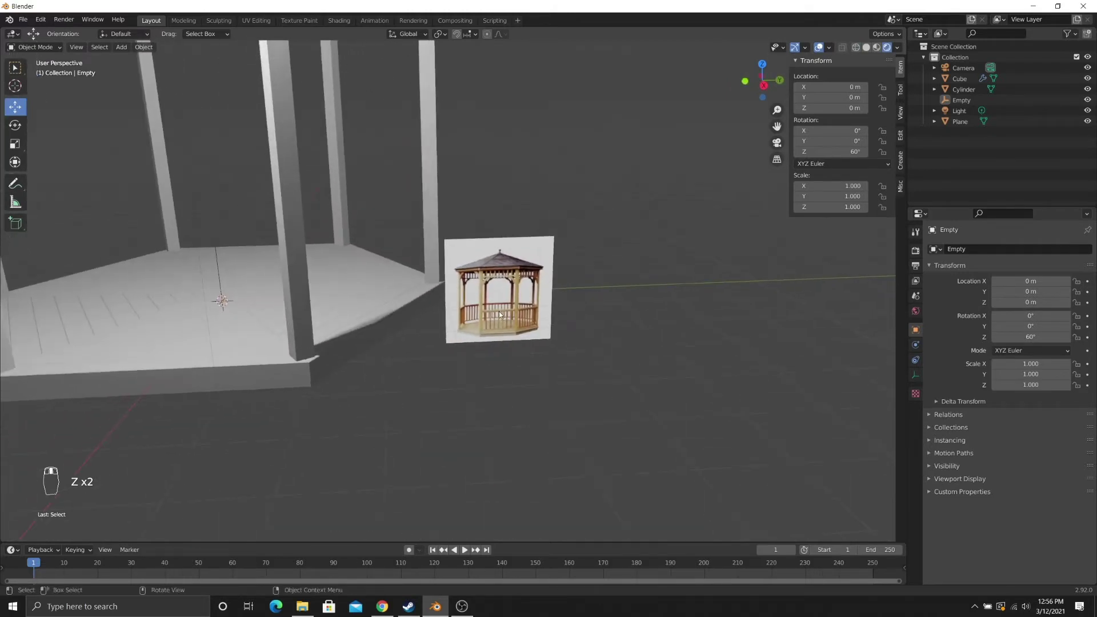
scroll(470, 300, down, 3)
scroll(512, 410, up, 5)
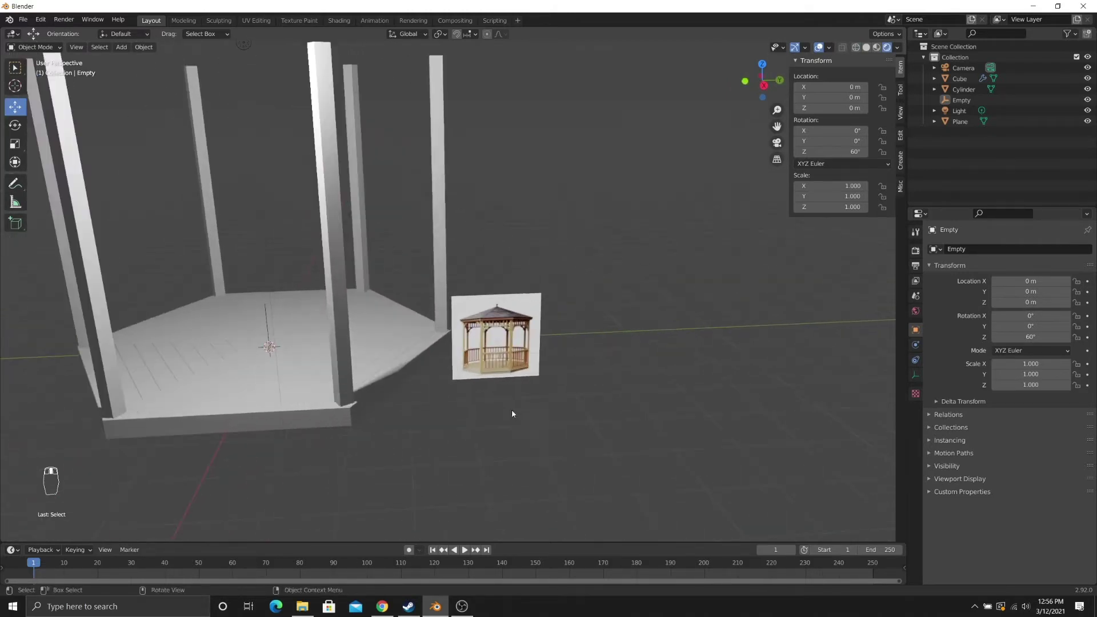
shift+middle_drag(519, 425, 461, 337)
scroll(461, 337, up, 2)
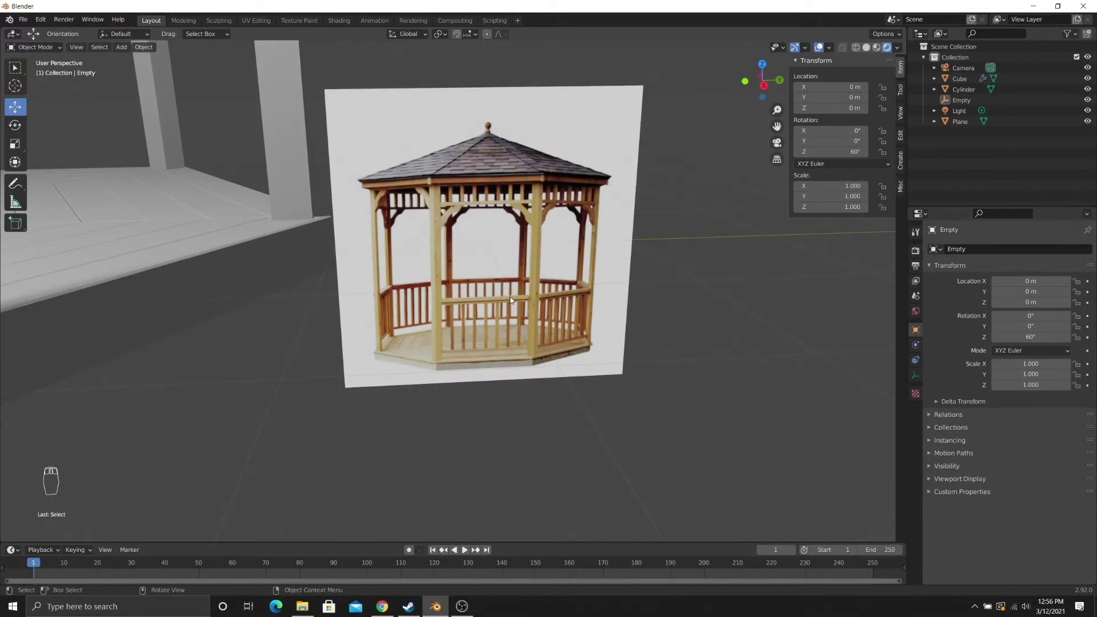
scroll(510, 300, down, 6)
mouse_move(436, 290)
middle_down()
mouse_move(408, 296)
mouse_move(416, 314)
mouse_move(394, 305)
middle_up()
key(z)
click(474, 295)
- Add a new cube mesh 0.25 m in size at the world origin as the start of a railing
scroll(420, 303, down, 3)
scroll(394, 306, up, 5)
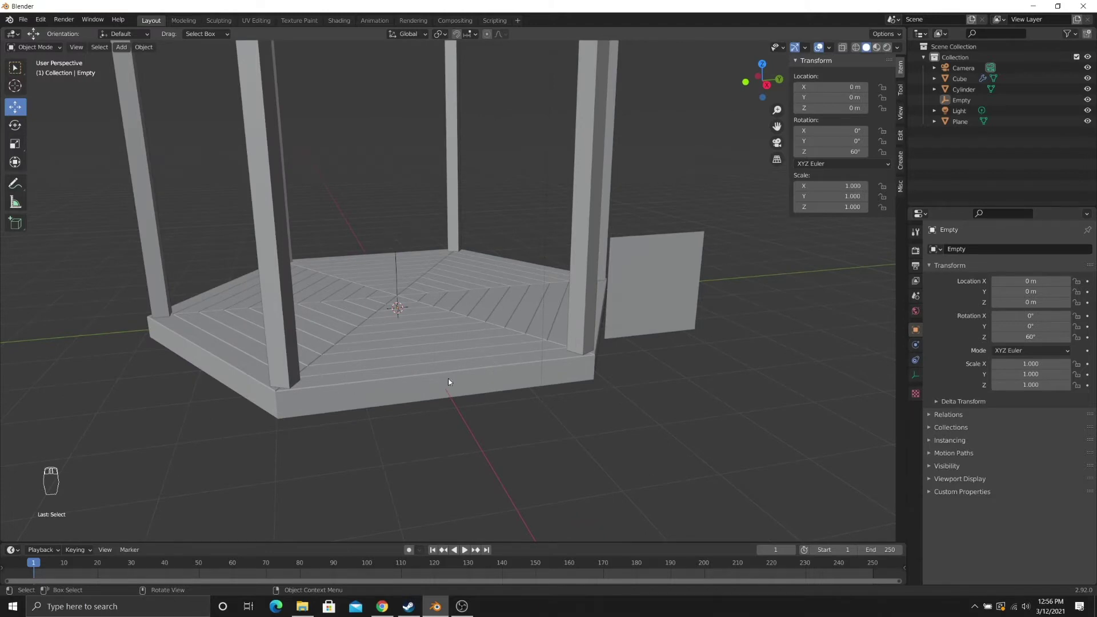
middle_drag(448, 382, 473, 332)
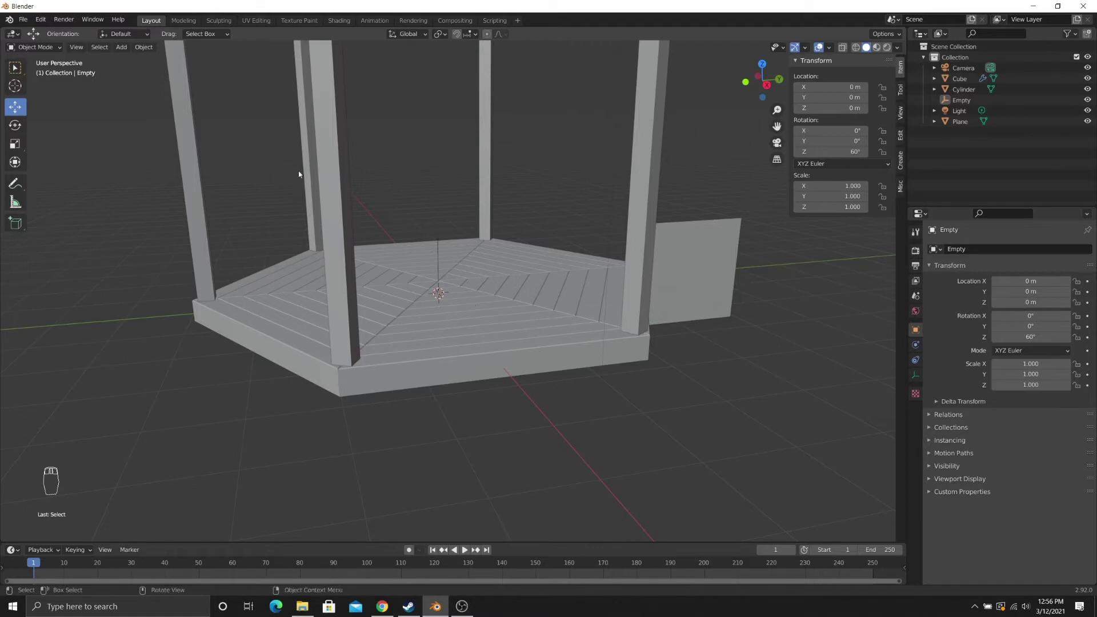
key(shift+a)
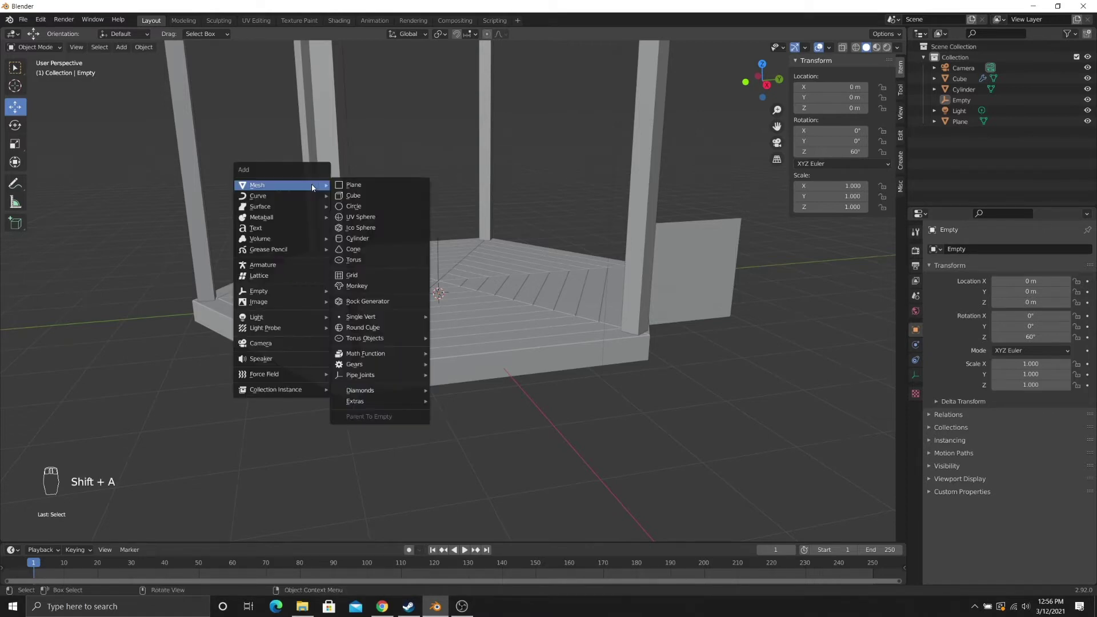
click(373, 198)
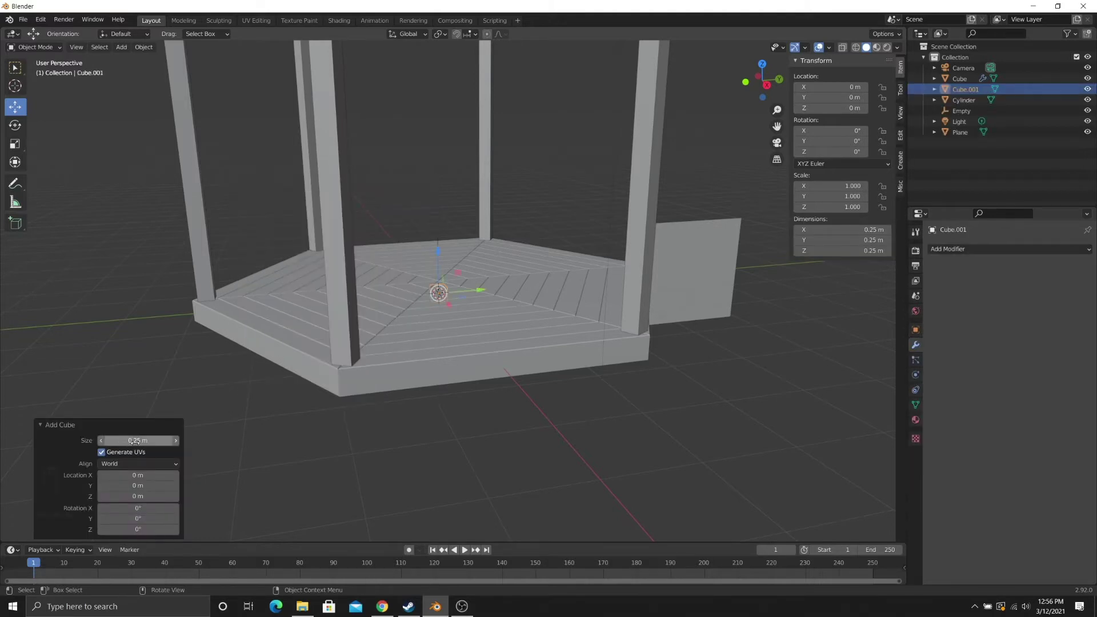
middle_drag(440, 325, 405, 334)
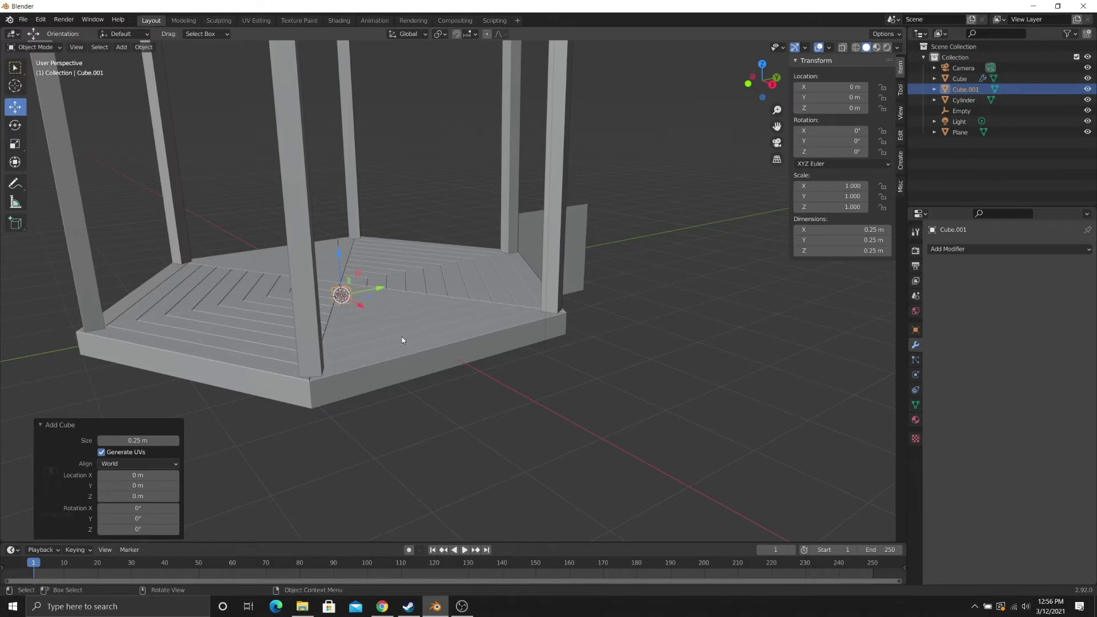
- In Edit Mode, move the cube's geometry between the two front posts, to about X 3.3 m and Z 1.7 m
key(Tab)
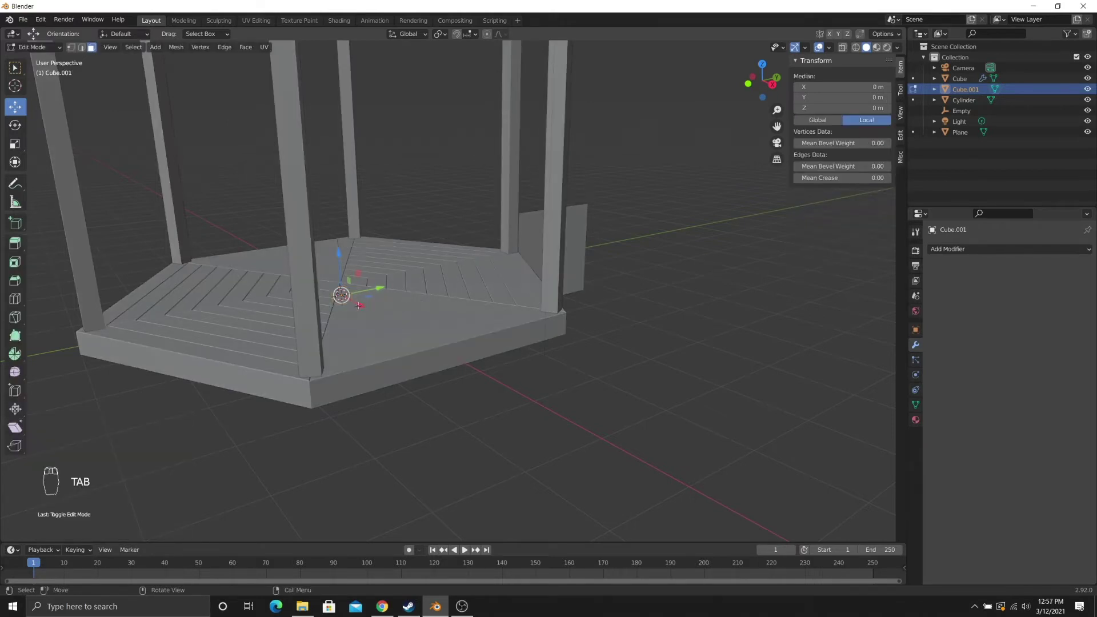
drag(358, 306, 472, 378)
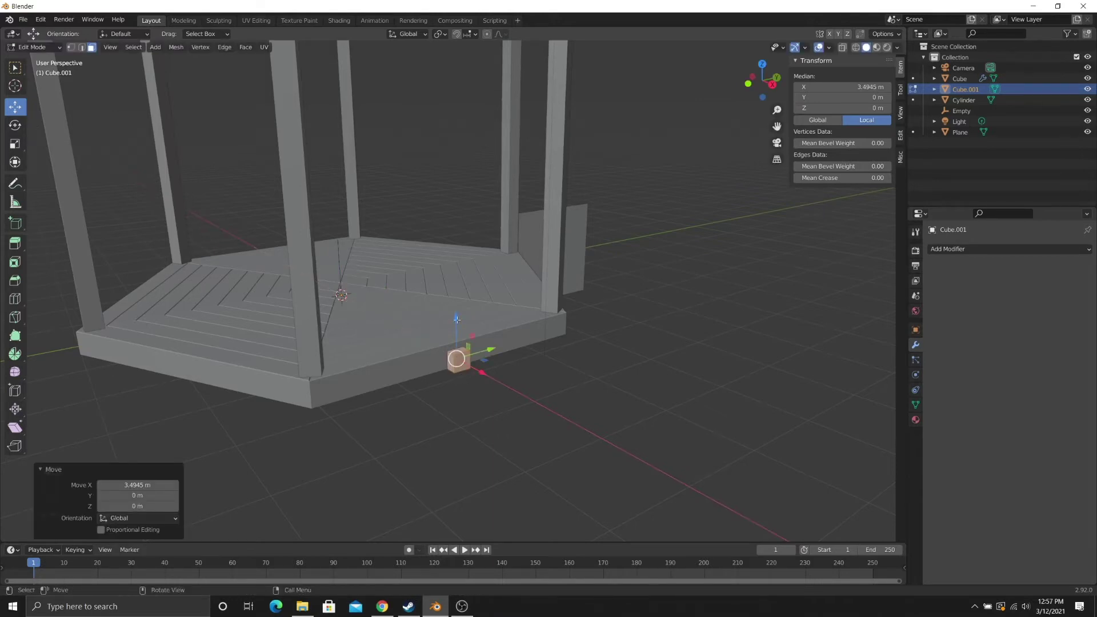
mouse_move(457, 320)
mouse_down()
mouse_move(460, 278)
mouse_move(461, 303)
mouse_up()
drag(482, 360, 468, 334)
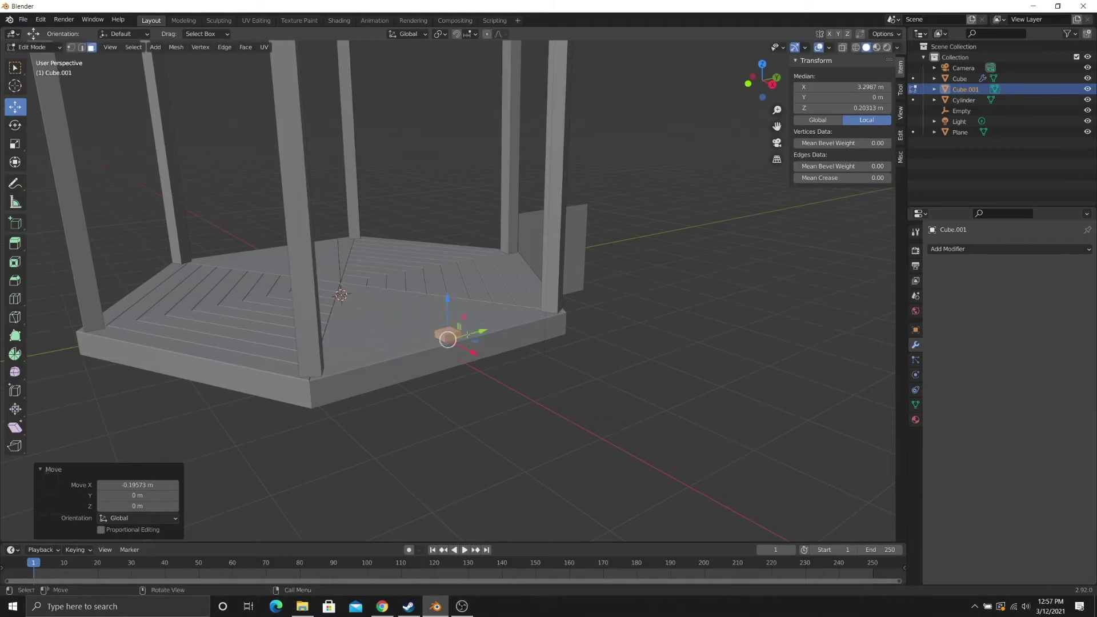
drag(448, 298, 448, 246)
middle_drag(448, 246, 396, 299)
scroll(402, 338, up, 2)
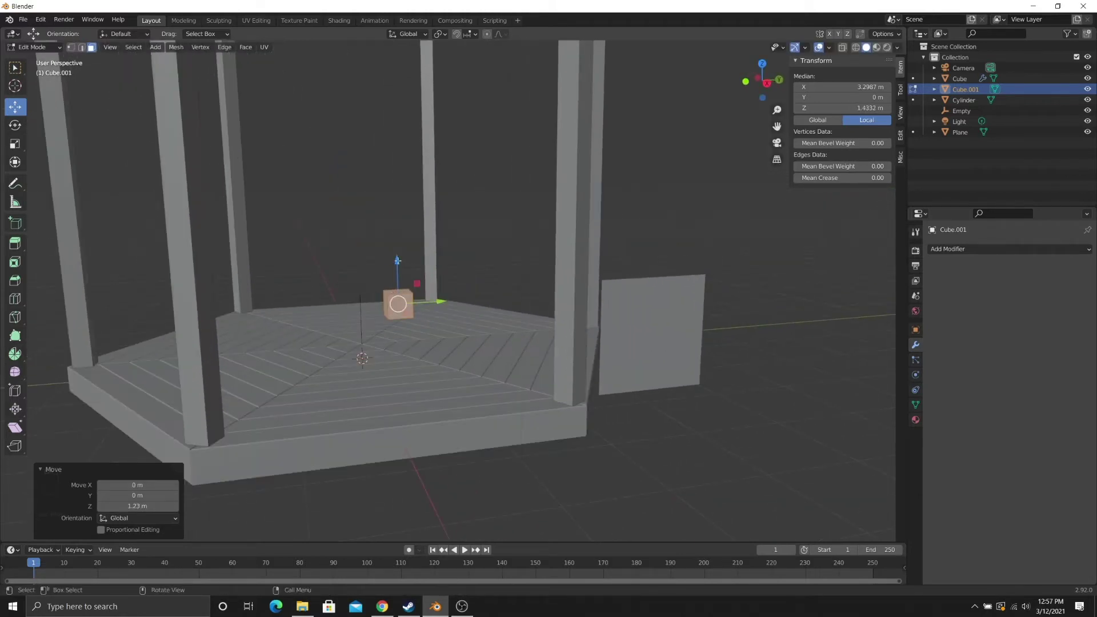
drag(398, 261, 398, 234)
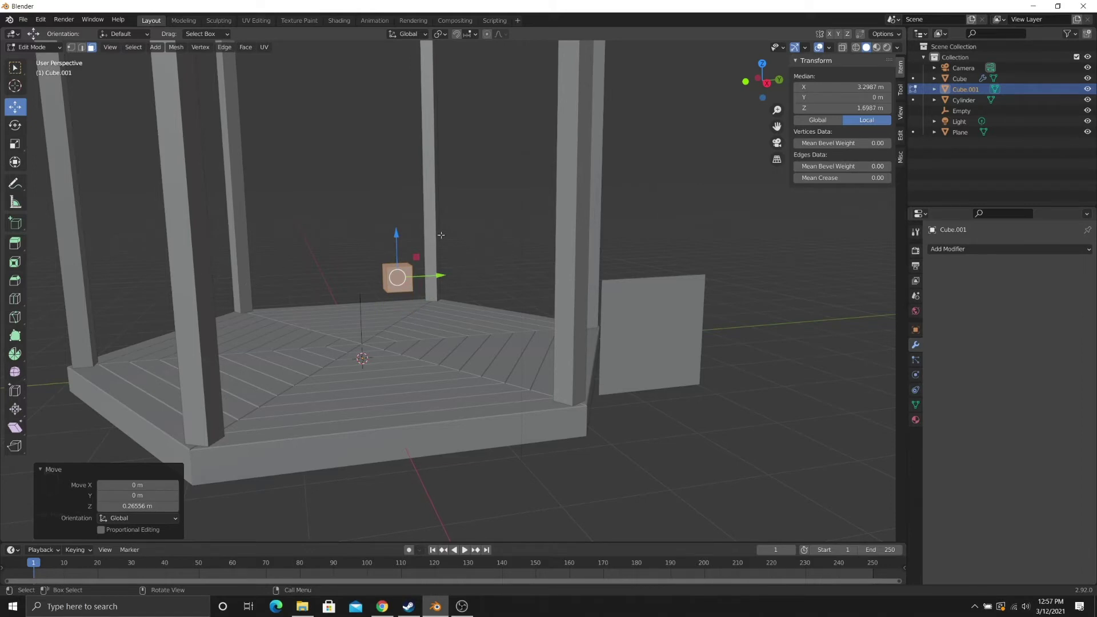
- Stretch the cube along Y by about 15.37 to span both posts, and shift it inward to about X 3.27 m
key(s)
key(y)
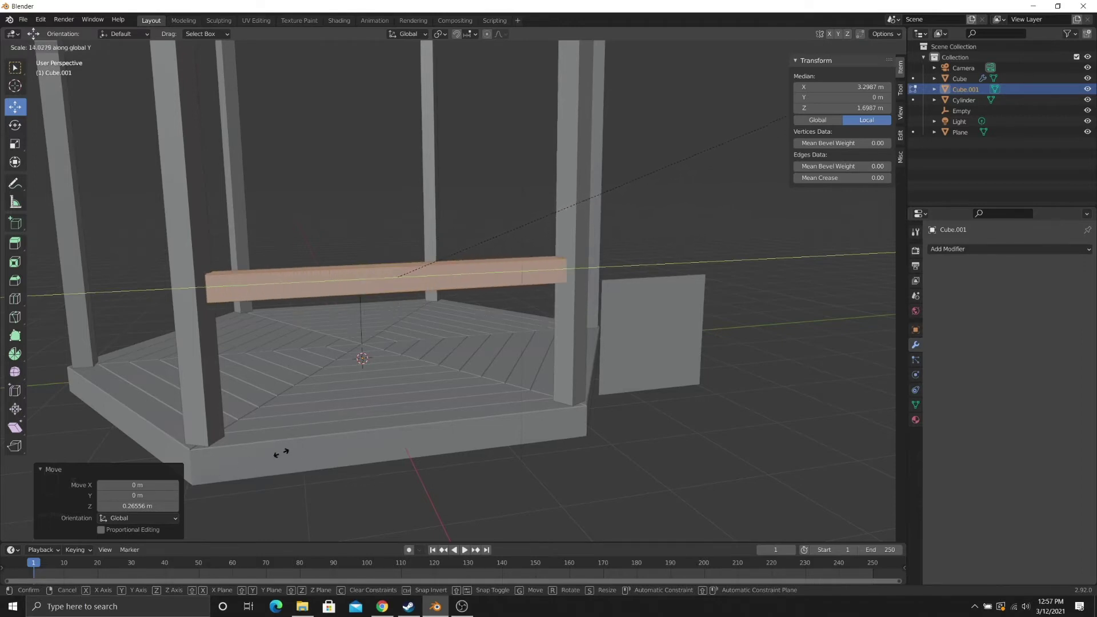
click(357, 429)
middle_drag(400, 343, 452, 320)
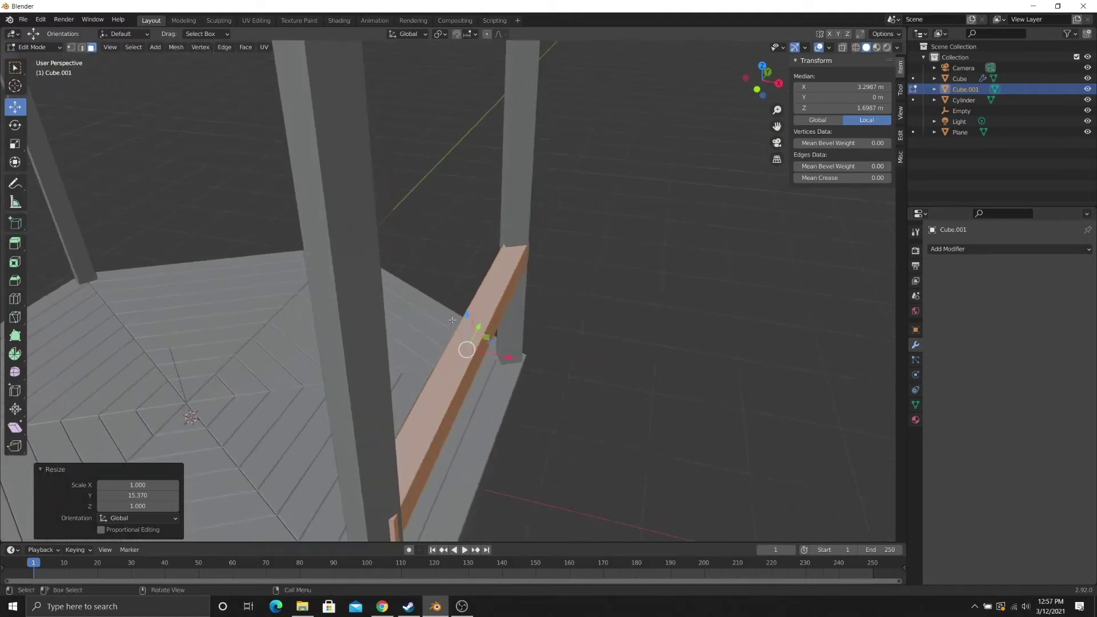
drag(510, 355, 502, 357)
middle_drag(502, 357, 434, 348)
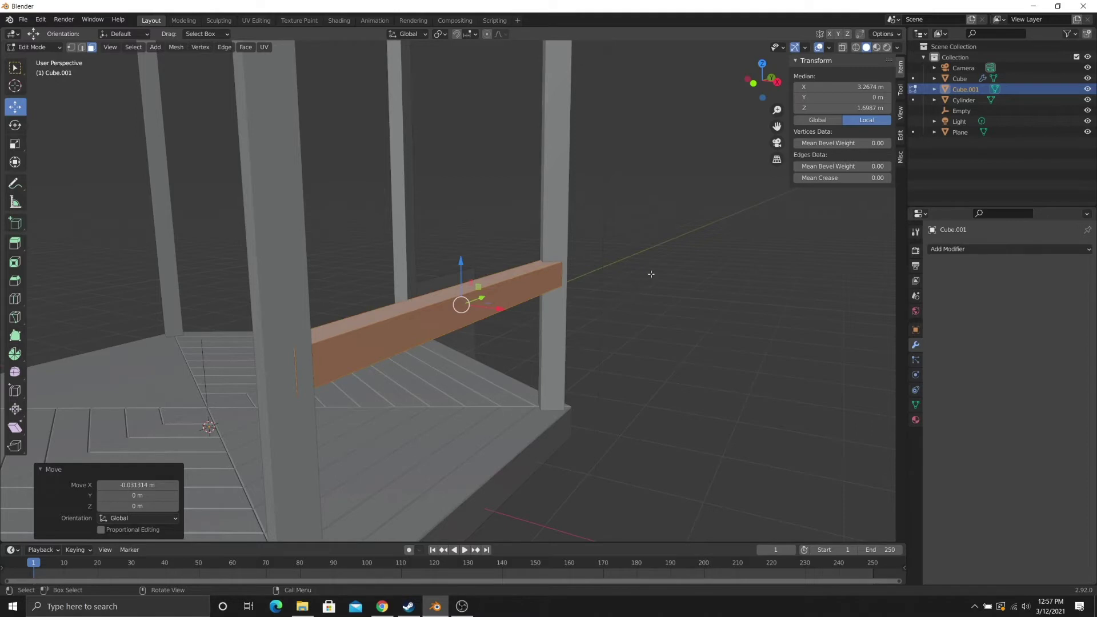
key(s)
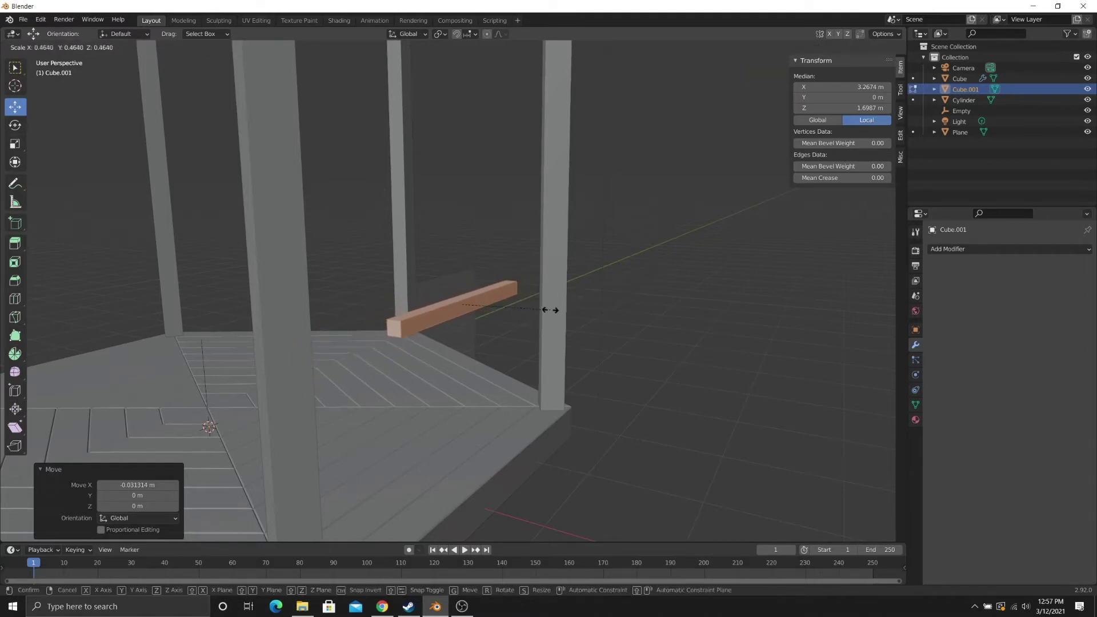
key(Escape)
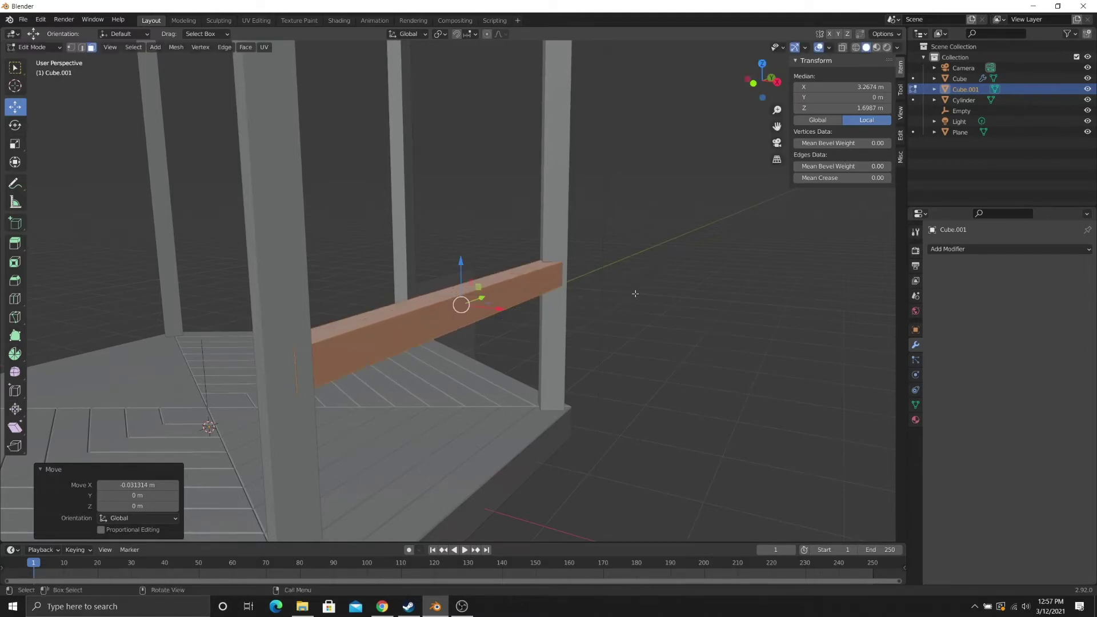
key(s)
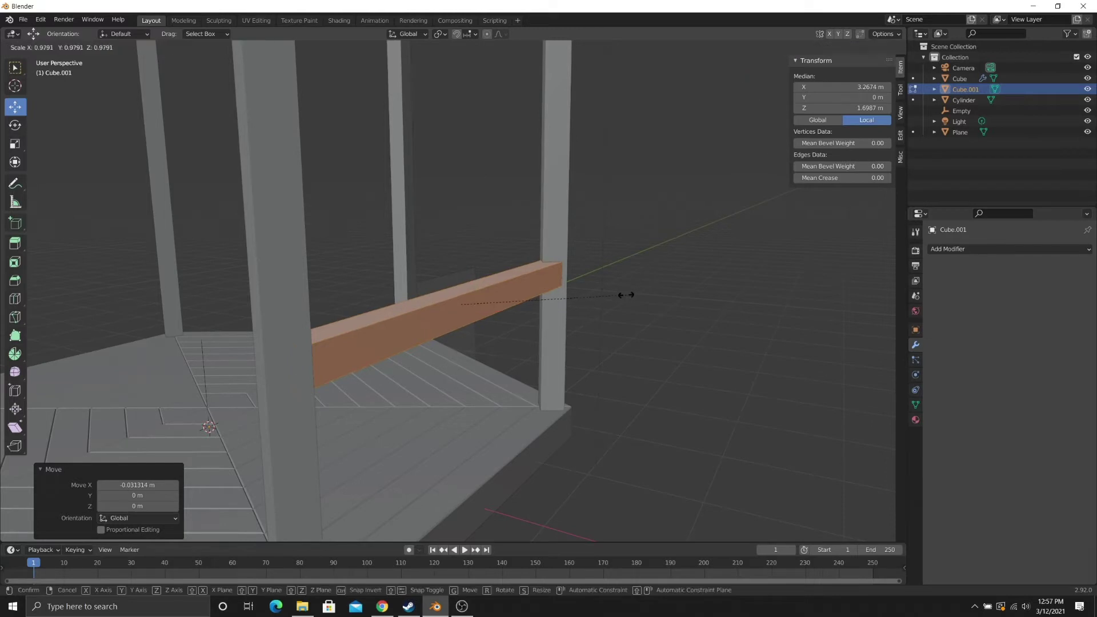
key(y)
right_click(625, 295)
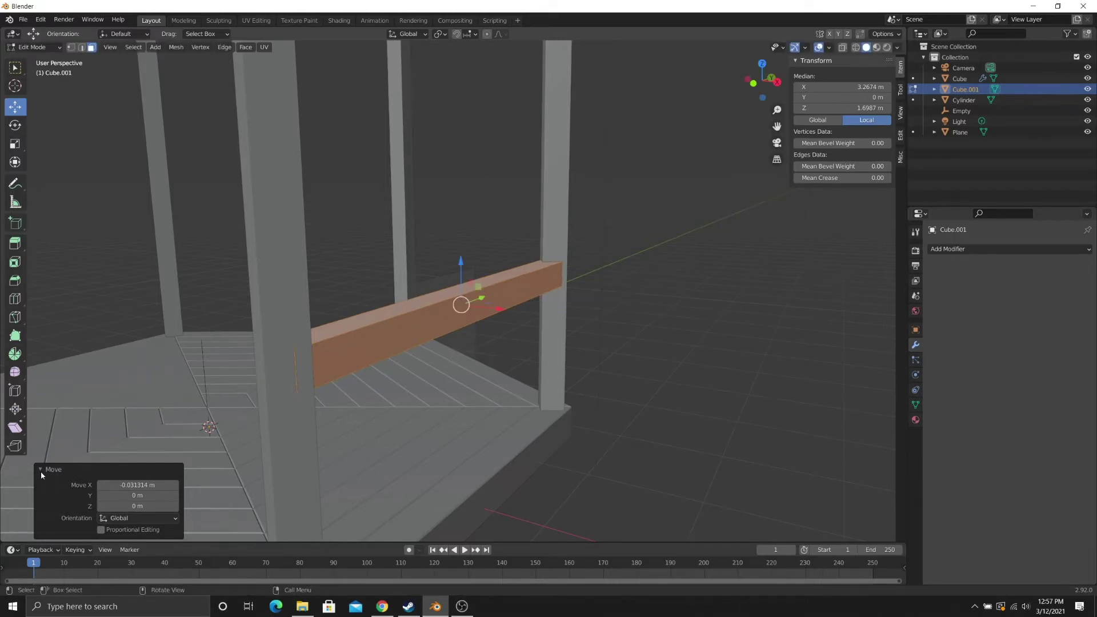
click(41, 470)
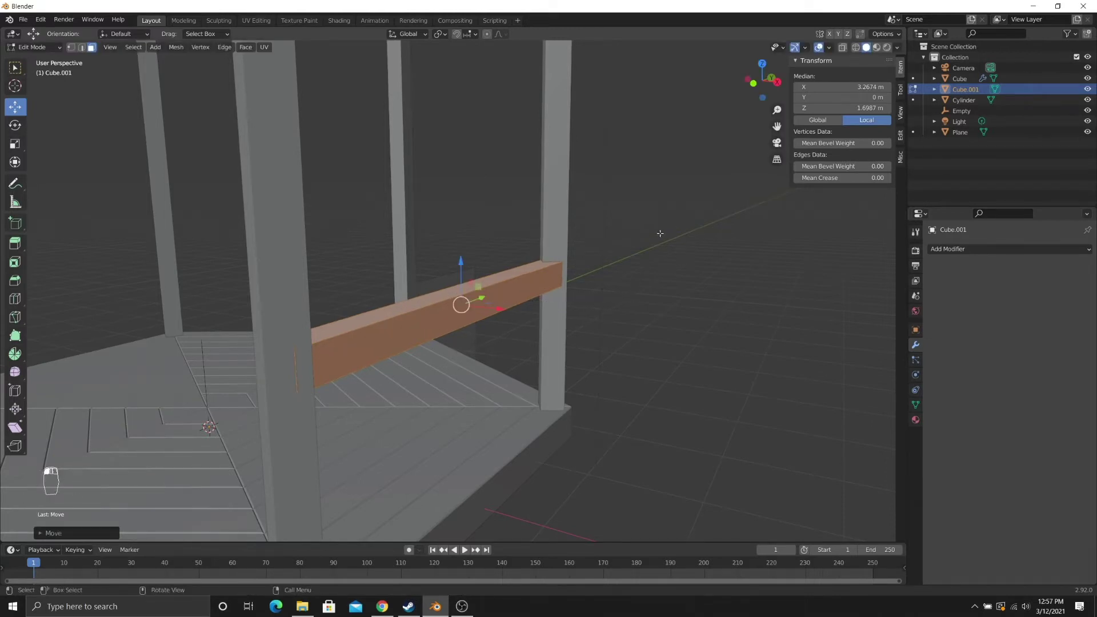
key(s)
key(y)
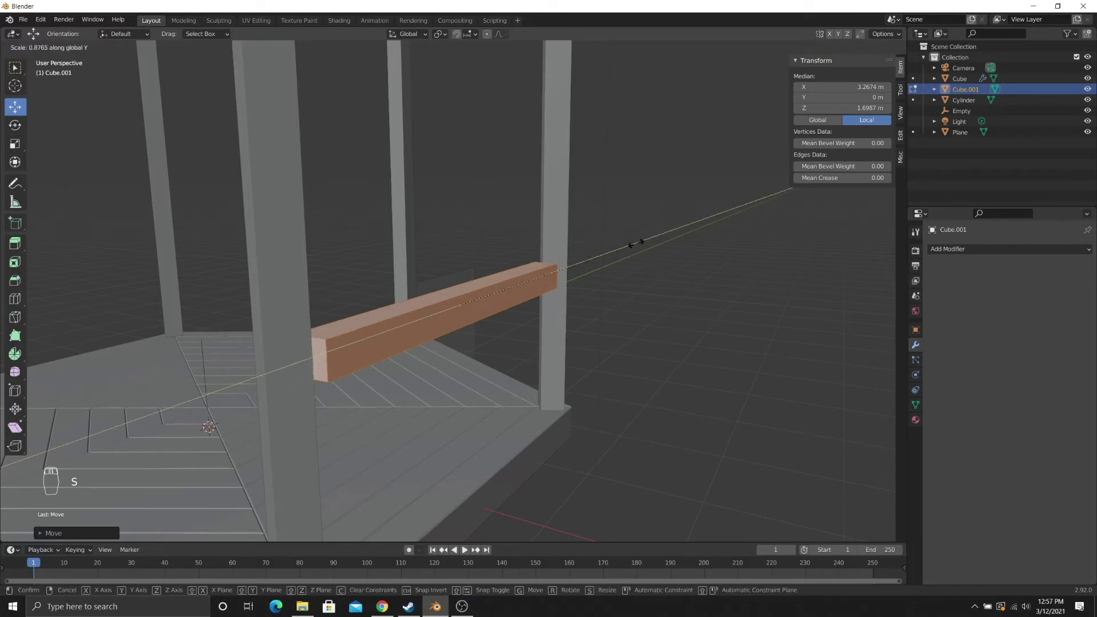
click(582, 281)
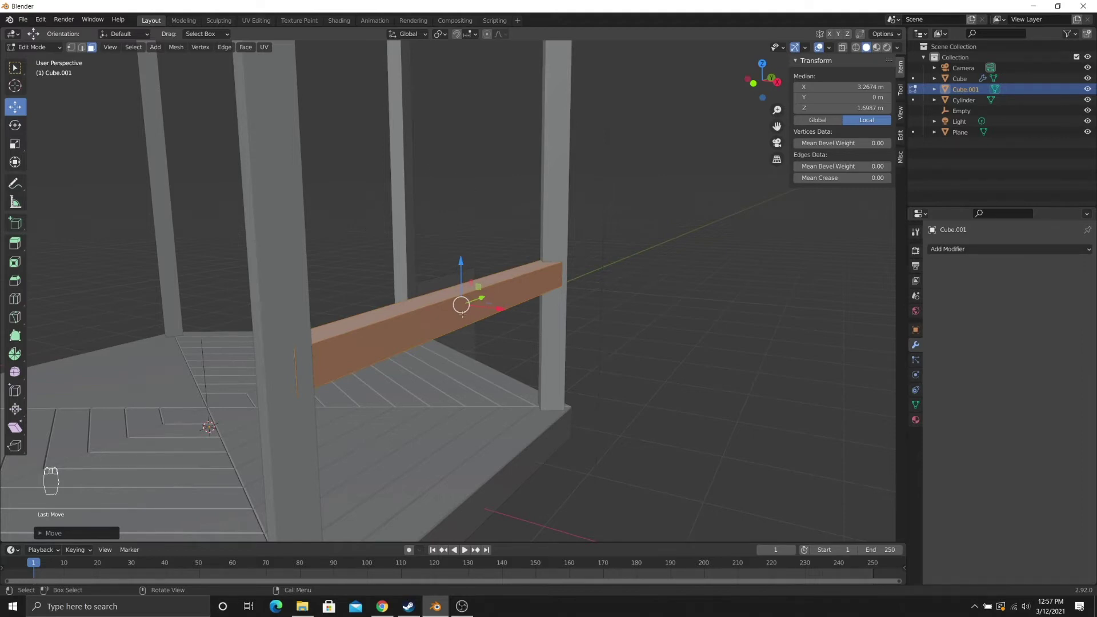
- Thin the rail in X and Z only to about 0.194 m, and raise it to about Z 2.14 m
key(s)
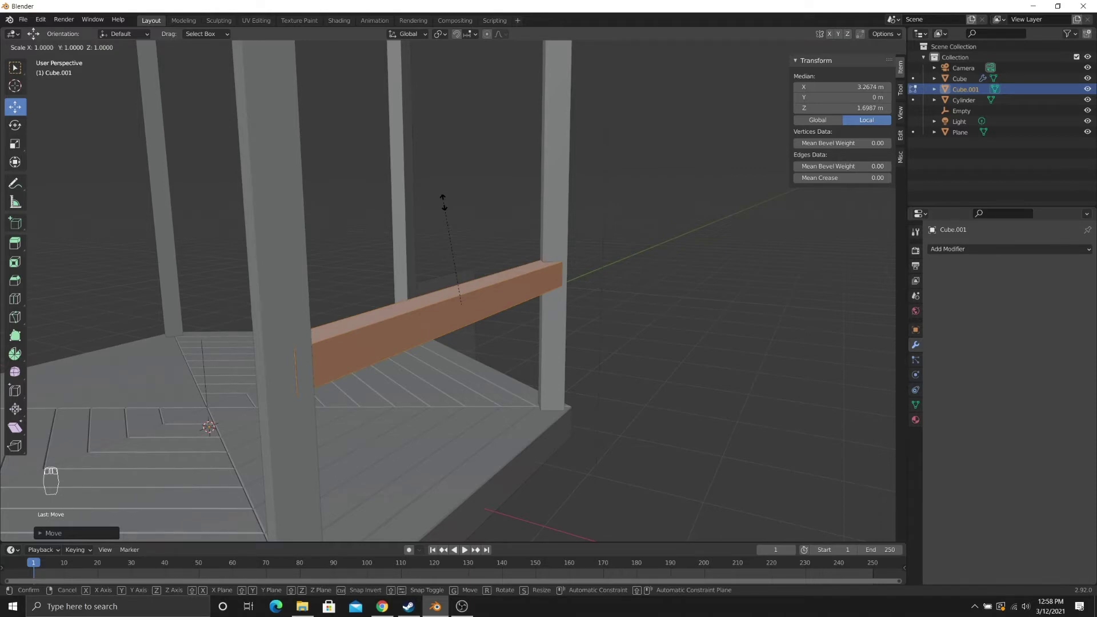
key(shift+y)
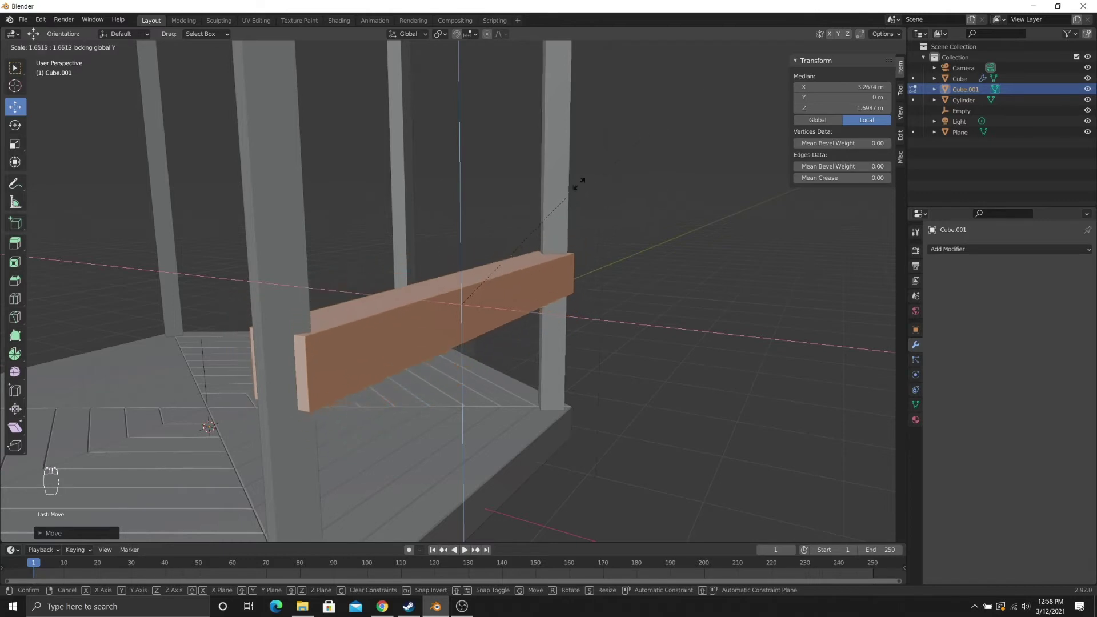
click(500, 237)
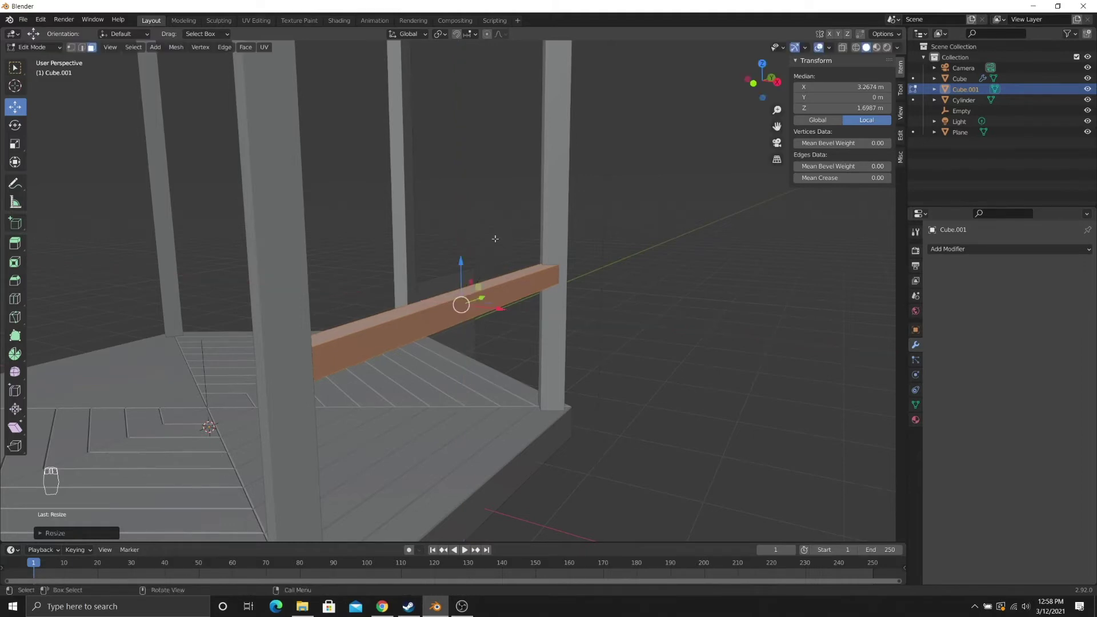
middle_drag(497, 237, 471, 318)
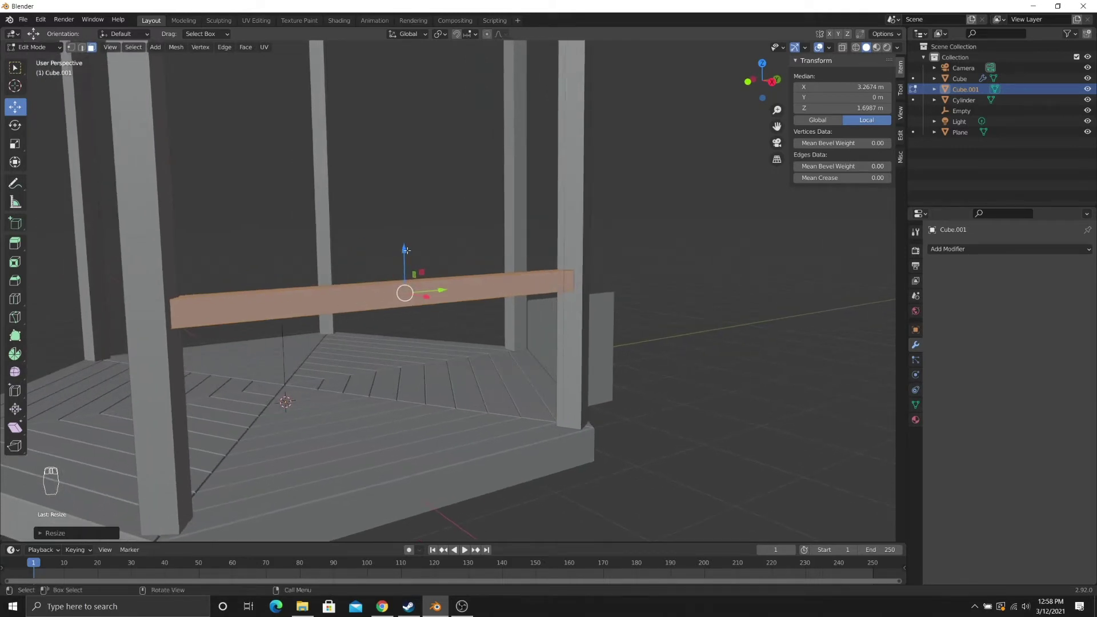
drag(404, 250, 404, 194)
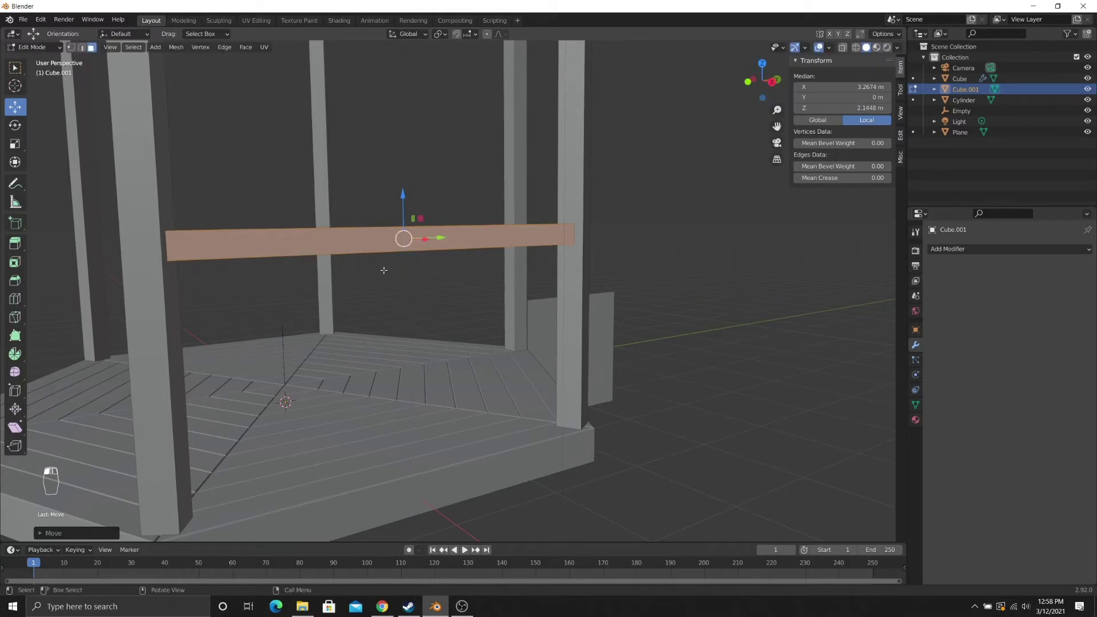
- Compare the rail's height with the railings in the reference image in Rendered shading, and return to Solid shading
middle_drag(404, 193, 399, 317)
key(Tab)
key(z)
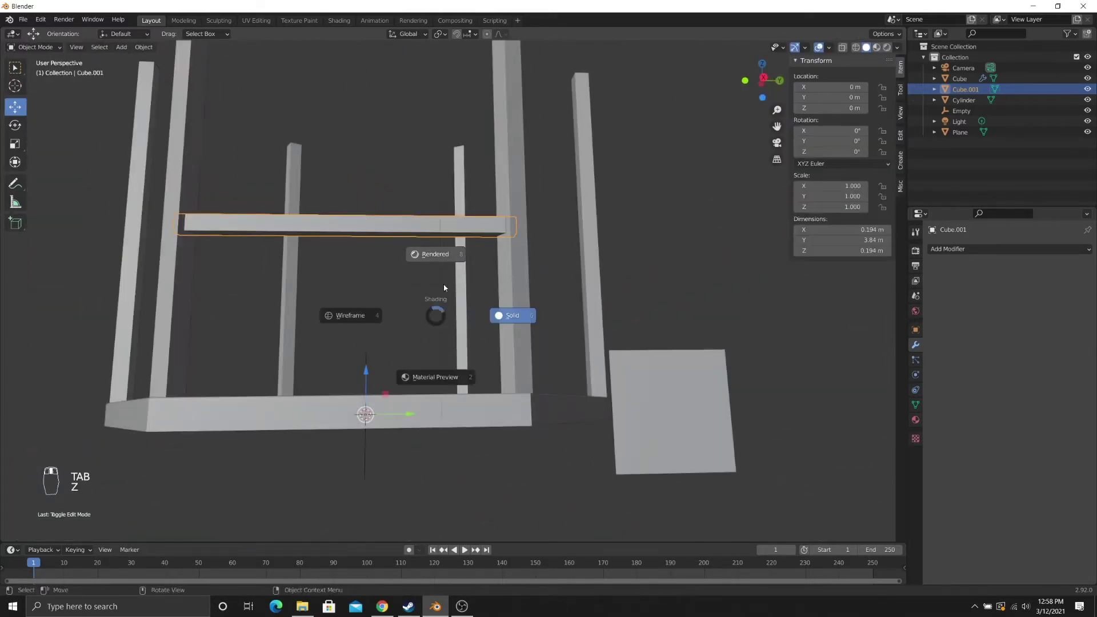
click(440, 243)
shift+middle_drag(597, 430, 387, 297)
scroll(387, 296, up, 5)
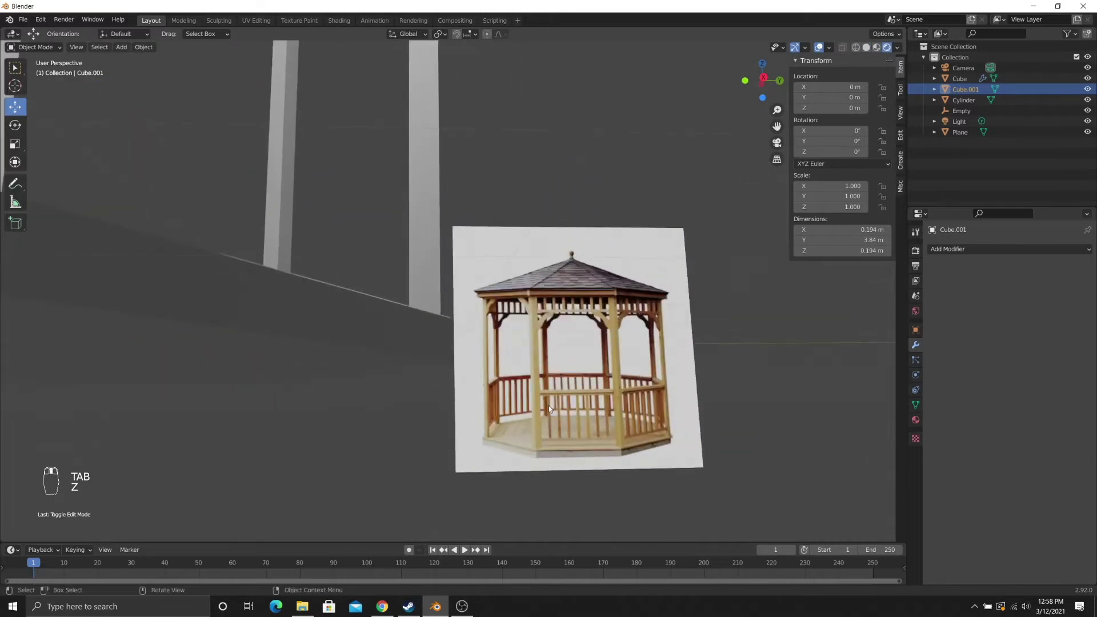
shift+middle_drag(537, 394, 330, 292)
scroll(412, 341, up, 3)
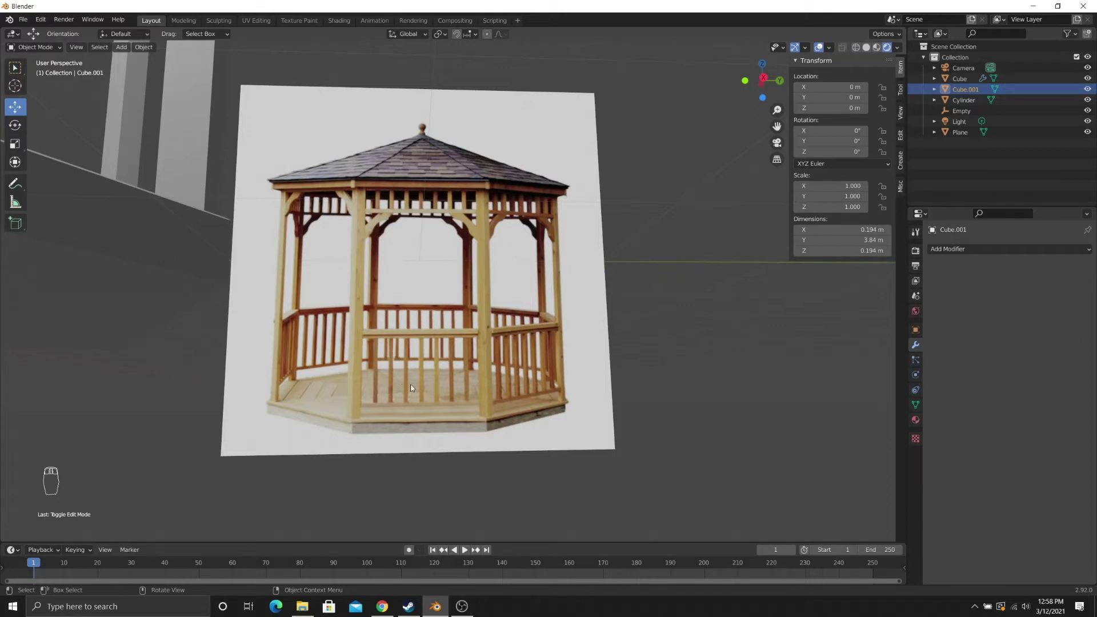
scroll(451, 377, down, 6)
middle_drag(313, 253, 597, 363)
scroll(324, 306, down, 3)
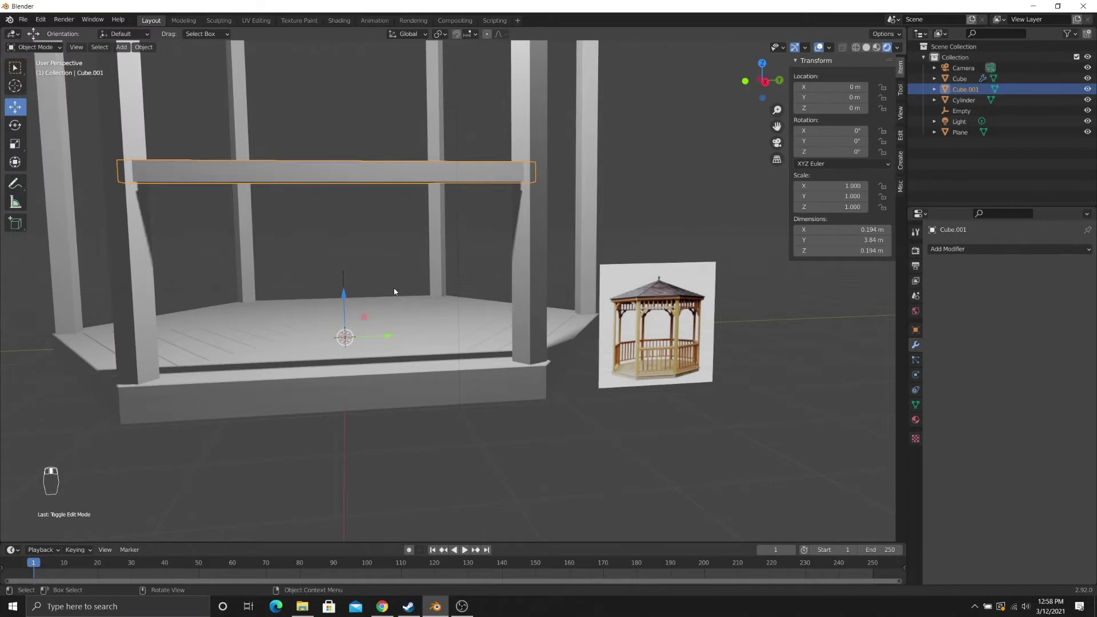
mouse_move(392, 287)
shift+middle_down()
mouse_move(465, 308)
mouse_move(540, 299)
mouse_move(487, 316)
shift+middle_up()
key(z)
click(510, 305)
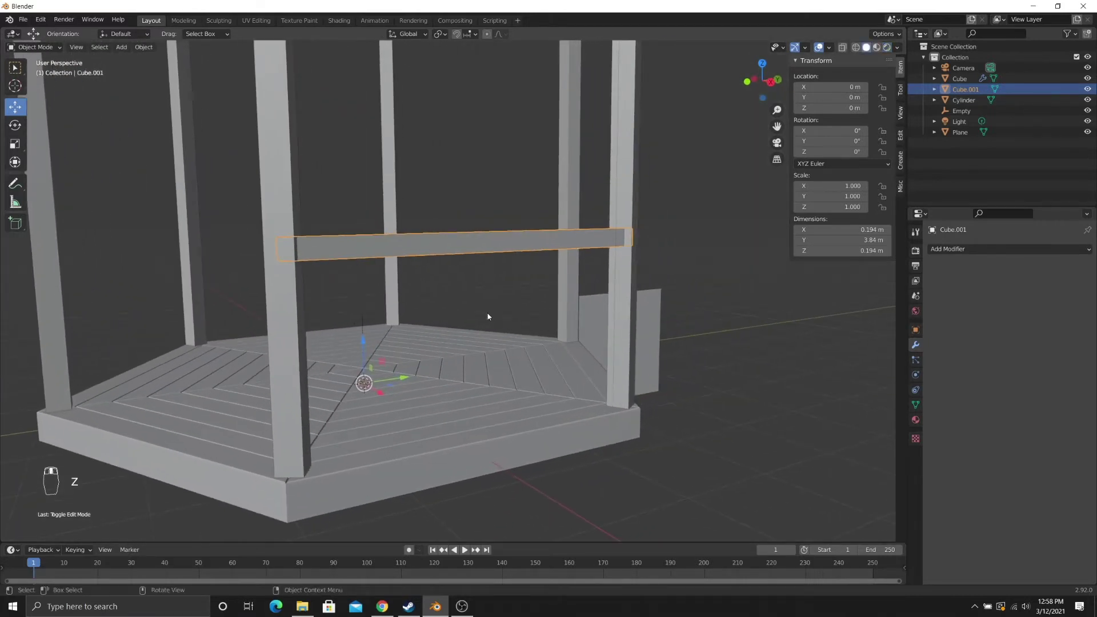
- Duplicate the rail in Edit Mode and move the copy straight down along Z to about 0.73 m, just above the floor
key(Tab)
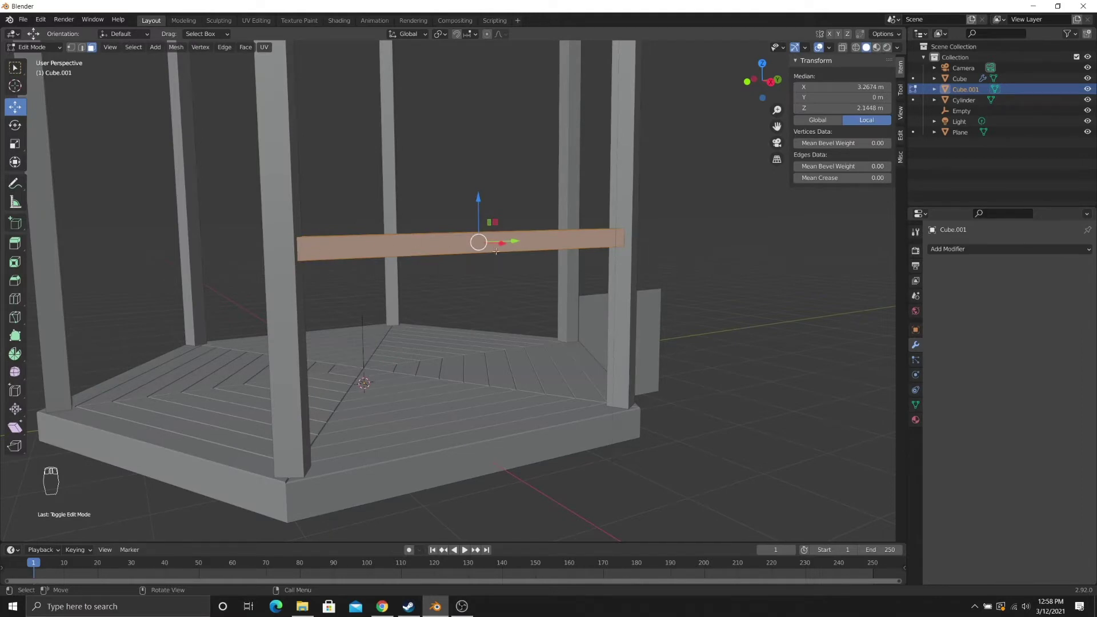
middle_drag(497, 274, 494, 284)
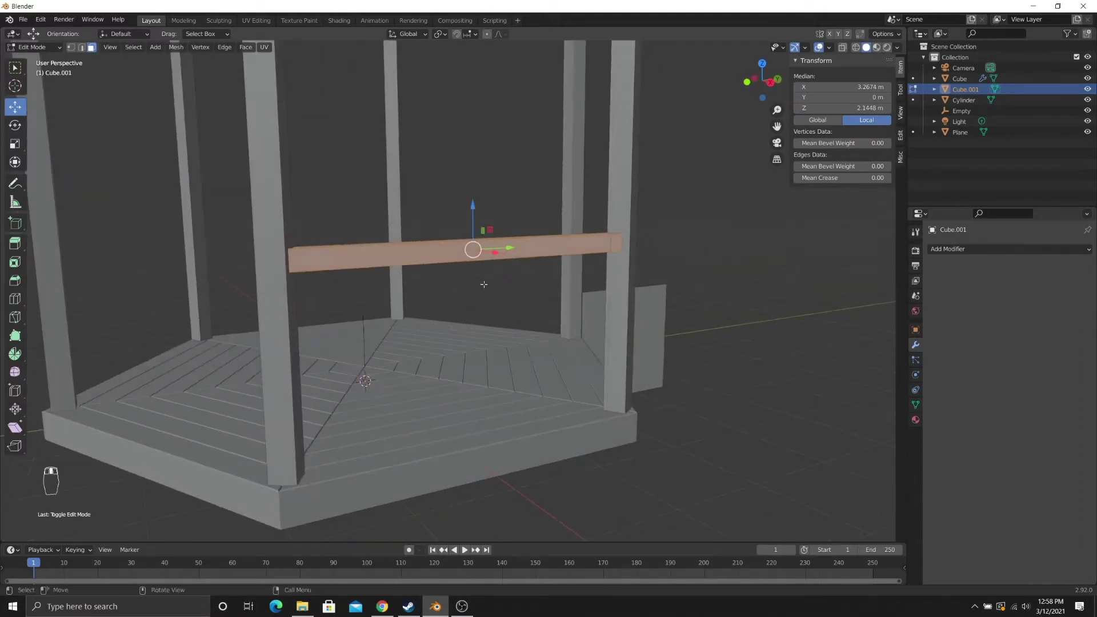
key(shift+d)
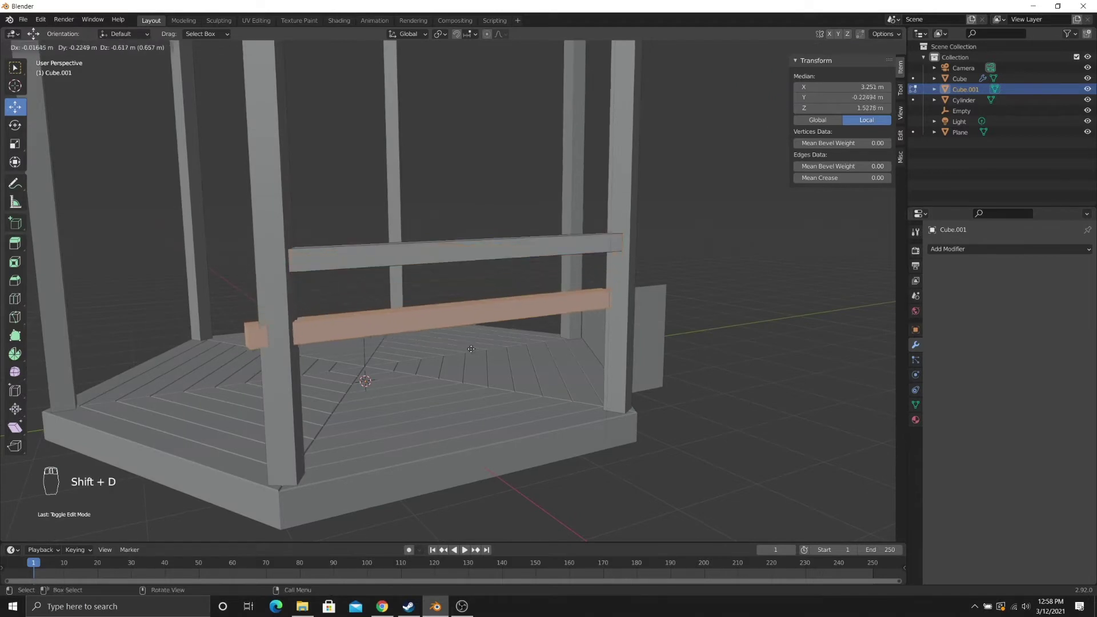
drag(473, 323, 475, 323)
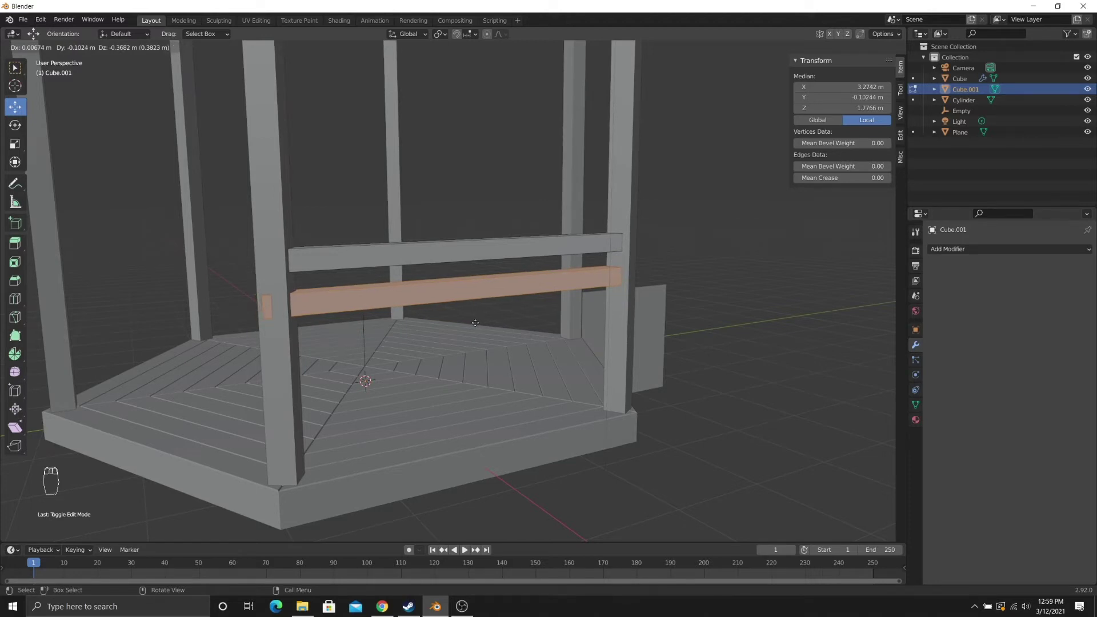
key(z)
drag(476, 322, 479, 427)
click(479, 426)
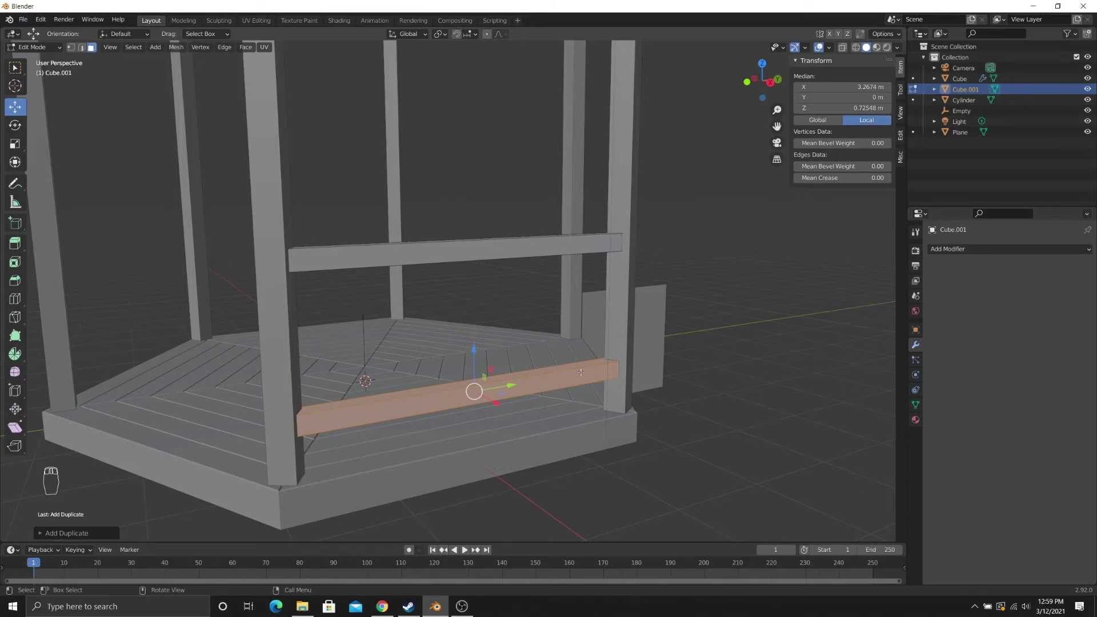
- Clear the mesh selection and examine both rails between the corner posts from several angles
middle_drag(507, 371, 526, 355)
scroll(460, 366, up, 1)
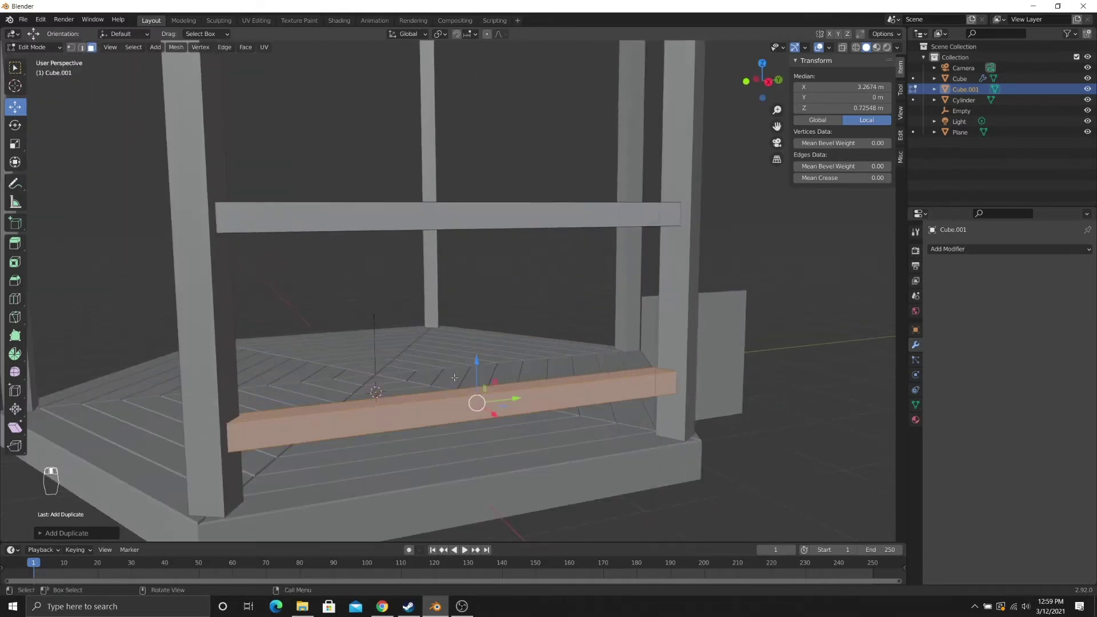
shift+middle_drag(453, 375, 453, 346)
key(a)
key(a)
key(a)
key(a)
key(a)
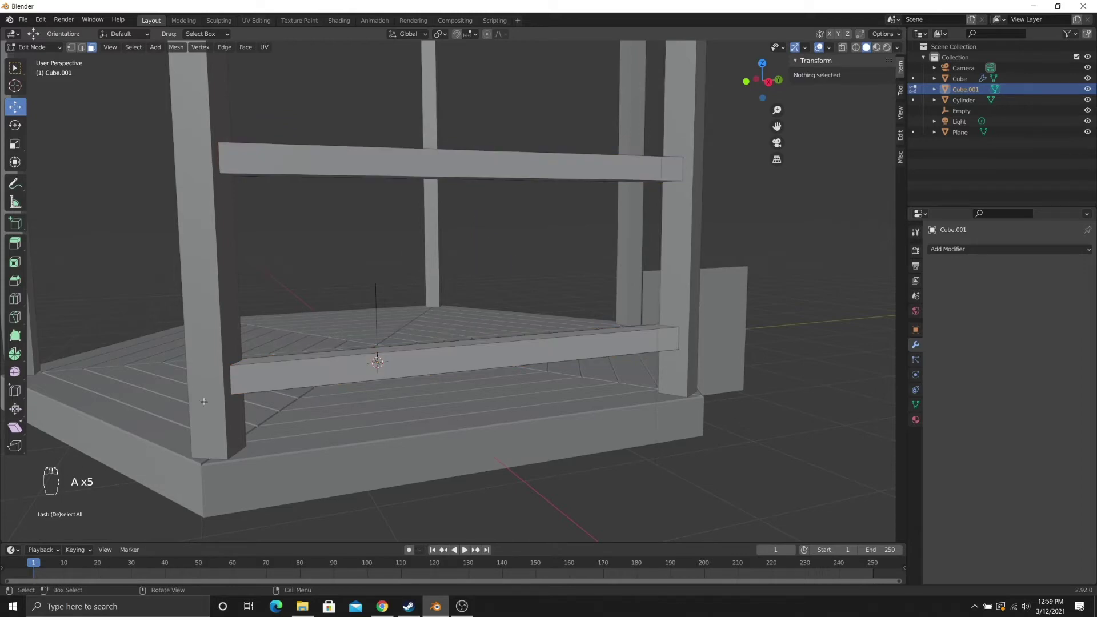
middle_drag(204, 402, 387, 251)
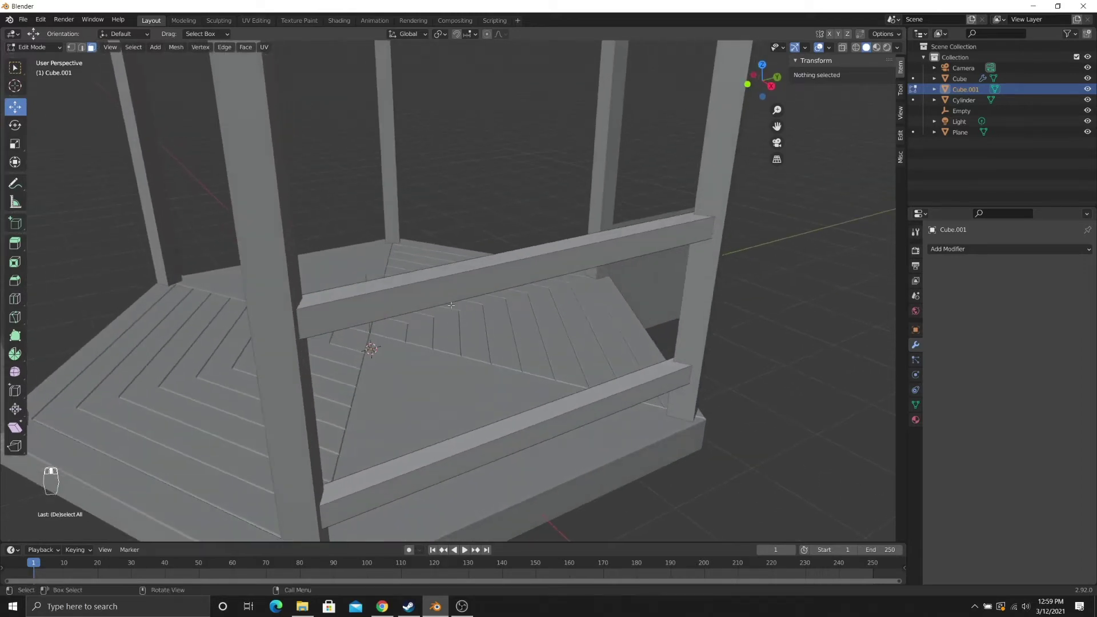
middle_drag(472, 257, 428, 283)
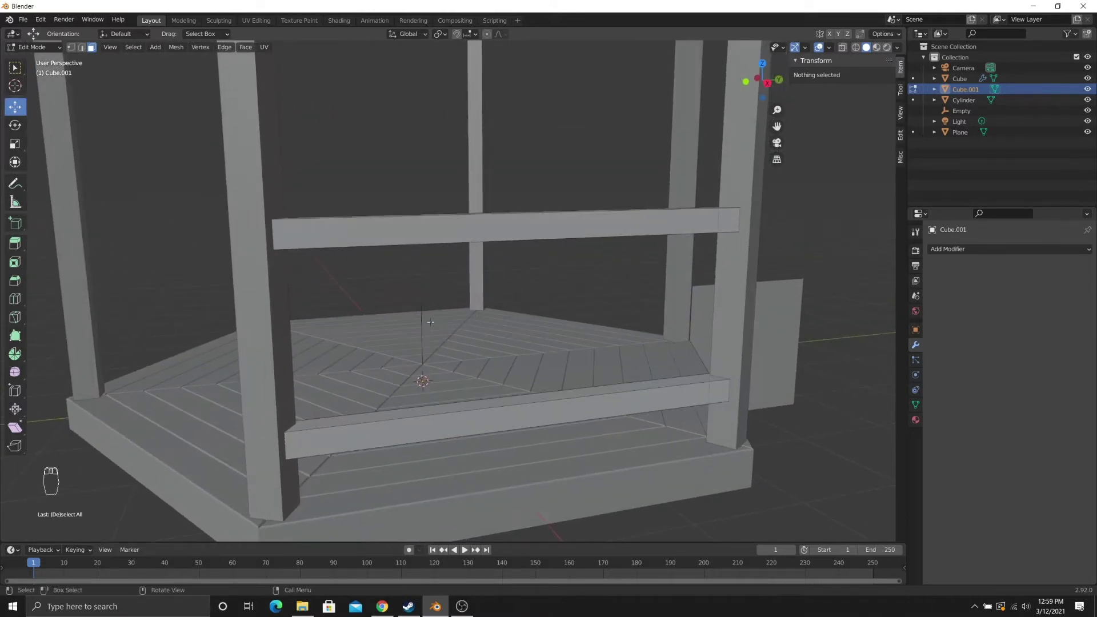
- Add four loop cuts across the upper rail and set their slide factor to 0
key(ctrl+r)
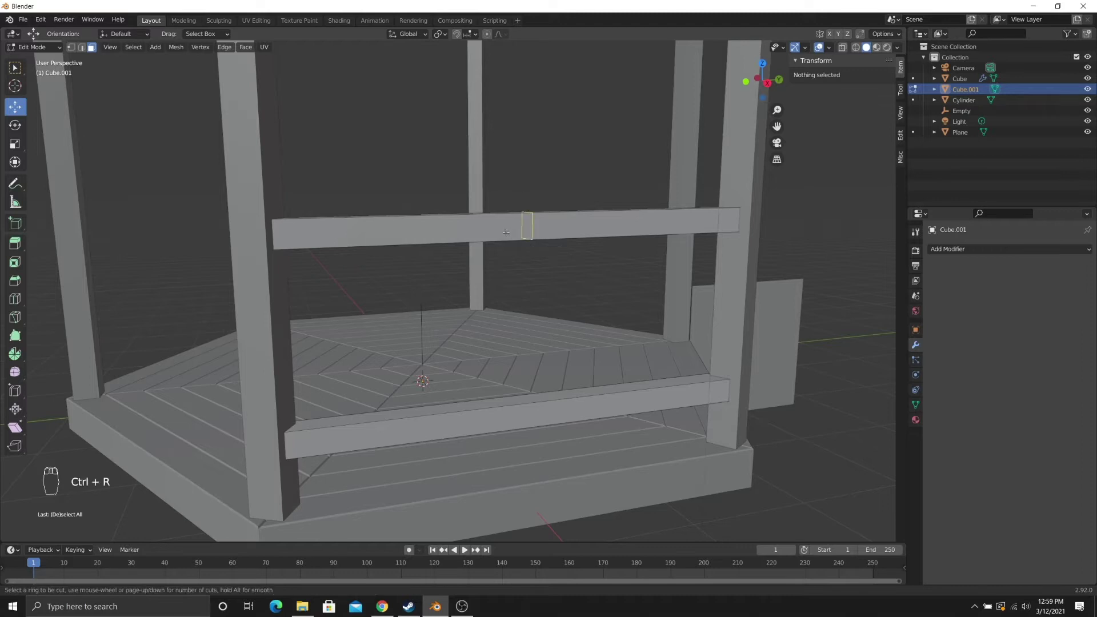
scroll(518, 230, up, 2)
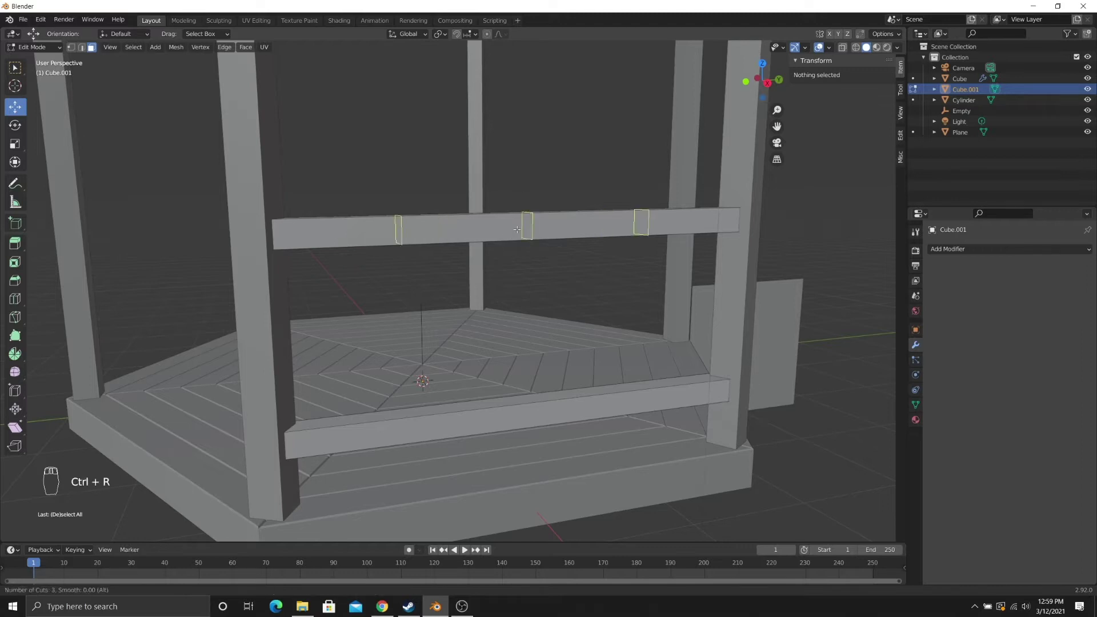
scroll(517, 230, down, 1)
scroll(517, 229, up, 2)
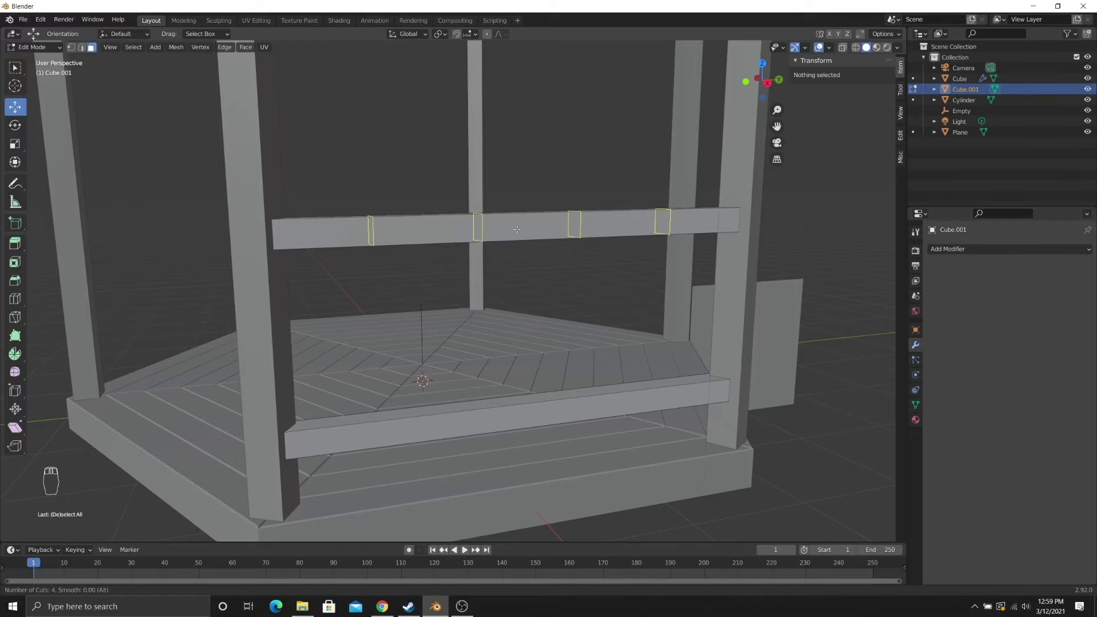
click(516, 229)
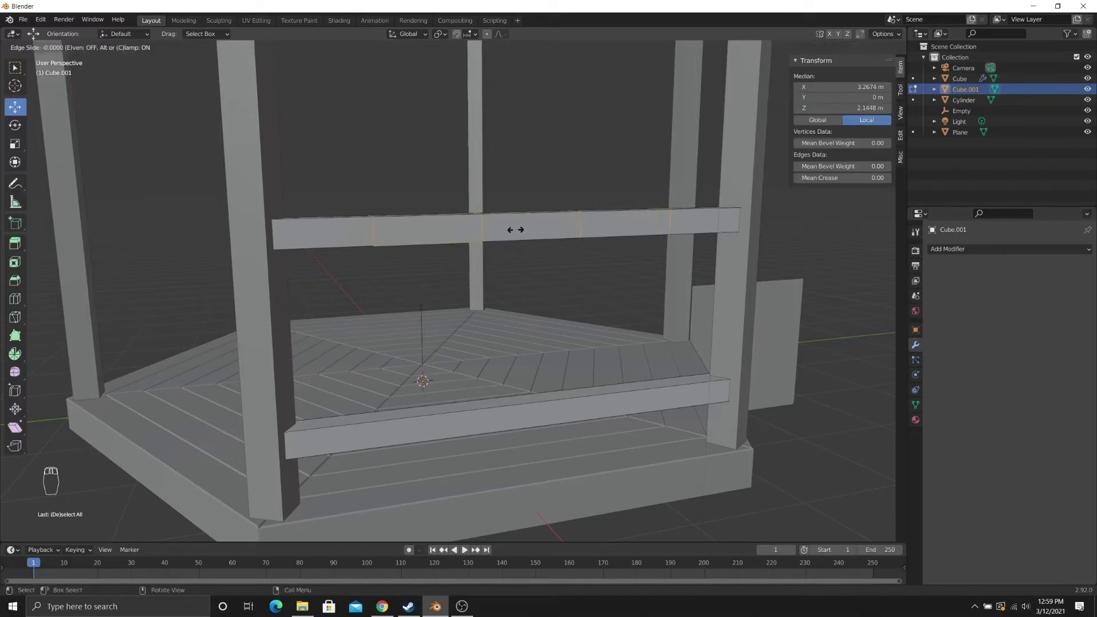
click(514, 230)
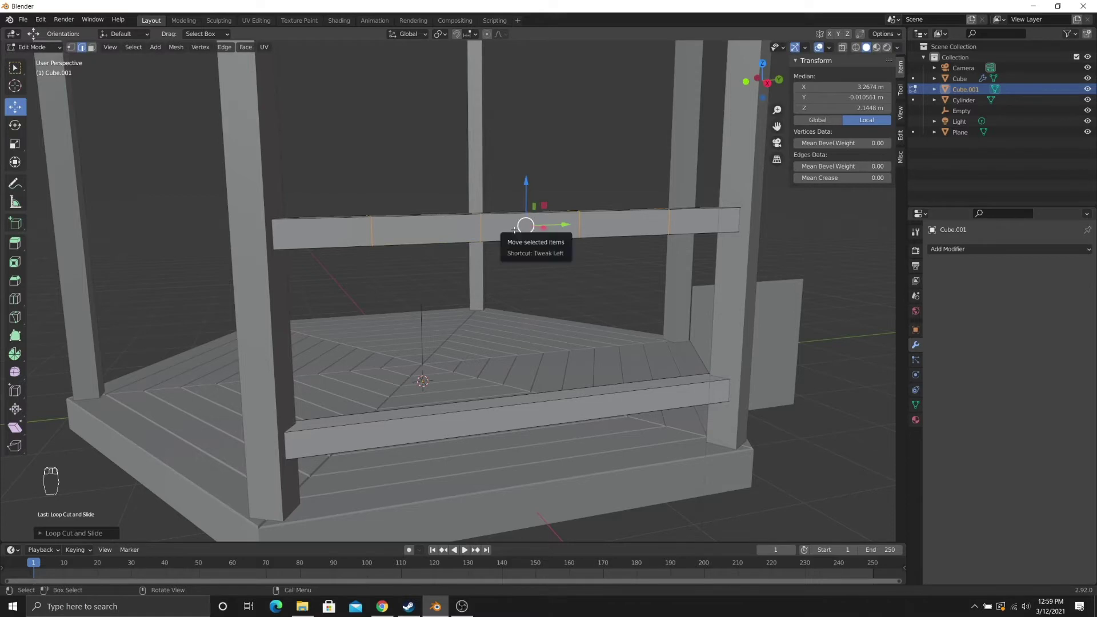
click(38, 533)
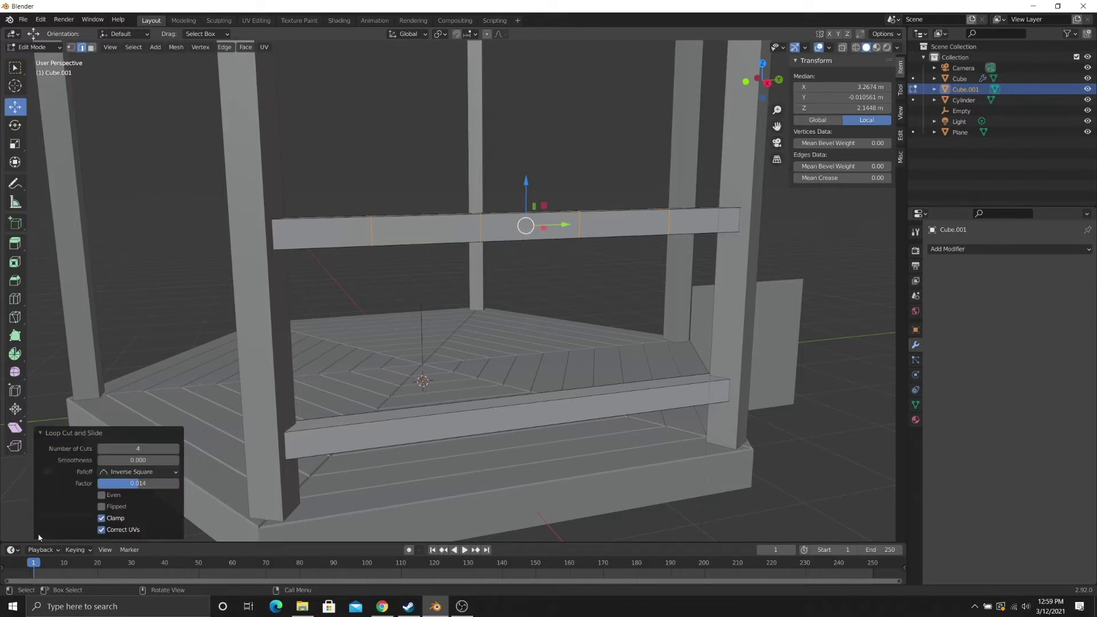
click(139, 483)
text(0)
key(Return)
- Bevel the four loop cuts on the upper rail with a width of 0.125 m
middle_drag(474, 251, 513, 273)
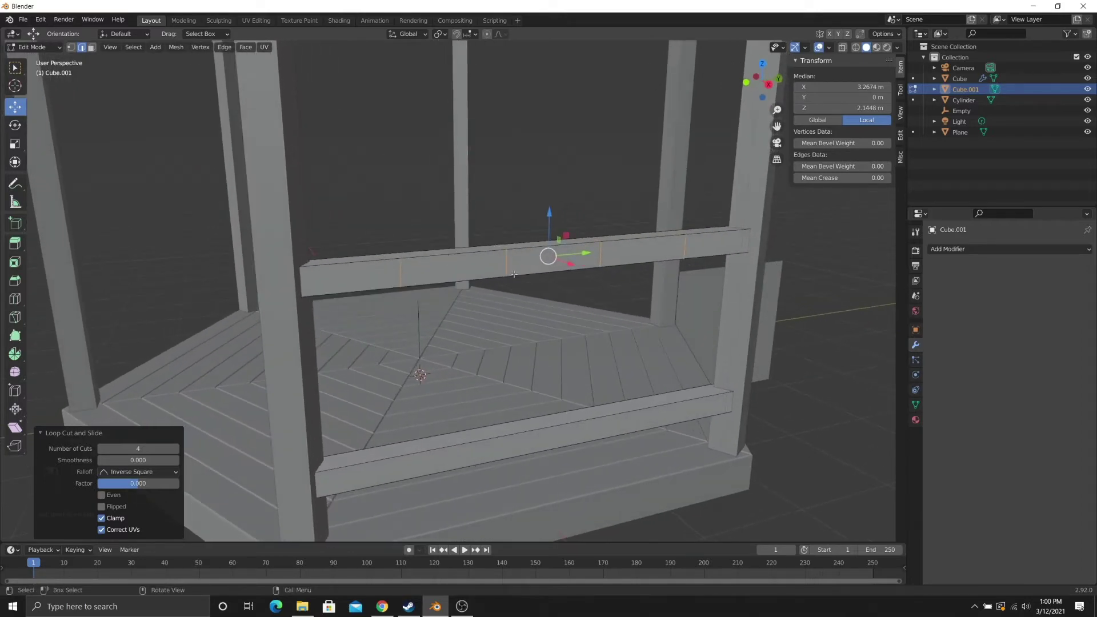
middle_drag(424, 284, 417, 262)
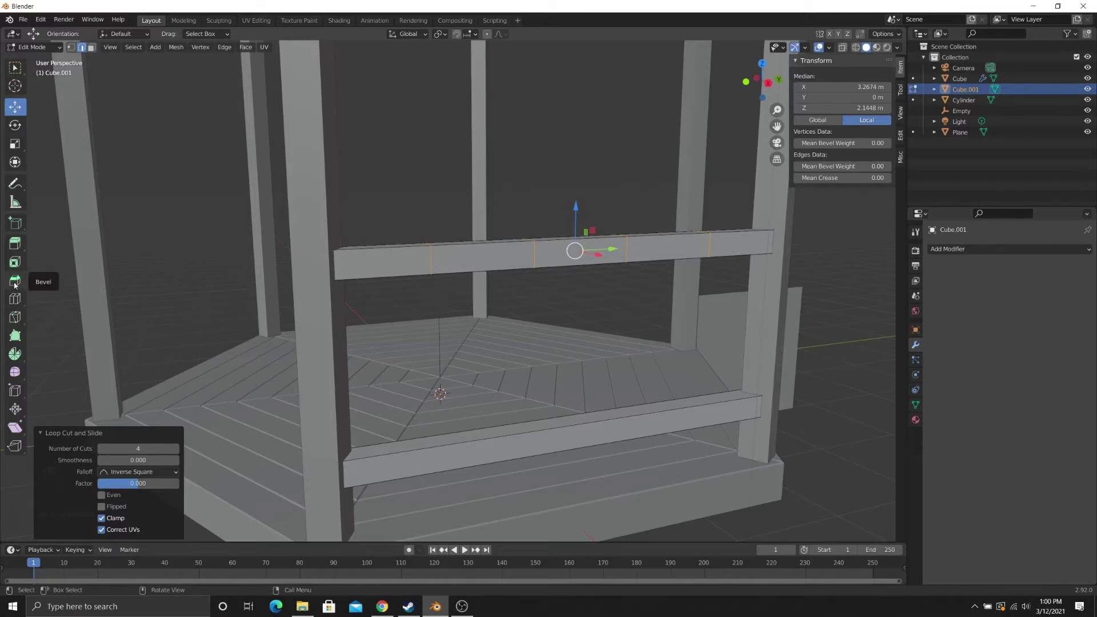
middle_drag(442, 289, 453, 290)
key(ctrl+b)
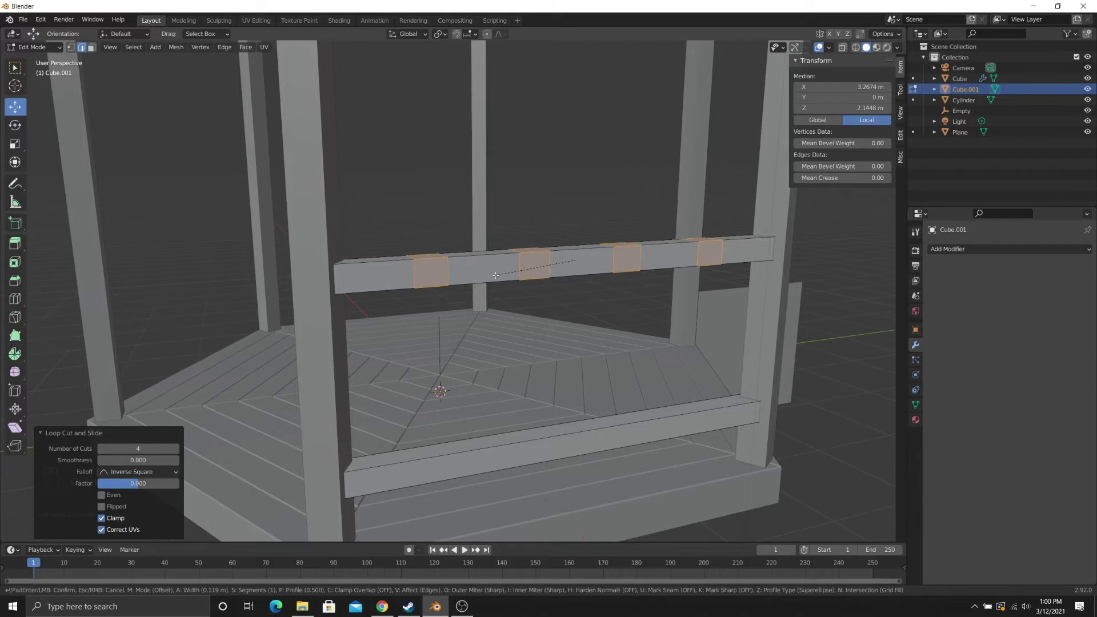
click(495, 275)
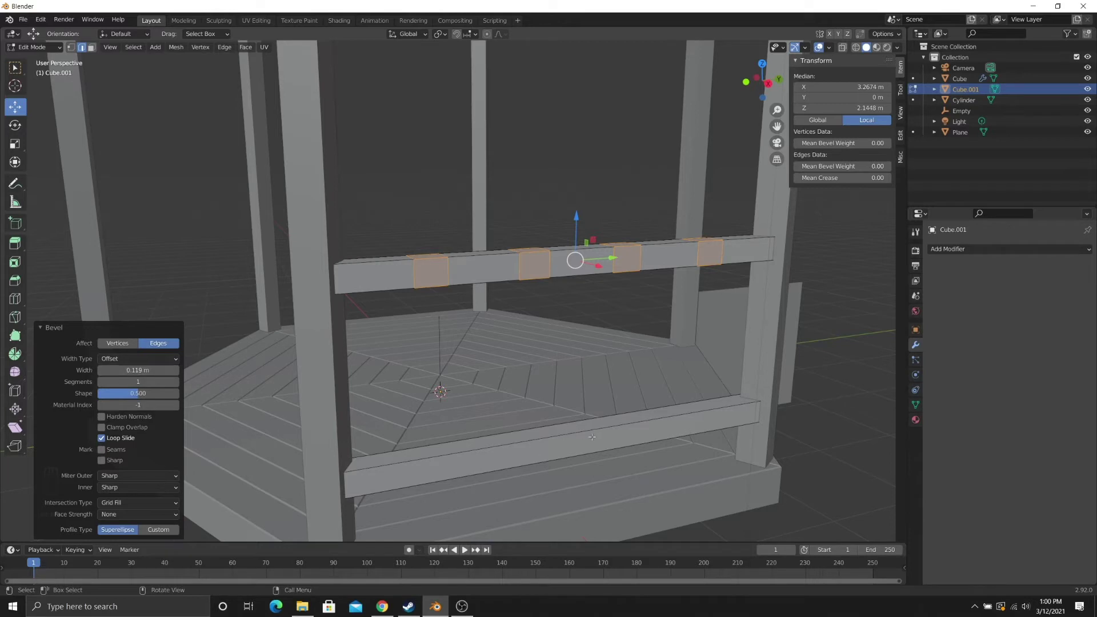
click(165, 370)
key(ctrl+a)
text(0.125)
key(Return)
- Add four evenly spaced loop cuts across the lower rail without sliding them
middle_drag(485, 345, 473, 274)
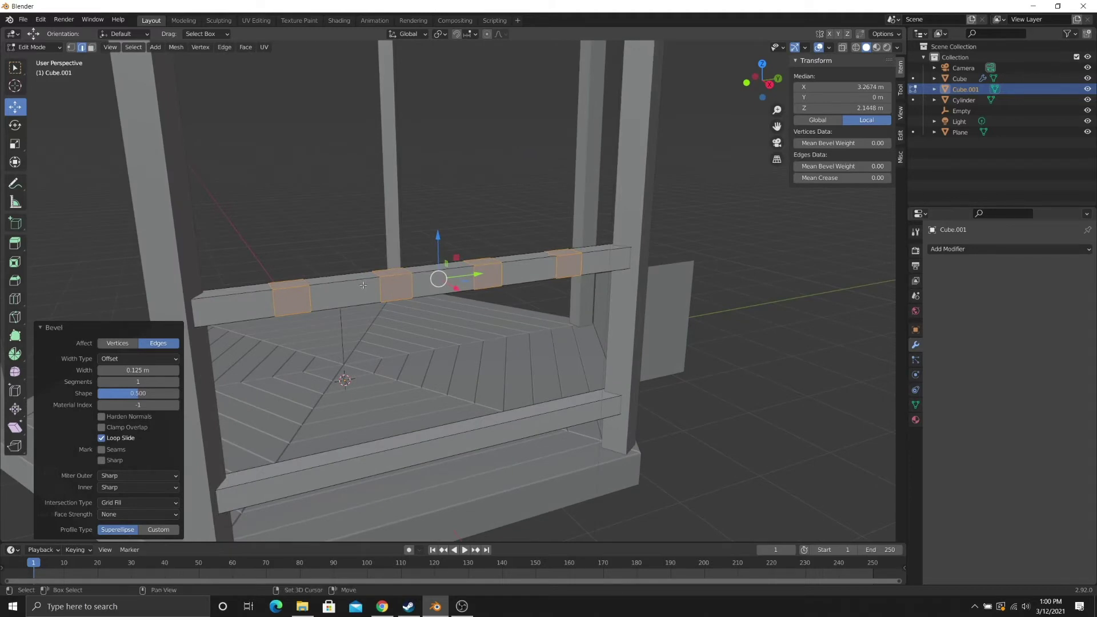
shift+middle_drag(411, 289, 464, 272)
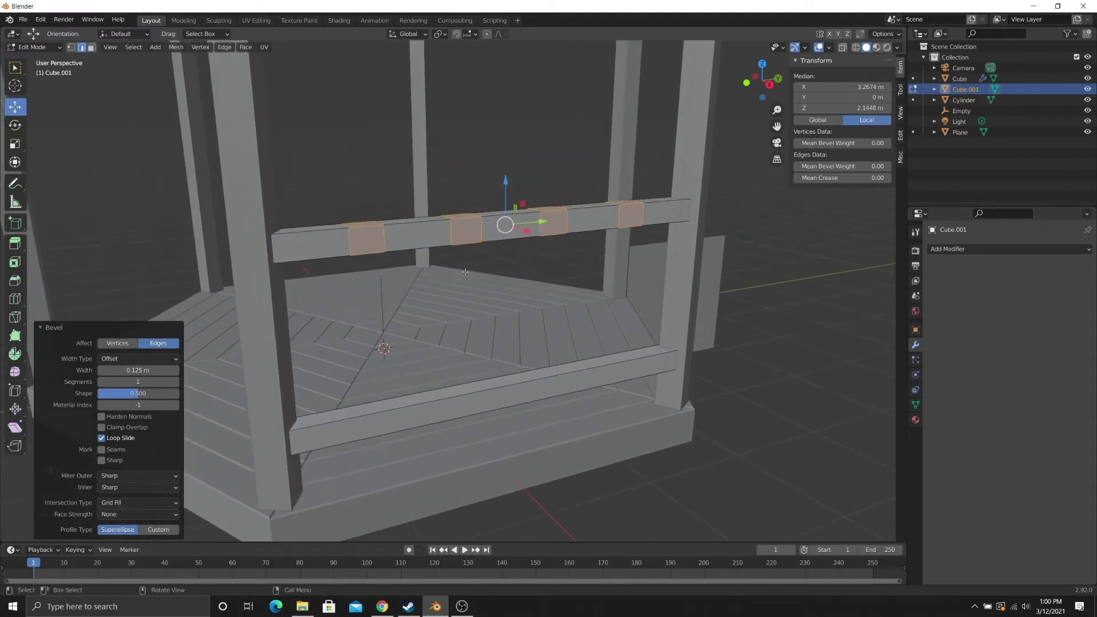
mouse_move(445, 359)
shift+middle_down()
mouse_move(444, 319)
mouse_move(436, 341)
shift+middle_up()
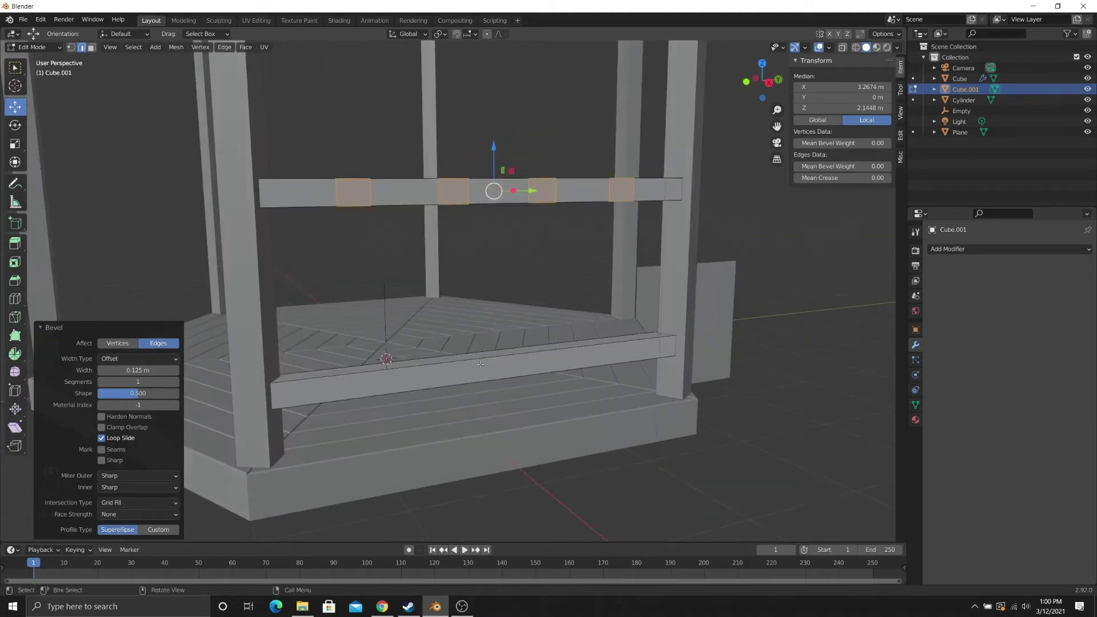
key(ctrl+r)
scroll(484, 363, up, 2)
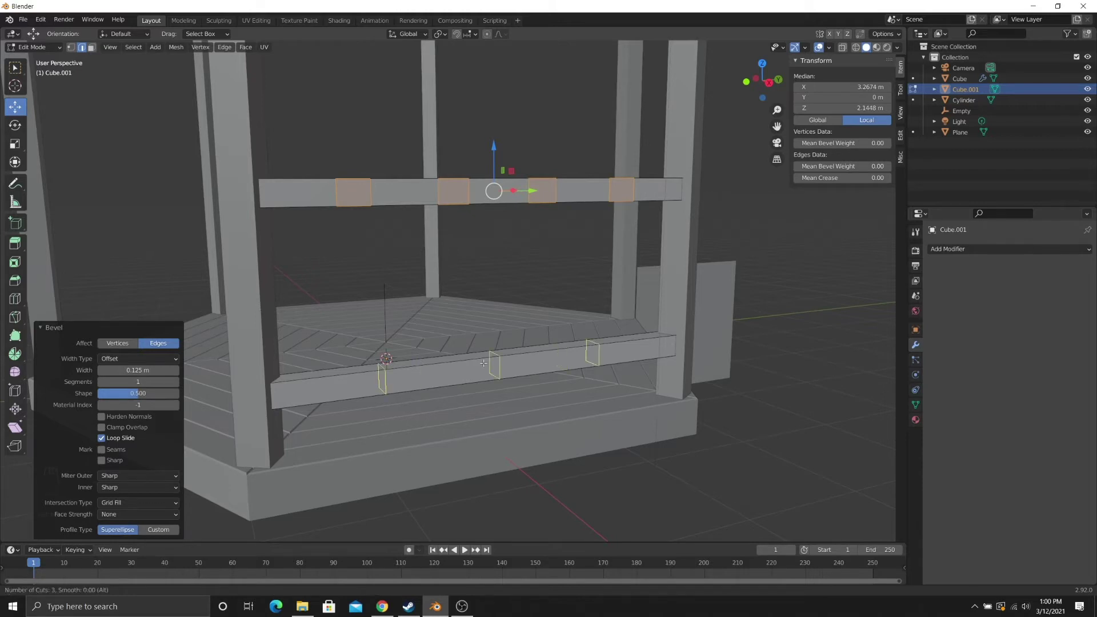
scroll(483, 363, up, 1)
click(484, 363)
right_click(484, 363)
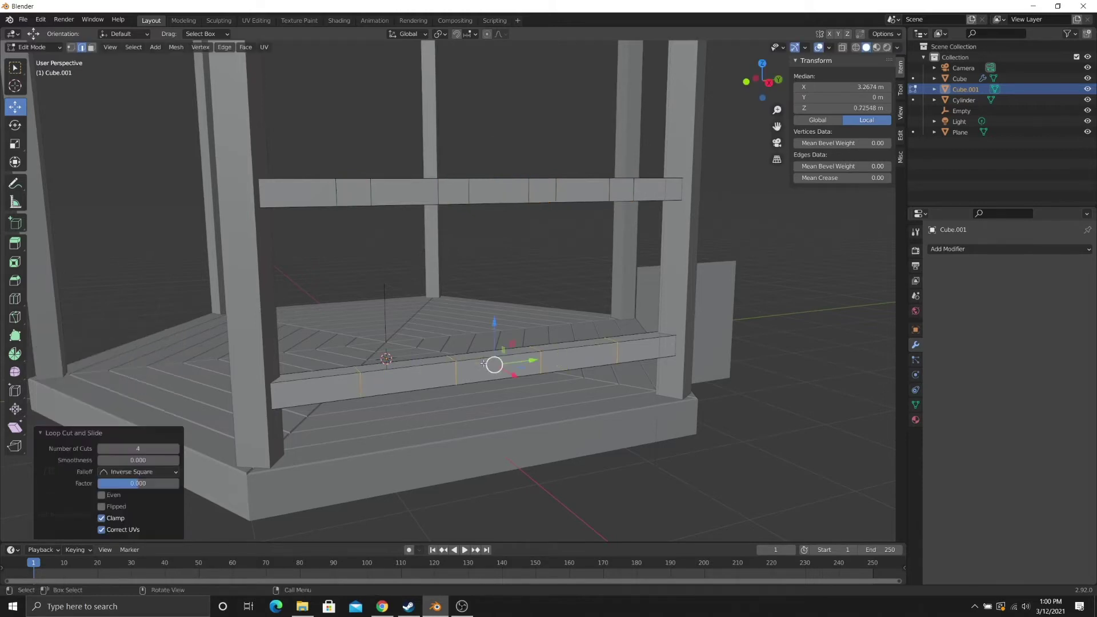
- Bevel the lower rail's four loop cuts with a width of 0.125 m
middle_drag(444, 361, 457, 360)
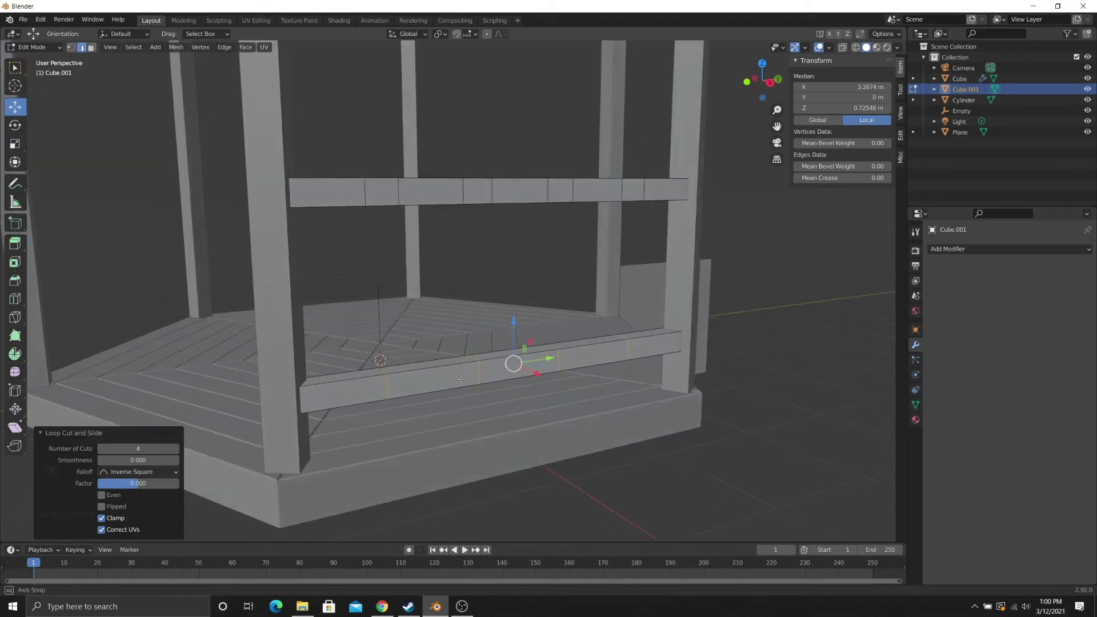
key(ctrl+b)
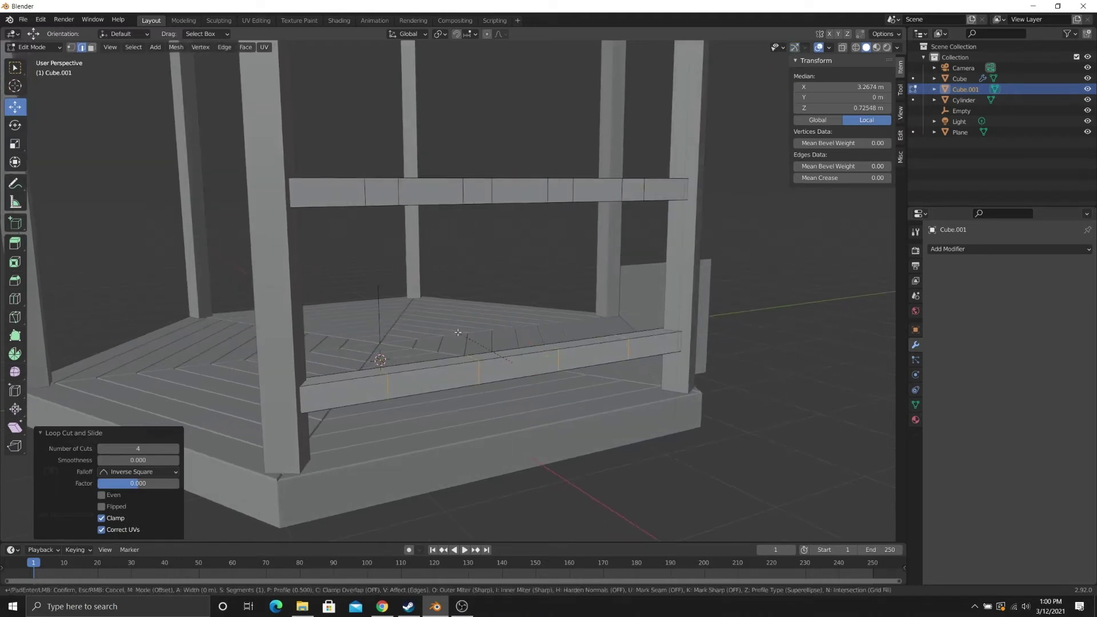
click(443, 332)
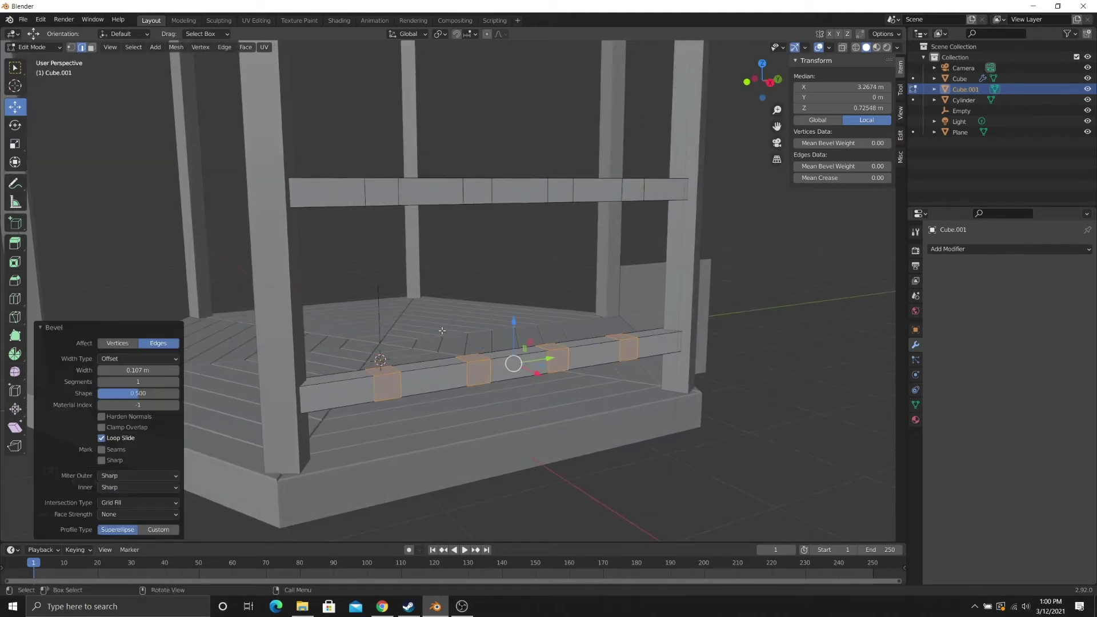
click(142, 371)
text(.125)
key(Return)
- Switch to face selection and try to select the first narrow section's facing faces on both rails
middle_drag(444, 205, 257, 174)
click(275, 150)
middle_drag(282, 316, 286, 319)
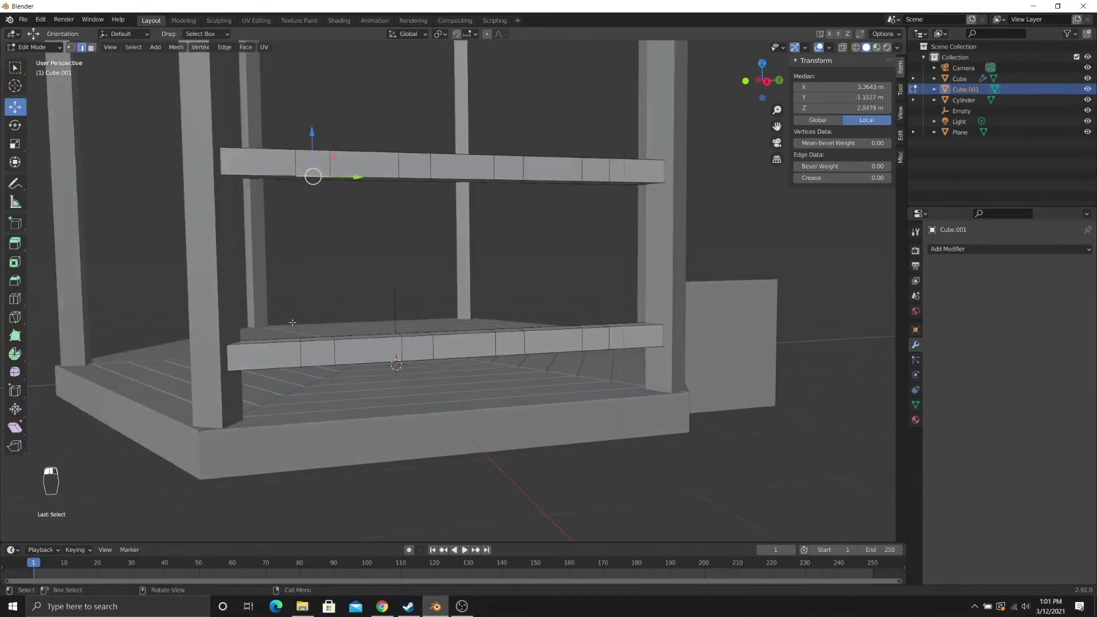
key(3)
click(309, 179)
click(310, 350)
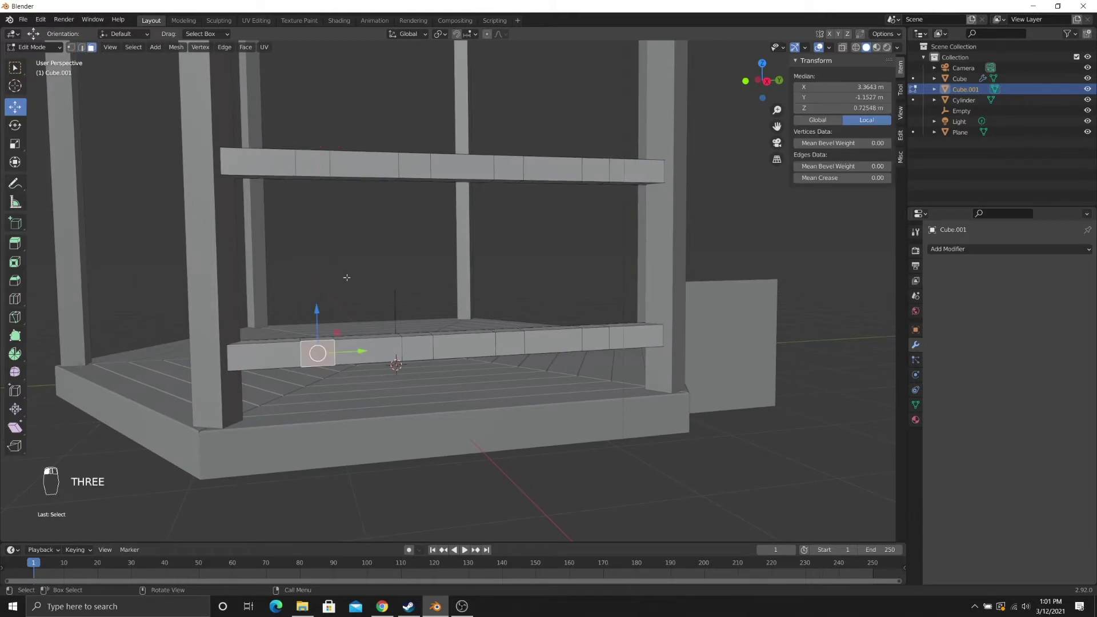
middle_drag(341, 247, 309, 129)
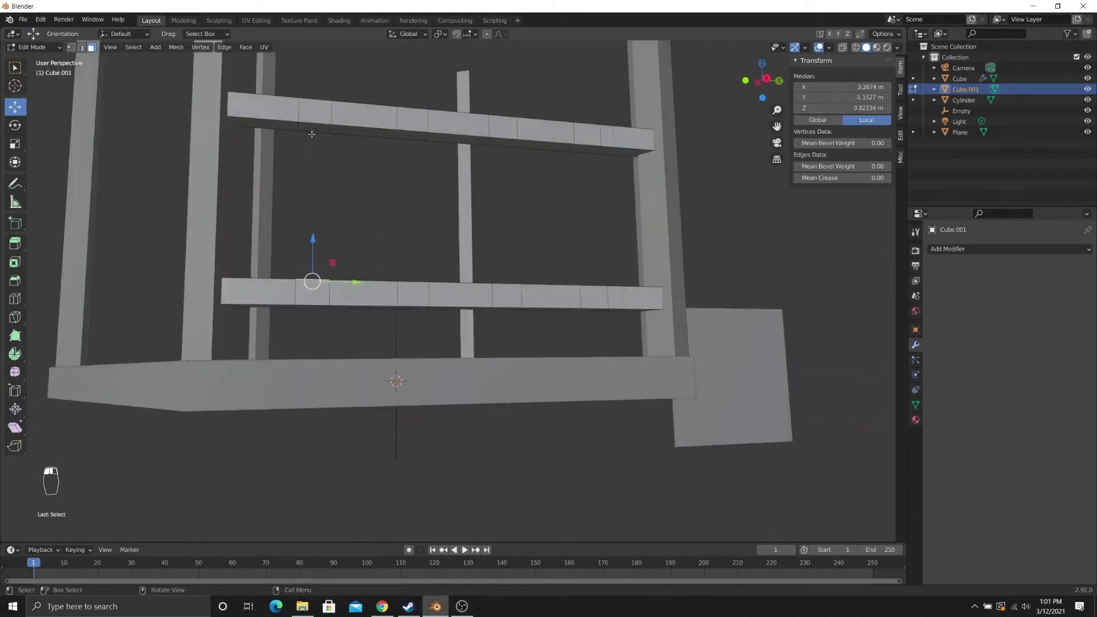
click(301, 130)
middle_drag(313, 246, 320, 343)
click(331, 348)
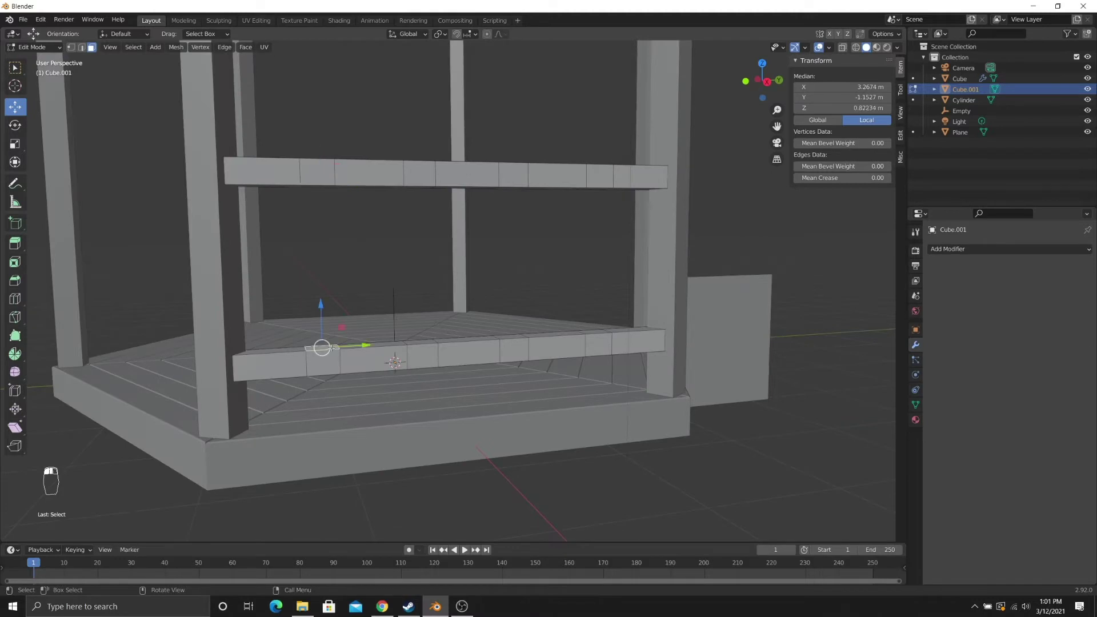
middle_drag(336, 287, 368, 212)
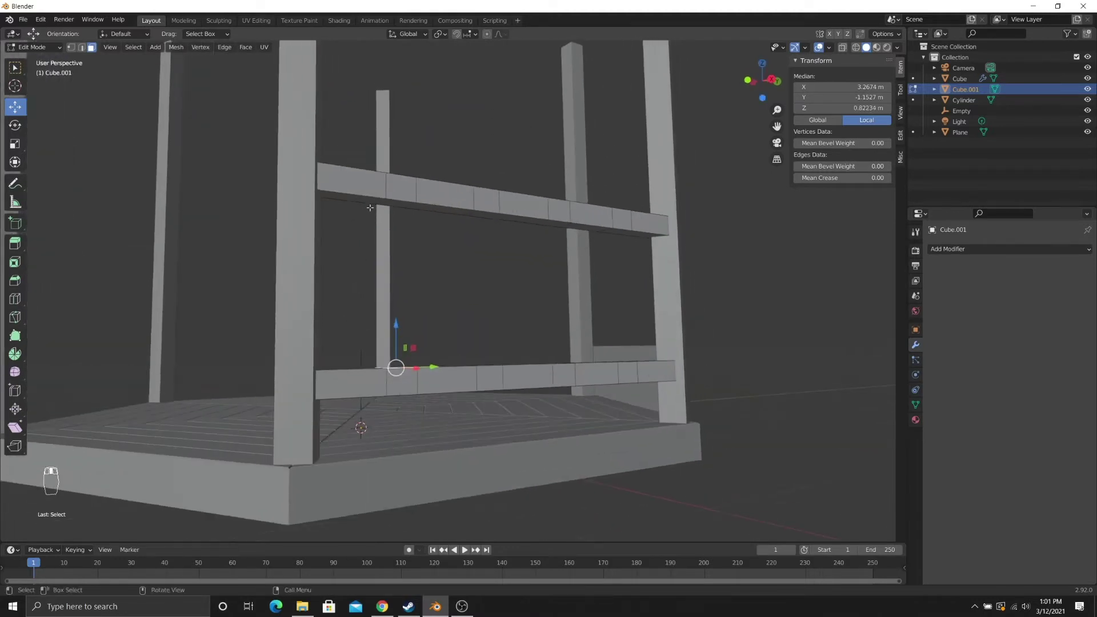
- Bridge the upper rail's underside face and the lower rail's top face at the first narrow section to form a baluster
click(397, 204)
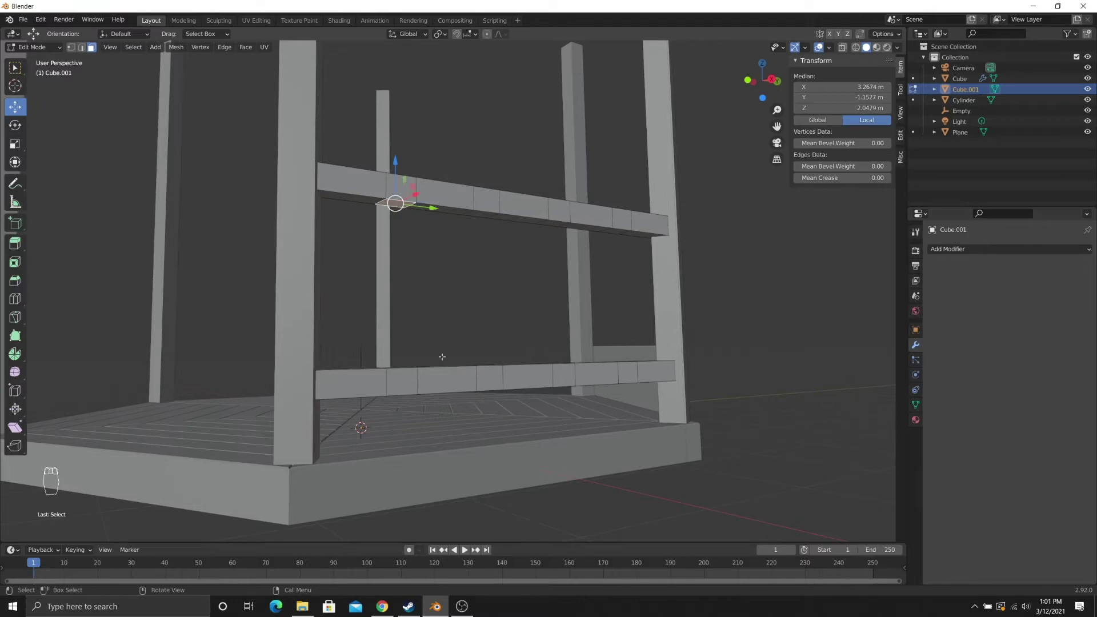
middle_drag(397, 203, 430, 359)
scroll(429, 359, up, 3)
shift+click(347, 429)
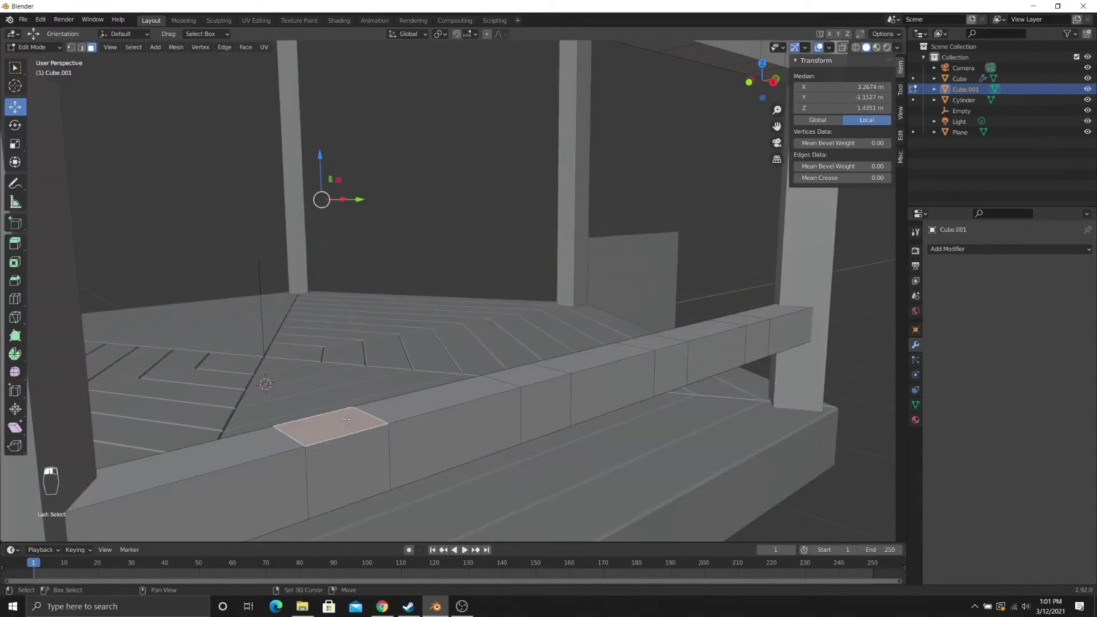
scroll(346, 428, down, 2)
mouse_move(346, 402)
middle_down()
mouse_move(336, 363)
mouse_move(359, 391)
middle_up()
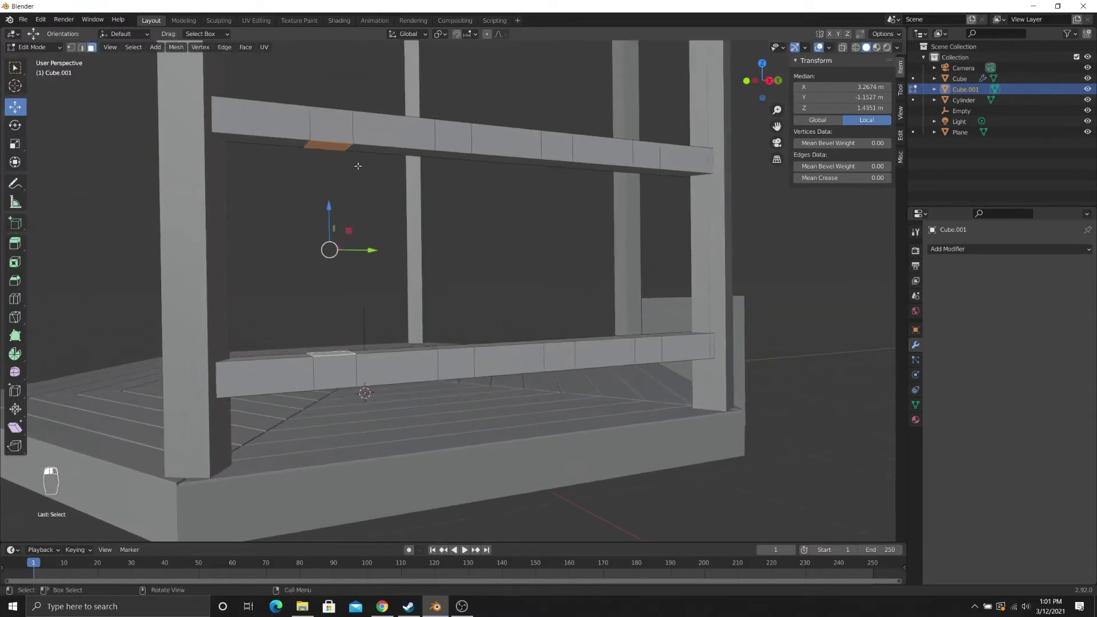
right_click(332, 150)
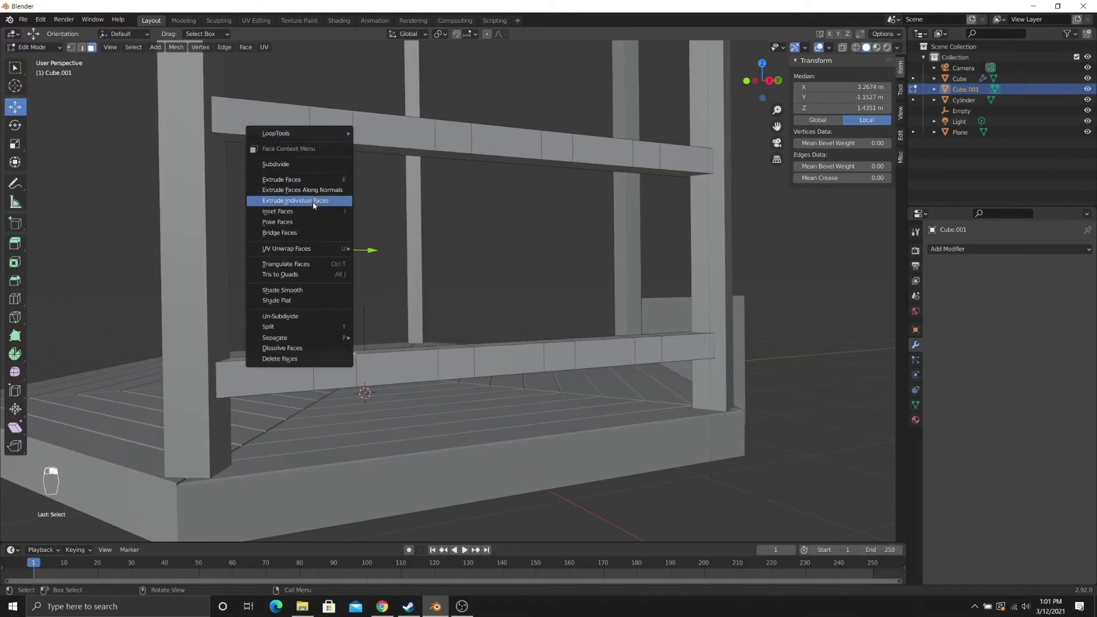
click(313, 233)
- Bridge the facing faces of the second narrow section on the two rails to form the second baluster
middle_drag(329, 252, 434, 151)
click(385, 119)
click(459, 342)
key(ctrl+e)
click(434, 148)
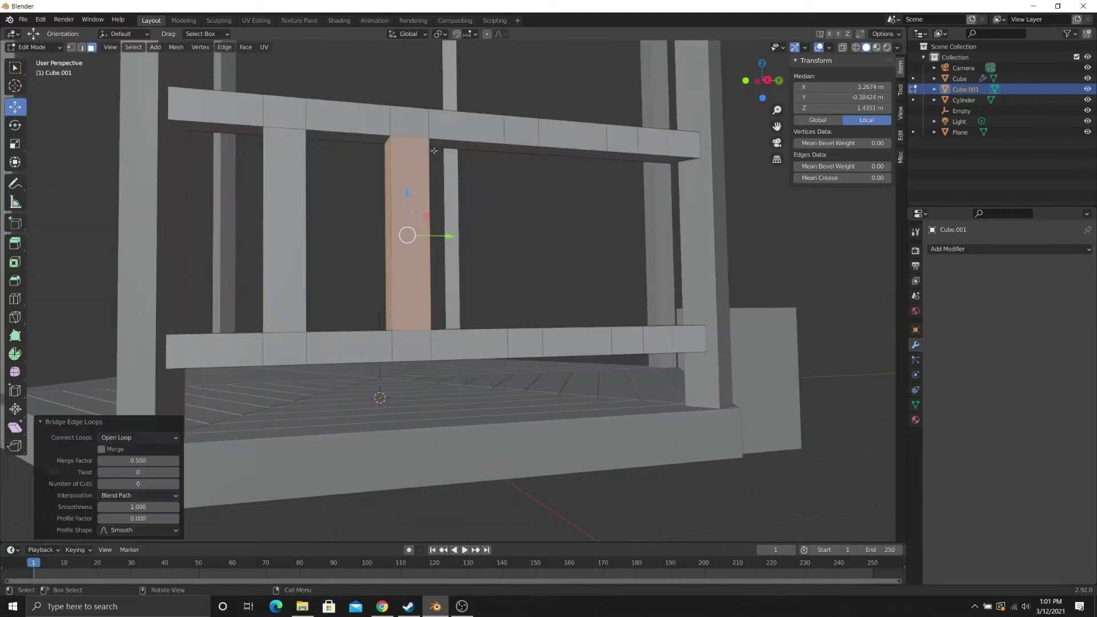
- Create the third baluster by bridging the two rails' facing faces at the third narrow section
click(516, 151)
middle_drag(517, 151, 519, 223)
shift+click(541, 400)
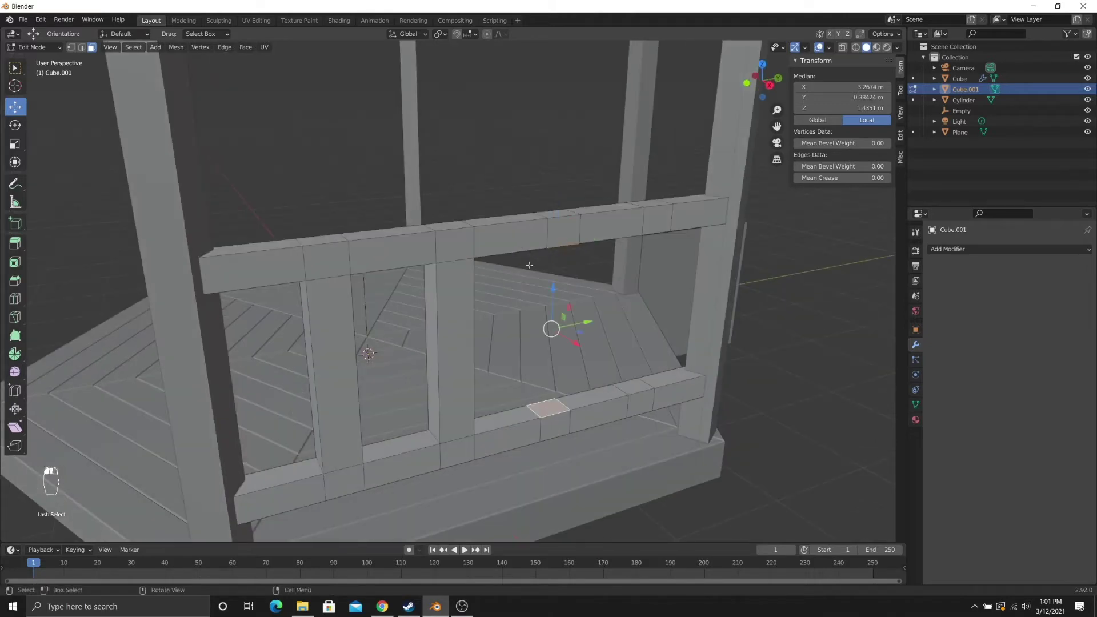
middle_drag(541, 400, 517, 137)
right_click(515, 128)
click(514, 128)
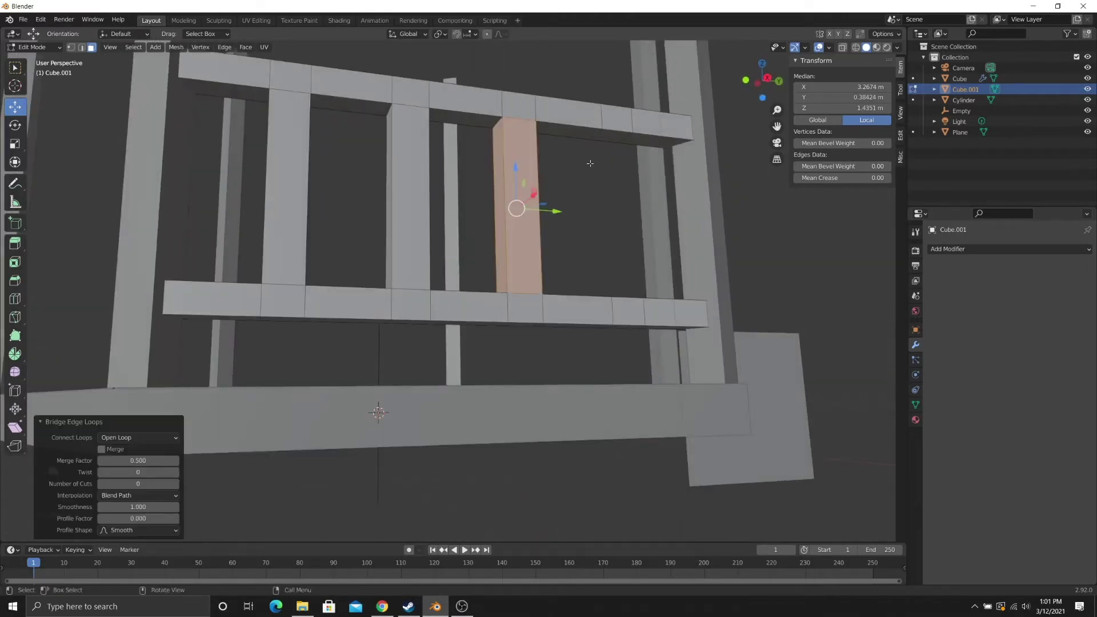
- Create the fourth baluster by bridging the two rails' facing faces at the fourth narrow section
middle_drag(590, 164, 576, 303)
click(598, 138)
shift+click(604, 387)
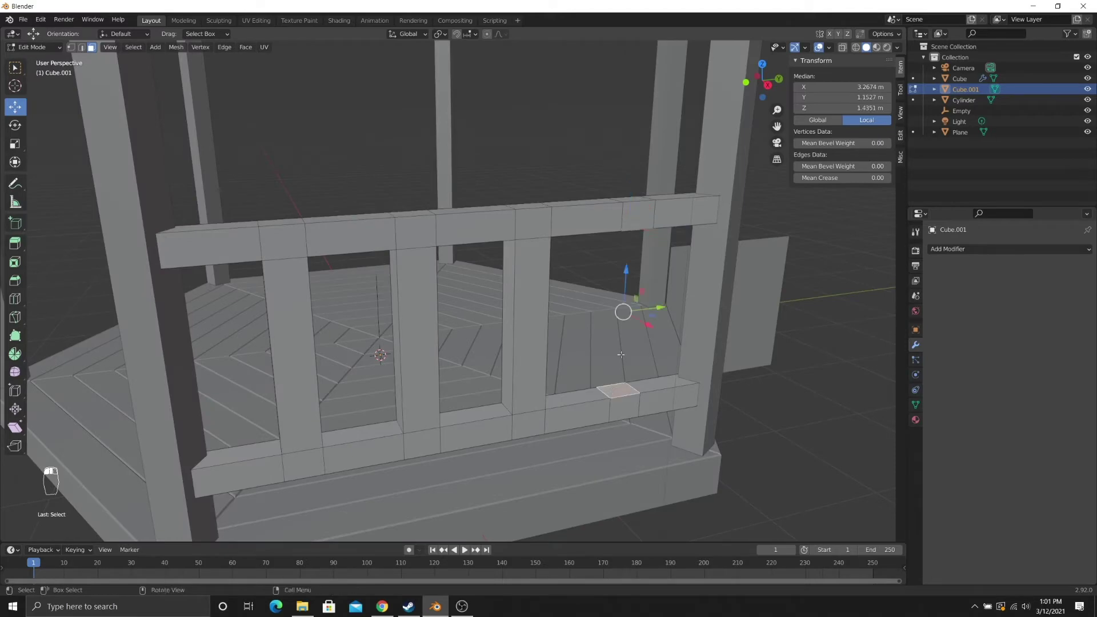
middle_drag(603, 386, 594, 146)
right_click(590, 107)
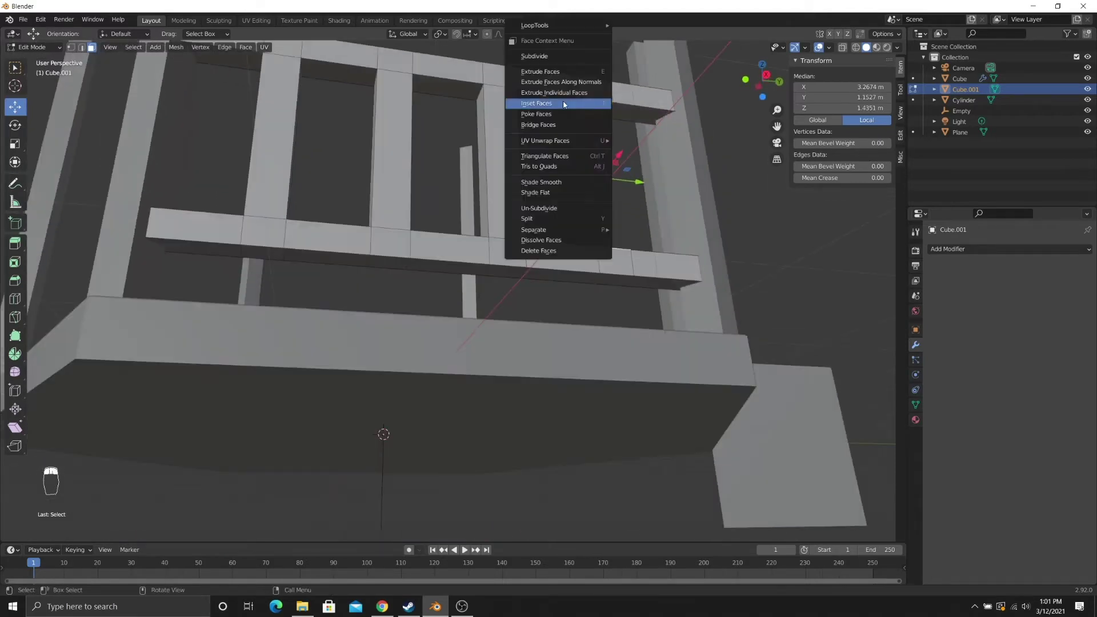
click(558, 125)
- Leave edit mode, switch to Rendered shading and examine the railing in the gazebo reference image
mouse_move(541, 147)
middle_down()
mouse_move(551, 225)
mouse_move(507, 210)
mouse_move(522, 245)
mouse_move(630, 365)
mouse_move(428, 321)
middle_up()
scroll(545, 214, down, 3)
key(Tab)
key(z)
click(529, 229)
click(616, 352)
scroll(433, 327, up, 3)
scroll(436, 330, up, 5)
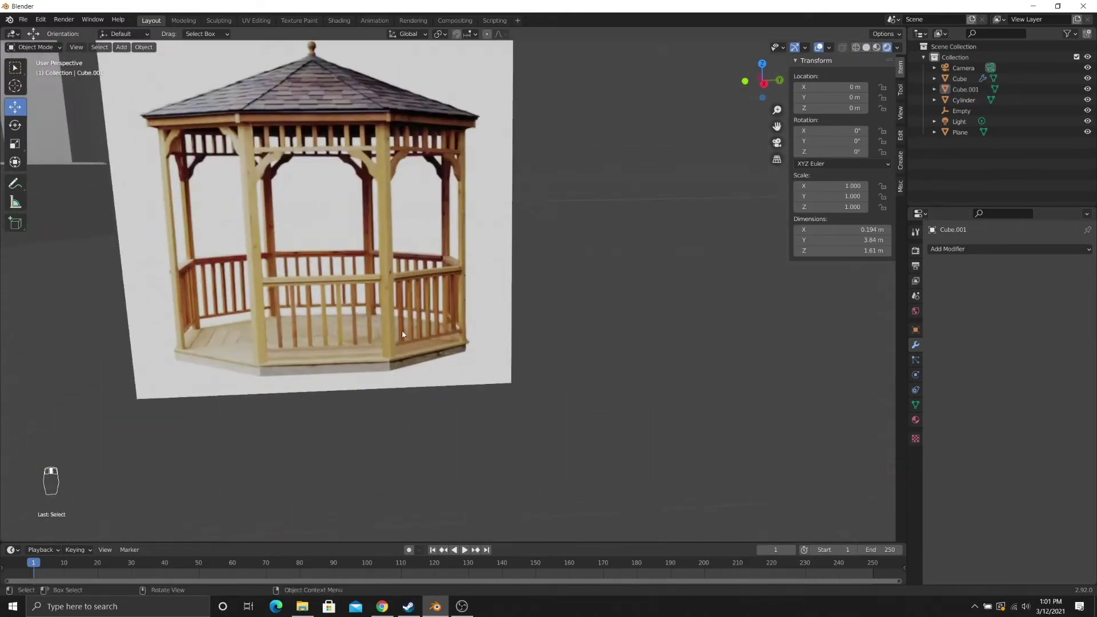
scroll(327, 327, down, 6)
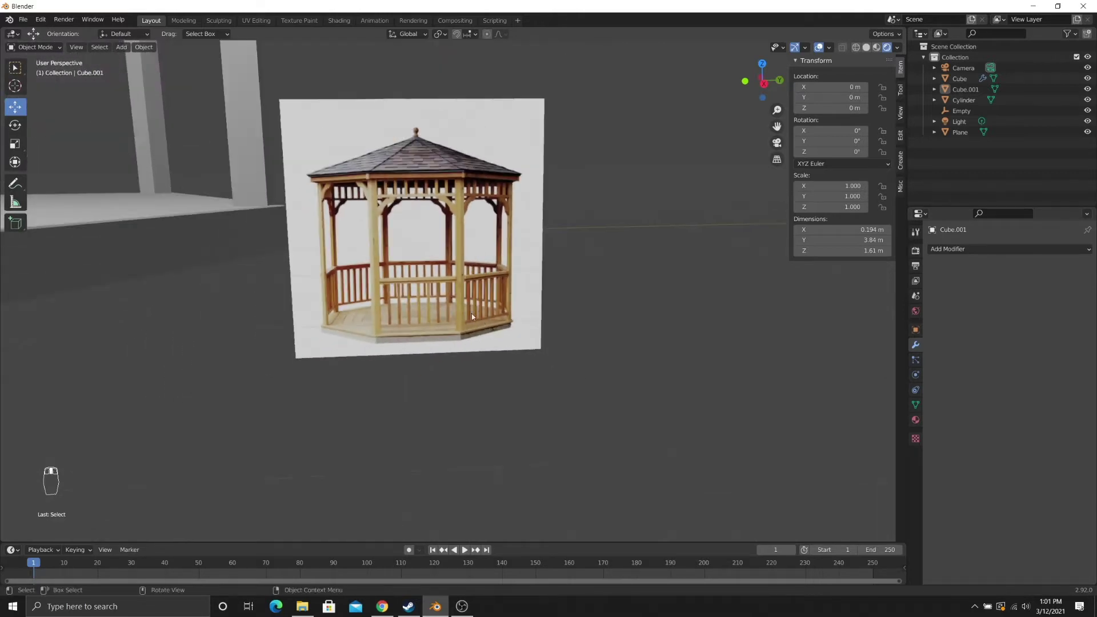
shift+middle_drag(427, 322, 362, 303)
scroll(412, 320, up, 7)
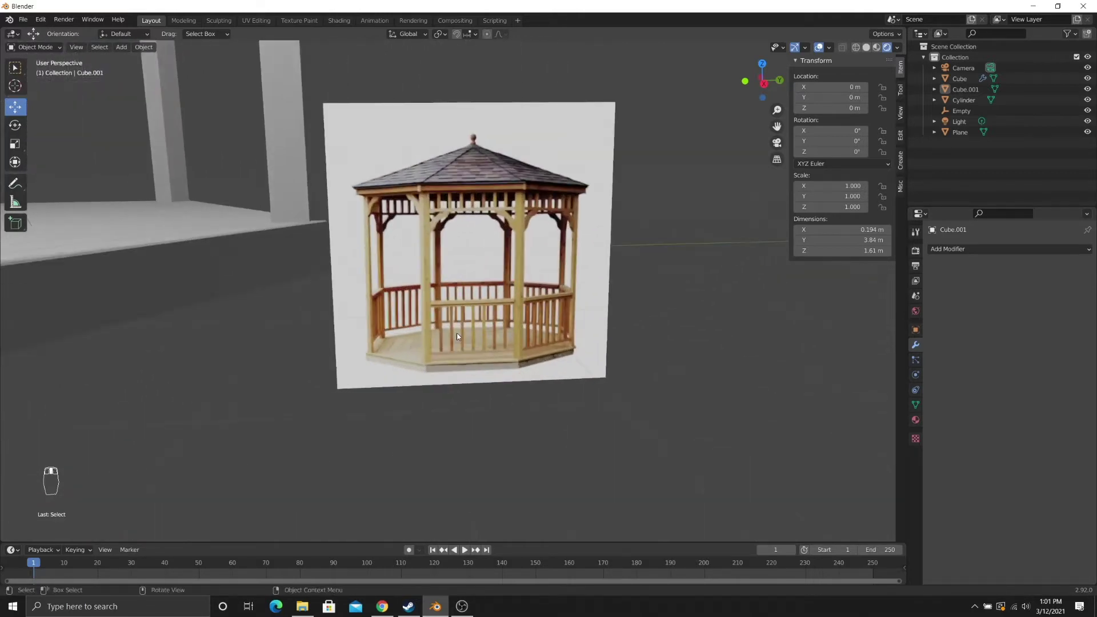
shift+middle_drag(491, 371, 457, 328)
scroll(456, 305, up, 1)
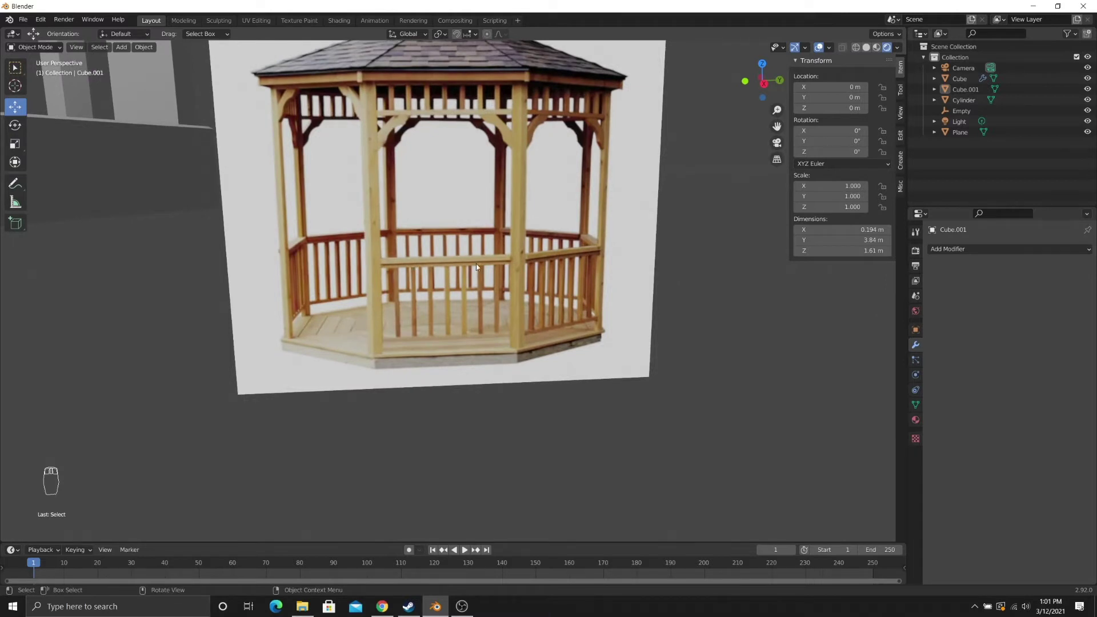
scroll(467, 300, down, 10)
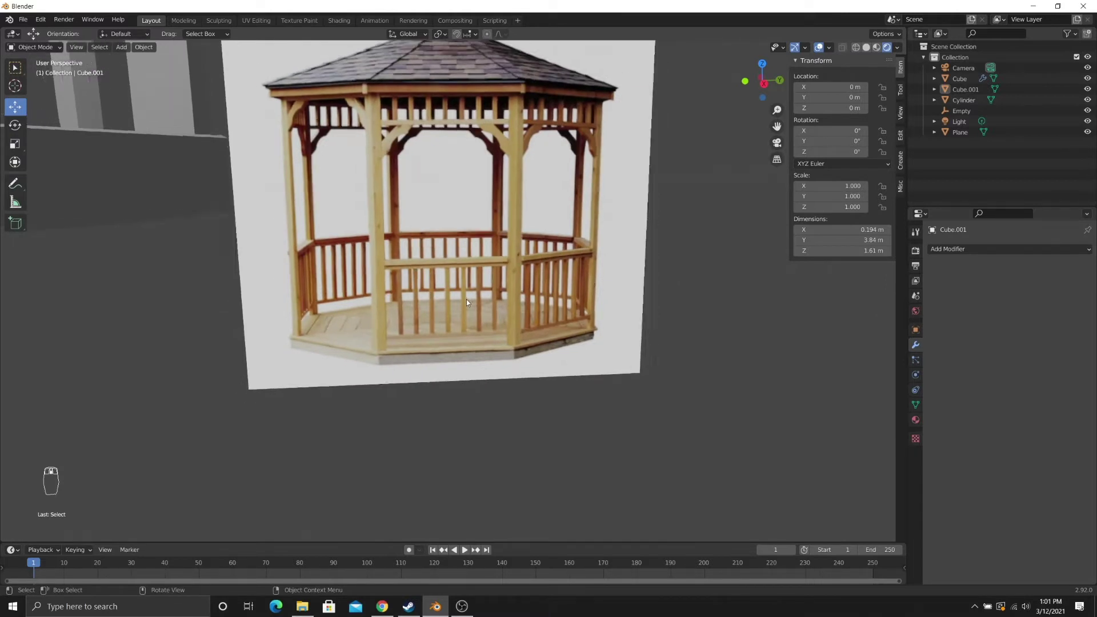
shift+middle_drag(228, 249, 365, 276)
- Return to Solid shading and resume editing the railing panel's mesh
key(z)
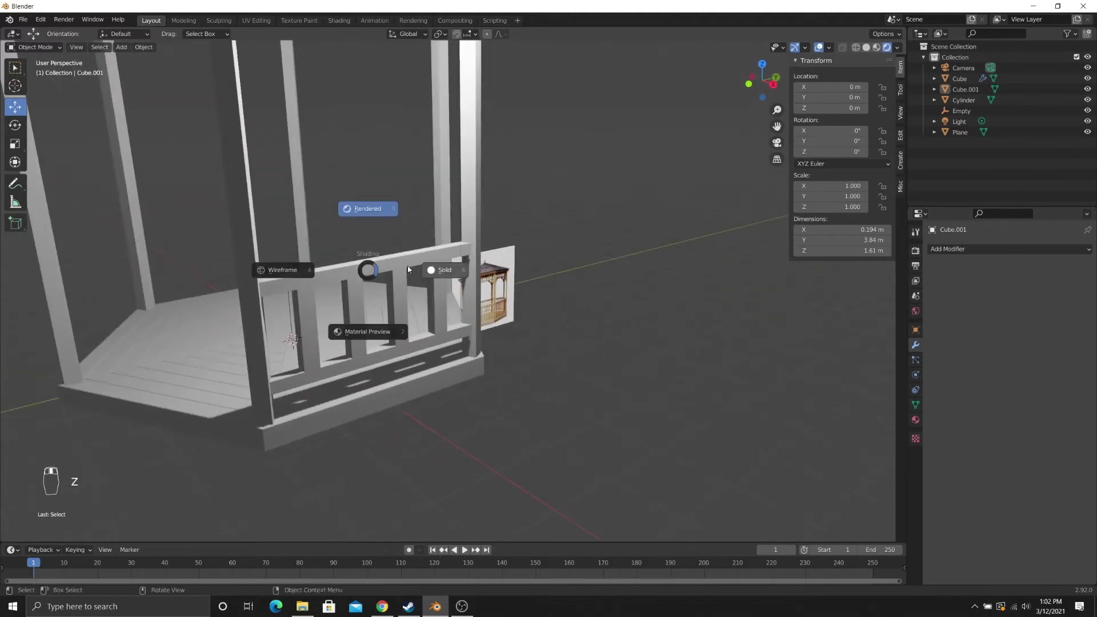
click(408, 265)
click(407, 264)
key(Tab)
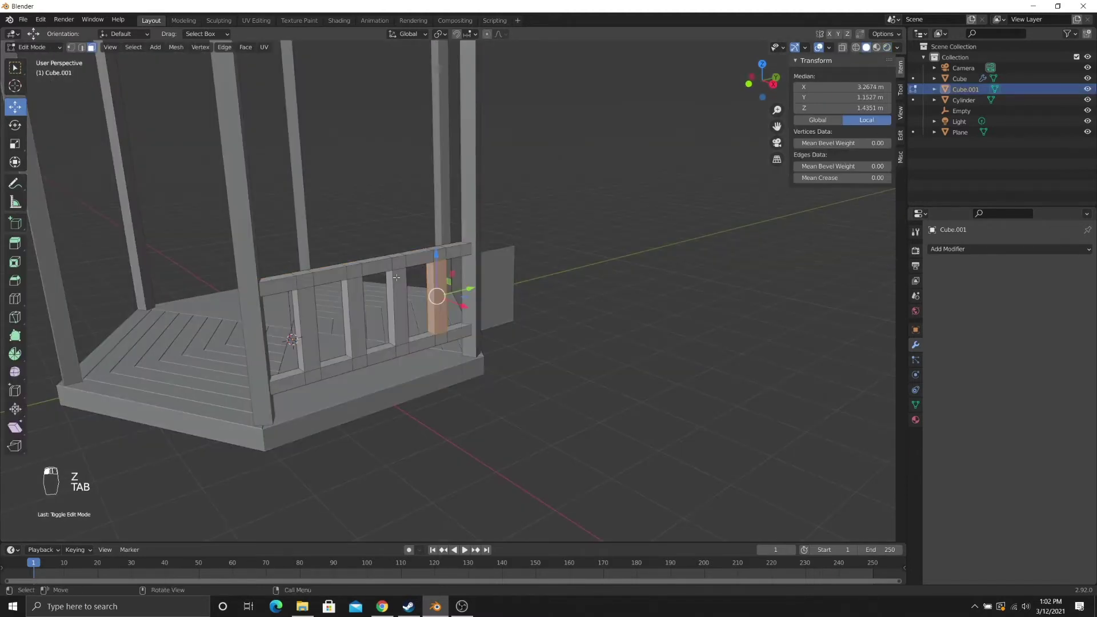
- Select all top faces along the upper rail and extrude them upward by about 0.099 m
scroll(397, 280, up, 4)
shift+middle_drag(396, 280, 571, 308)
click(318, 306)
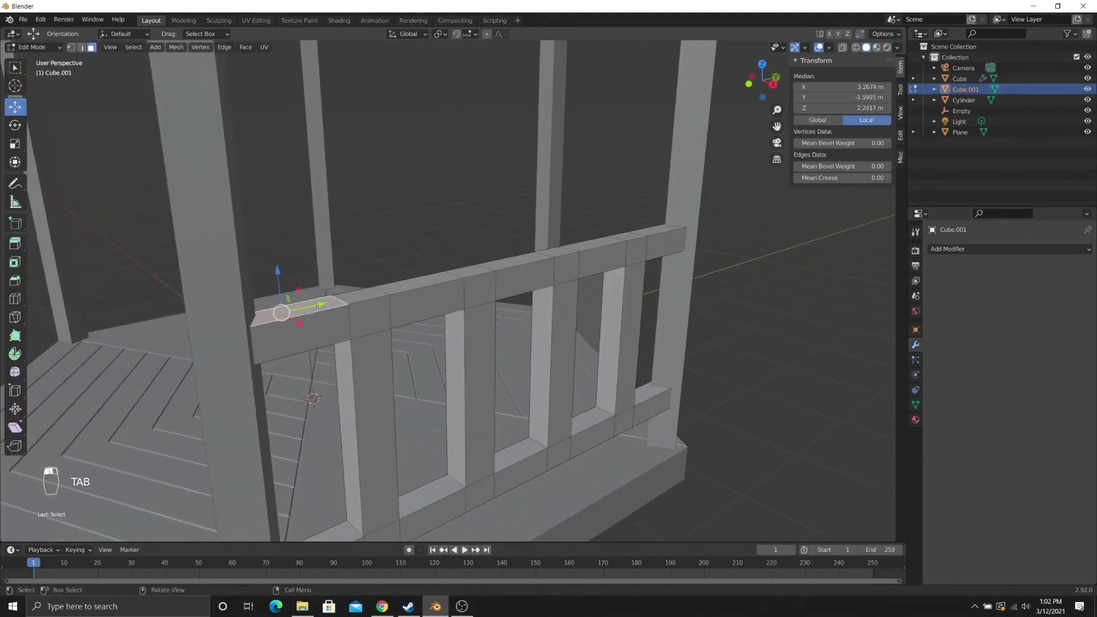
shift+click(376, 293)
shift+click(422, 284)
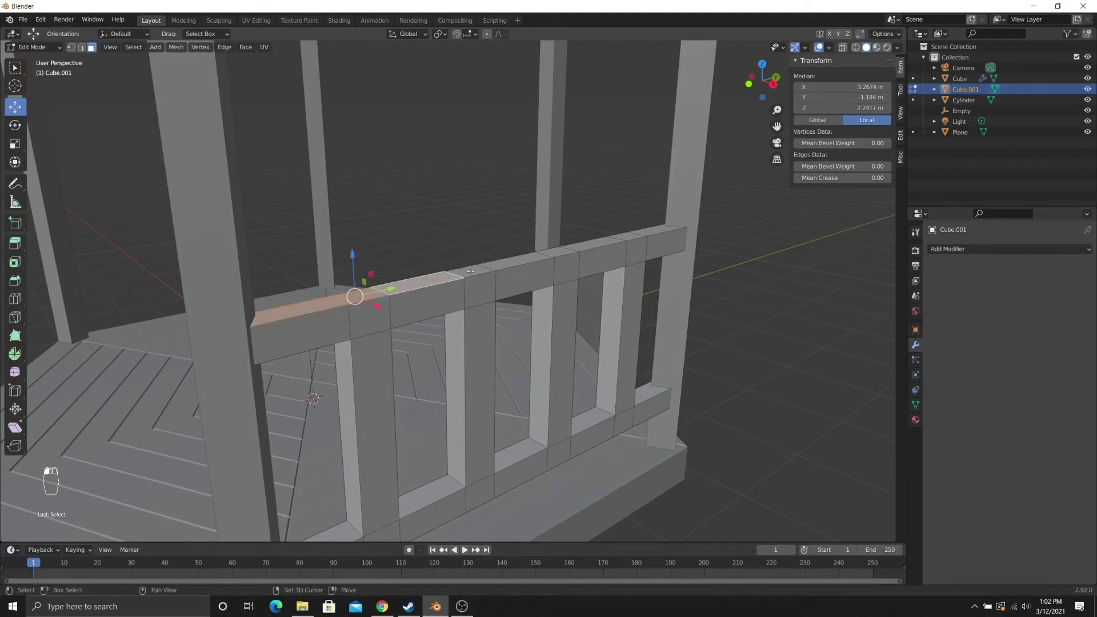
shift+click(472, 271)
shift+click(530, 261)
shift+click(566, 250)
shift+click(598, 243)
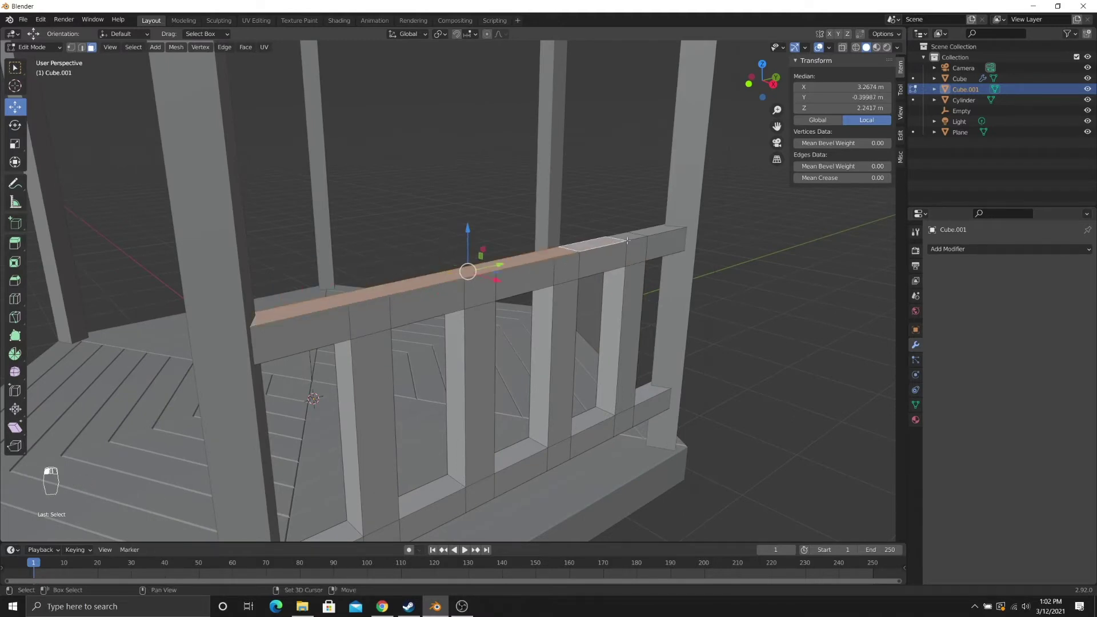
shift+click(670, 235)
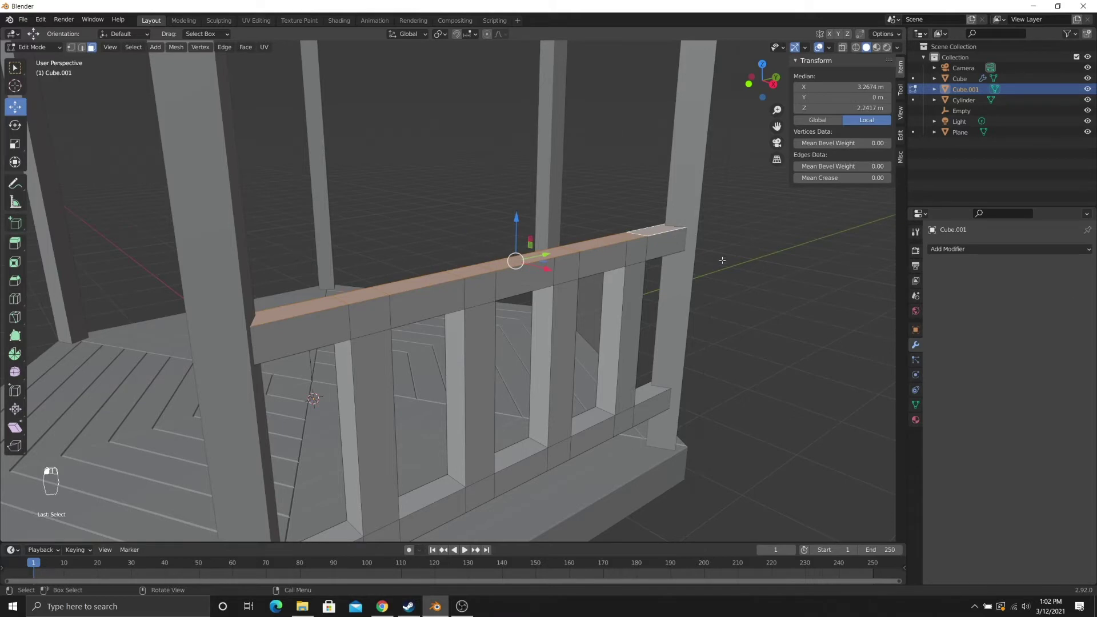
key(e)
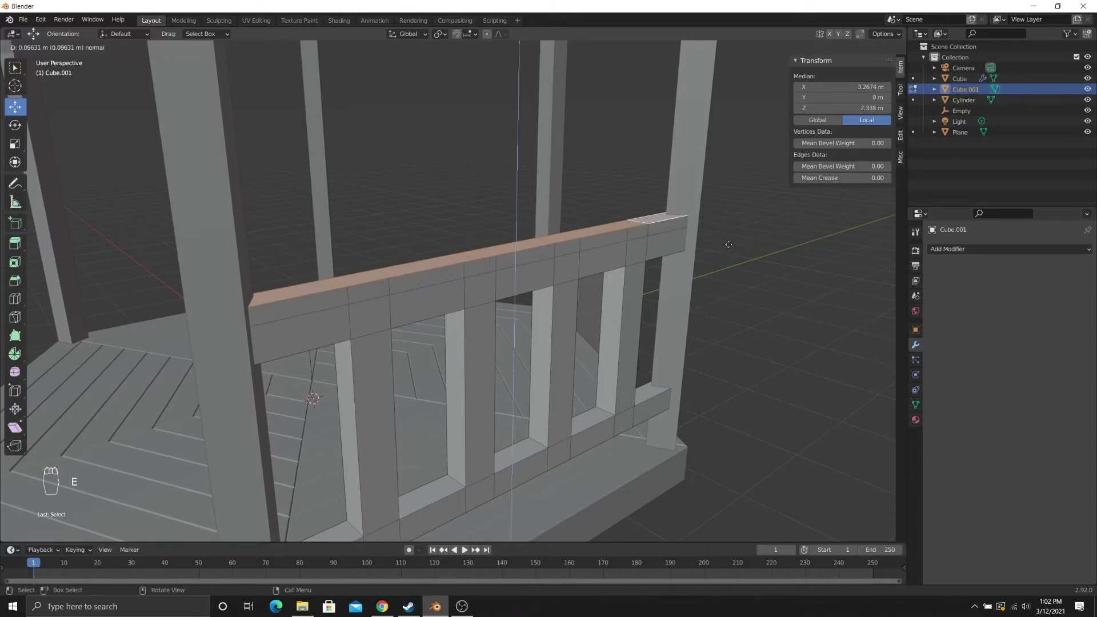
click(728, 244)
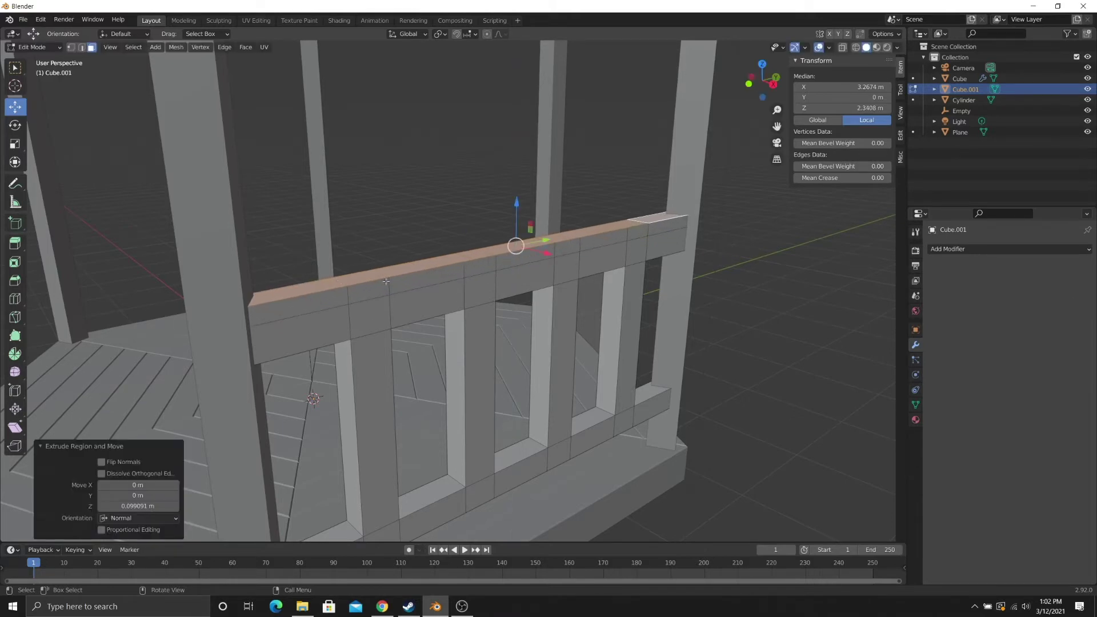
- Select the outer side faces of the upper rail's new top strip and extrude them outward by about 0.046 m
click(304, 305)
shift+click(368, 298)
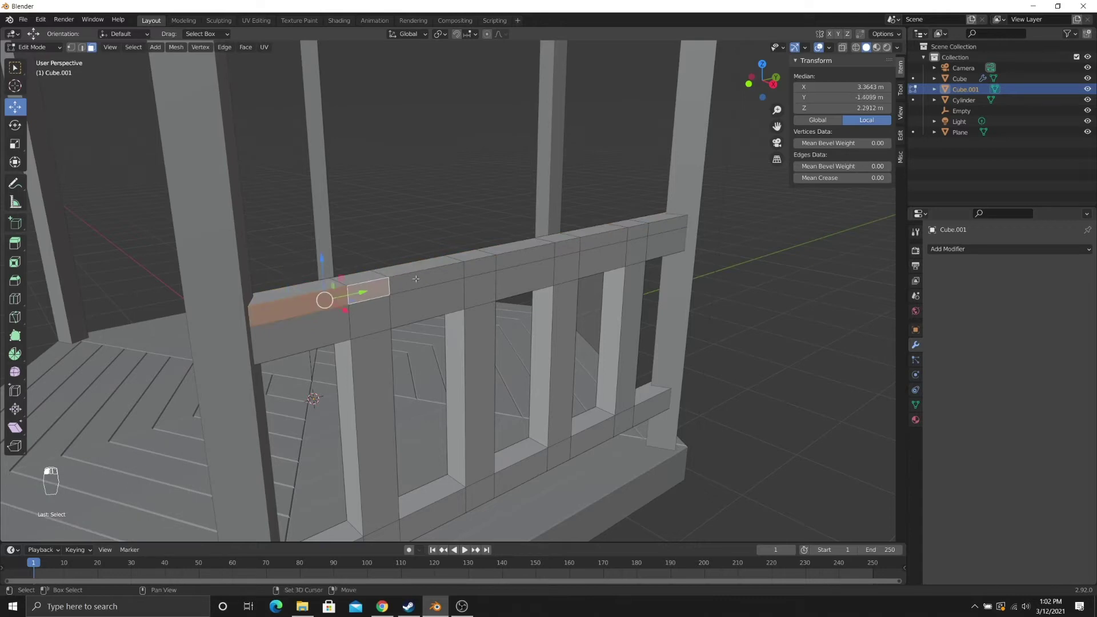
shift+click(425, 279)
shift+click(481, 269)
shift+click(570, 250)
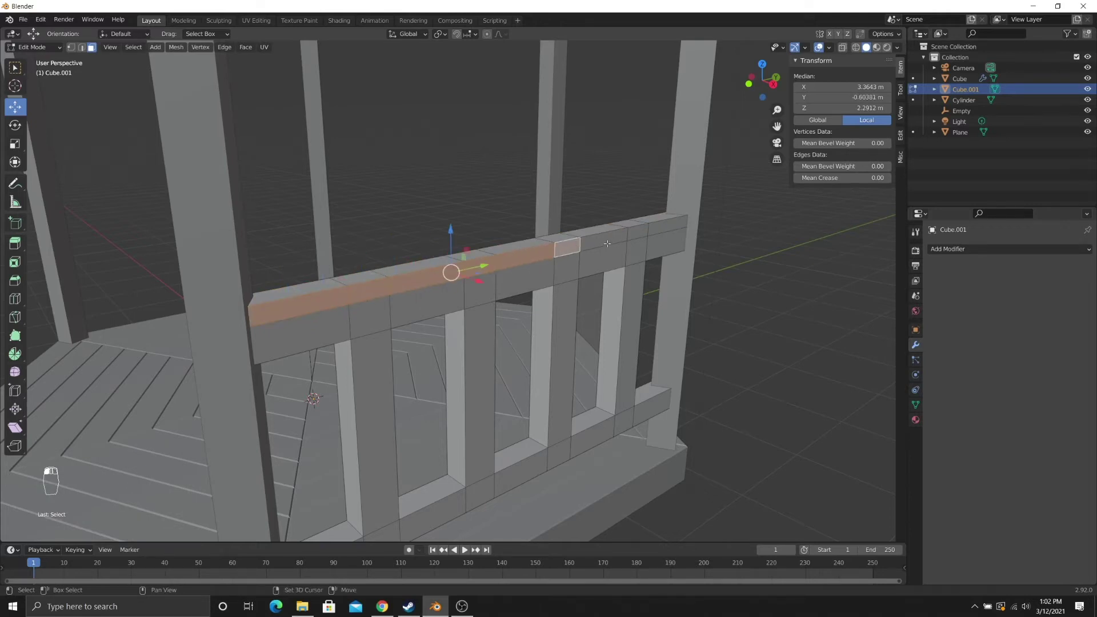
shift+click(611, 238)
shift+click(638, 235)
middle_drag(639, 235, 638, 261)
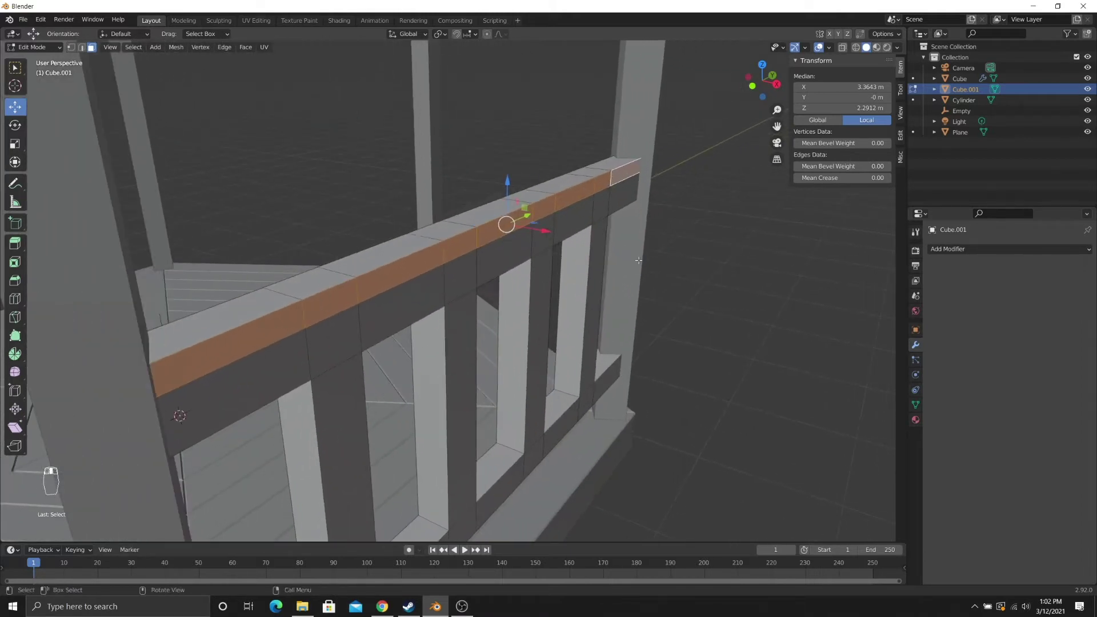
key(e)
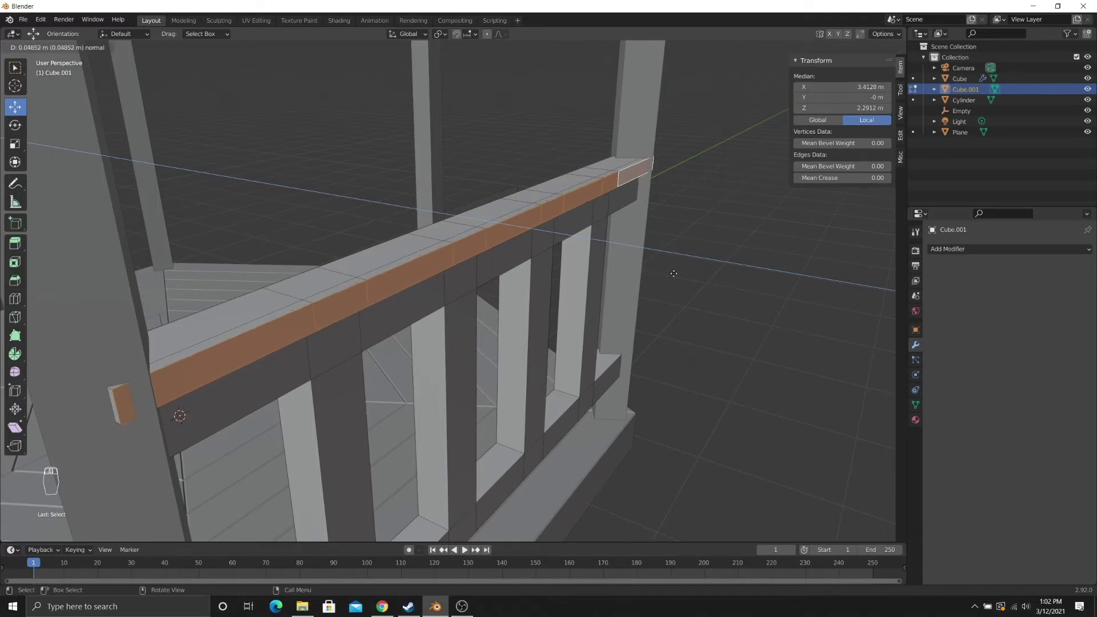
click(673, 274)
- Move the entire railing mesh about -0.028 m along X and leave edit mode
middle_drag(673, 274, 494, 339)
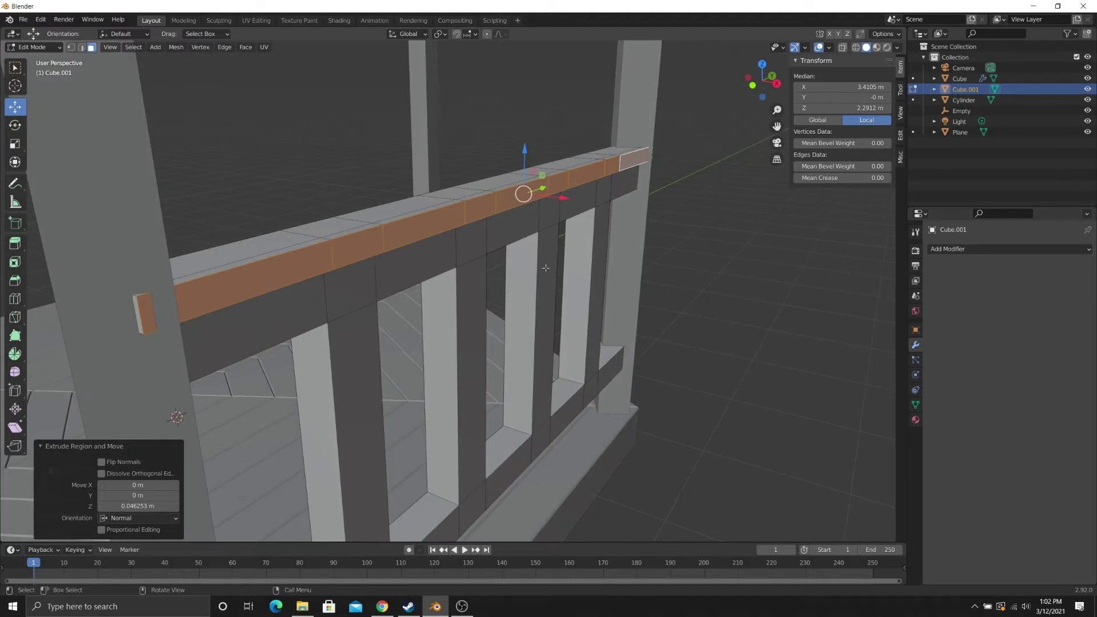
key(a)
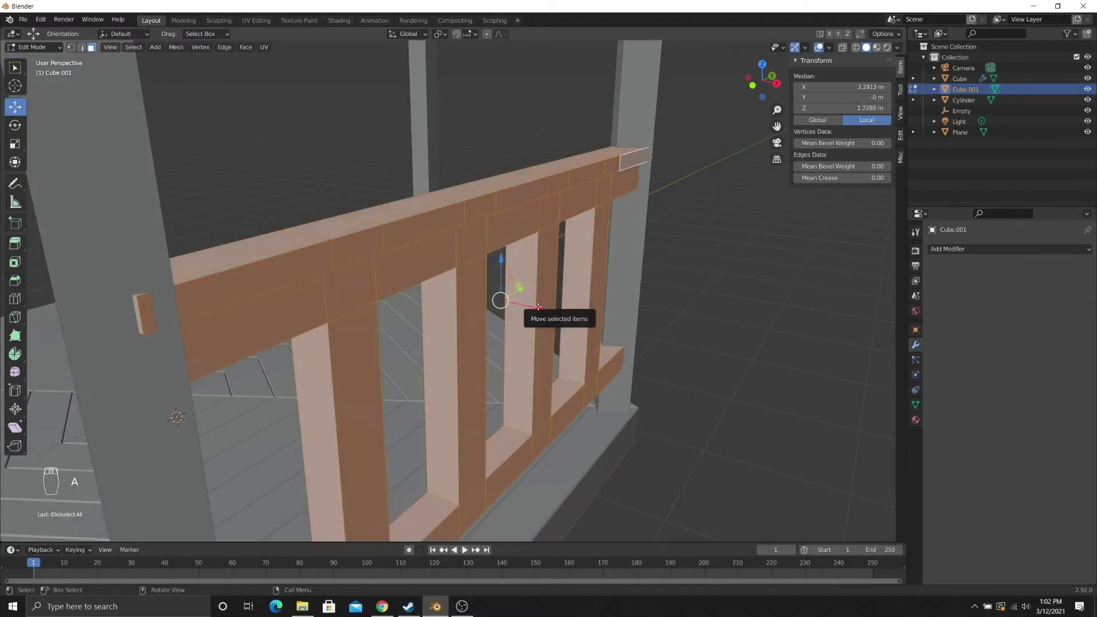
drag(532, 307, 532, 304)
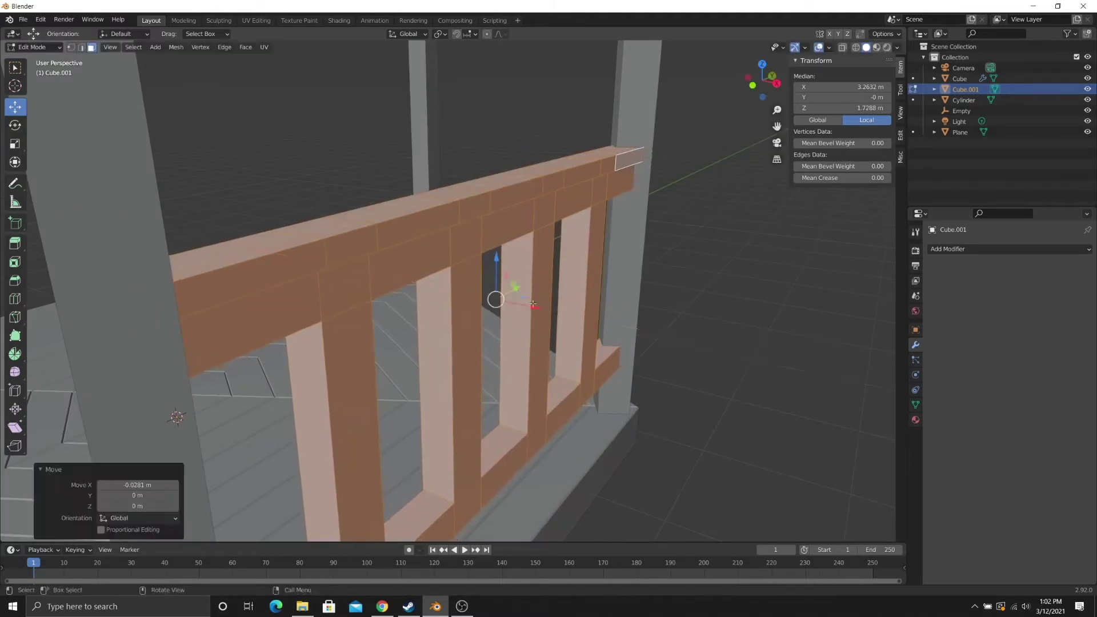
middle_drag(514, 297, 595, 274)
key(Tab)
scroll(399, 261, down, 5)
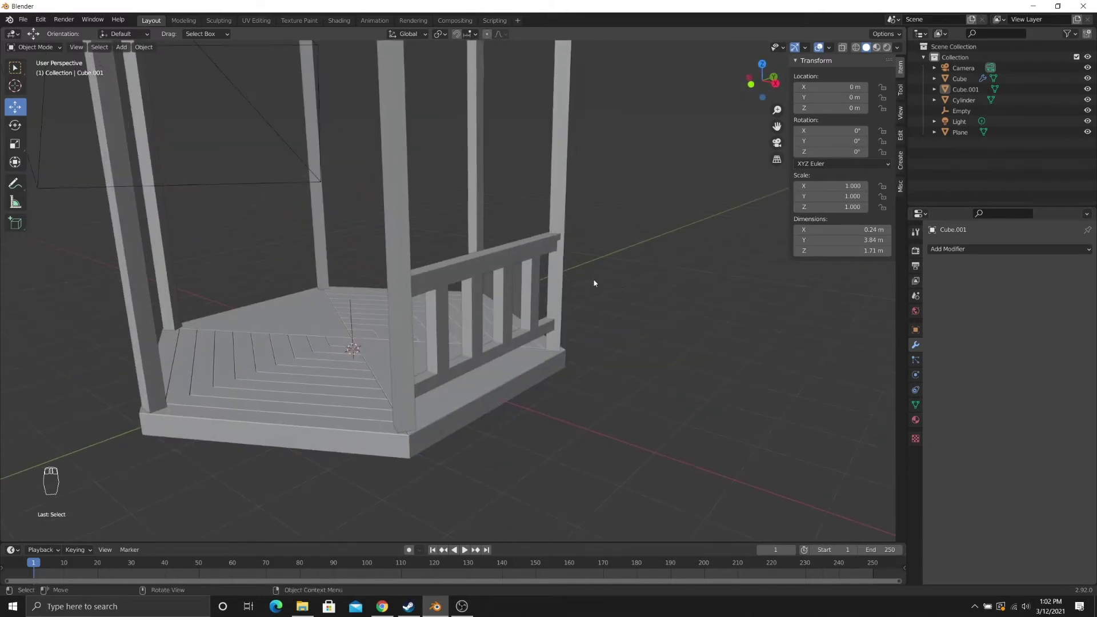
click(490, 262)
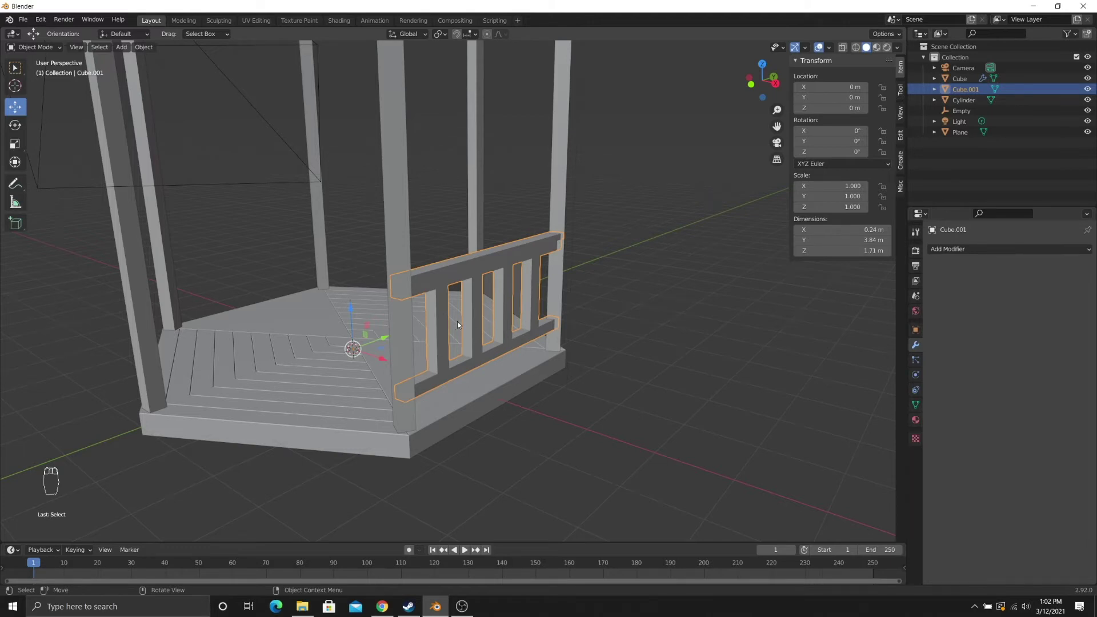
middle_drag(457, 322, 363, 342)
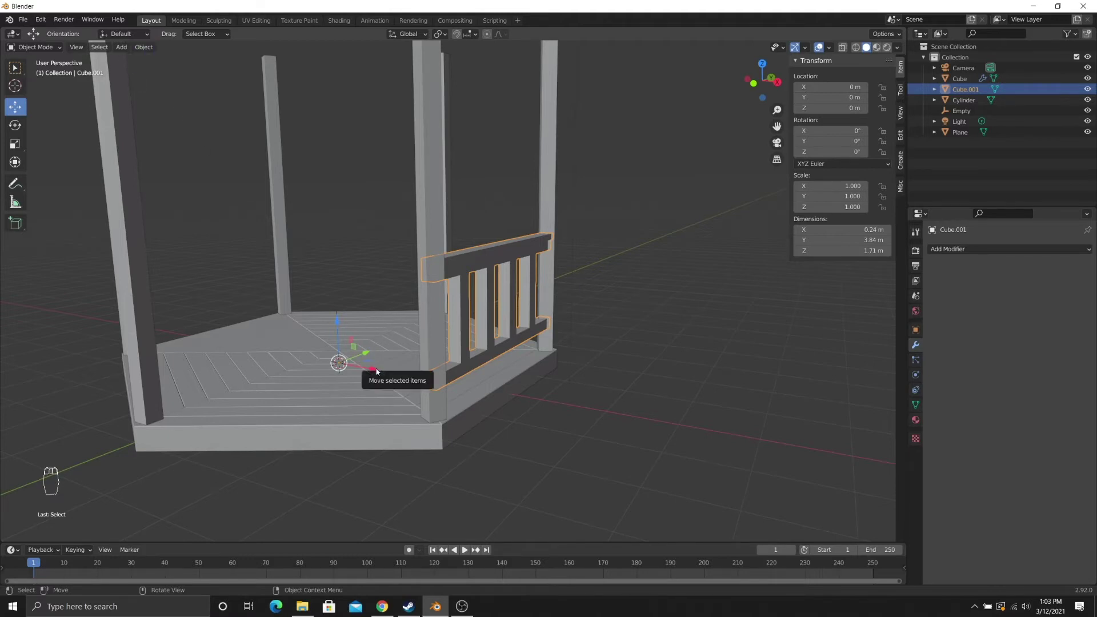
click(144, 48)
mouse_move(160, 74)
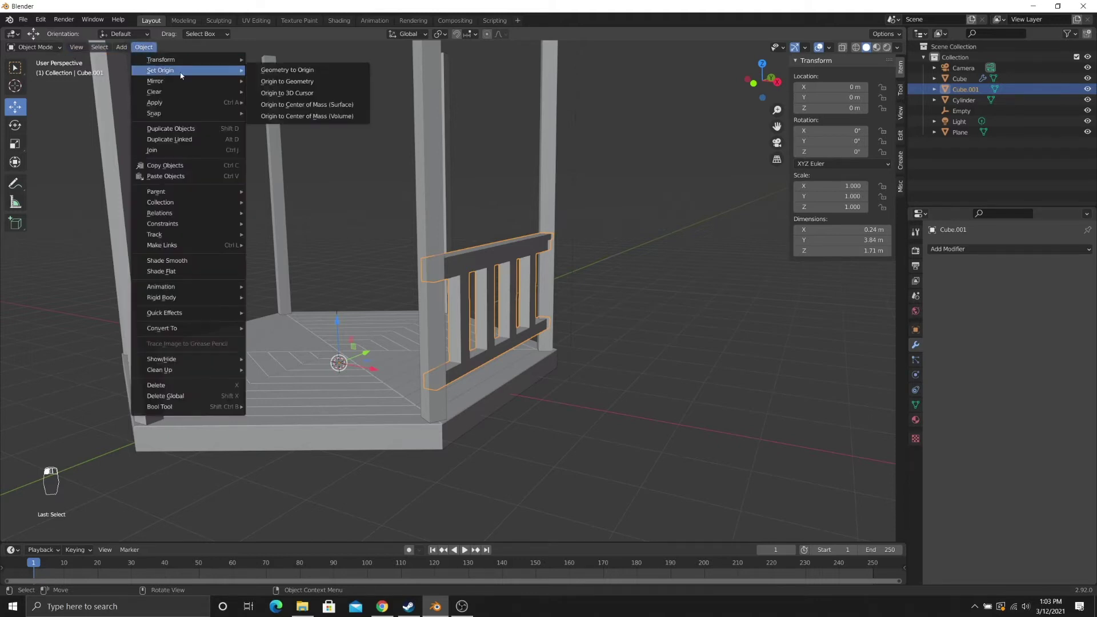
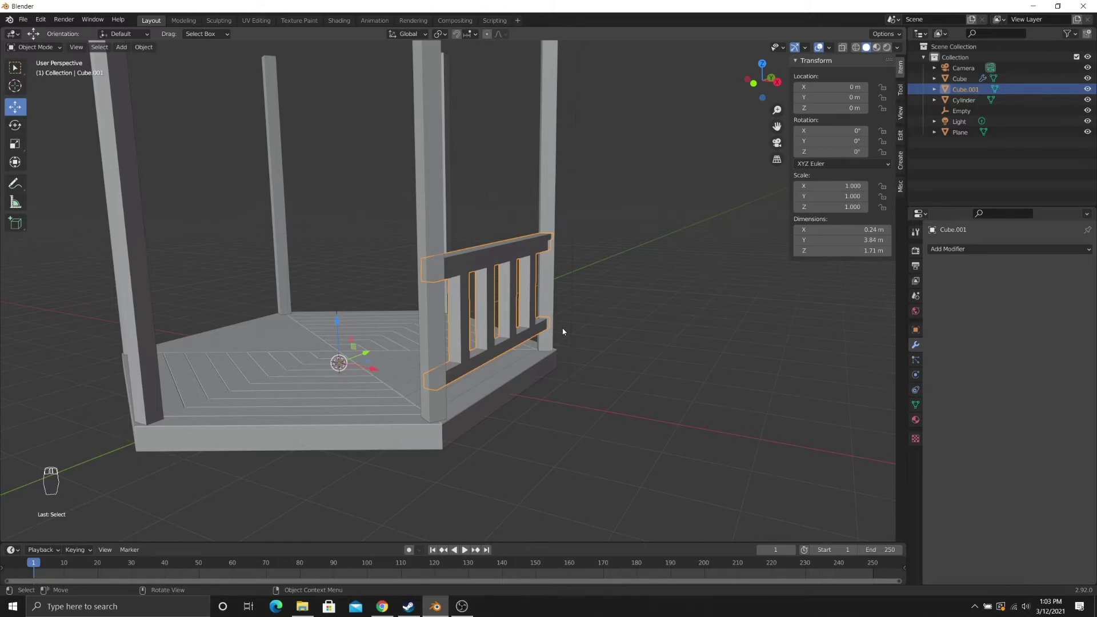
middle_drag(562, 332, 402, 263)
click(239, 335)
middle_drag(239, 335, 407, 297)
- Add an Array modifier to the railing panel with Relative Offset off and Object Offset on, using Empty as the offset object
click(493, 253)
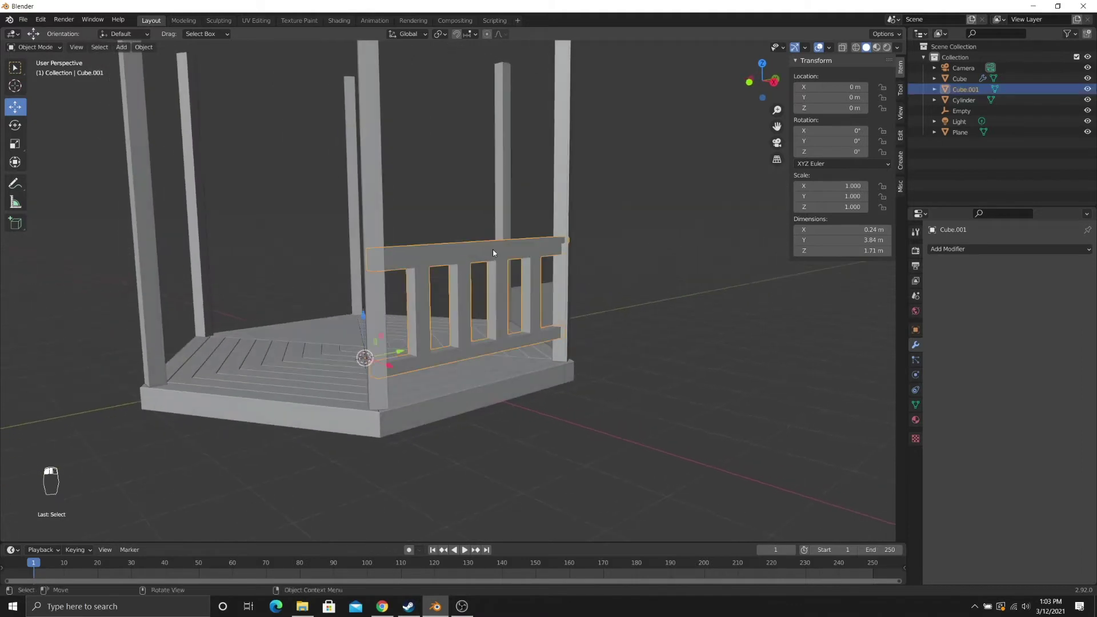
click(964, 251)
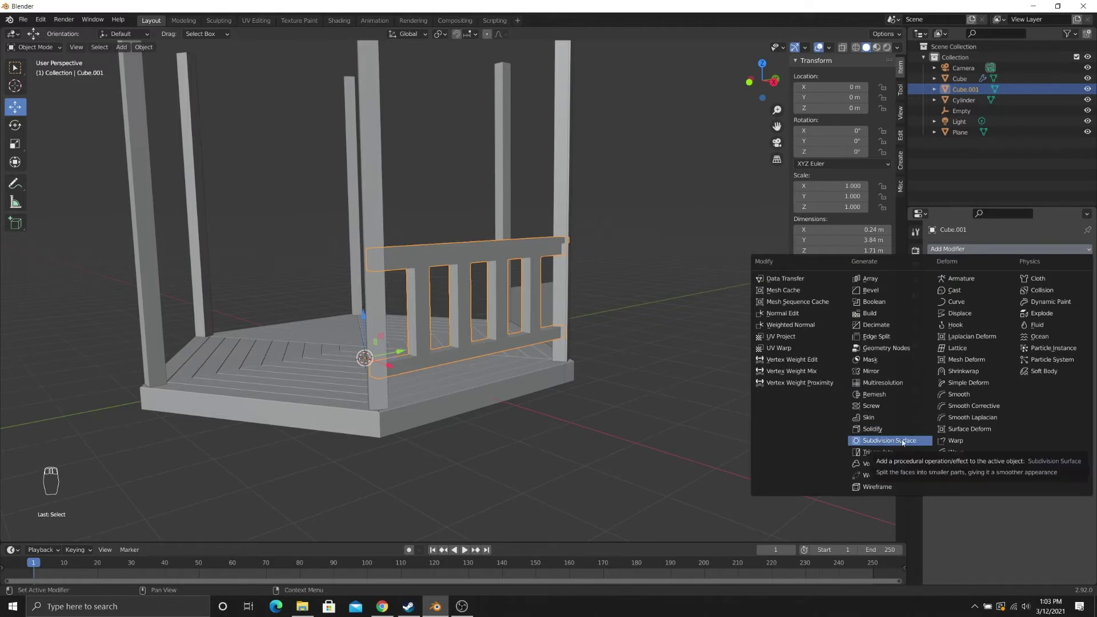
click(883, 280)
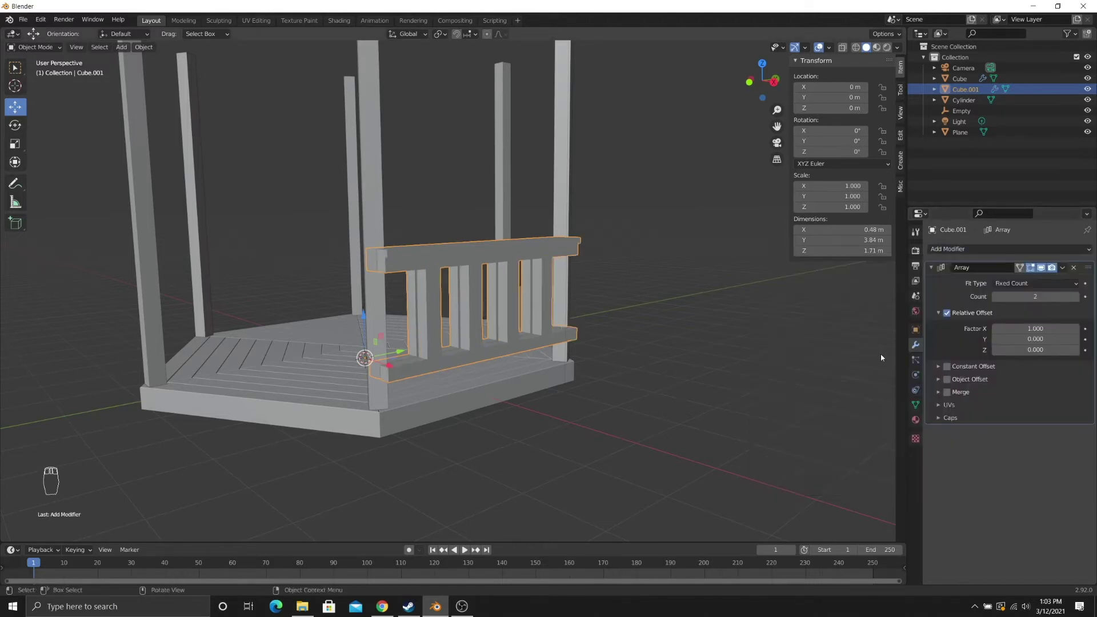
click(947, 313)
click(939, 379)
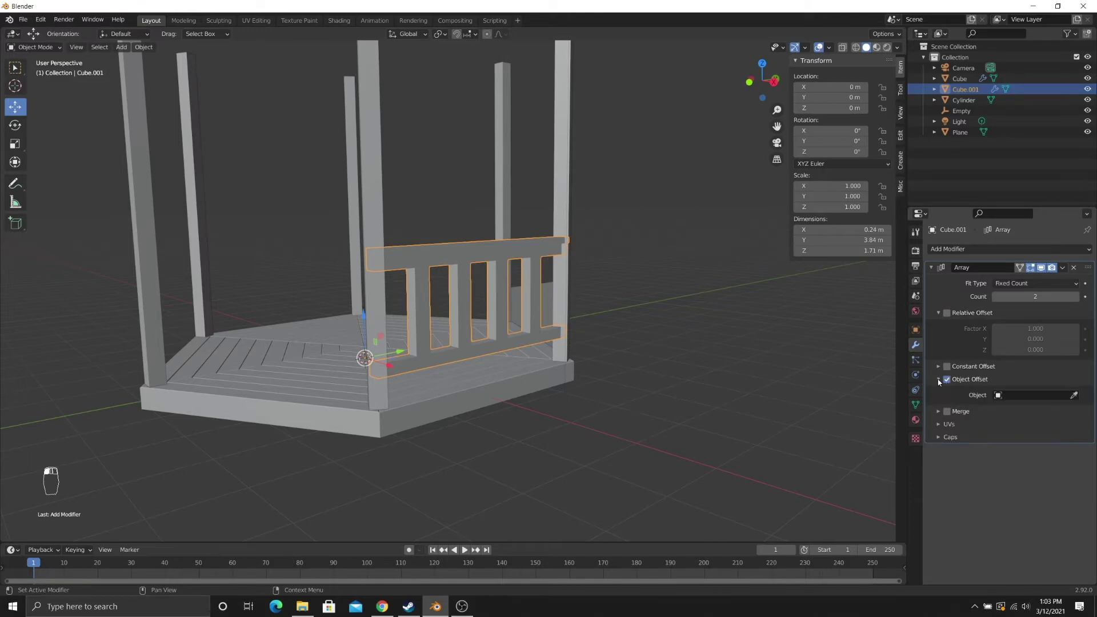
click(1023, 396)
click(1005, 443)
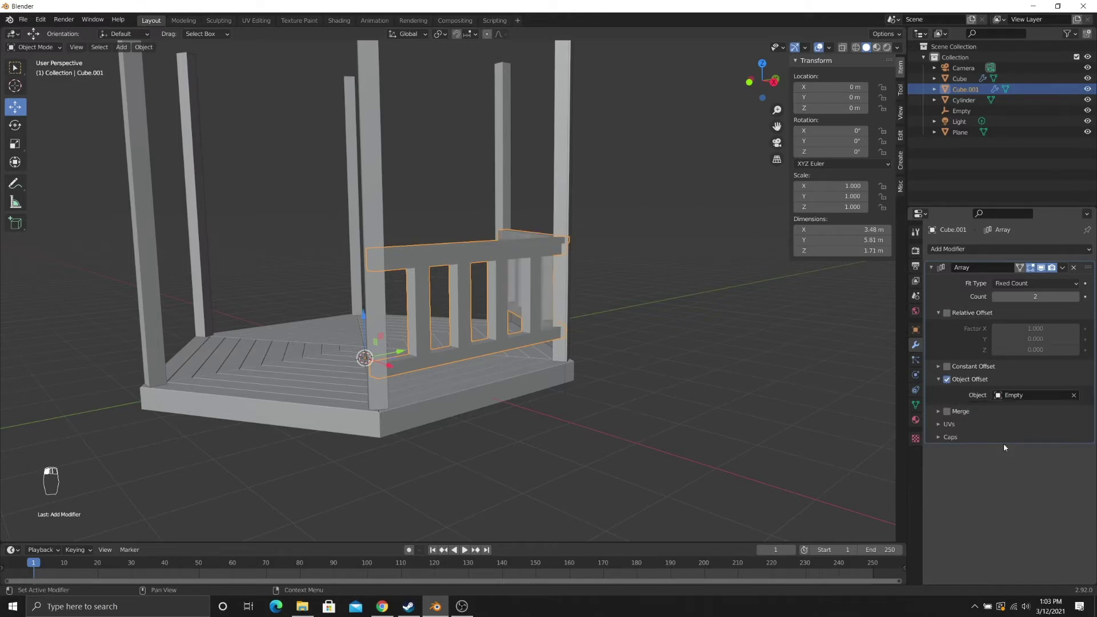
- Set the railing array's count to 5 and deselect the railing
middle_drag(532, 292, 611, 309)
drag(1036, 297, 1067, 297)
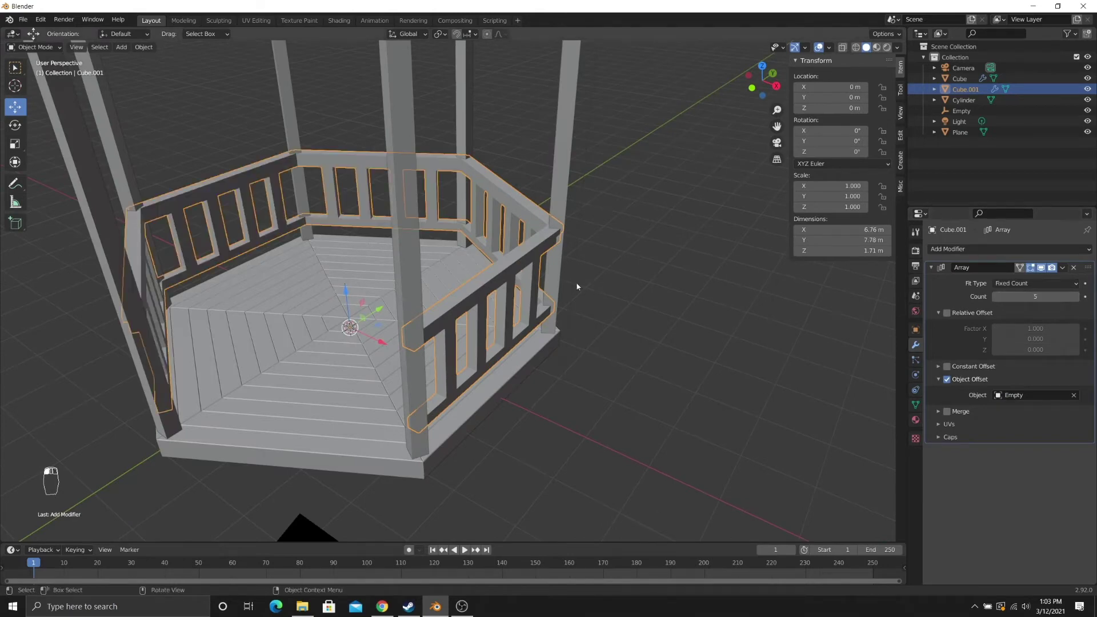
scroll(577, 286, down, 4)
middle_drag(449, 305, 485, 360)
click(576, 275)
- Switch to rendered shading, examine the gazebo's upper structure in the reference image, and return to solid shading
scroll(499, 375, up, 4)
shift+middle_drag(486, 360, 504, 342)
key(z)
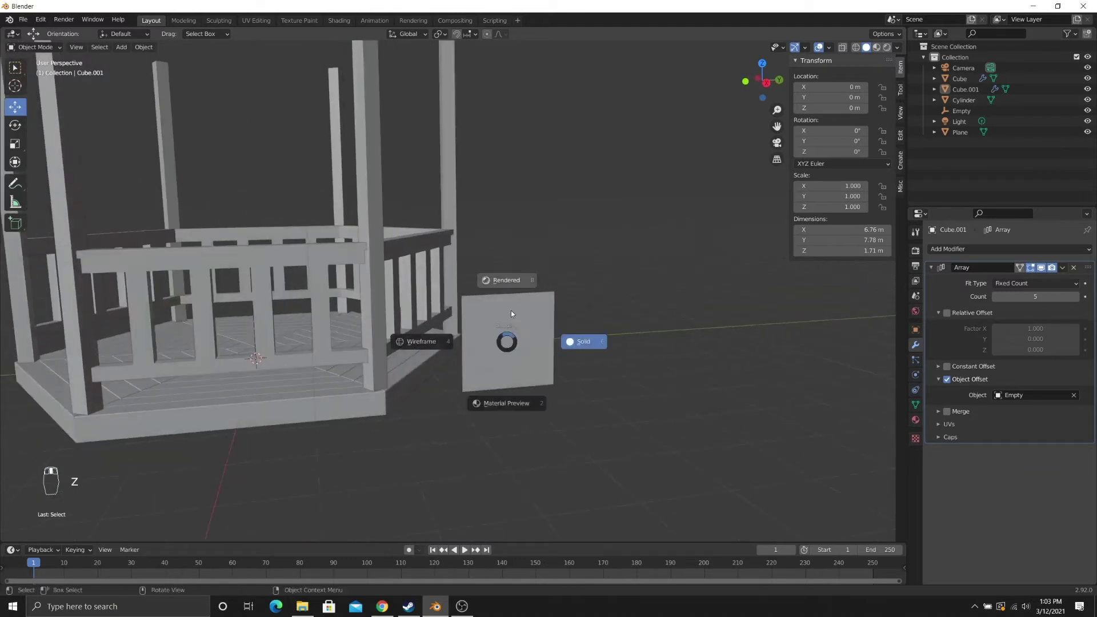
click(507, 290)
scroll(525, 387, up, 2)
shift+middle_drag(552, 404, 470, 310)
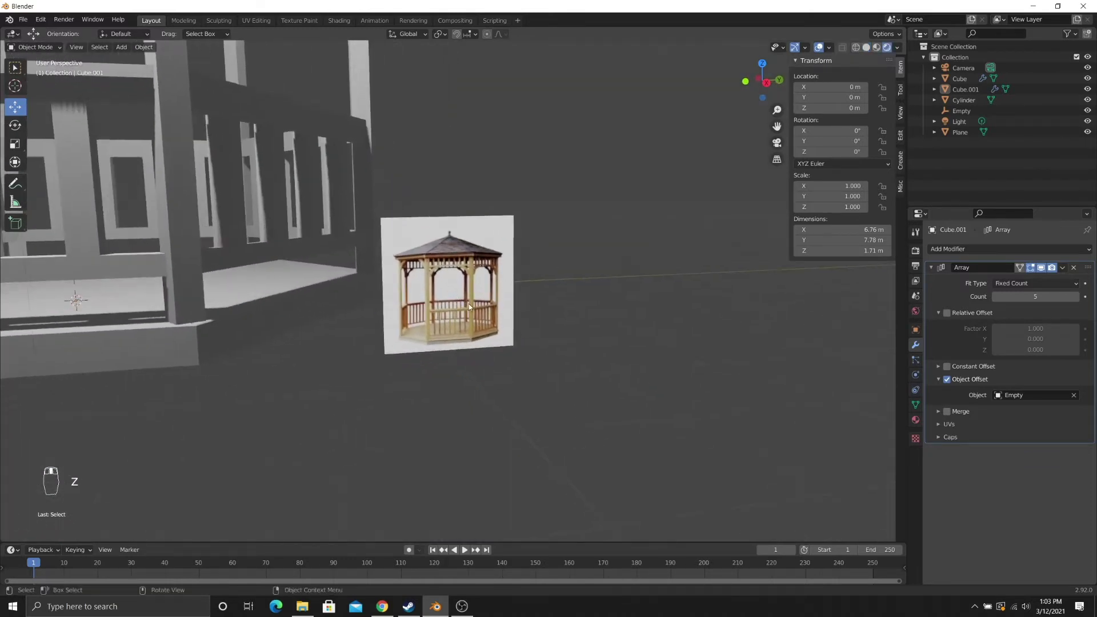
scroll(467, 302, up, 4)
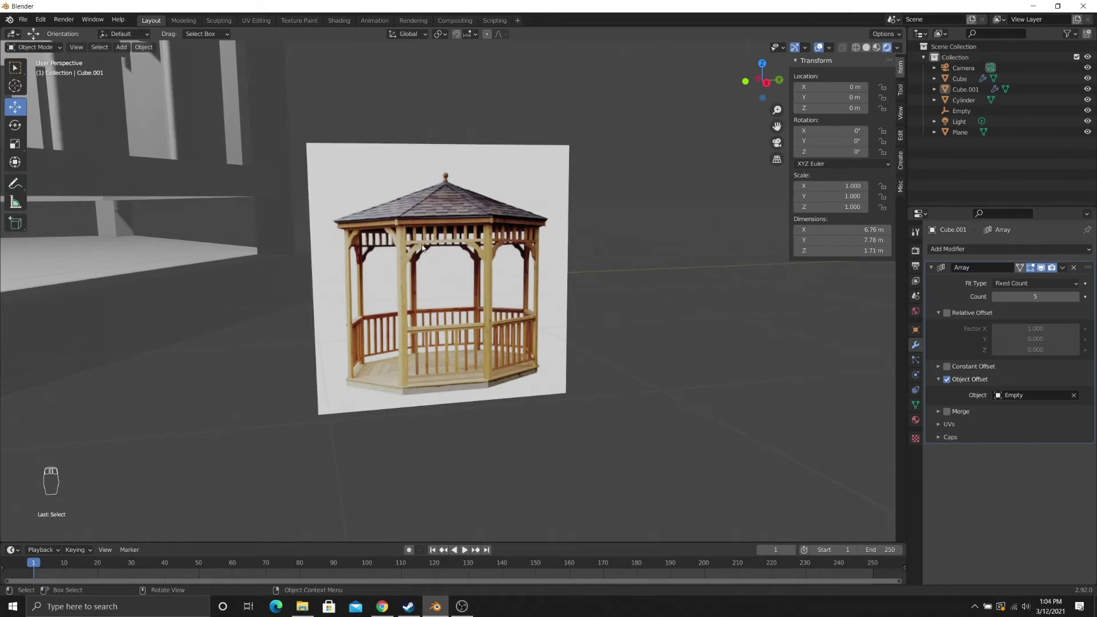
scroll(474, 252, down, 3)
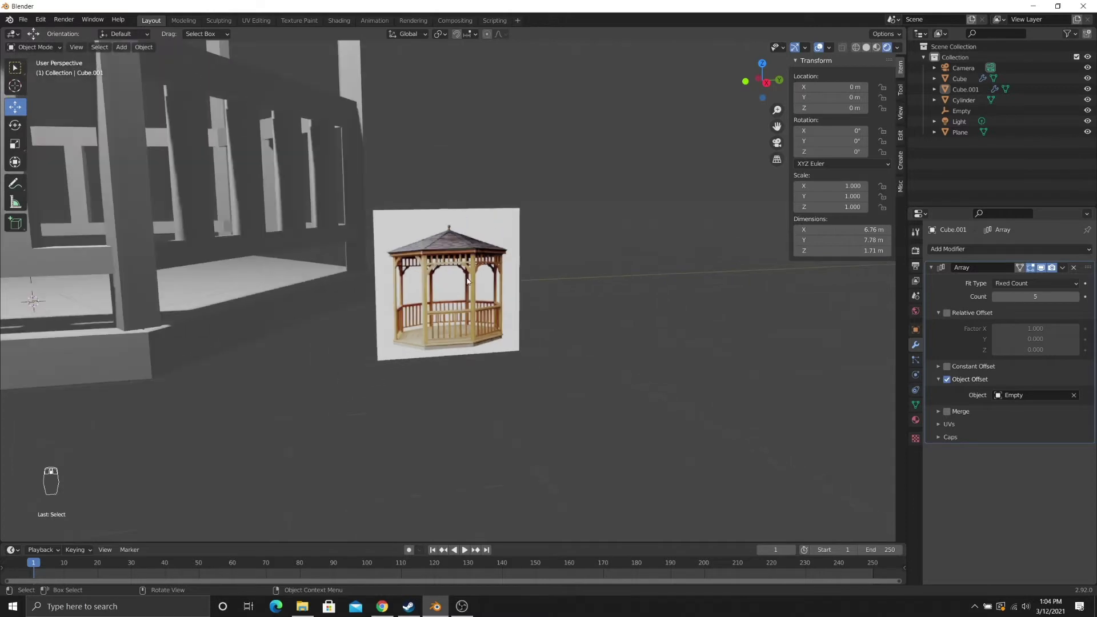
scroll(457, 259, up, 3)
scroll(441, 268, down, 9)
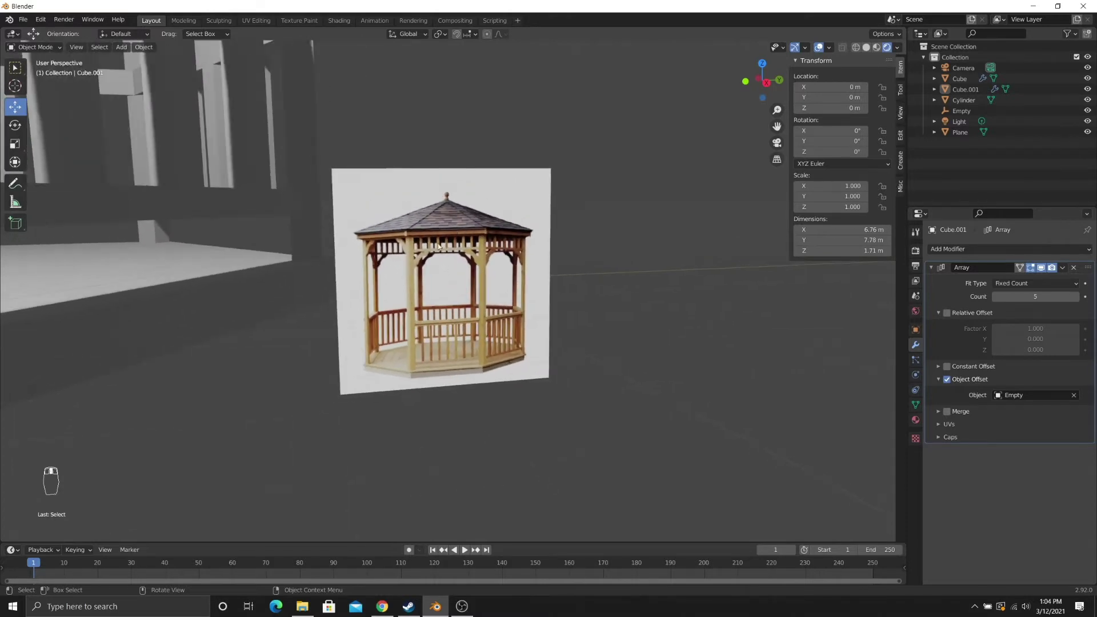
mouse_move(300, 262)
middle_down()
mouse_move(346, 265)
mouse_move(427, 306)
middle_up()
scroll(431, 305, up, 5)
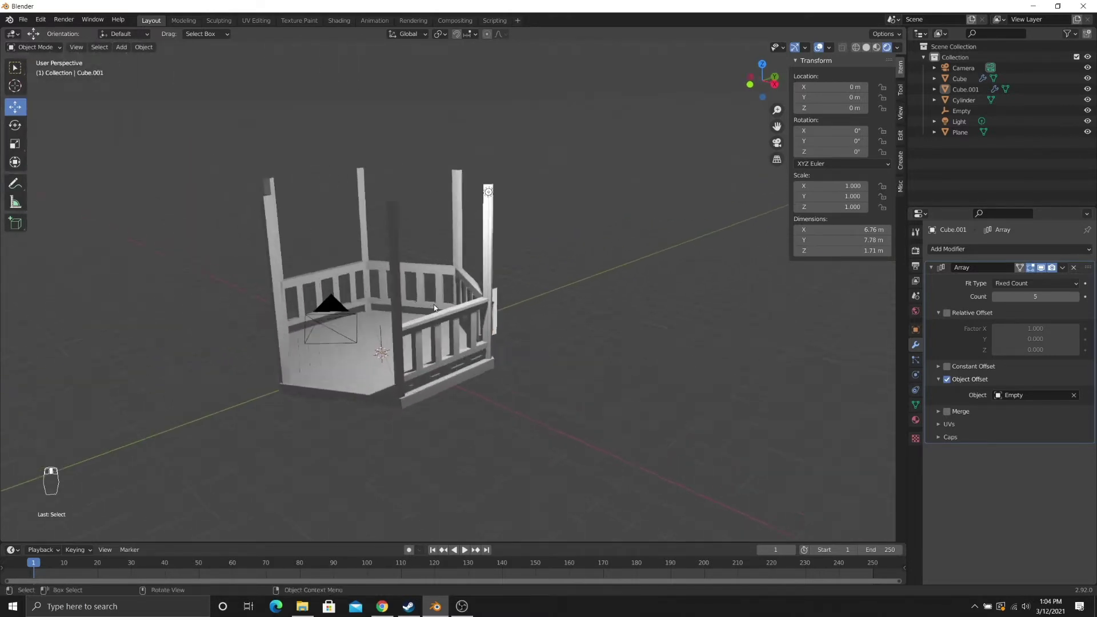
key(z)
click(503, 305)
scroll(391, 243, down, 4)
shift+middle_drag(390, 242, 441, 290)
scroll(442, 289, up, 4)
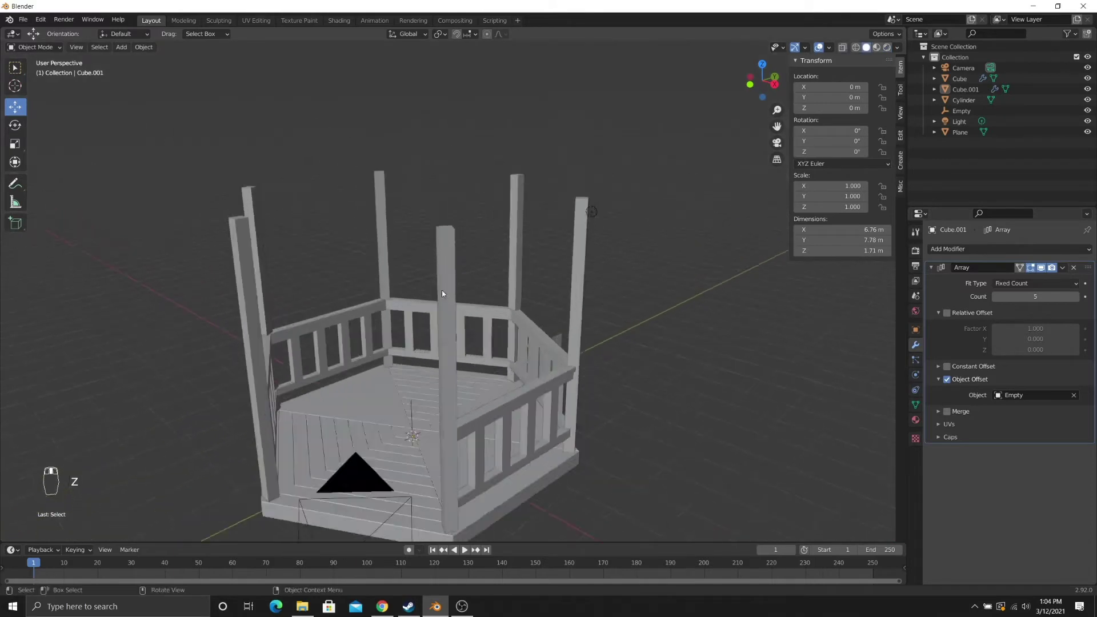
- Raise the top face of the corner posts along Z to an overall height of about 6.78 m and leave edit mode
click(434, 263)
scroll(434, 263, down, 4)
mouse_move(445, 246)
middle_down()
mouse_move(448, 219)
mouse_move(454, 255)
middle_up()
key(Tab)
scroll(371, 255, up, 3)
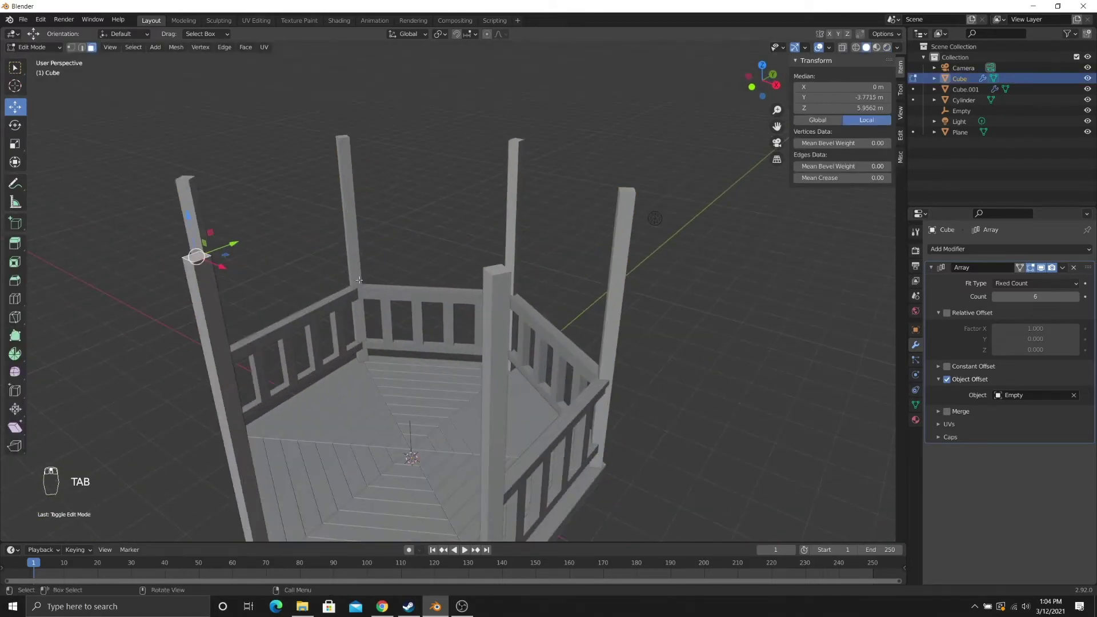
key(Tab)
middle_drag(301, 268, 345, 222)
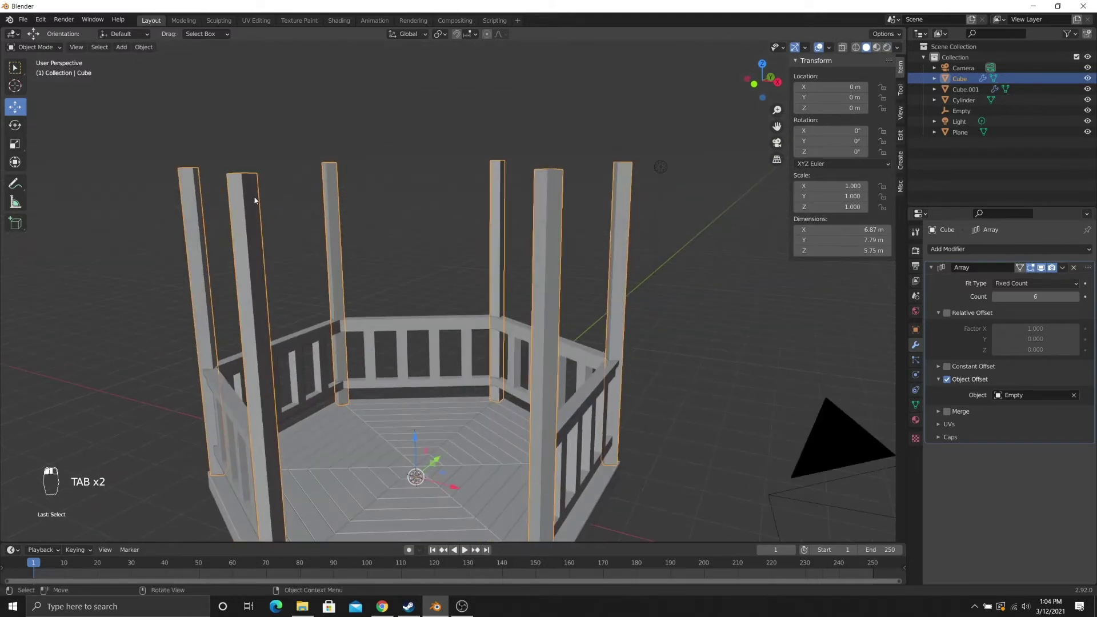
key(Tab)
middle_drag(251, 196, 280, 224)
drag(280, 224, 279, 135)
middle_drag(279, 135, 376, 286)
key(Tab)
scroll(355, 240, down, 5)
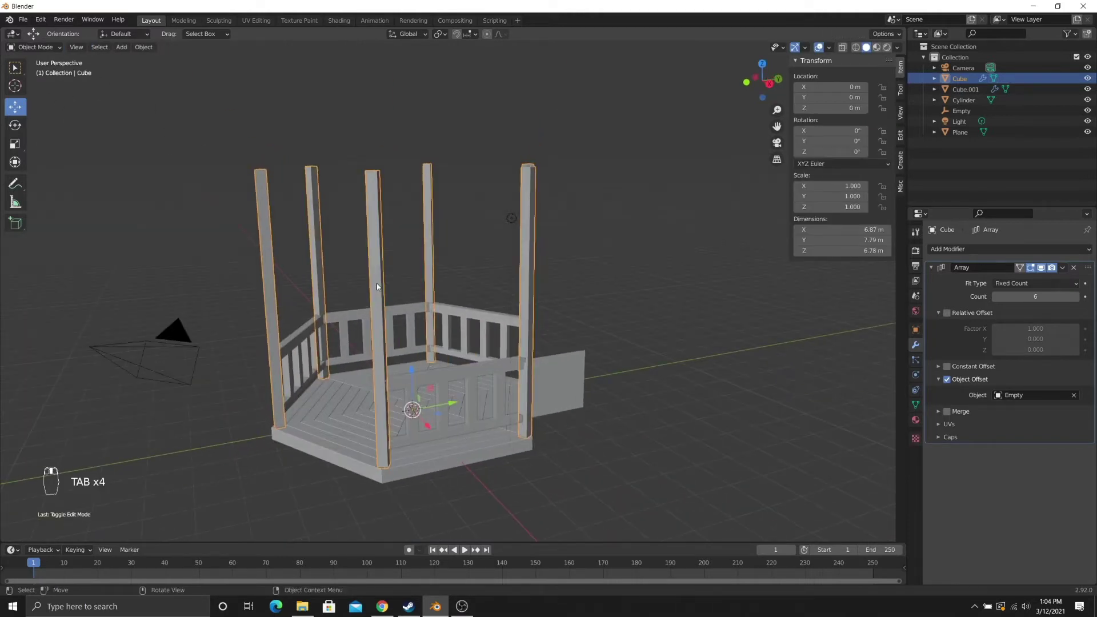
- Try to duplicate the railing in object mode and move the copy about 4.415 m up along Z
click(460, 371)
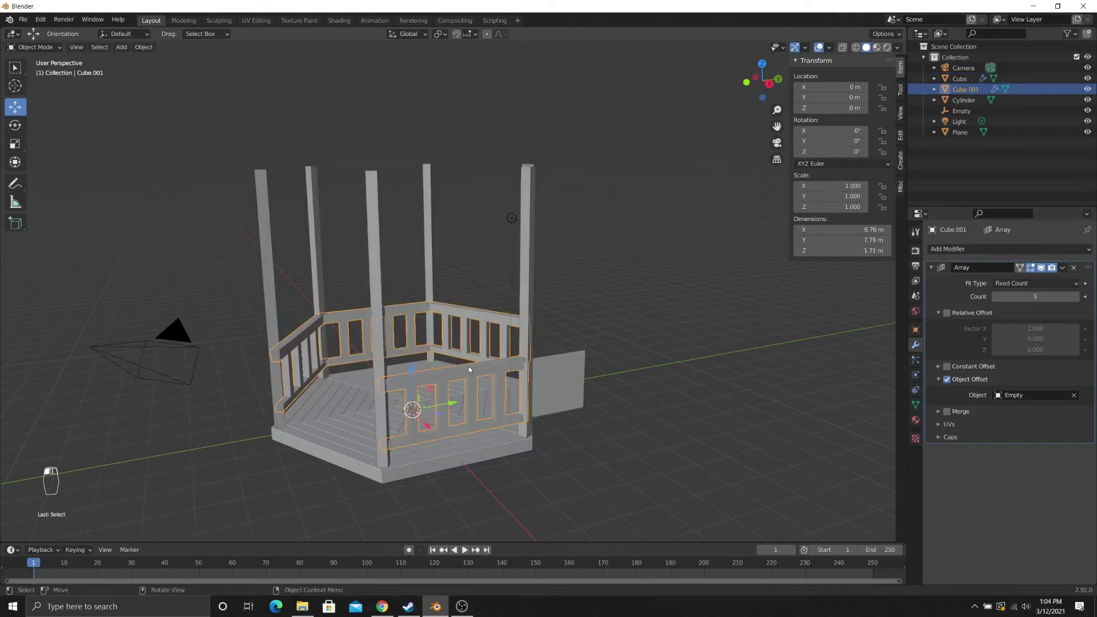
middle_drag(469, 365, 459, 345)
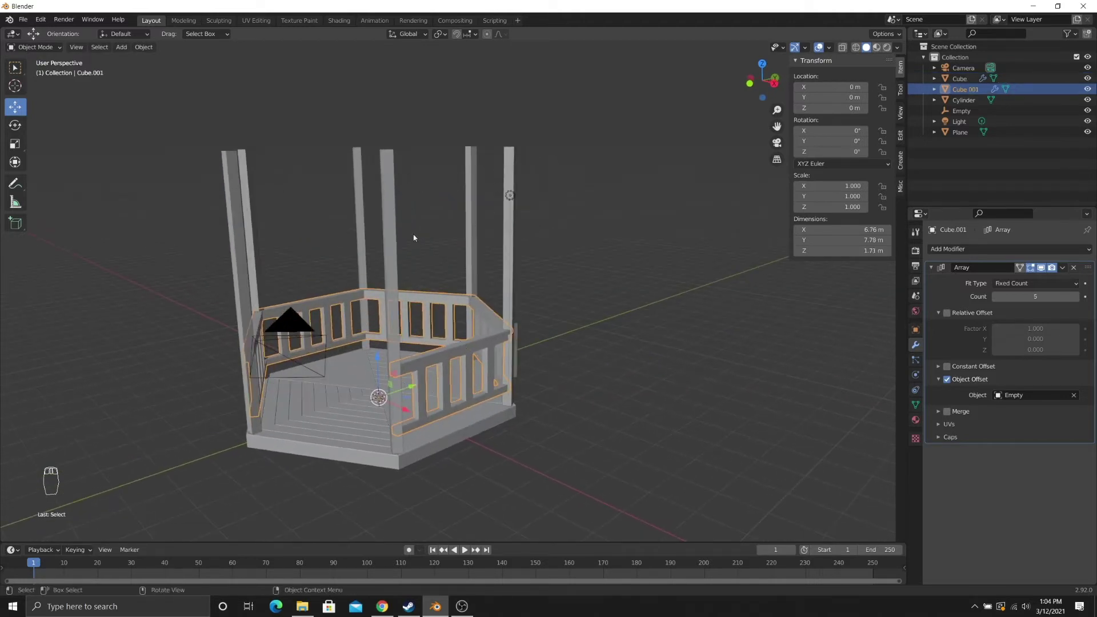
middle_drag(414, 237, 440, 256)
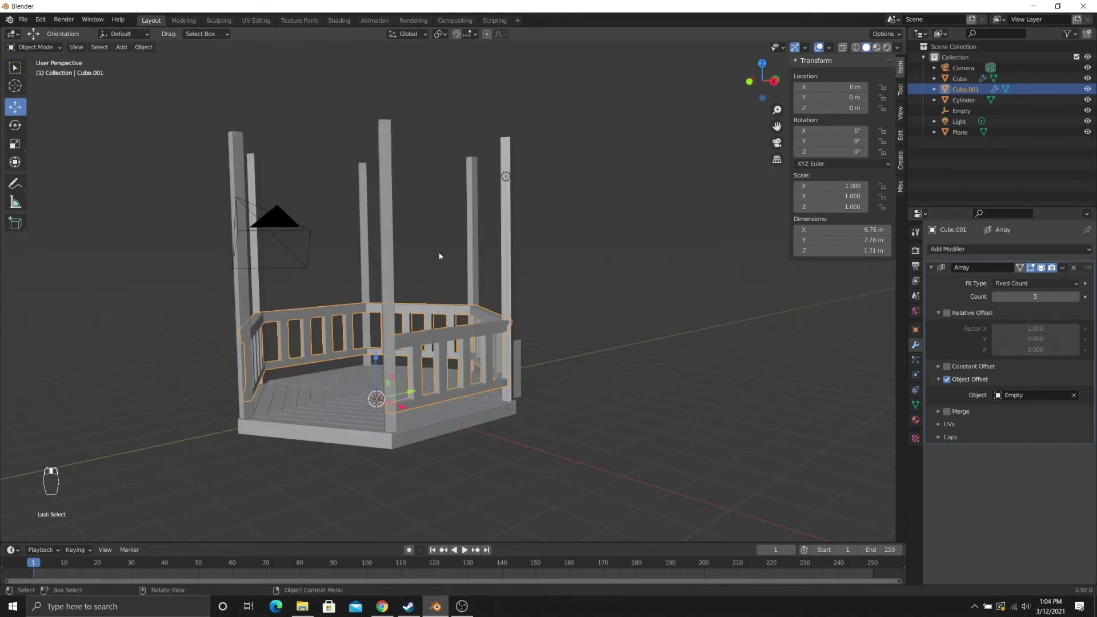
key(shift+d)
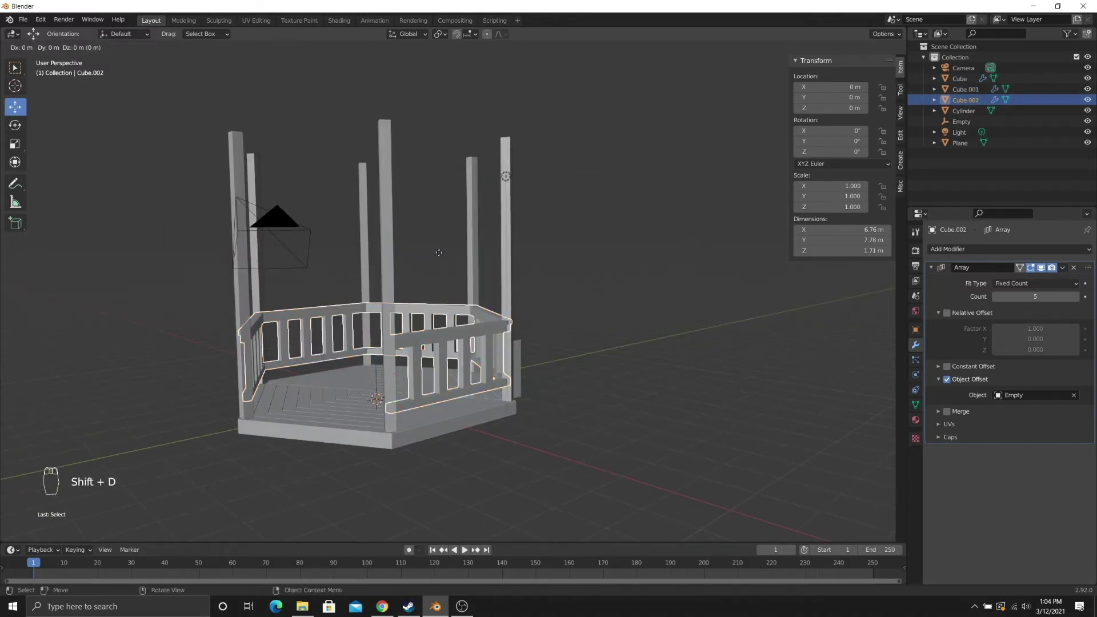
key(z)
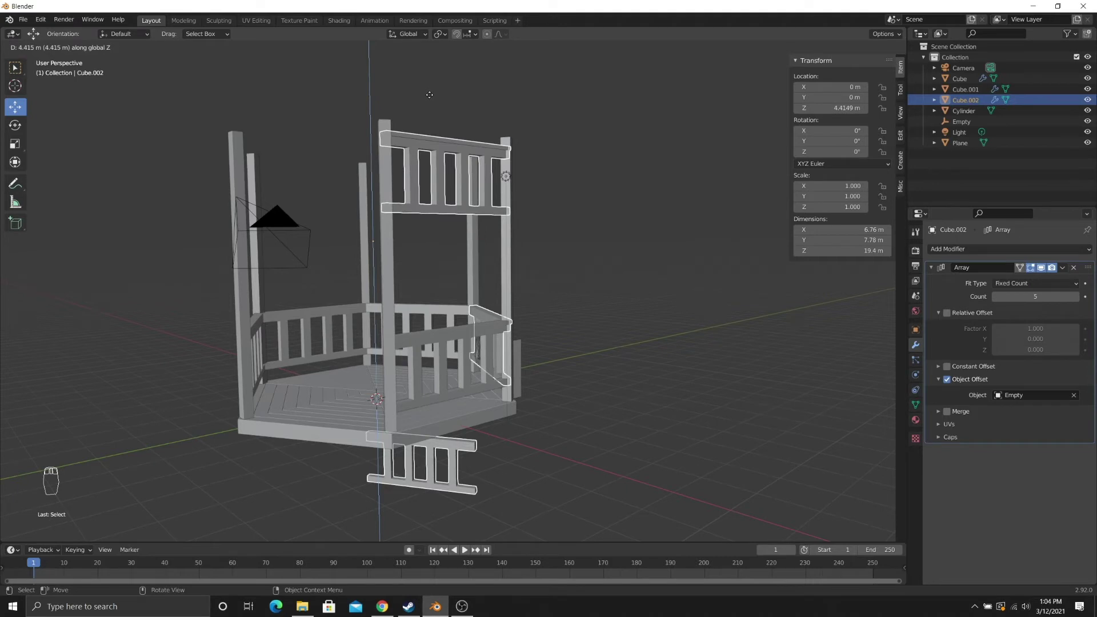
click(430, 95)
scroll(400, 257, down, 5)
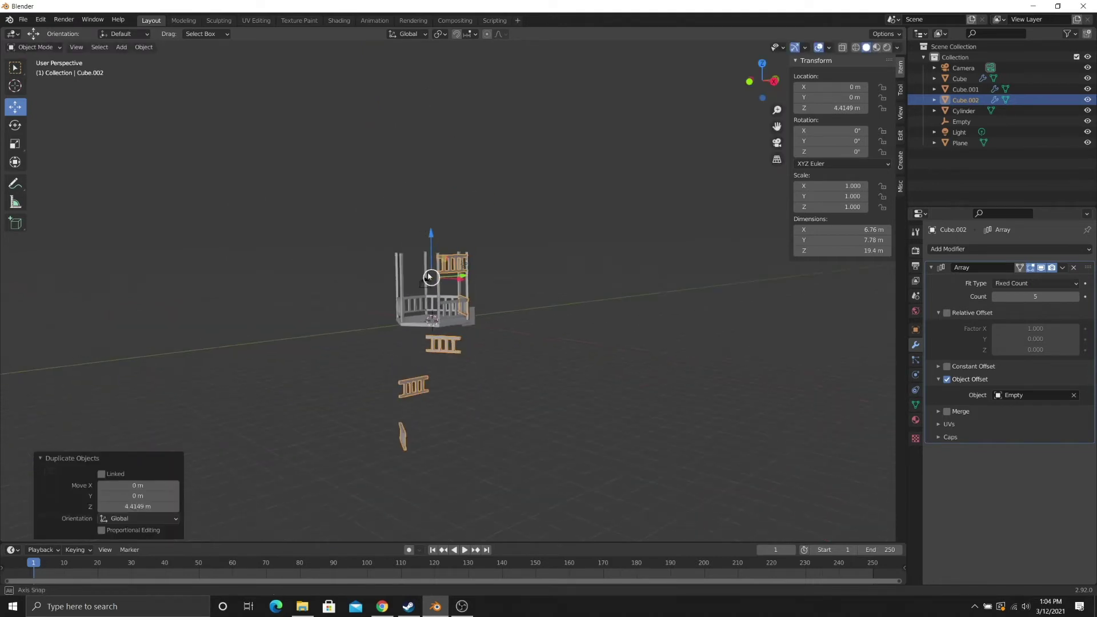
scroll(375, 262, up, 4)
key(ctrl+z)
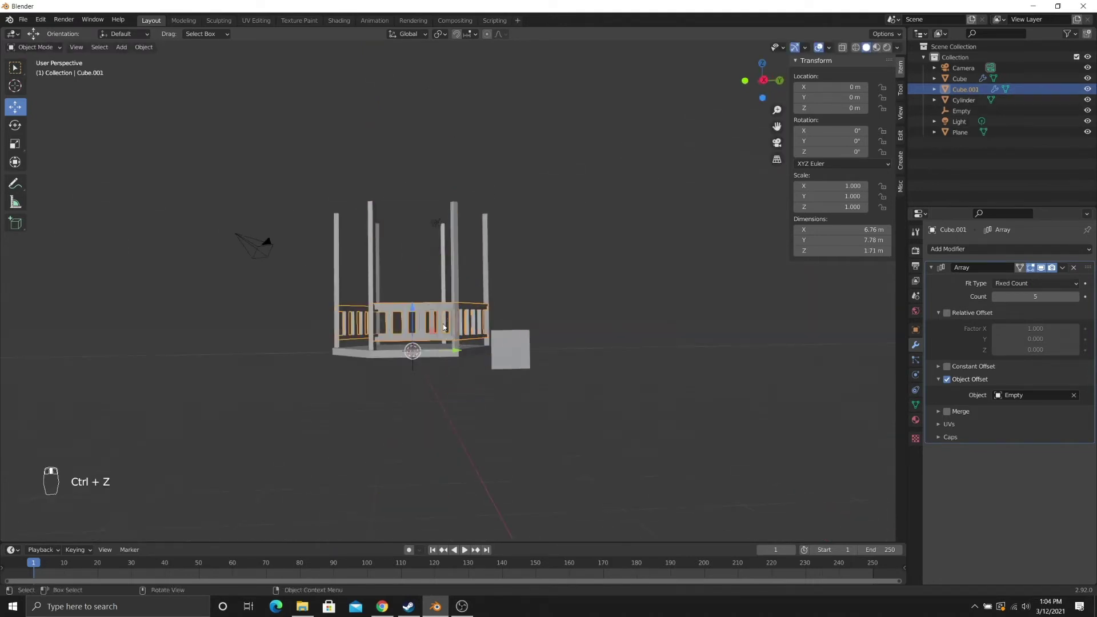
middle_drag(376, 262, 484, 335)
key(ctrl+z)
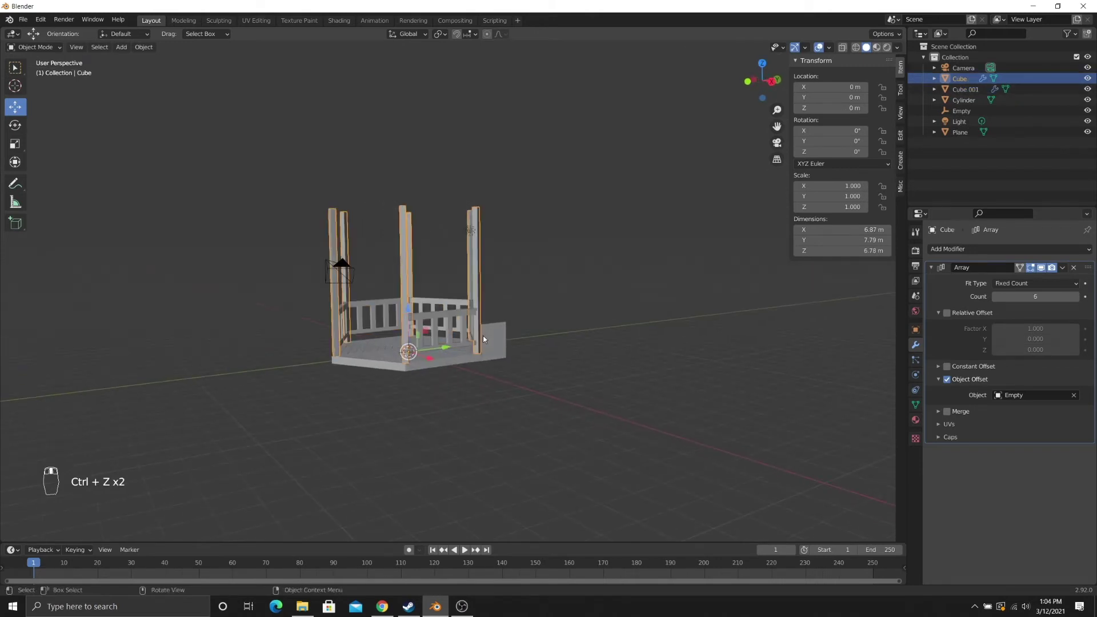
- Try to move the whole railing object slightly upward along Z
scroll(482, 335, up, 4)
click(459, 343)
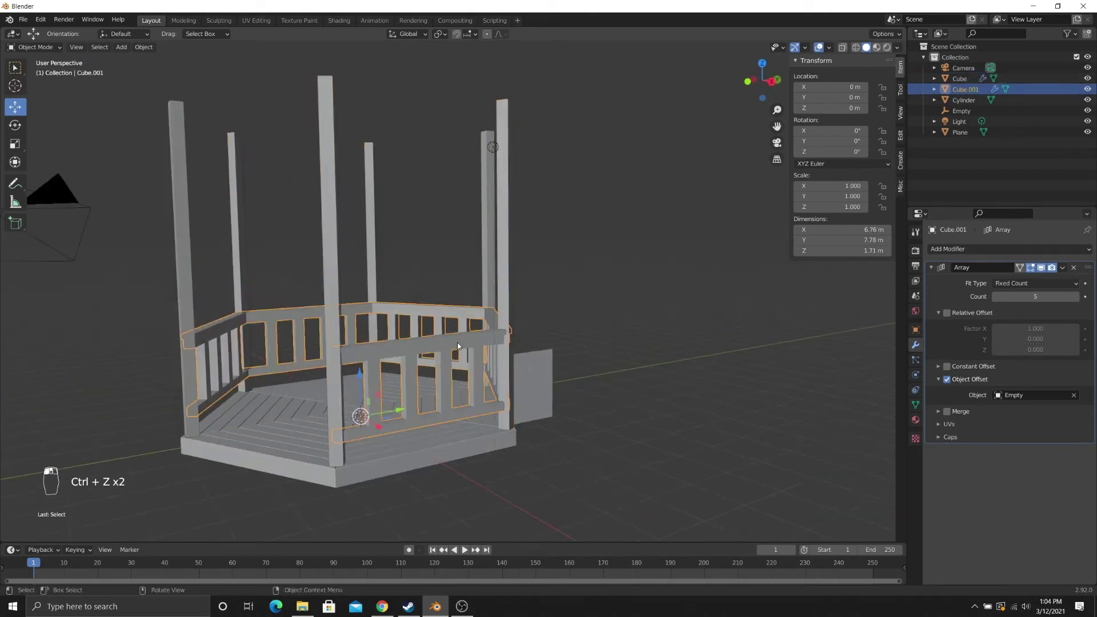
middle_drag(457, 342, 485, 344)
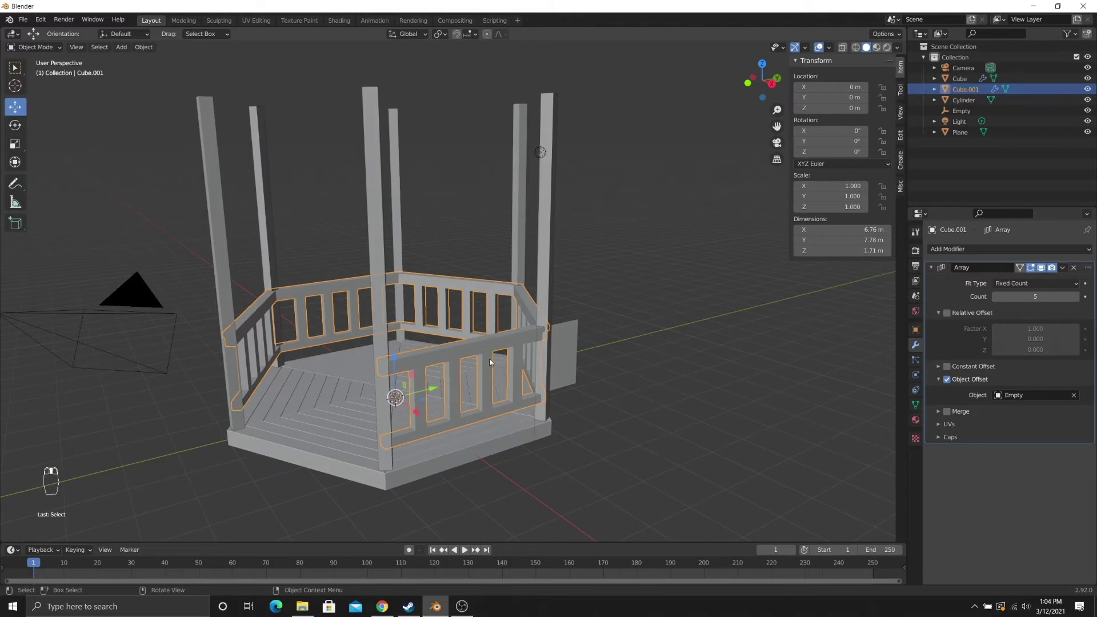
middle_drag(430, 384, 434, 365)
drag(395, 353, 395, 349)
key(ctrl+z)
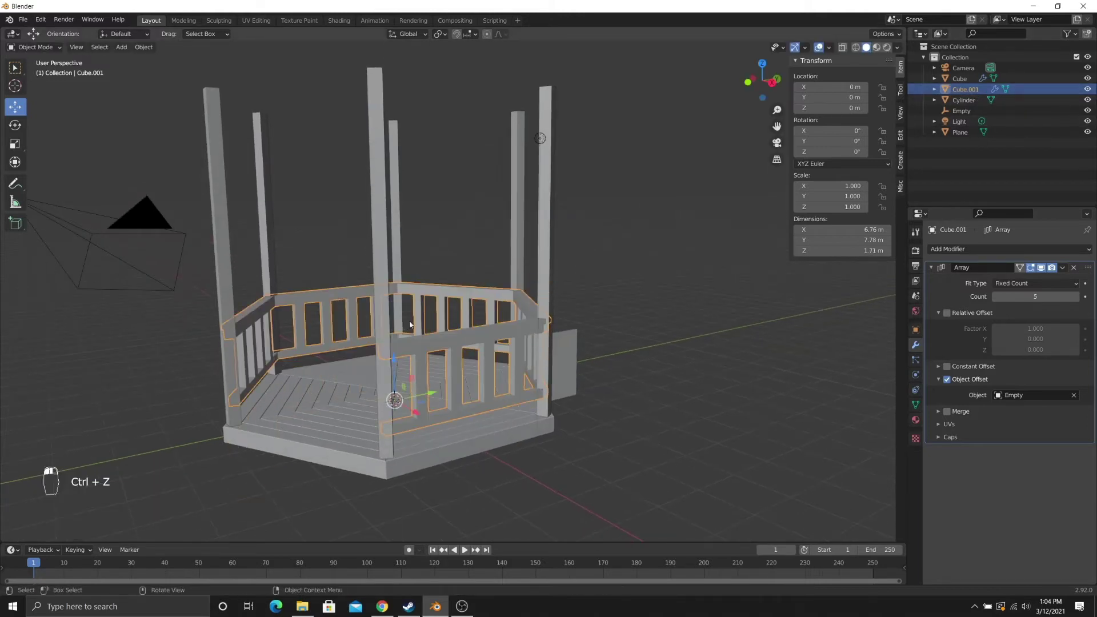
- Duplicate the railing object in place without moving the copy
click(461, 291)
click(463, 291)
key(shift+d)
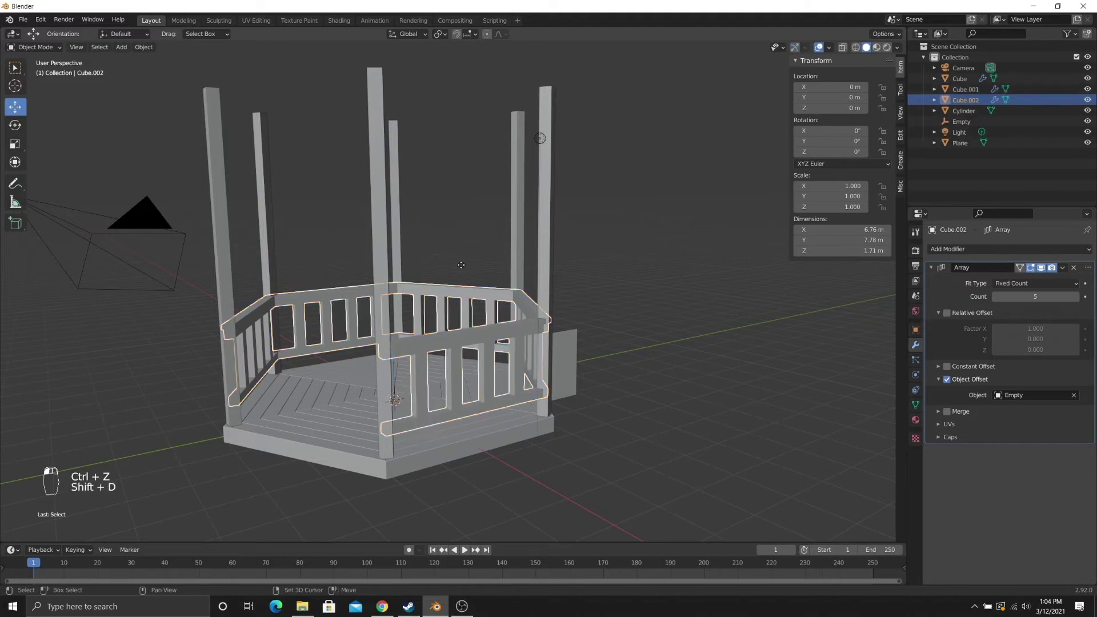
right_click(462, 267)
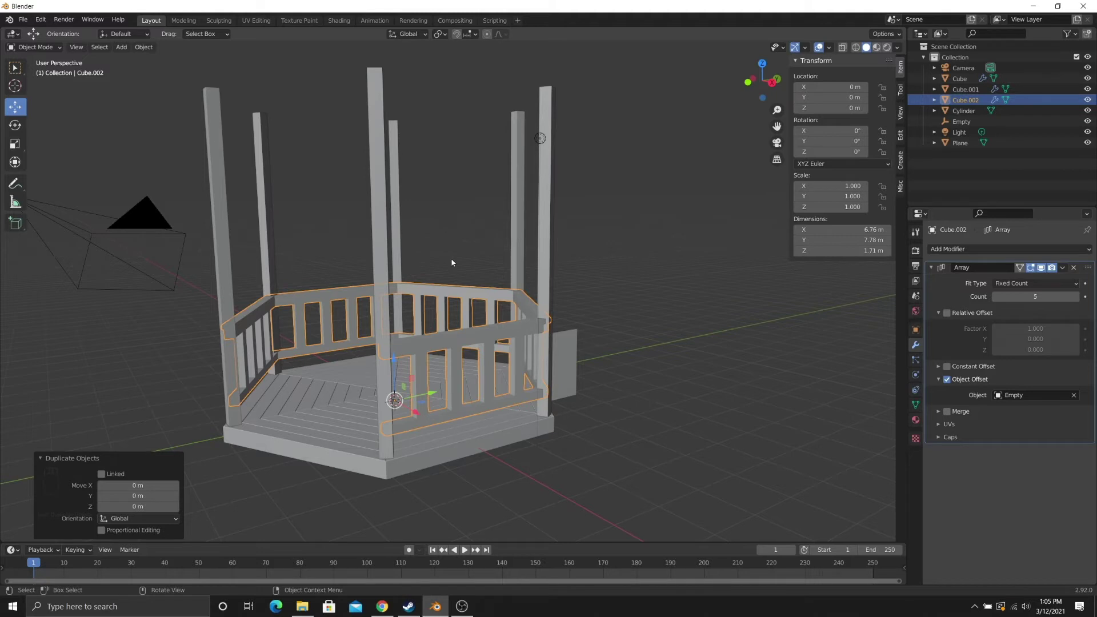
- Select the duplicate railing's entire mesh in edit mode, move it about 4.529 m up along Z, and leave edit mode
key(Tab)
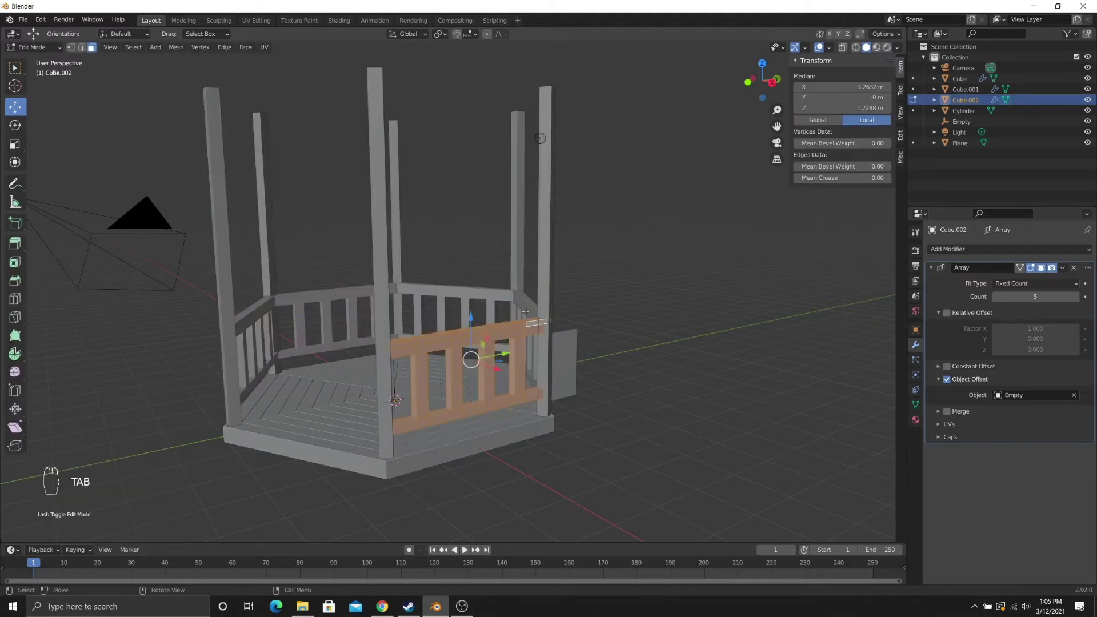
key(a)
key(a)
key(a)
key(a)
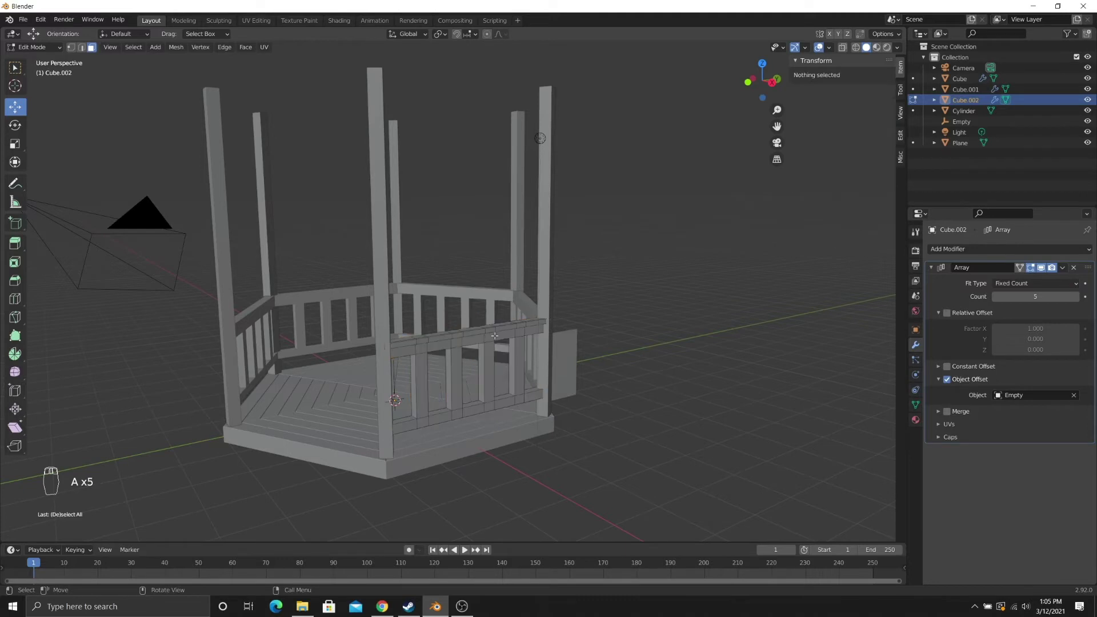
key(a)
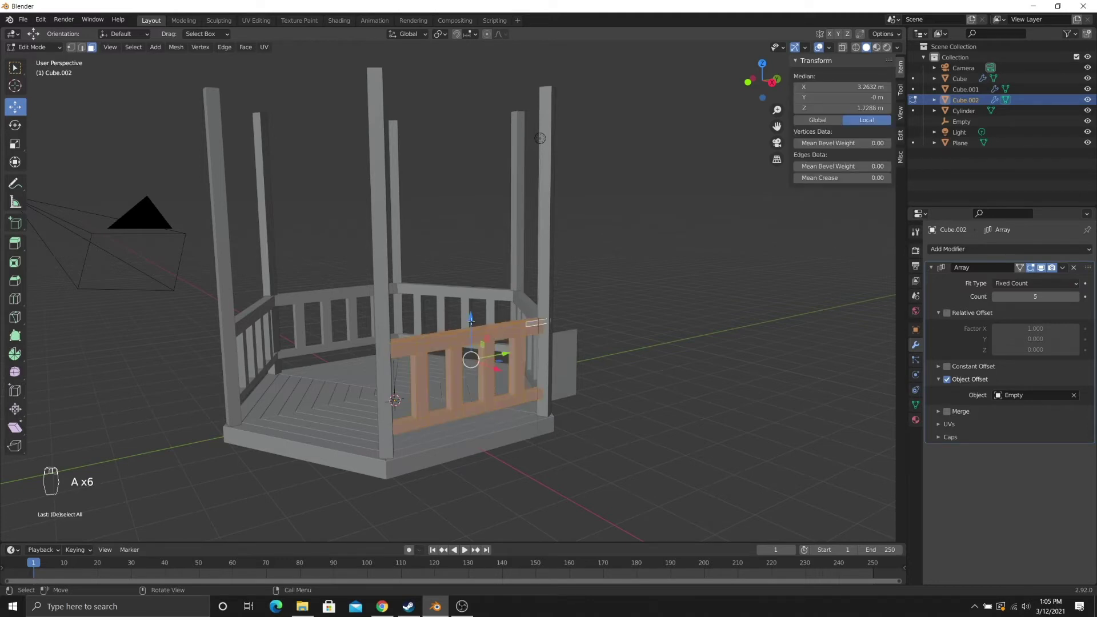
drag(470, 319, 453, 76)
middle_drag(452, 77, 471, 280)
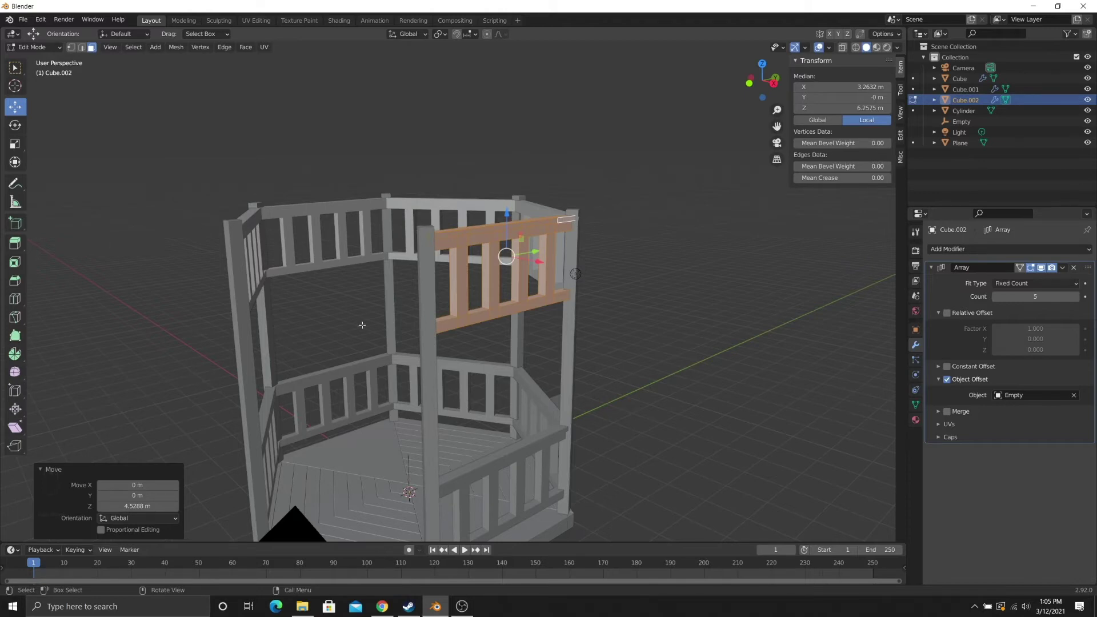
middle_drag(362, 325, 448, 386)
key(Tab)
scroll(416, 382, up, 2)
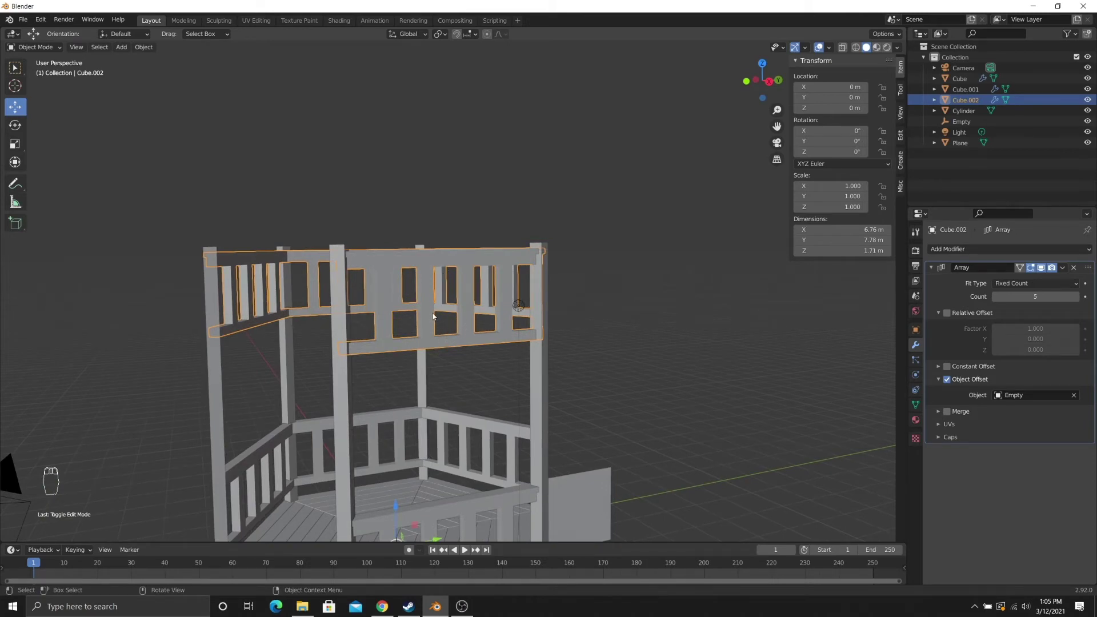
- Edit the upper railing panel in vertex mode and box-select the vertices of its lower rail
key(Tab)
scroll(426, 323, up, 4)
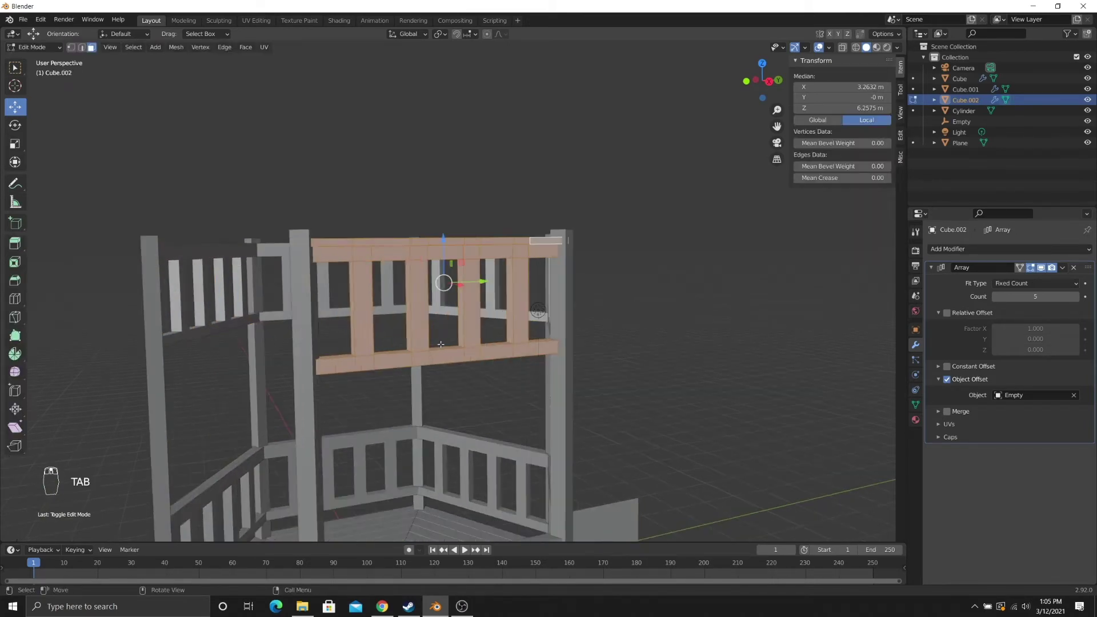
shift+middle_drag(421, 327, 440, 354)
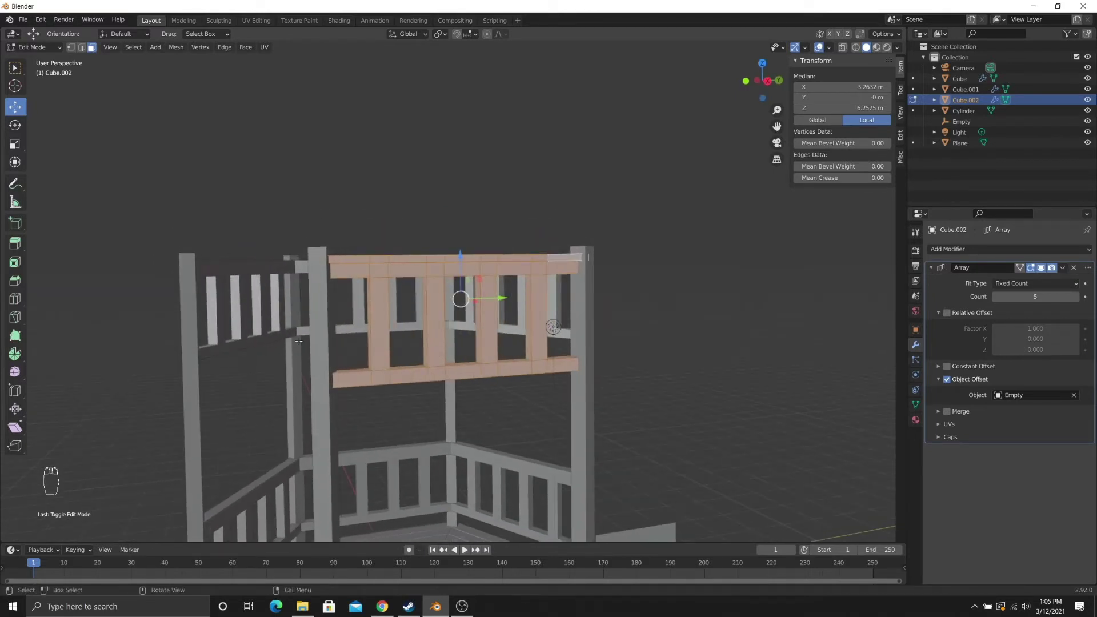
click(72, 48)
click(365, 363)
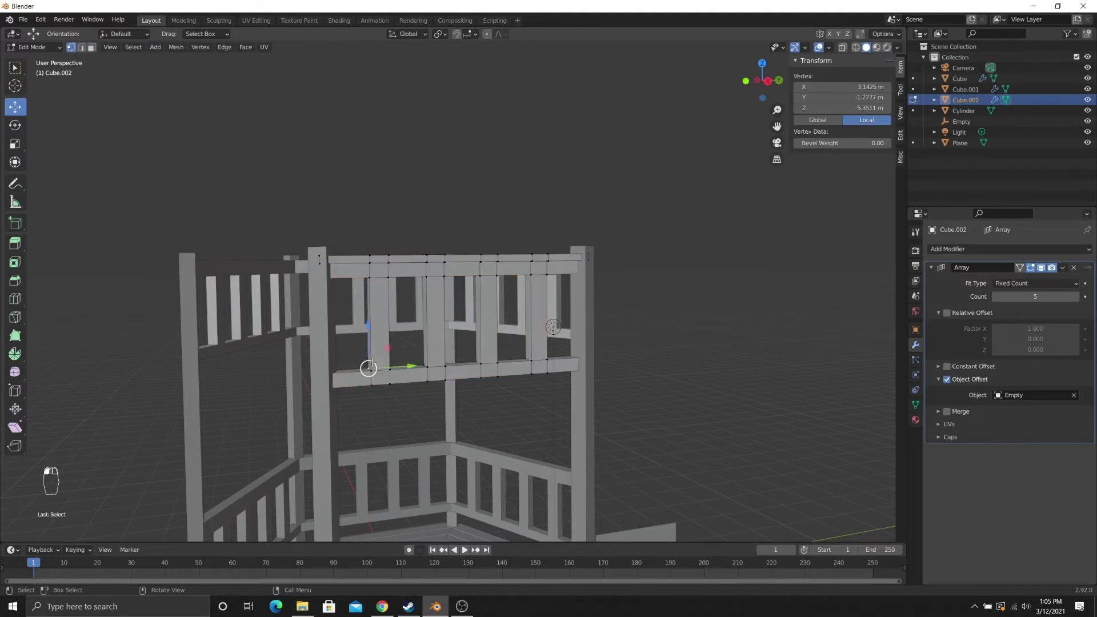
key(b)
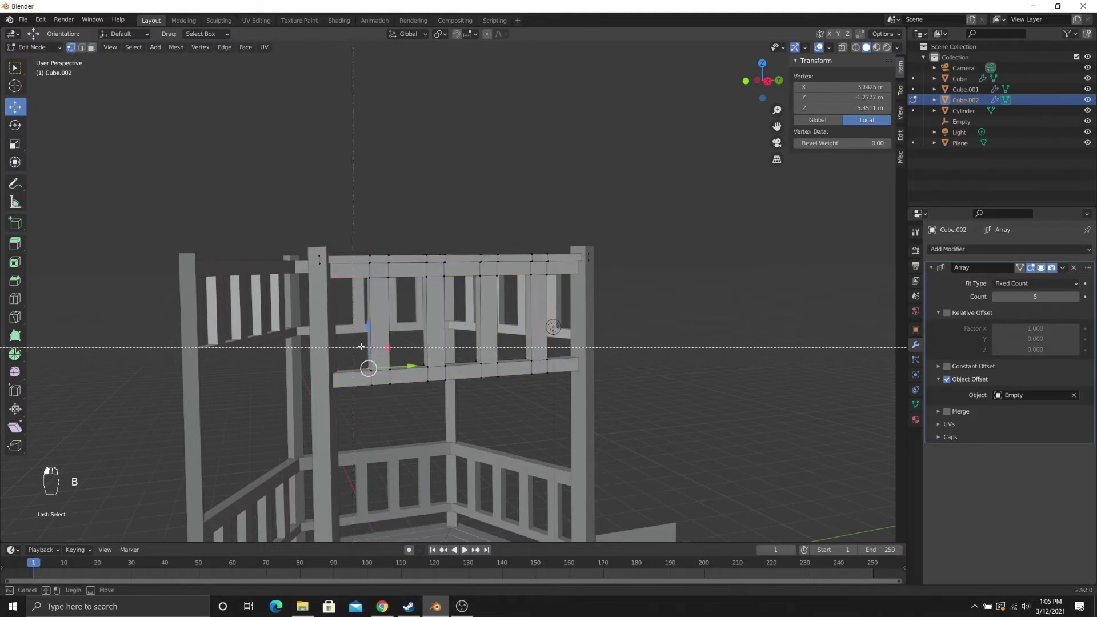
drag(308, 348, 636, 503)
mouse_move(637, 503)
middle_down()
mouse_move(607, 356)
mouse_move(540, 345)
mouse_move(500, 374)
middle_up()
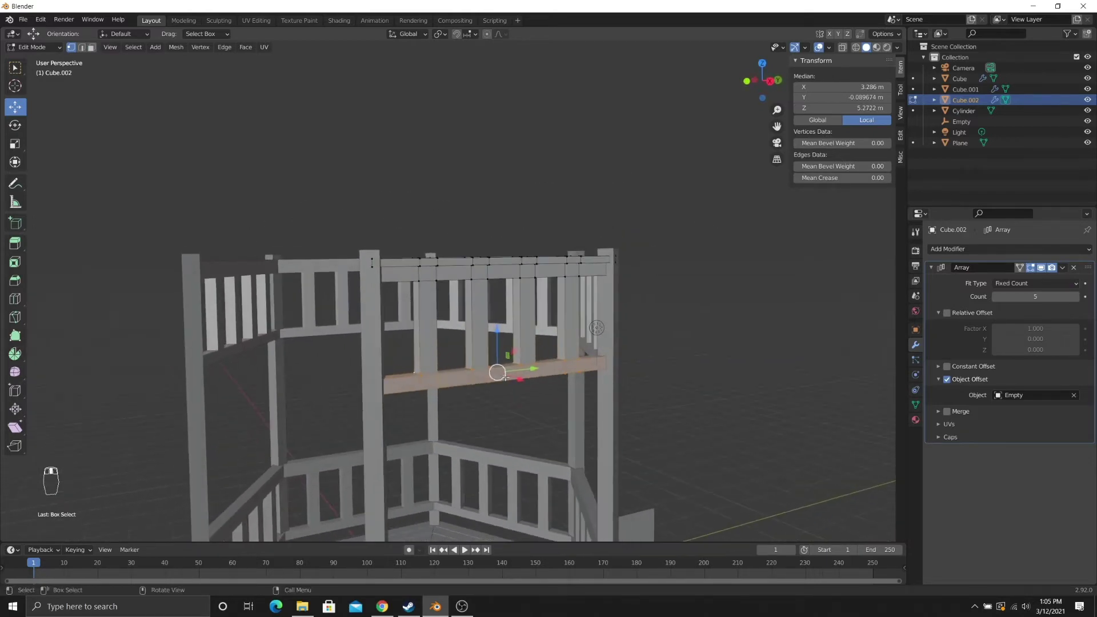
- Box-select the whole lower rail of the upper panel in wireframe, raise it along Z for a 1.16 m panel height, and leave edit mode
key(z)
click(417, 376)
middle_drag(419, 377, 401, 367)
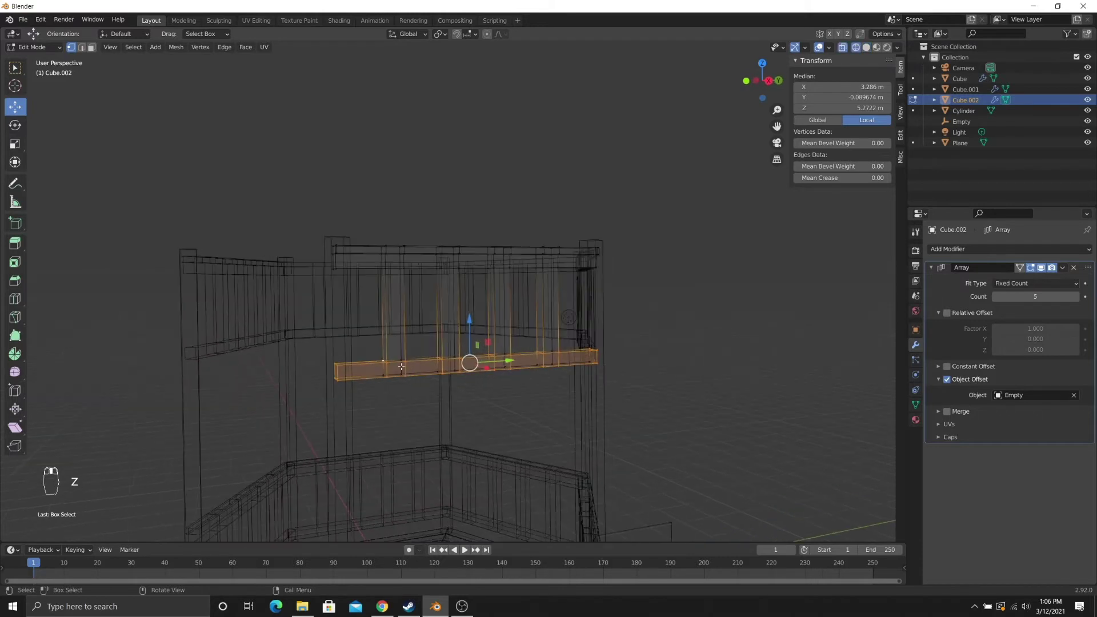
key(b)
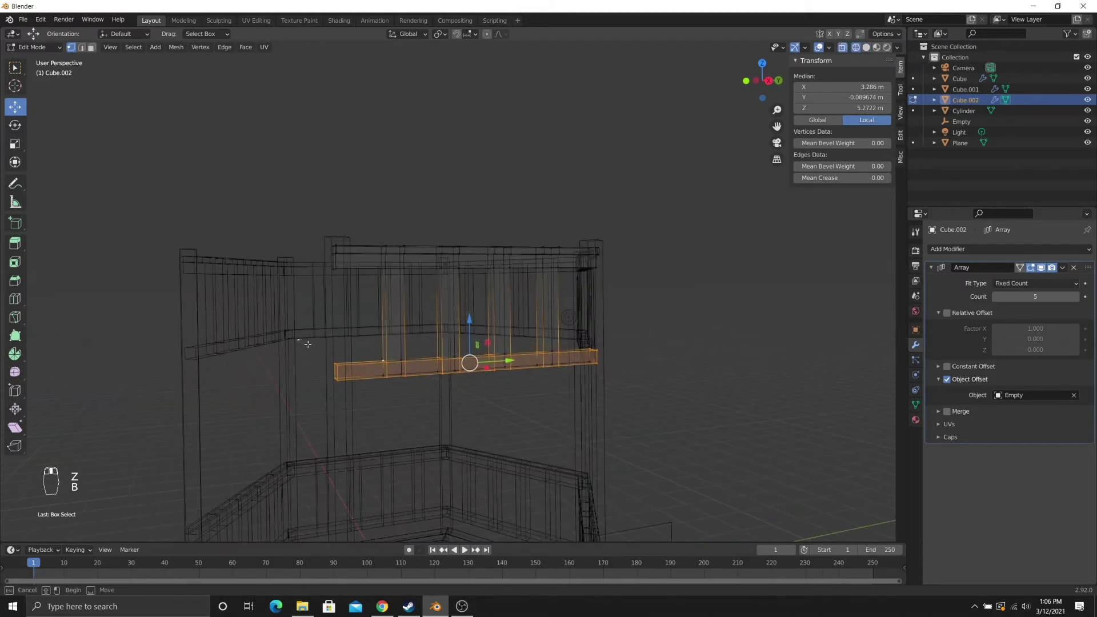
drag(296, 340, 663, 474)
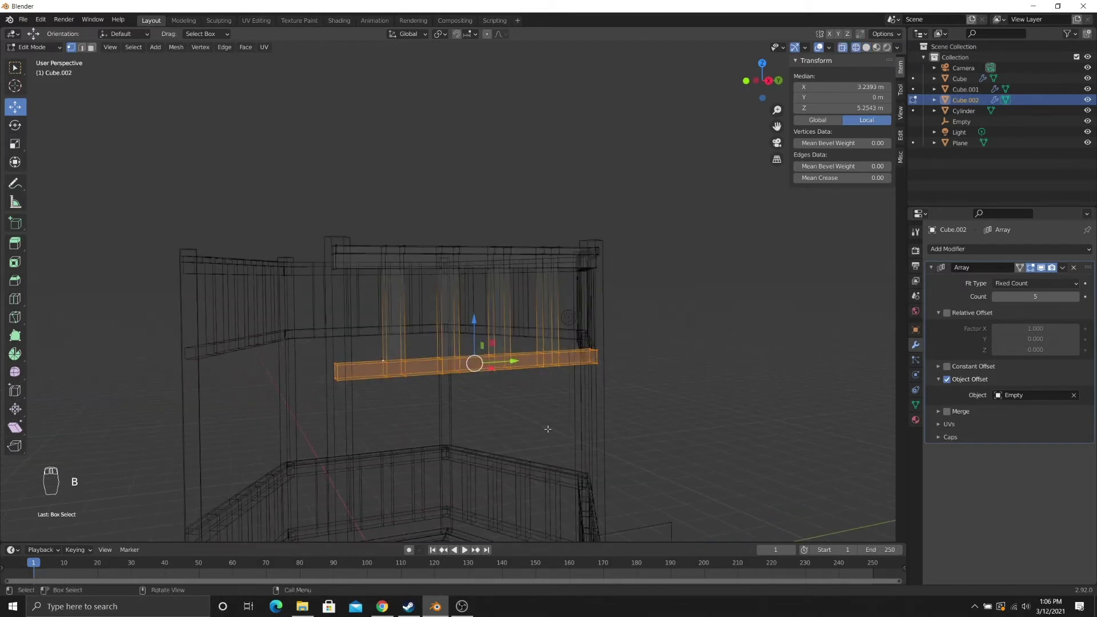
mouse_move(412, 420)
middle_down()
mouse_move(448, 429)
mouse_move(408, 413)
middle_up()
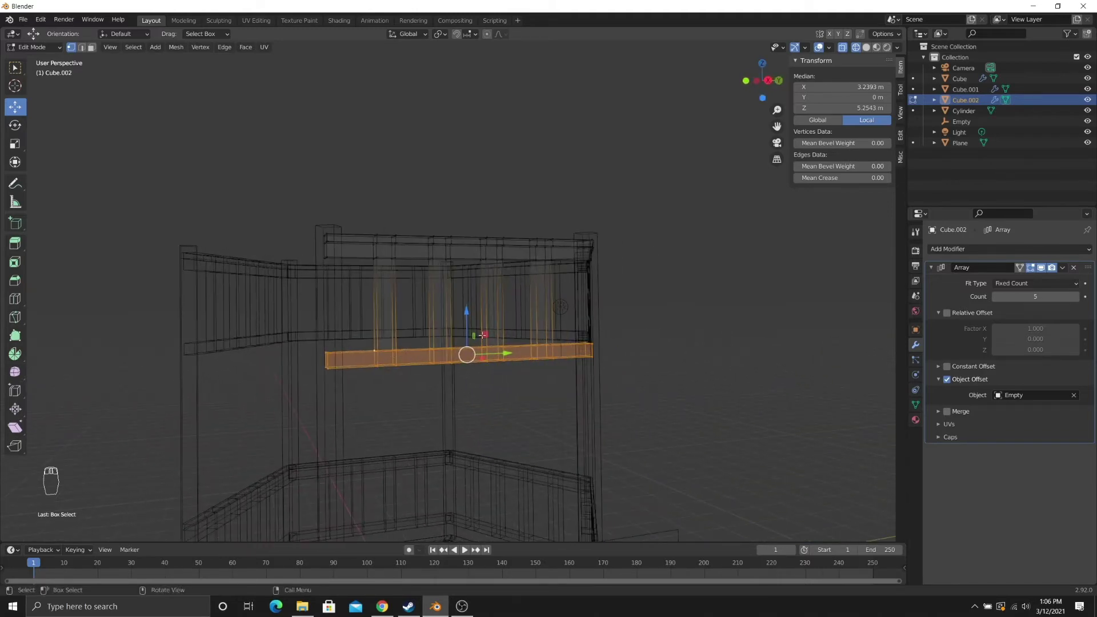
key(z)
click(557, 338)
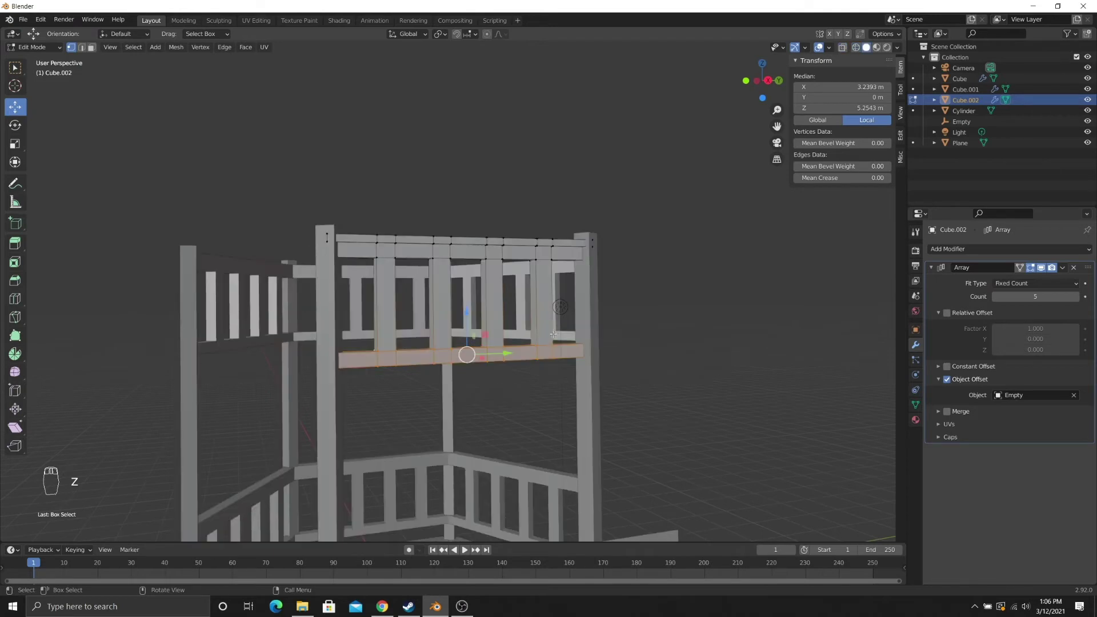
middle_drag(527, 343, 501, 319)
drag(501, 320, 505, 280)
mouse_move(508, 286)
middle_down()
mouse_move(570, 345)
mouse_move(560, 286)
mouse_move(508, 306)
middle_up()
key(Tab)
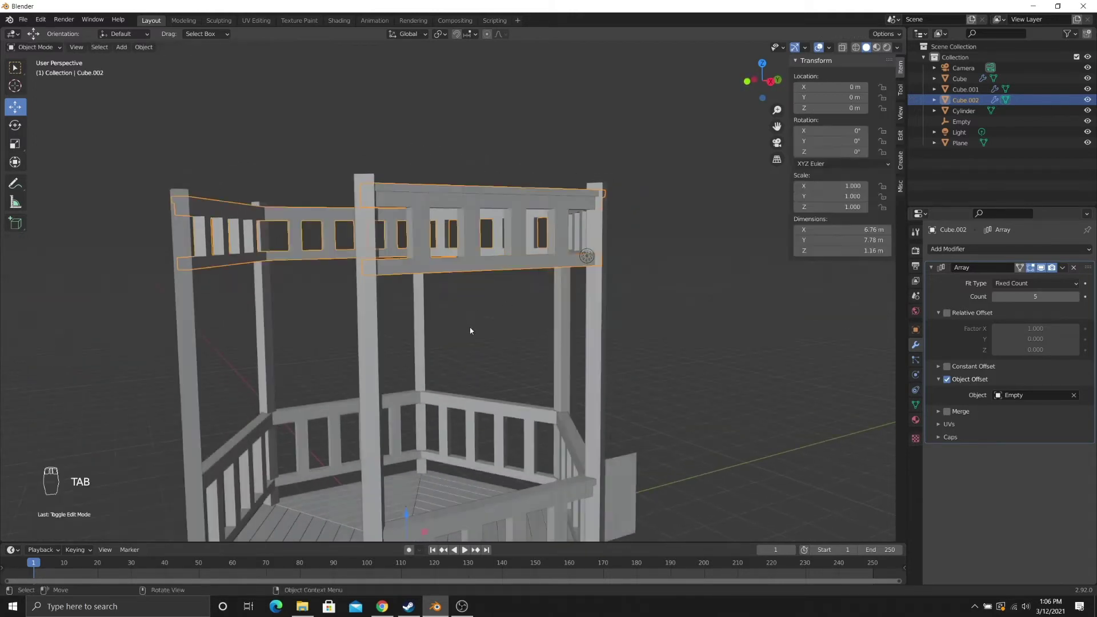
- Examine the roof and upper trim of the gazebo reference image in rendered shading, ending in solid shading
scroll(539, 347, down, 3)
mouse_move(539, 347)
middle_down()
mouse_move(558, 289)
mouse_move(385, 289)
mouse_move(526, 289)
mouse_move(539, 326)
mouse_move(480, 348)
middle_up()
click(558, 289)
scroll(480, 348, up, 3)
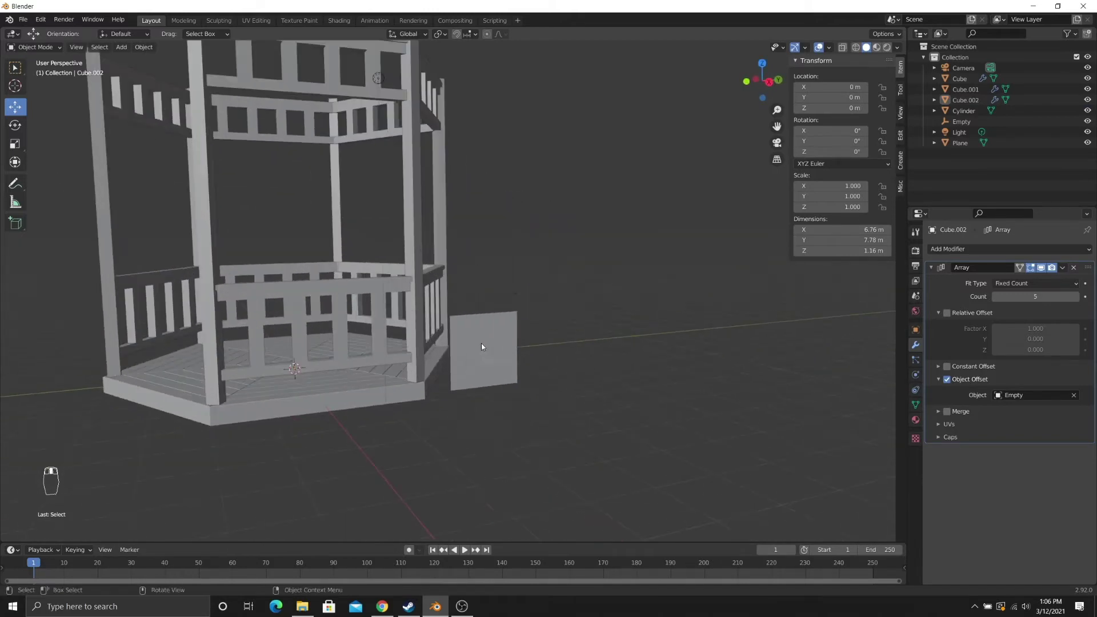
key(z)
click(488, 312)
scroll(508, 395, up, 4)
shift+middle_drag(508, 402, 473, 335)
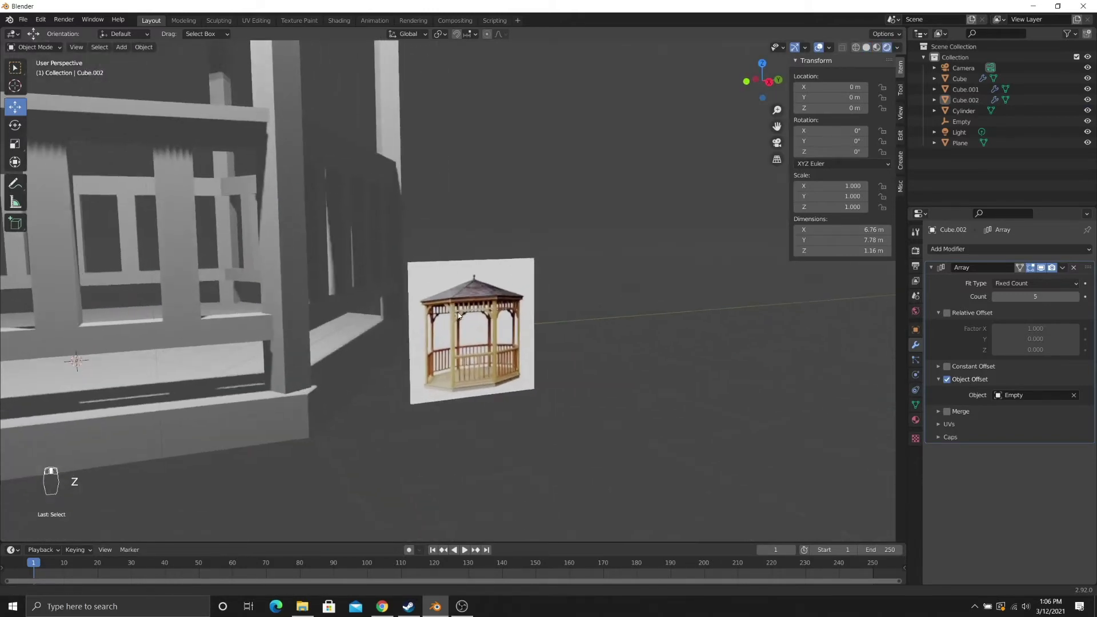
scroll(473, 334, up, 2)
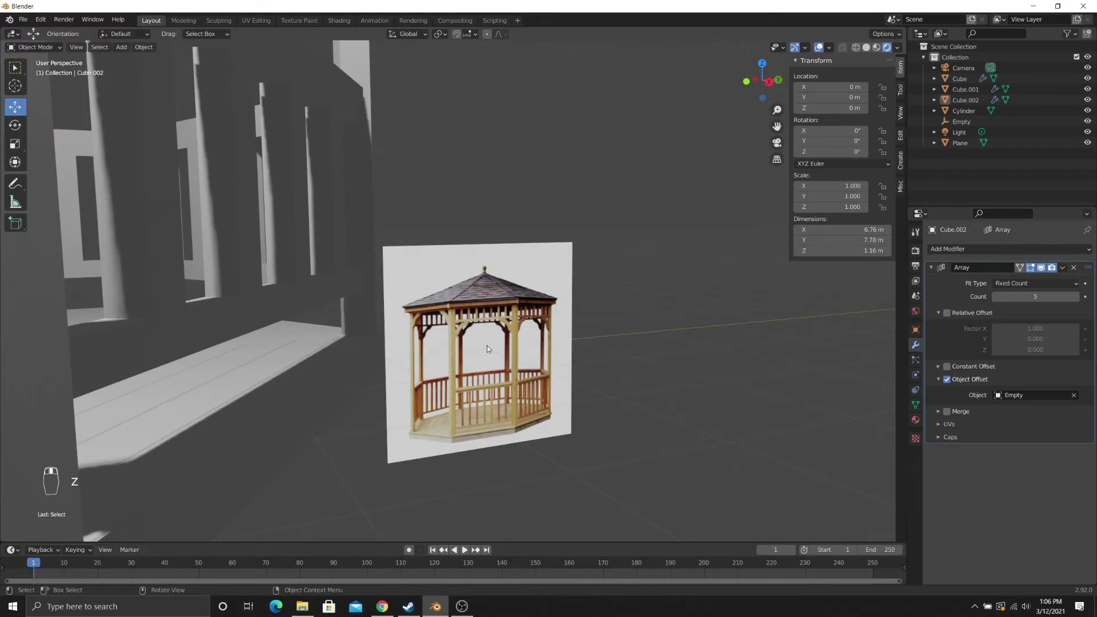
scroll(487, 346, up, 1)
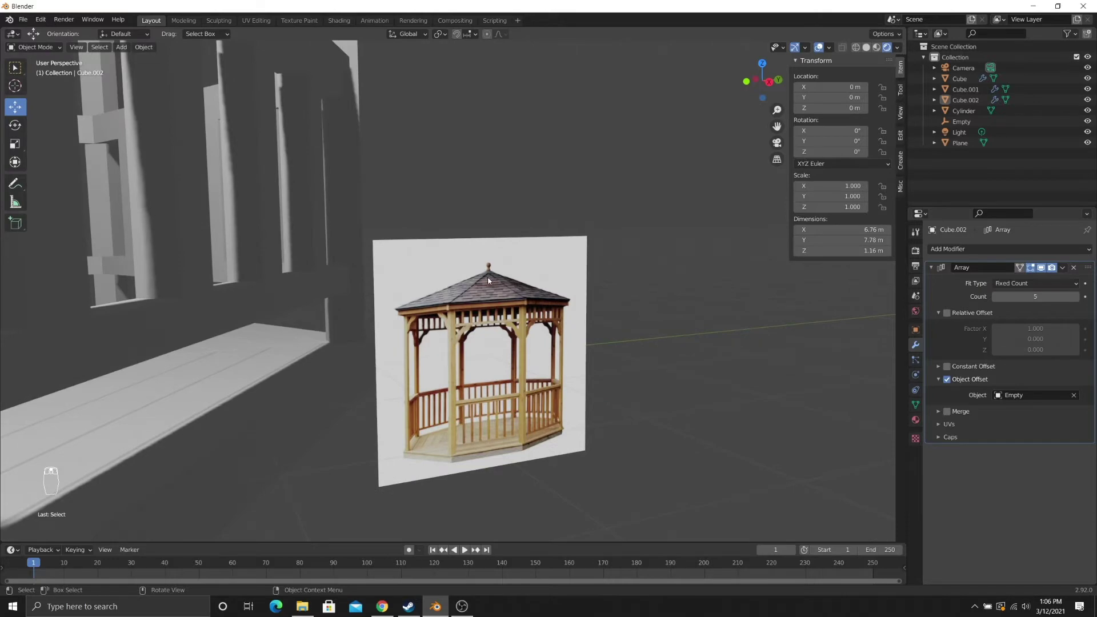
scroll(488, 281, down, 4)
scroll(474, 348, up, 7)
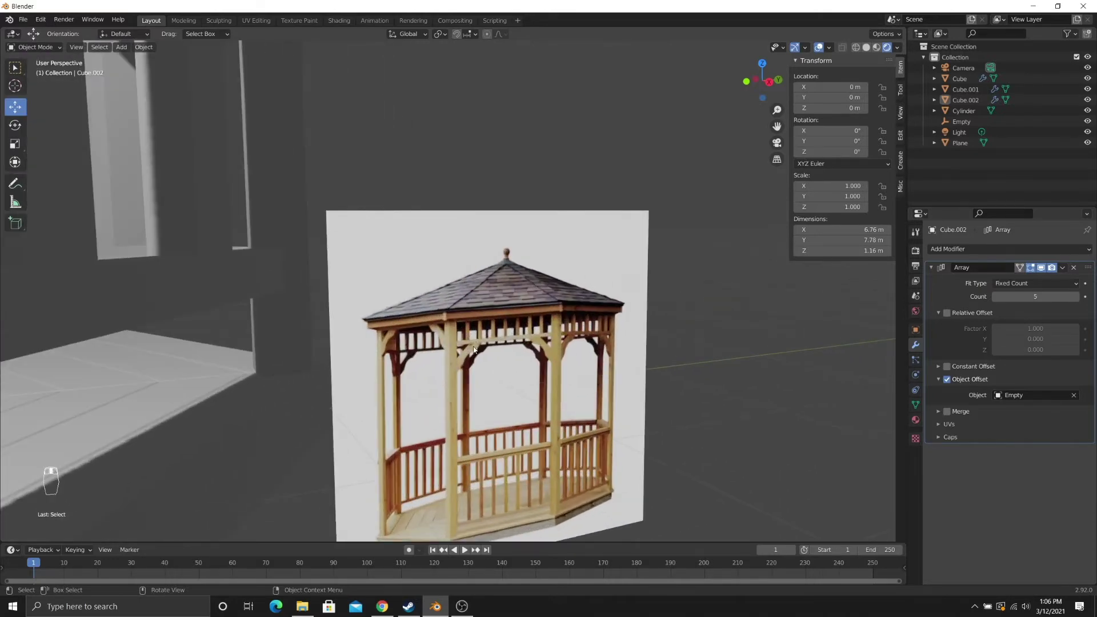
scroll(544, 346, down, 13)
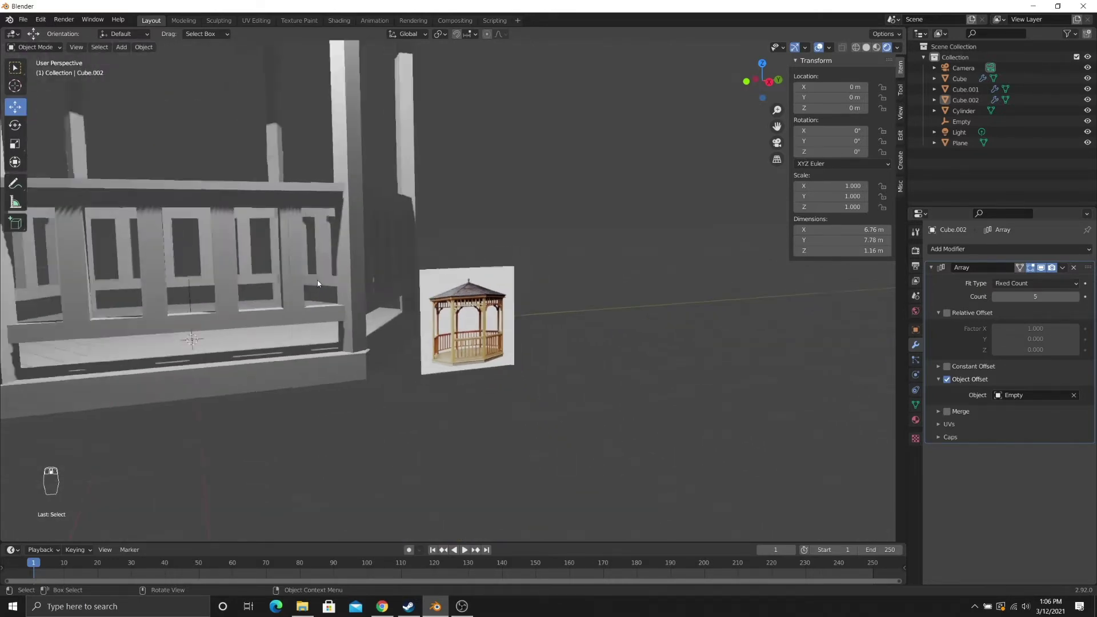
middle_drag(310, 250, 332, 258)
scroll(455, 291, up, 5)
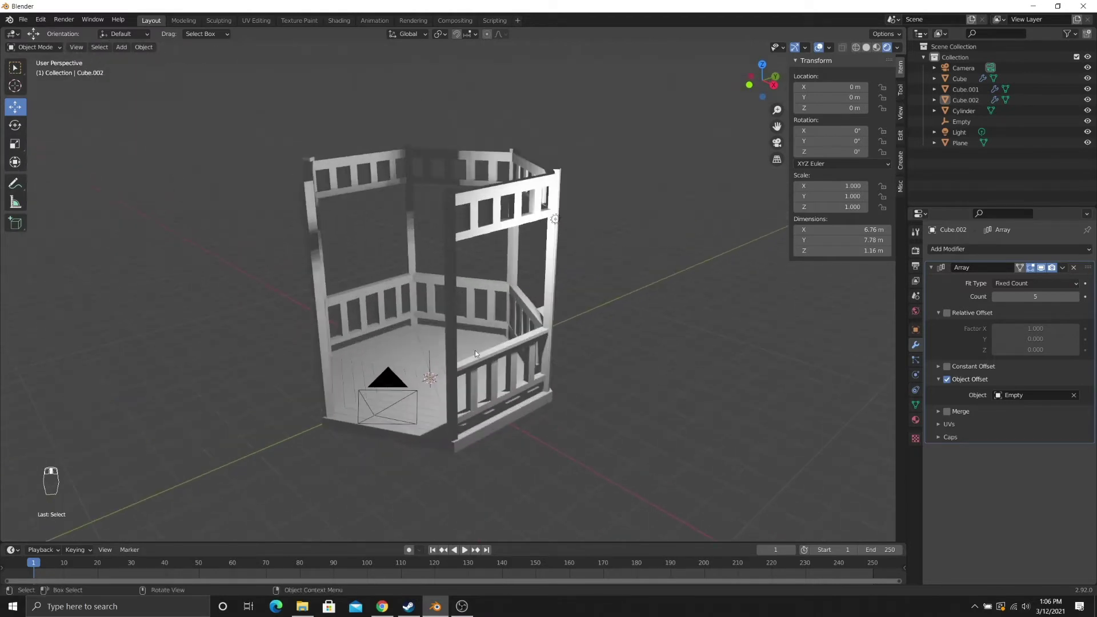
key(z)
click(566, 338)
- Add a 6-vertex cylinder with 4 m radius, 0.25 m depth and triangle-fan caps, and raise it 7.0496 m along Z onto the posts
scroll(531, 339, down, 3)
middle_drag(496, 343, 512, 332)
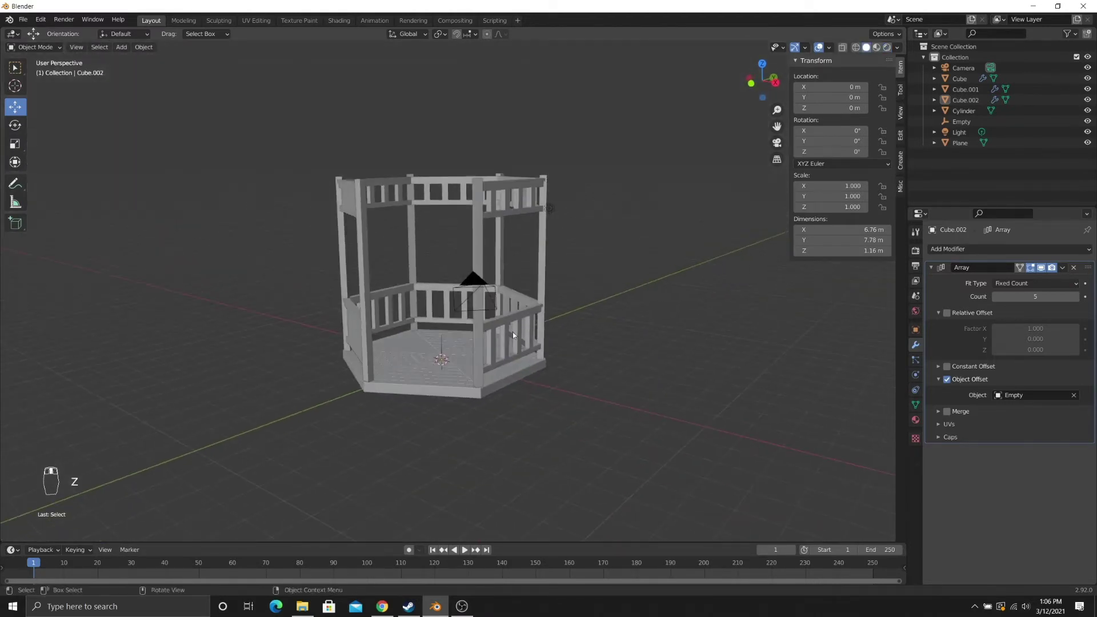
scroll(489, 337, up, 1)
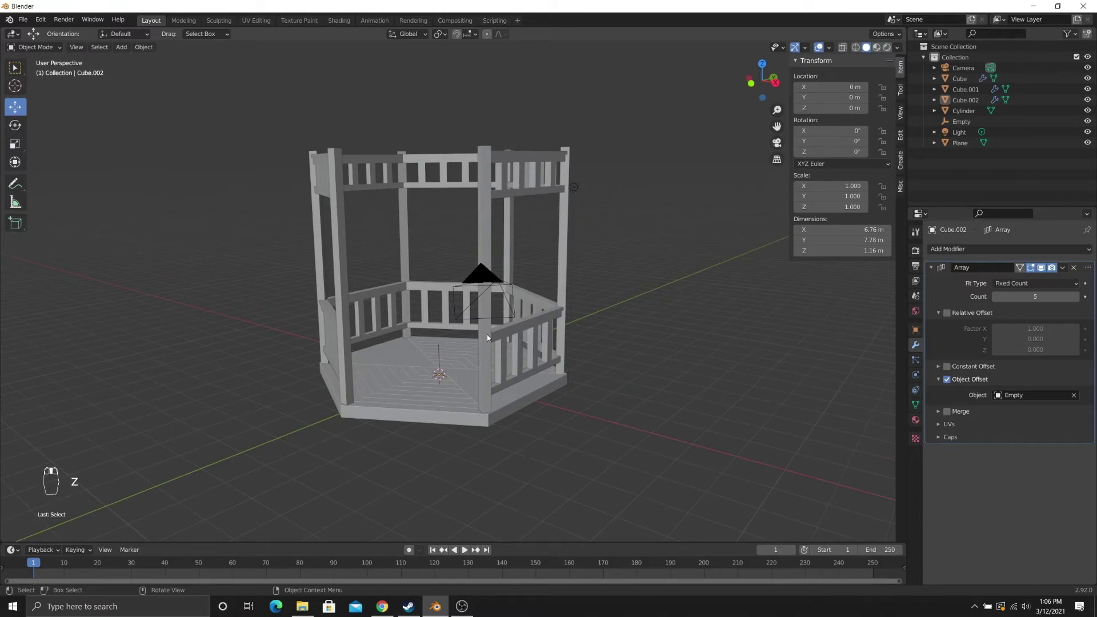
click(121, 47)
mouse_move(137, 62)
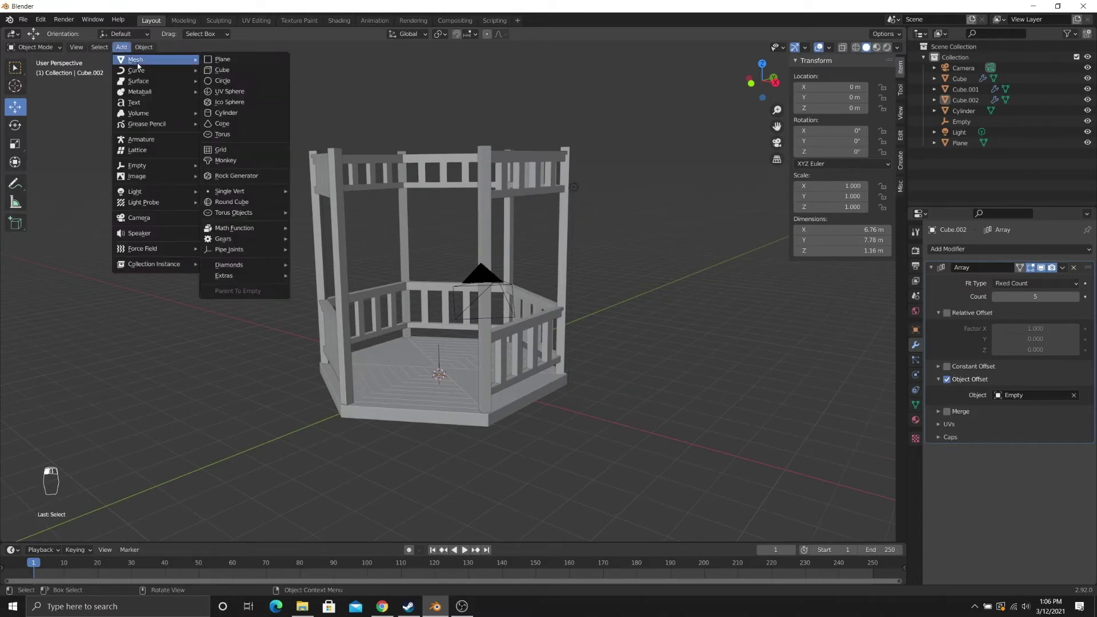
click(229, 115)
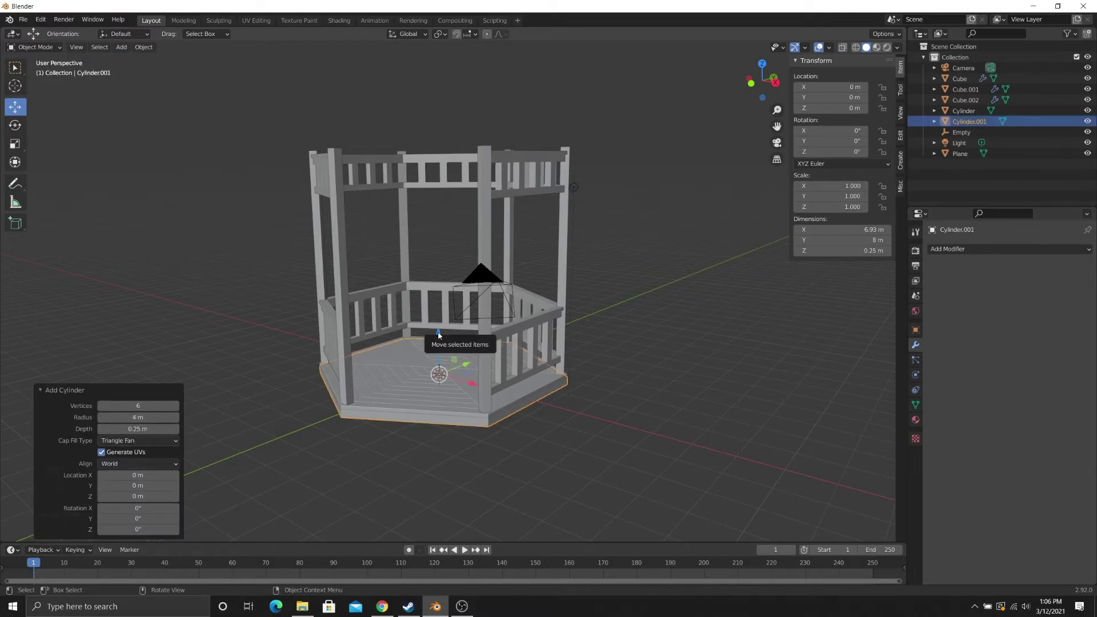
drag(439, 335, 444, 106)
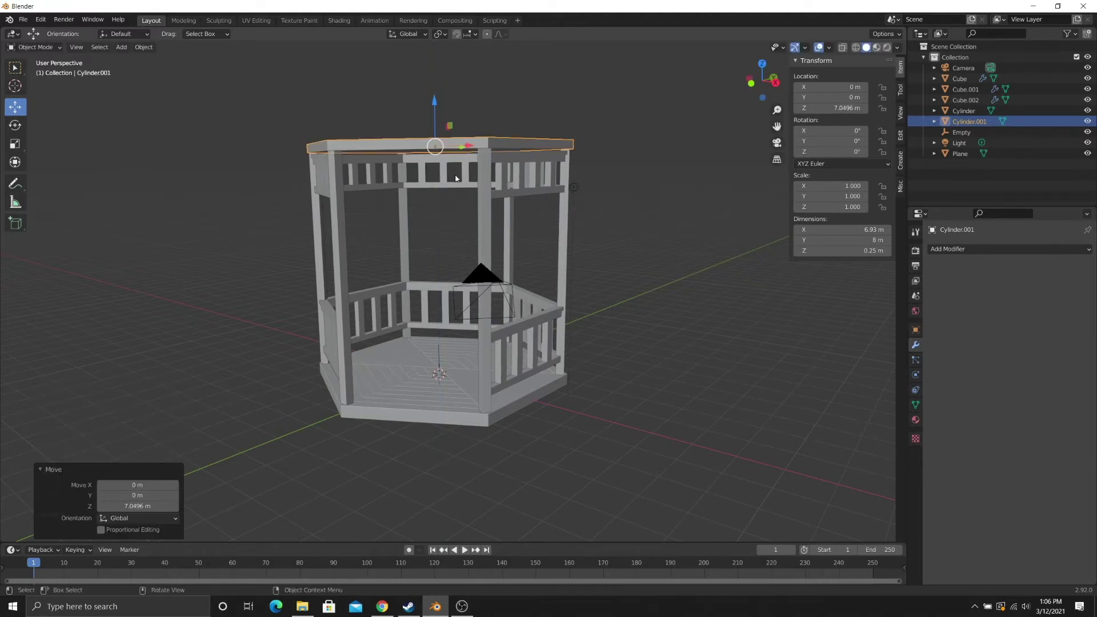
- Raise the centre vertex of the new cylinder's top cap 2.2118 m along Z in edit mode to form a pointed roof, and leave edit mode
middle_drag(321, 250, 455, 319)
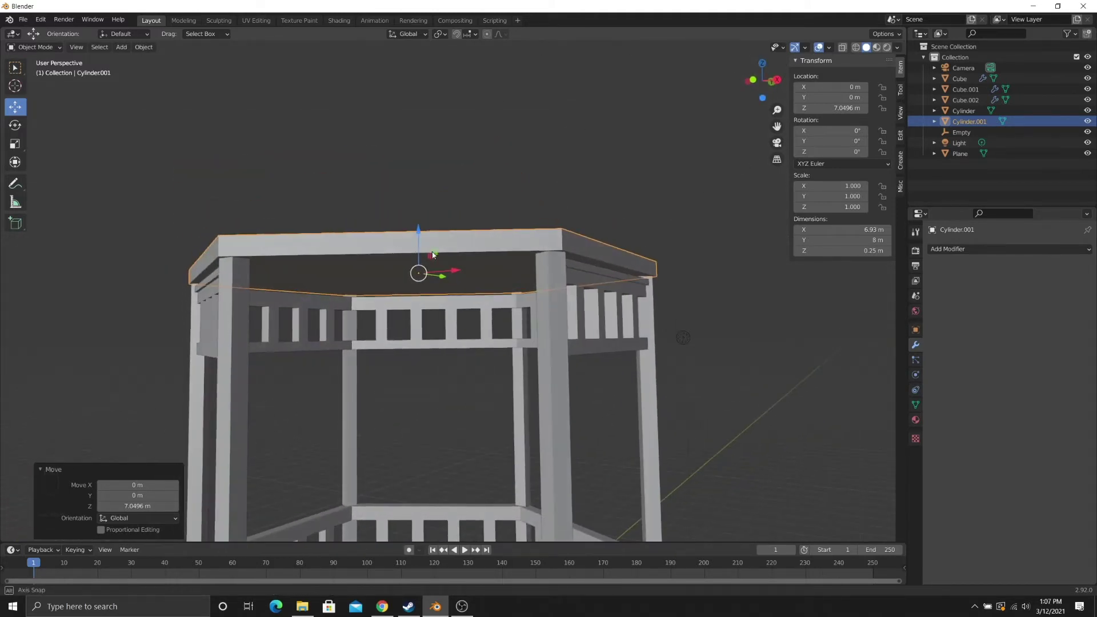
mouse_move(428, 270)
middle_down()
mouse_move(461, 265)
mouse_move(429, 292)
middle_up()
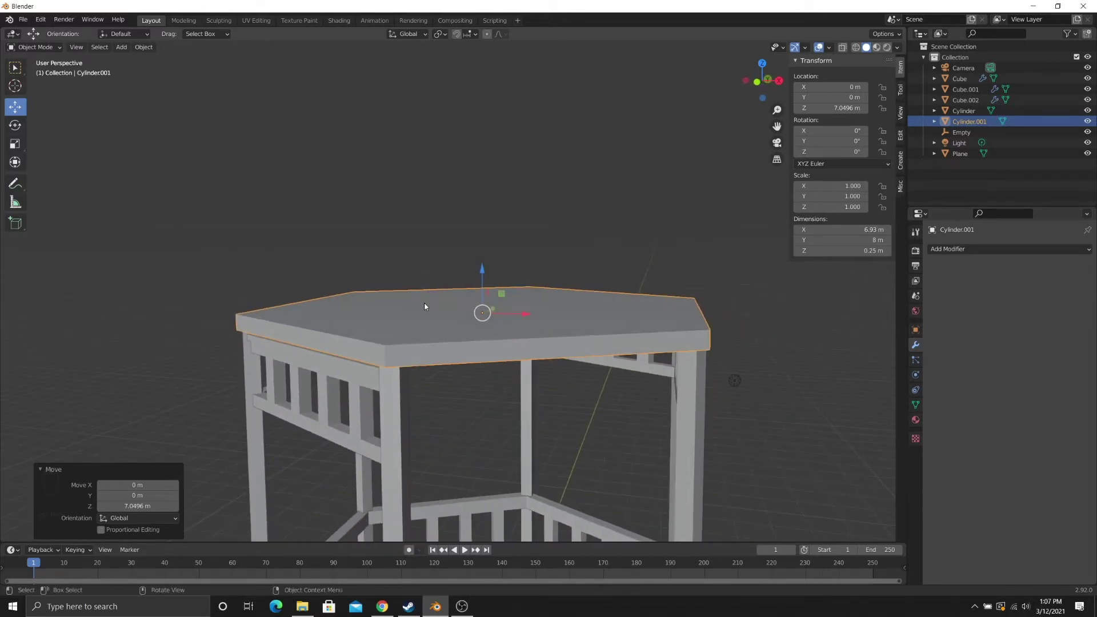
key(Tab)
middle_drag(425, 306, 438, 273)
scroll(438, 273, up, 2)
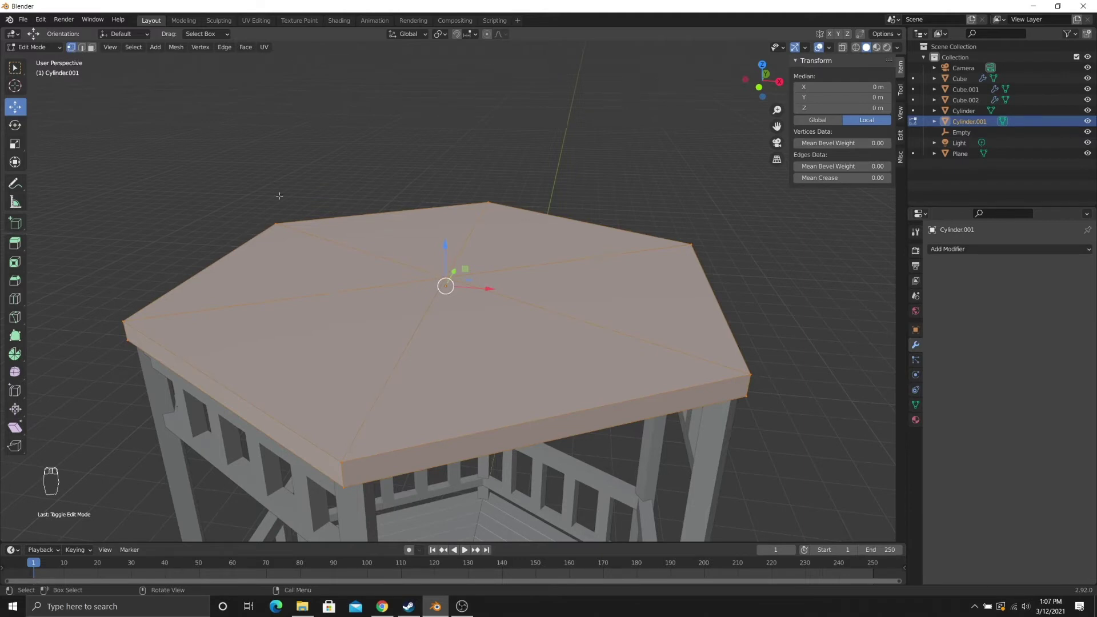
click(70, 51)
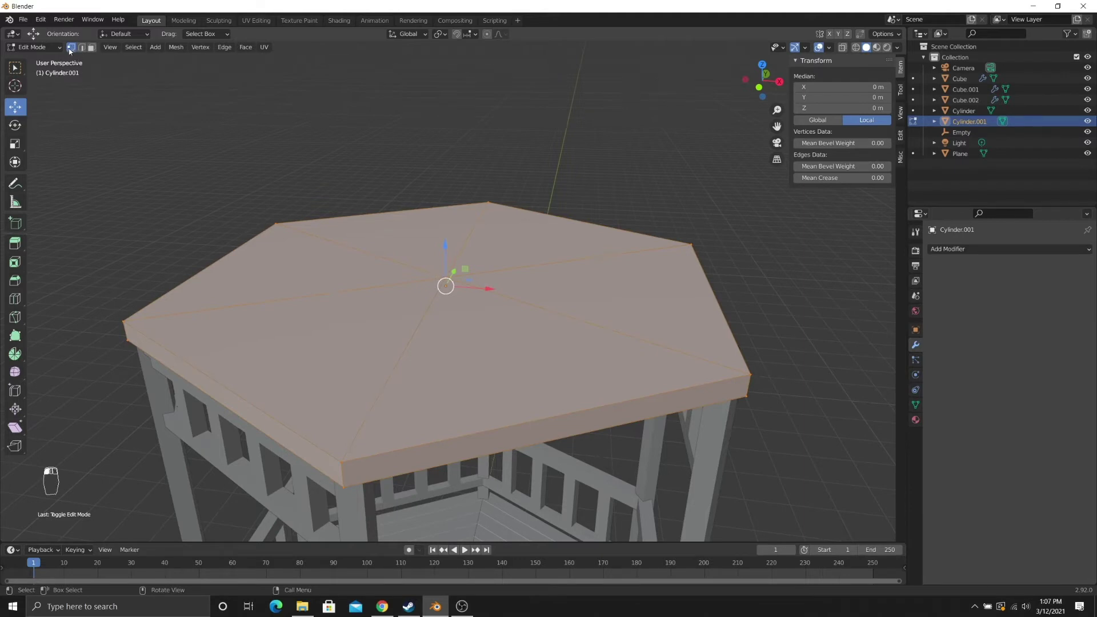
click(439, 276)
middle_drag(439, 276, 319, 232)
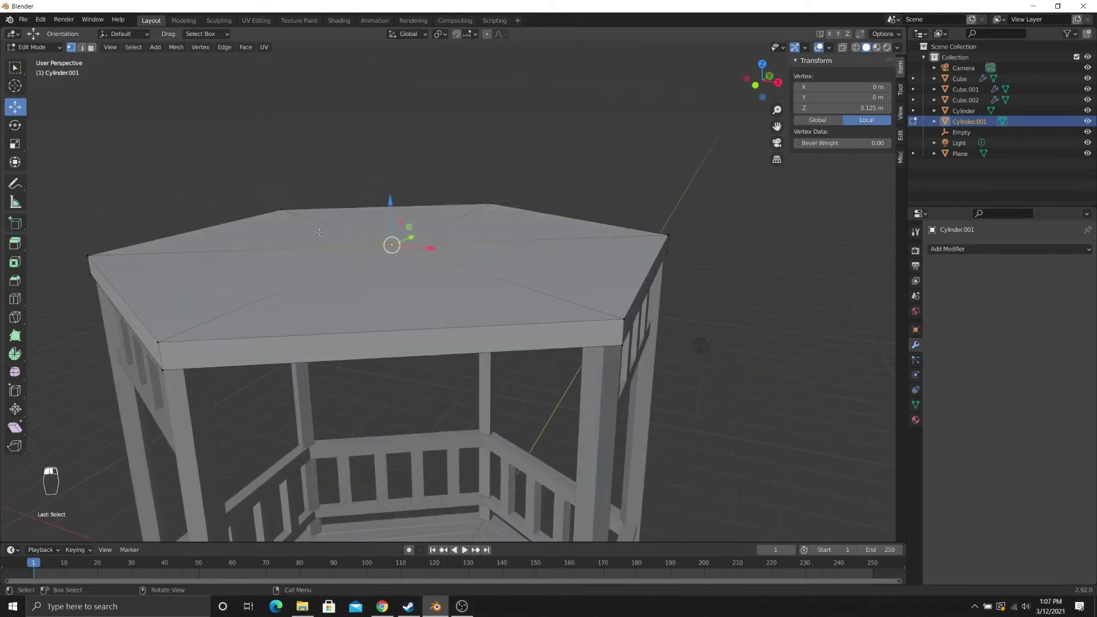
drag(390, 201, 386, 34)
scroll(472, 355, down, 4)
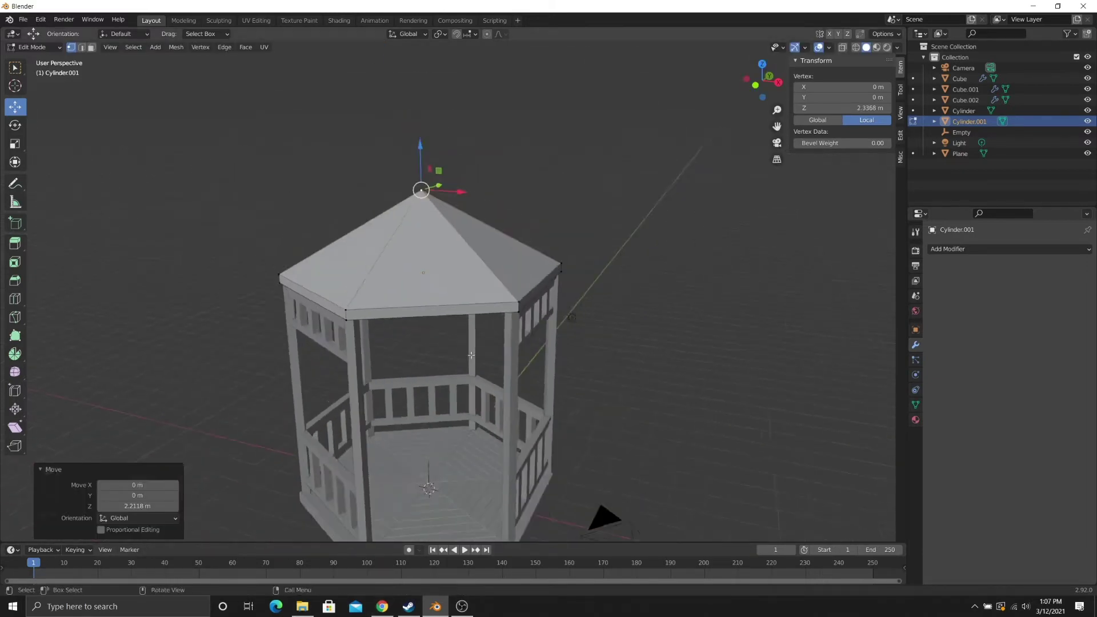
middle_drag(472, 355, 491, 457)
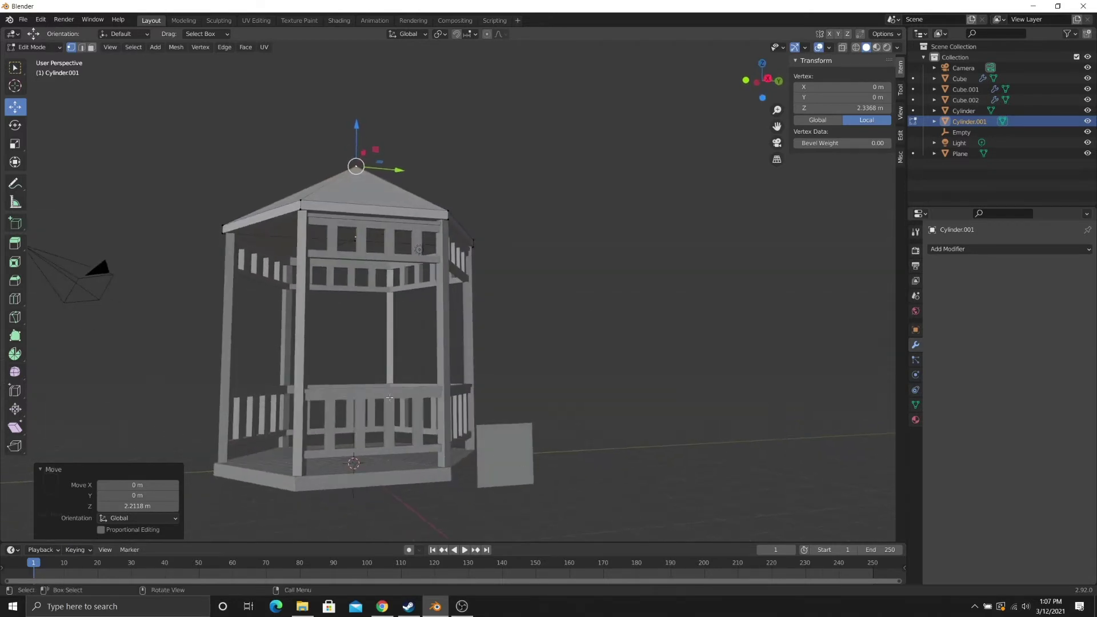
middle_drag(390, 398, 391, 350)
scroll(430, 336, up, 2)
key(Tab)
- Switch to rendered shading and move the light outside the gazebo by about 2.22 m in X, 3.16 m in Y and 2.98 m in Z
scroll(429, 335, down, 3)
key(z)
click(543, 234)
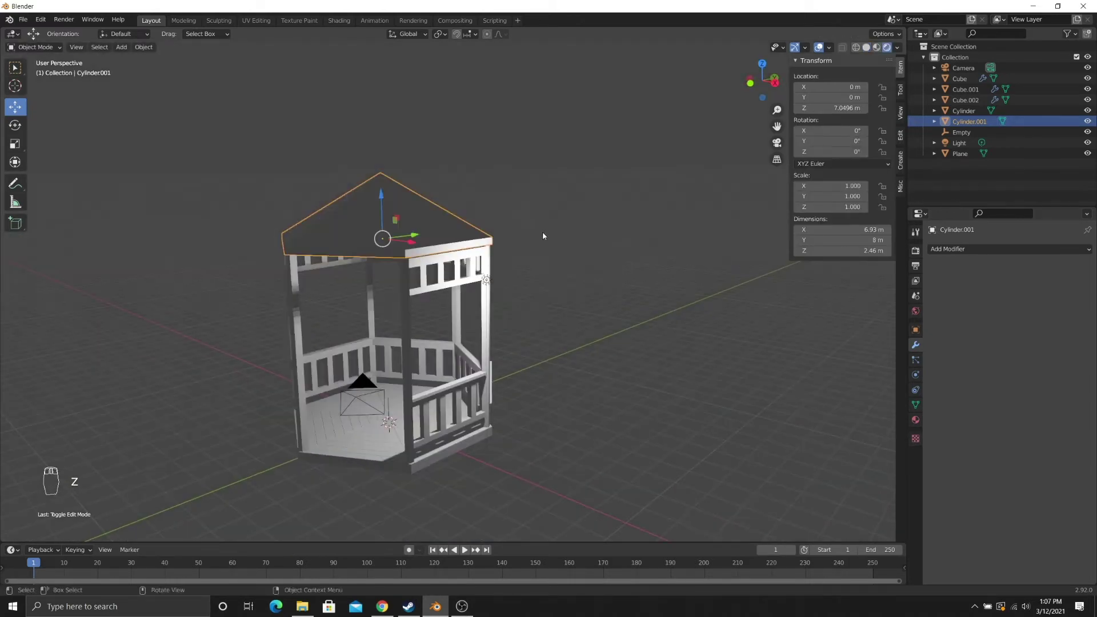
click(537, 282)
middle_drag(537, 282, 498, 284)
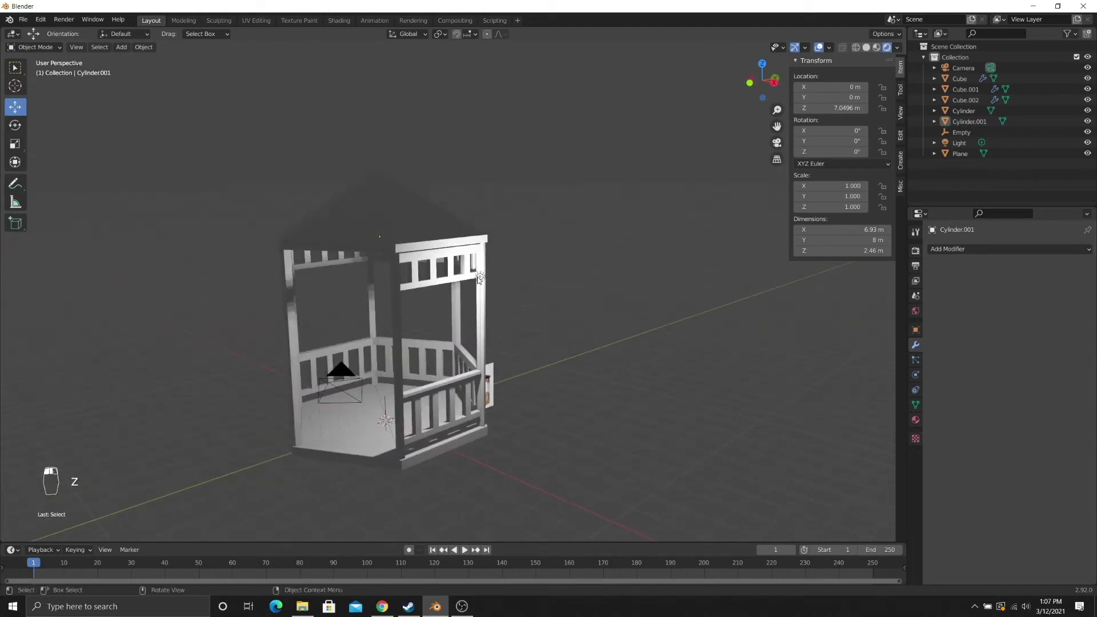
key(a)
click(478, 278)
key(g)
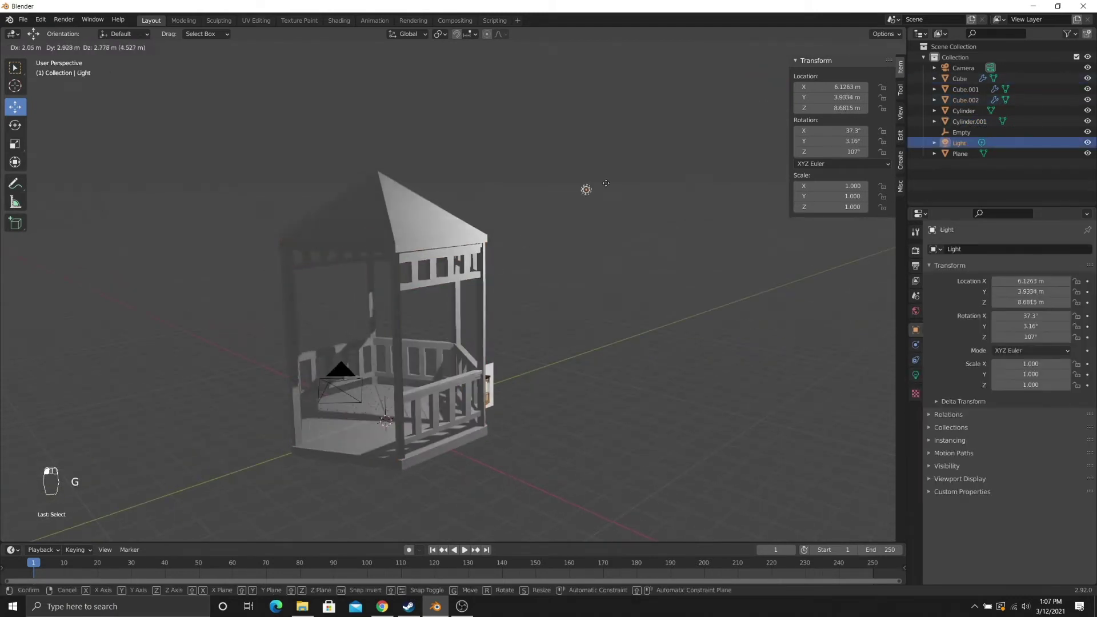
click(606, 183)
- Examine the roof shape, shingles and overhang in the gazebo reference image
middle_drag(538, 277, 444, 208)
scroll(451, 281, up, 2)
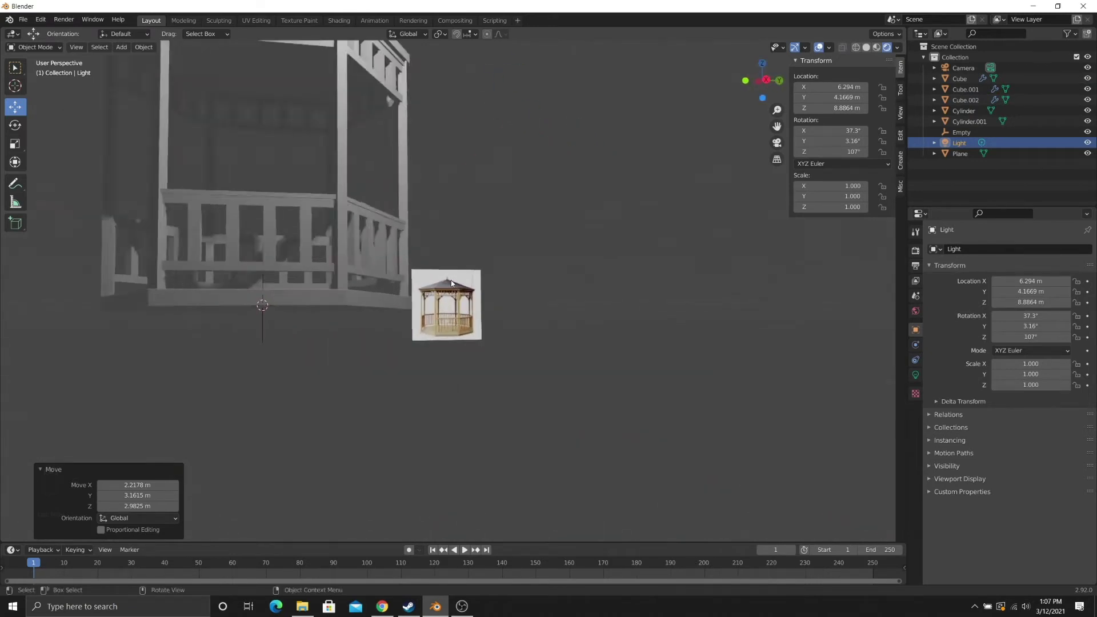
scroll(450, 282, up, 6)
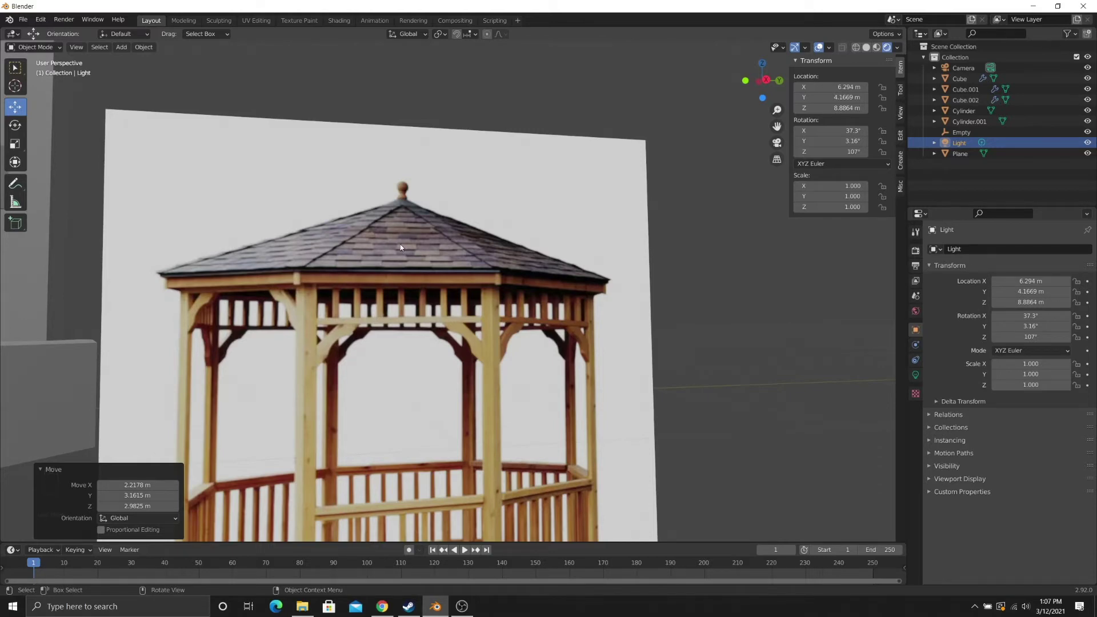
scroll(400, 244, down, 4)
scroll(426, 266, up, 3)
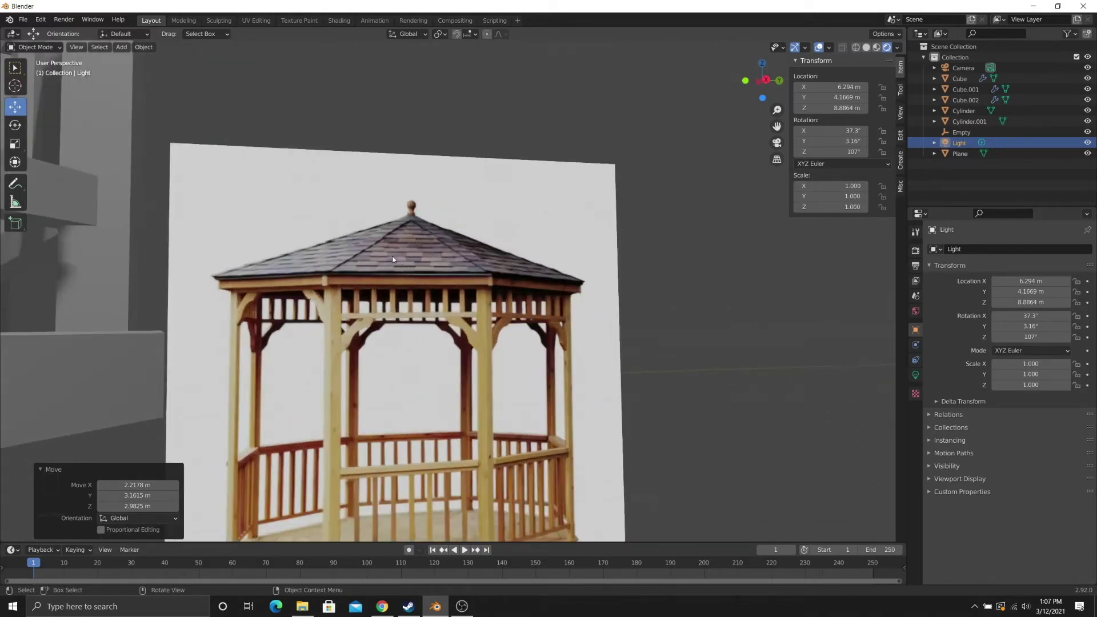
scroll(394, 256, up, 2)
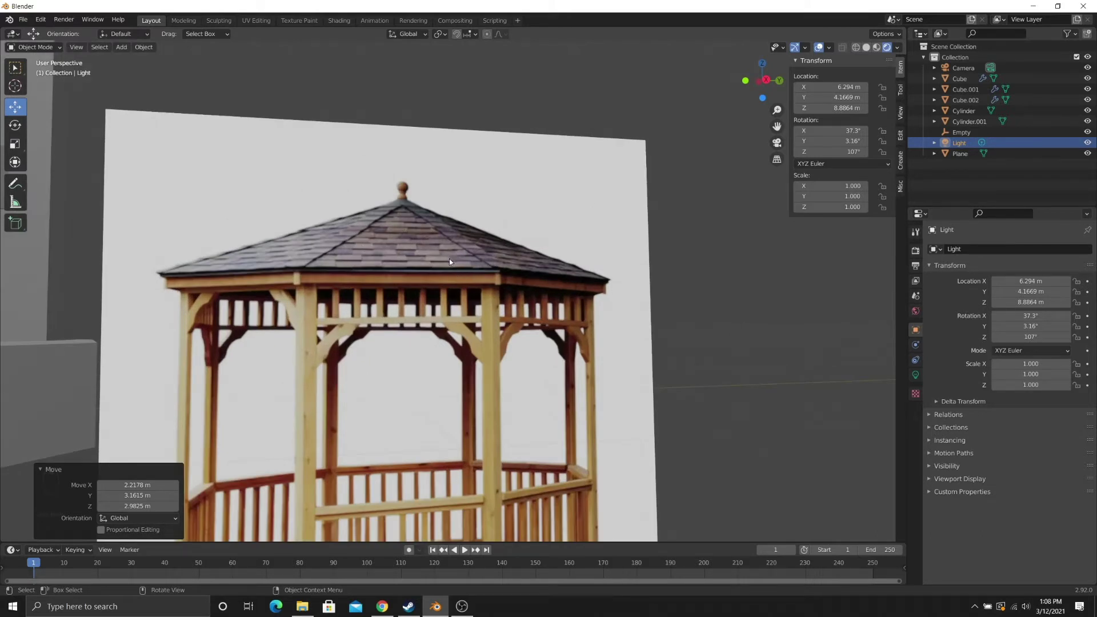
scroll(437, 249, down, 8)
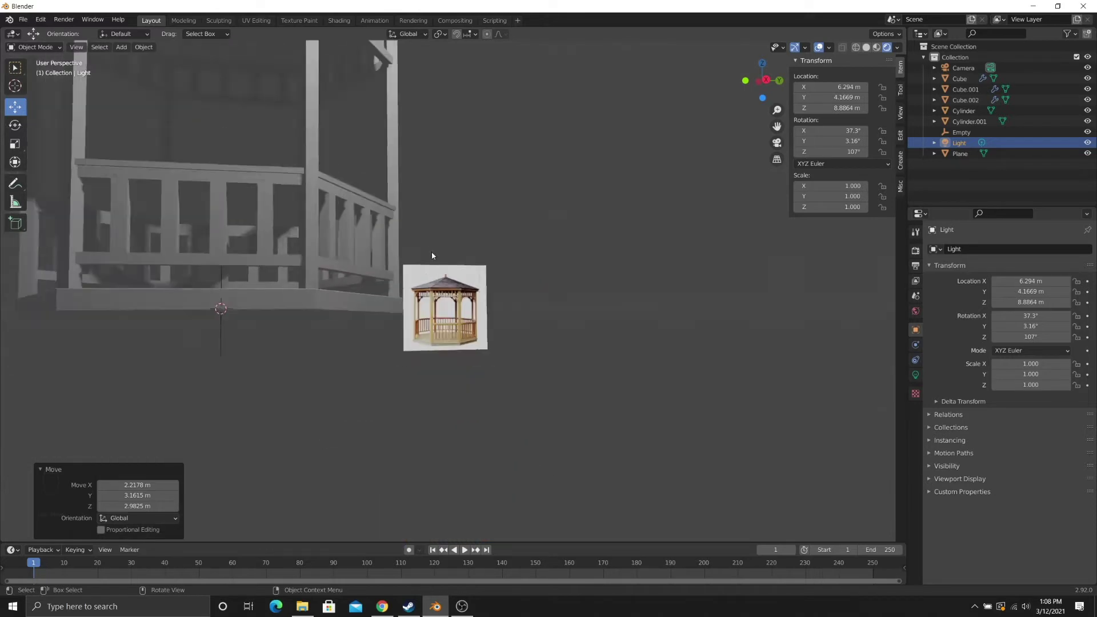
- Select the gazebo's roof object and switch the viewport back to solid shading
middle_drag(433, 255, 474, 314)
scroll(462, 289, down, 4)
click(434, 231)
scroll(440, 248, up, 3)
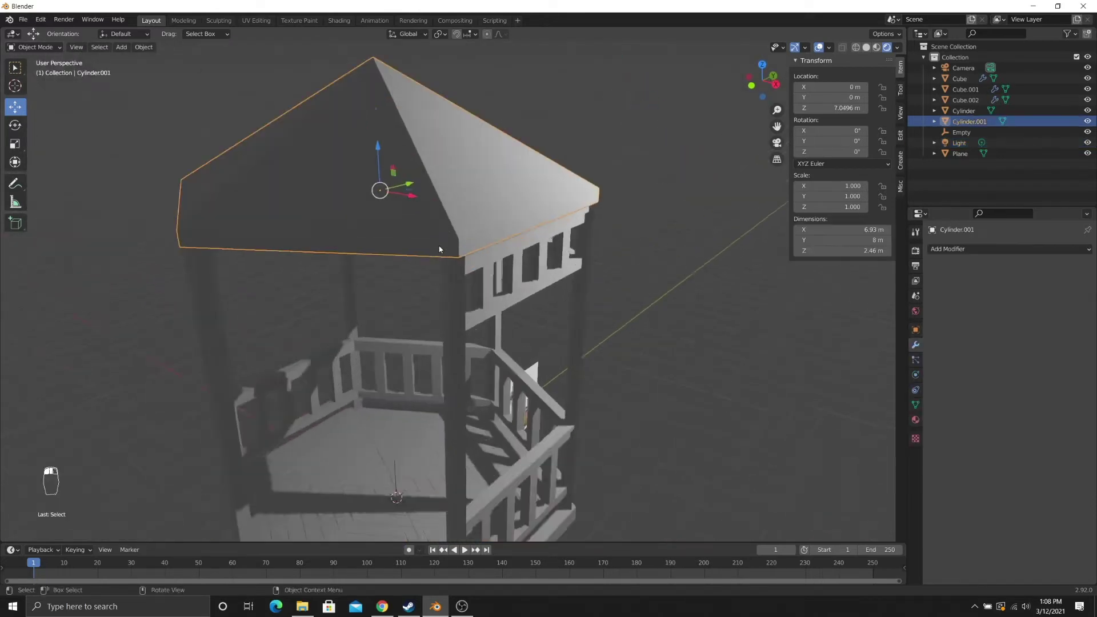
scroll(437, 253, down, 2)
key(z)
click(496, 251)
middle_drag(496, 250, 489, 231)
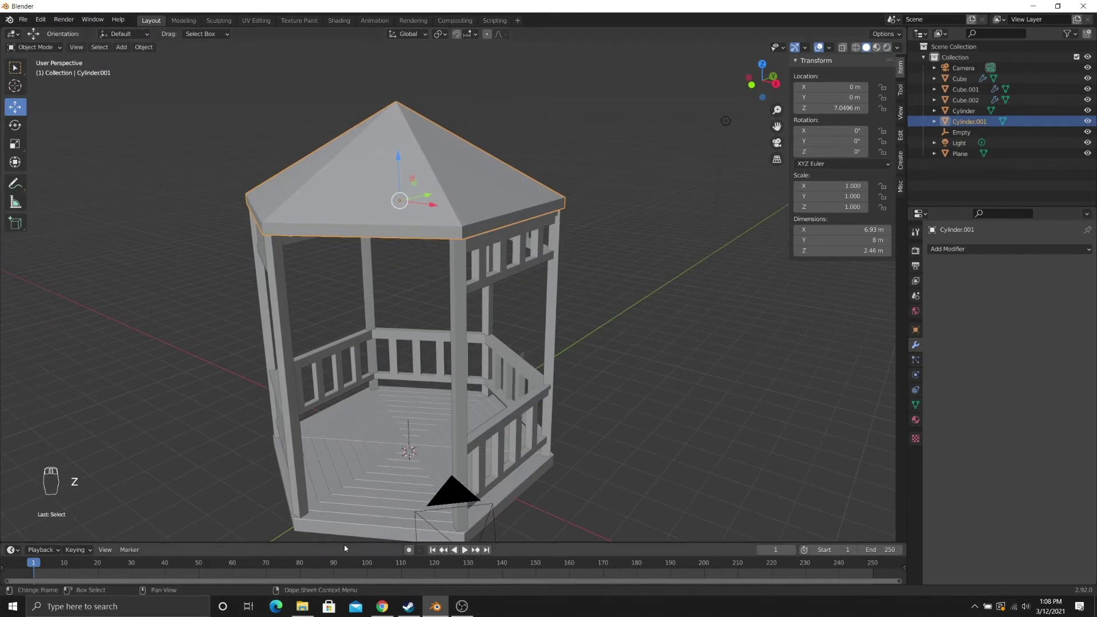
- Enlarge the timeline area below the 3D viewport and turn it into a Shader Editor
drag(345, 542, 345, 348)
click(11, 355)
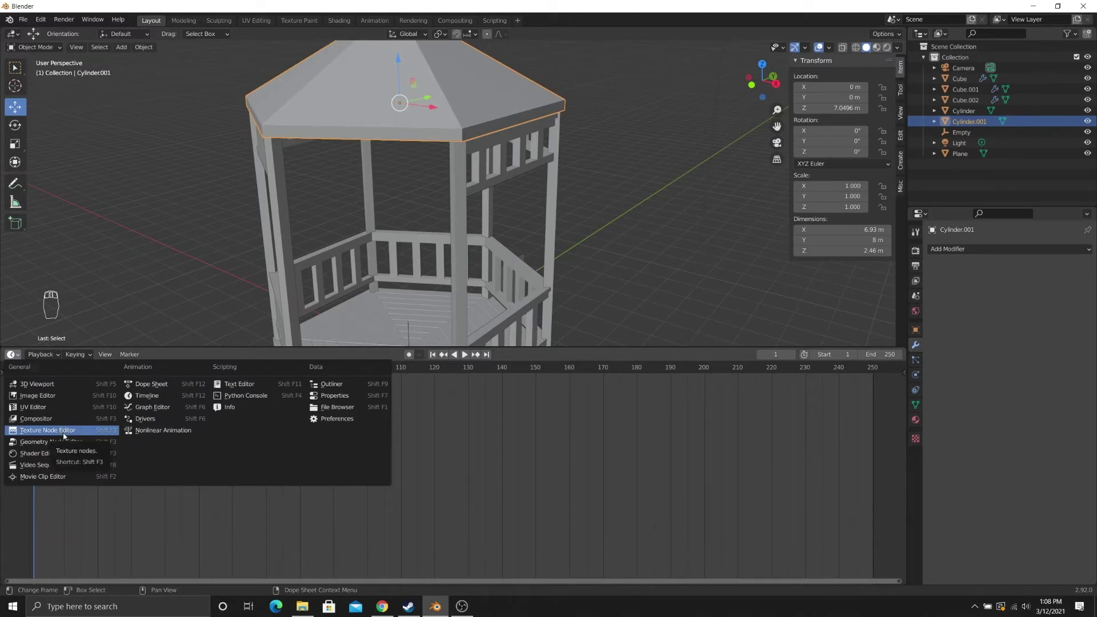
click(60, 454)
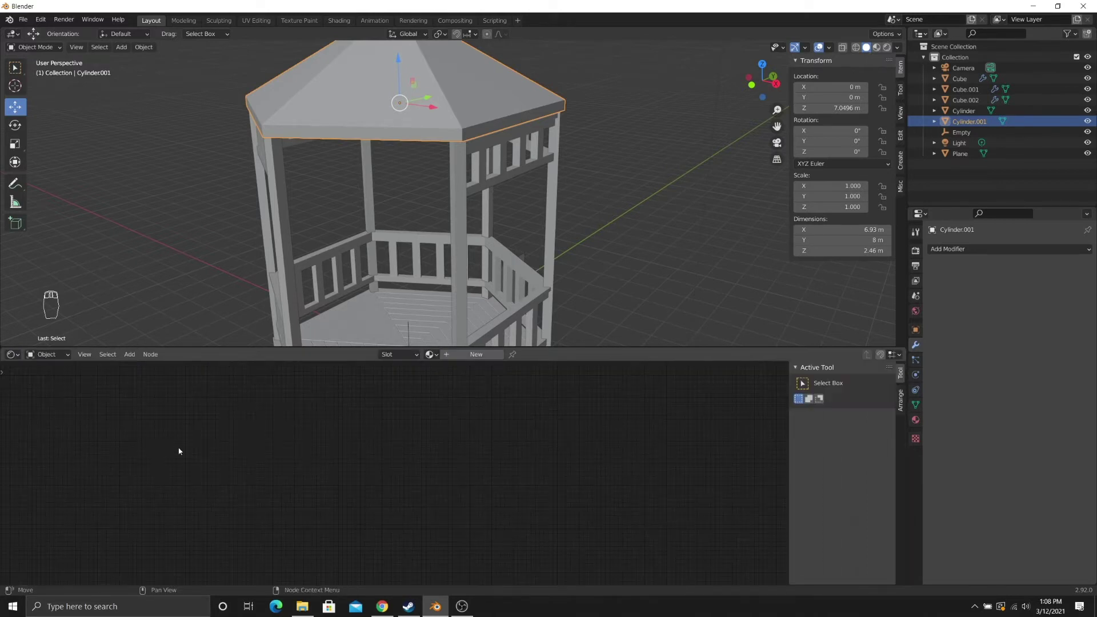
- Create a new material on the gazebo's roof object and name it roofing
click(915, 313)
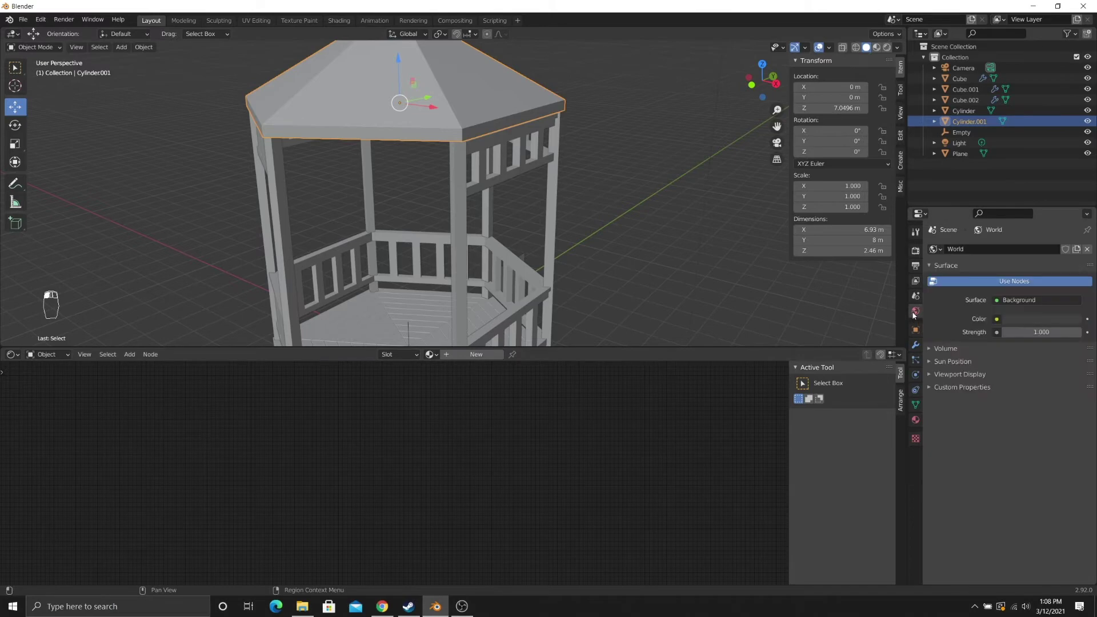
click(916, 420)
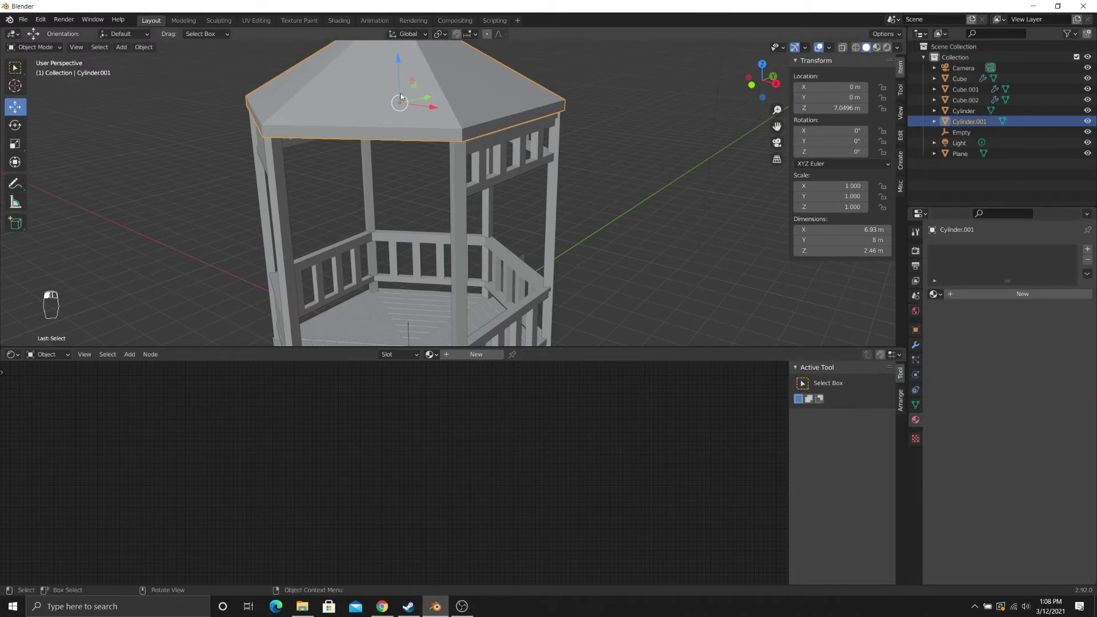
click(1011, 293)
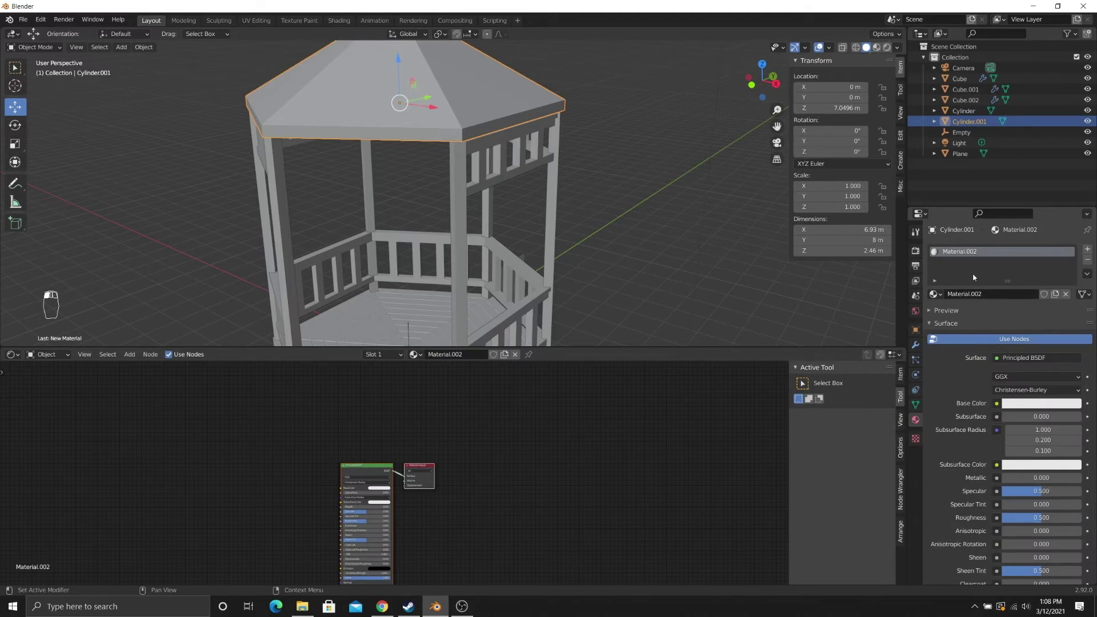
click(971, 294)
key(BackSpace)
key(Return)
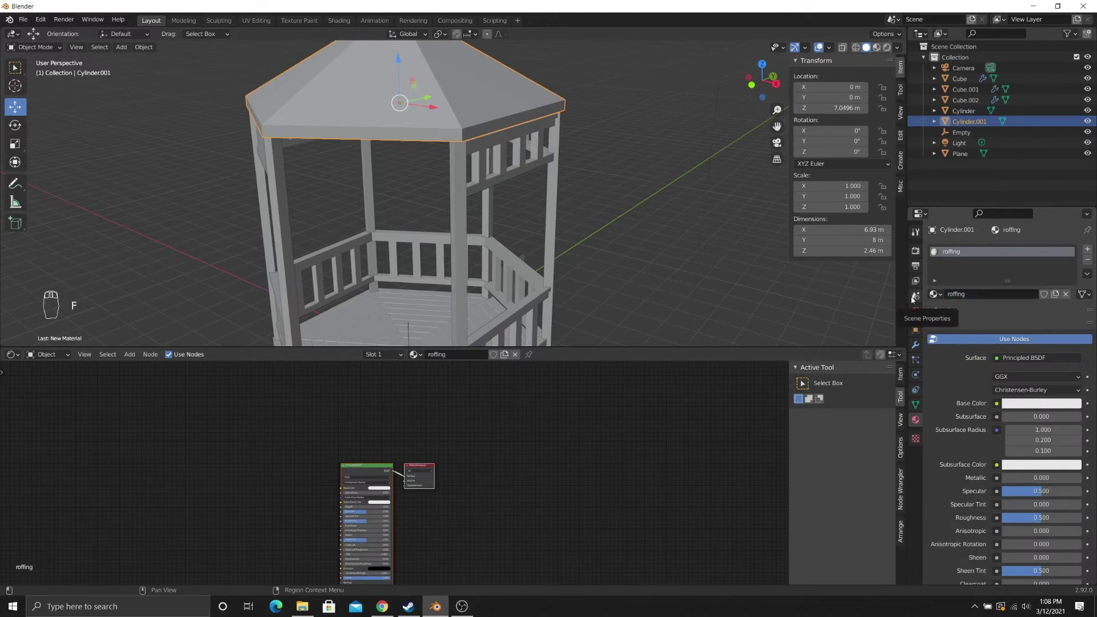
text(ro)
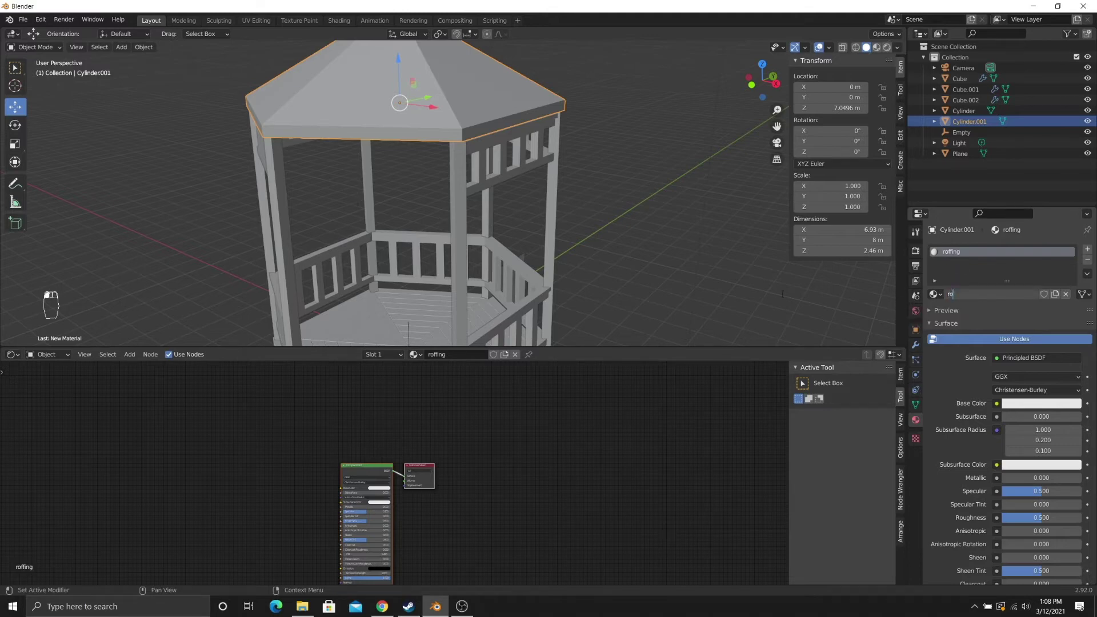
text(ofing)
key(Return)
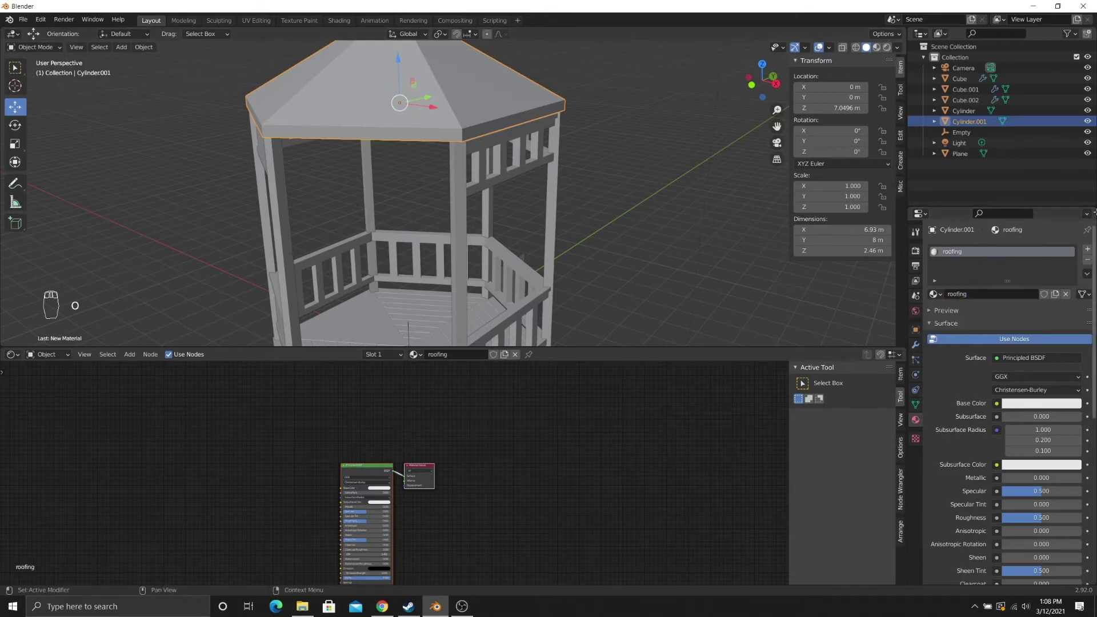
- Add a second material slot with a new material named base and darken its base colour to grey
click(1087, 249)
click(994, 315)
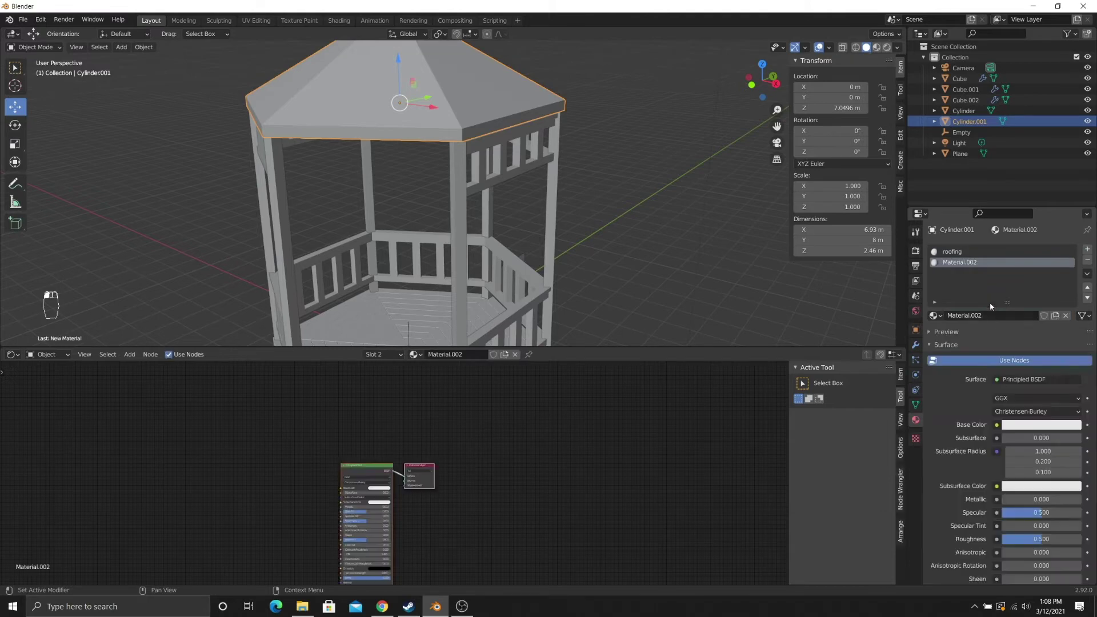
double_click(996, 315)
text(base)
key(Return)
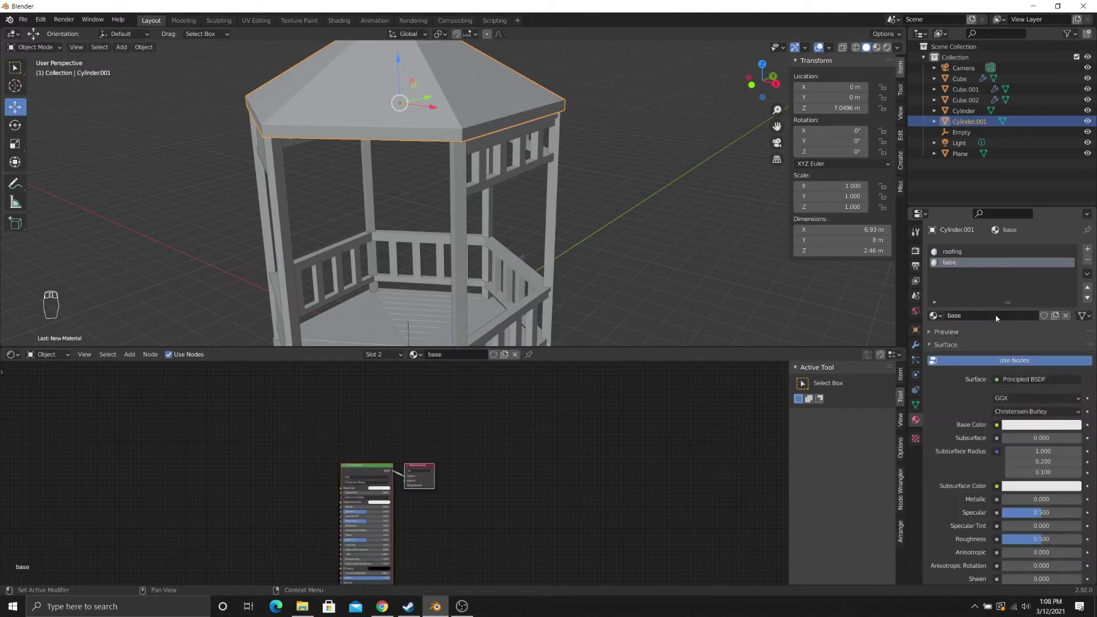
click(1031, 425)
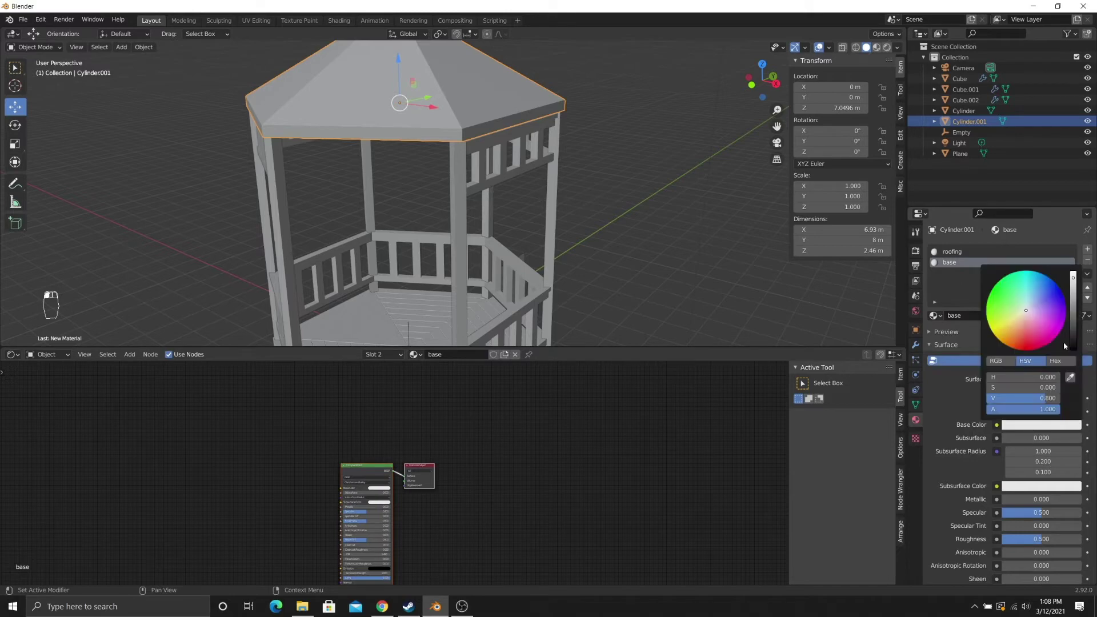
drag(1063, 342, 1058, 323)
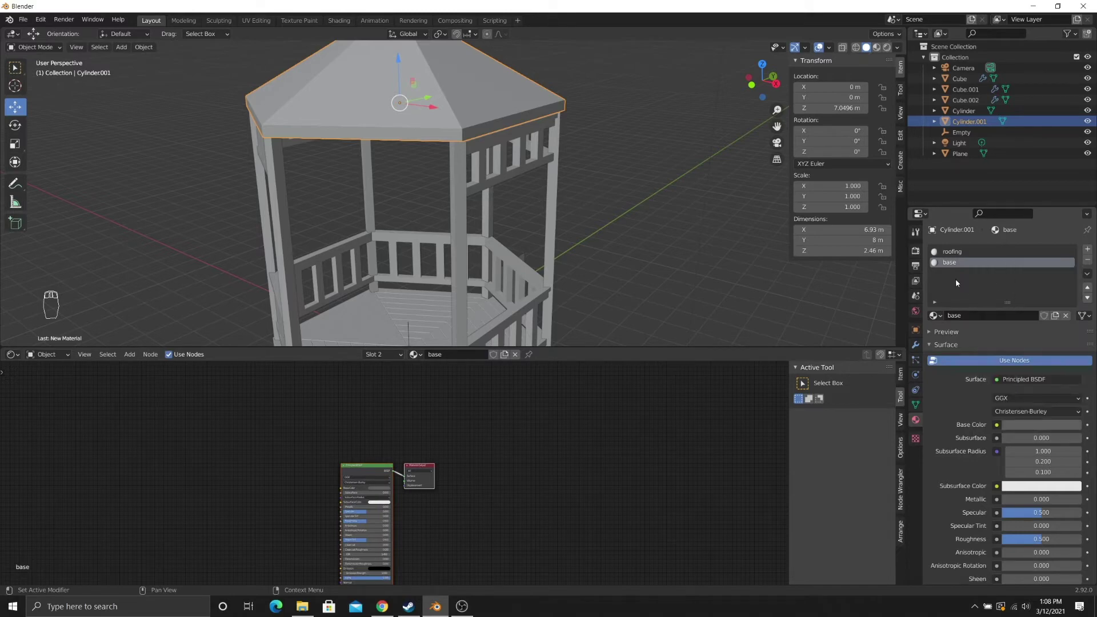
- Make the roofing material active and move its Material Output node farther from the Principled BSDF node
click(969, 254)
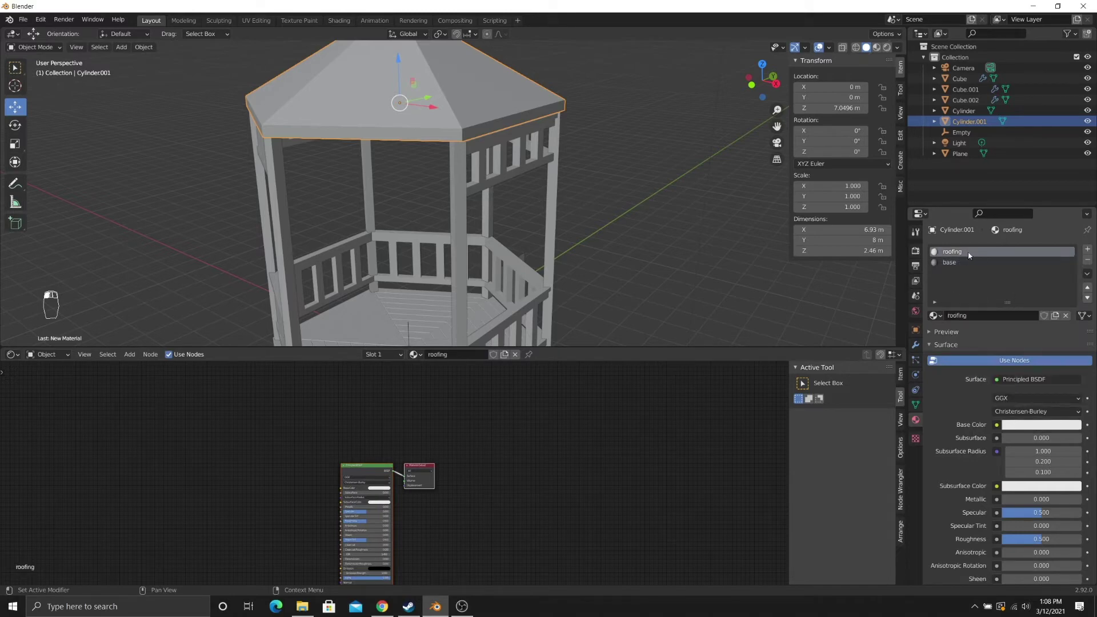
key(Home)
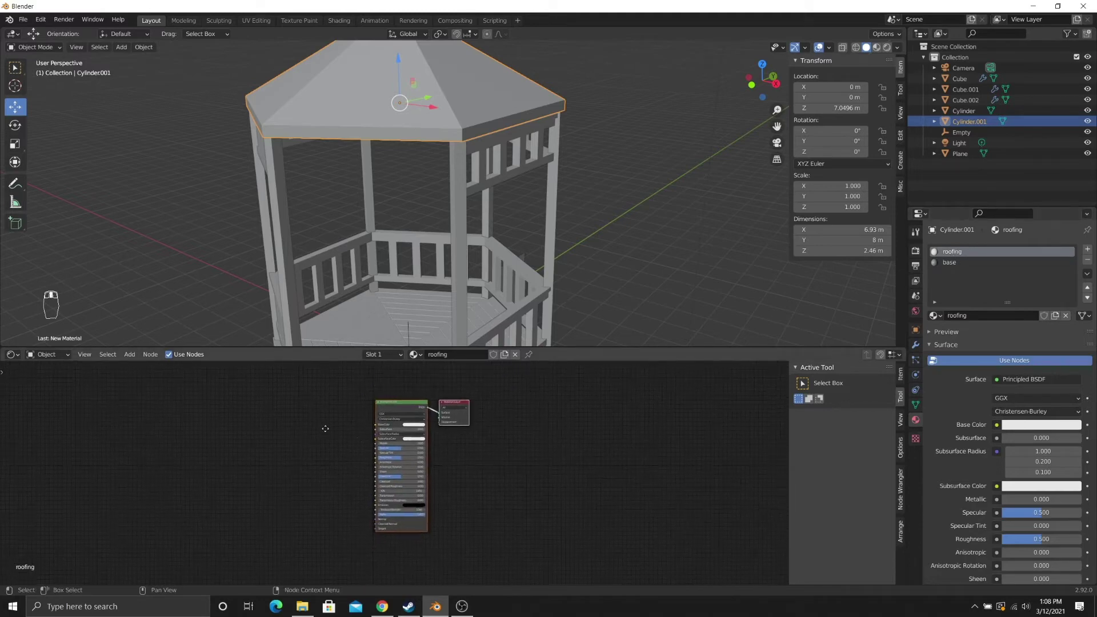
scroll(361, 432, up, 4)
middle_drag(363, 442, 350, 468)
drag(502, 409, 532, 419)
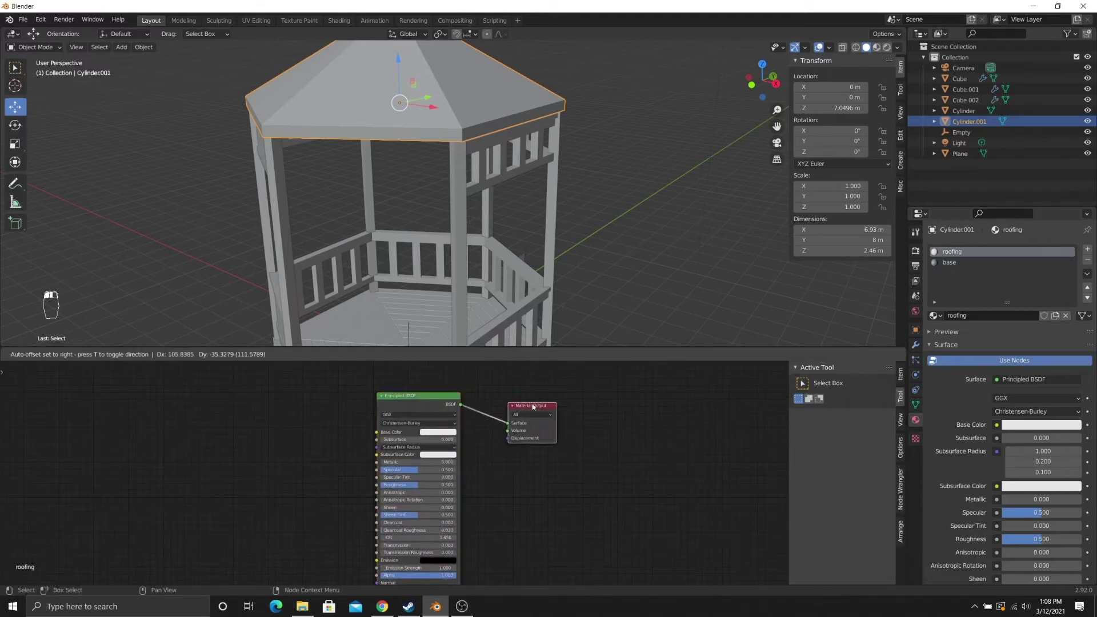
- Add a texture node to the roofing material's node tree
shift+middle_drag(384, 142, 427, 215)
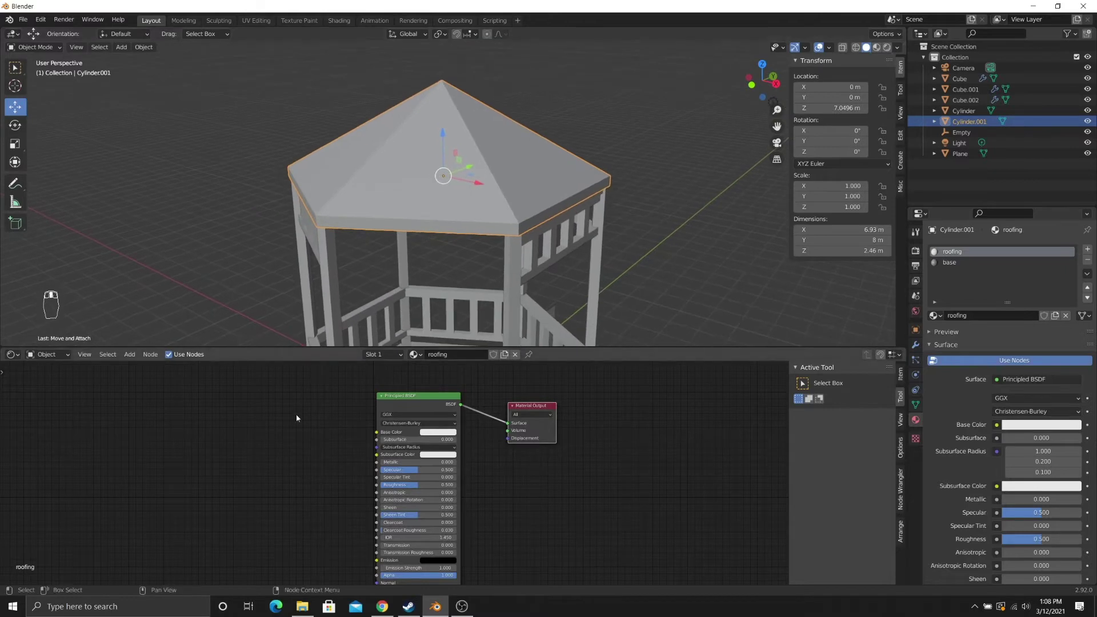
scroll(353, 456, up, 3)
scroll(352, 456, down, 2)
scroll(356, 439, up, 1)
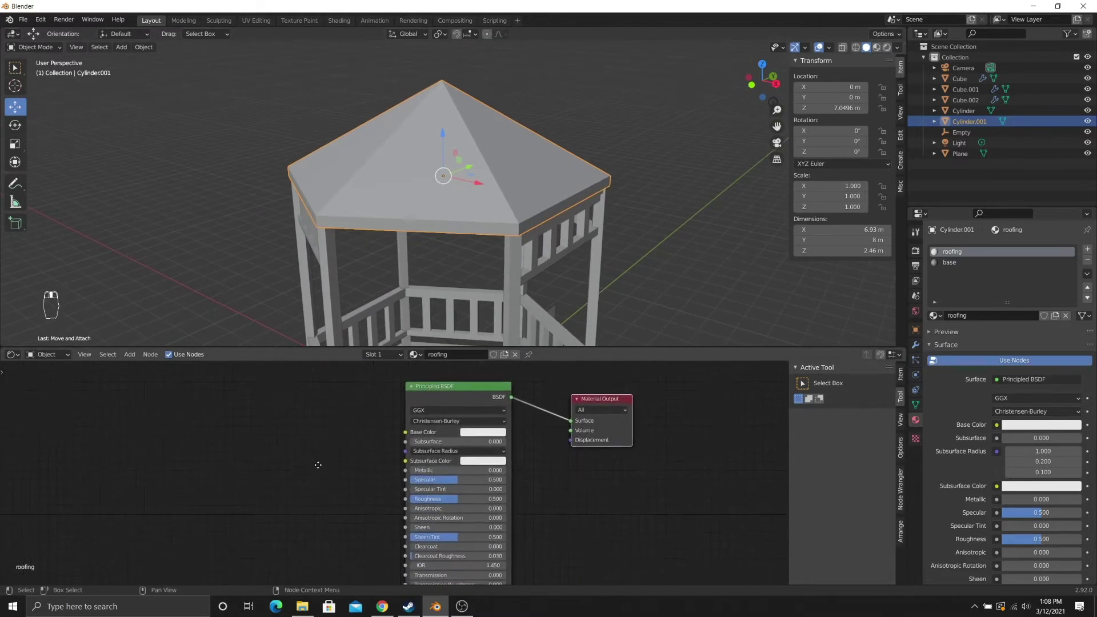
click(127, 360)
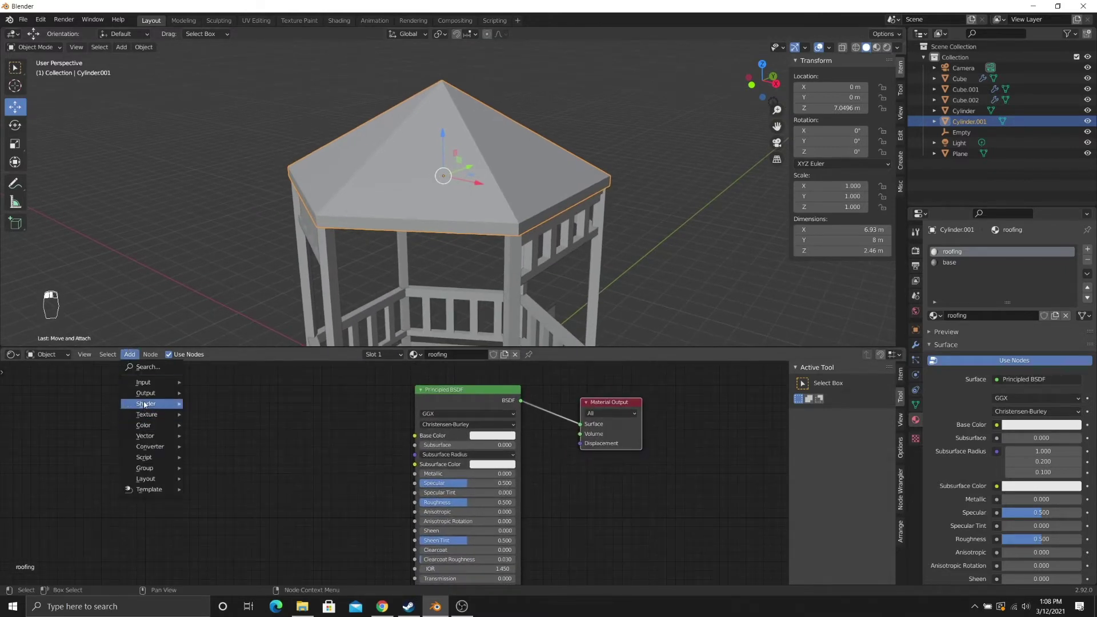
mouse_move(153, 414)
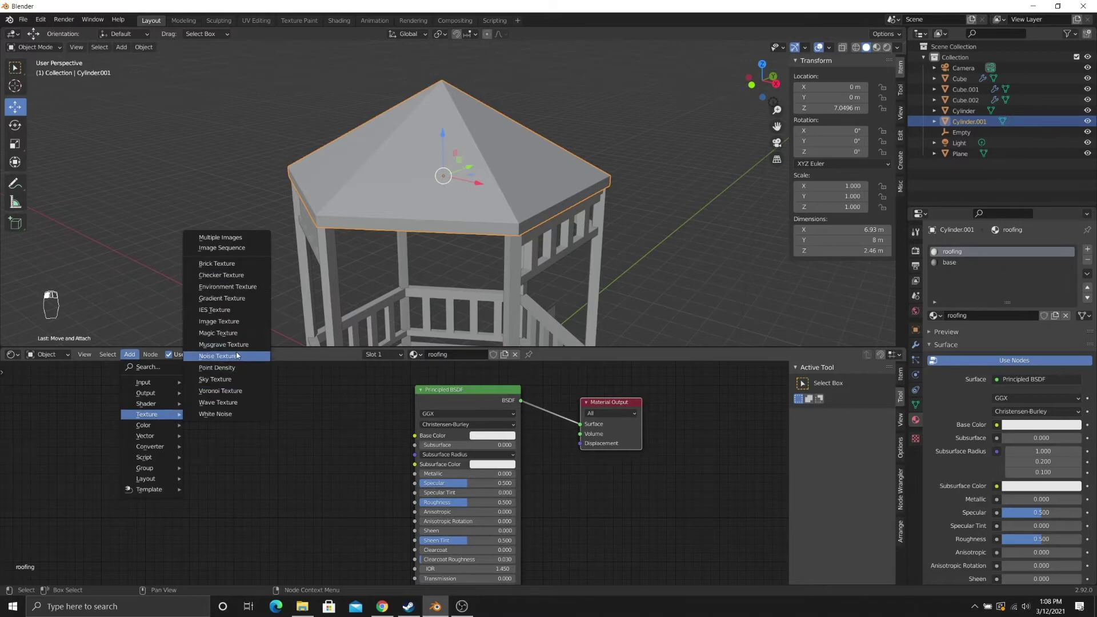
- Place a Brick Texture node, connect its Color to the Principled BSDF's Base Color, and view the roof in rendered shading
click(256, 428)
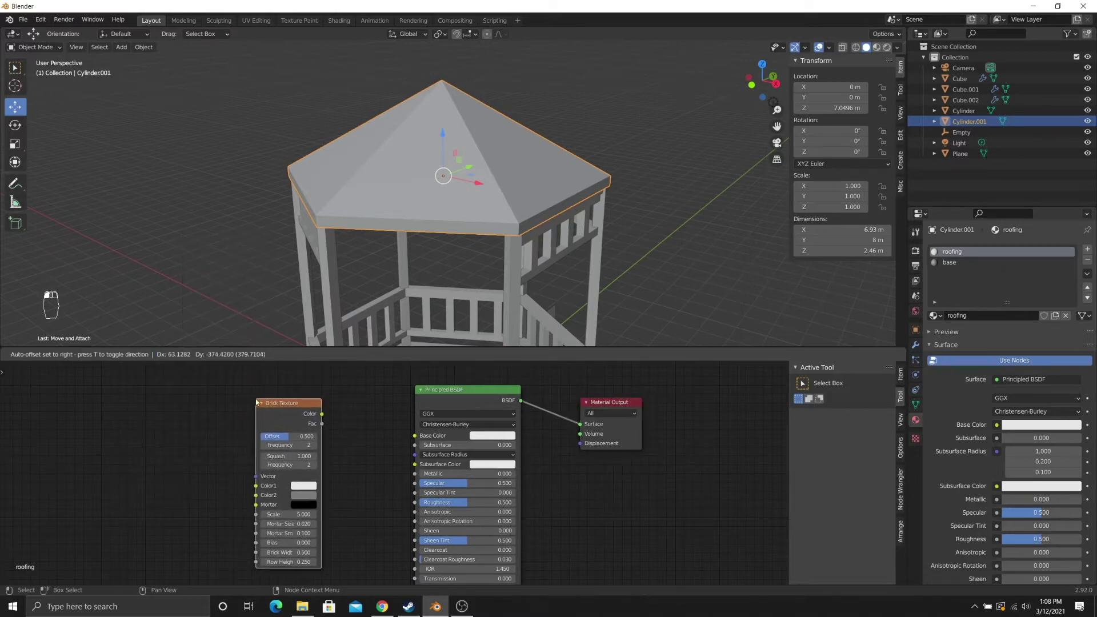
drag(321, 414, 415, 436)
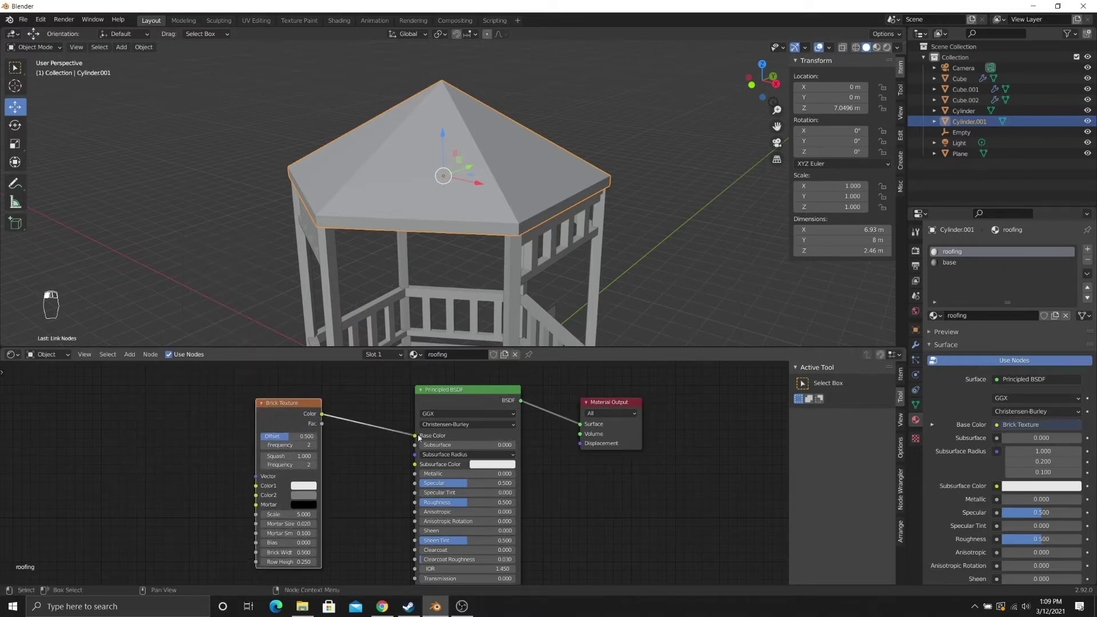
key(z)
click(459, 90)
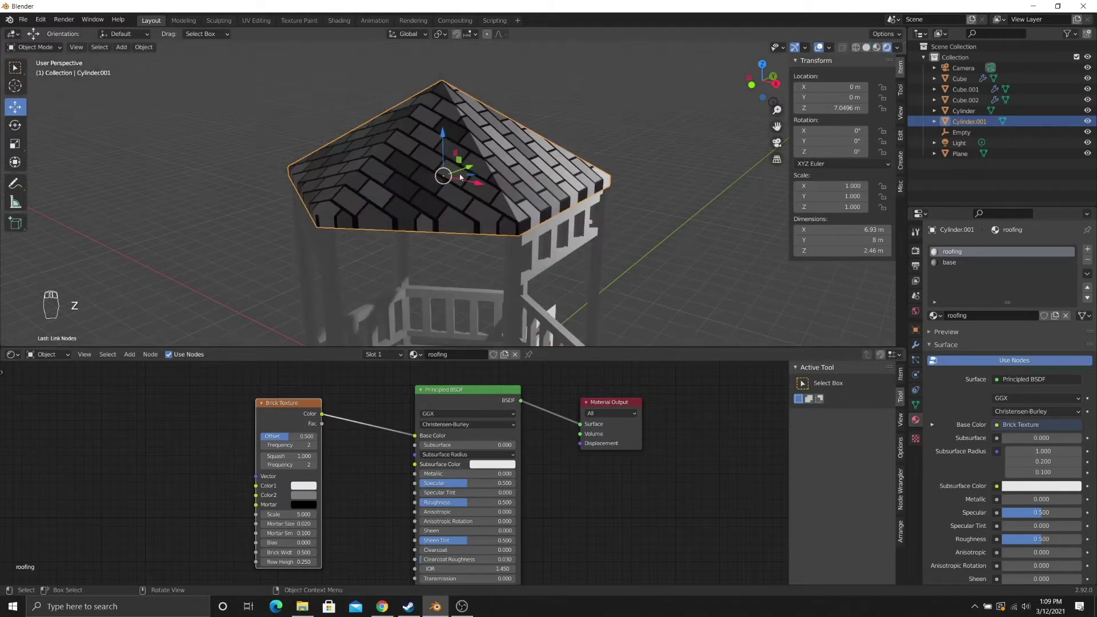
mouse_move(459, 92)
middle_down()
mouse_move(543, 207)
mouse_move(616, 230)
mouse_move(673, 221)
mouse_move(462, 188)
middle_up()
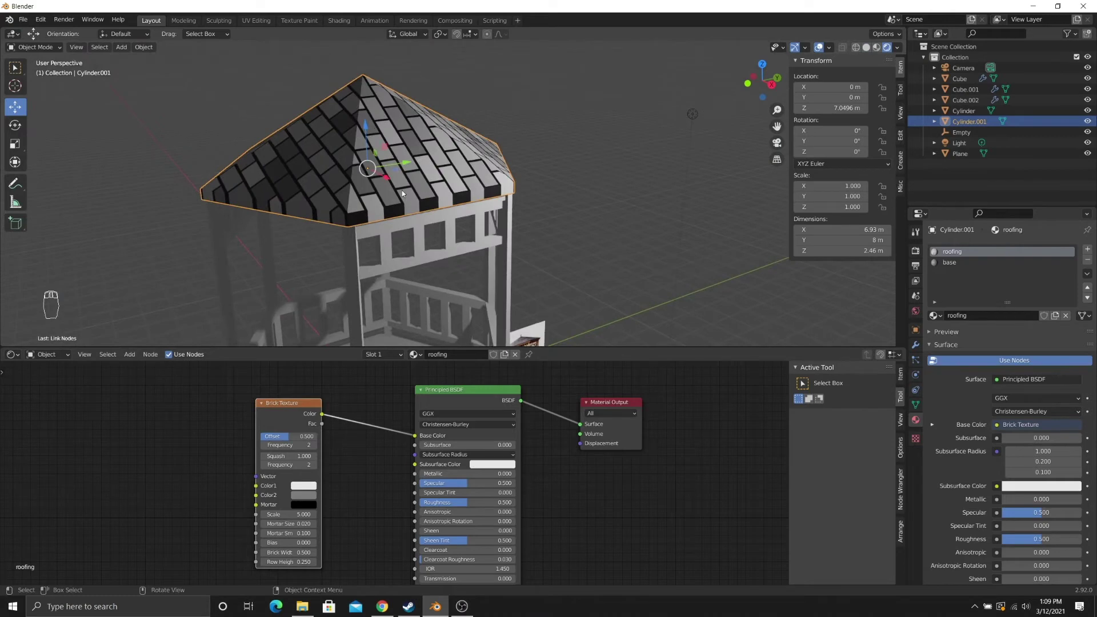
- Add a Texture Coordinate node well before the Brick Texture node, leaving room between them
middle_drag(188, 501, 313, 505)
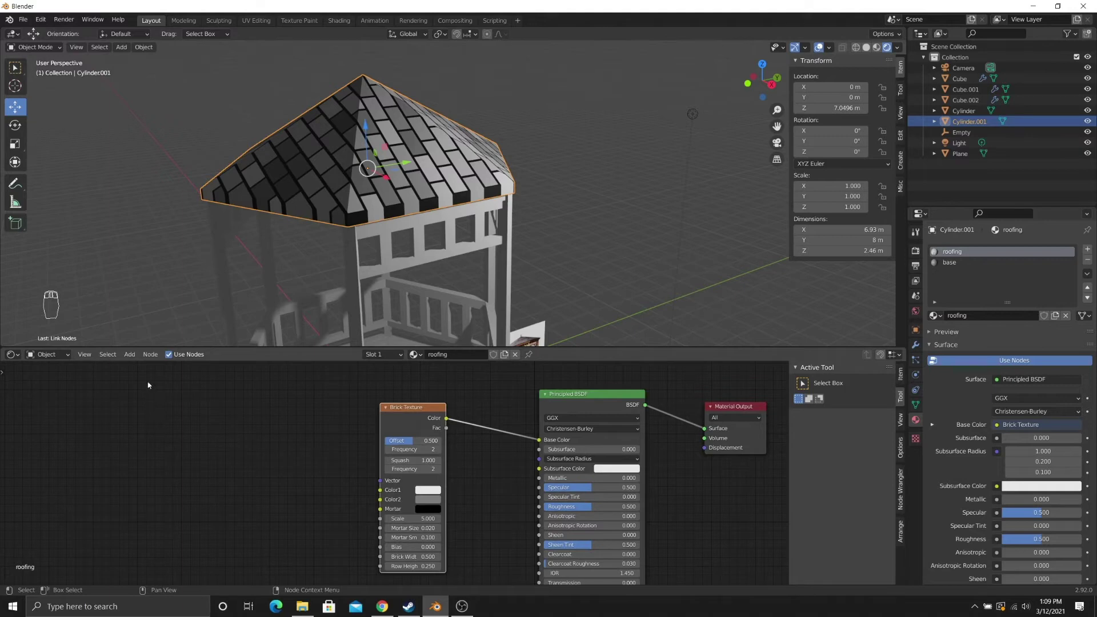
click(126, 358)
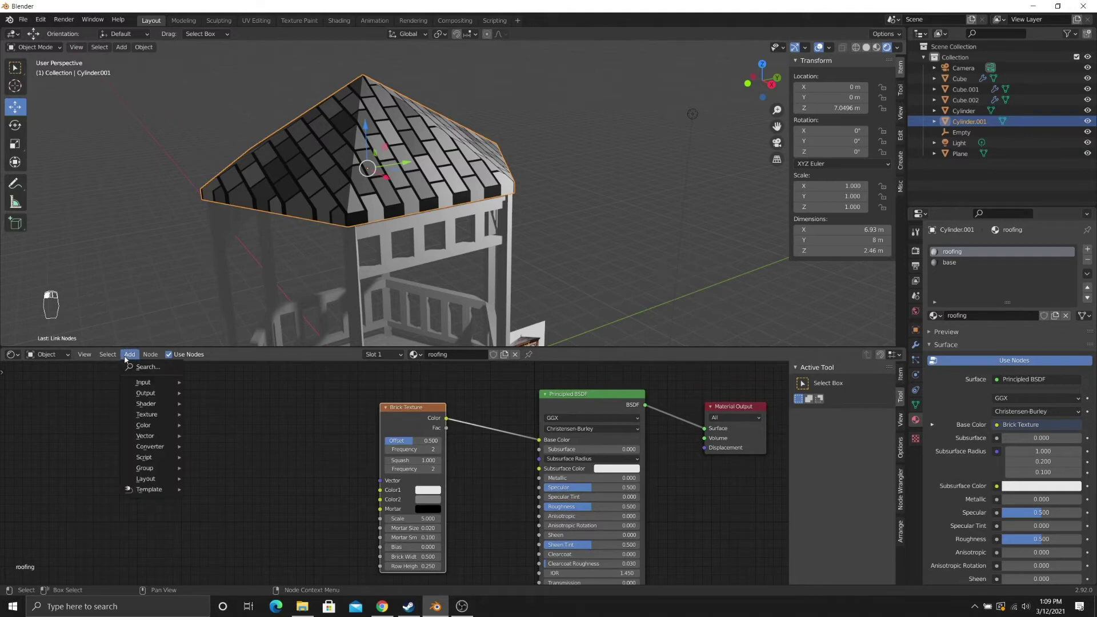
mouse_move(143, 383)
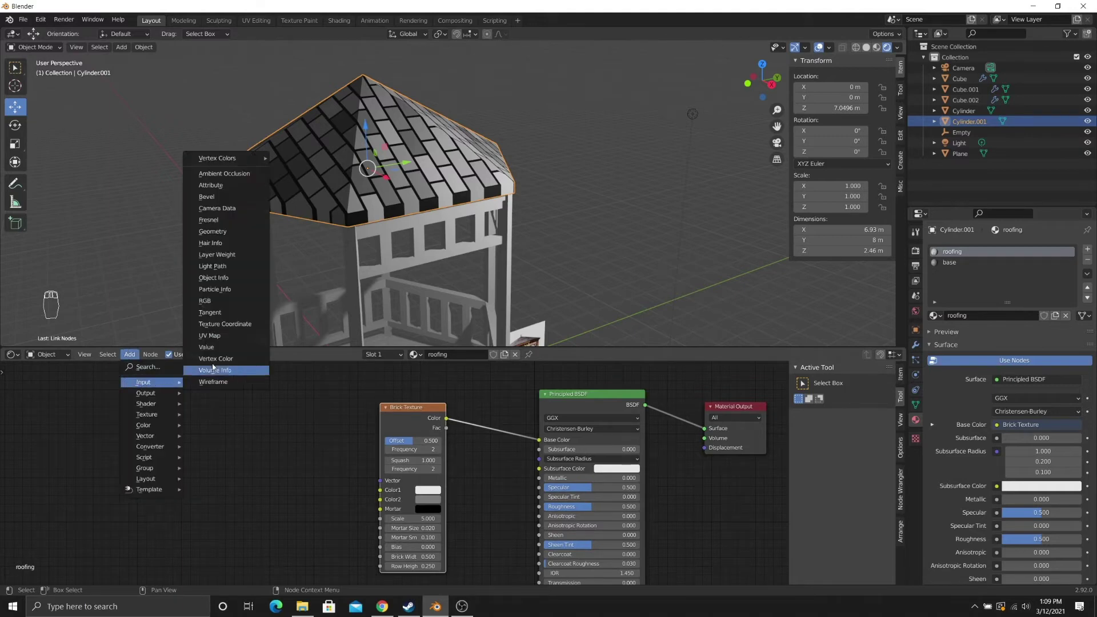
click(234, 324)
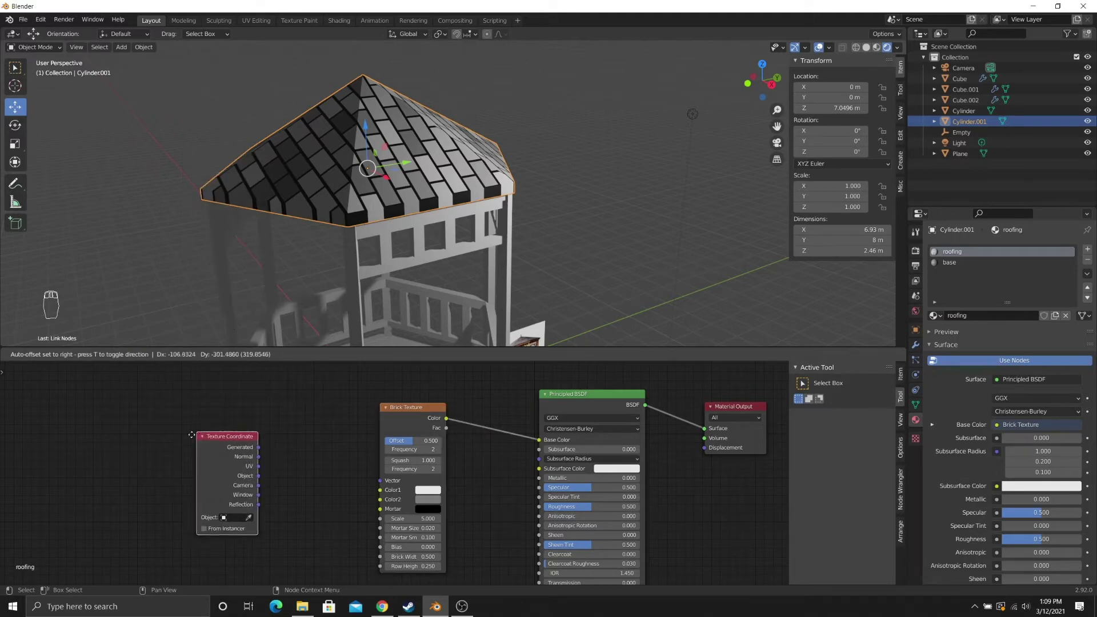
click(192, 459)
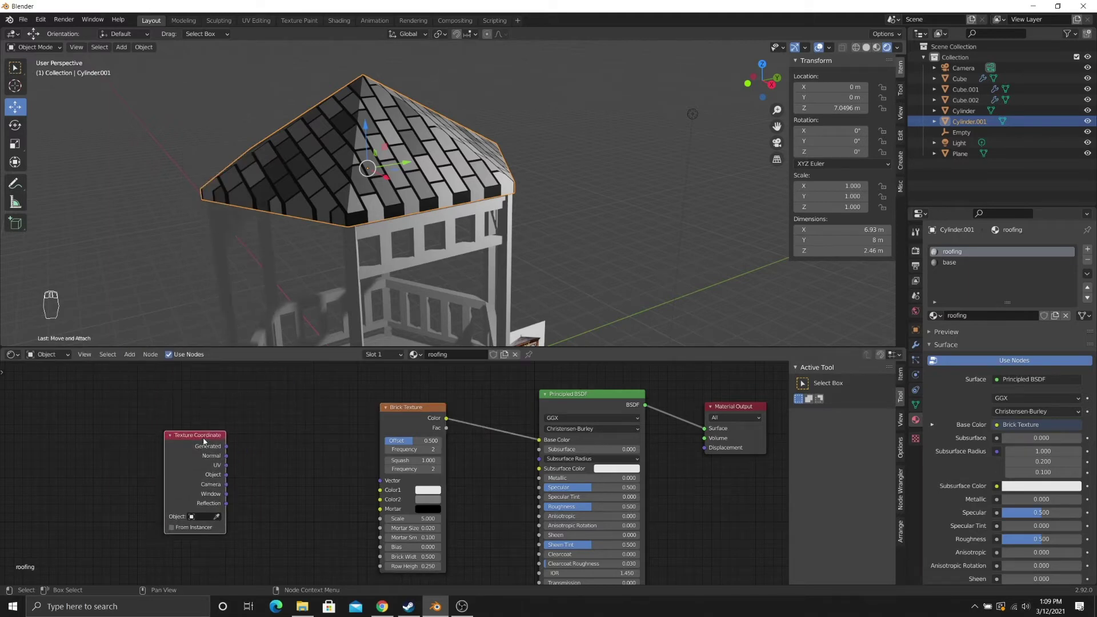
drag(204, 440, 177, 431)
- Add a Mapping node between the Texture Coordinate and Brick Texture nodes
click(131, 355)
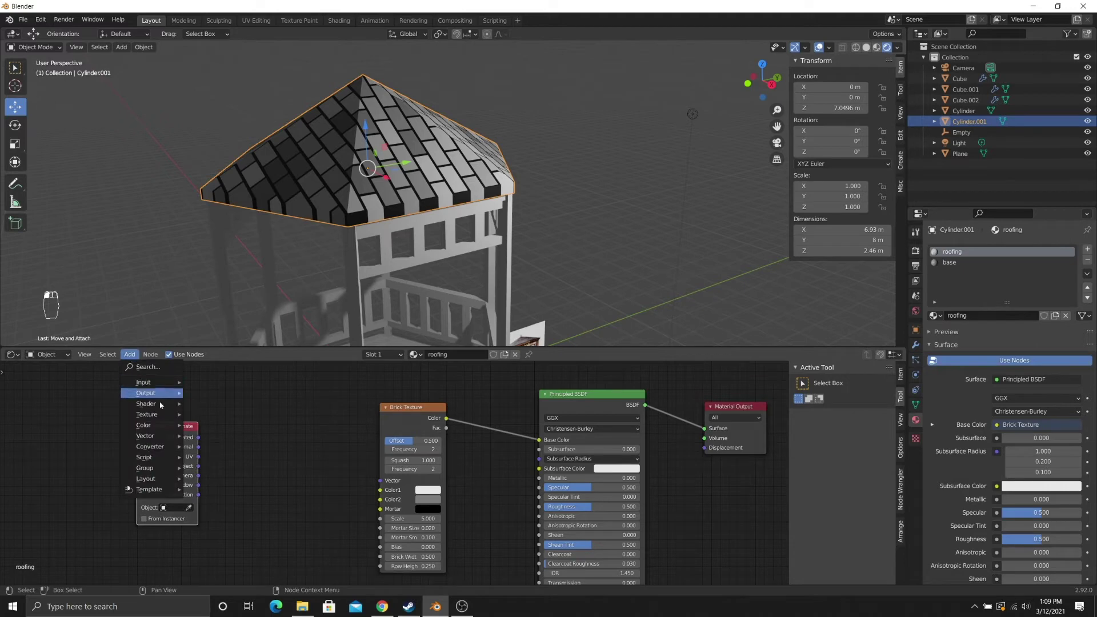
mouse_move(145, 436)
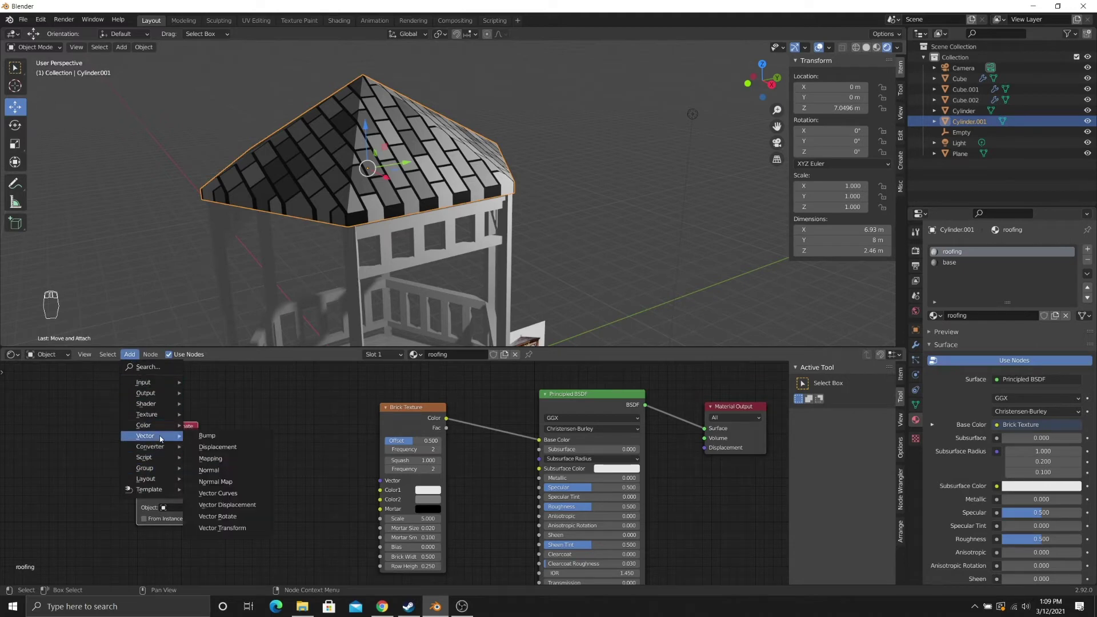
click(199, 471)
click(257, 407)
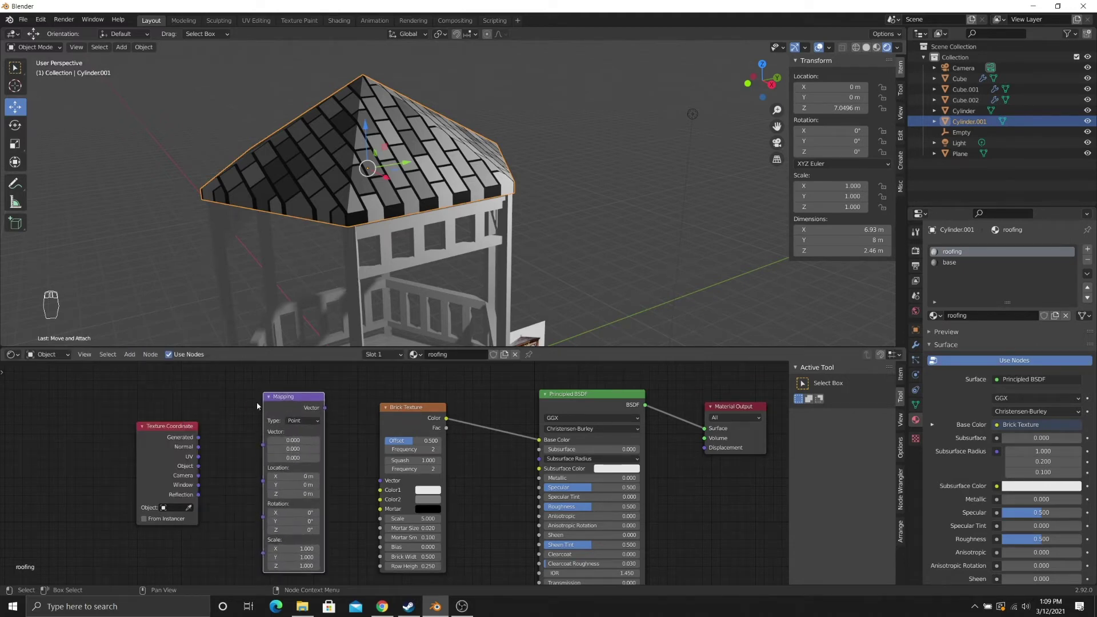
- Connect the UV output to the Mapping node's Vector input and the Mapping output to the Brick Texture's Vector
scroll(199, 458, up, 1)
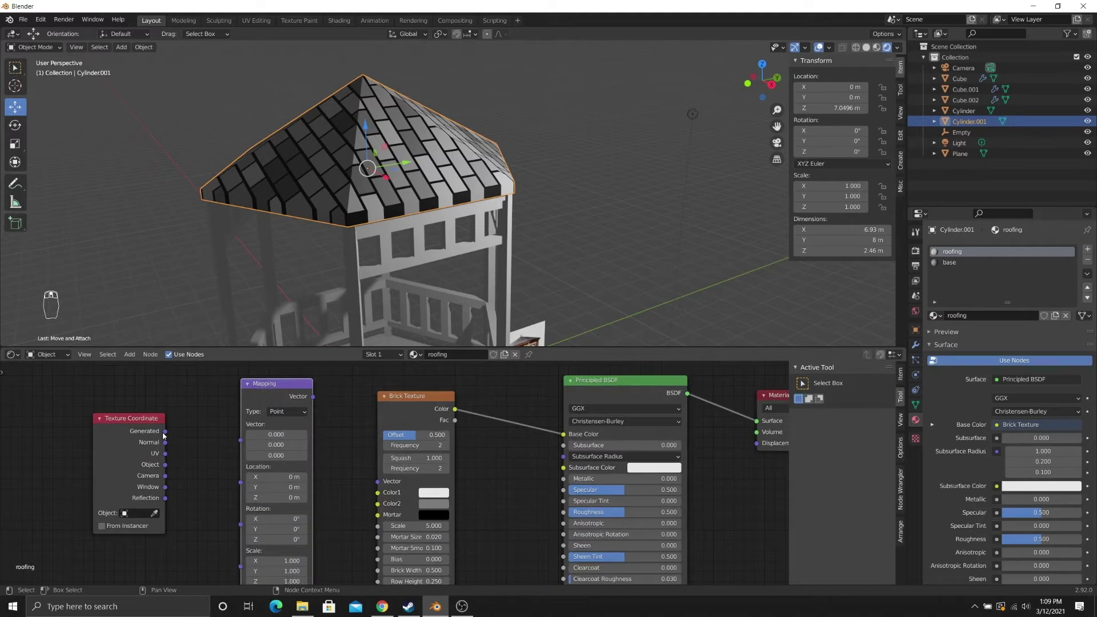
drag(165, 454, 242, 449)
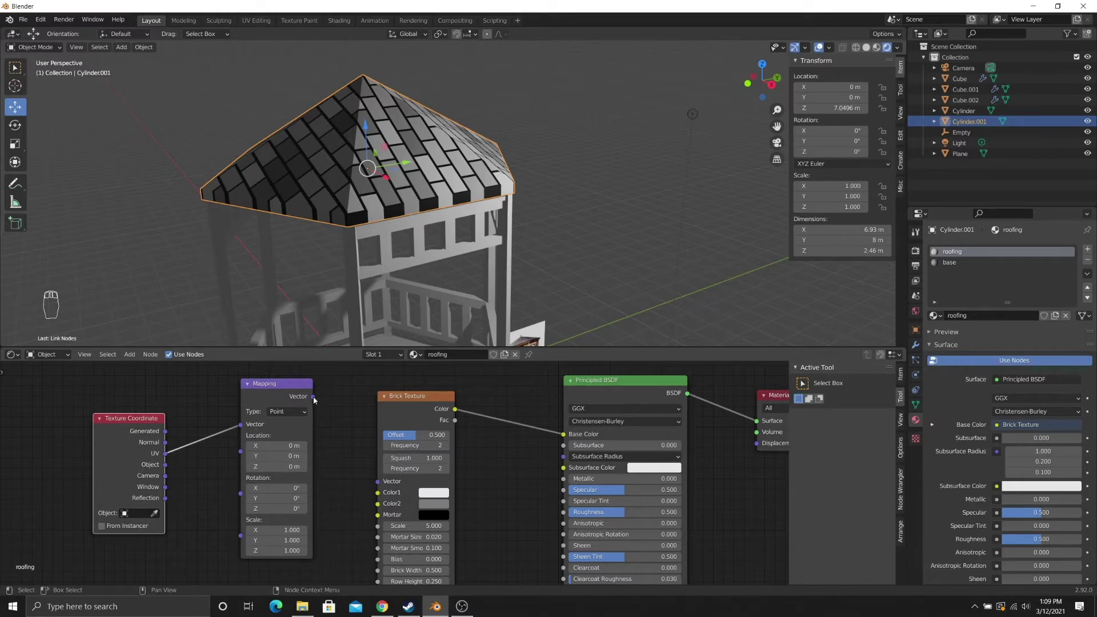
drag(313, 396, 371, 479)
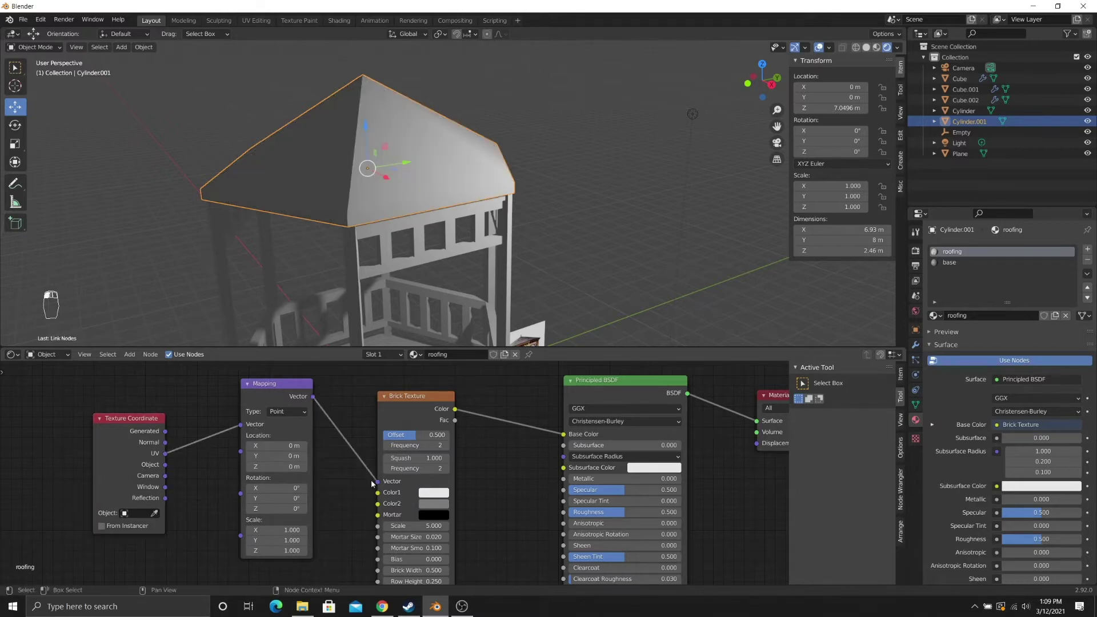
- Try a larger X scale on the Mapping node and reset it to 1
drag(283, 530, 351, 530)
click(283, 531)
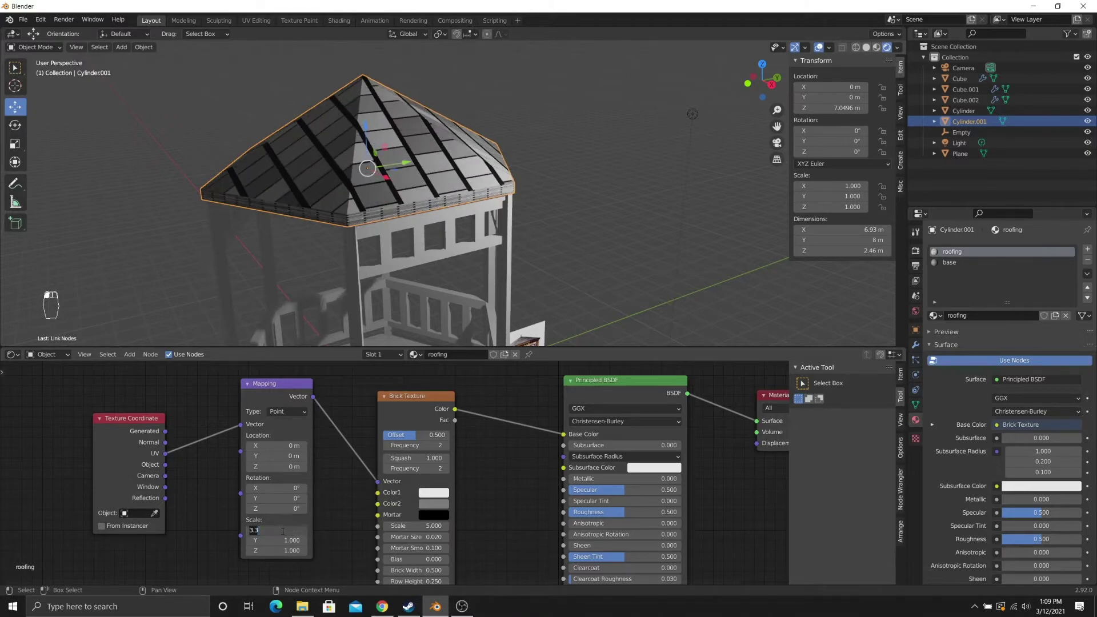
text(1)
key(Return)
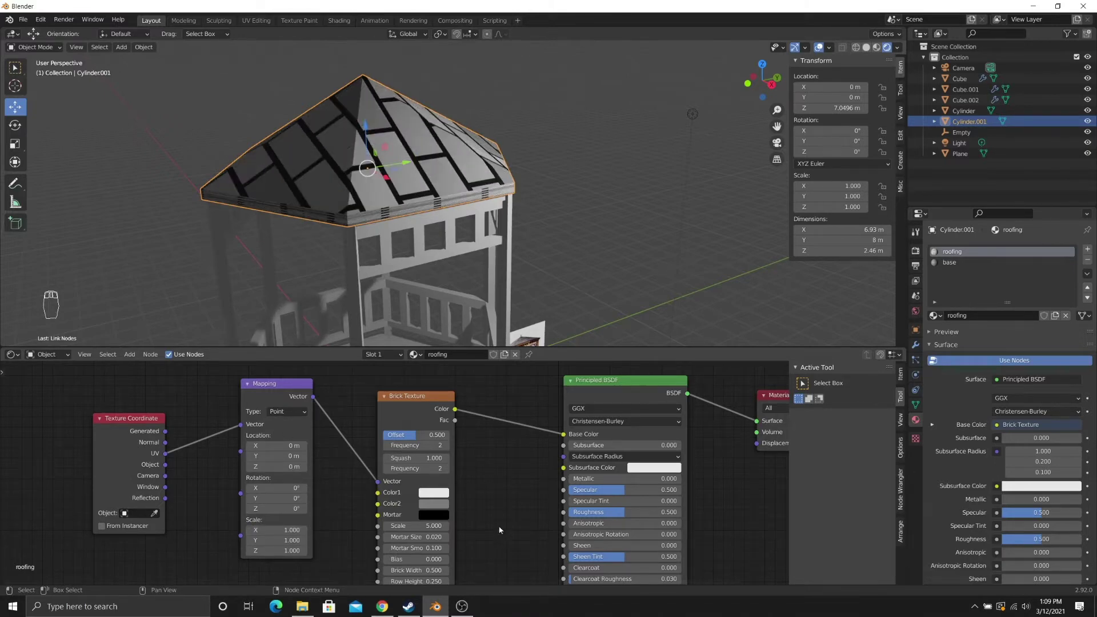
- Try the Generated and Object coordinates as the Mapping node's vector source and reconnect the UV output
middle_drag(482, 487, 429, 465)
scroll(391, 147, down, 3)
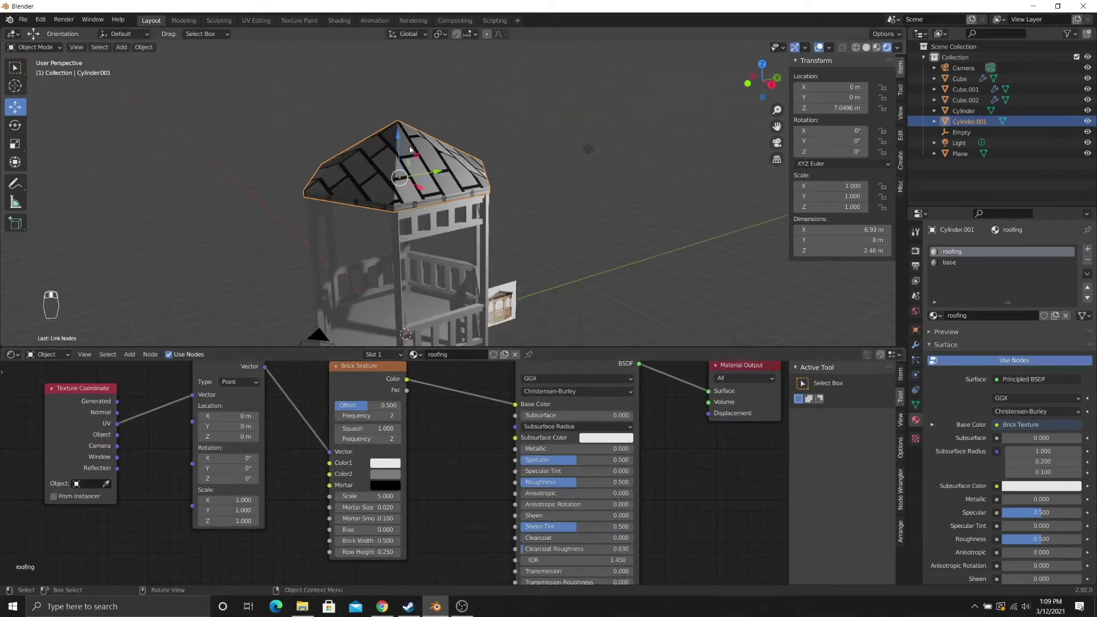
middle_drag(417, 154, 488, 205)
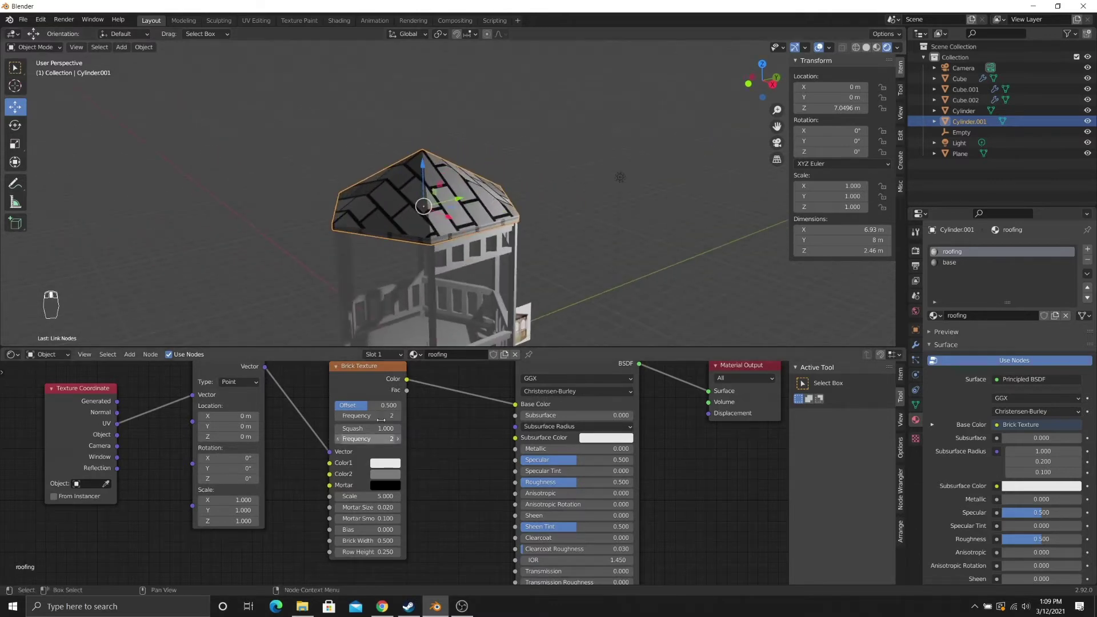
middle_drag(110, 409, 141, 429)
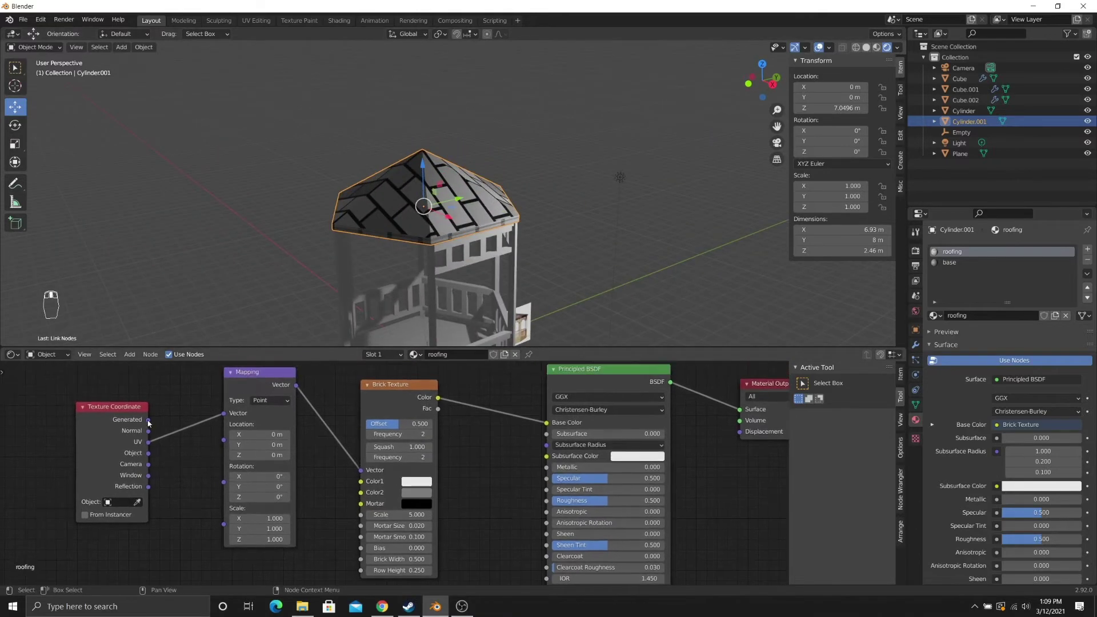
drag(148, 423, 224, 413)
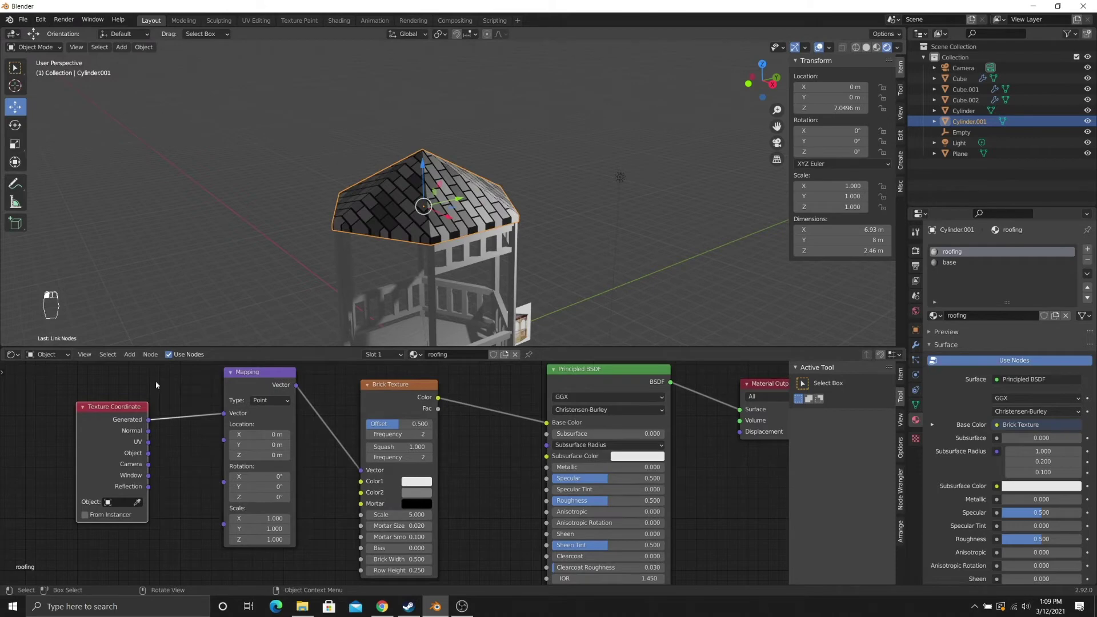
drag(149, 453, 224, 415)
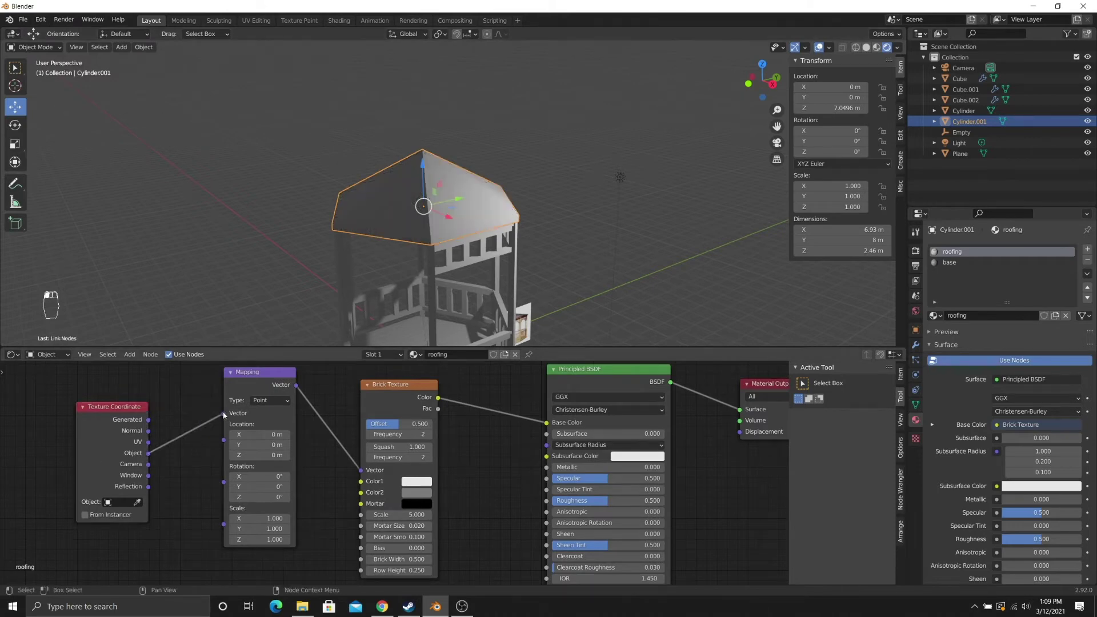
scroll(433, 215, up, 4)
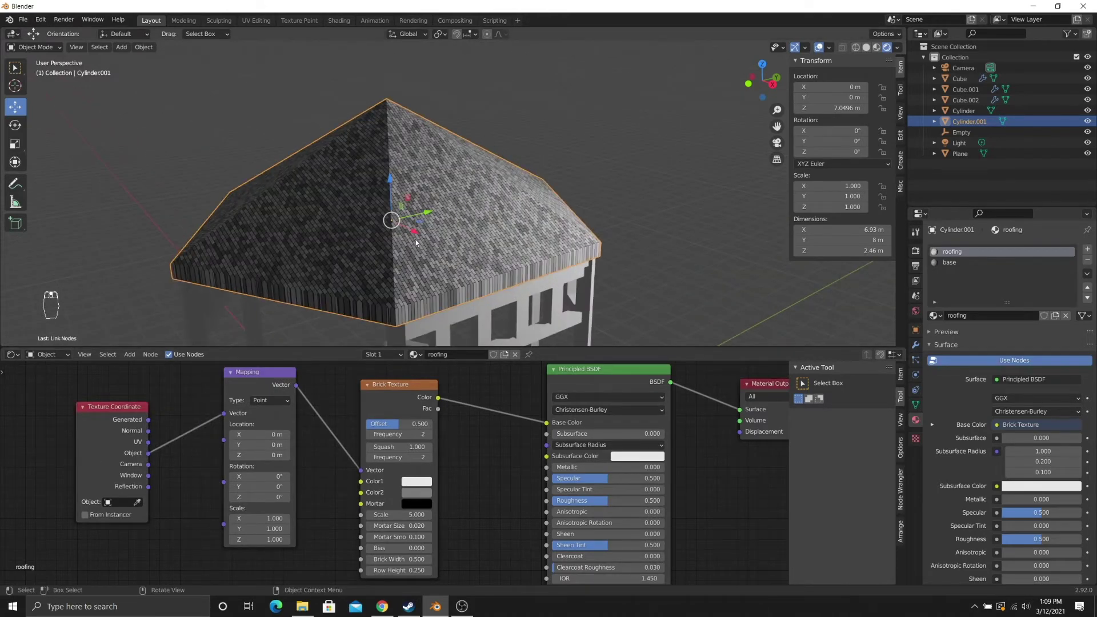
drag(149, 448, 149, 442)
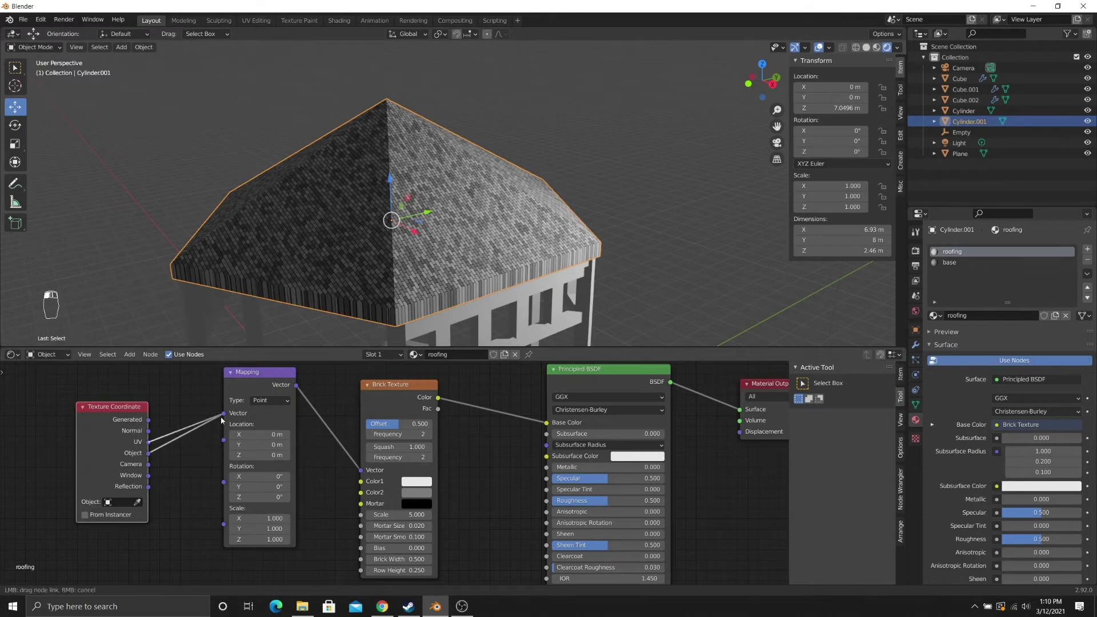
scroll(324, 206, down, 5)
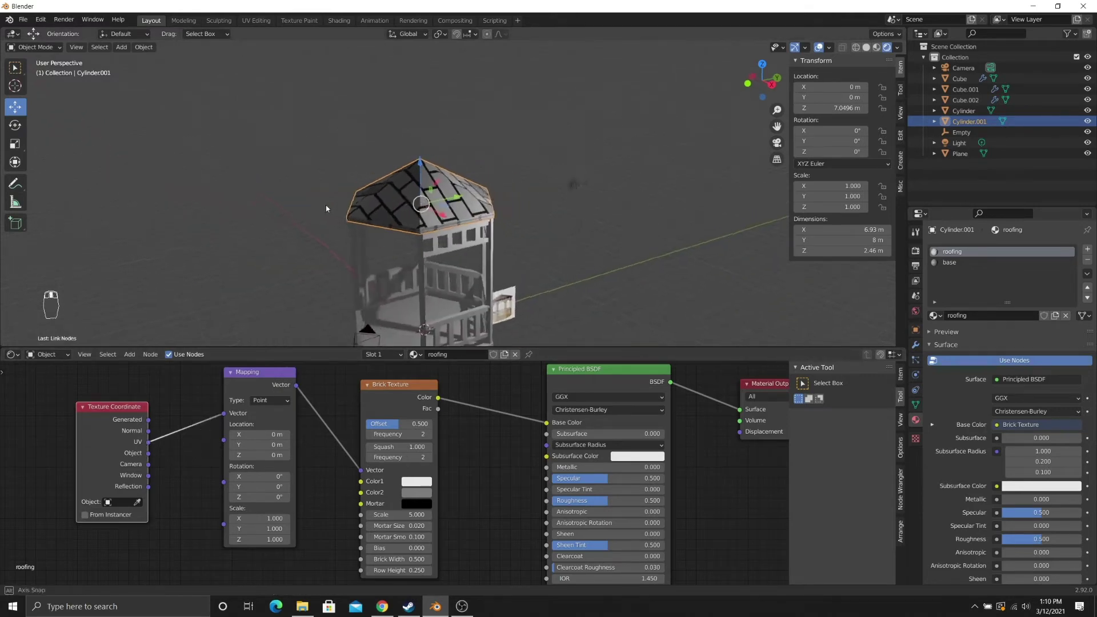
scroll(405, 227, up, 3)
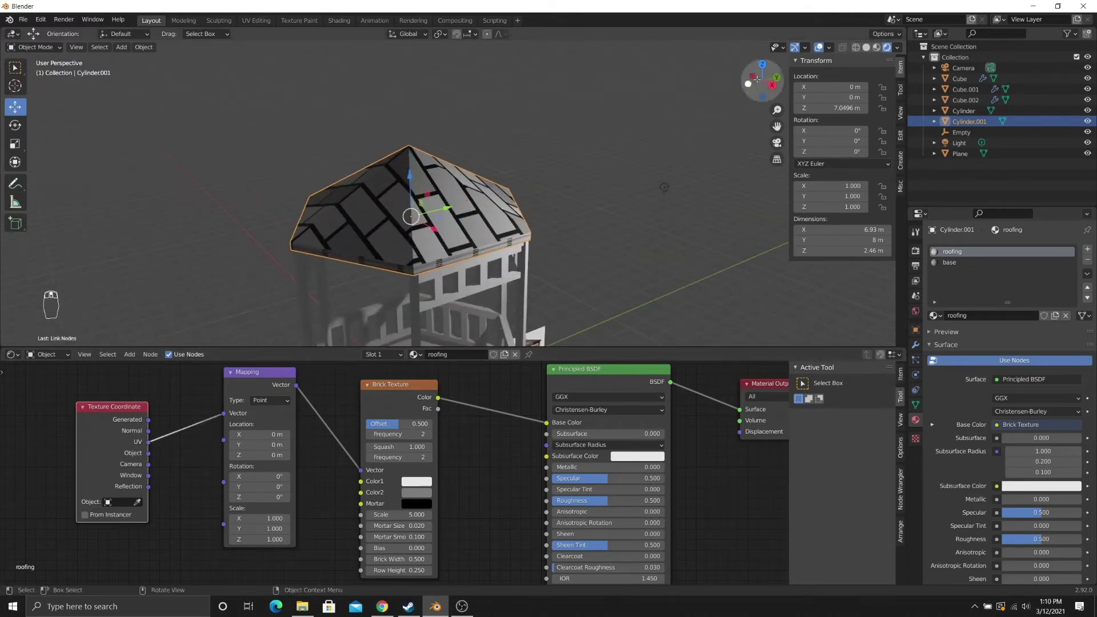
- Split the 3D viewport into two side-by-side areas and turn the new one into a UV Editor
drag(904, 30, 540, 41)
click(567, 51)
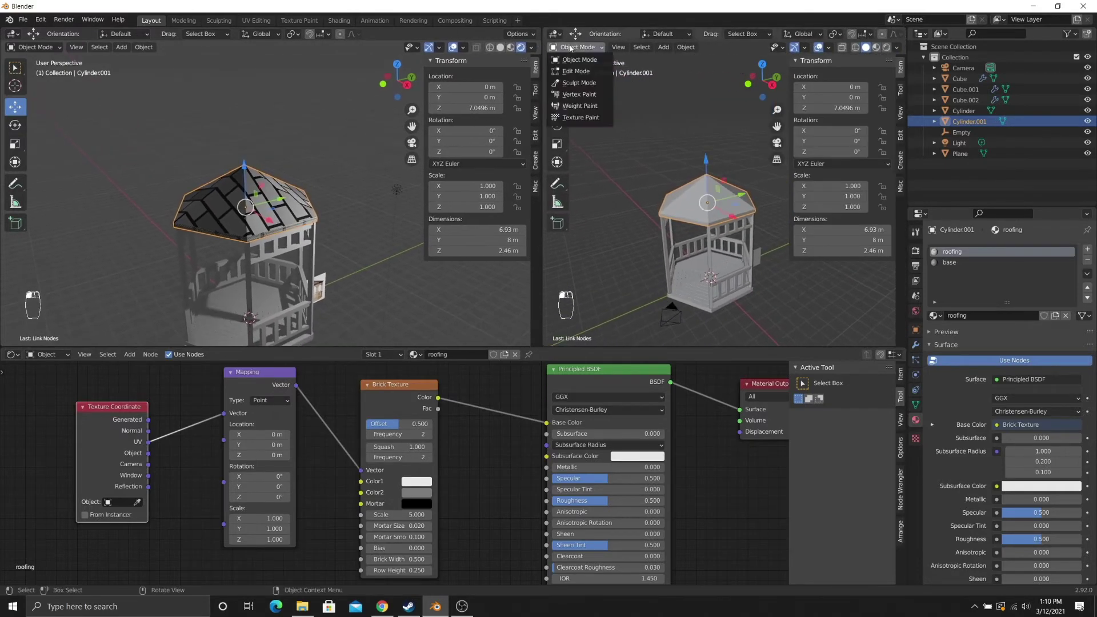
click(570, 56)
click(556, 34)
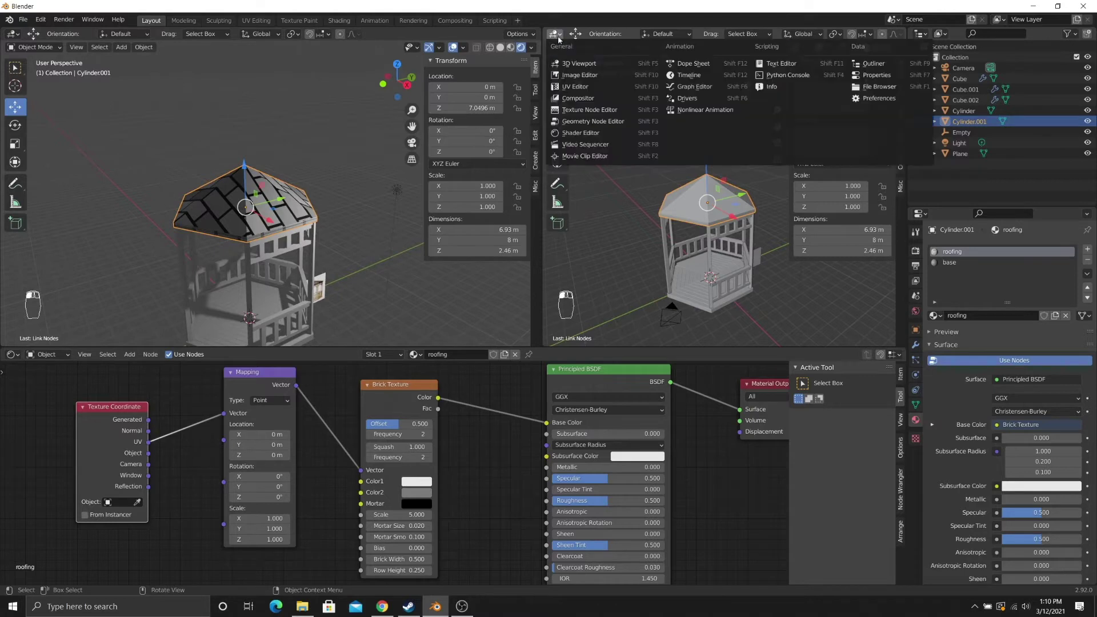
click(579, 75)
- Unwrap the entire roof mesh in Edit Mode with Smart UV Project, keeping the 66° angle limit and zero island margin
key(Tab)
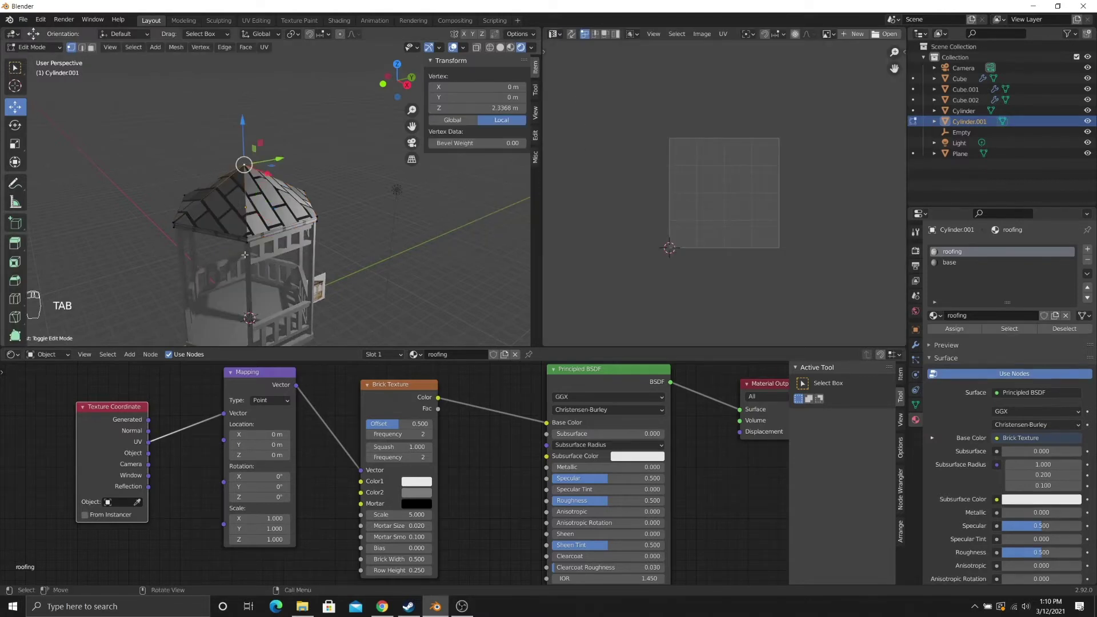
scroll(251, 240, up, 3)
key(a)
key(a)
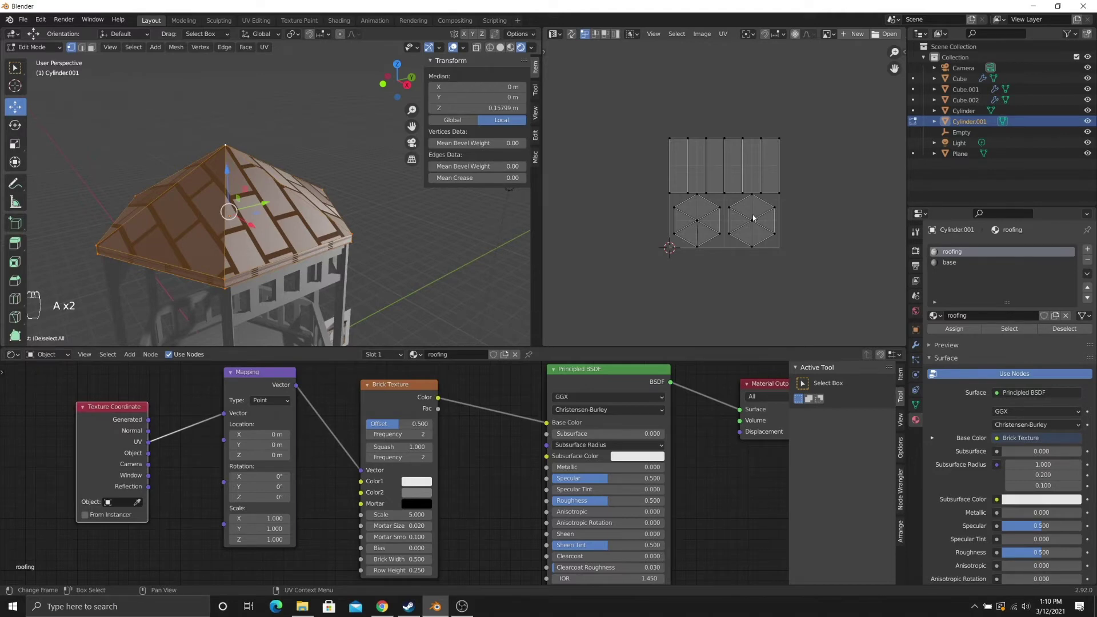
middle_drag(240, 229, 196, 231)
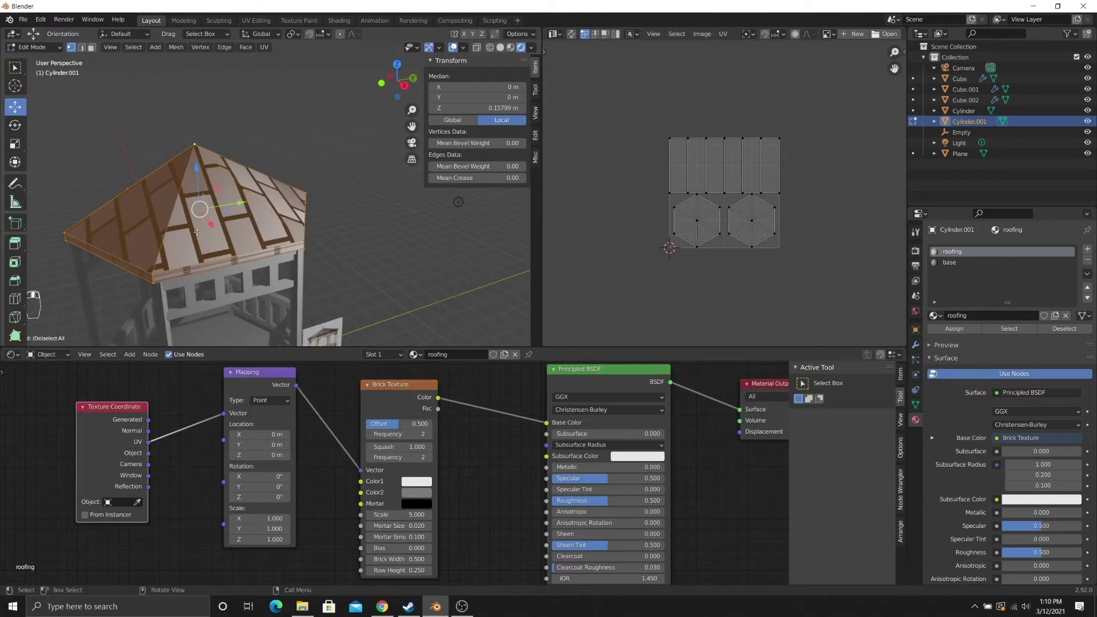
click(265, 48)
click(265, 48)
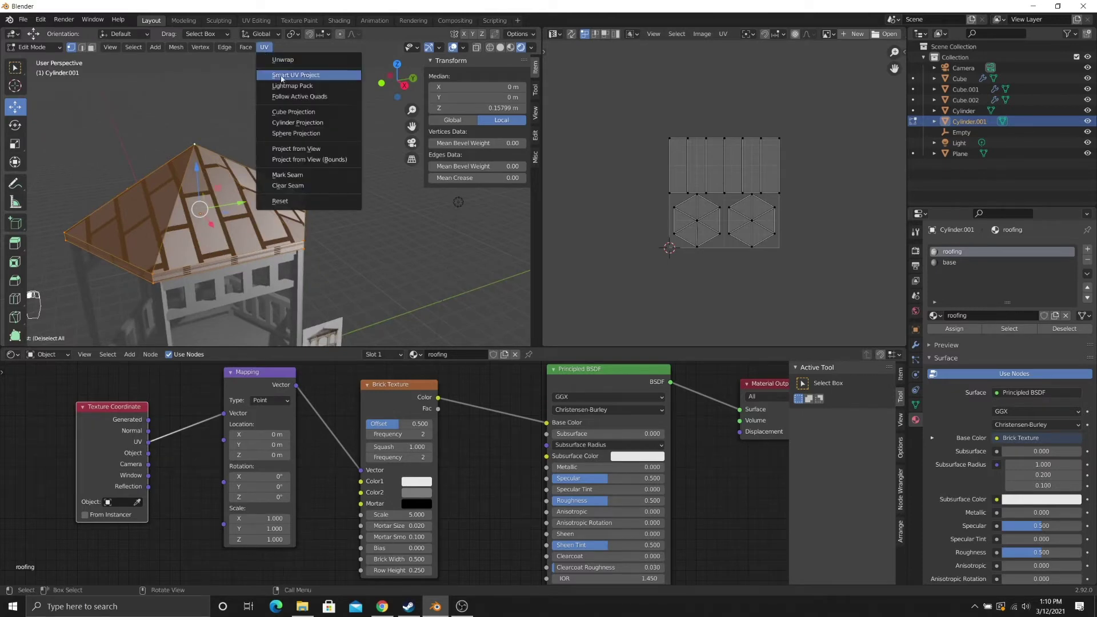
click(316, 77)
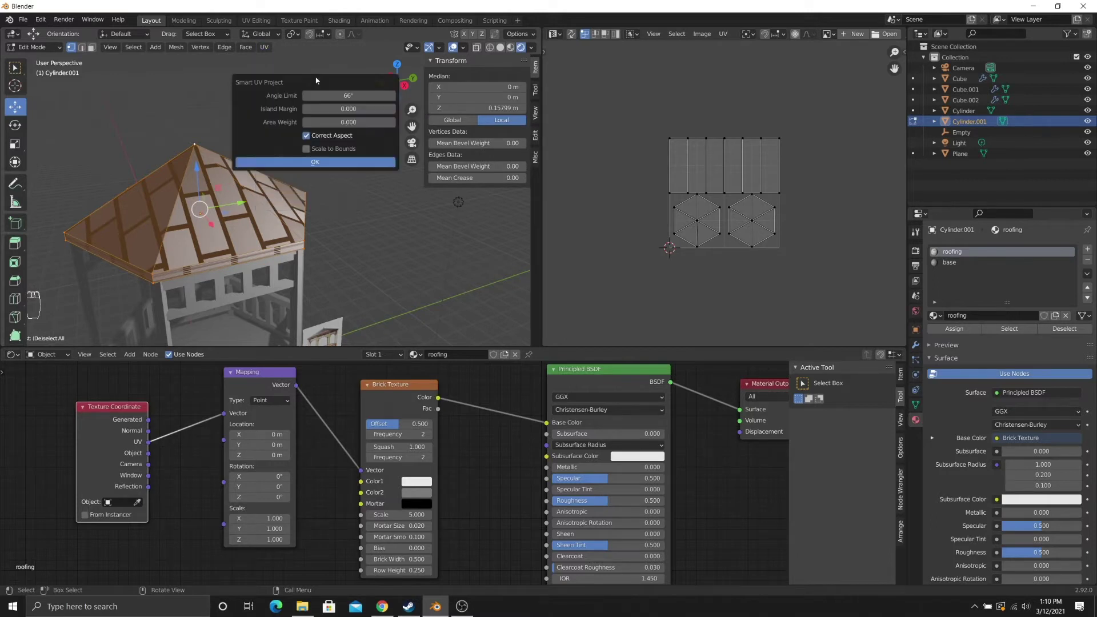
click(302, 162)
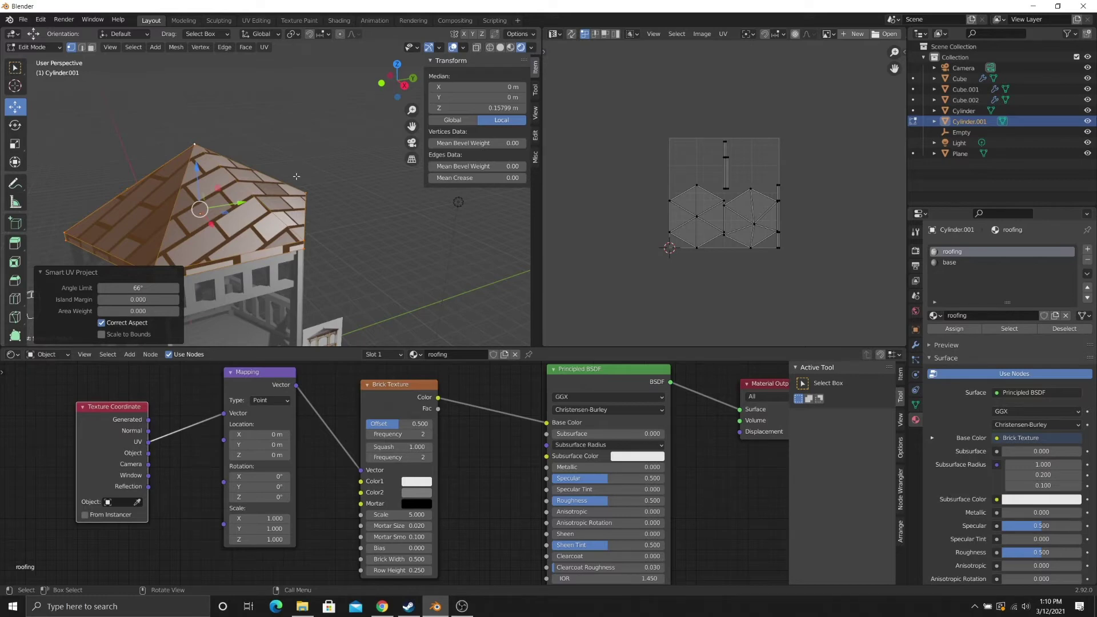
mouse_move(331, 204)
middle_down()
mouse_move(351, 206)
mouse_move(312, 201)
middle_up()
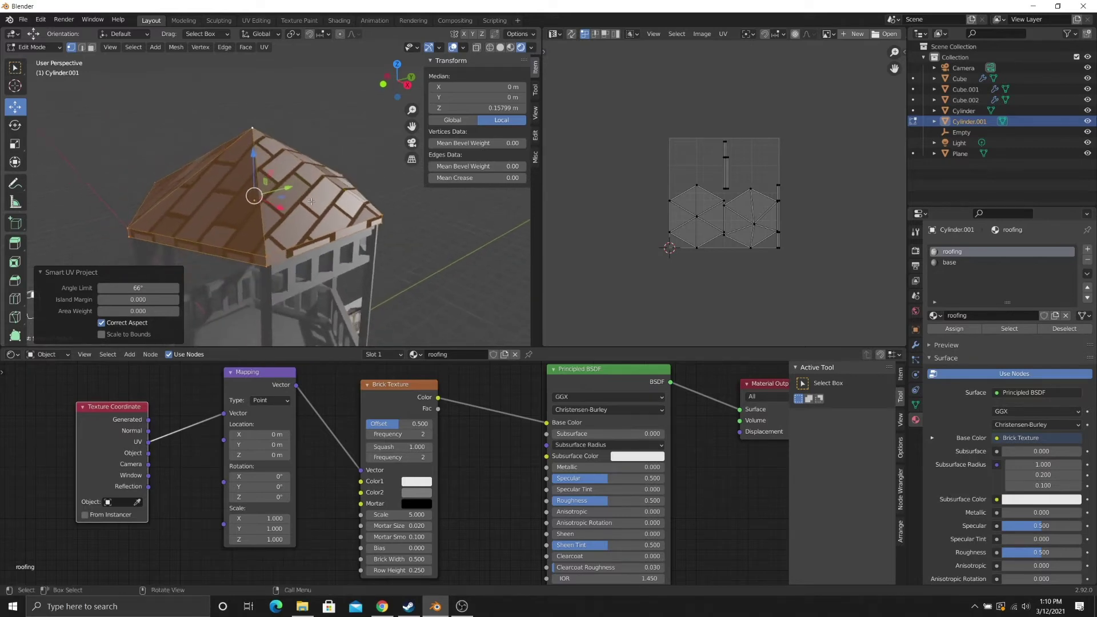
- Unwrap a single triangular roof face in face select mode with Smart UV Project, keeping the 66° angle limit
key(3)
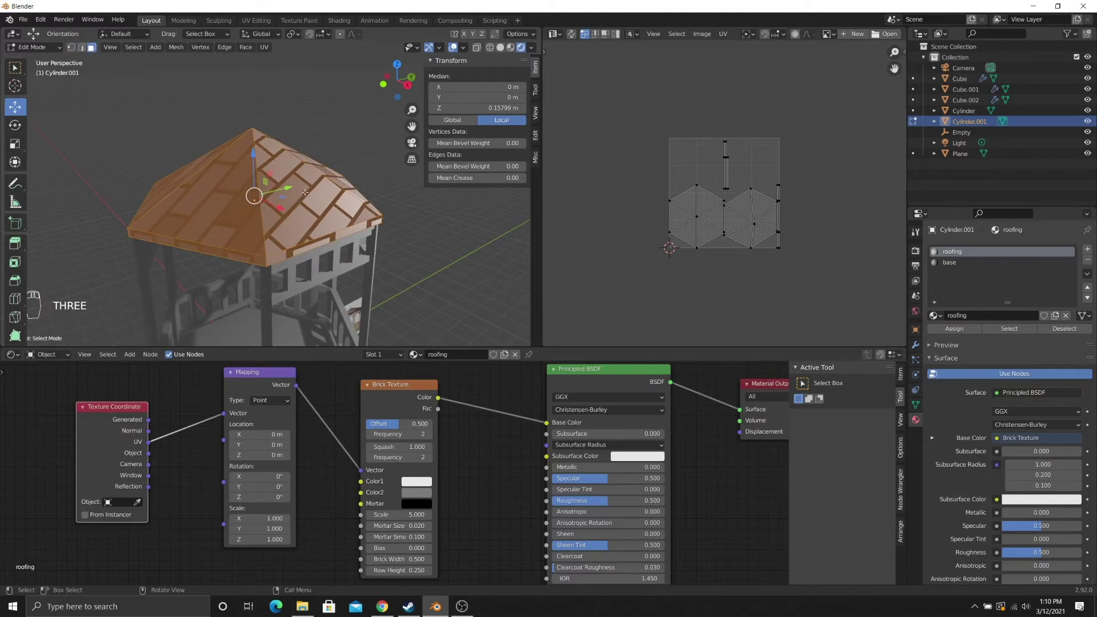
click(301, 195)
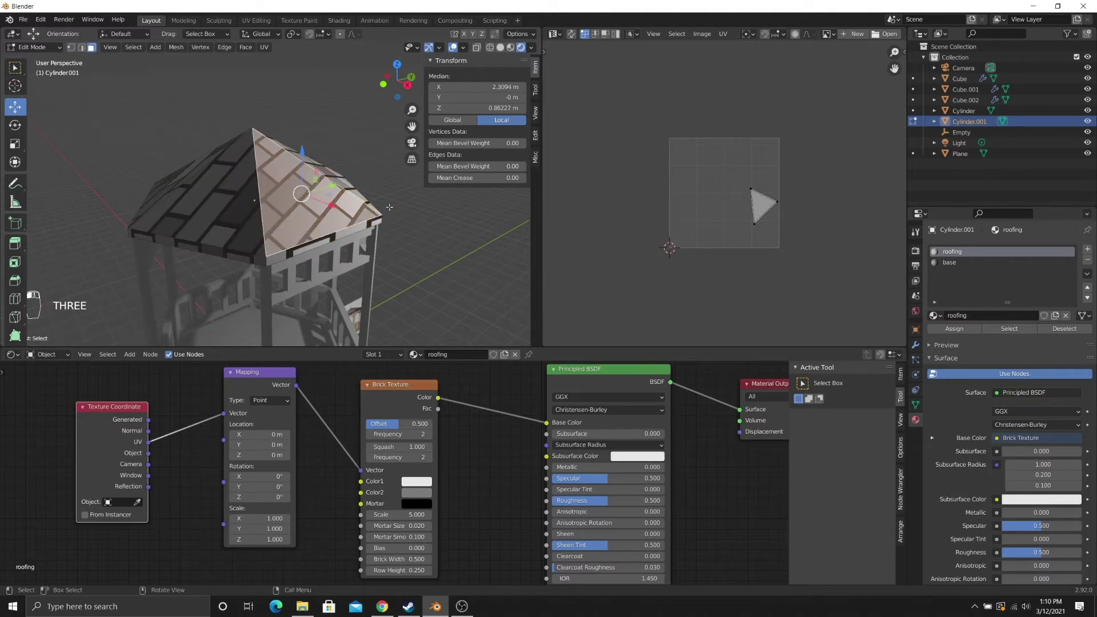
middle_drag(285, 194, 309, 220)
click(264, 47)
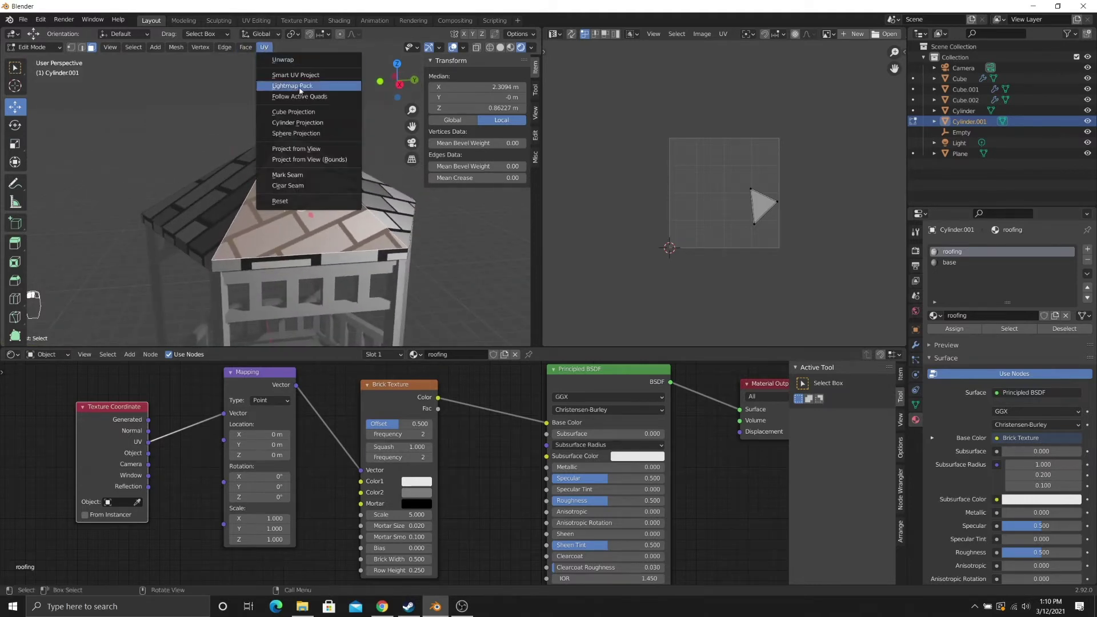
click(320, 75)
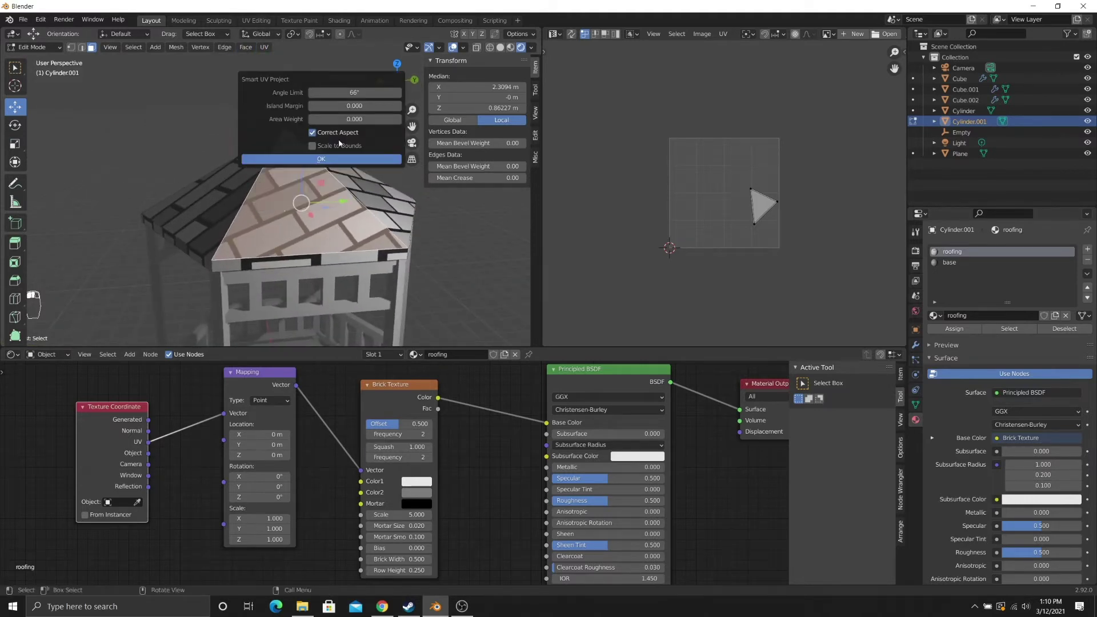
click(316, 160)
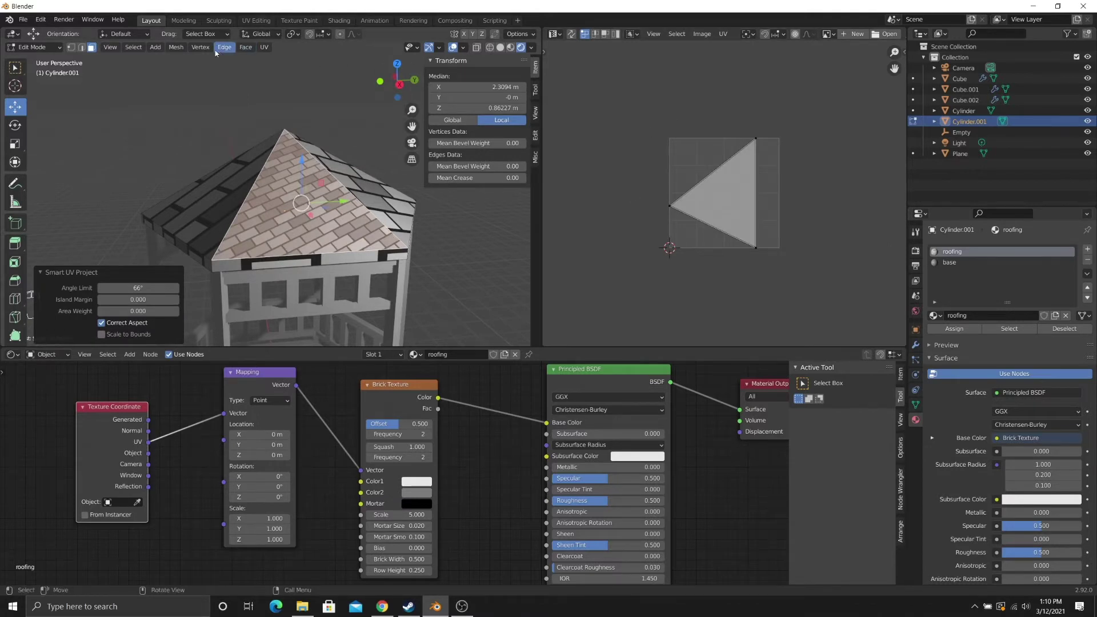
middle_drag(343, 206, 269, 209)
scroll(348, 212, down, 6)
scroll(317, 215, up, 3)
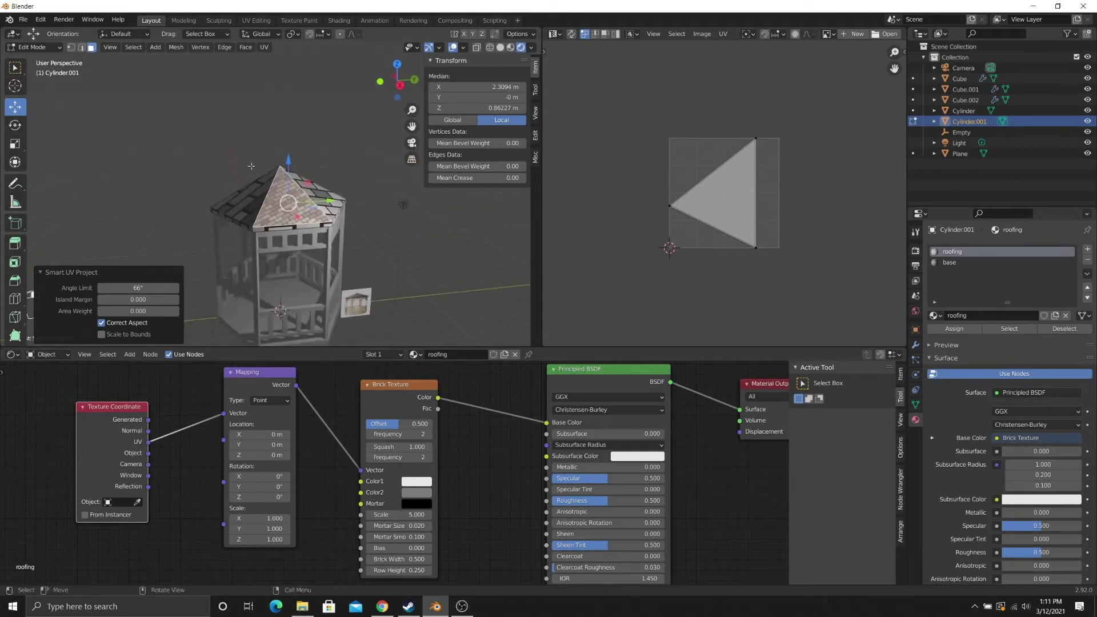
- Unwrap the neighbouring triangular roof face with Smart UV Project and enable Scale to Bounds
scroll(252, 165, up, 1)
middle_drag(251, 165, 304, 173)
click(320, 209)
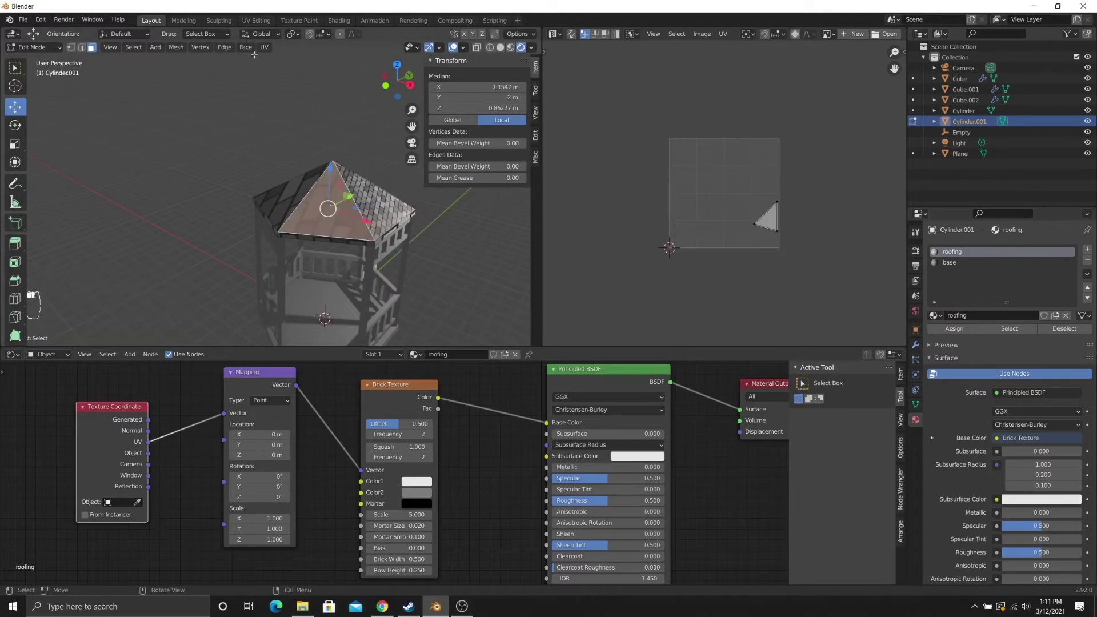
click(264, 47)
click(291, 76)
click(327, 156)
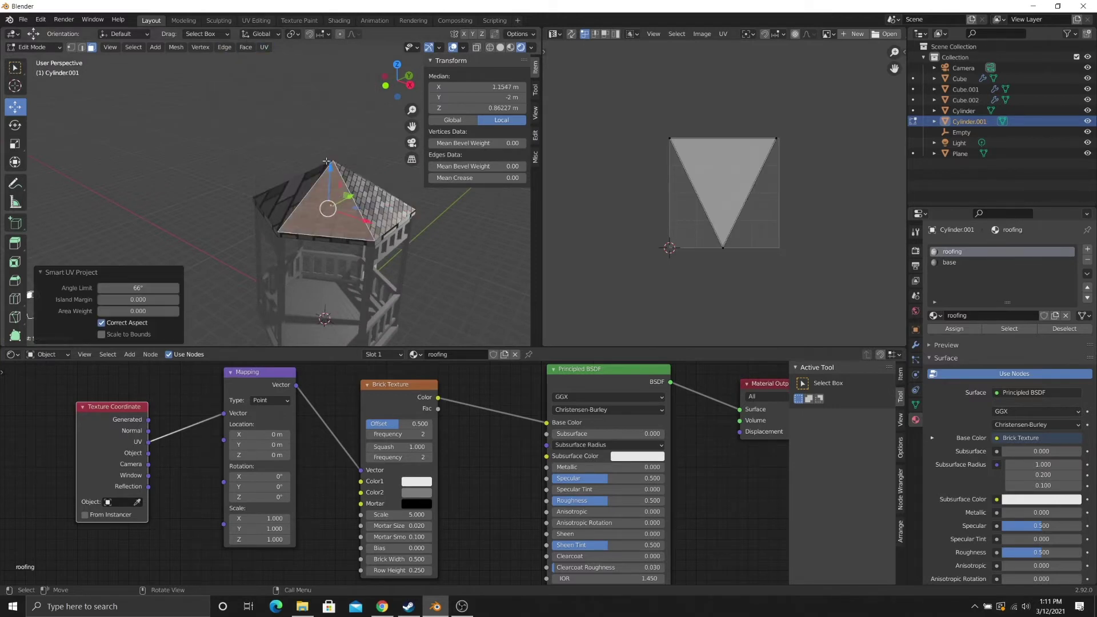
middle_drag(333, 217, 343, 249)
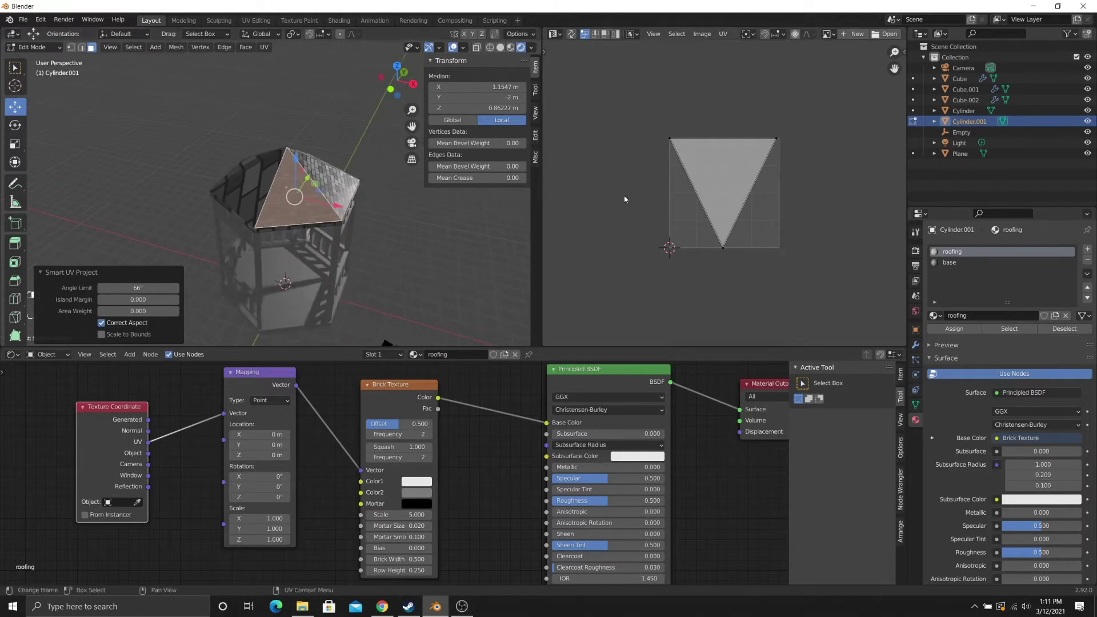
click(103, 334)
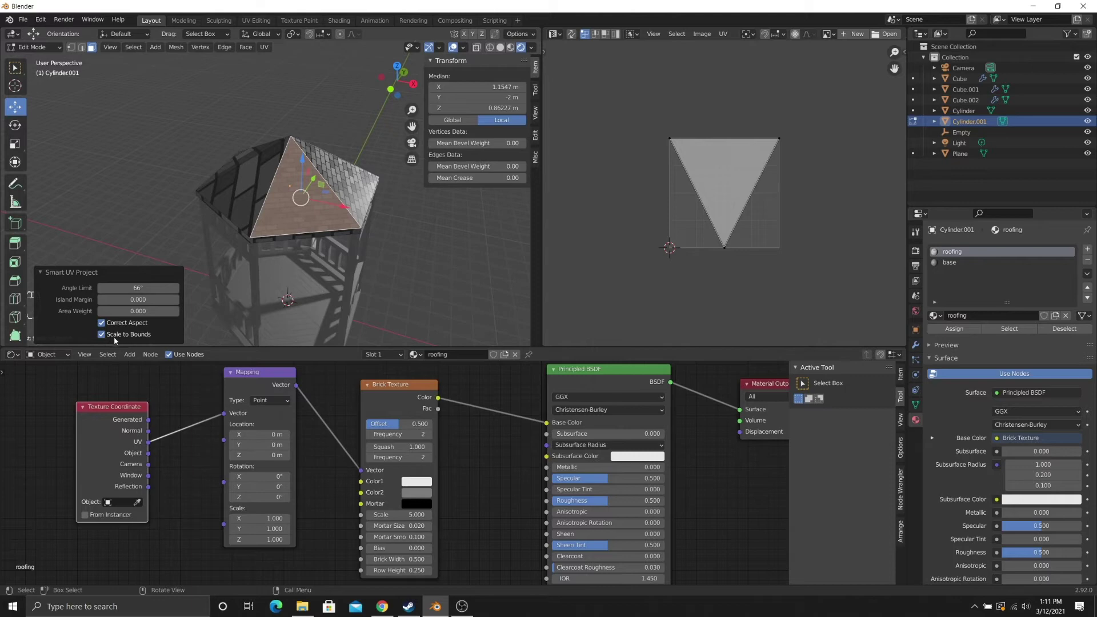
scroll(318, 232, up, 5)
middle_drag(318, 232, 269, 268)
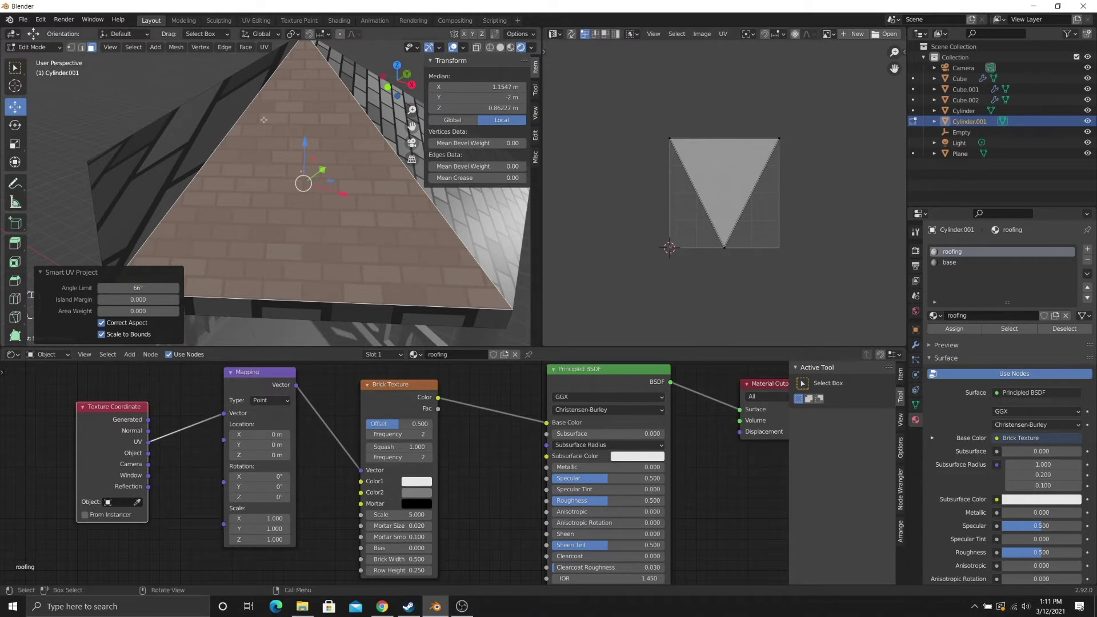
- Delete all roof faces except the newly unwrapped triangular segment with its rim and underside by inverting the selection
click(275, 214)
click(301, 156)
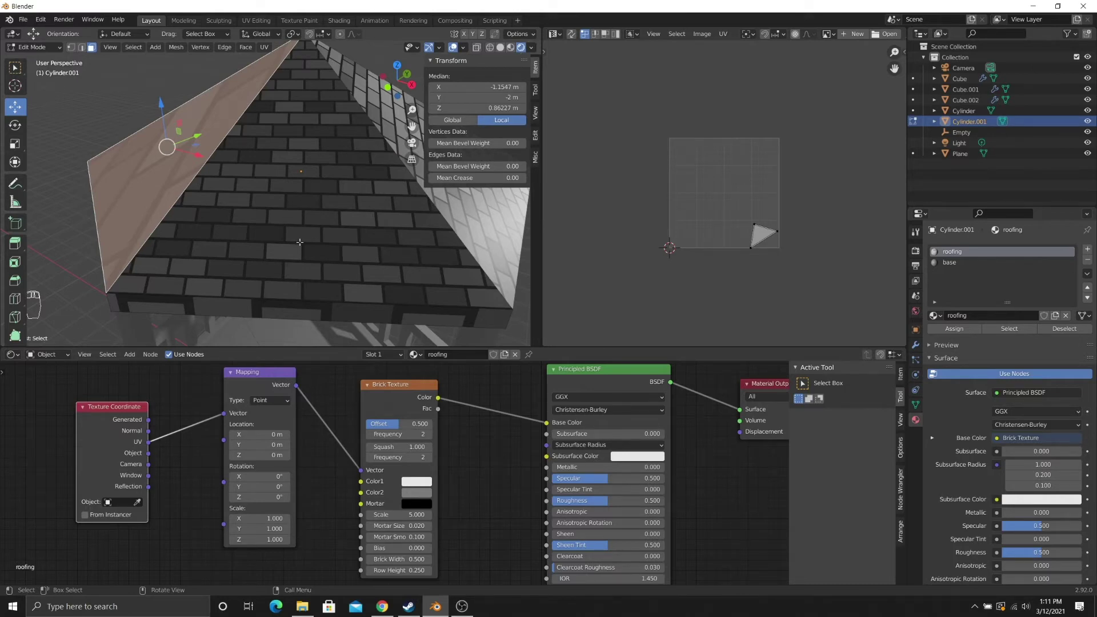
middle_drag(299, 243, 312, 177)
click(303, 163)
shift+click(277, 109)
shift+click(311, 187)
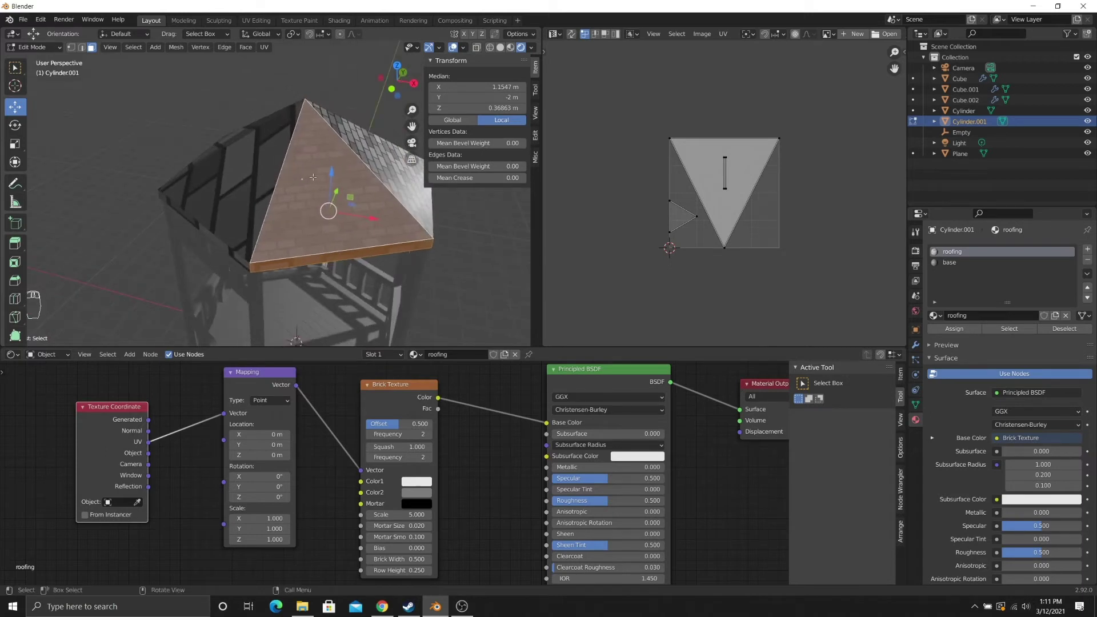
key(ctrl+i)
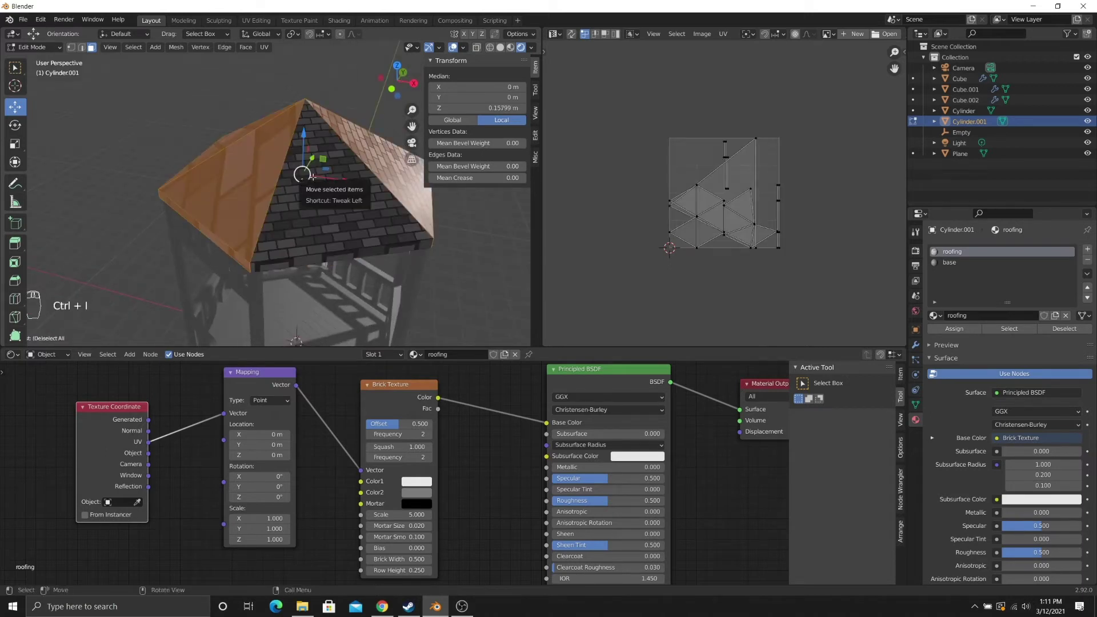
key(Delete)
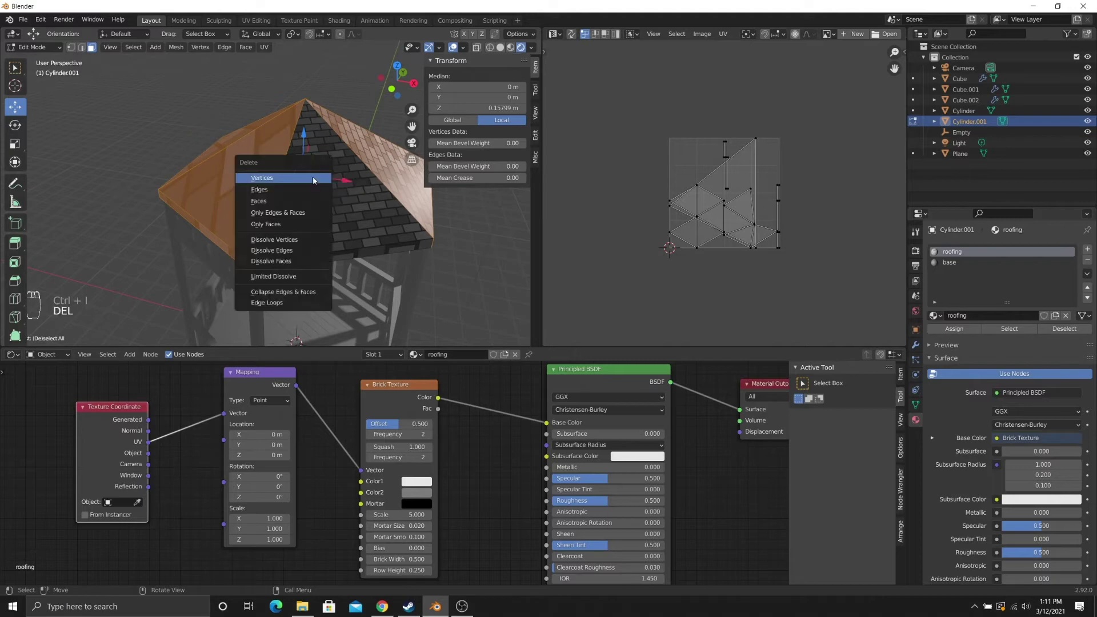
click(260, 201)
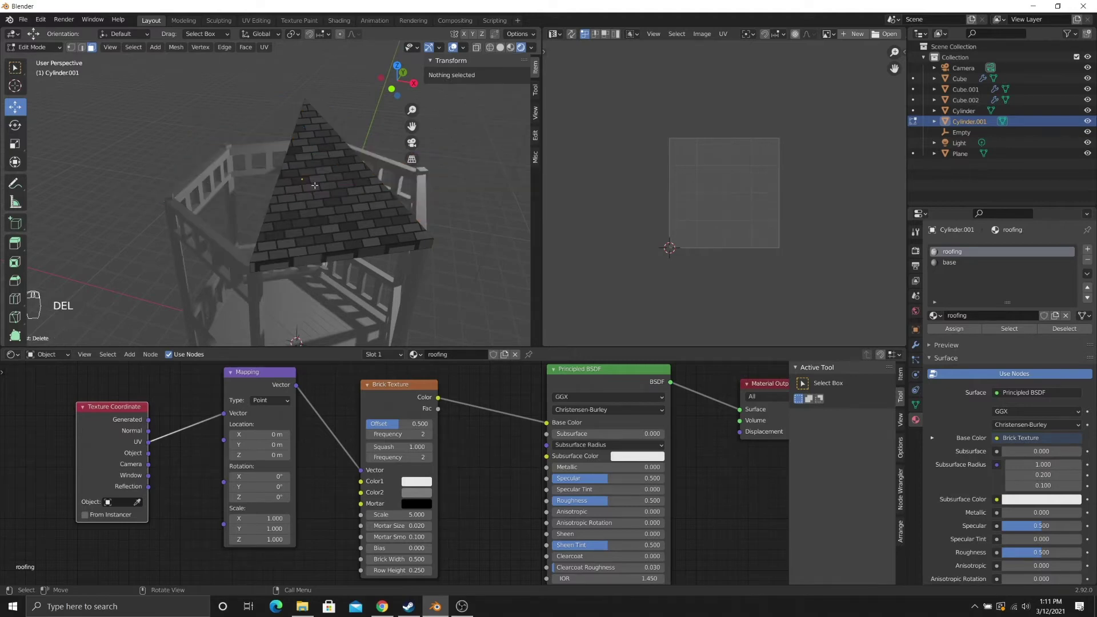
- Assign the base material to the rim and underside faces of the roof segment and return to Object Mode
middle_drag(260, 201, 262, 174)
alt+click(292, 180)
click(953, 262)
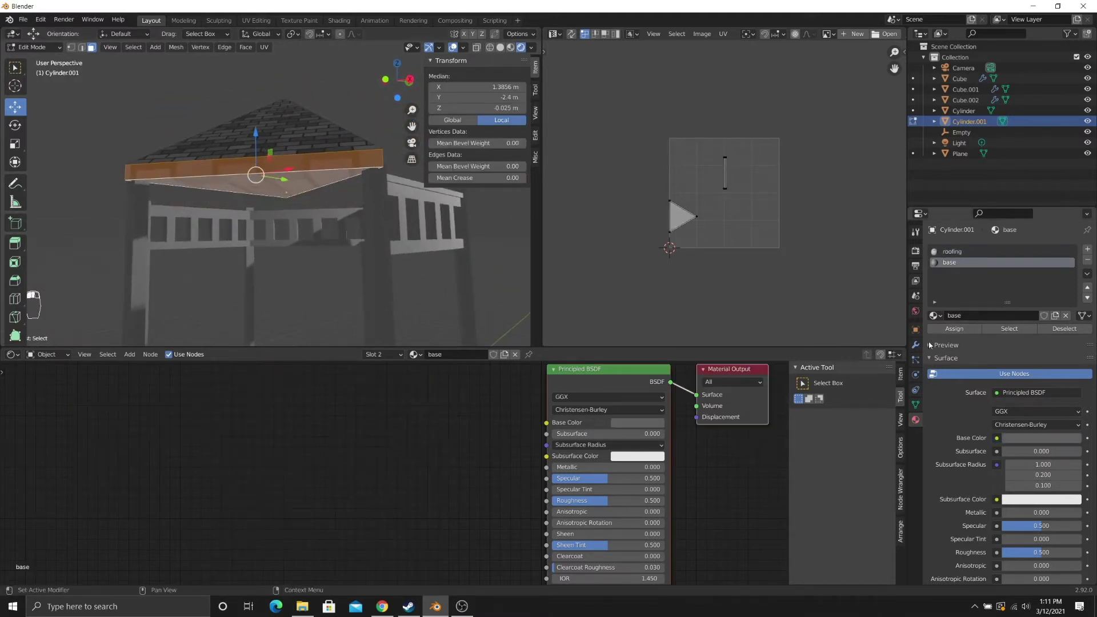
click(954, 329)
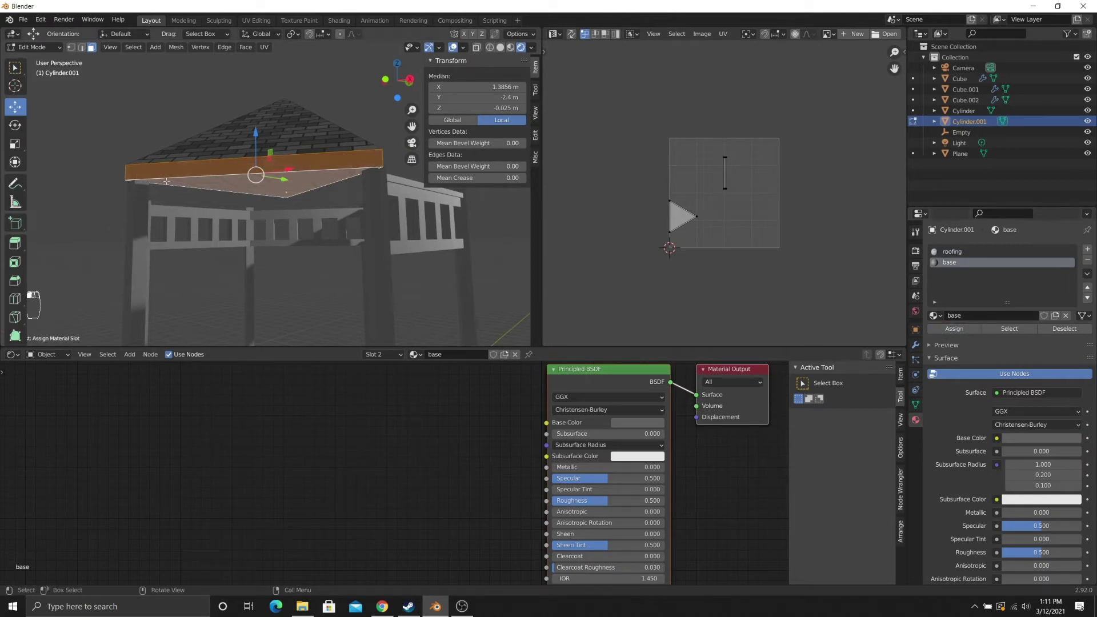
middle_drag(275, 205, 162, 141)
key(Tab)
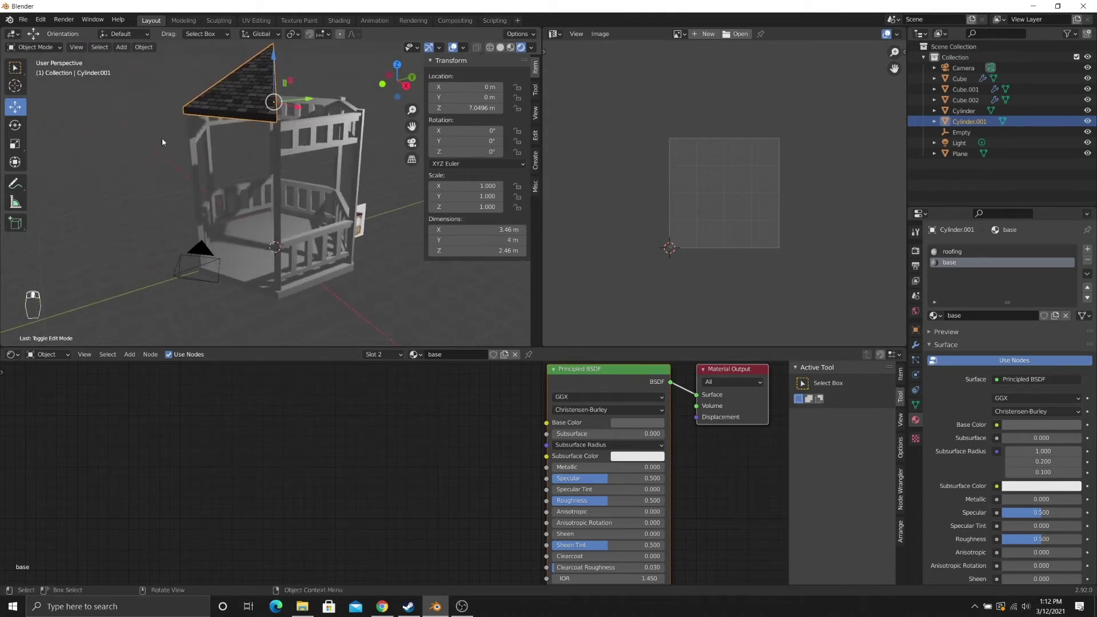
- Set the roof segment's origin to the 3D cursor
shift+middle_drag(226, 107, 267, 322)
scroll(254, 166, up, 4)
scroll(280, 229, down, 4)
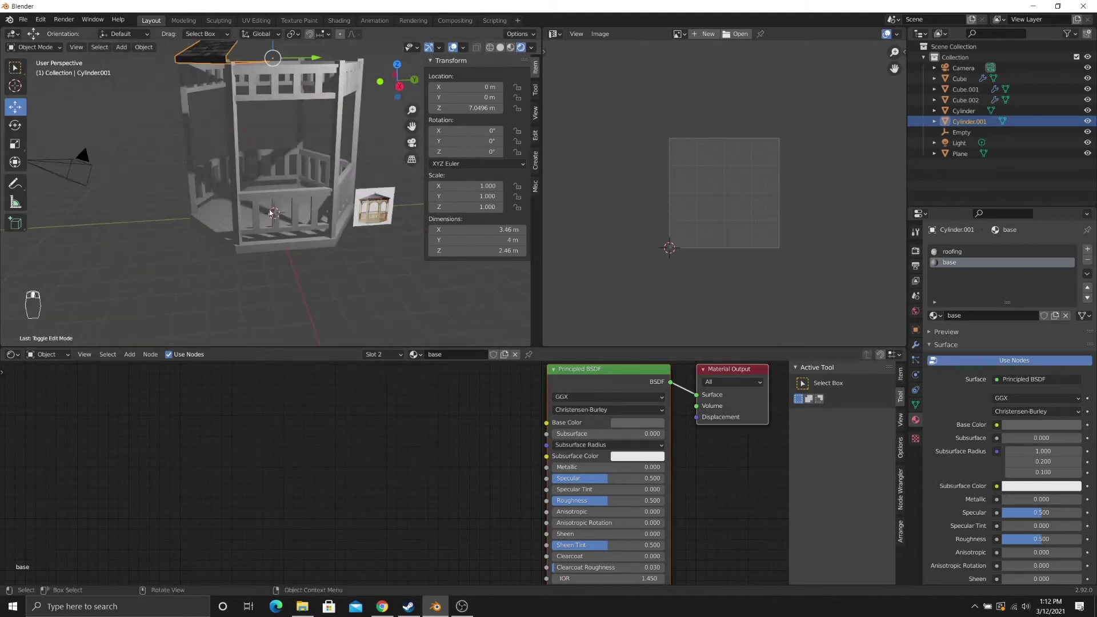
shift+middle_drag(264, 108, 258, 190)
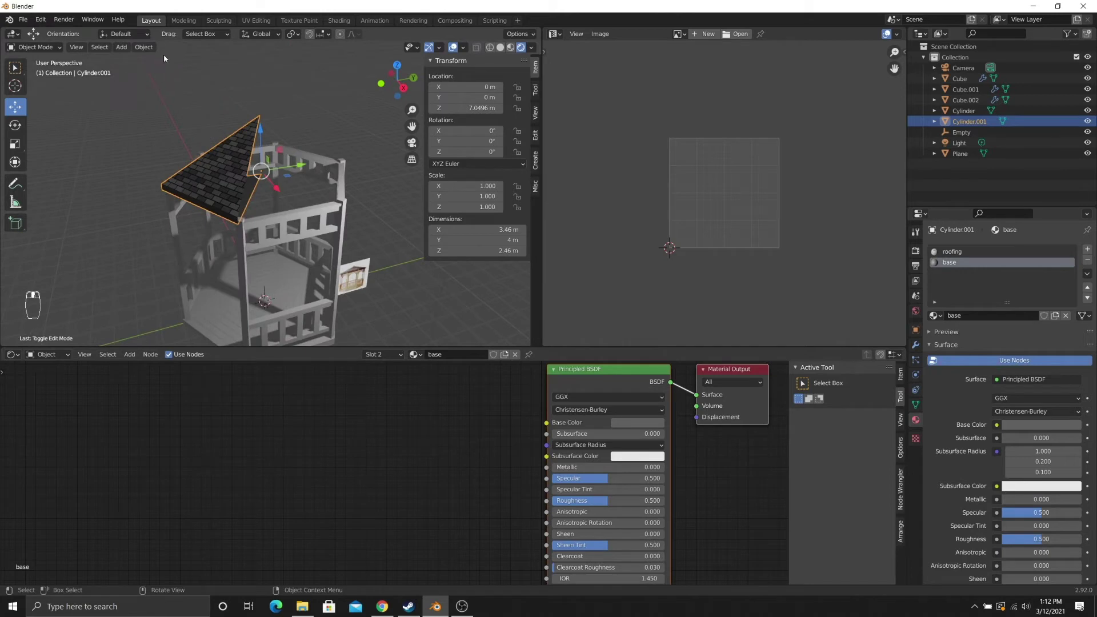
click(144, 47)
mouse_move(162, 72)
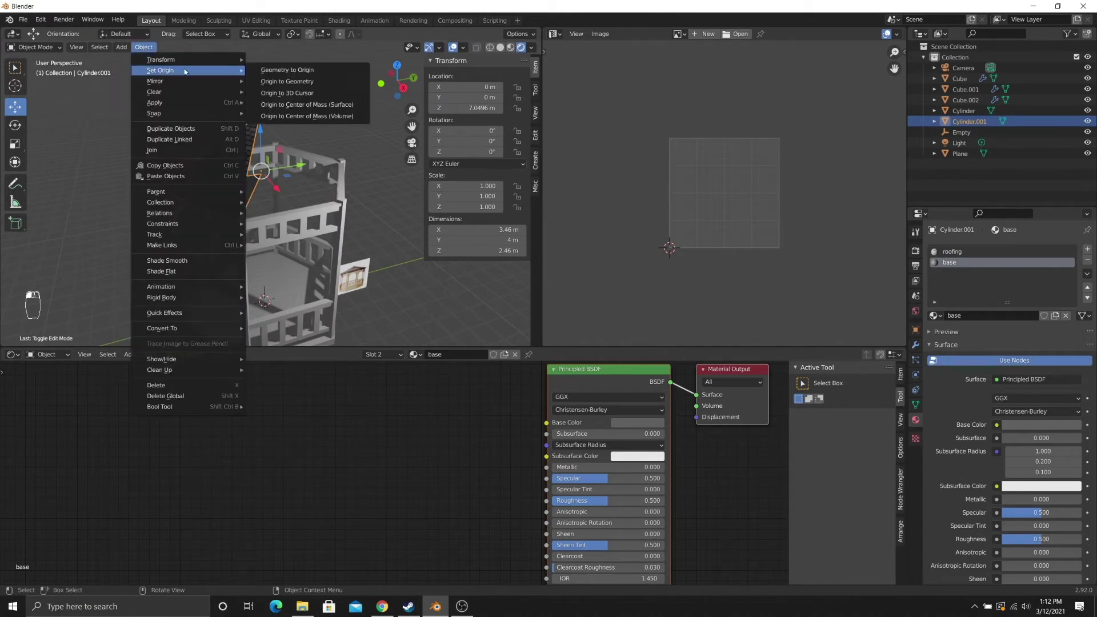
click(297, 97)
middle_drag(297, 98, 286, 177)
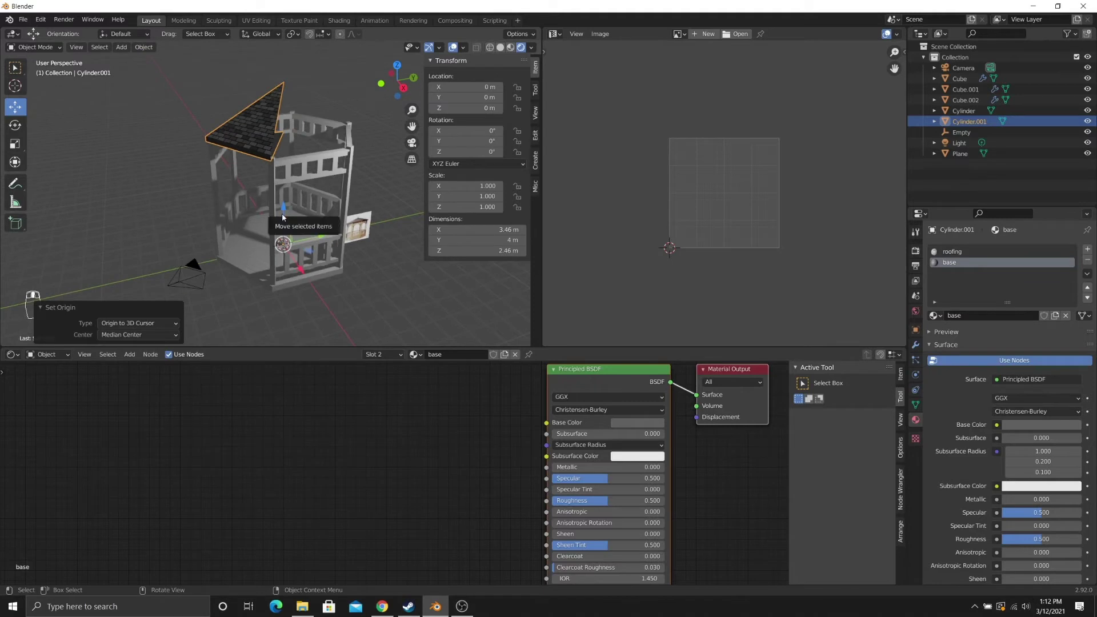
- Add an Array modifier to the roof segment with Relative Offset off, Empty as the Object Offset and a count of 6
click(915, 346)
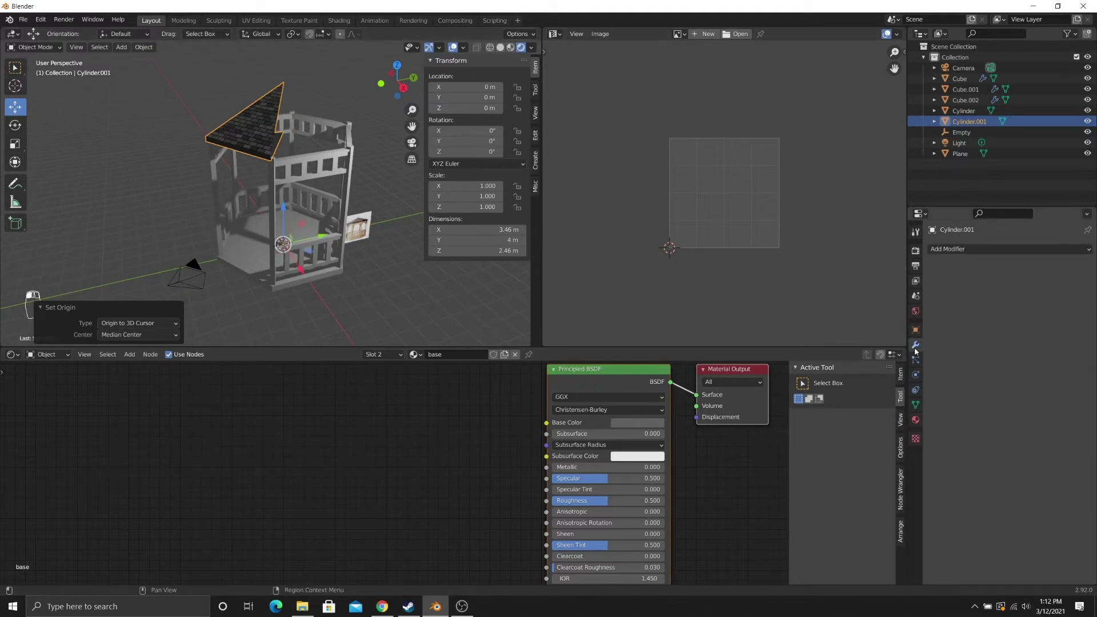
click(987, 252)
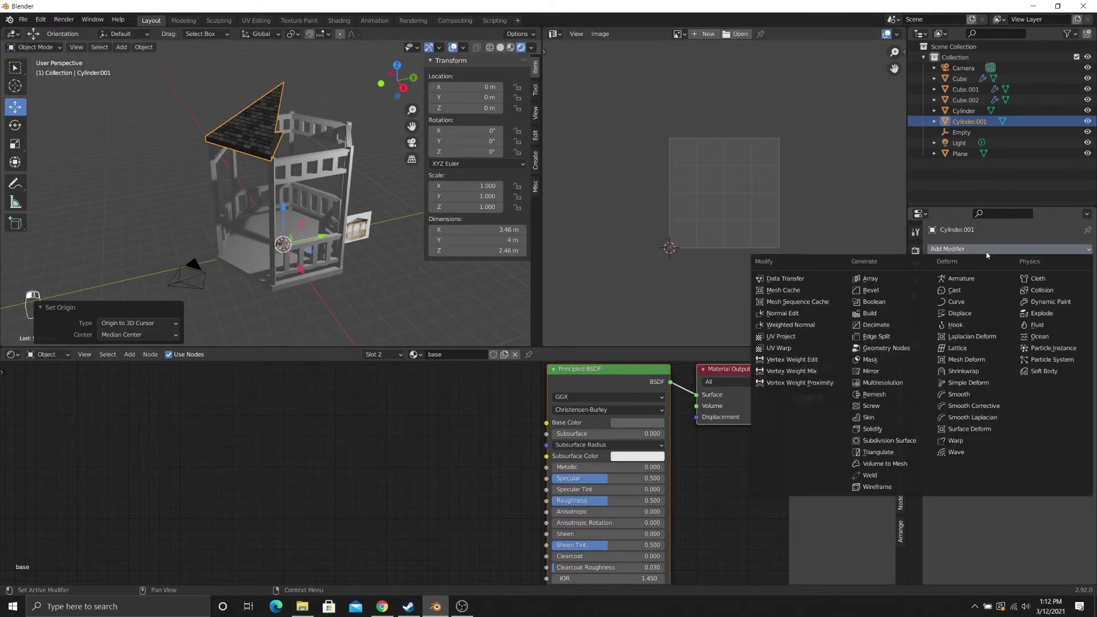
click(880, 280)
click(949, 314)
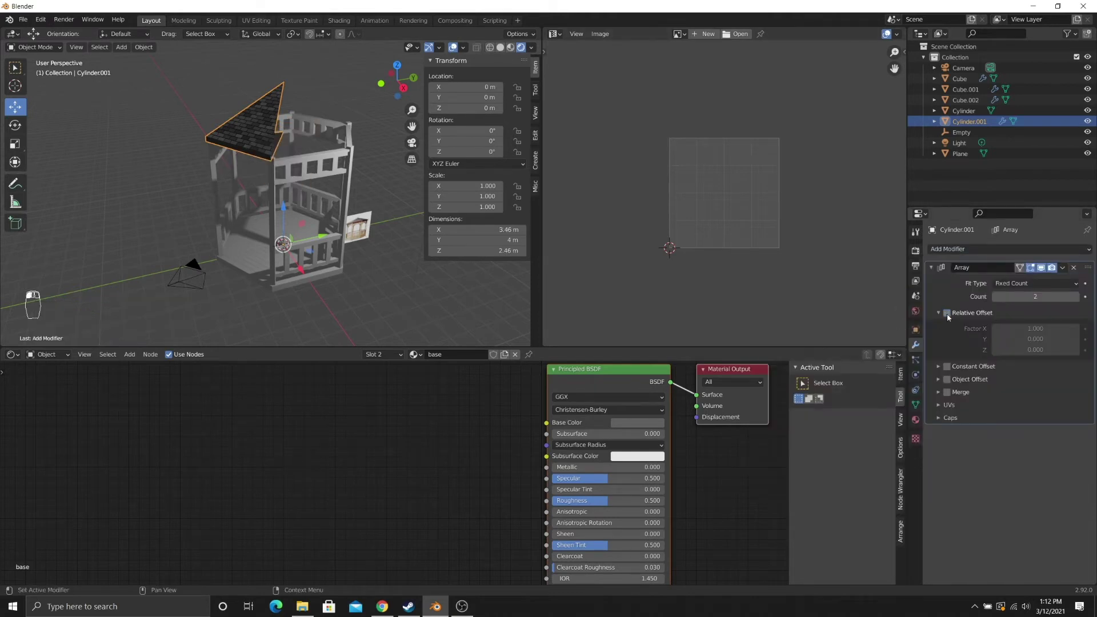
click(940, 381)
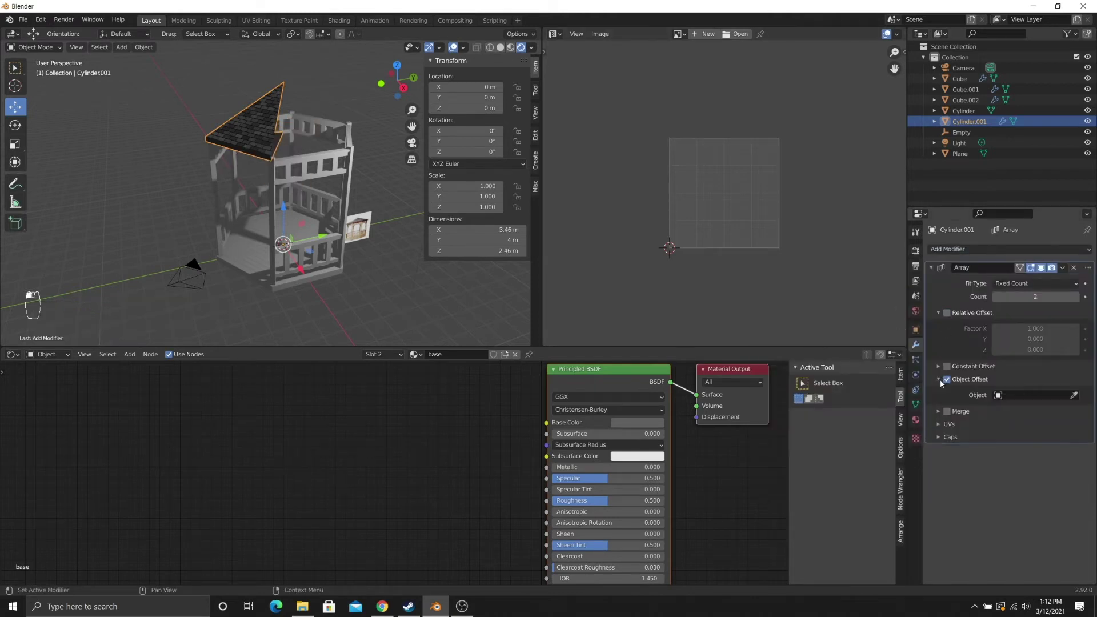
click(1010, 396)
click(997, 465)
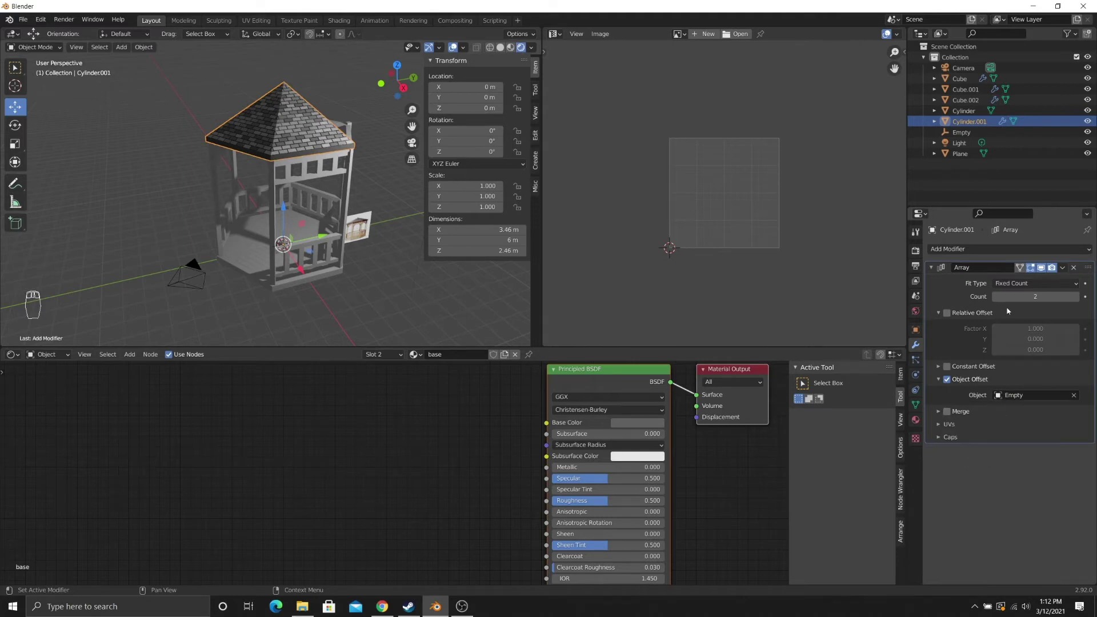
click(1020, 296)
text(6)
key(Return)
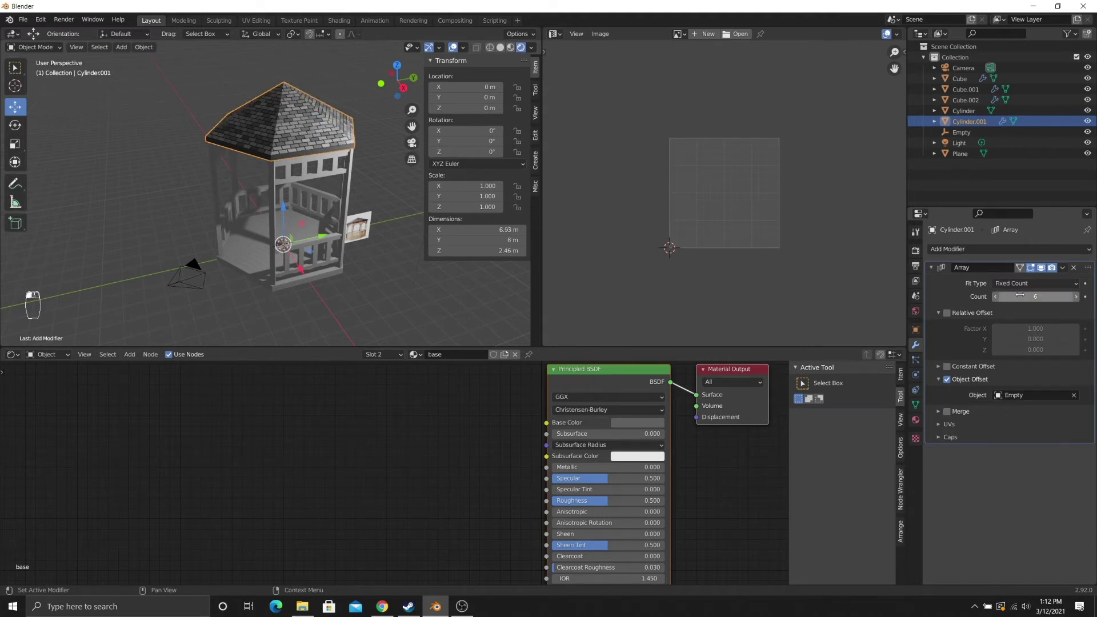
- Enter Edit Mode on the arrayed roof and select only the segment's sloping triangular face
scroll(294, 152, up, 5)
middle_drag(288, 212, 262, 213)
click(245, 184)
click(245, 184)
key(Tab)
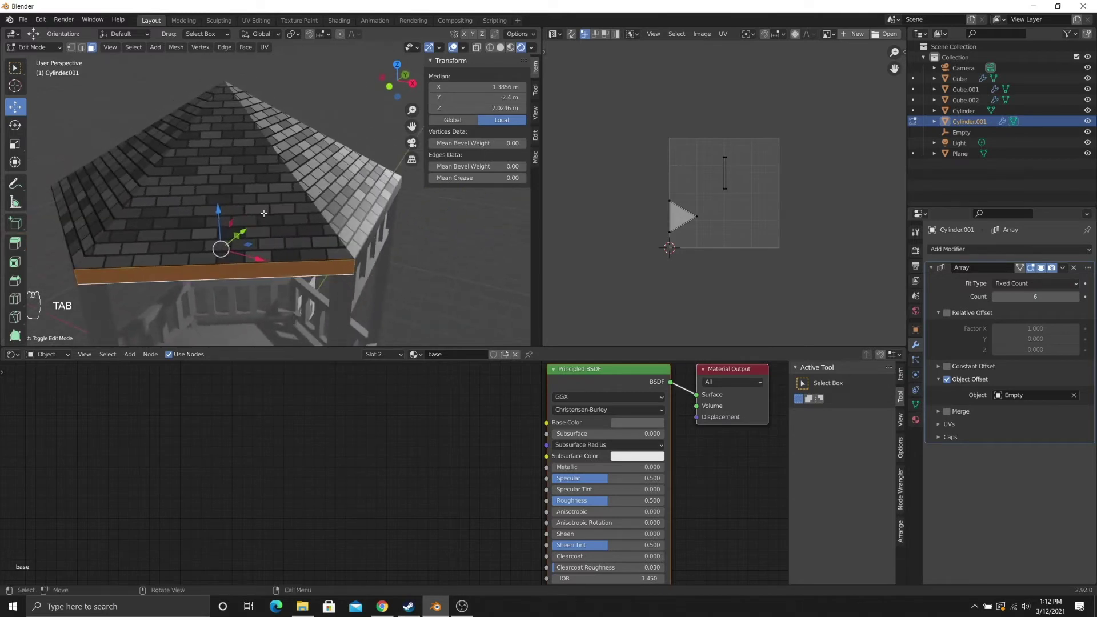
click(252, 197)
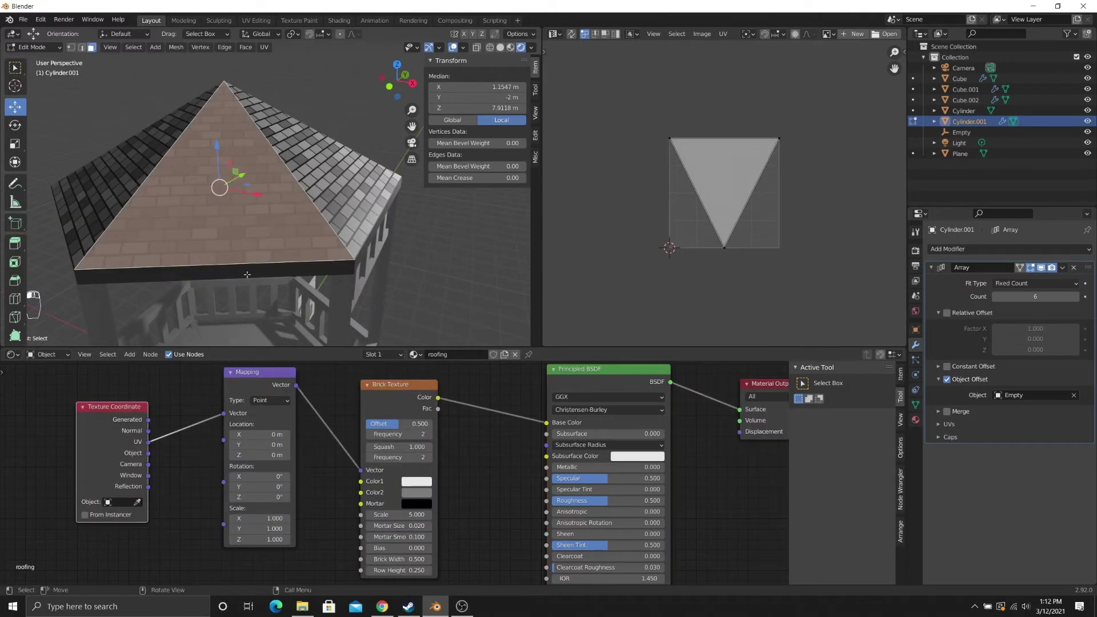
click(266, 269)
middle_drag(271, 263, 237, 187)
shift+click(244, 132)
click(237, 186)
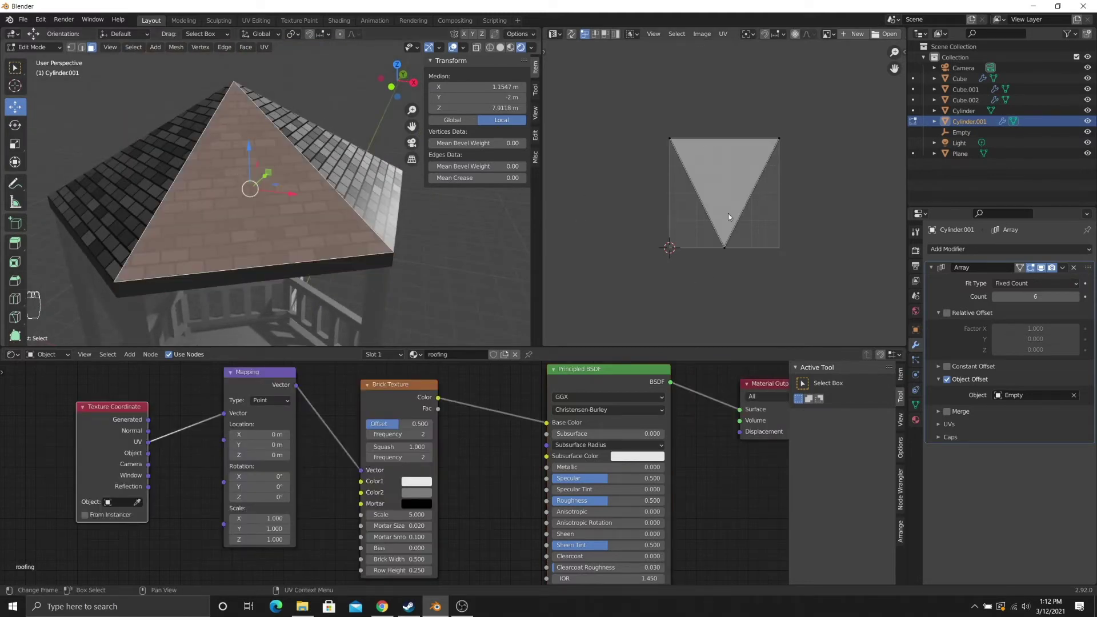
- Select all of the triangular face's UV vertices and try moving them in the UV Editor
middle_drag(231, 201, 280, 205)
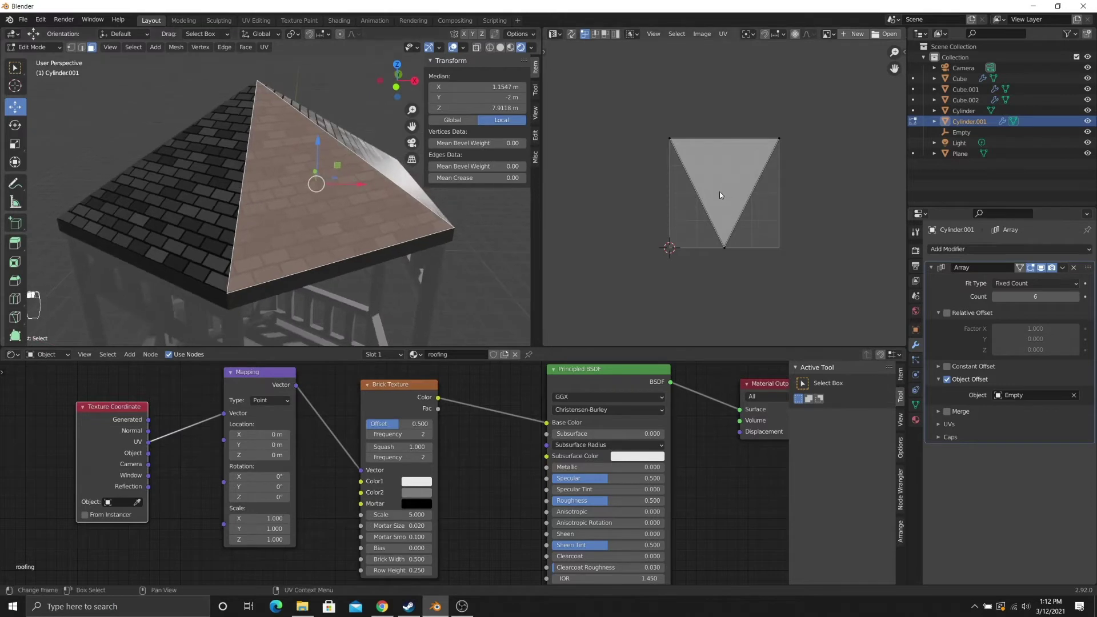
key(b)
drag(636, 111, 794, 293)
key(g)
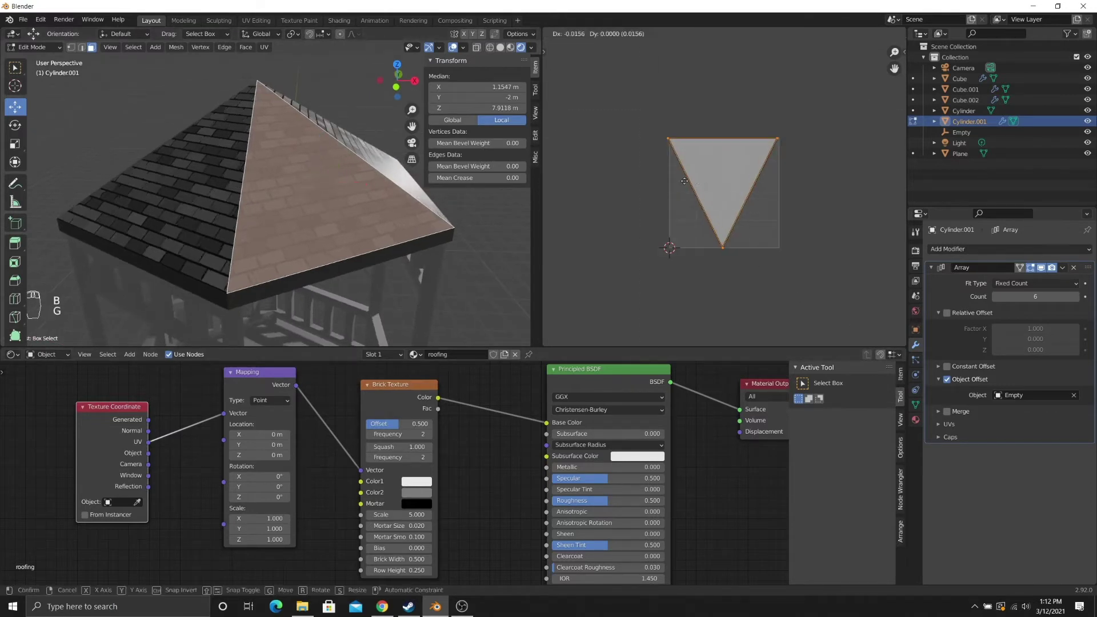
click(686, 177)
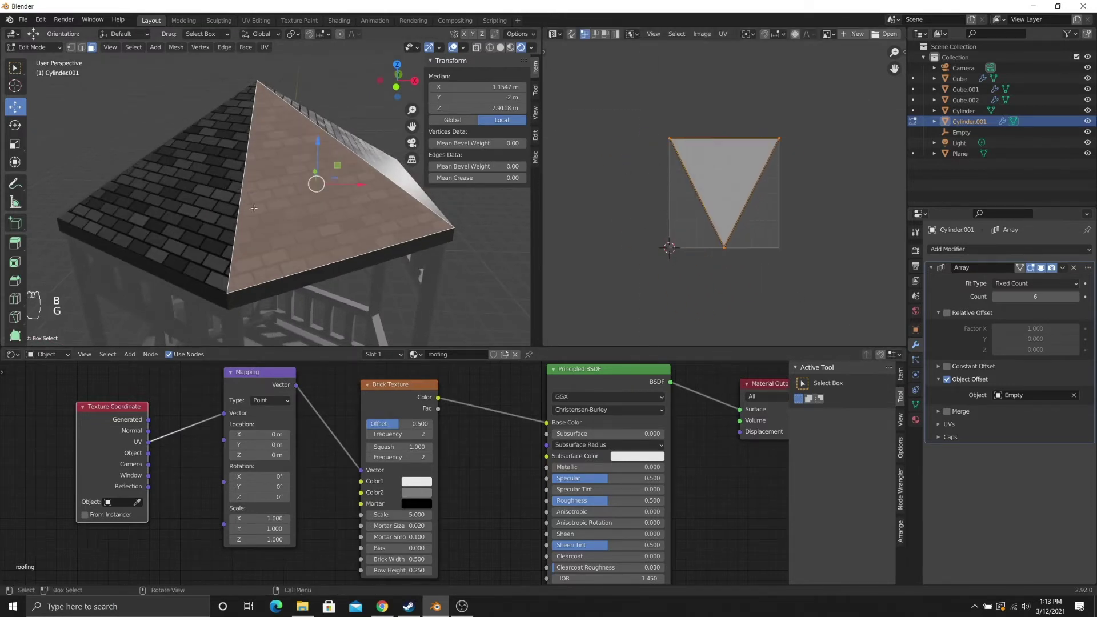
- Leave Edit Mode on the roof and lighten the Brick Texture's Color2 to a mid grey
middle_drag(269, 206, 282, 249)
key(Tab)
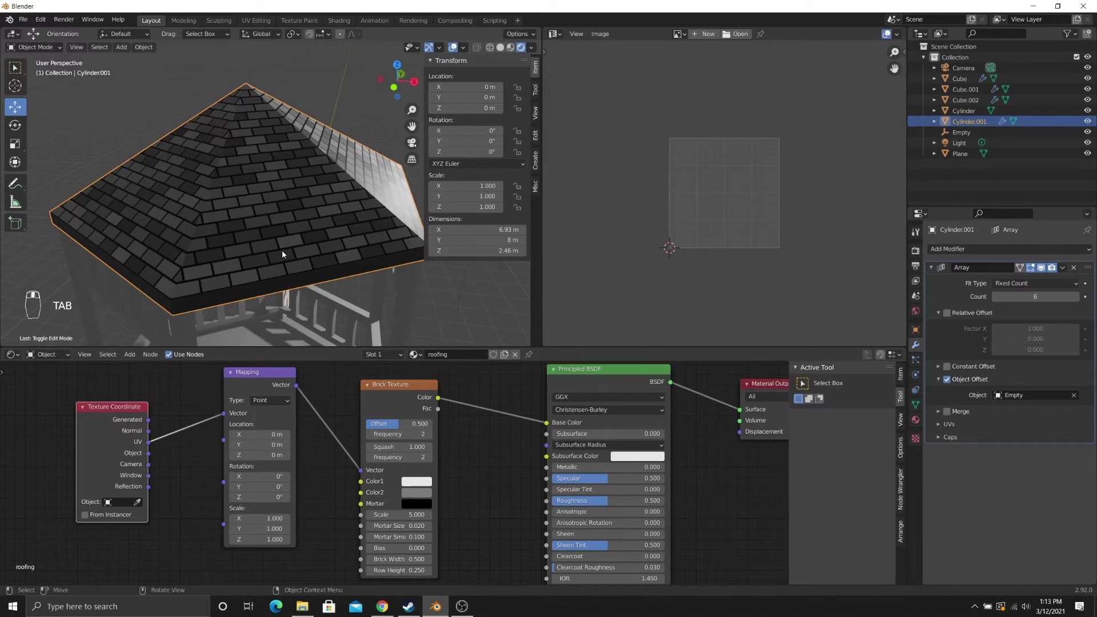
middle_drag(335, 464, 300, 449)
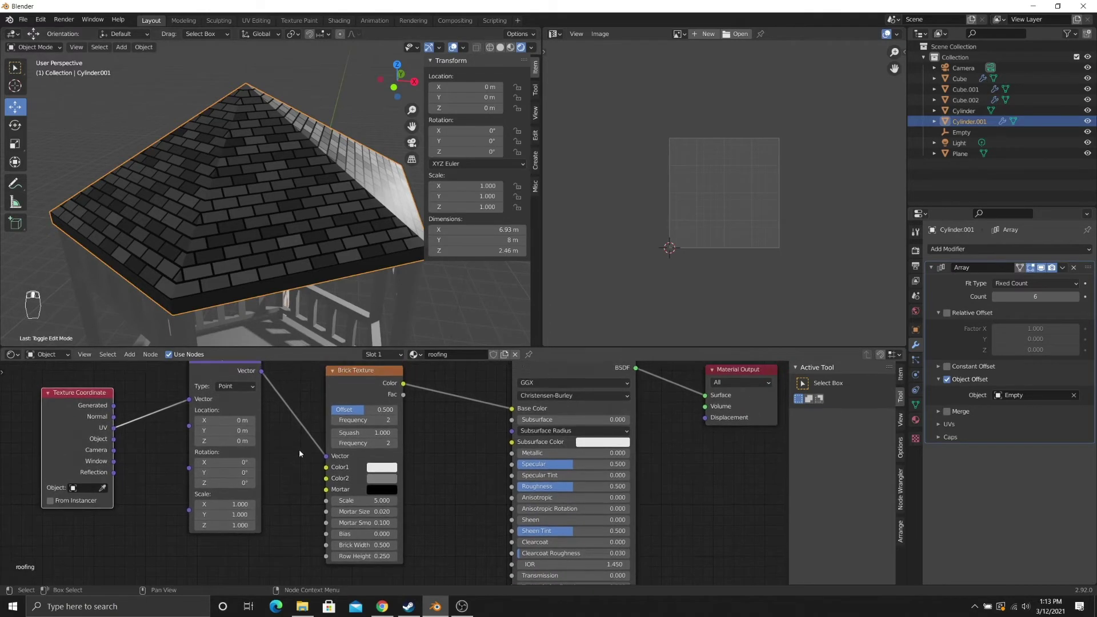
scroll(290, 456, up, 3)
scroll(398, 470, down, 3)
scroll(381, 473, up, 1)
click(377, 481)
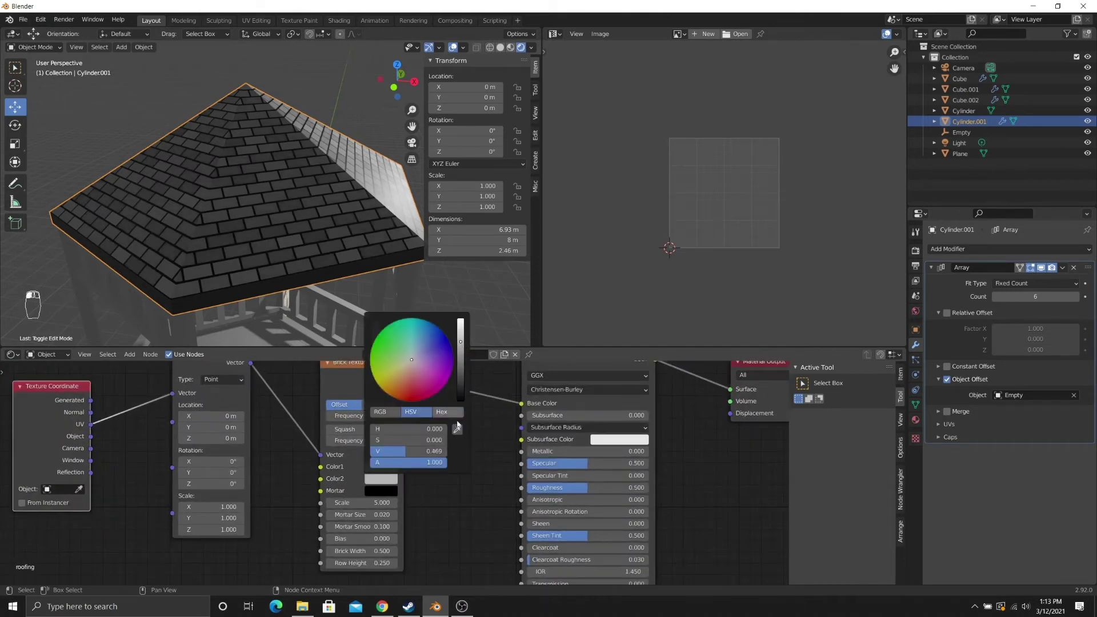
click(412, 467)
- Darken the Brick Texture's Color1 slightly and set Color2's brightness value to about 0.4
click(386, 468)
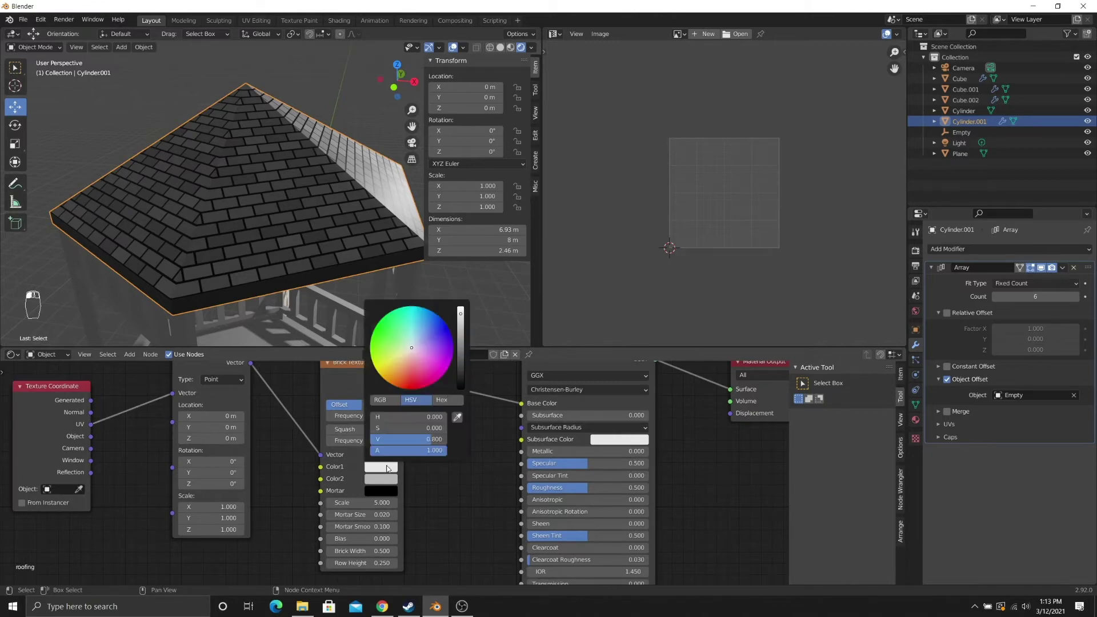
drag(462, 314, 461, 345)
click(443, 490)
click(388, 478)
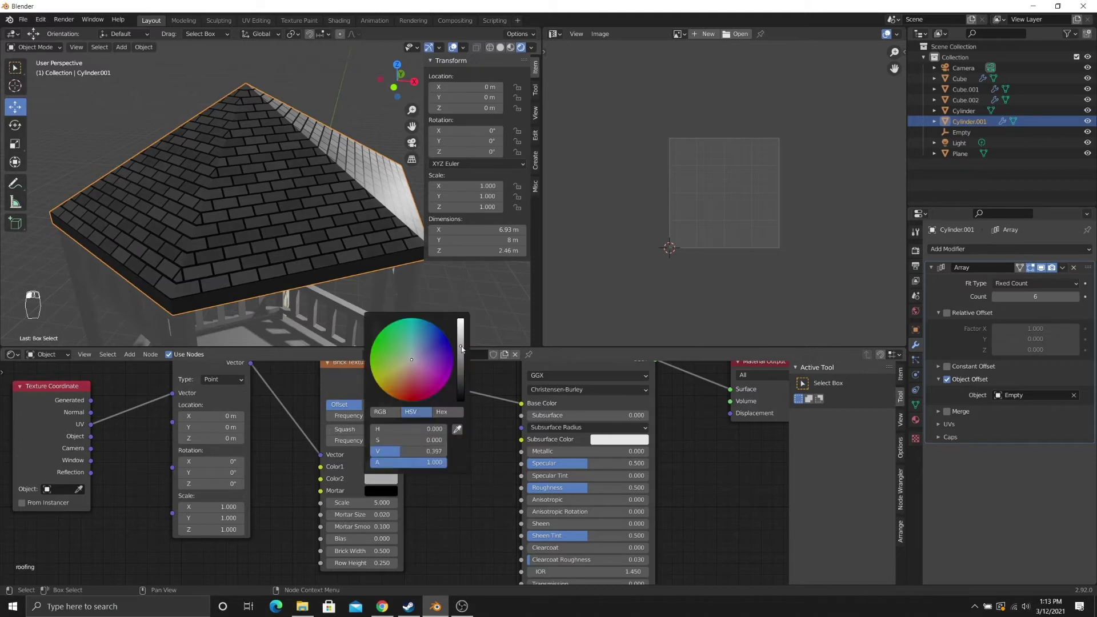
click(296, 228)
middle_drag(296, 228, 307, 224)
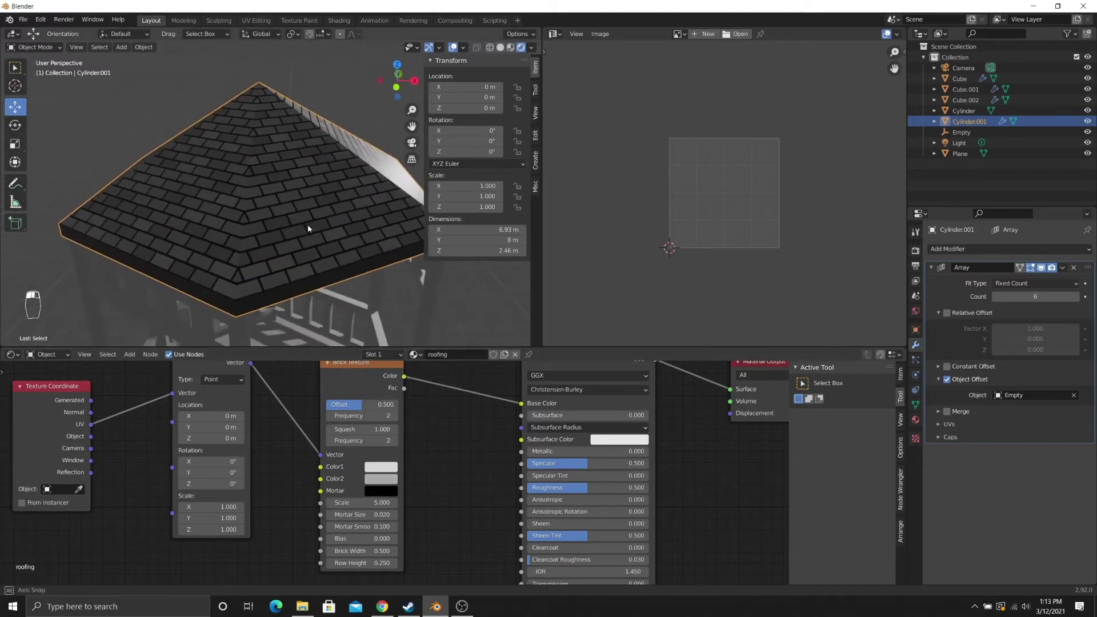
- Lighten the Brick Texture's mortar colour to grey and set the Mortar Size to 0.01
scroll(348, 495, up, 3)
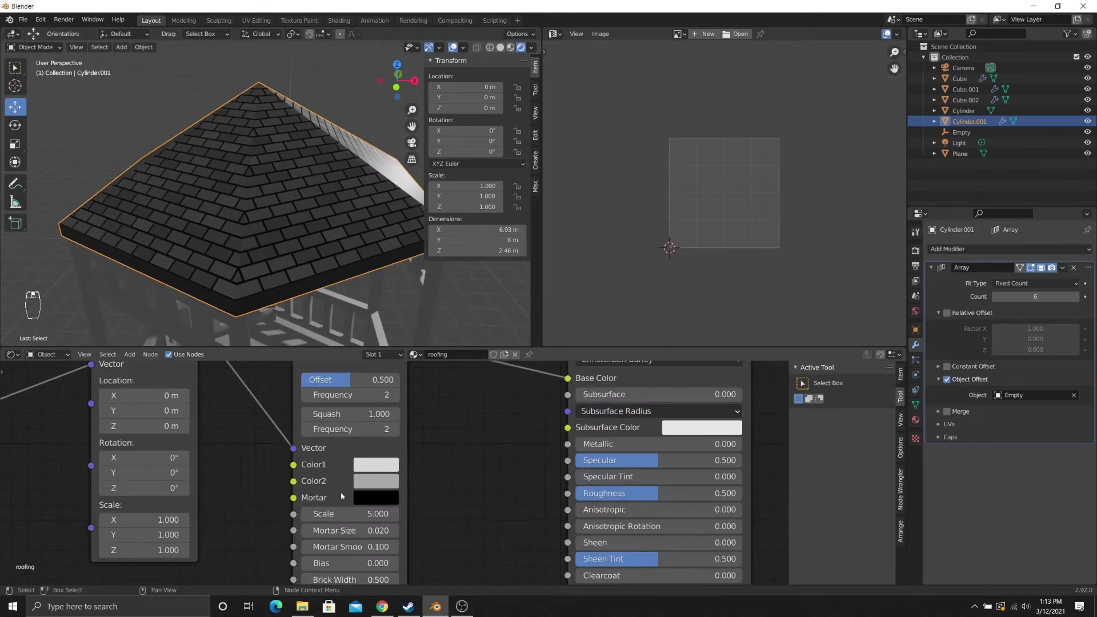
click(366, 501)
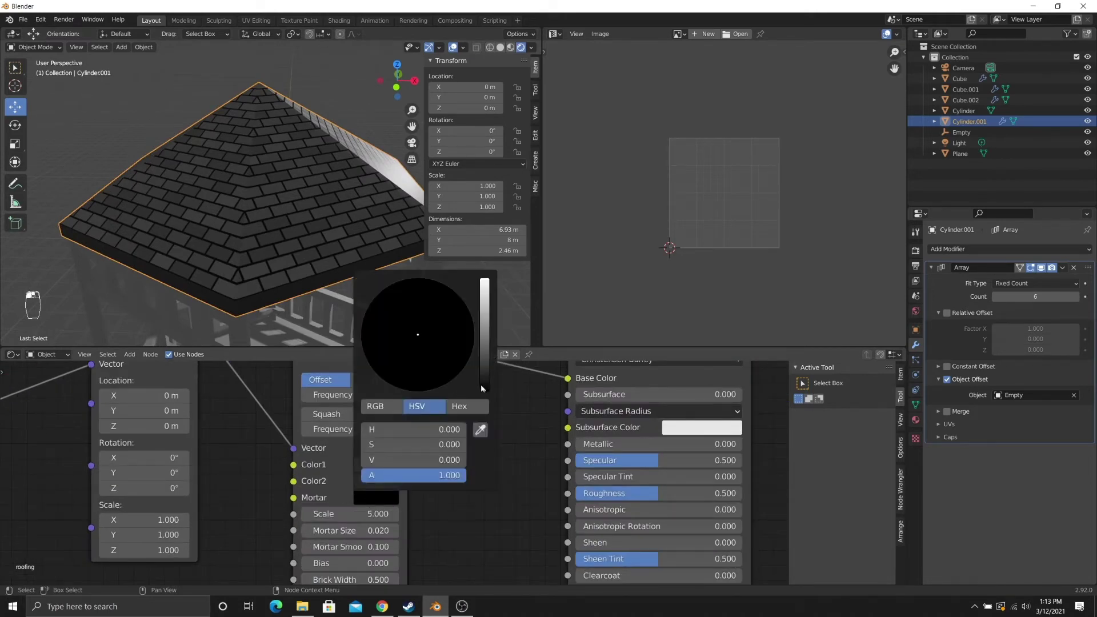
drag(485, 387, 489, 346)
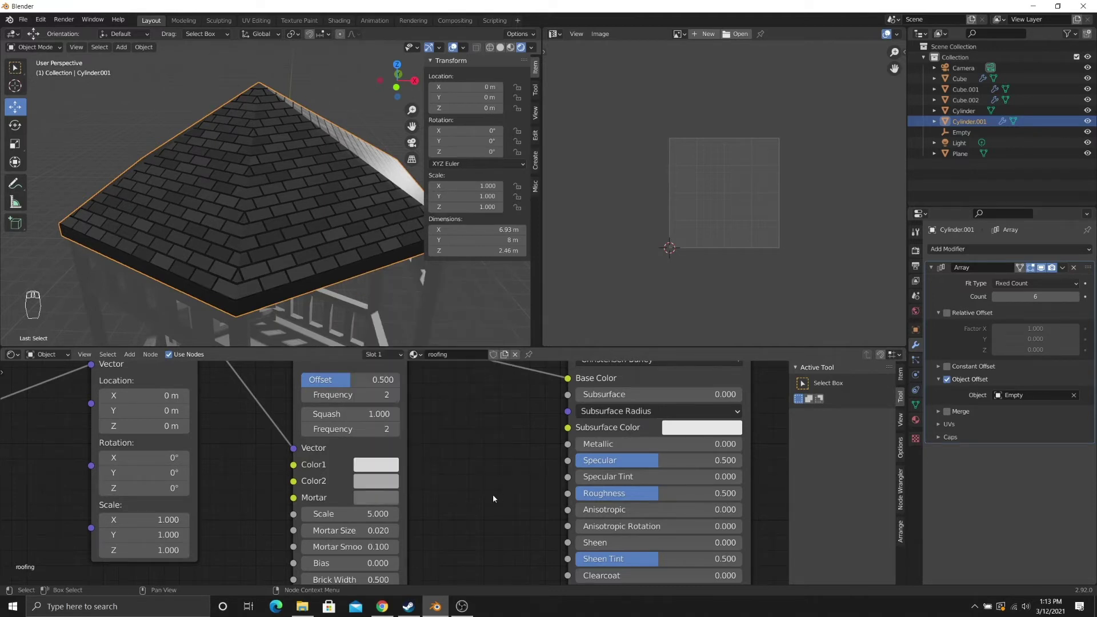
middle_drag(493, 494, 504, 466)
click(386, 500)
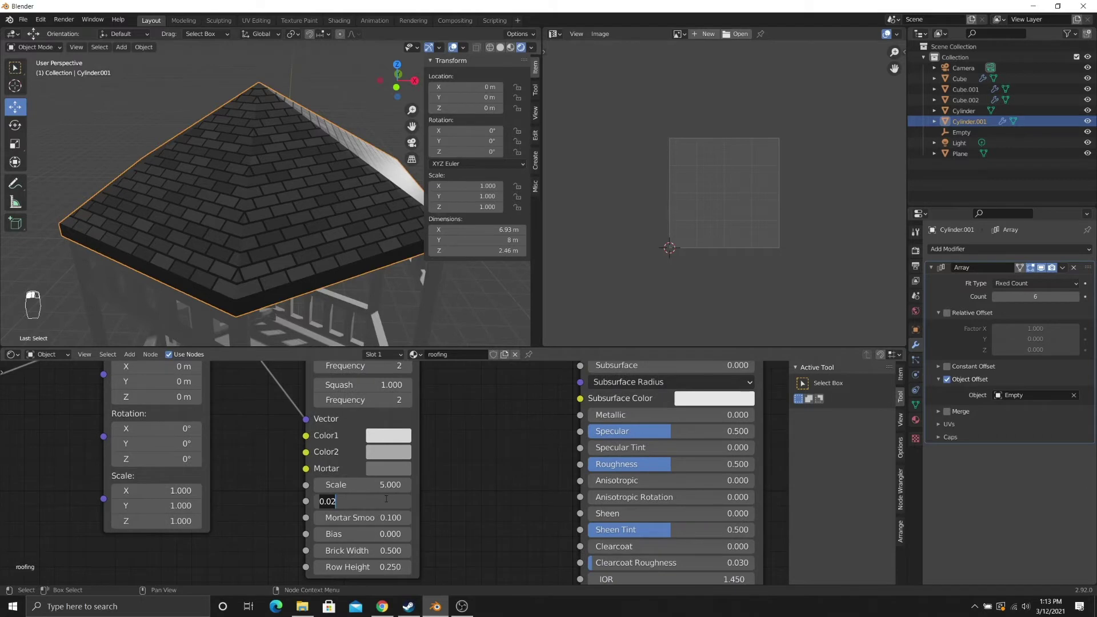
text(0.01)
key(Return)
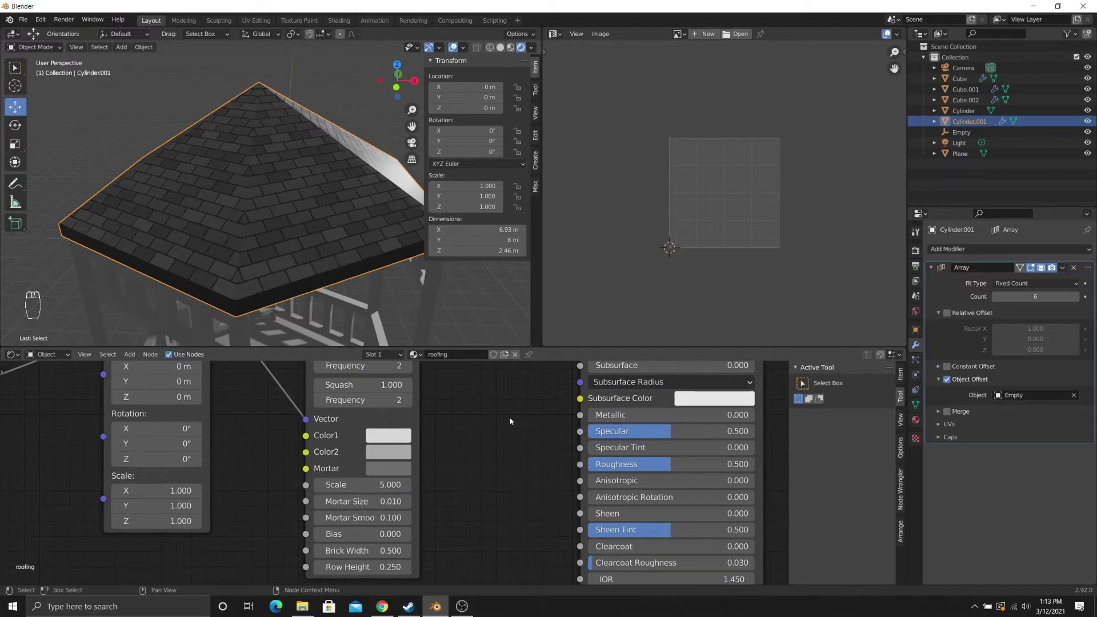
- Set the Brick Texture's Row Height to 0.55 and its Brick Width to 0.5
middle_drag(197, 187, 244, 190)
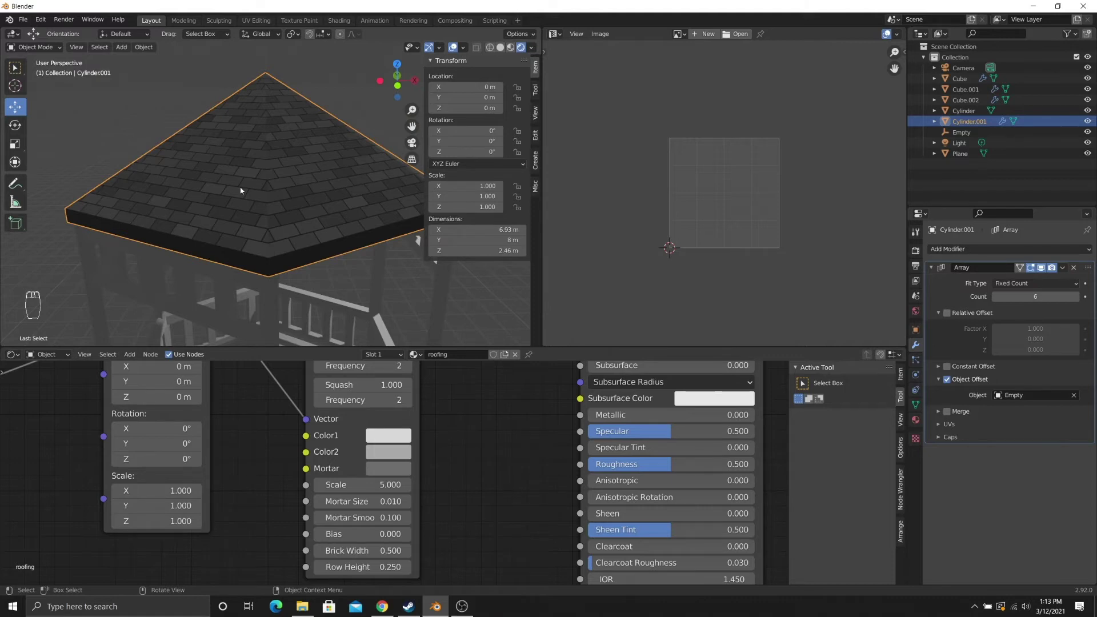
drag(345, 550, 368, 567)
click(348, 550)
text(.5)
key(Return)
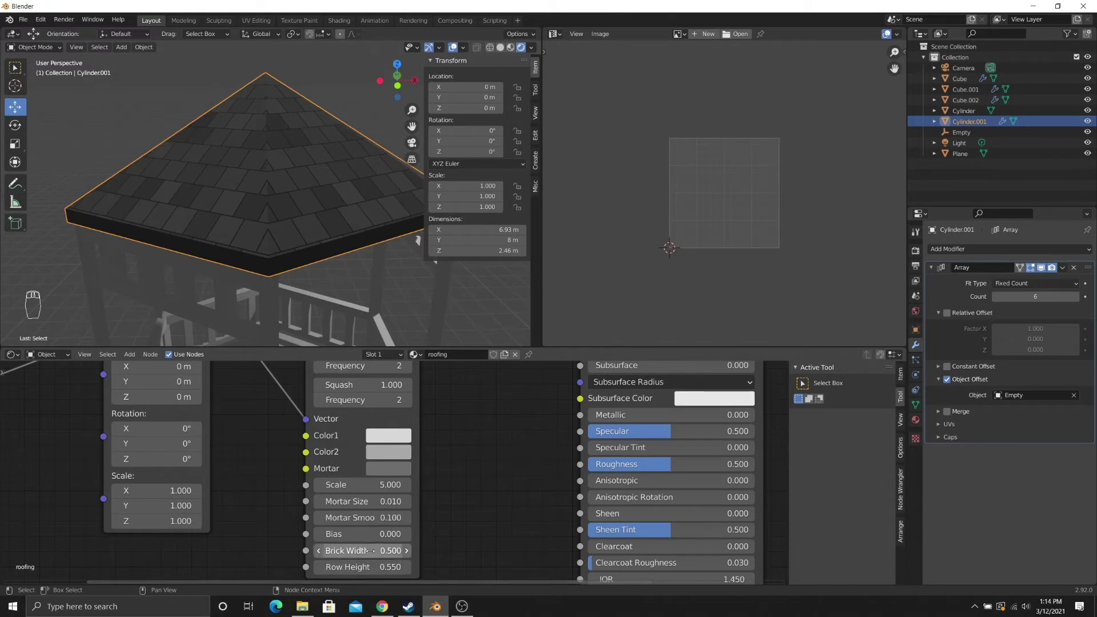
- Increase the Brick Texture's Scale in stages through 7.6, 8 and 9 up to 9.3
drag(366, 484, 437, 485)
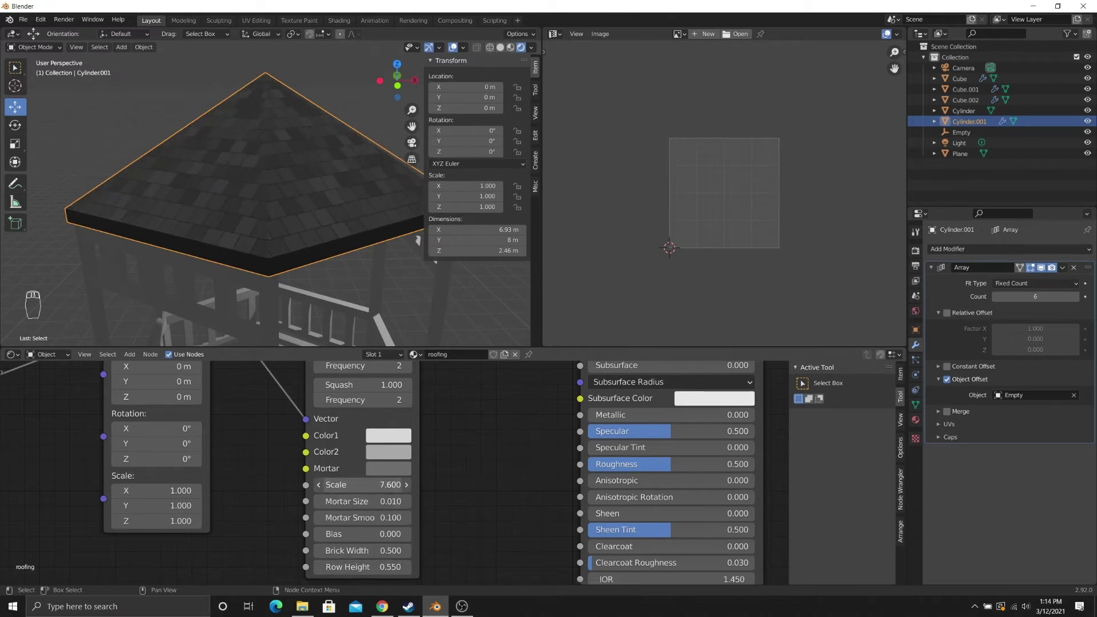
middle_drag(203, 208, 251, 240)
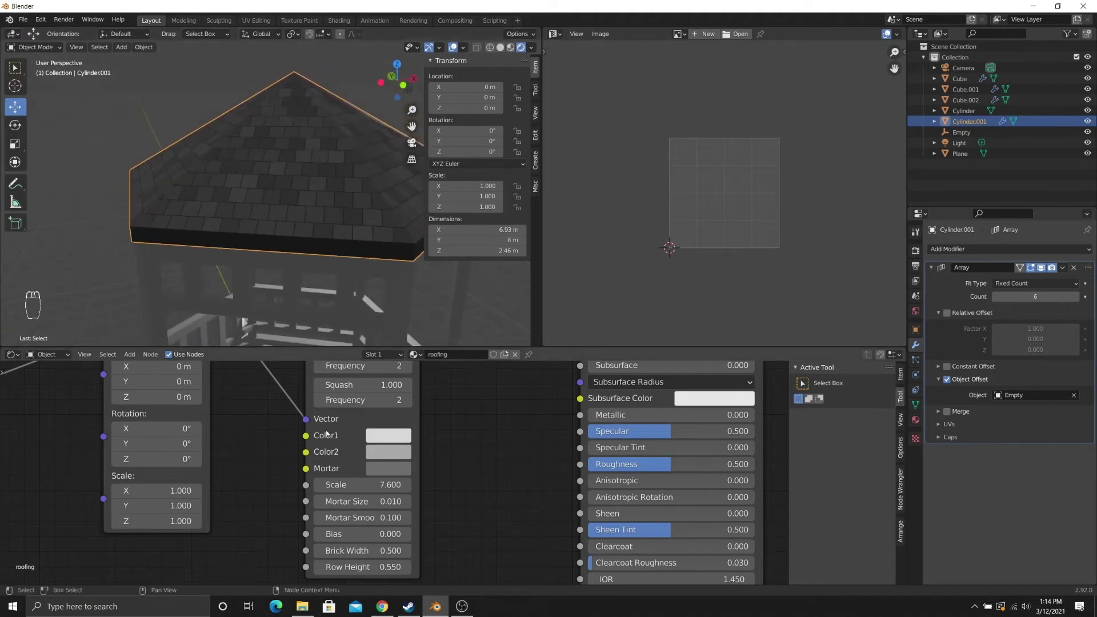
click(362, 484)
text(8)
key(Return)
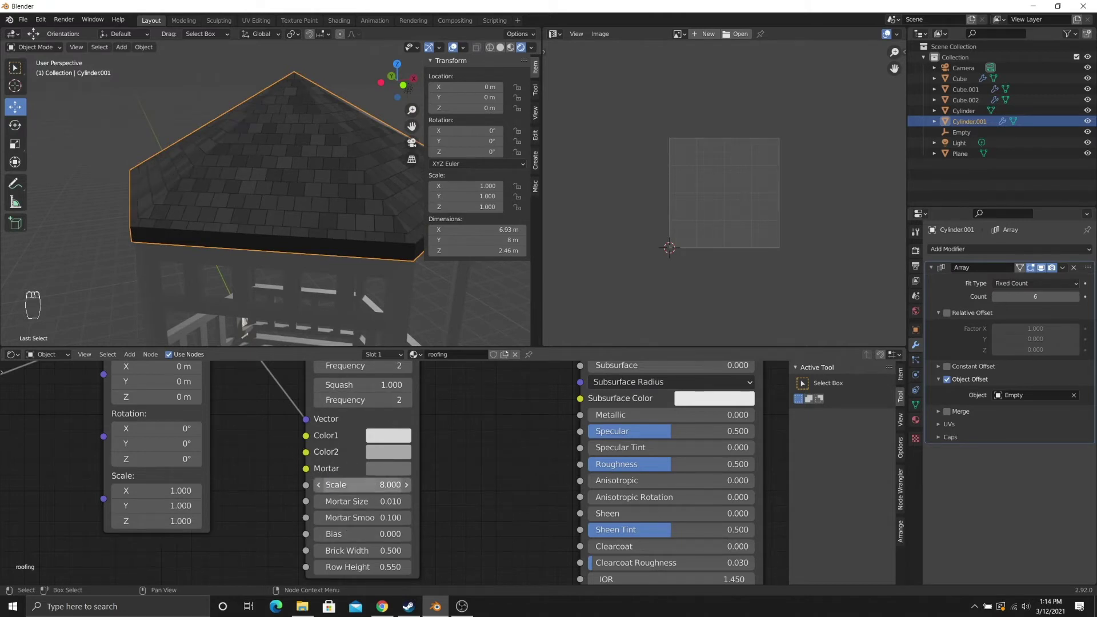
click(371, 485)
text(90)
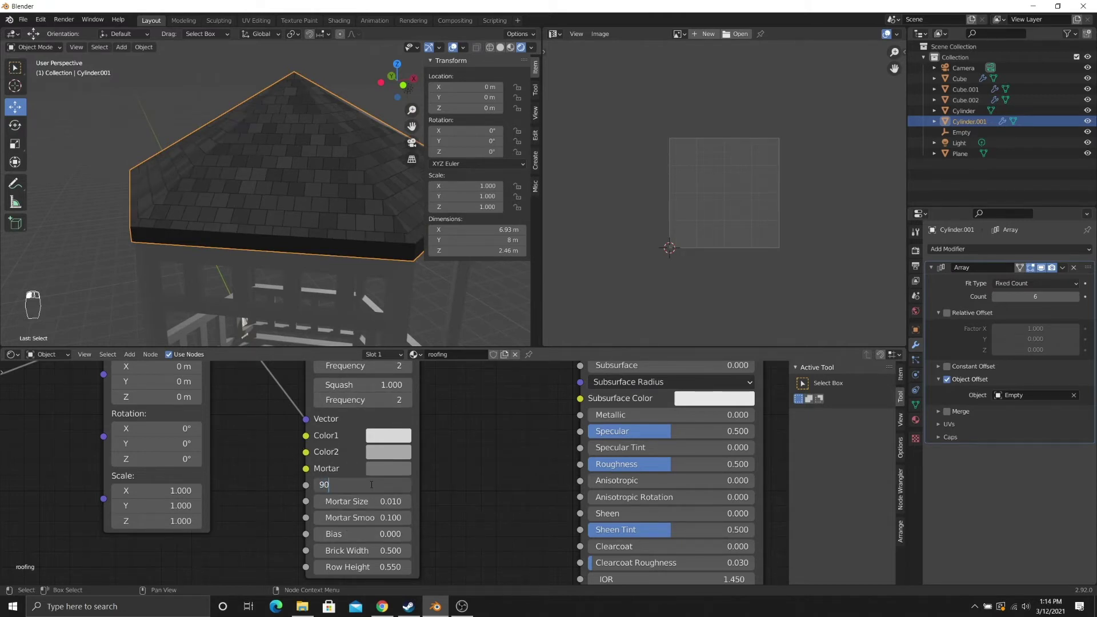
key(BackSpace)
key(Return)
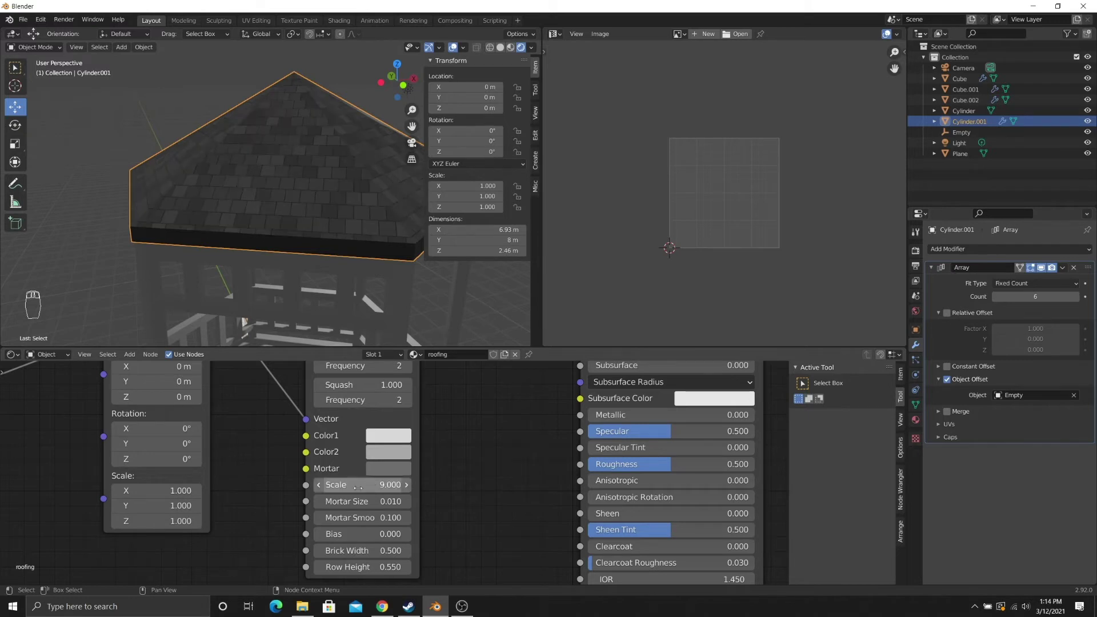
drag(357, 487, 380, 487)
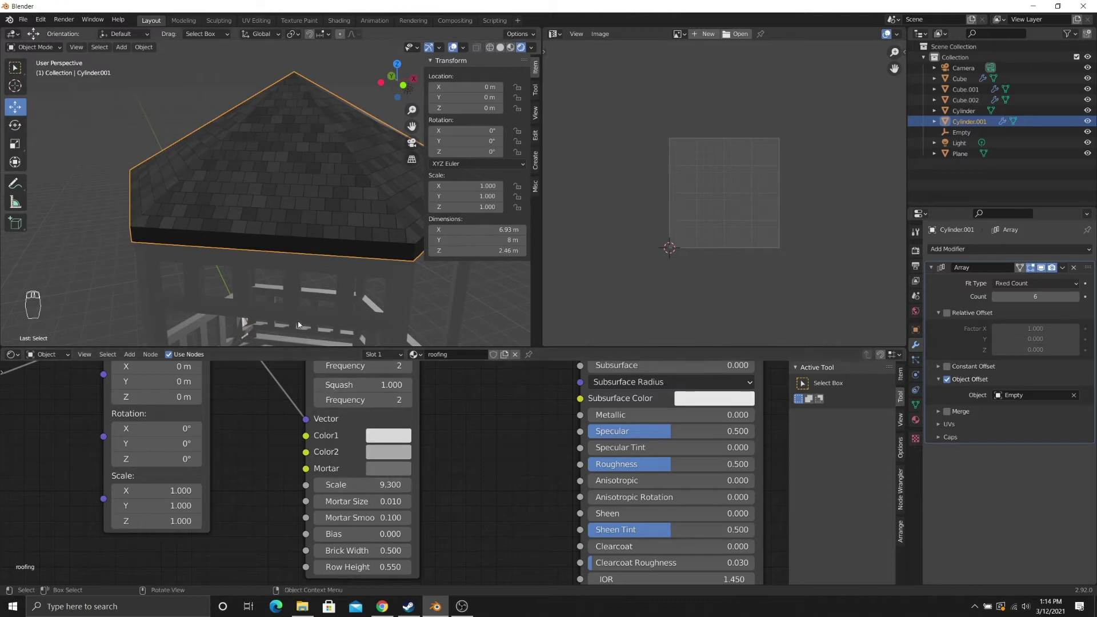
- Set the Brick Texture's Row Height to 0.5
middle_drag(228, 238, 272, 206)
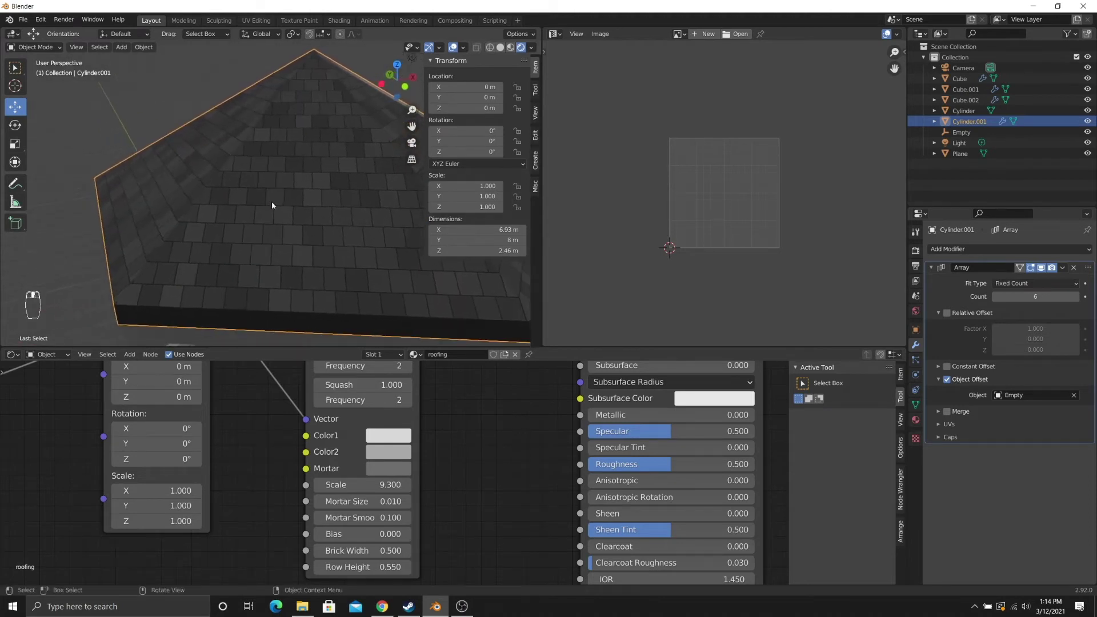
mouse_move(361, 567)
mouse_down()
mouse_move(426, 567)
mouse_move(361, 567)
mouse_up()
click(373, 565)
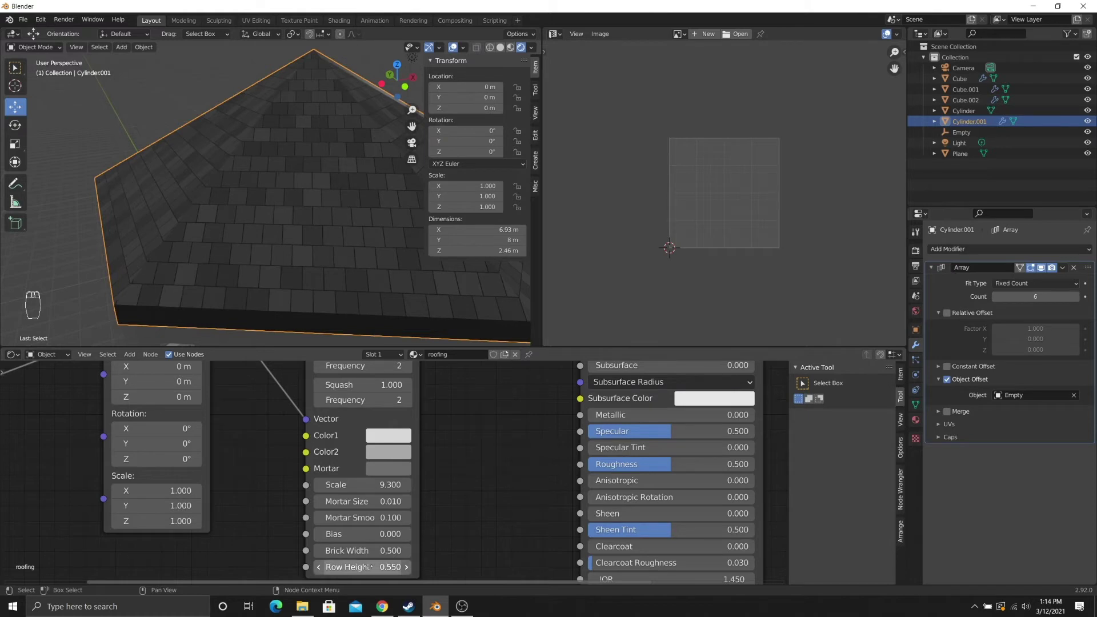
key(BackSpace)
text(.5)
key(Return)
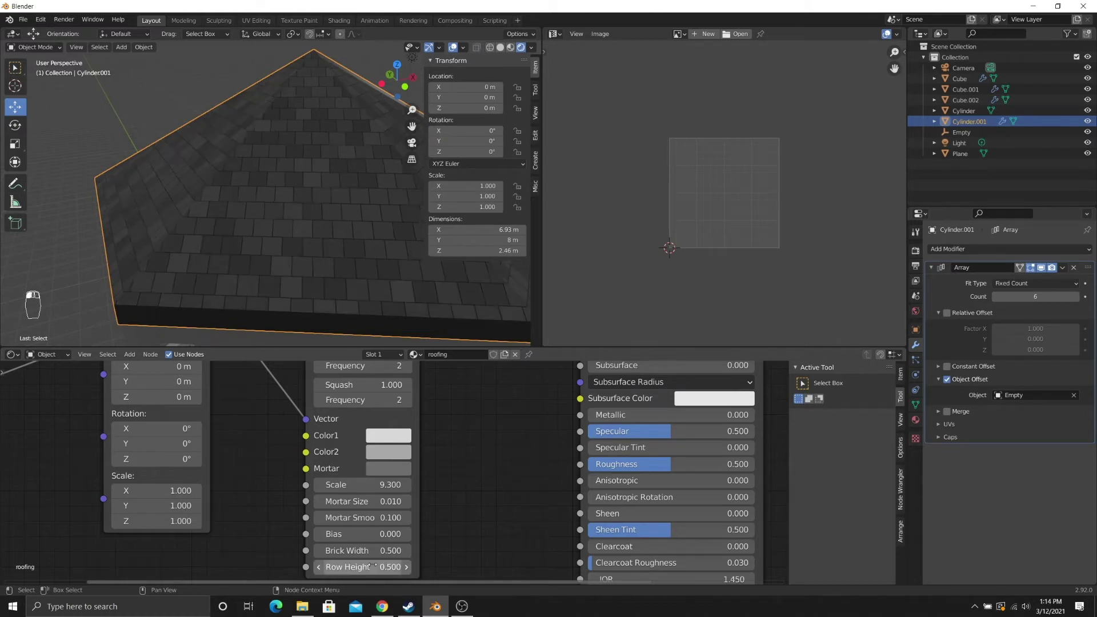
- Examine the roof's shingle pattern from near and far and compare it with the gazebo reference picture
scroll(313, 293, down, 8)
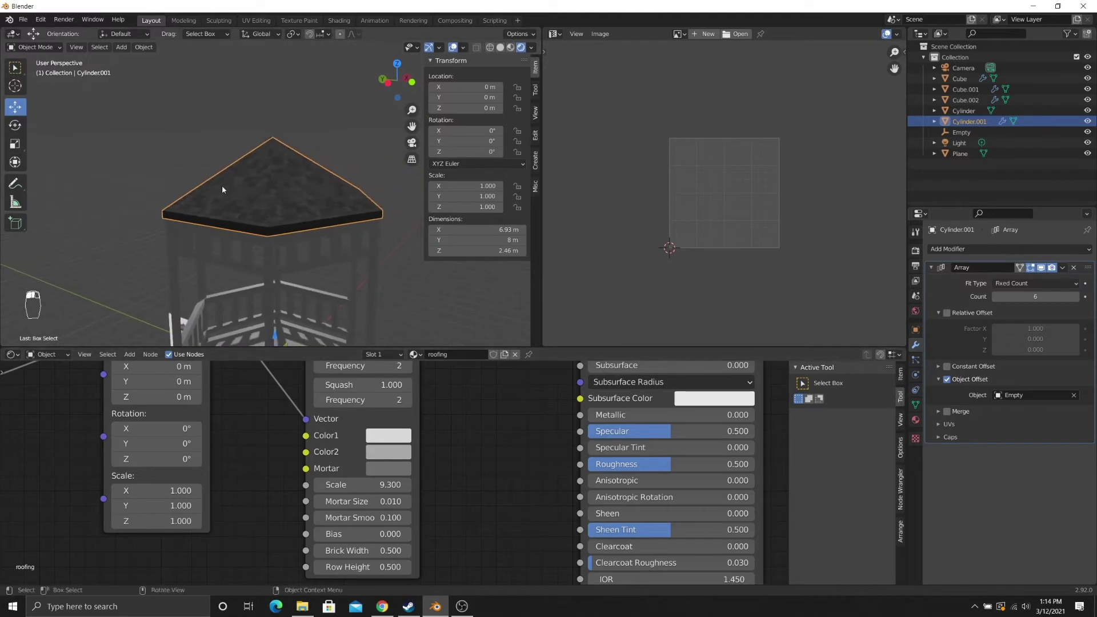
middle_drag(222, 185, 268, 194)
scroll(280, 188, up, 8)
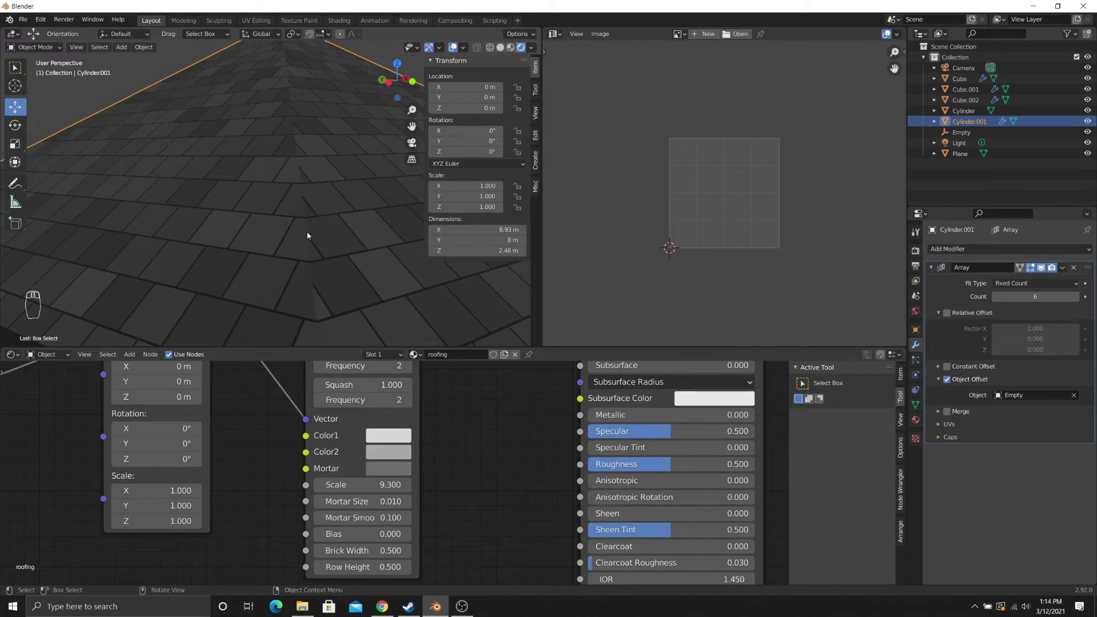
scroll(306, 242, down, 6)
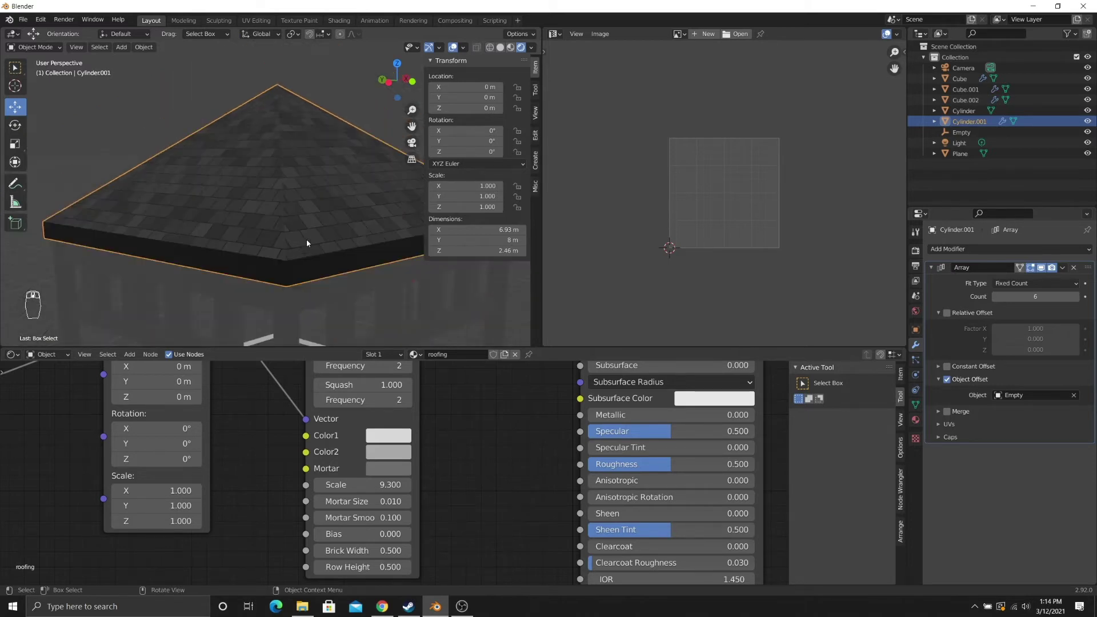
scroll(306, 248, down, 5)
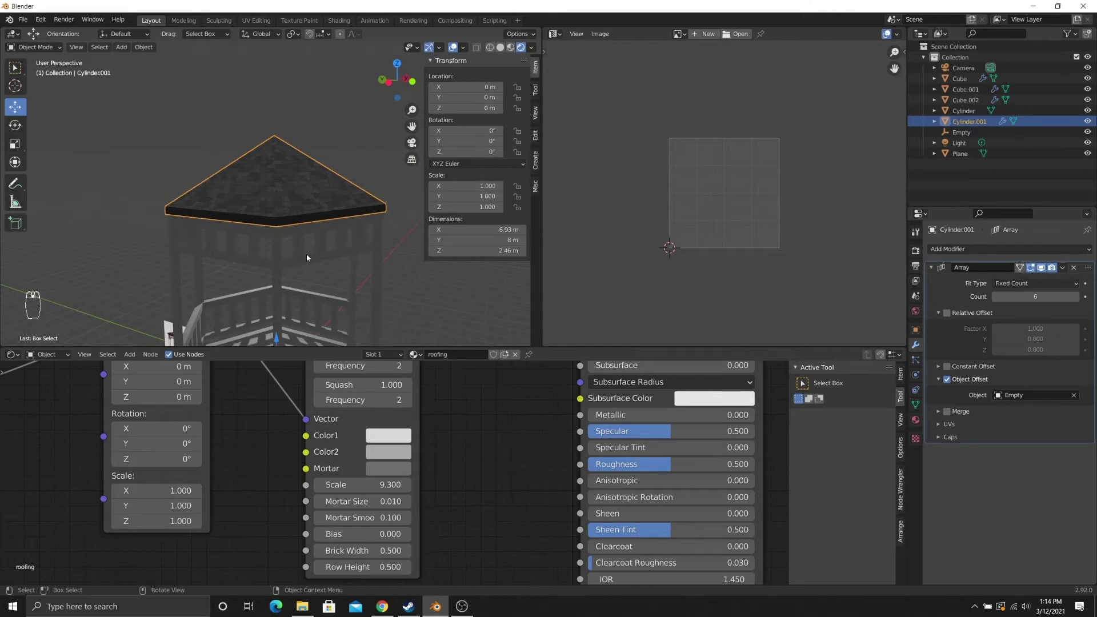
key(z)
scroll(291, 284, down, 1)
middle_drag(291, 284, 349, 273)
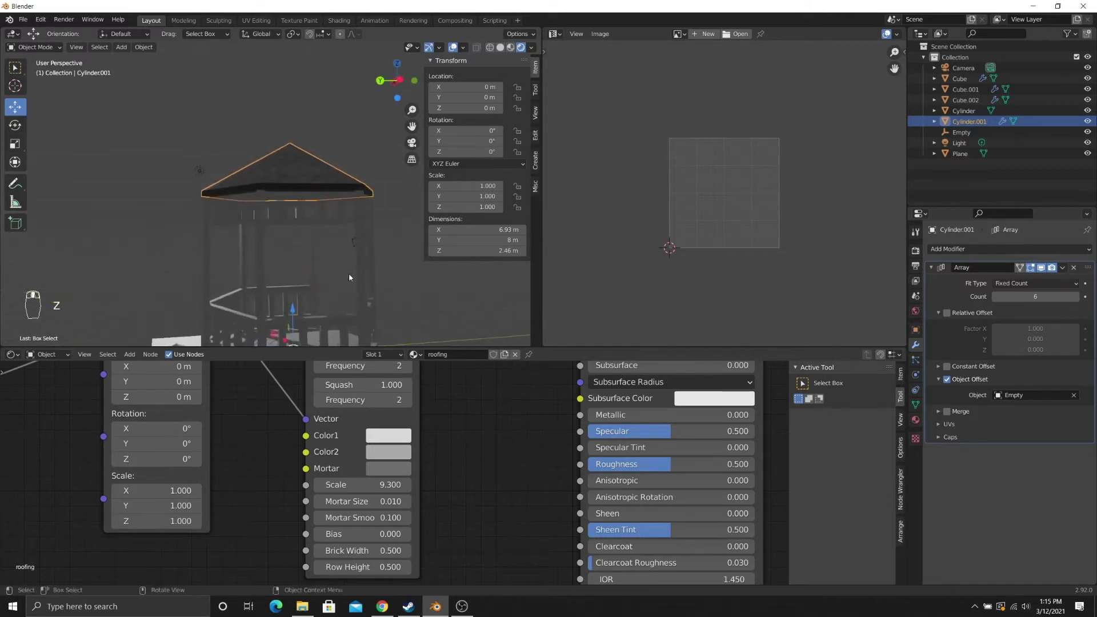
shift+middle_drag(206, 272, 282, 206)
scroll(281, 207, up, 6)
shift+middle_drag(238, 282, 303, 167)
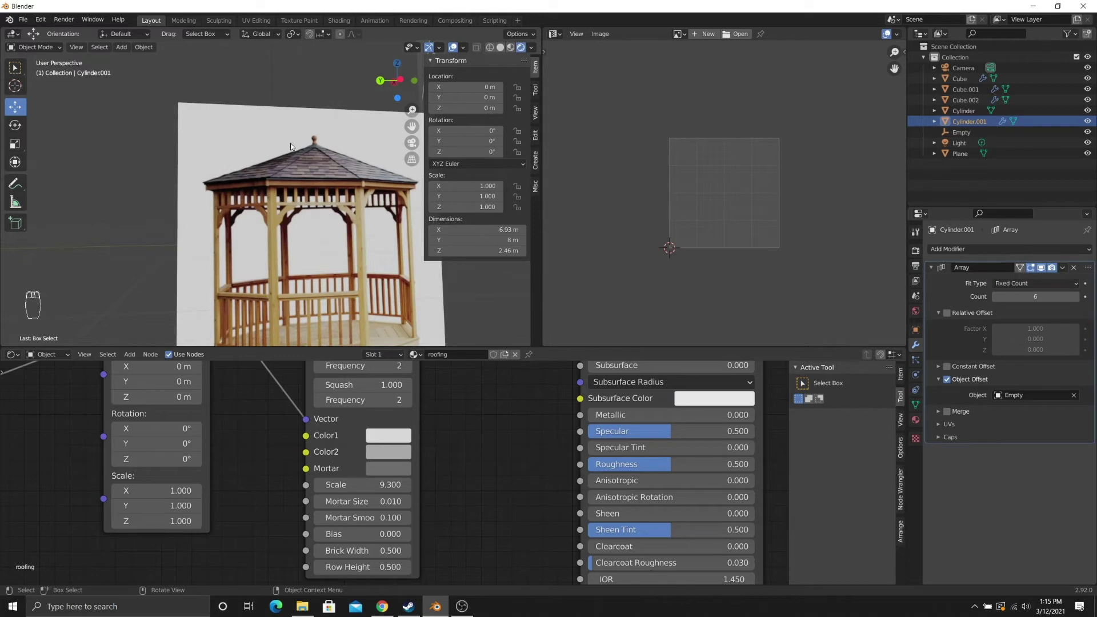
scroll(294, 147, down, 8)
shift+middle_drag(306, 143, 249, 224)
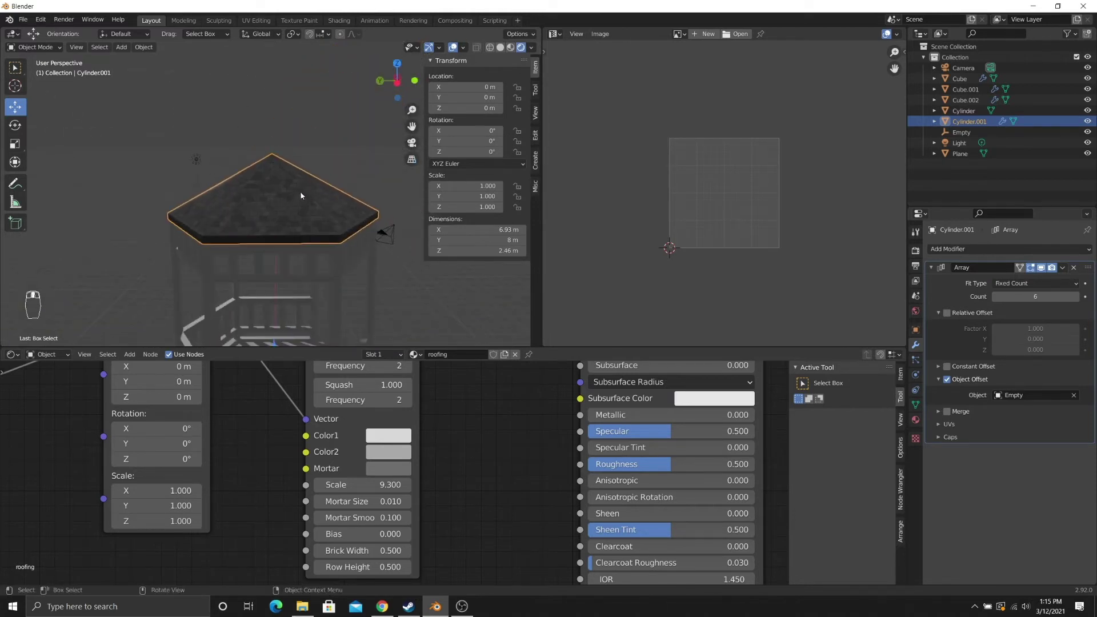
- Switch the viewport to Solid shading and duplicate the roof in place
key(z)
click(342, 203)
middle_drag(323, 220, 295, 237)
key(Tab)
key(Tab)
scroll(286, 230, up, 3)
scroll(287, 232, up, 2)
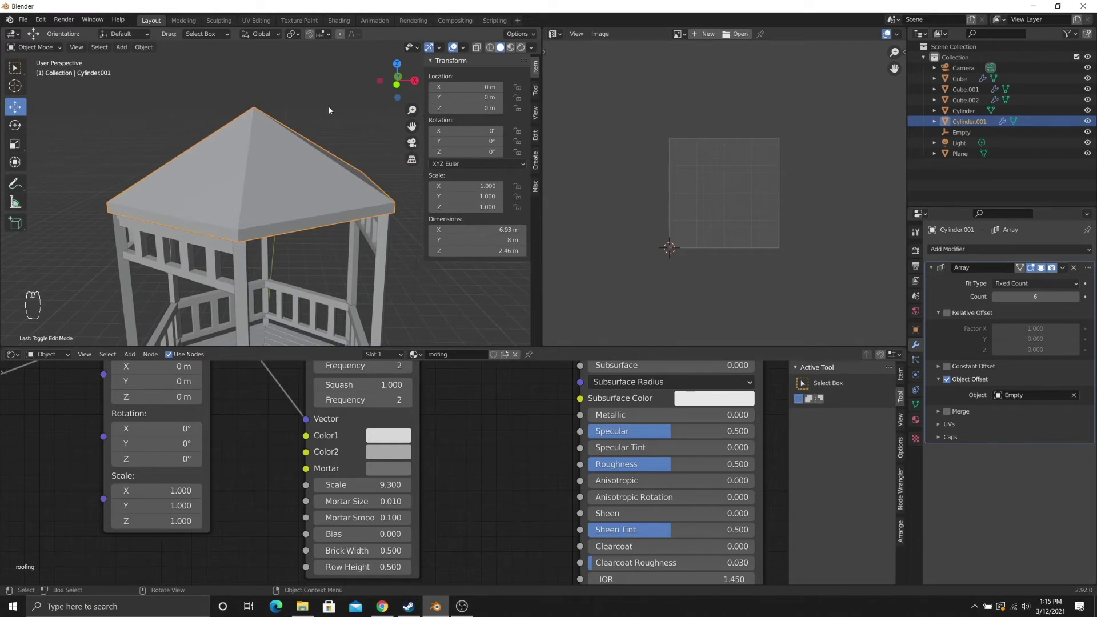
key(shift+d)
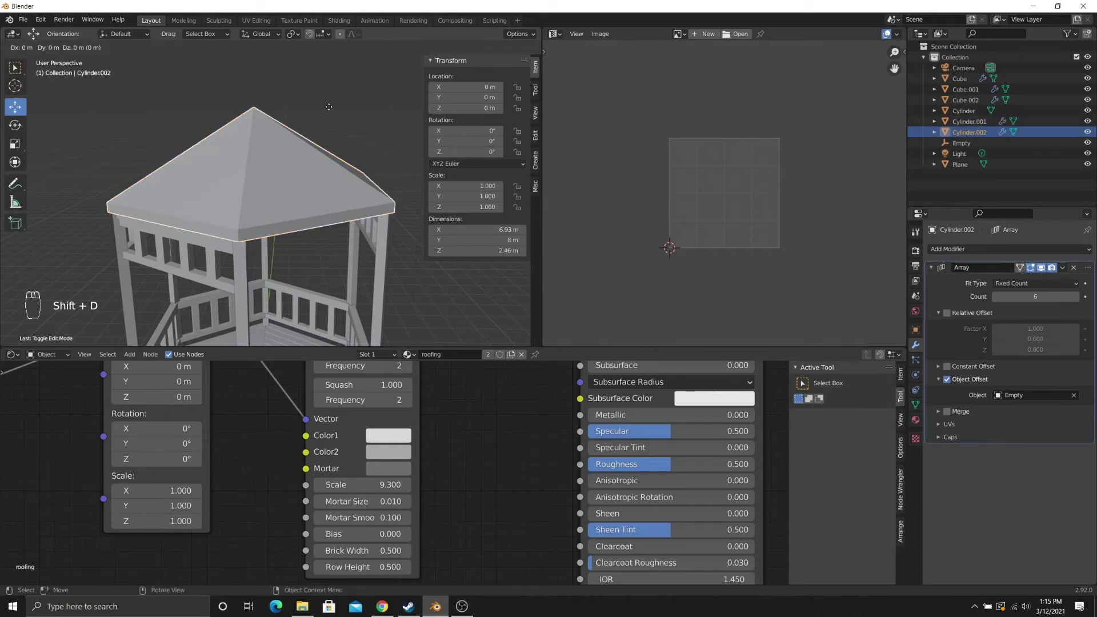
right_click(328, 107)
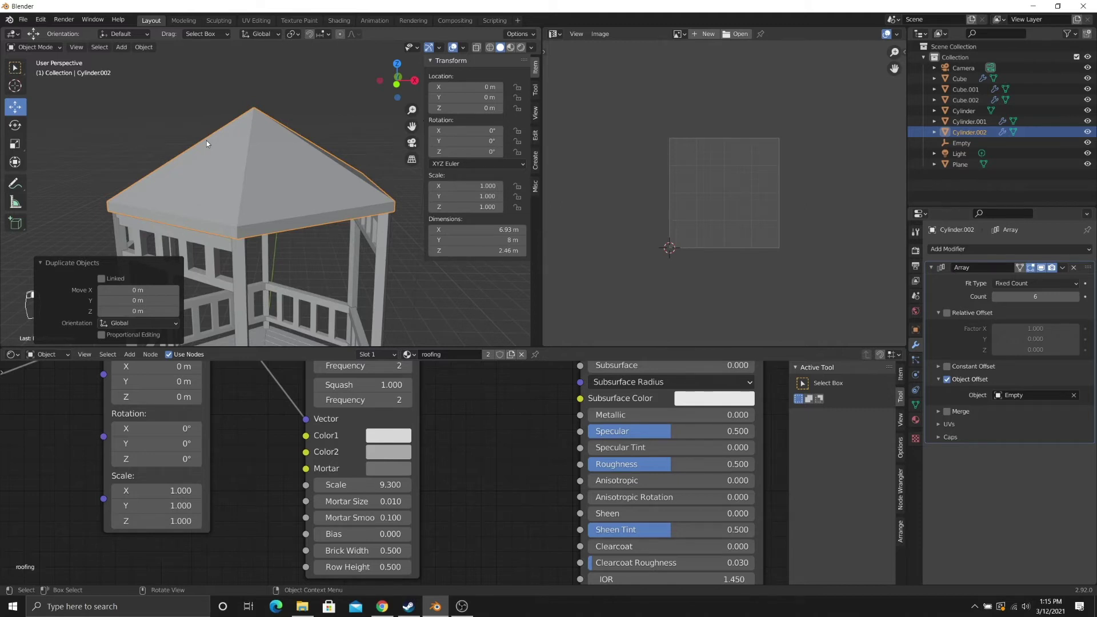
- Isolate the duplicated roof in Local View and enter Edit Mode on it
click(77, 47)
mouse_move(137, 140)
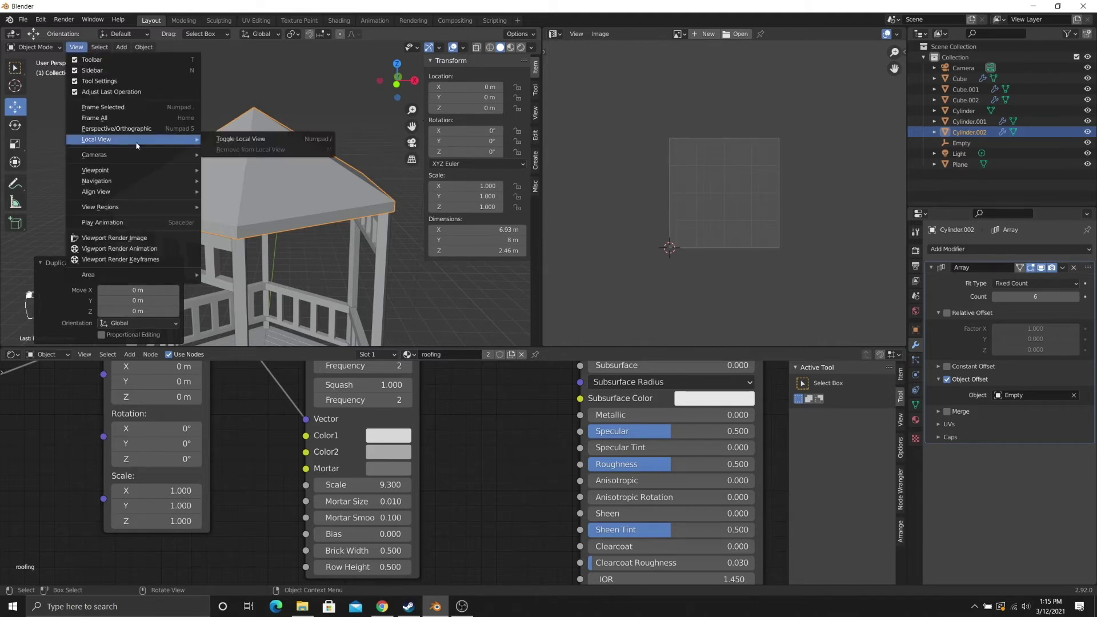
click(258, 138)
middle_drag(258, 139, 241, 171)
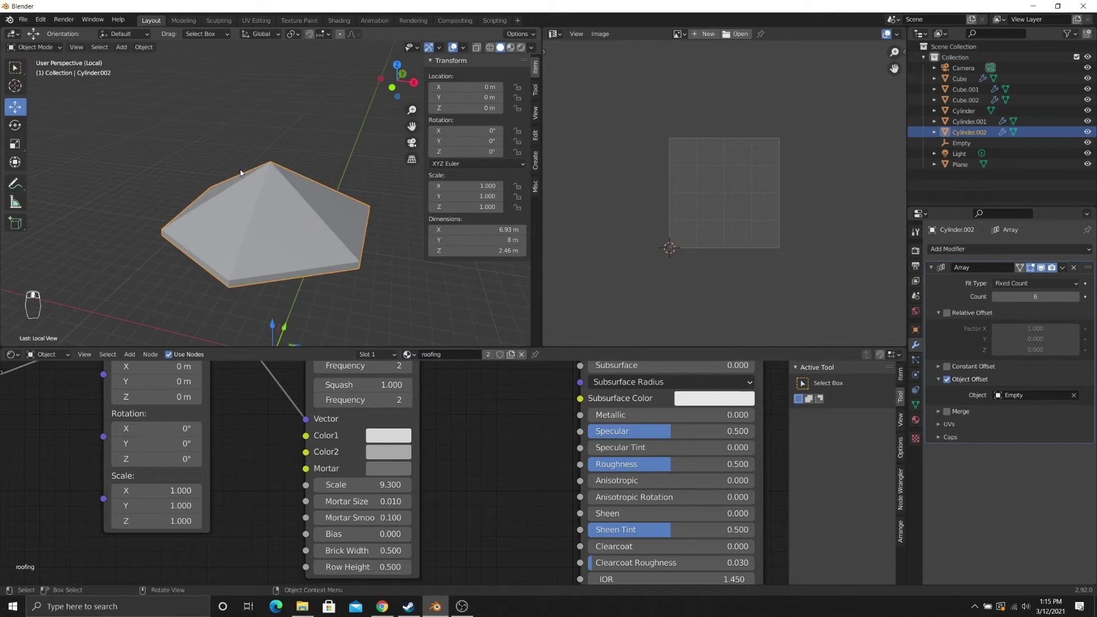
key(Tab)
middle_drag(357, 219, 301, 195)
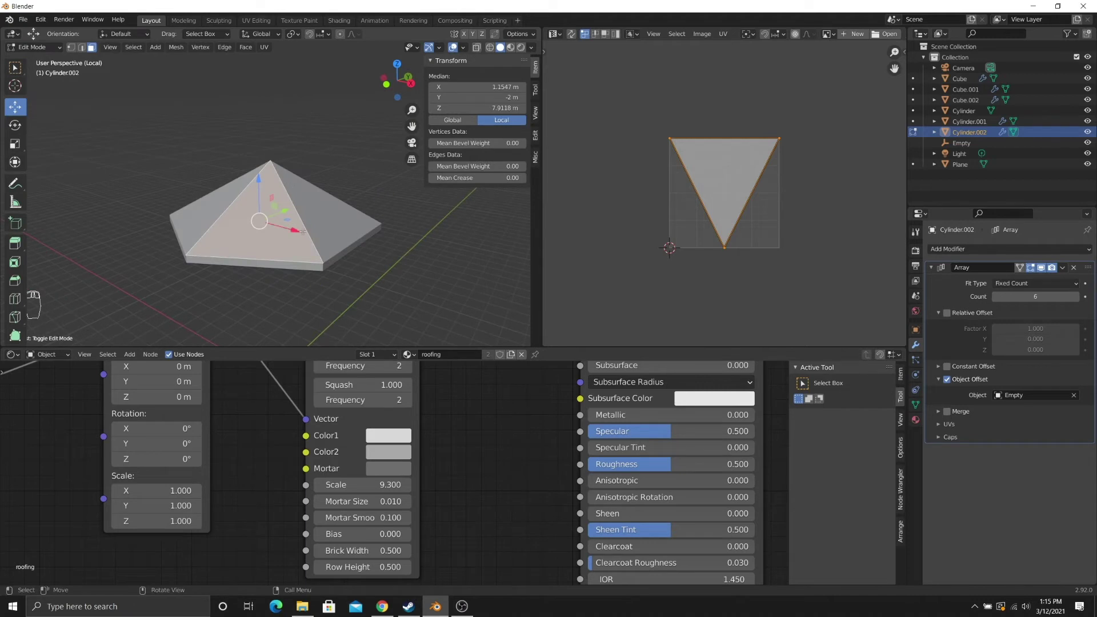
- Leave Edit Mode and set the duplicated roof's Array modifier count to 2
key(Tab)
mouse_move(1027, 298)
mouse_down()
mouse_move(1003, 298)
mouse_move(1014, 298)
mouse_up()
click(1014, 299)
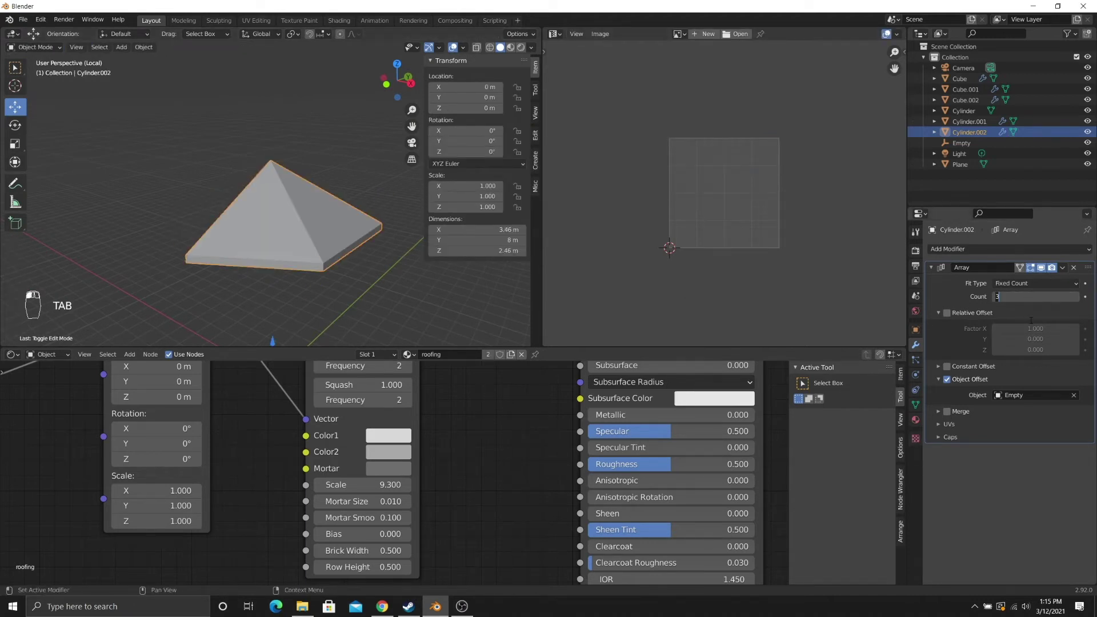
text(2)
key(Return)
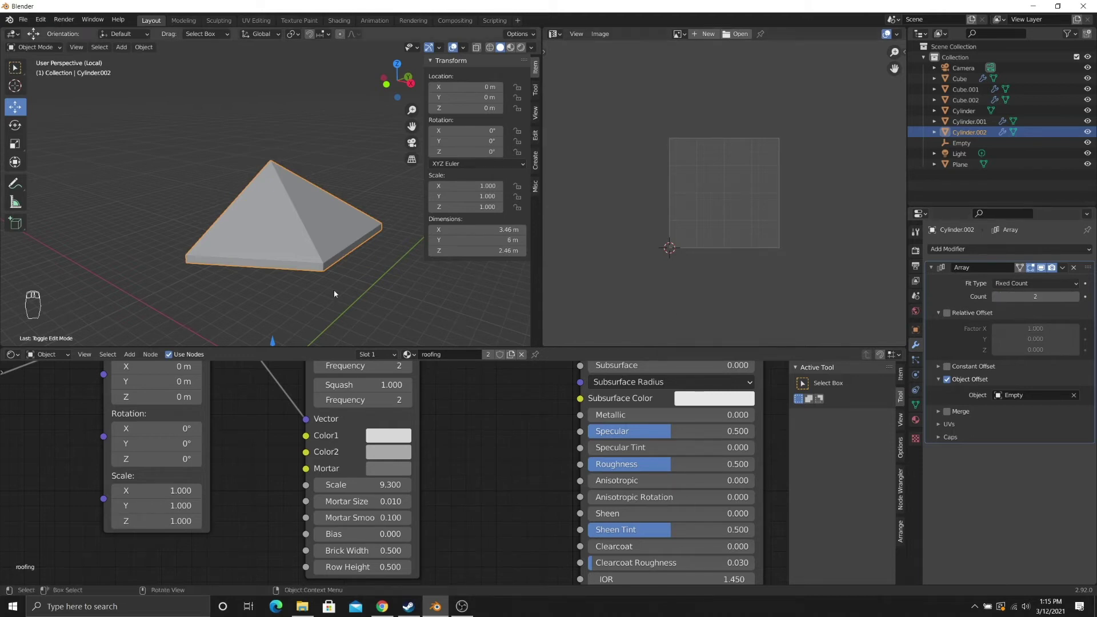
middle_drag(334, 289, 310, 190)
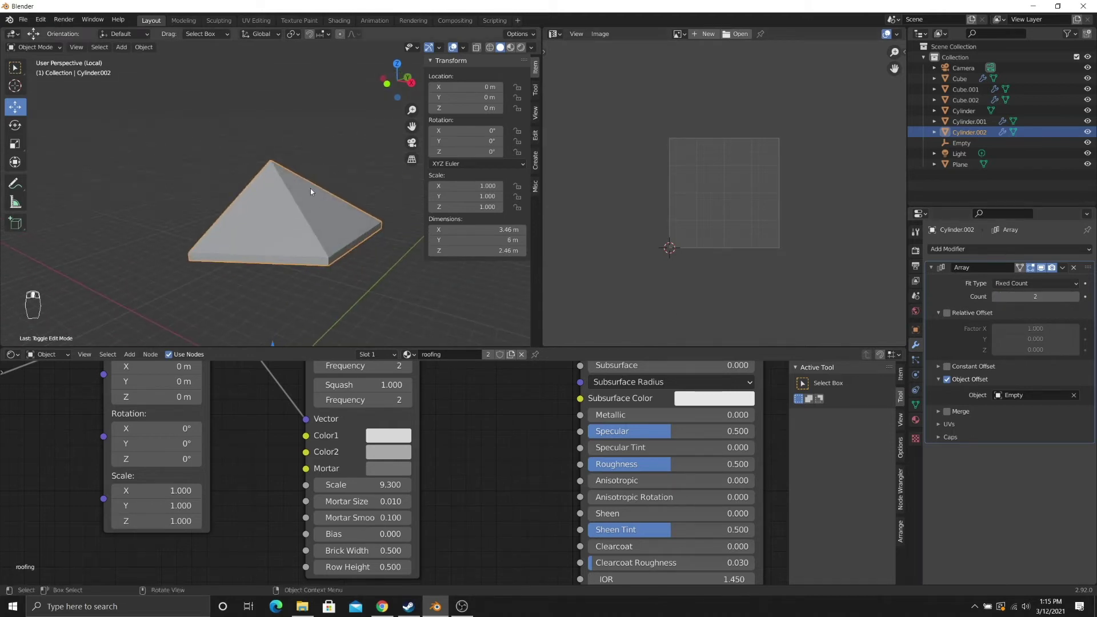
- Enable Merge on the duplicated roof's Array modifier and apply the modifier in Object Mode
click(946, 412)
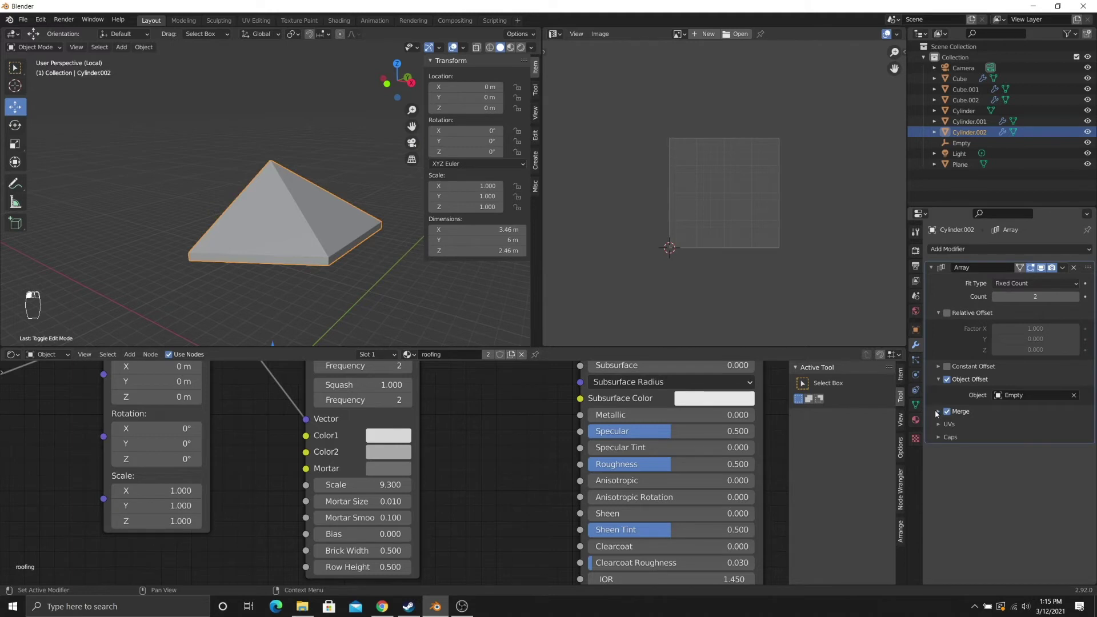
click(937, 412)
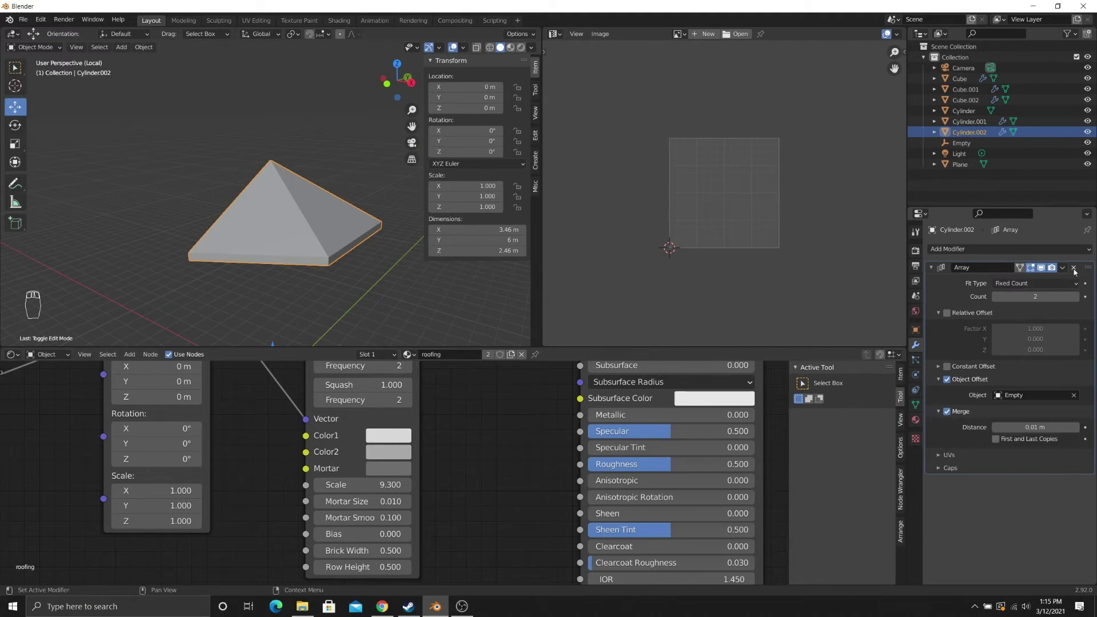
click(40, 47)
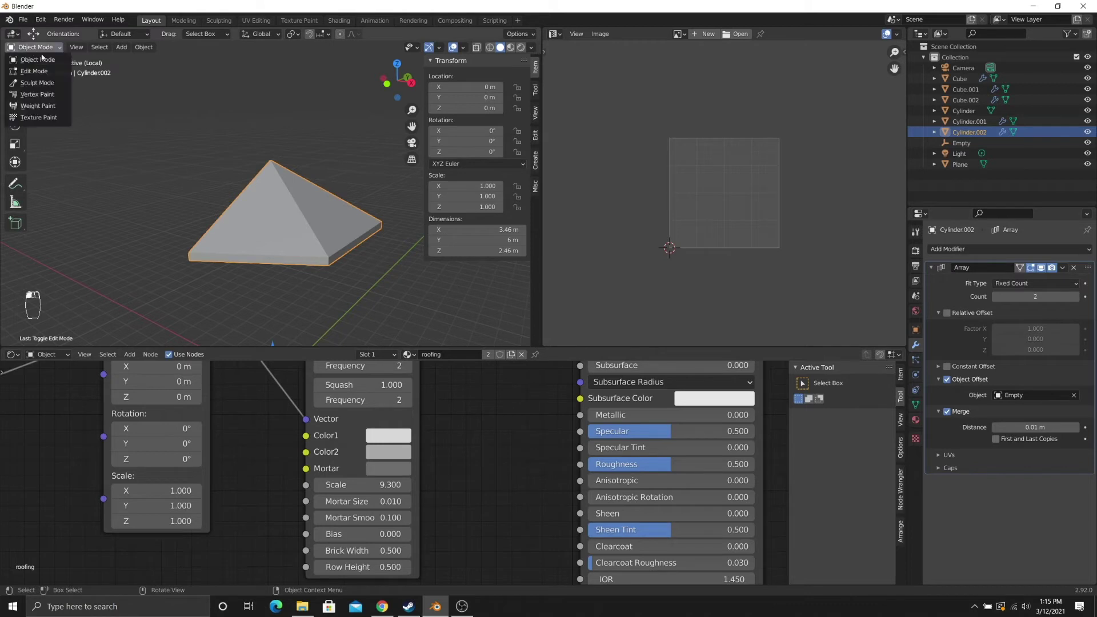
click(42, 60)
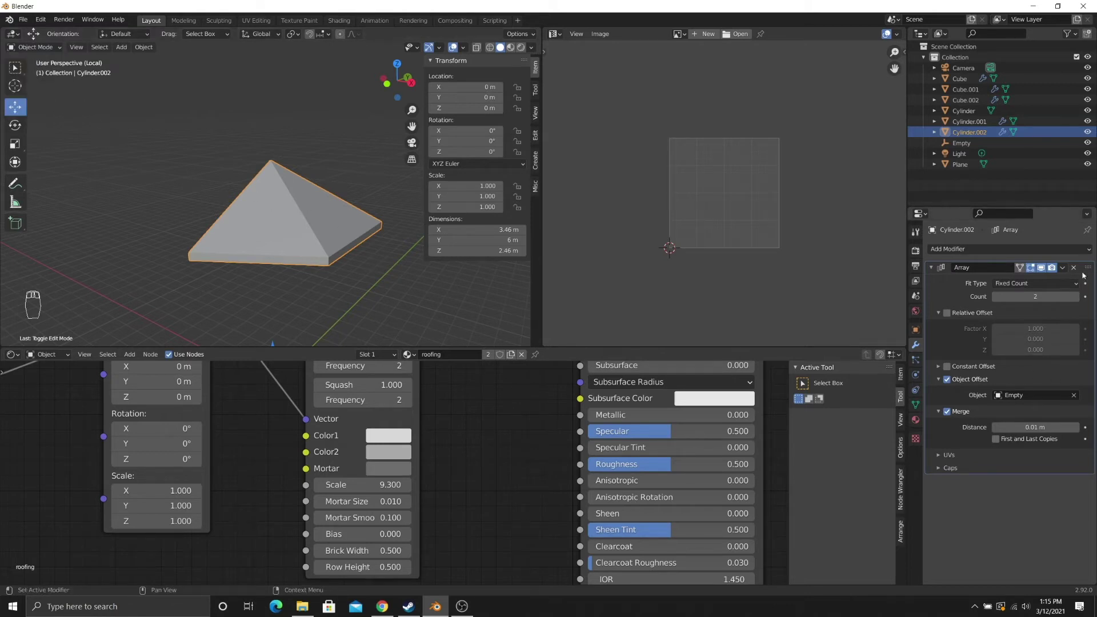
click(1062, 268)
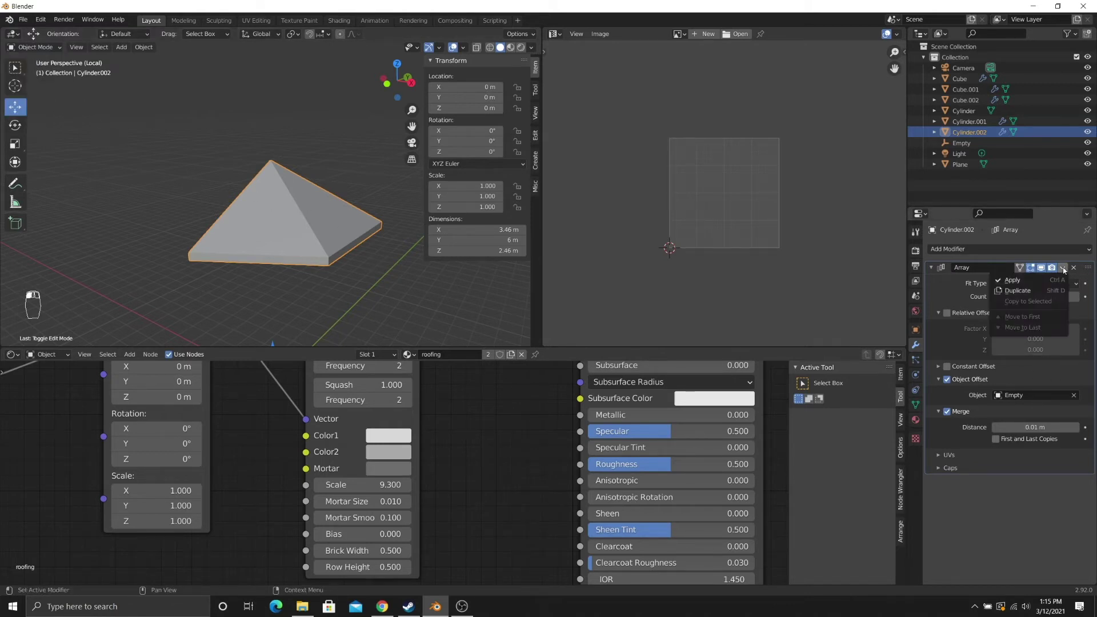
click(1038, 282)
- In Edit Mode, bevel the shared ridge edge between the two roof panels, on both top and underside, with a width of 0.125 m
key(Tab)
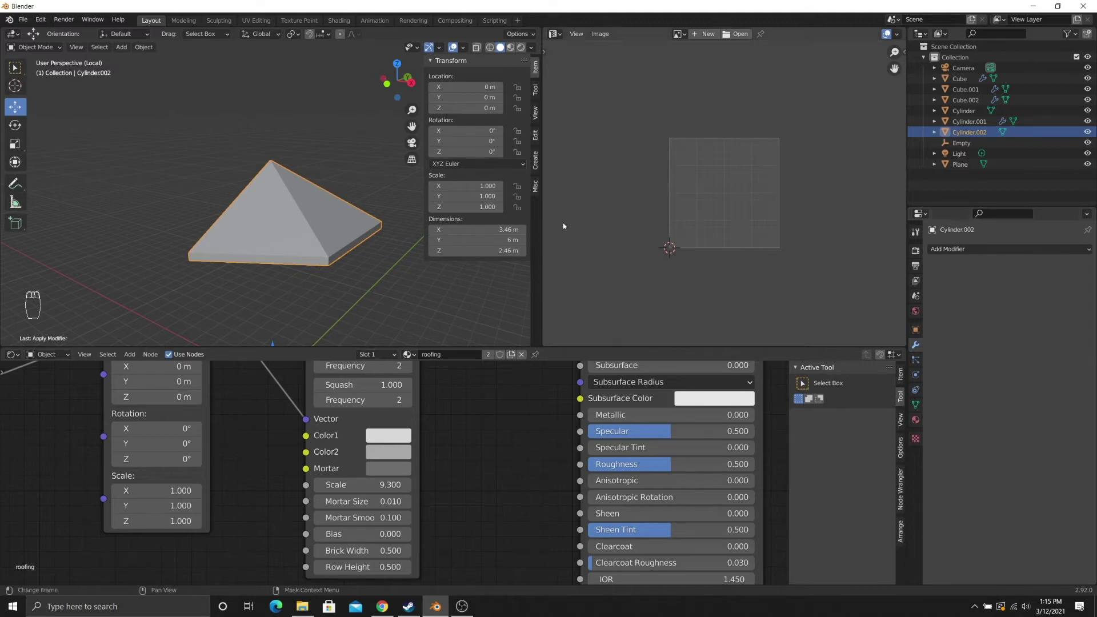
middle_drag(188, 177, 274, 198)
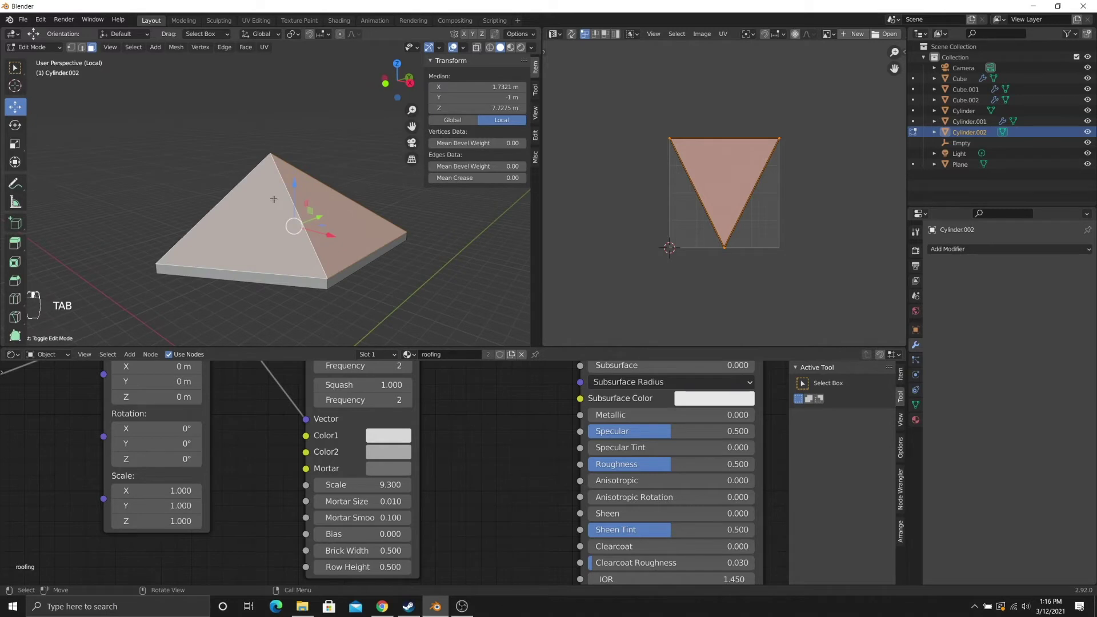
middle_drag(279, 174, 277, 180)
click(277, 181)
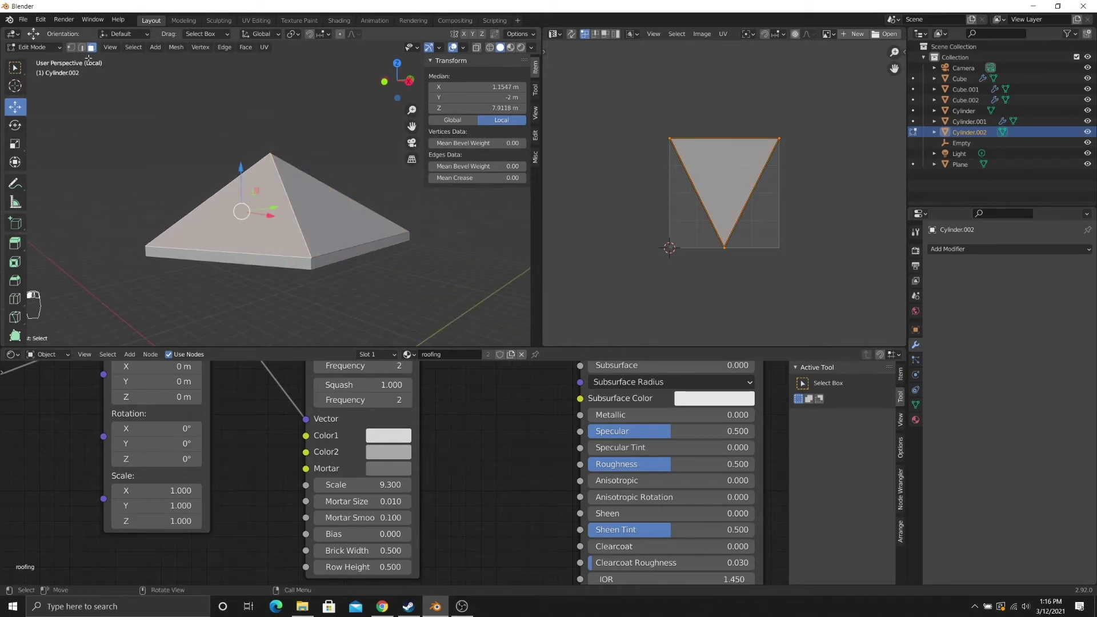
key(alt+a)
click(81, 47)
click(287, 196)
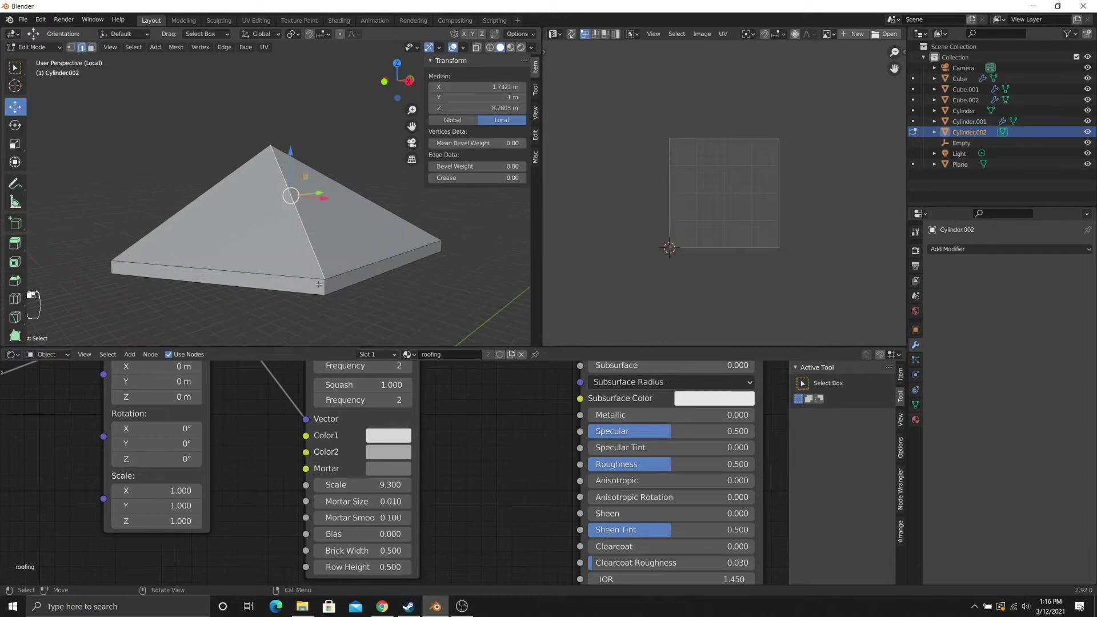
middle_drag(286, 196, 311, 217)
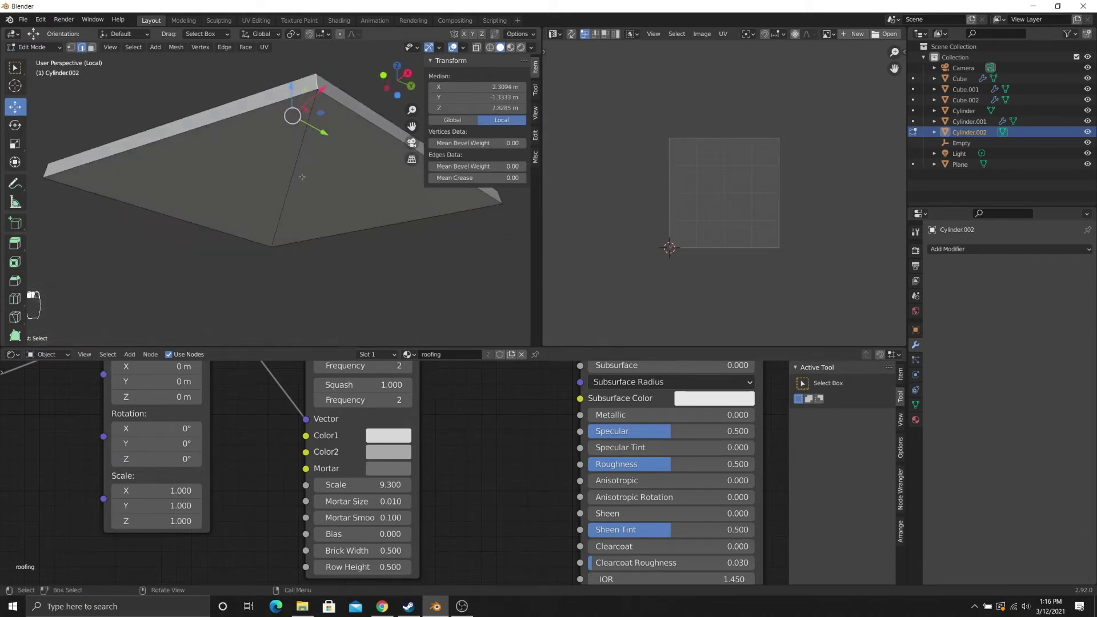
shift+click(299, 176)
middle_drag(300, 172, 295, 239)
scroll(295, 239, down, 2)
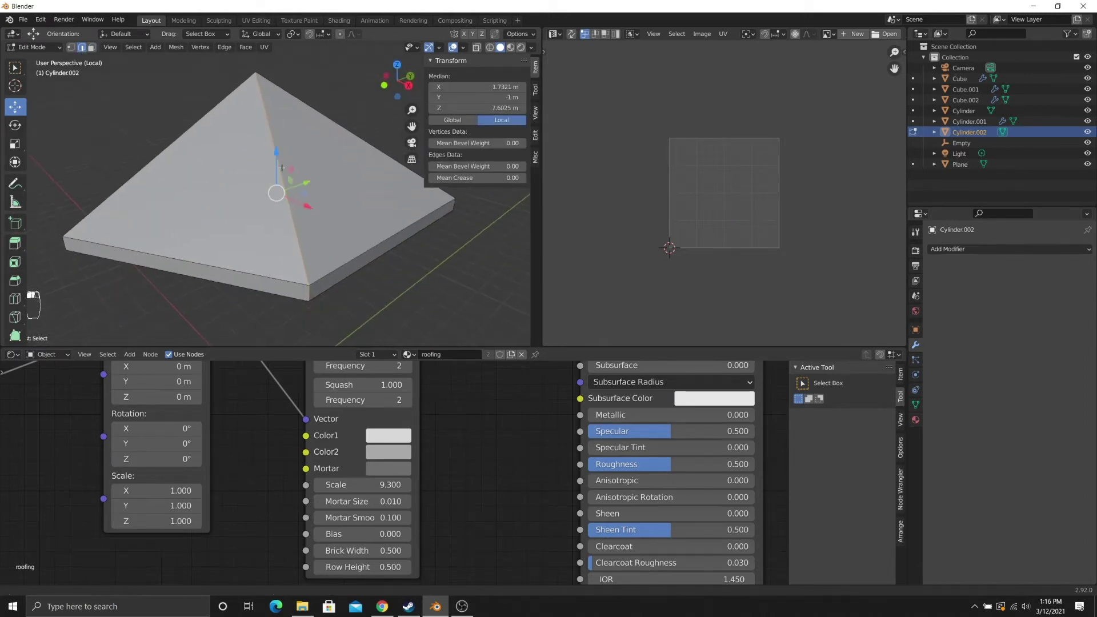
scroll(328, 167, down, 1)
middle_drag(328, 167, 325, 169)
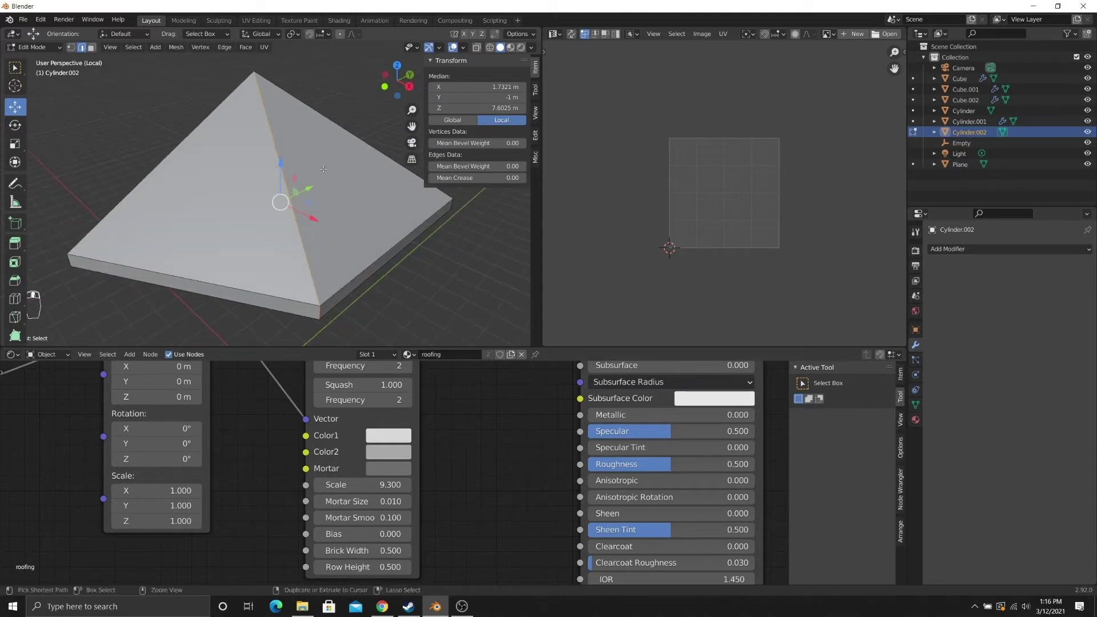
key(ctrl+b)
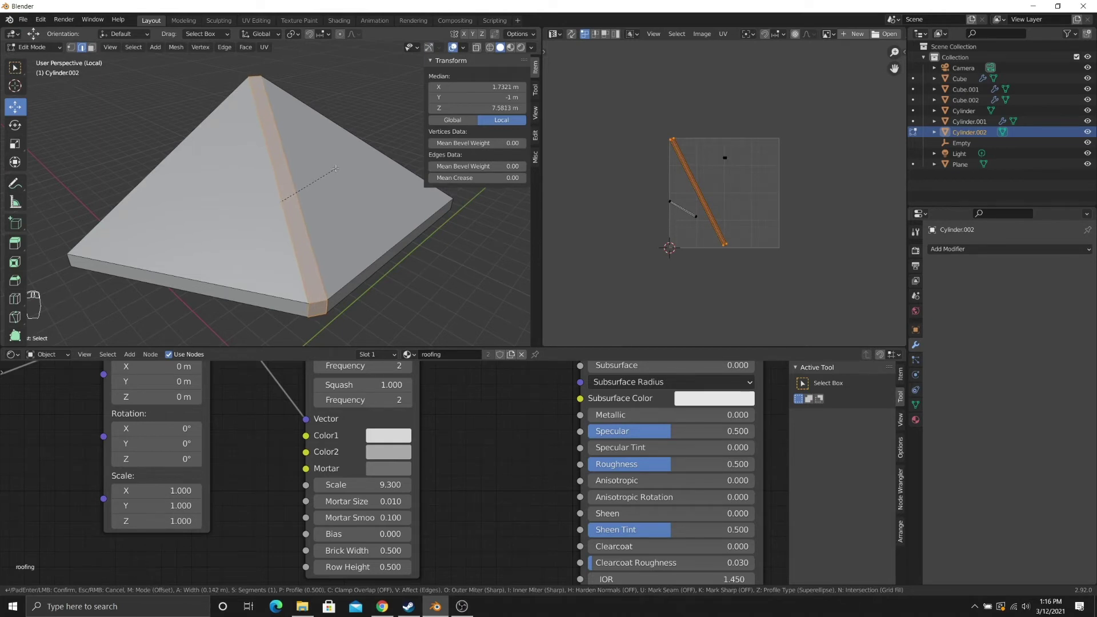
click(334, 169)
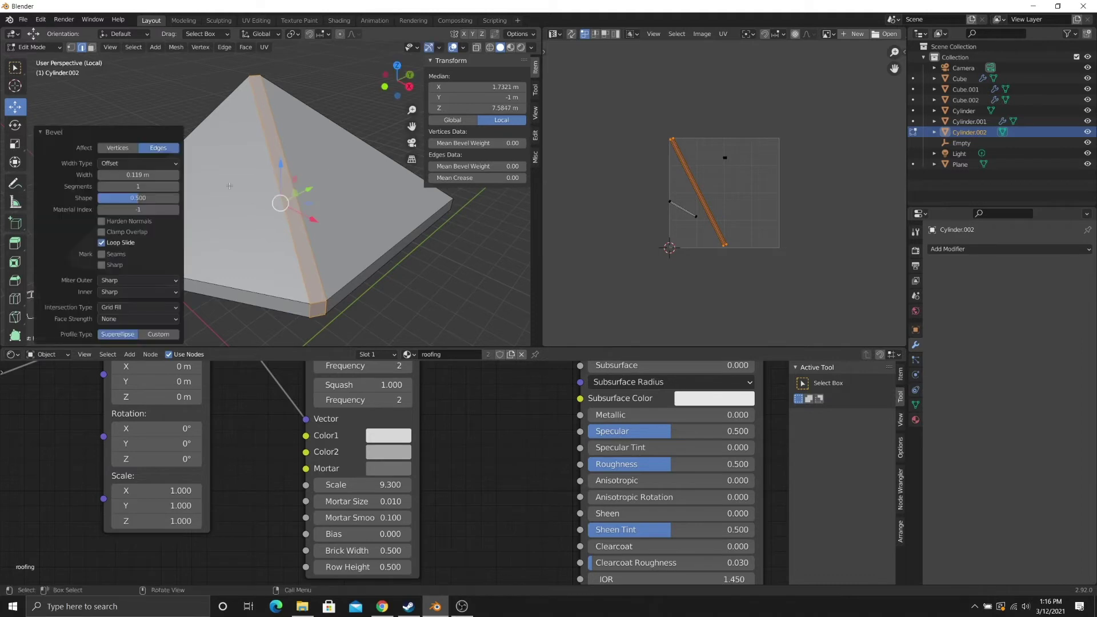
click(146, 175)
text(.125)
key(Return)
middle_drag(295, 192, 312, 193)
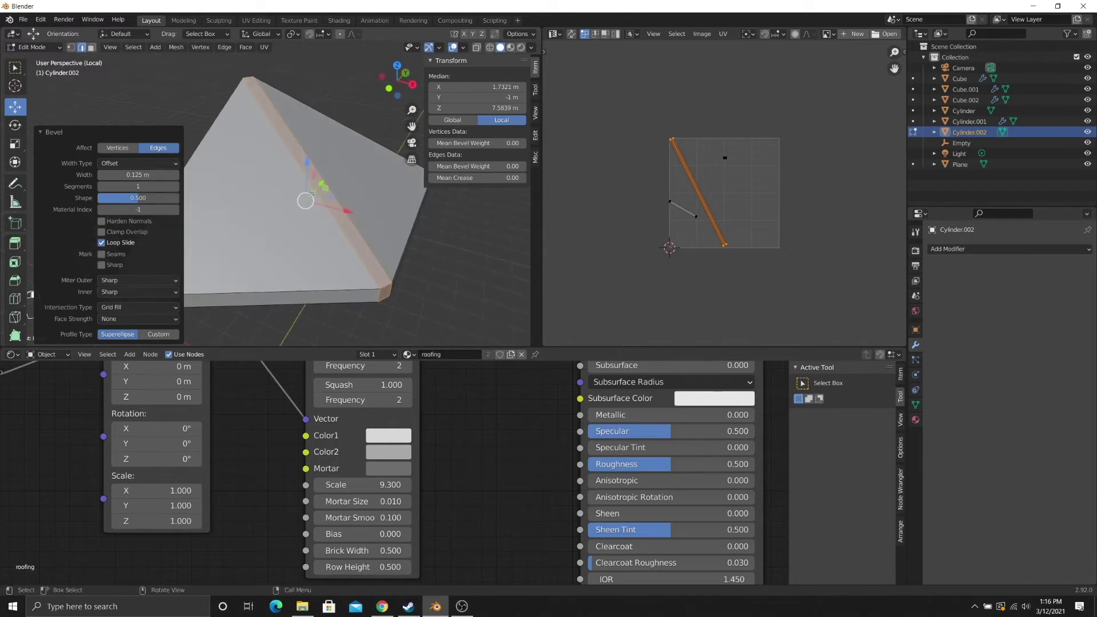
- Delete every face except the long beveled strip on top of the ridge, and return to Object Mode
click(288, 137)
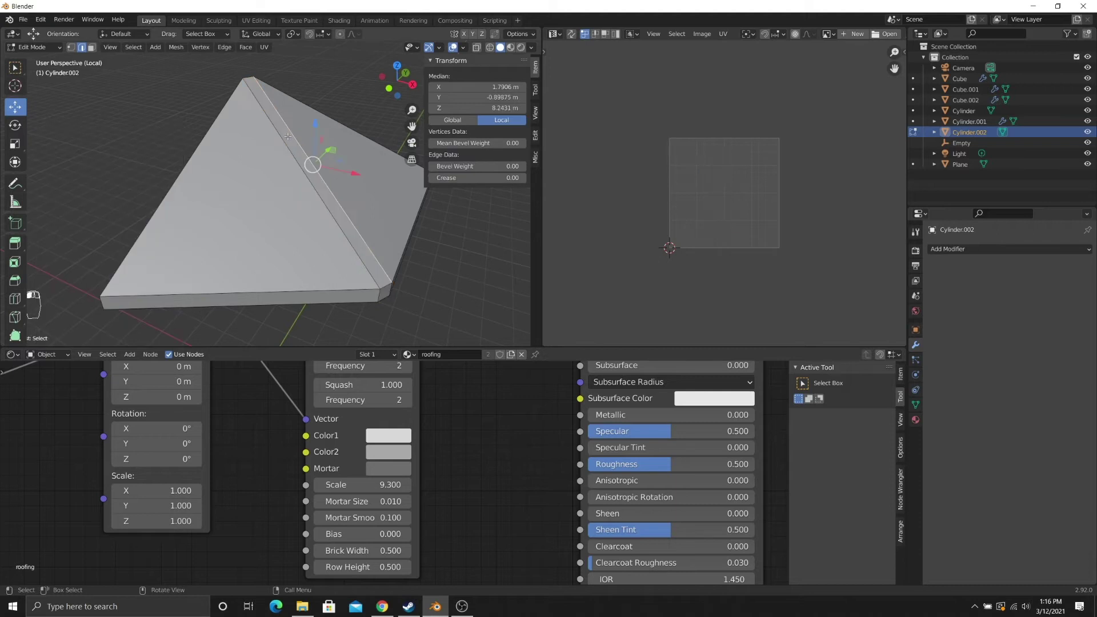
key(3)
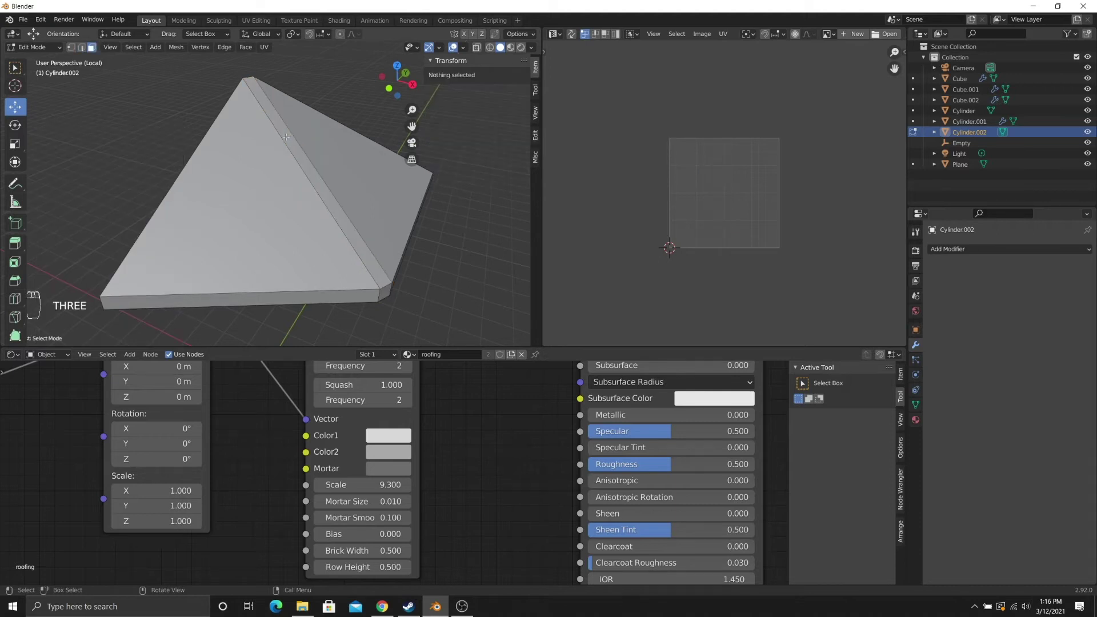
click(293, 137)
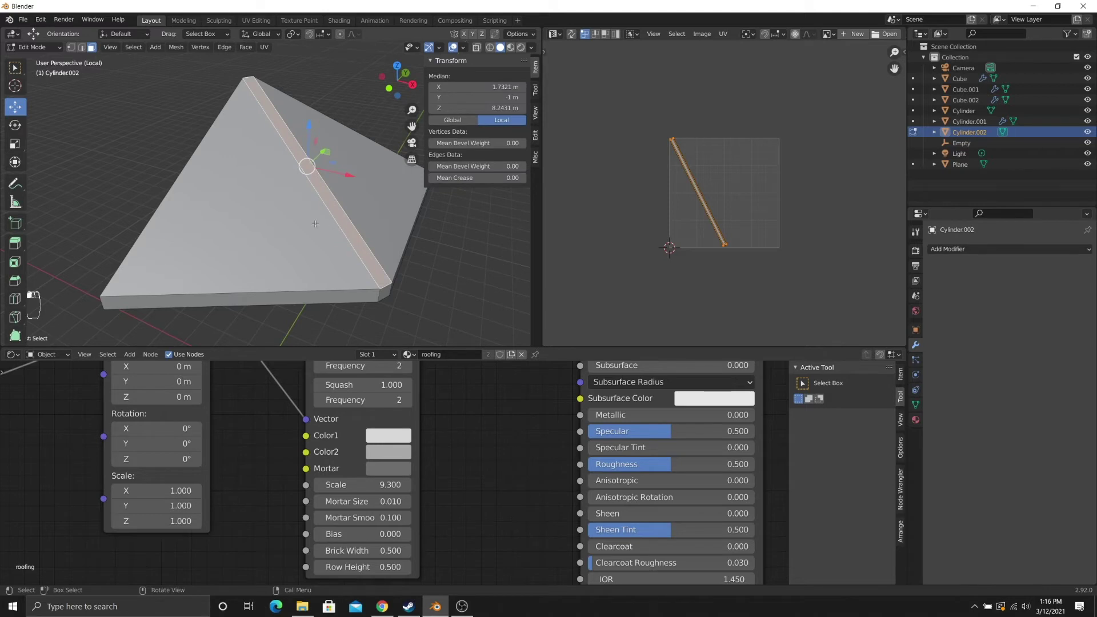
key(ctrl+i)
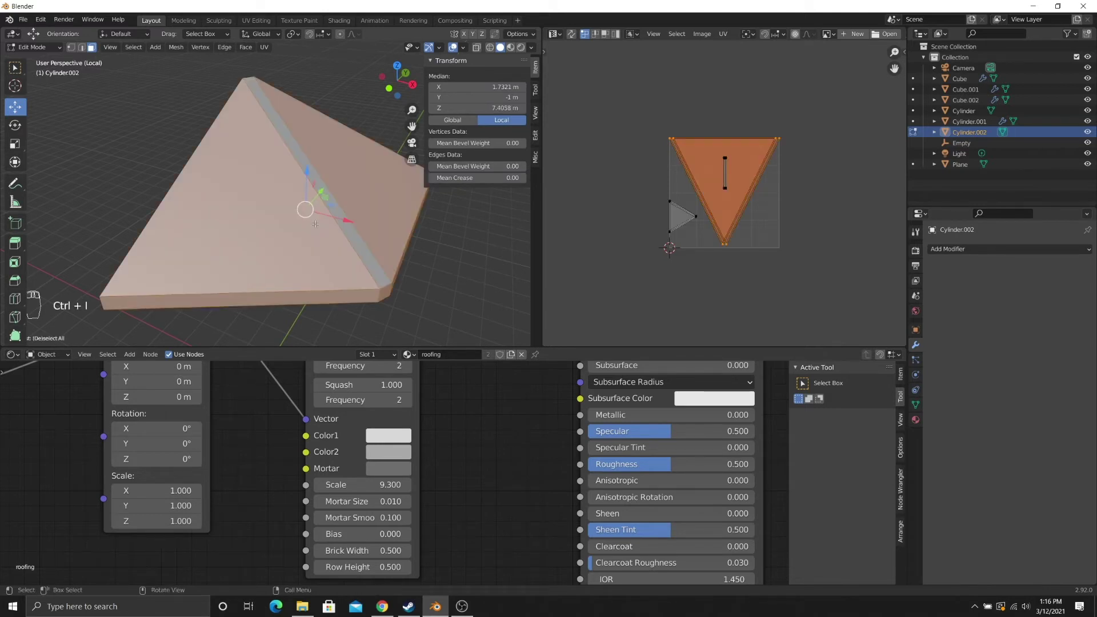
key(Delete)
click(316, 226)
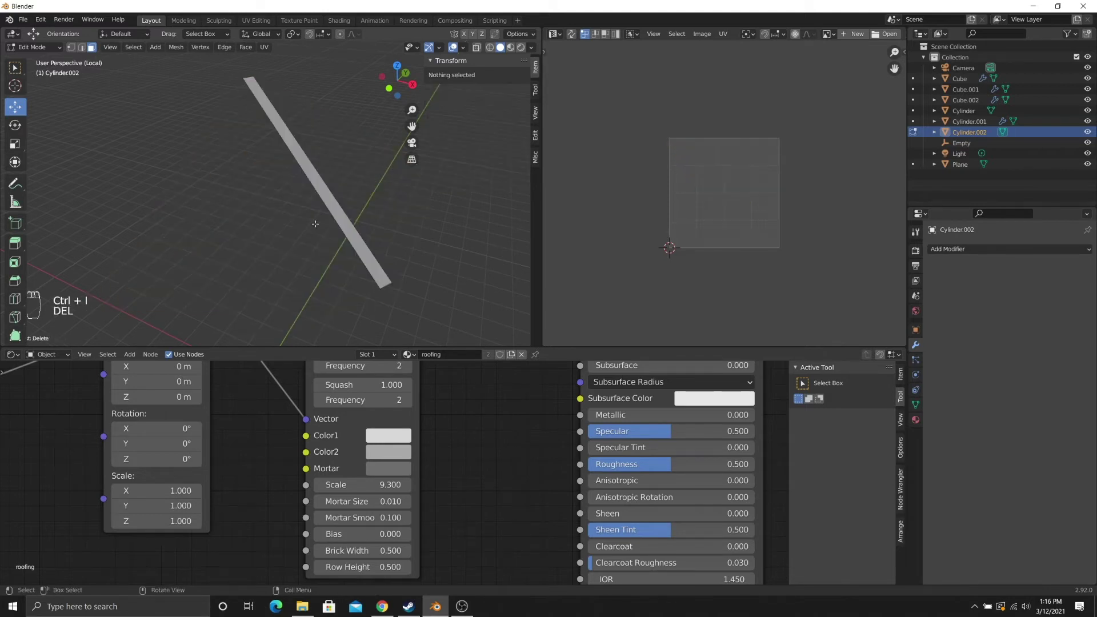
middle_drag(315, 224, 279, 201)
key(Tab)
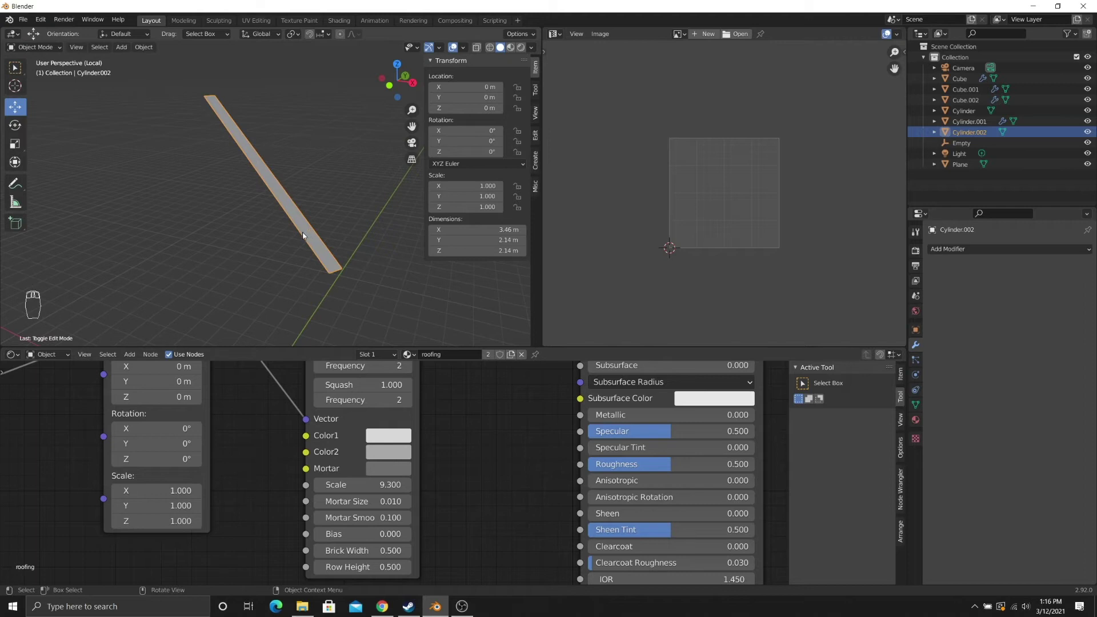
- Add a Solidify modifier to the ridge strip with Offset 1 and Thickness 0.05 m
middle_drag(340, 265, 323, 239)
scroll(318, 252, up, 4)
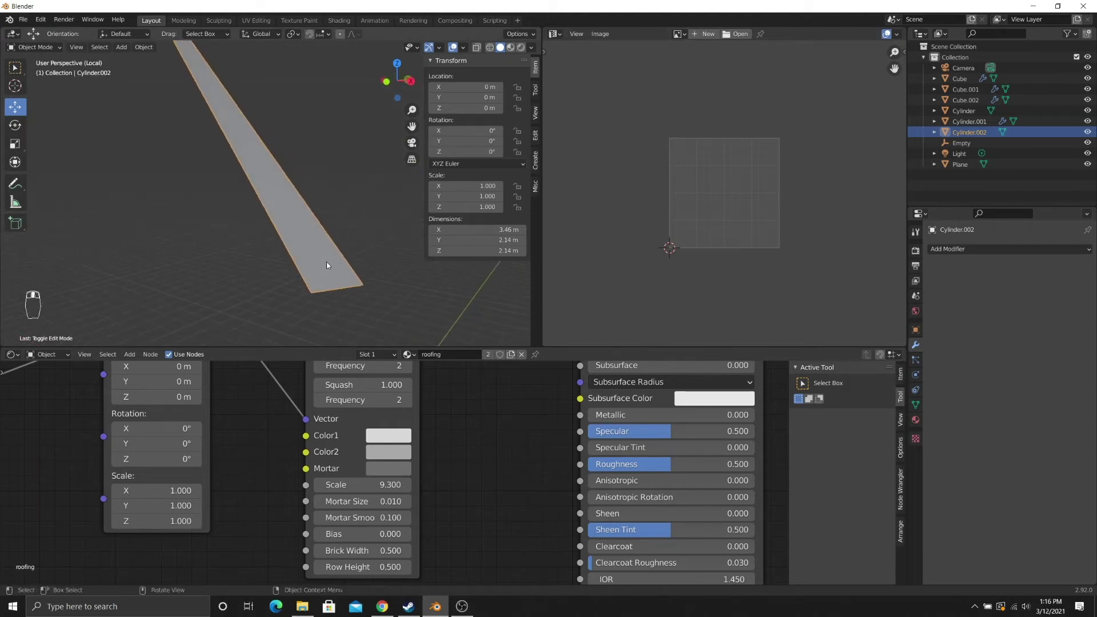
click(961, 250)
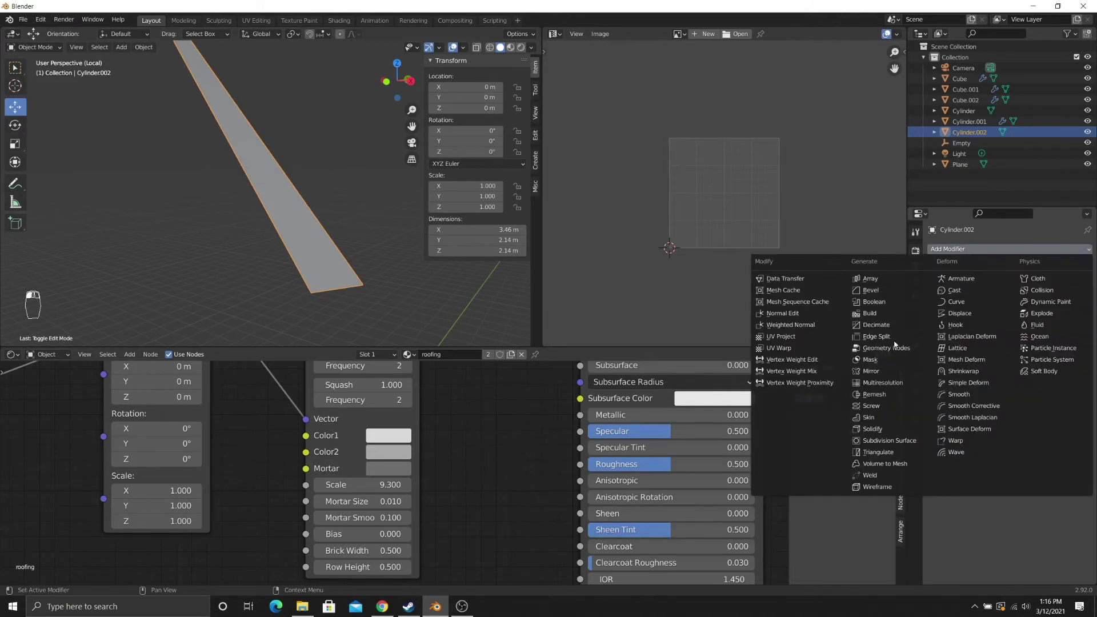
click(895, 429)
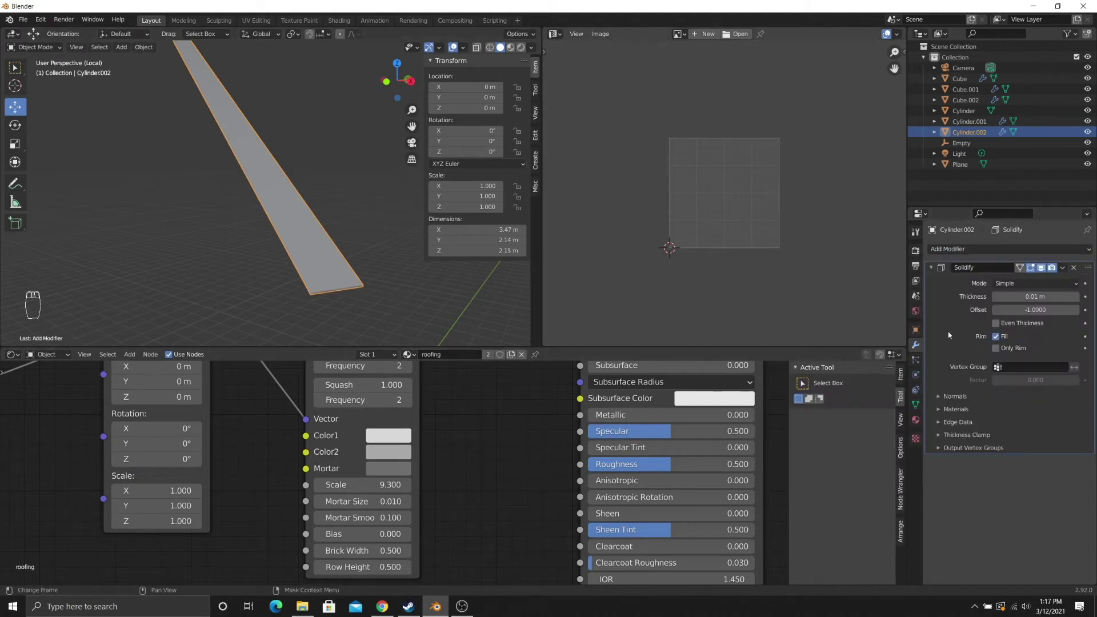
click(1029, 311)
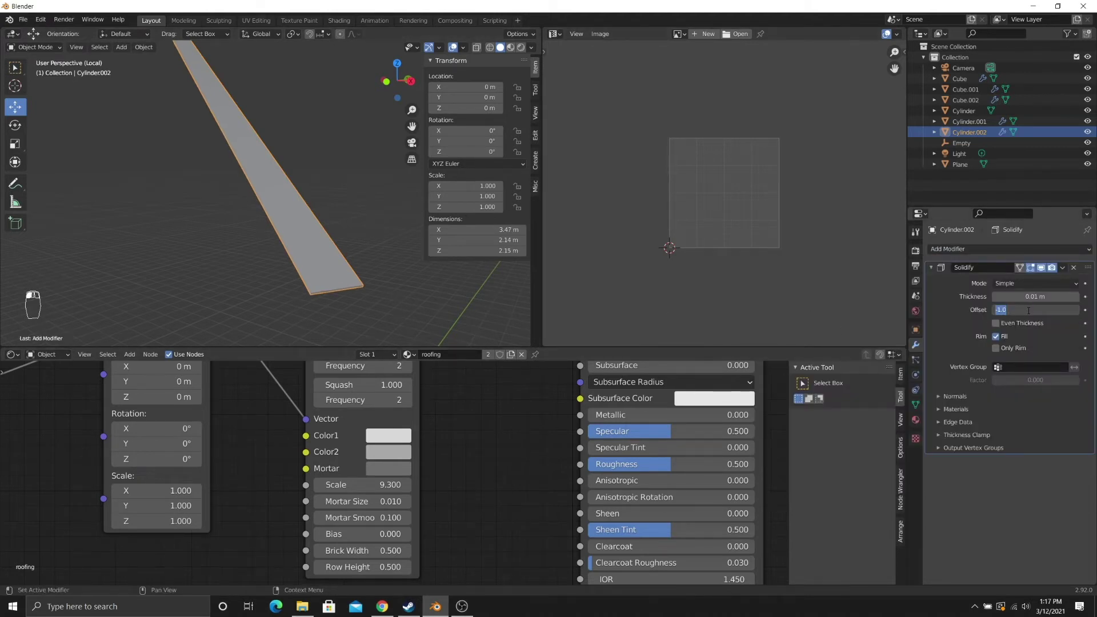
text(1)
key(Return)
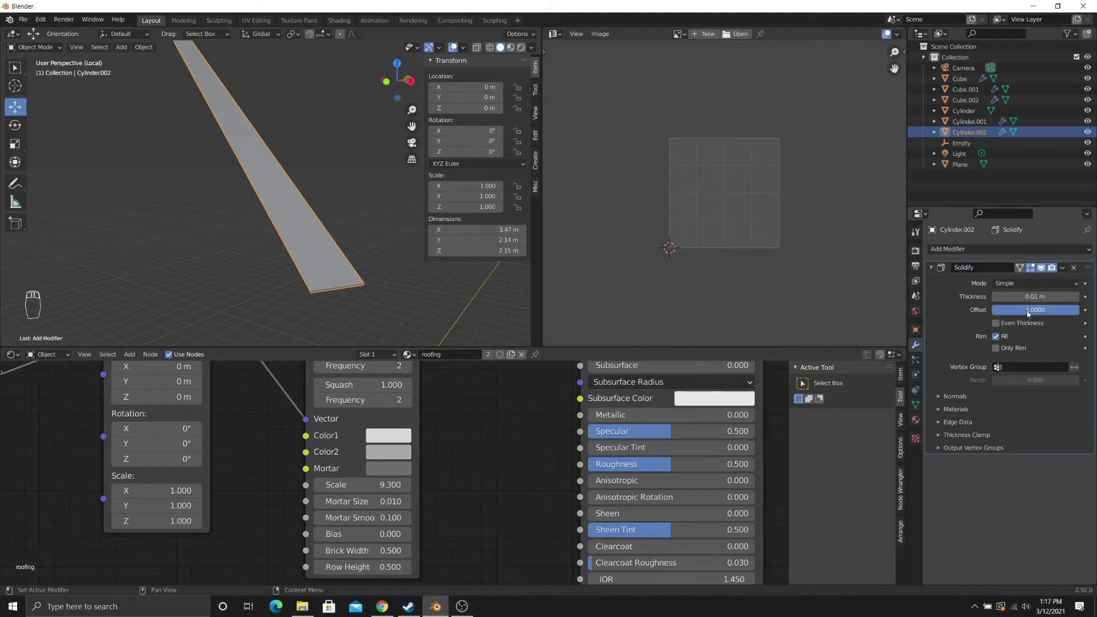
click(1028, 297)
text(0.05)
key(Return)
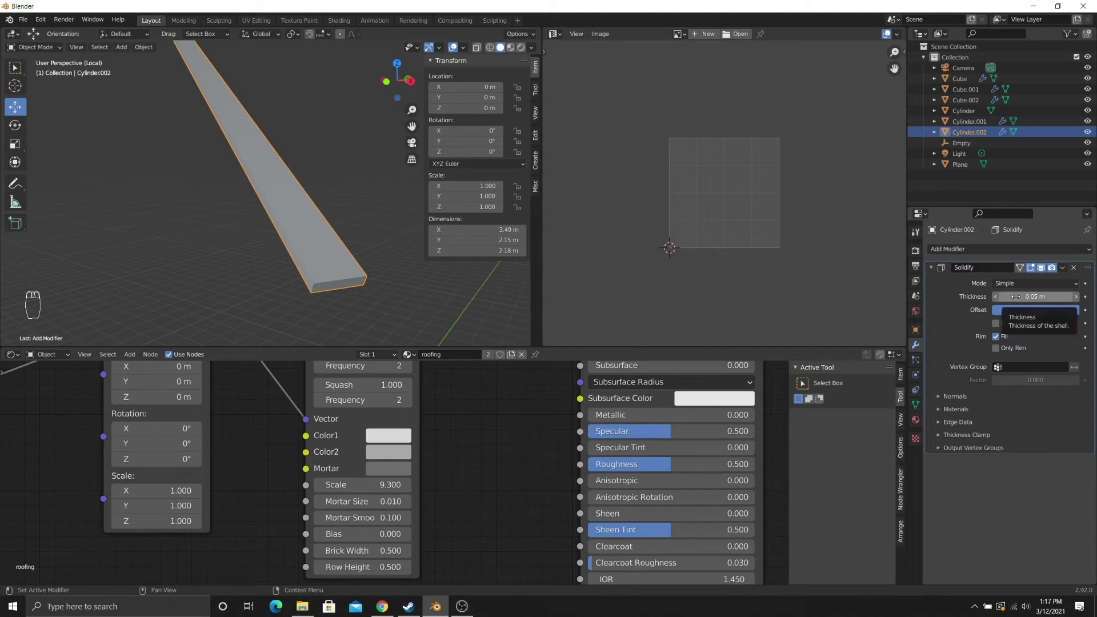
middle_drag(197, 189, 242, 205)
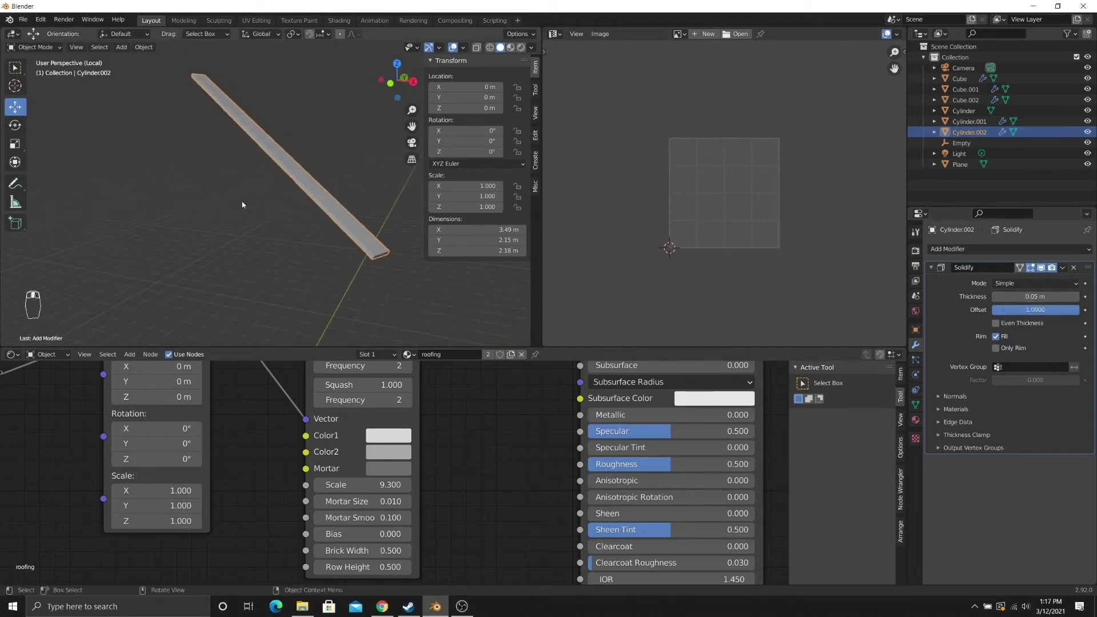
- Exit Local View to show the ridge strip on the full gazebo, and deselect it
click(77, 47)
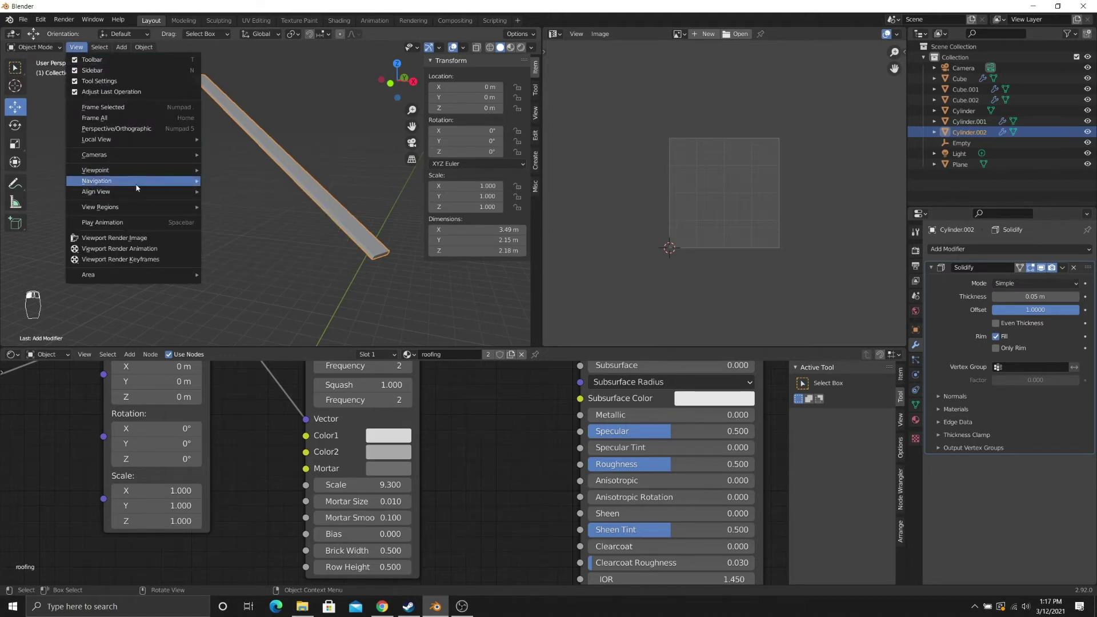
mouse_move(143, 173)
mouse_move(146, 139)
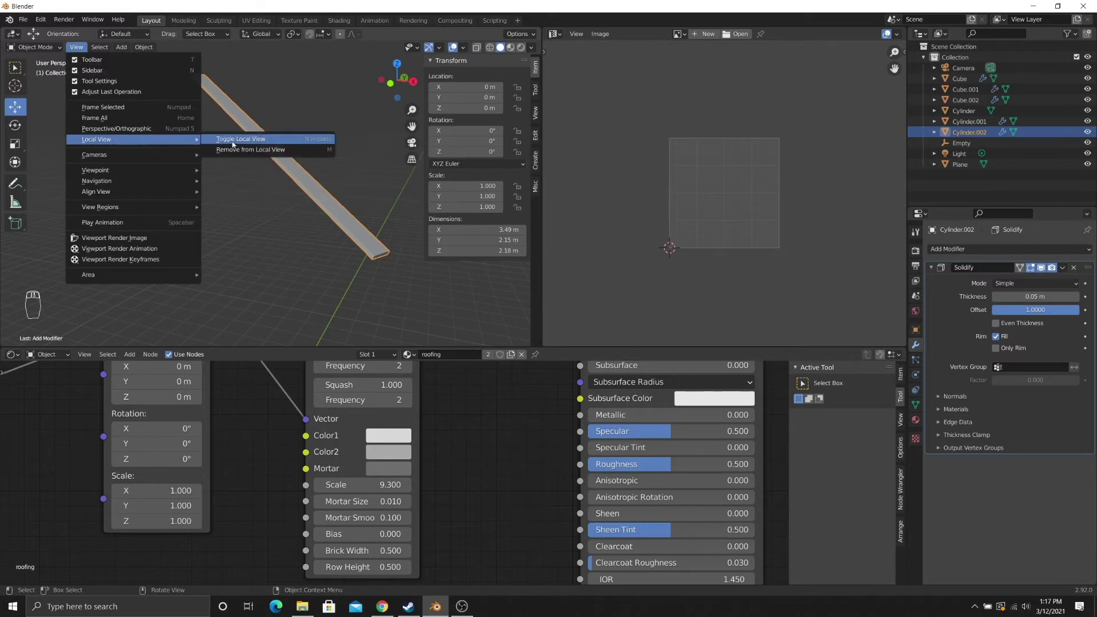
click(239, 142)
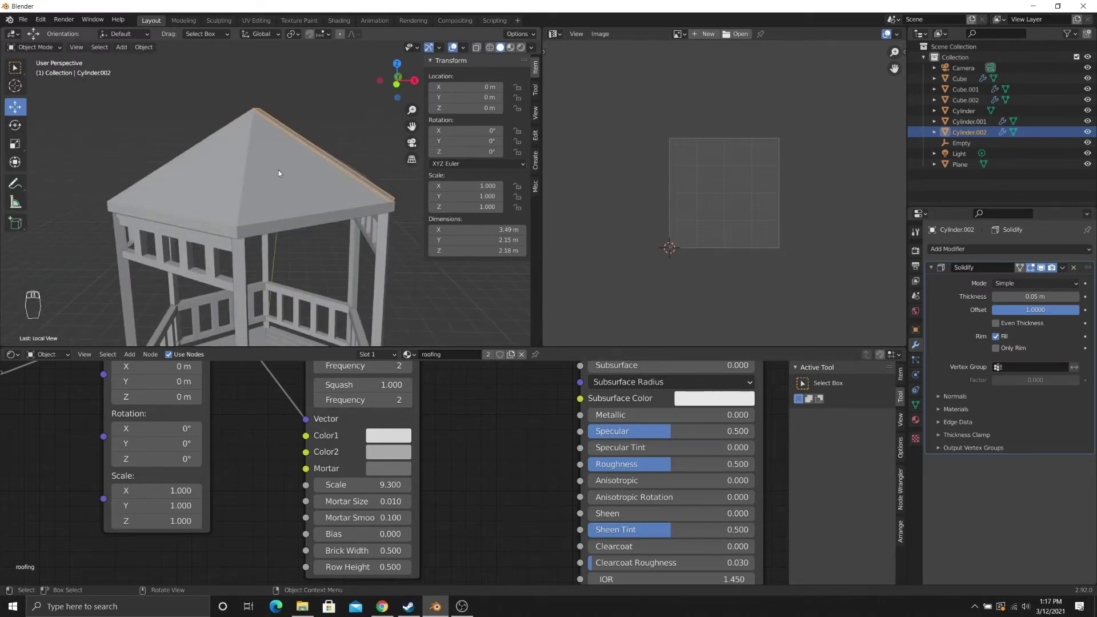
middle_drag(334, 164, 199, 73)
click(210, 130)
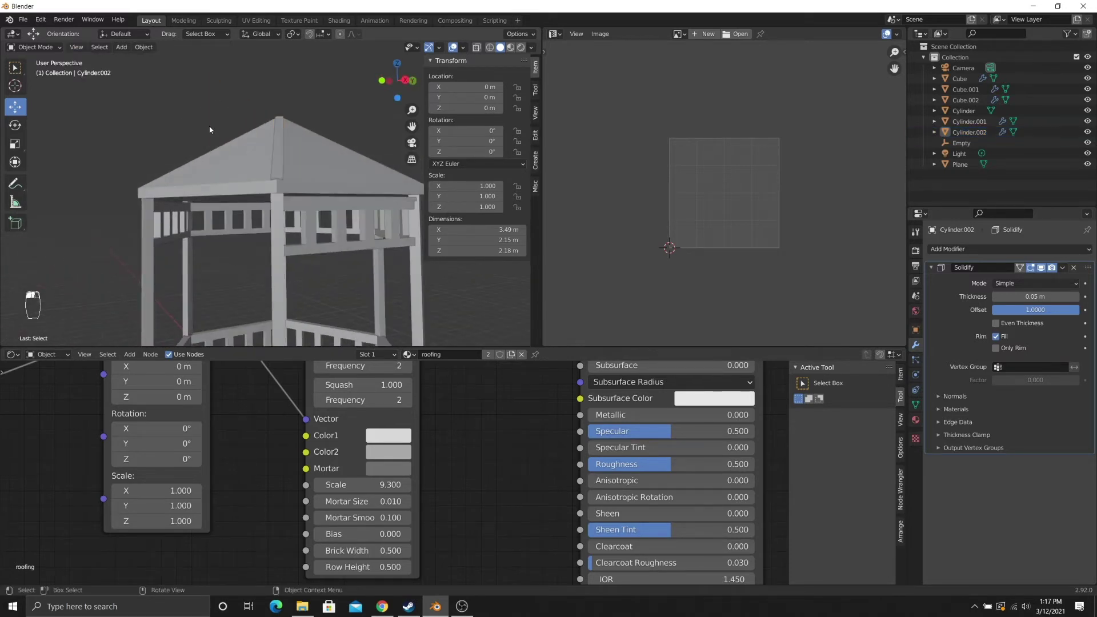
- Select the ridge strip on the gazebo roof and add an Array modifier to it
middle_drag(210, 129, 214, 164)
scroll(222, 174, up, 3)
click(293, 176)
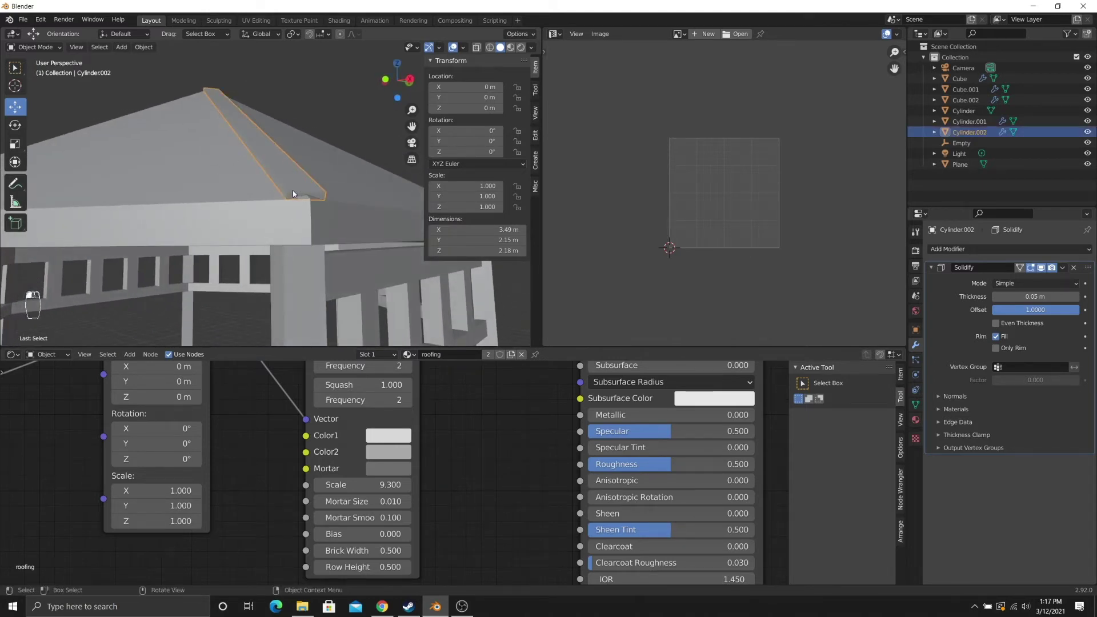
middle_drag(221, 139, 252, 180)
scroll(253, 180, down, 4)
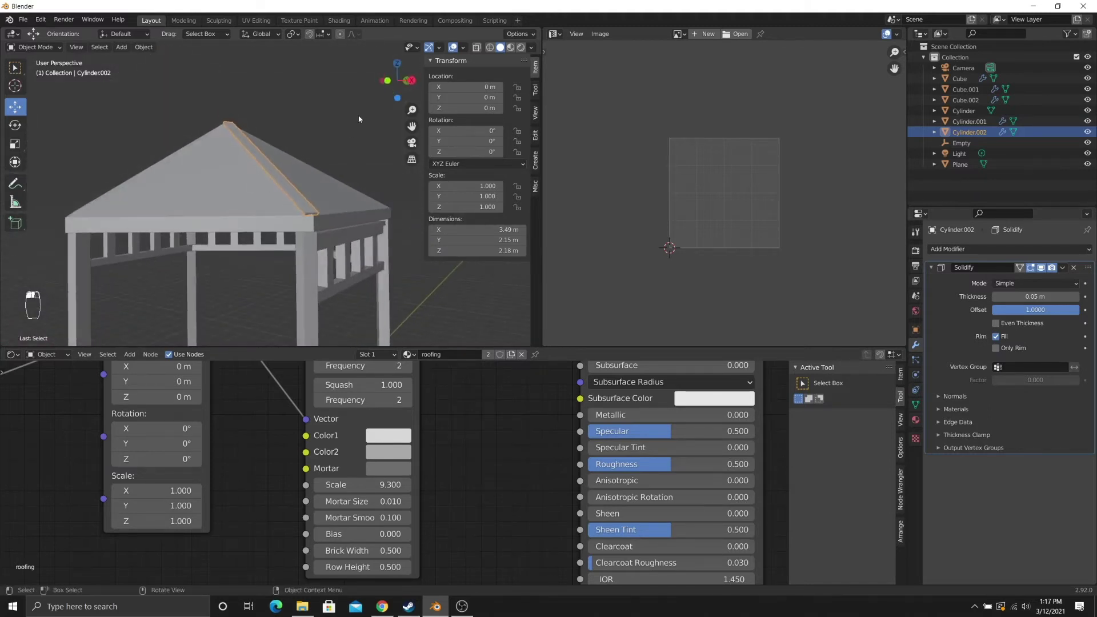
scroll(360, 117, down, 4)
drag(360, 118, 308, 157)
scroll(298, 176, up, 4)
click(290, 185)
click(960, 250)
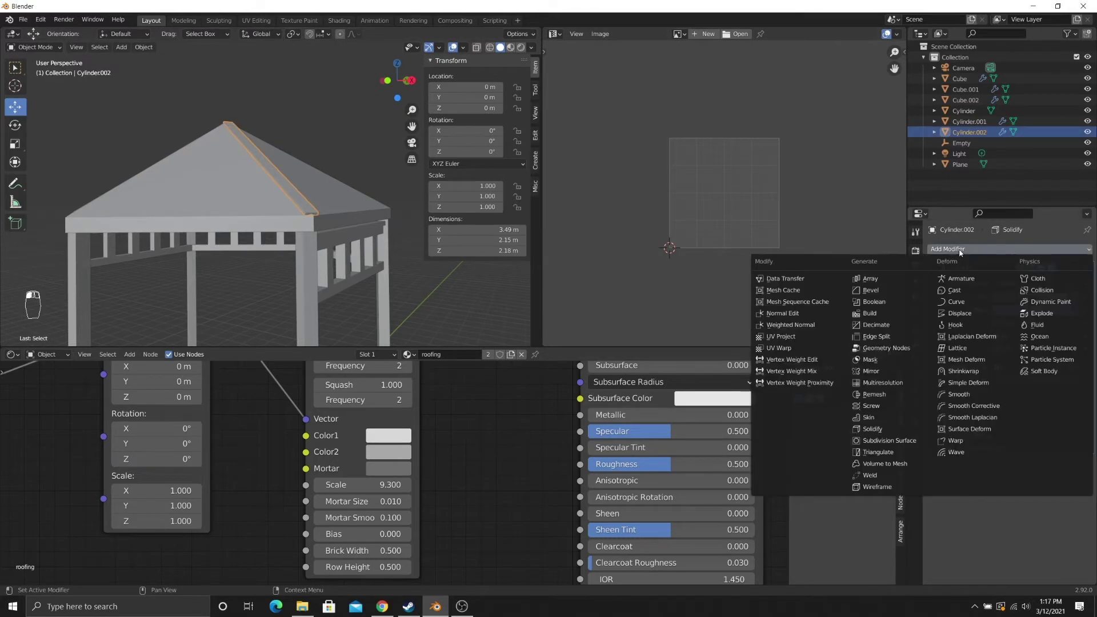
click(888, 280)
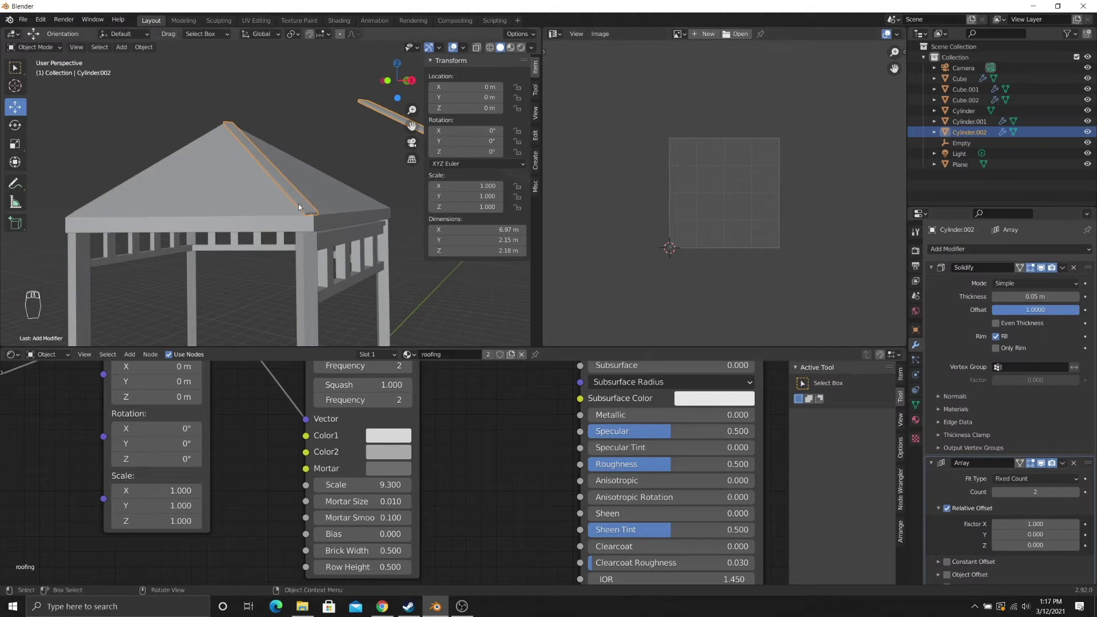
- Disable the array's Relative Offset and enable Object Offset with Empty as the offset object
scroll(298, 206, down, 5)
middle_drag(299, 203, 344, 238)
shift+middle_drag(344, 238, 283, 237)
scroll(954, 499, down, 2)
click(947, 473)
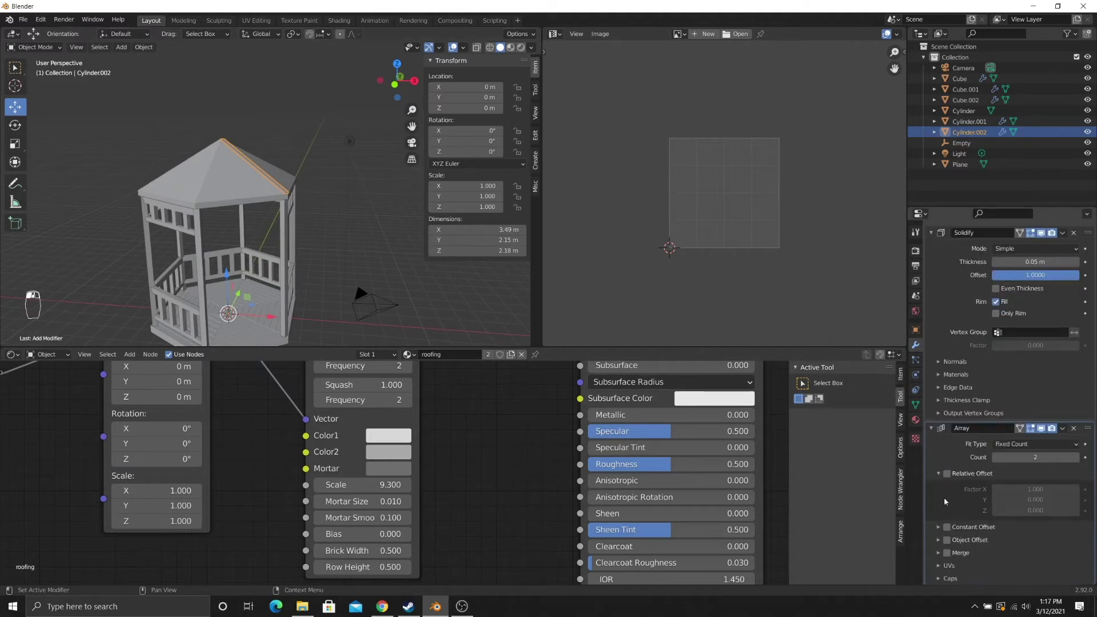
click(938, 542)
scroll(940, 543, down, 1)
click(1029, 537)
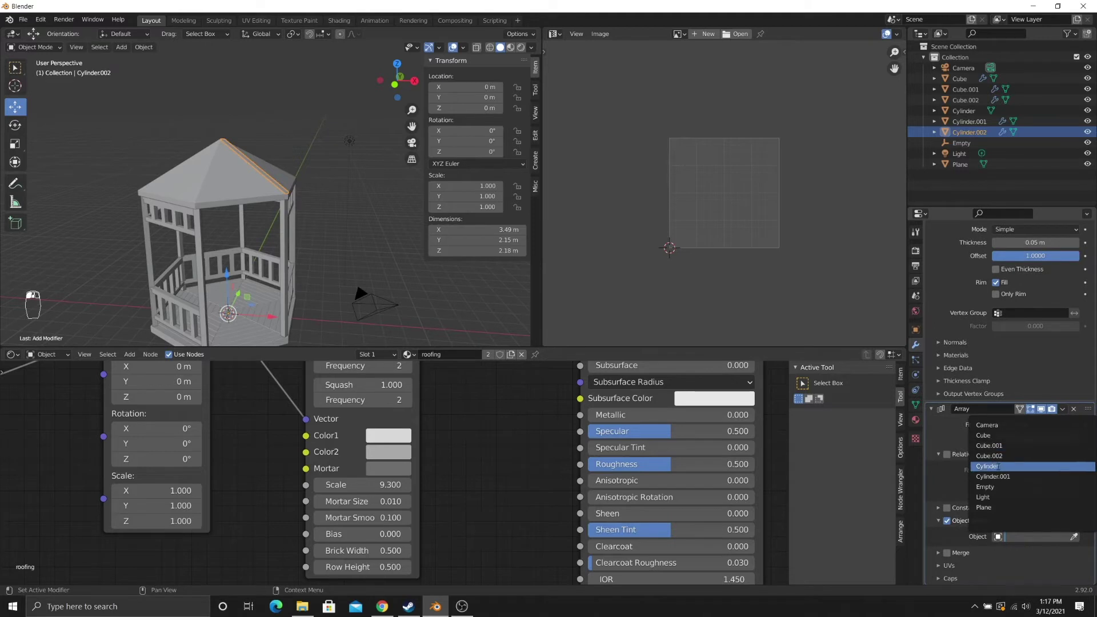
click(985, 486)
middle_drag(121, 153, 143, 150)
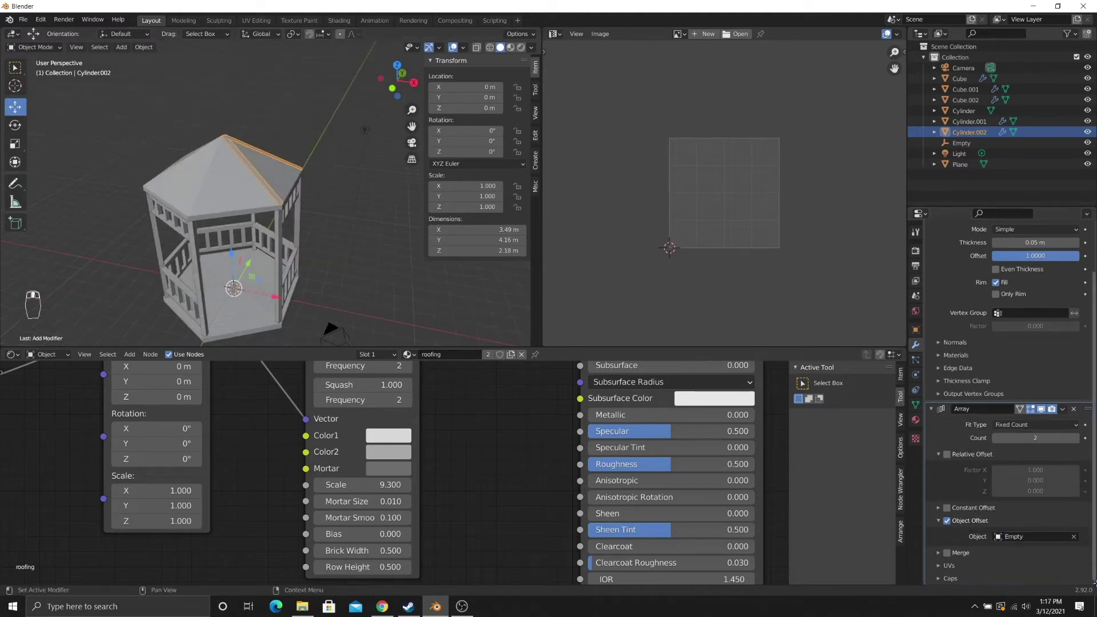
- Set the ridge strip's array Count to 6, and deselect the strips
click(1018, 439)
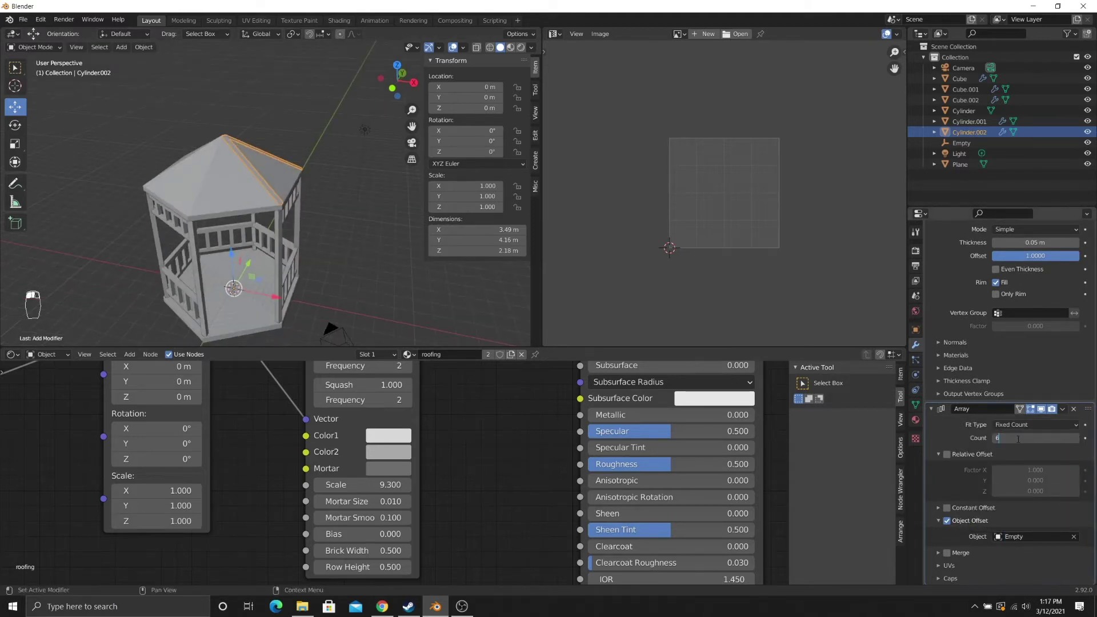
text(6)
key(Return)
scroll(317, 181, up, 5)
click(308, 177)
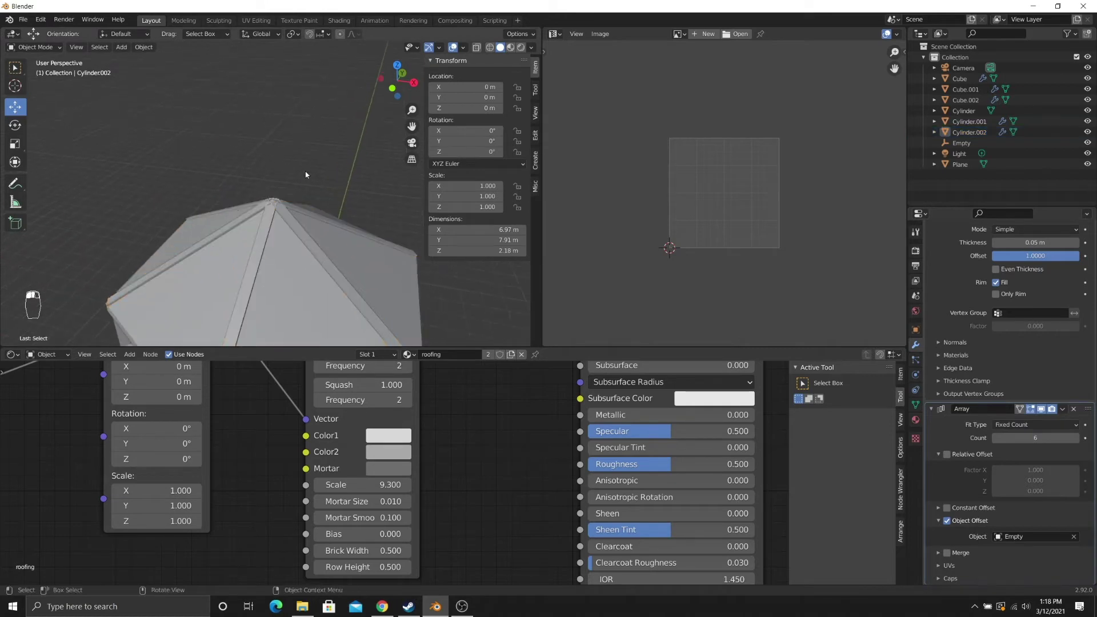
mouse_move(306, 175)
middle_down()
mouse_move(279, 201)
mouse_move(256, 196)
mouse_move(286, 214)
mouse_move(261, 222)
mouse_move(289, 255)
mouse_move(208, 251)
mouse_move(207, 101)
mouse_move(249, 150)
mouse_move(248, 203)
mouse_move(313, 203)
mouse_move(354, 235)
mouse_move(150, 155)
mouse_move(232, 178)
mouse_move(262, 158)
mouse_move(303, 184)
middle_up()
- Enter Edit Mode on the ridge strip and select all of its geometry
click(280, 149)
key(Tab)
scroll(232, 179, down, 4)
middle_drag(232, 179, 144, 188)
key(a)
key(a)
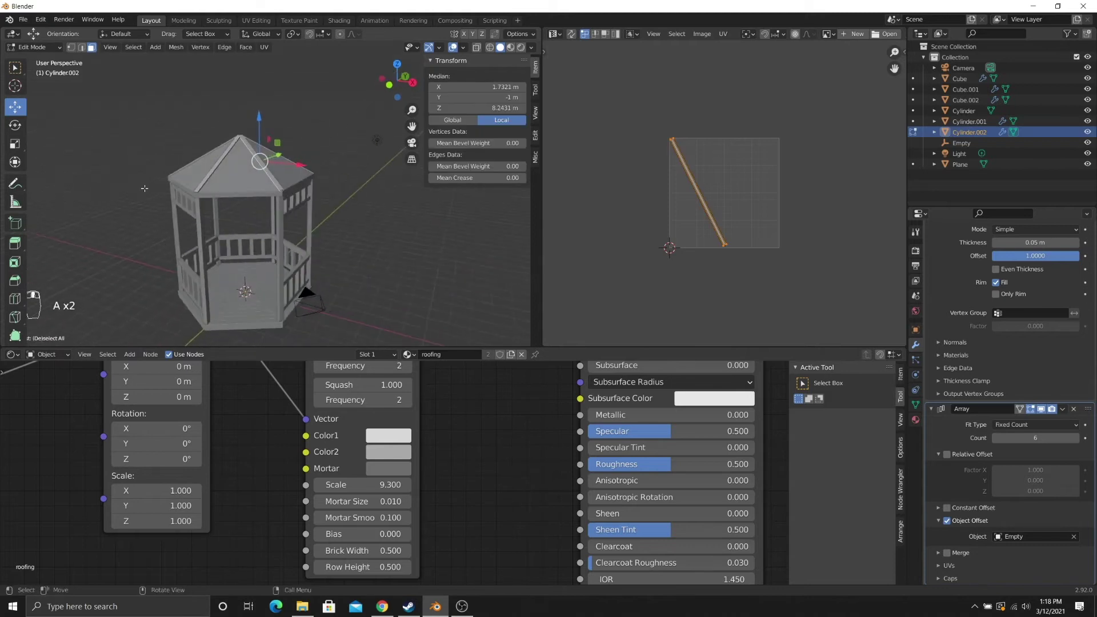
scroll(227, 187, up, 6)
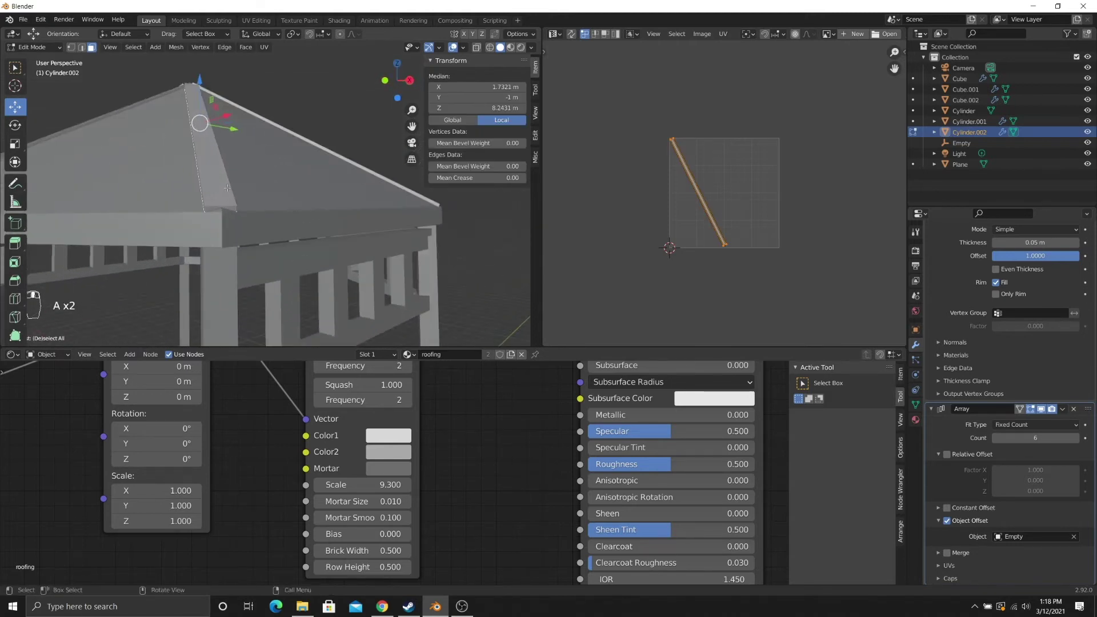
- In wireframe shading, add one centered loop cut running lengthwise along the ridge strip, and return to solid shading
key(z)
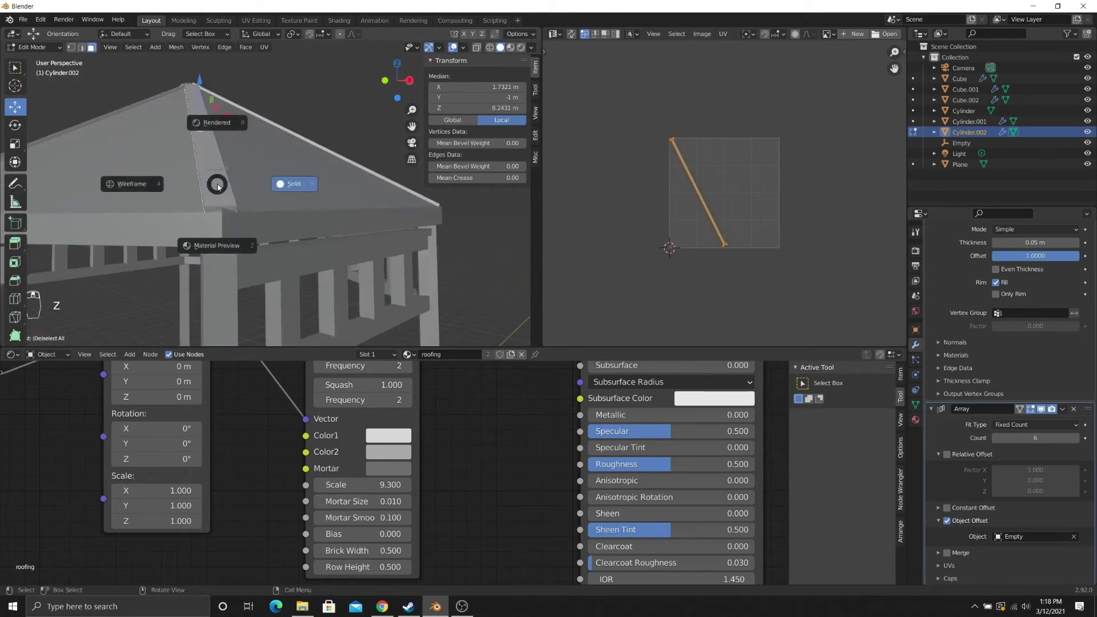
click(170, 180)
middle_drag(223, 179, 252, 233)
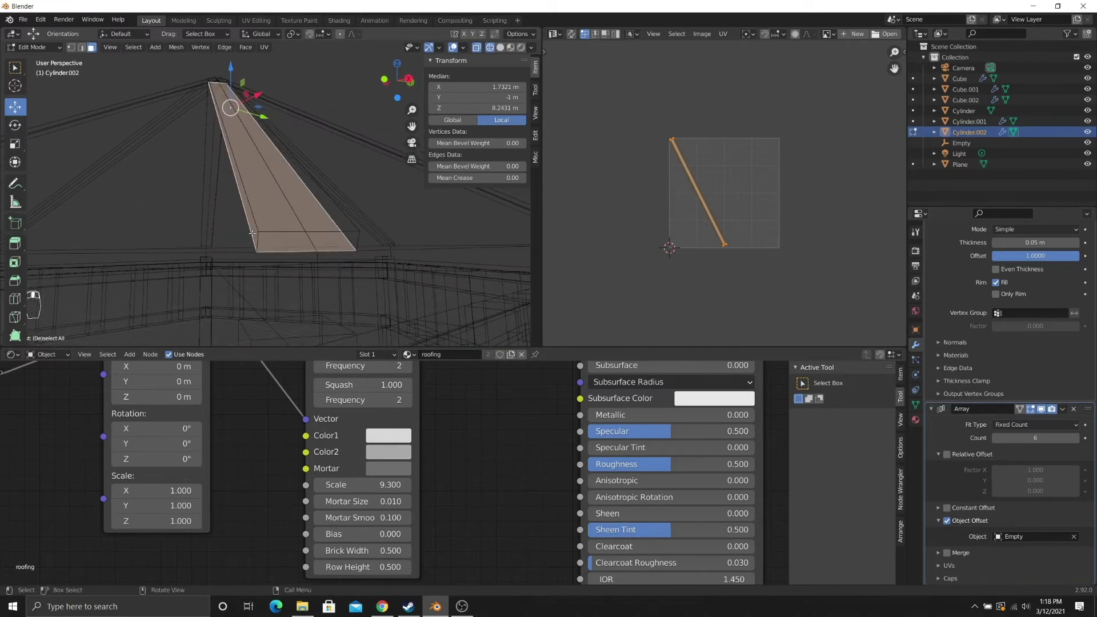
key(ctrl+r)
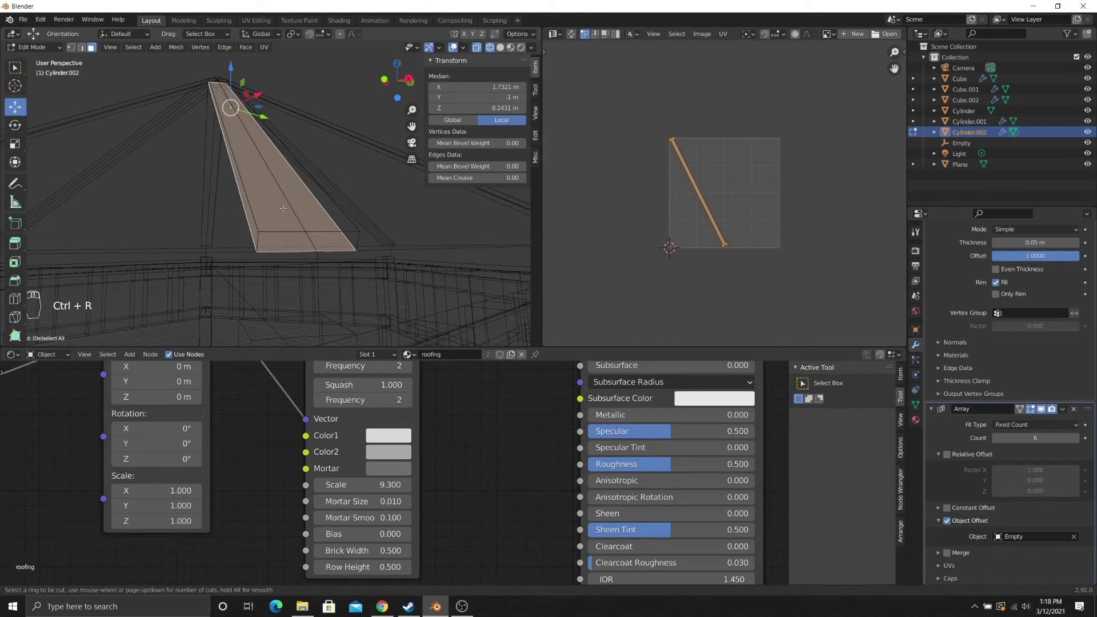
click(291, 234)
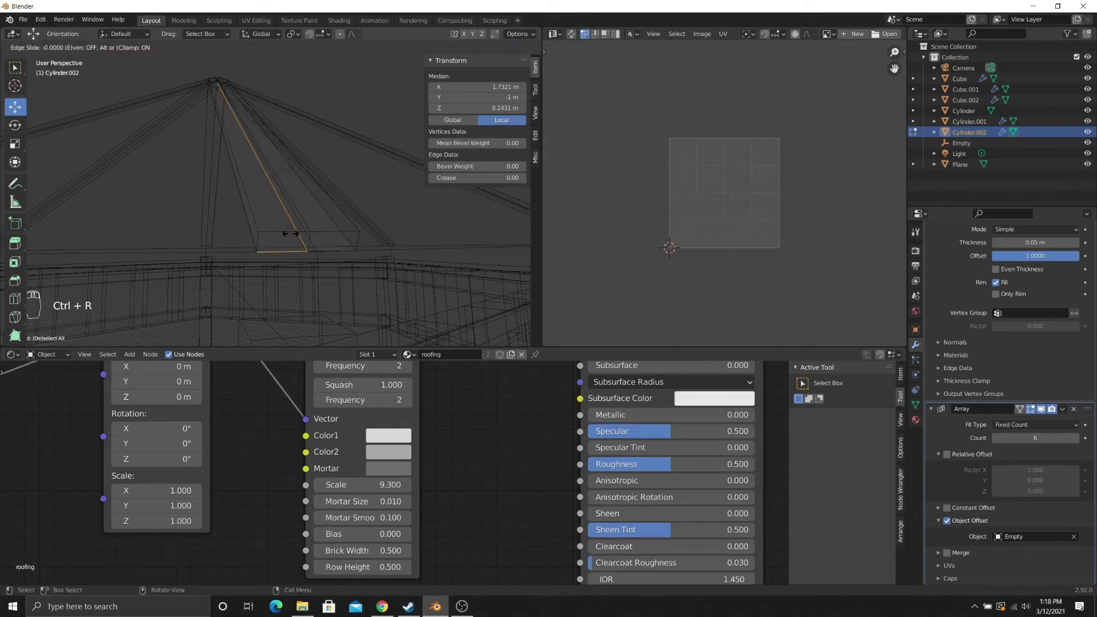
click(291, 234)
mouse_move(270, 208)
middle_down()
mouse_move(284, 210)
mouse_move(280, 188)
mouse_move(222, 147)
middle_up()
key(z)
click(327, 215)
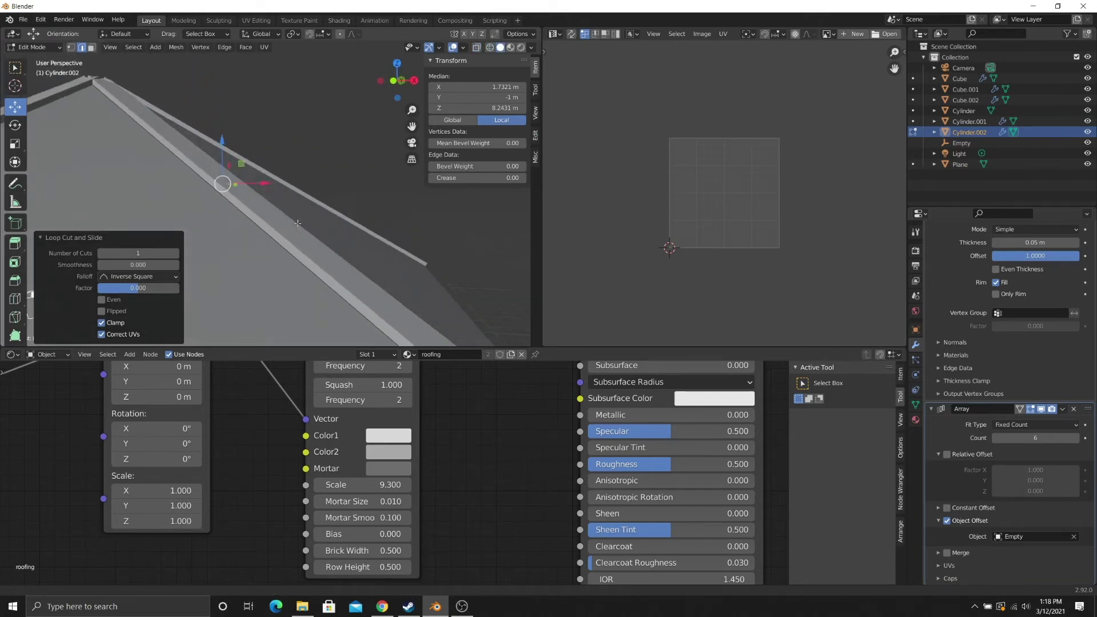
- Try to raise the strip's center edge along the global Z axis, and undo the move
drag(222, 148, 225, 115)
scroll(229, 126, down, 3)
middle_drag(243, 174, 266, 147)
key(ctrl+z)
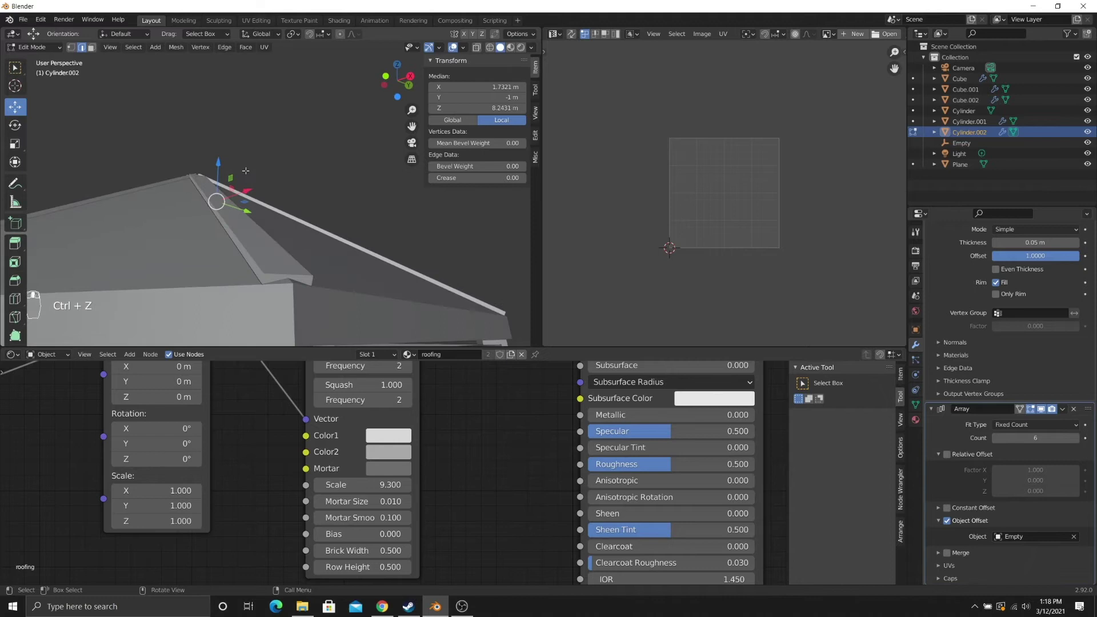
- Set the transform orientation to Normal and raise the strip's center edge about 0.029 m along its Z axis
click(253, 35)
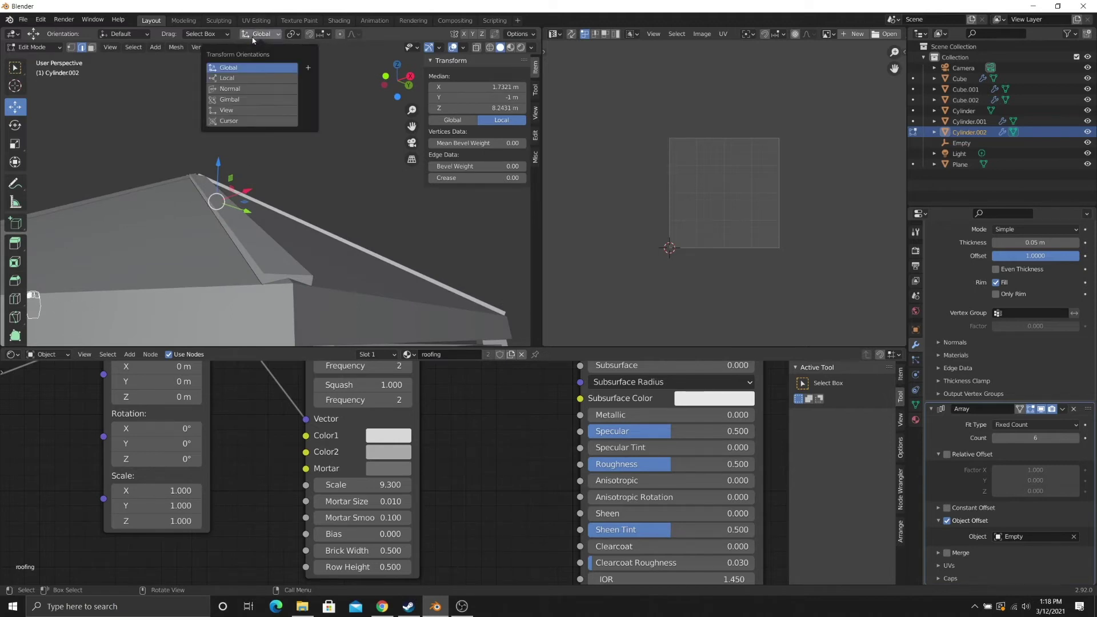
click(230, 89)
middle_drag(234, 97, 166, 154)
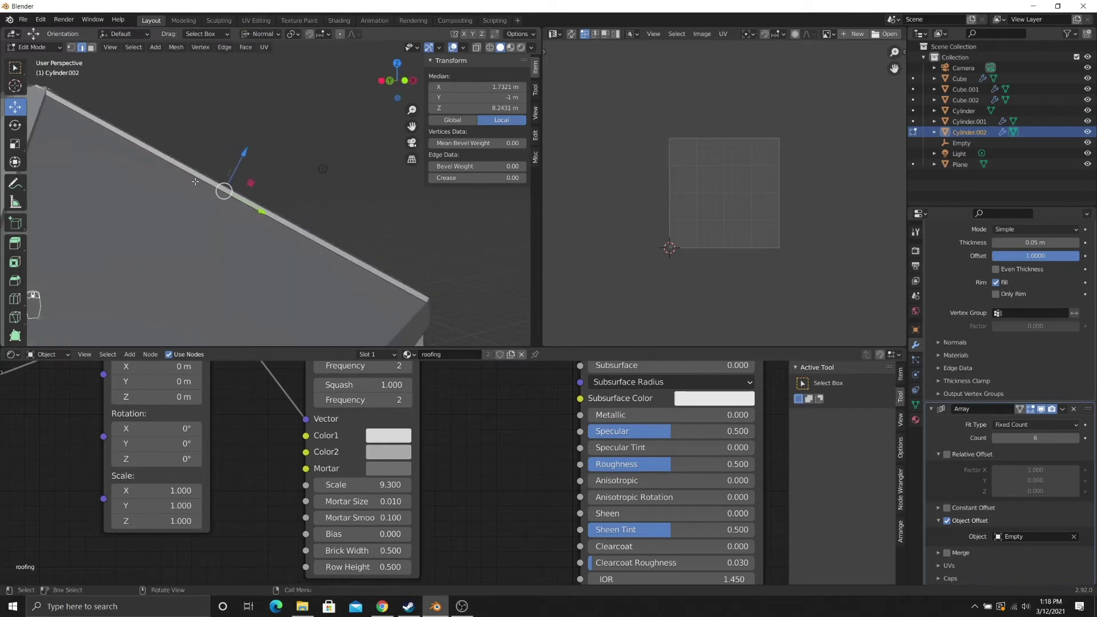
middle_drag(285, 233, 206, 205)
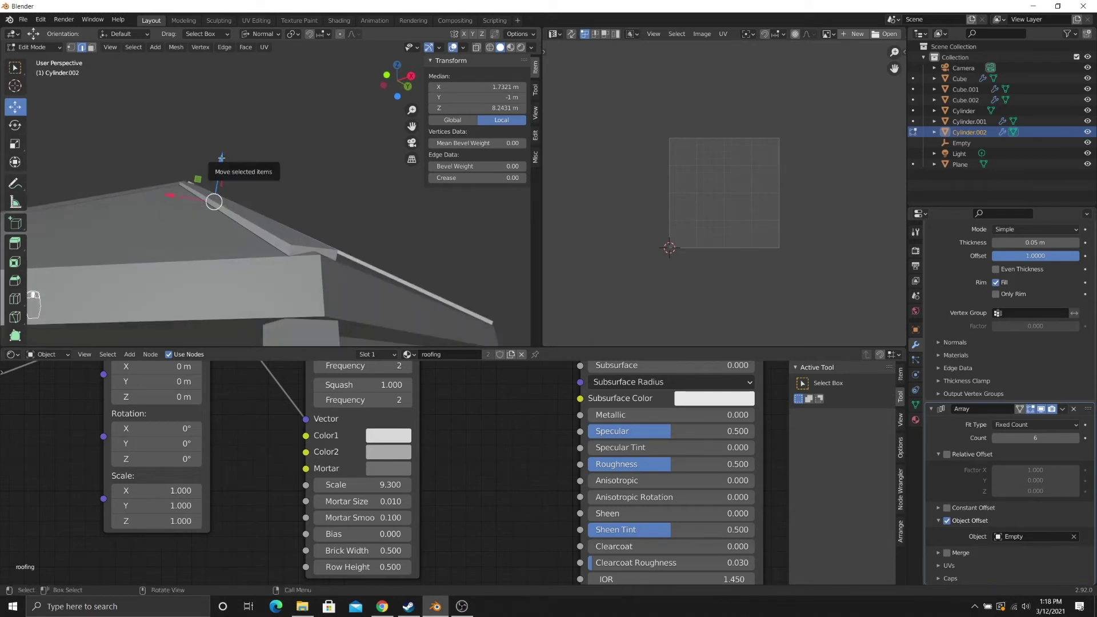
drag(222, 157, 220, 152)
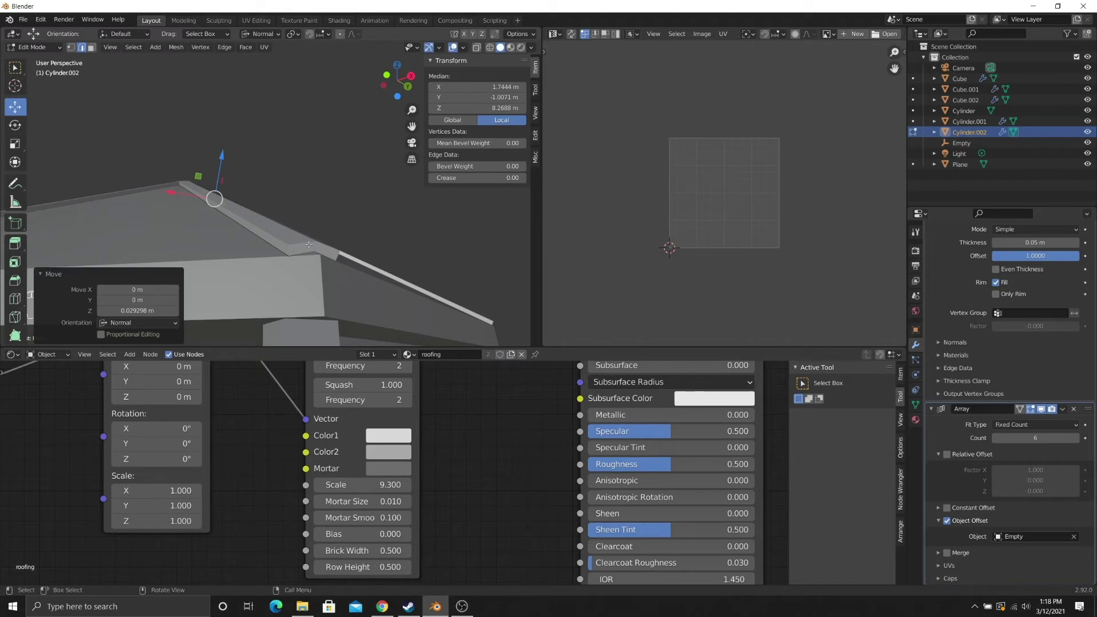
middle_drag(322, 244, 166, 209)
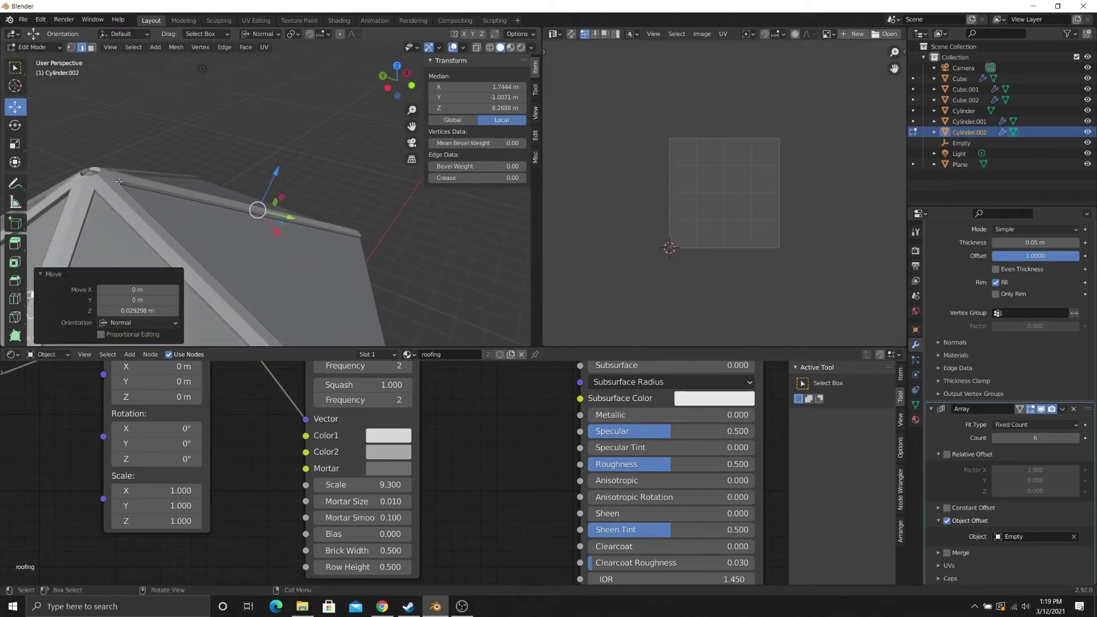
- Try to move the edges at the strip's peak end along their normal orientation, and undo the move
middle_drag(119, 182, 390, 245)
click(277, 233)
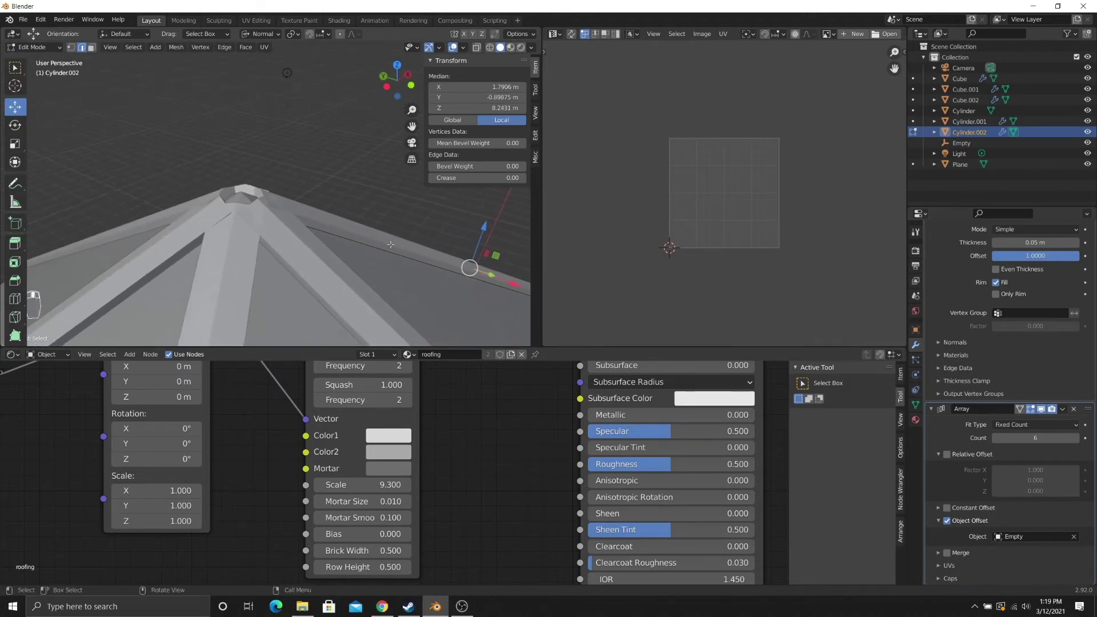
mouse_move(313, 221)
middle_down()
mouse_move(312, 207)
mouse_move(298, 240)
mouse_move(197, 251)
mouse_move(102, 181)
mouse_move(208, 220)
mouse_move(297, 180)
mouse_move(385, 175)
mouse_move(286, 162)
middle_up()
key(z)
click(234, 220)
click(172, 231)
click(215, 186)
key(z)
click(385, 170)
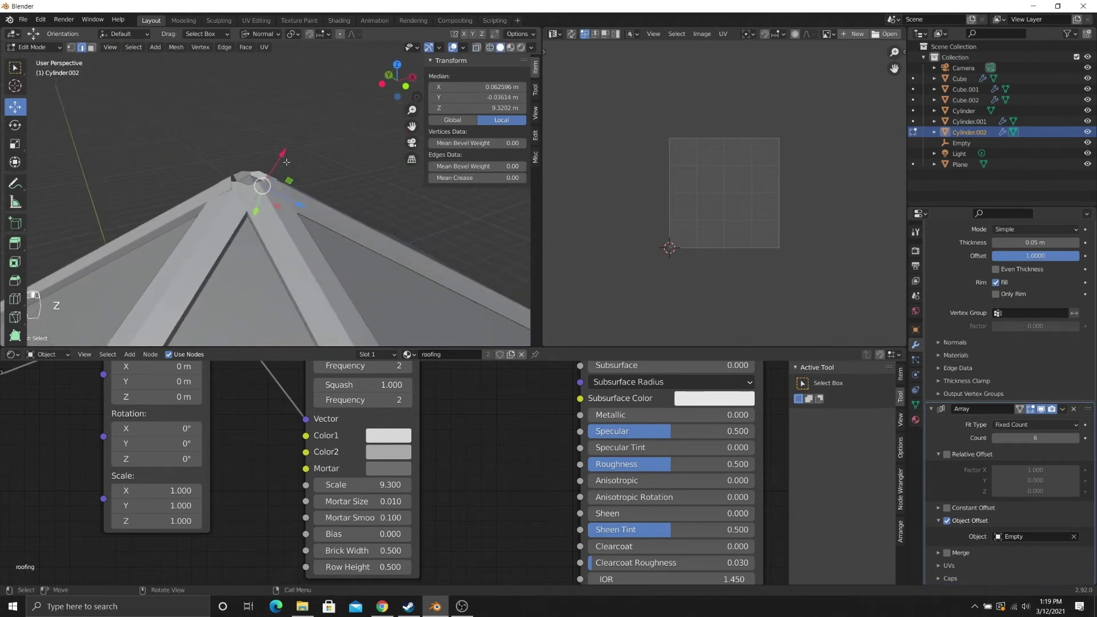
drag(281, 155, 282, 167)
middle_drag(283, 167, 247, 229)
key(ctrl+z)
- In wireframe vertex selection, lower the two outer vertices at the strip's peak end about 0.024 m along normal Z; return to solid shading
key(z)
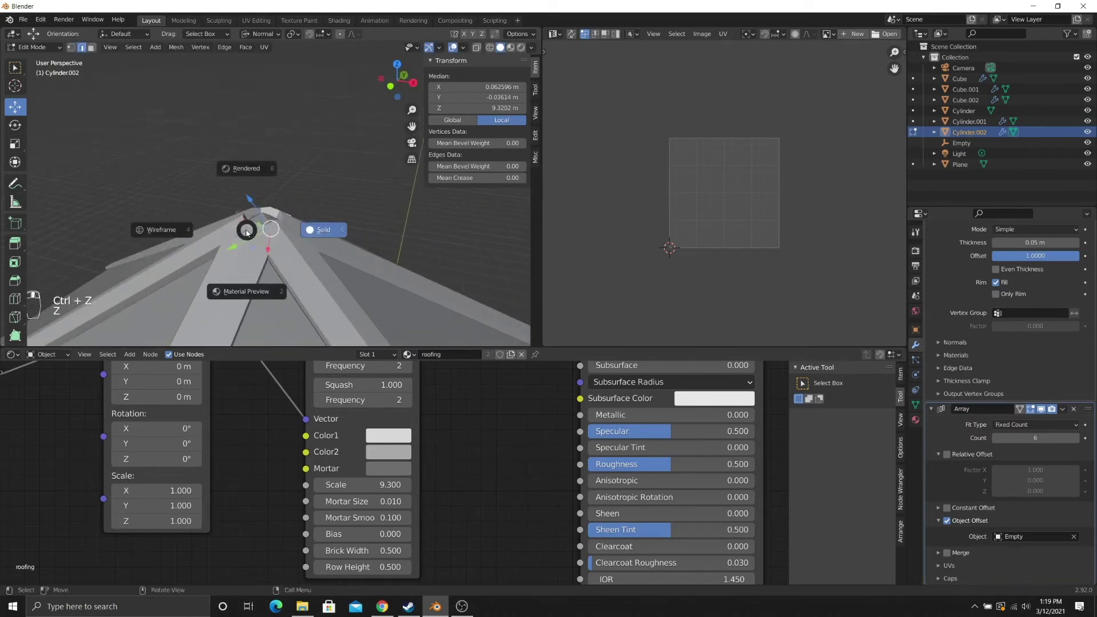
click(175, 230)
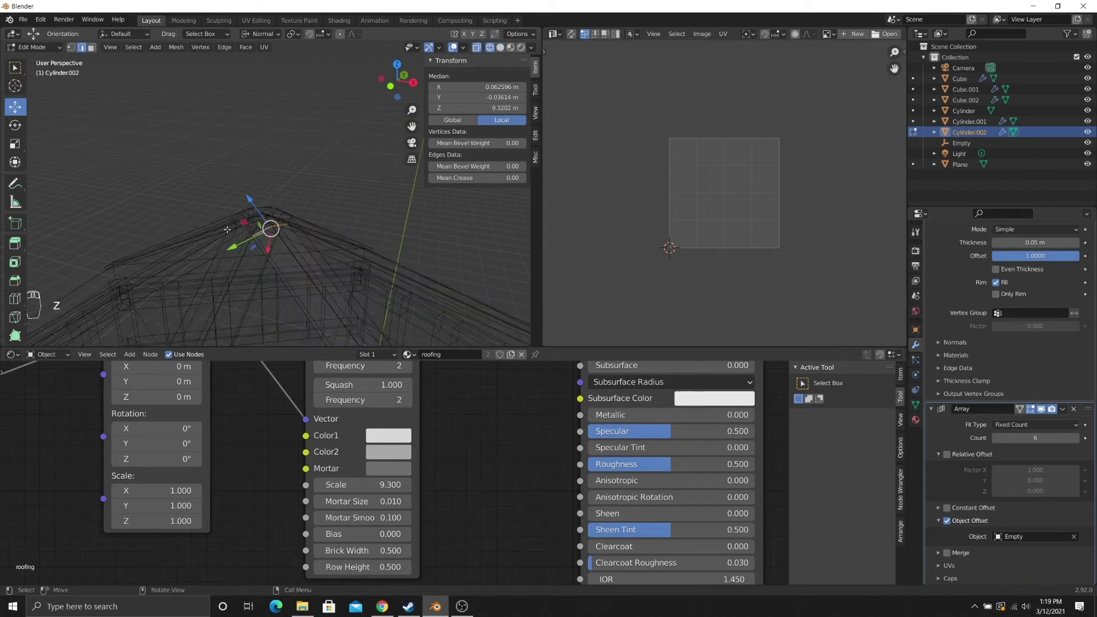
key(1)
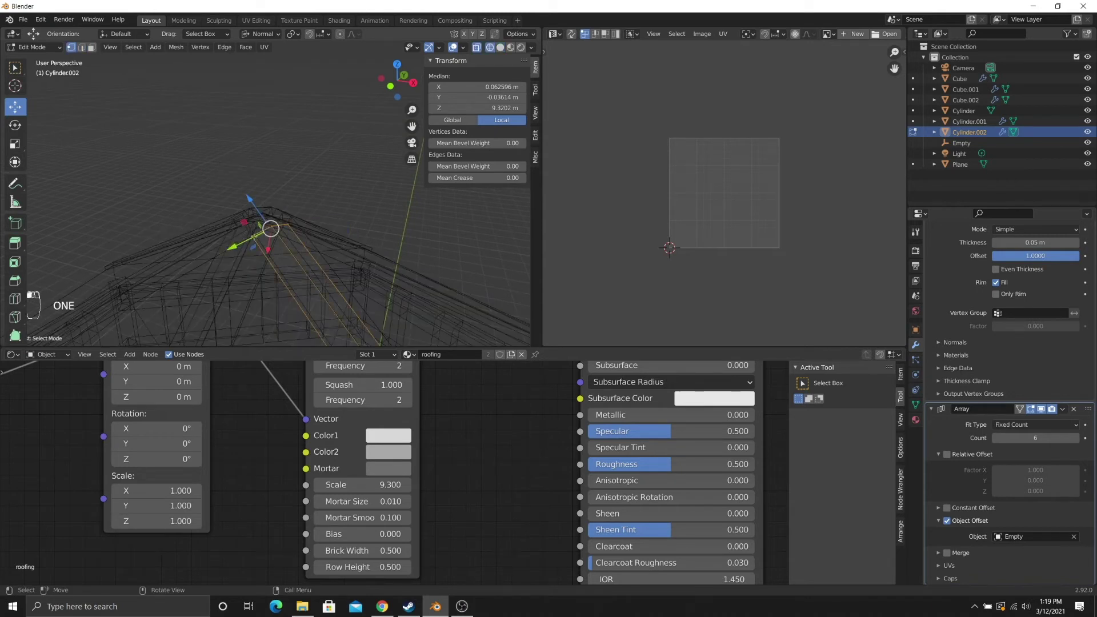
click(254, 236)
shift+click(289, 226)
drag(281, 204, 282, 206)
key(z)
click(324, 211)
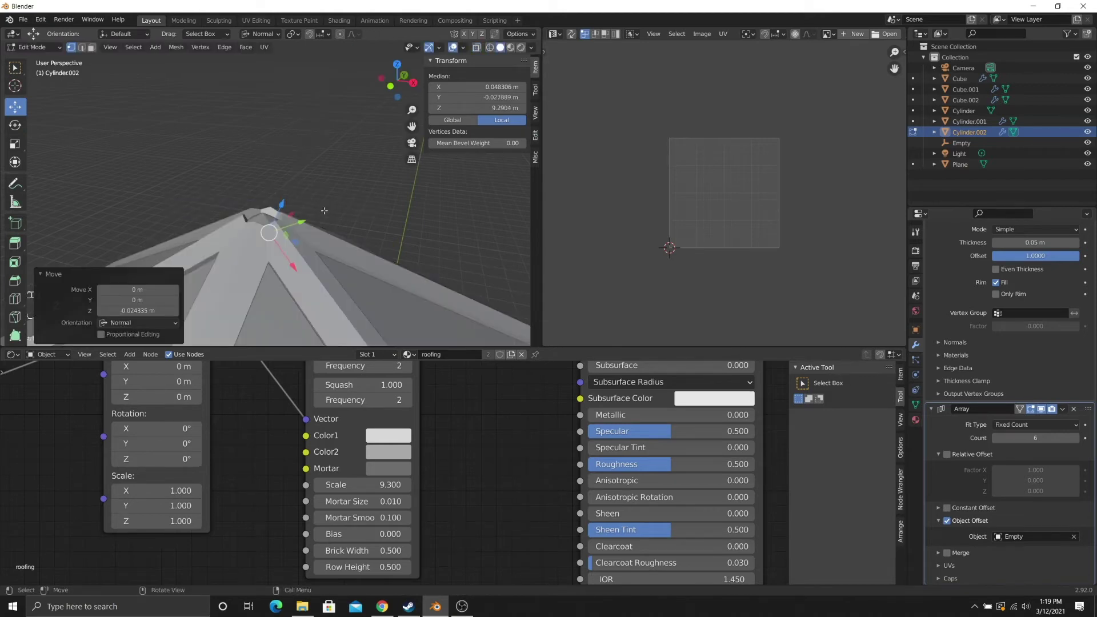
middle_drag(324, 211, 220, 180)
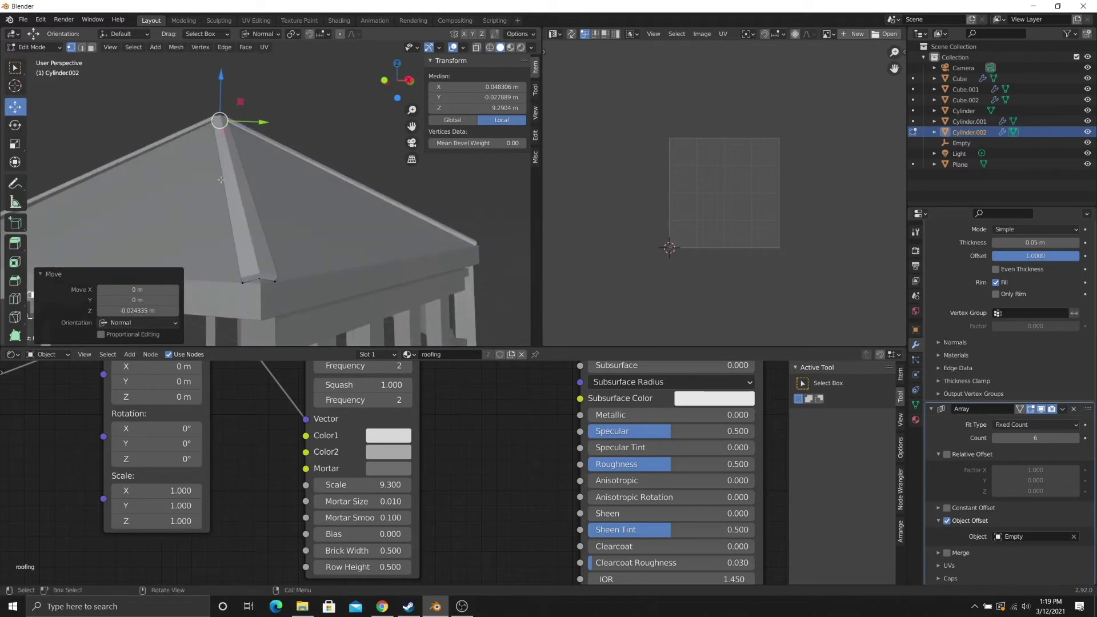
- Return to Object Mode and select the arrayed ridge strips on the roof
key(Tab)
scroll(228, 179, down, 4)
middle_drag(324, 131, 254, 172)
click(307, 163)
scroll(299, 168, down, 3)
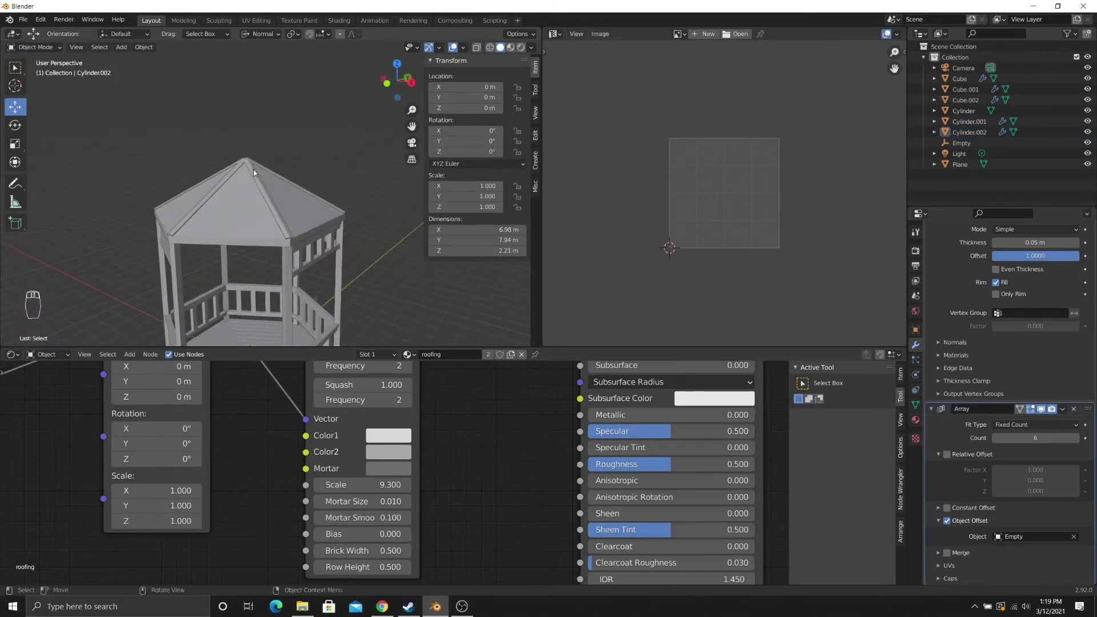
click(255, 175)
scroll(260, 184, up, 3)
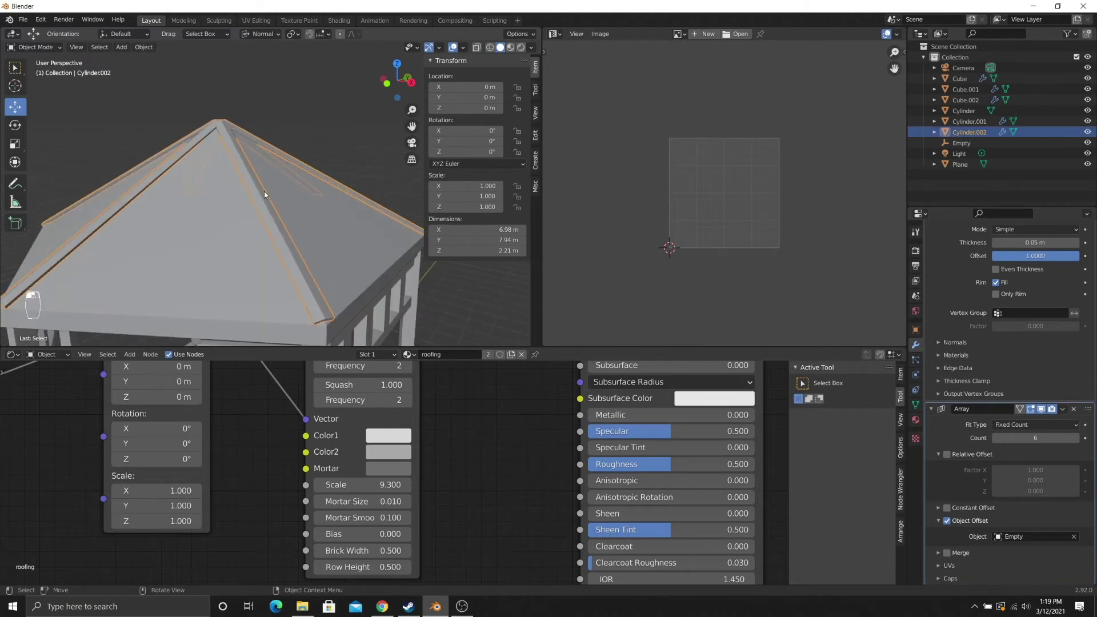
scroll(263, 197, down, 1)
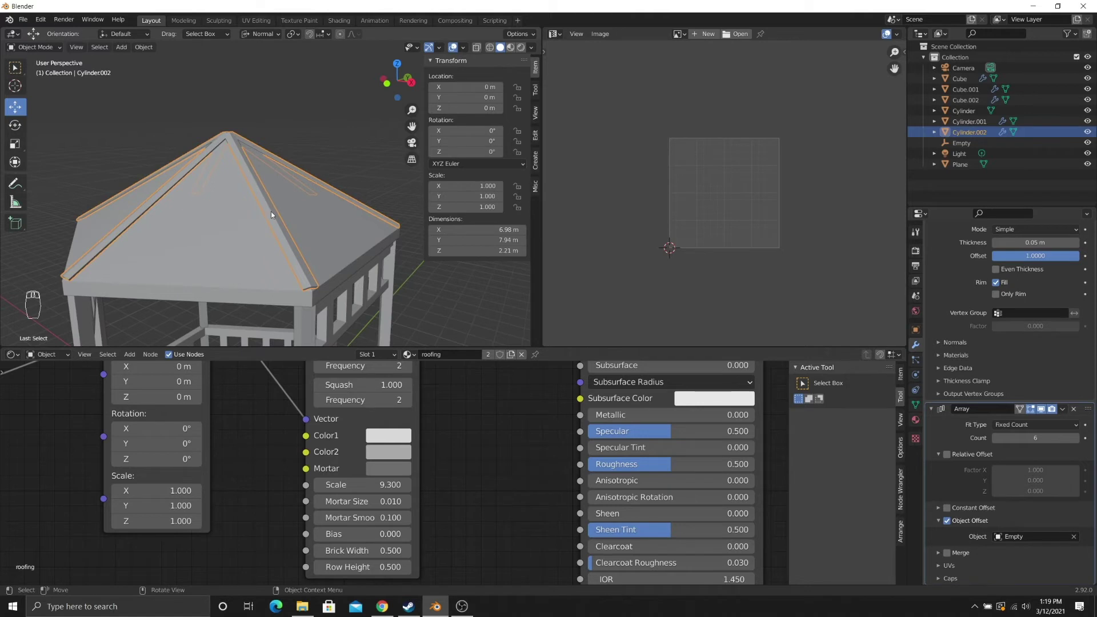
mouse_move(253, 176)
middle_down()
mouse_move(272, 219)
mouse_move(266, 186)
mouse_move(296, 173)
mouse_move(259, 163)
middle_up()
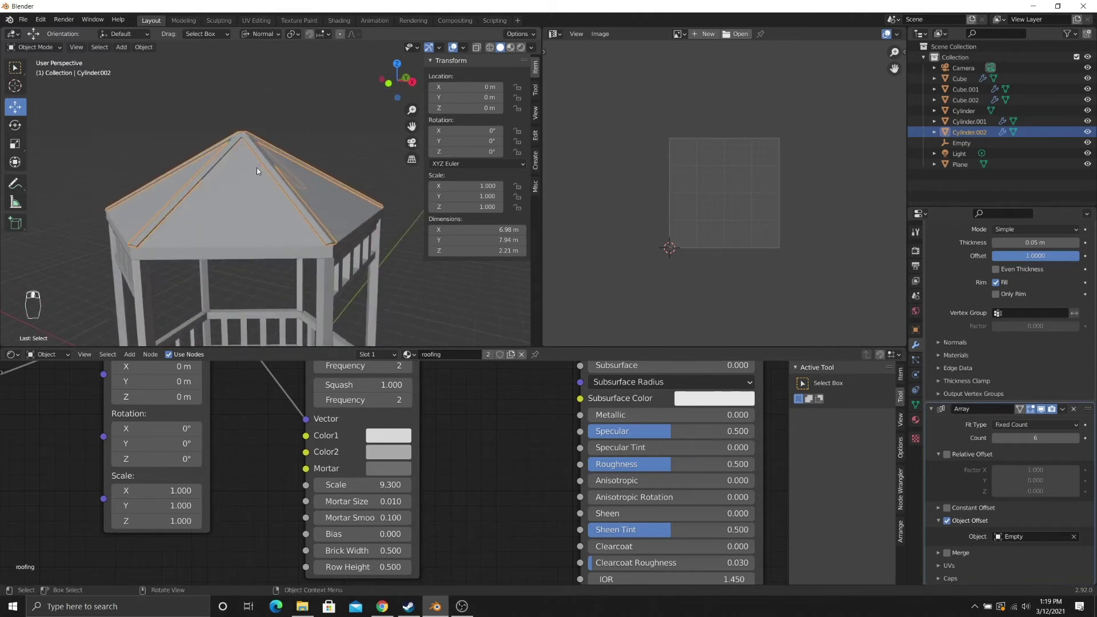
- Switch the viewport to Rendered shading and examine the ridge strips against the shingled roof
key(z)
click(258, 119)
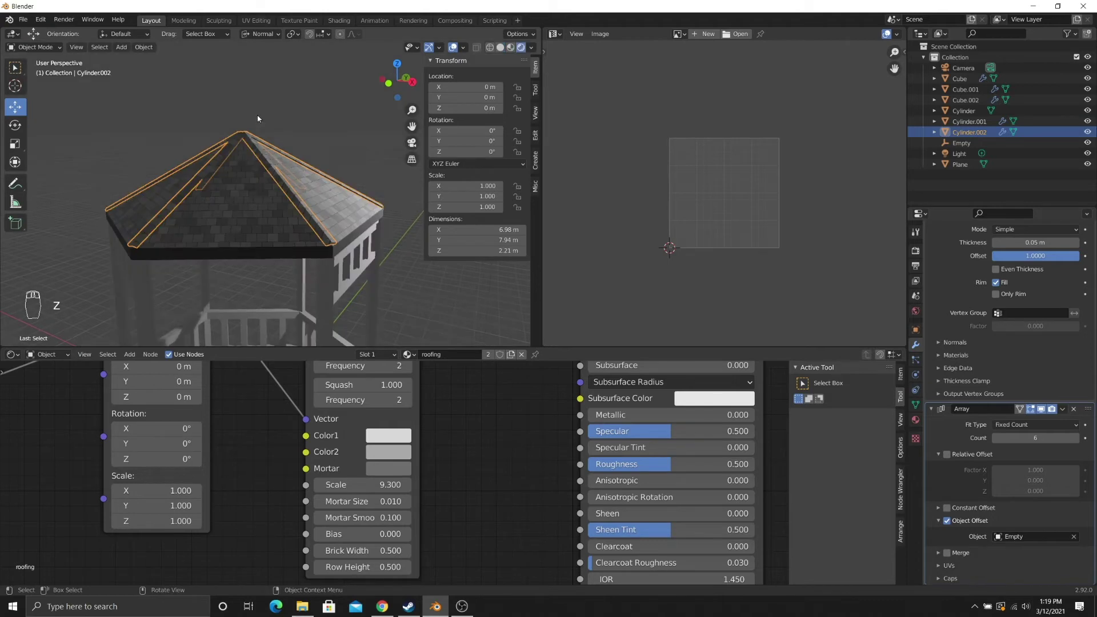
click(301, 123)
scroll(292, 149, up, 2)
click(287, 166)
middle_drag(286, 169, 243, 169)
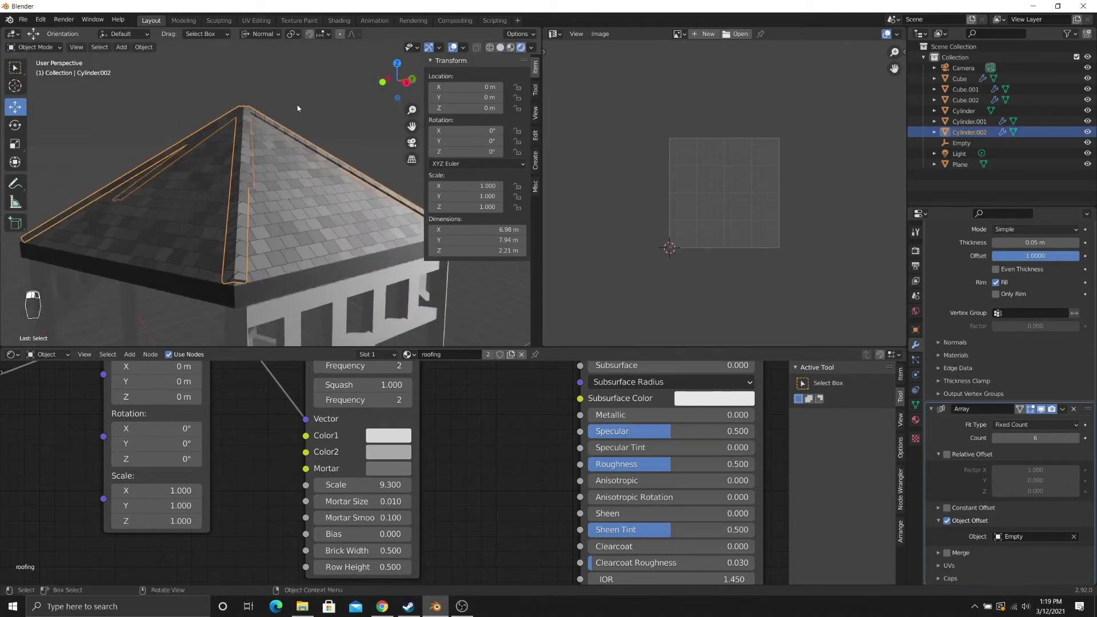
- Select the arrayed ridge strips, enter Edit Mode and select all of the strip's geometry
click(298, 108)
middle_drag(303, 143, 382, 159)
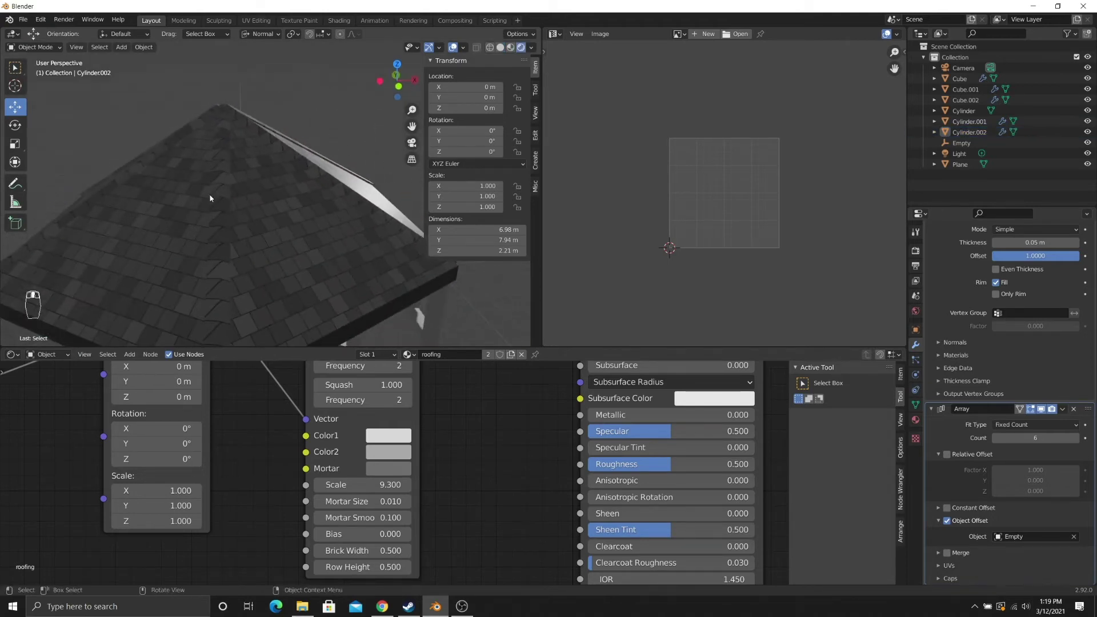
click(227, 187)
scroll(269, 171, down, 2)
middle_drag(282, 167, 244, 165)
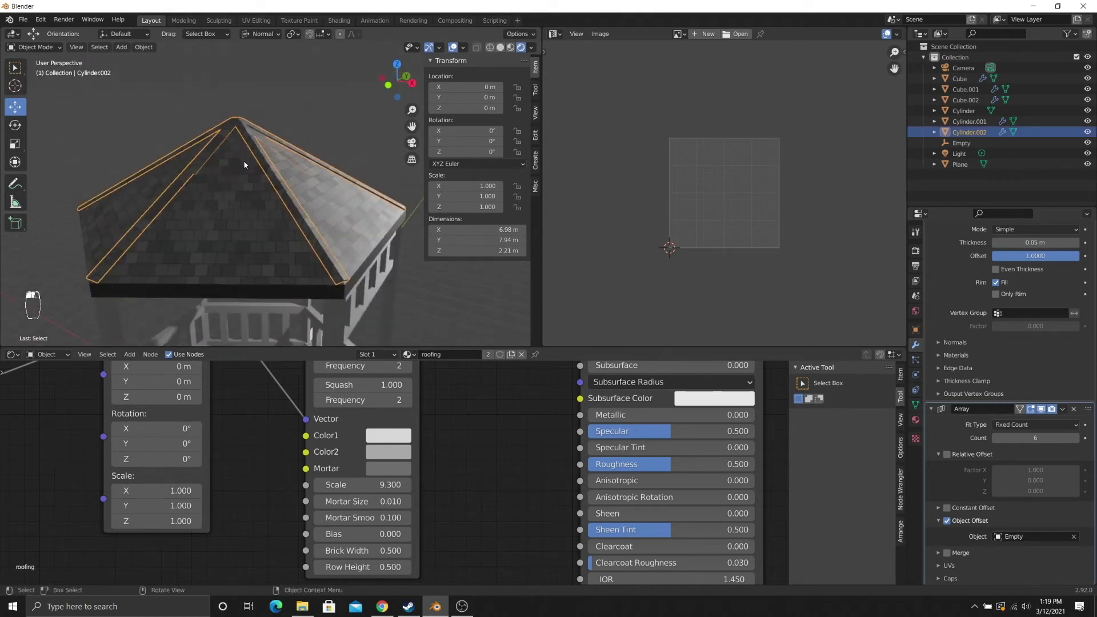
key(Tab)
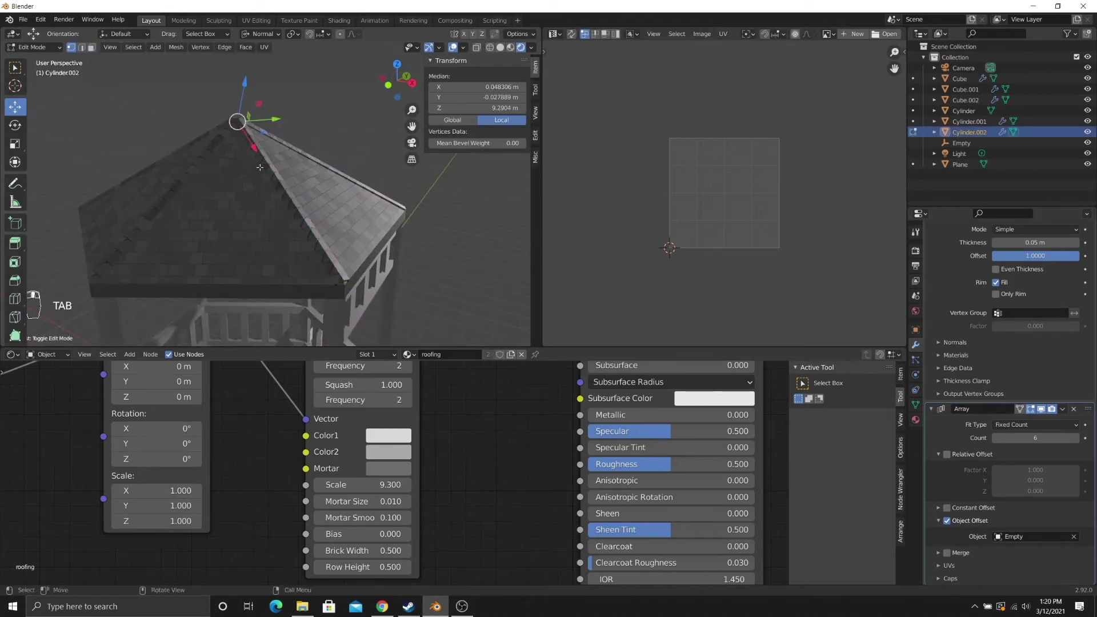
key(z)
key(a)
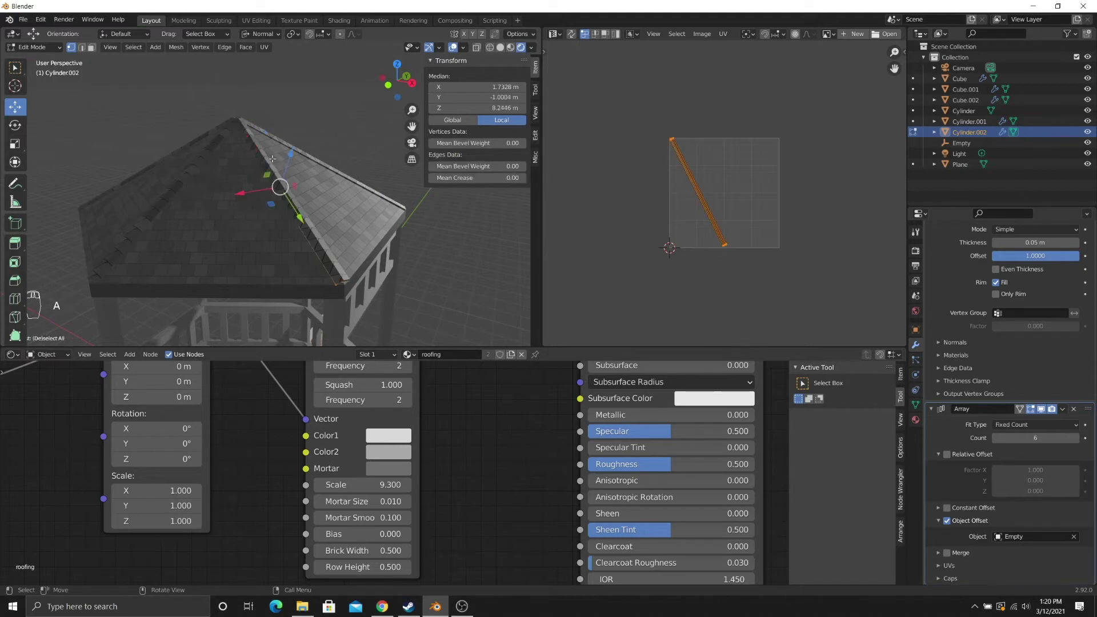
- Unwrap the whole ridge strip with Smart UV Project, using a 66° angle limit, Correct Aspect and Scale to Bounds
scroll(663, 158, up, 5)
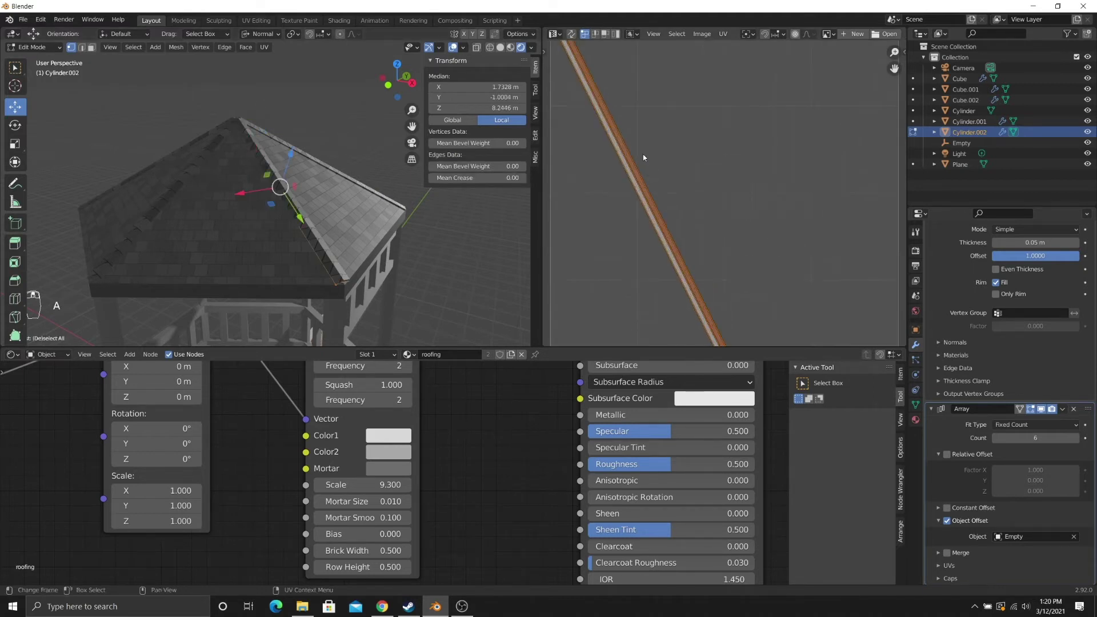
scroll(617, 143, down, 2)
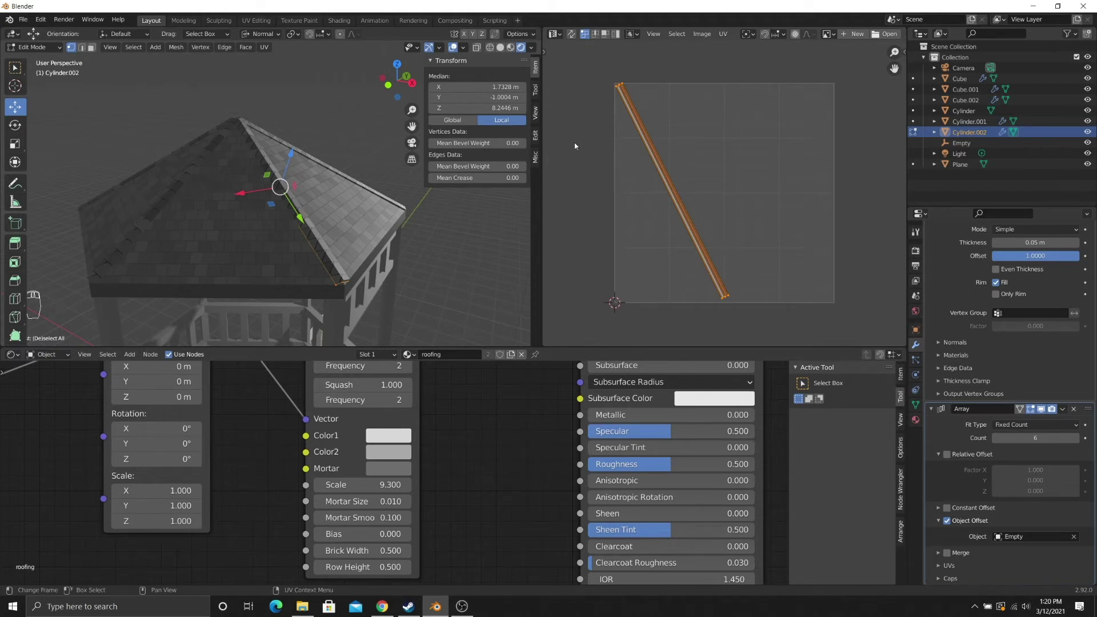
drag(575, 145, 752, 52)
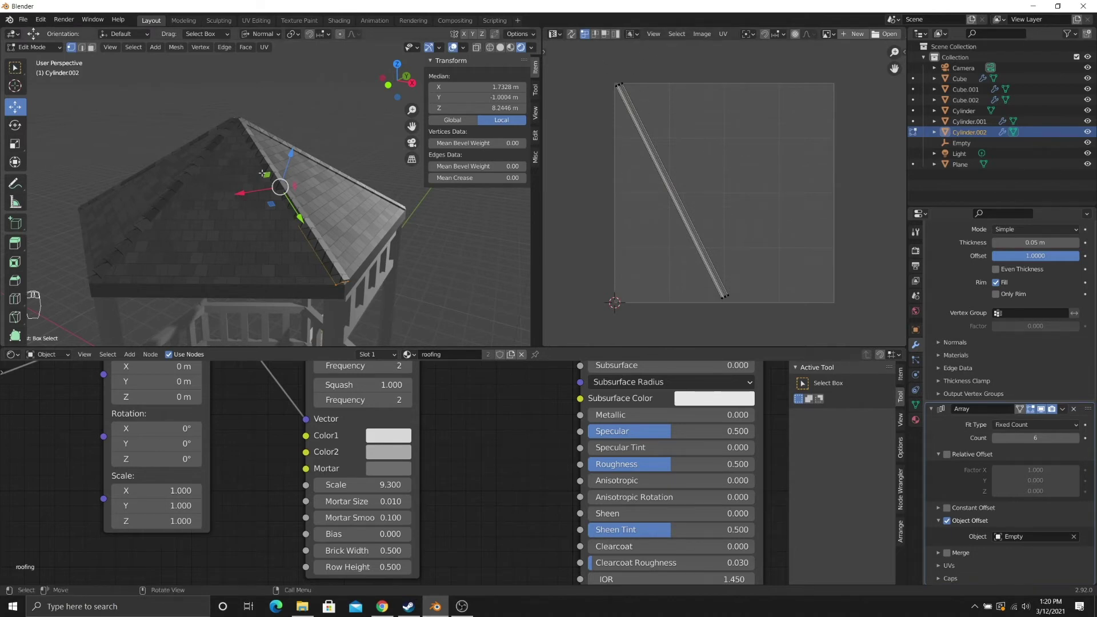
key(a)
key(a)
key(a)
key(a)
key(a)
click(263, 48)
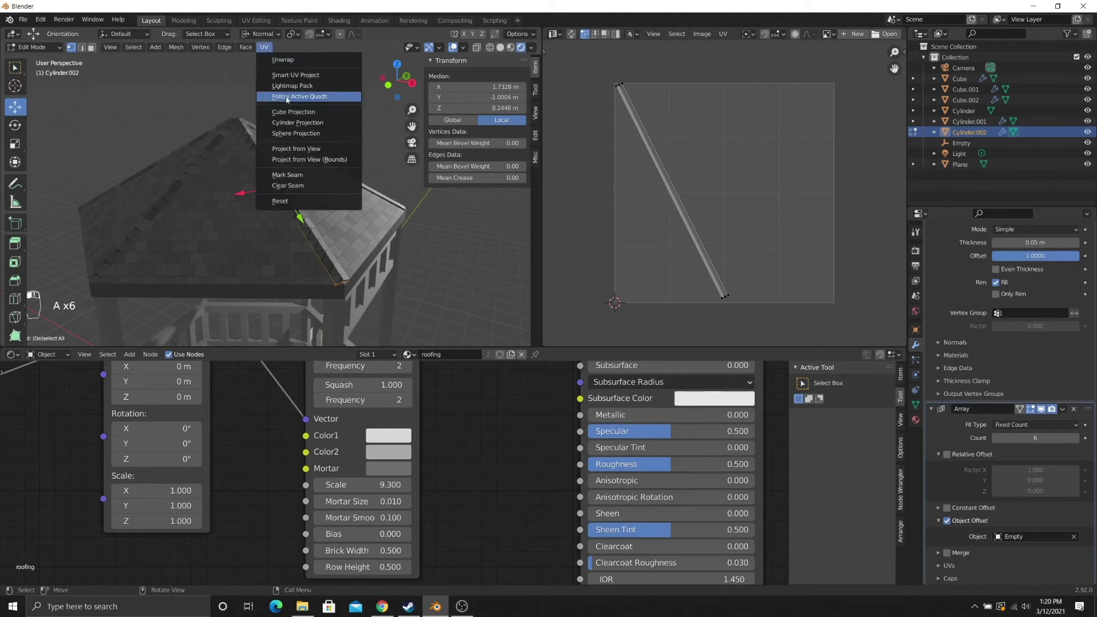
click(296, 75)
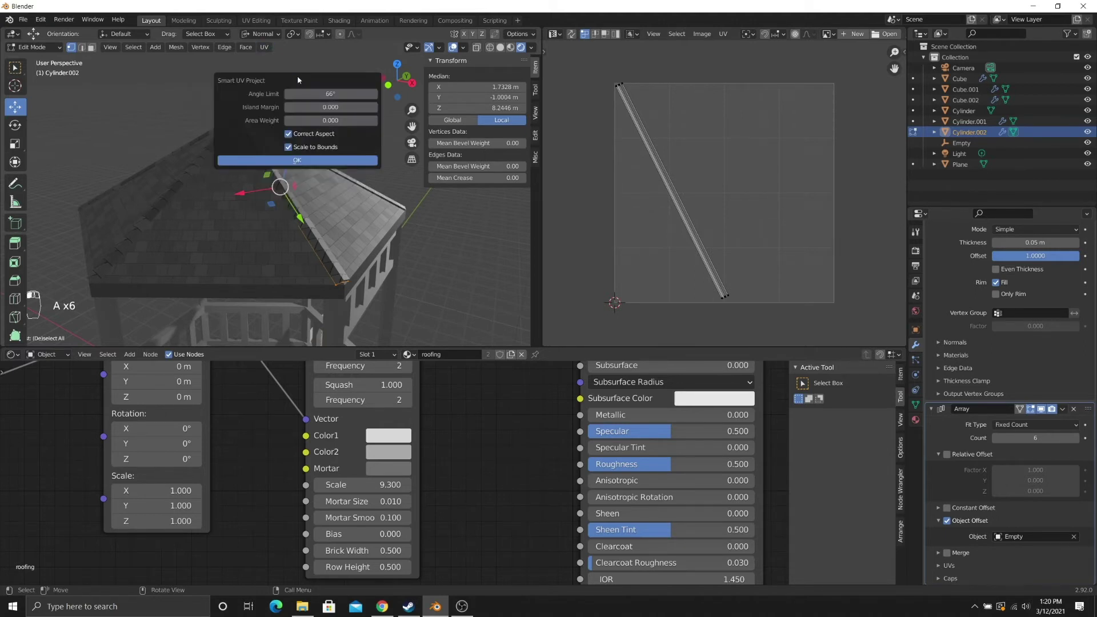
click(285, 160)
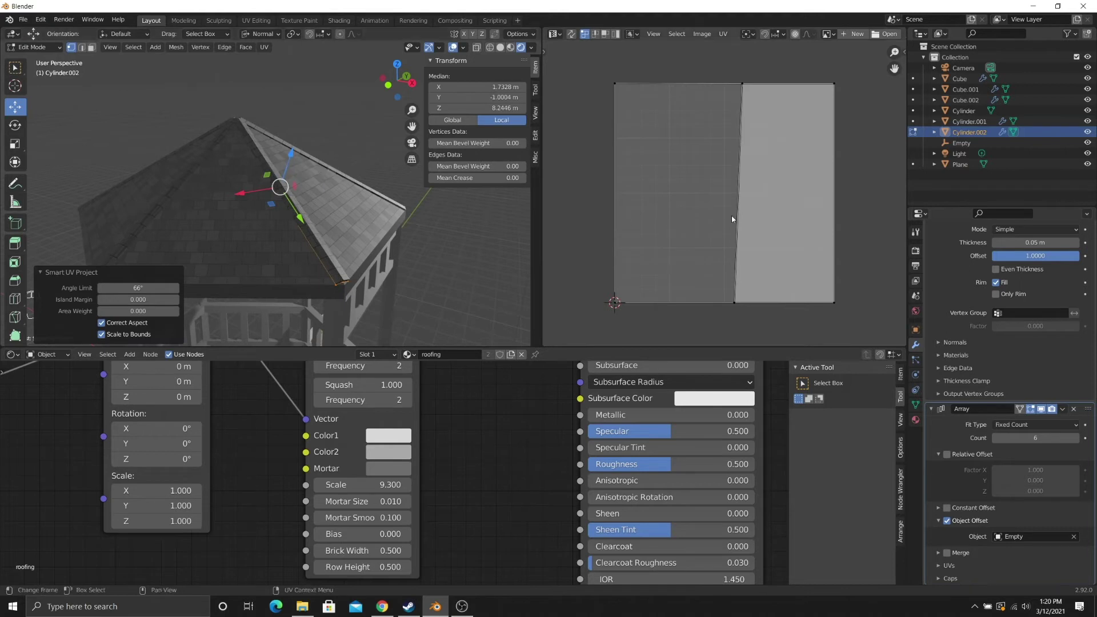
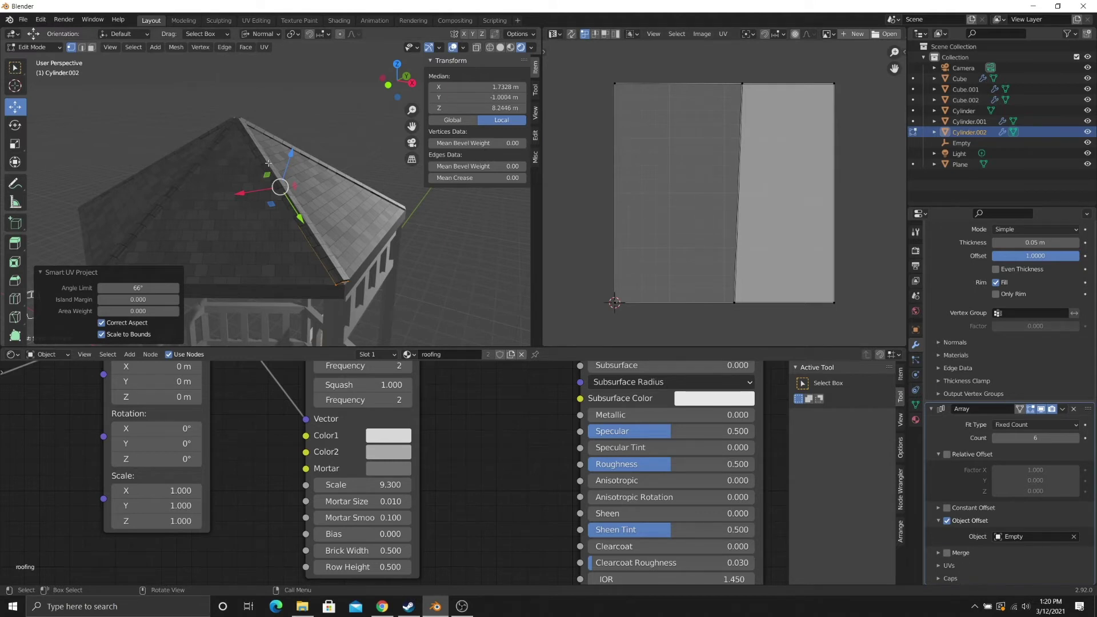
- Move the shared middle edge of the strip's UV layout along negative X to narrow the first face's island
mouse_move(324, 227)
middle_down()
mouse_move(309, 245)
mouse_move(343, 217)
middle_up()
click(752, 90)
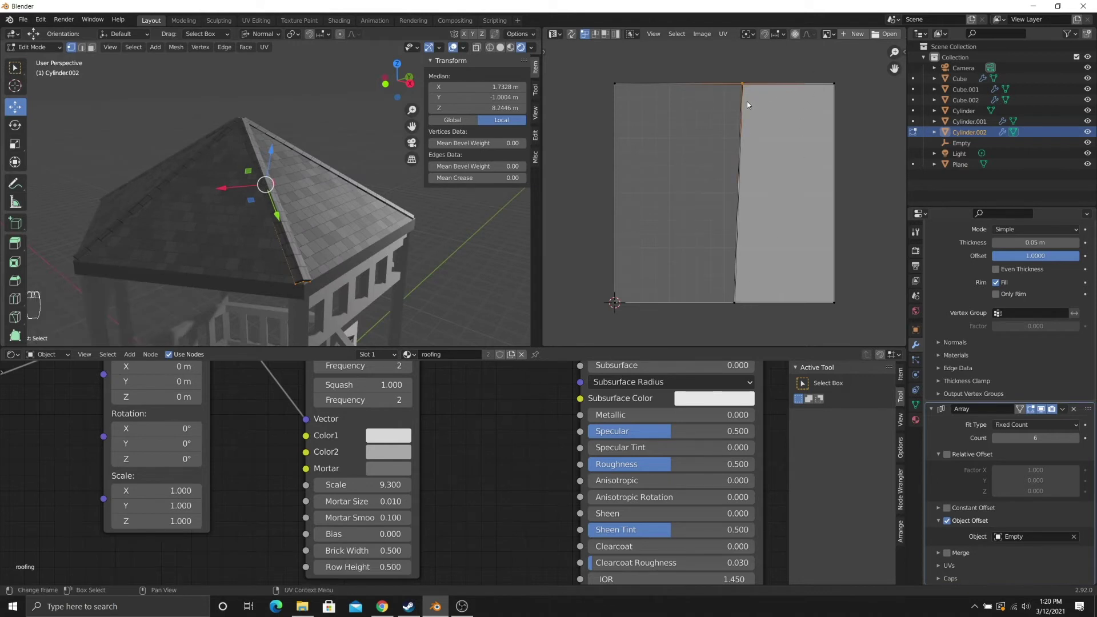
click(735, 304)
key(g)
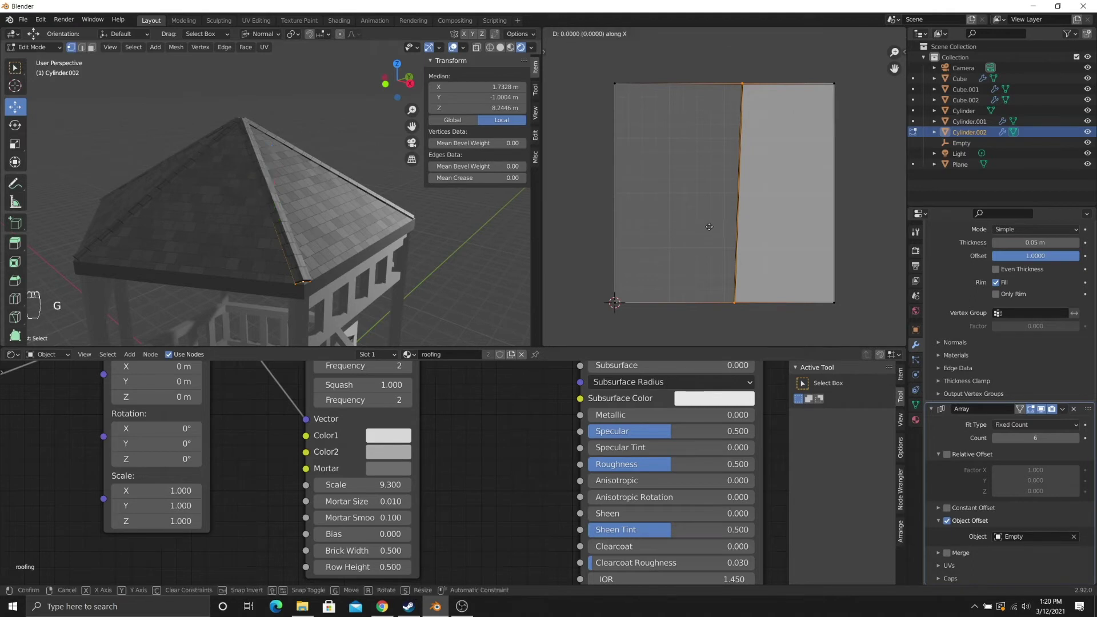
click(728, 173)
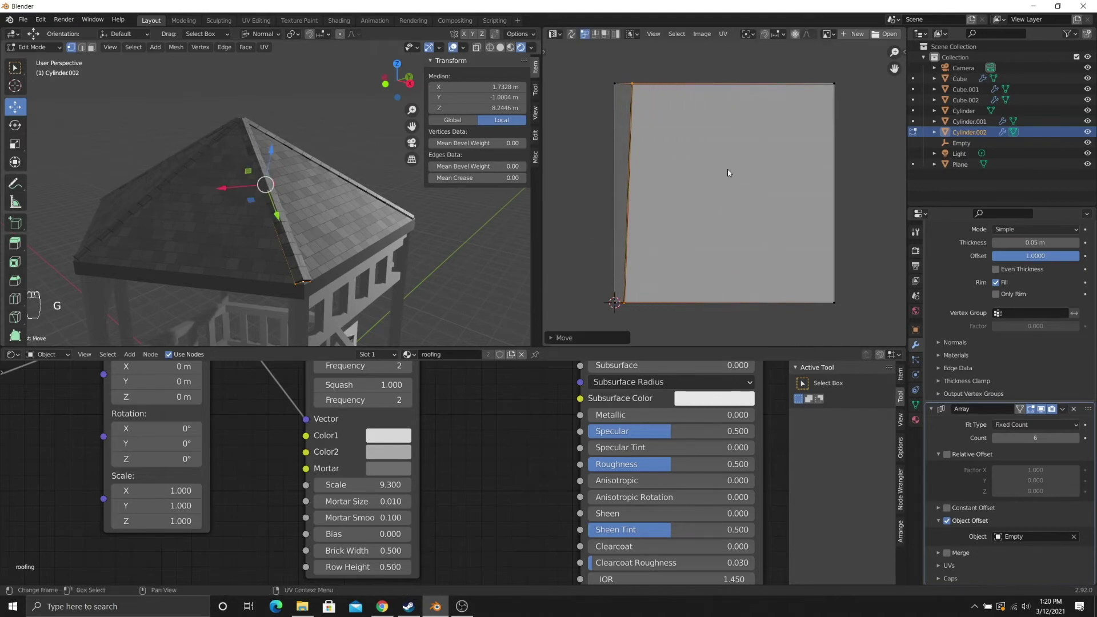
- Move the outer edge of the second UV face about -0.88 along X, close to the shared middle edge
click(834, 86)
shift+click(835, 300)
key(g)
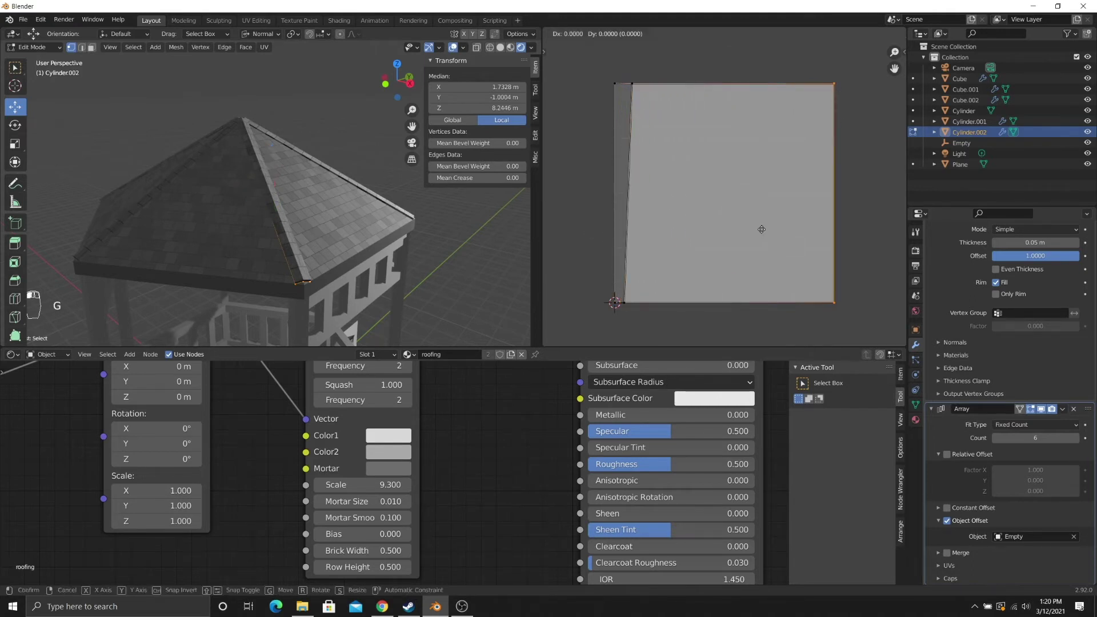
key(x)
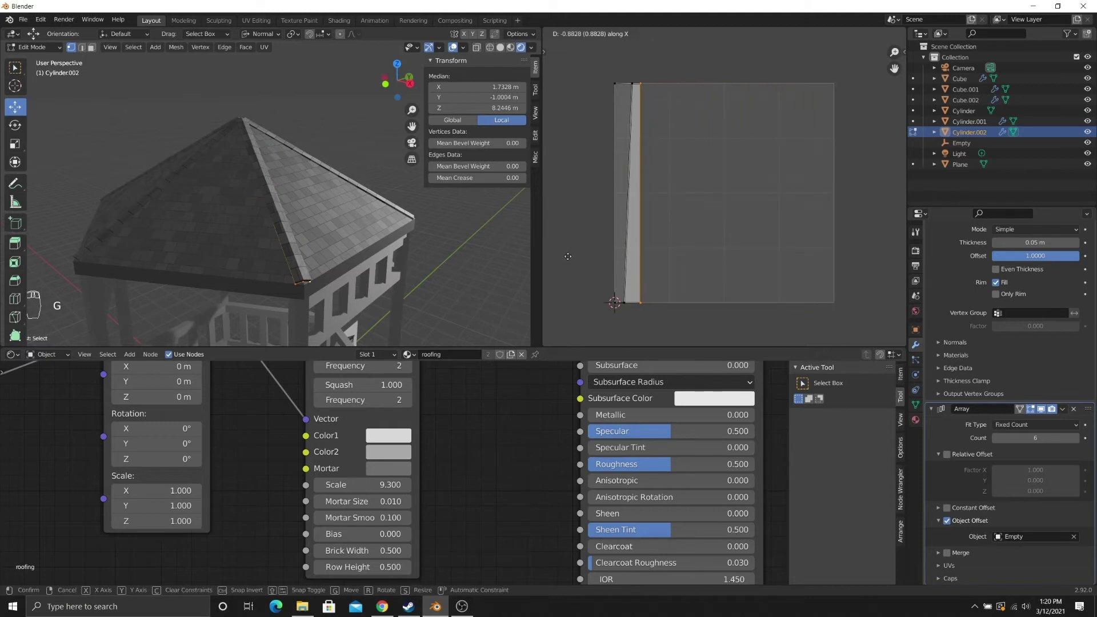
click(568, 256)
- Straighten the shared middle UV edge by moving its upper vertex along negative X until the edge is vertical
click(631, 87)
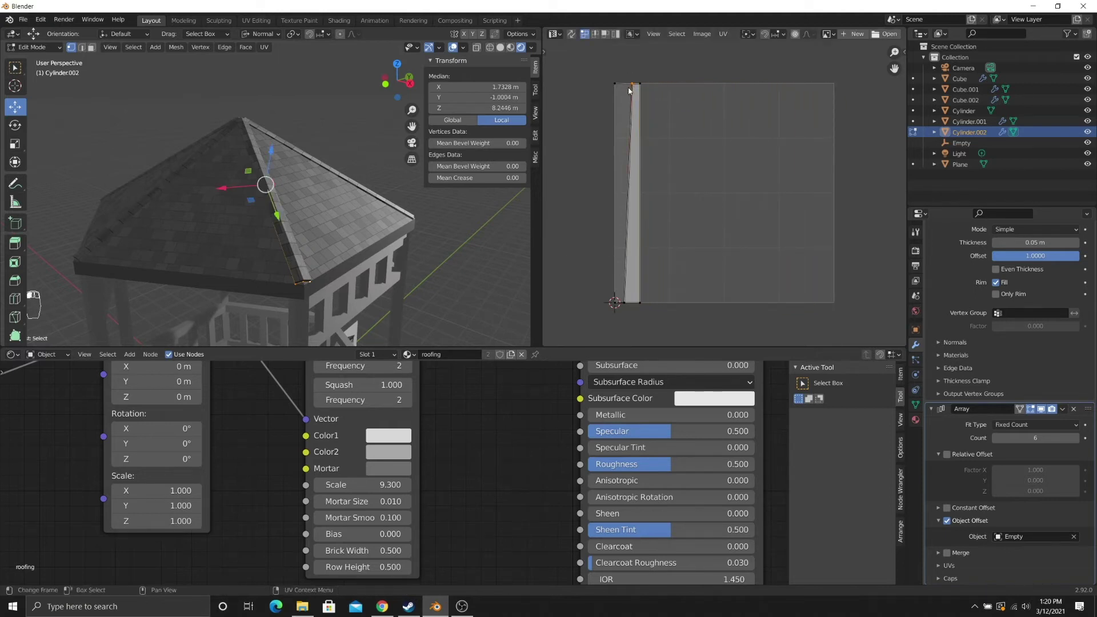
scroll(629, 89, up, 2)
middle_drag(628, 88, 693, 157)
scroll(696, 170, up, 1)
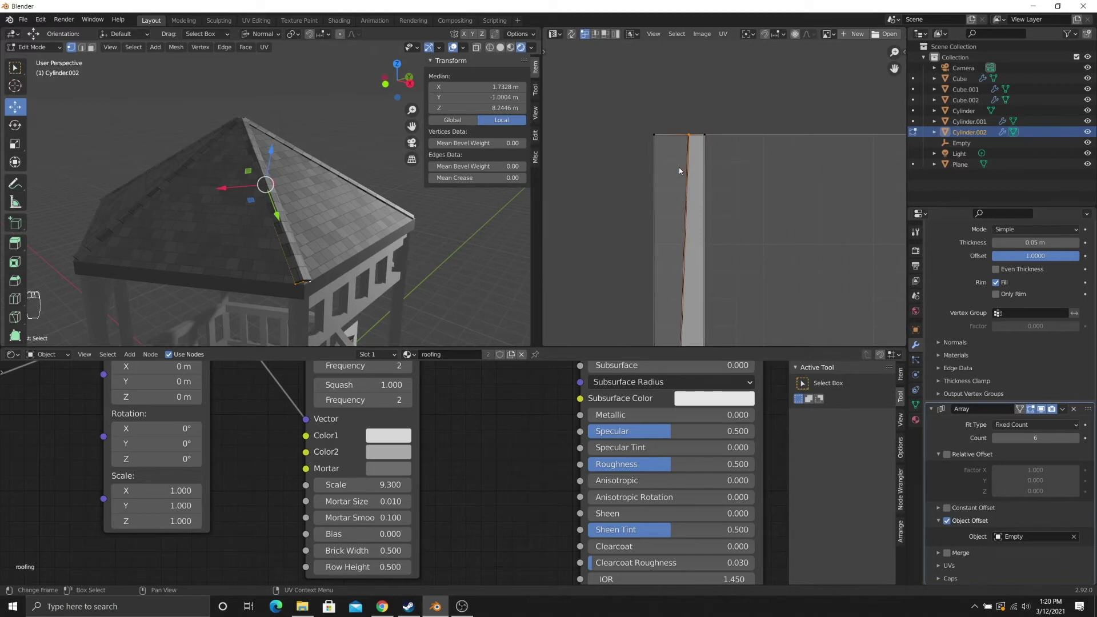
key(g)
key(x)
click(662, 169)
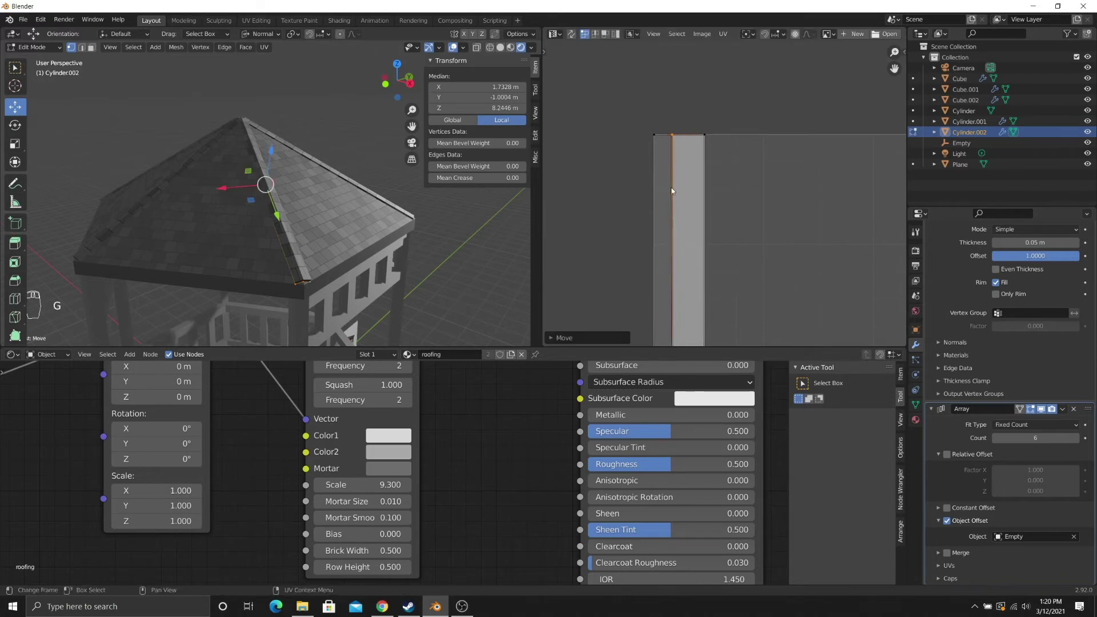
- Move the outer edge of the second UV face a further -0.039 along X to match the first face's width
scroll(663, 166, down, 4)
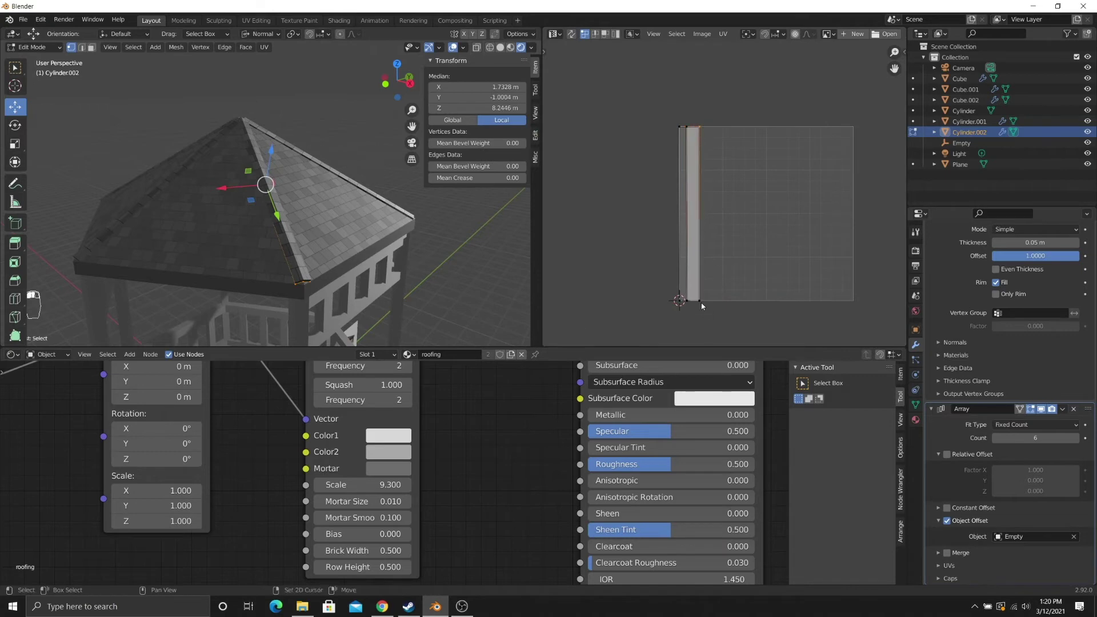
scroll(698, 246, up, 1)
scroll(698, 190, up, 1)
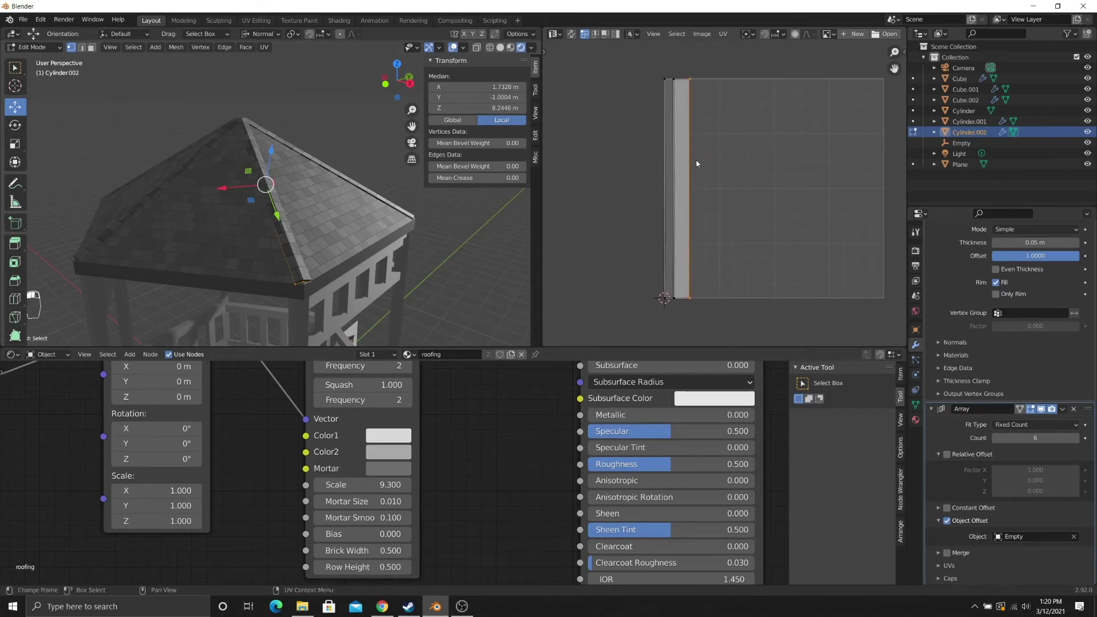
key(g)
key(x)
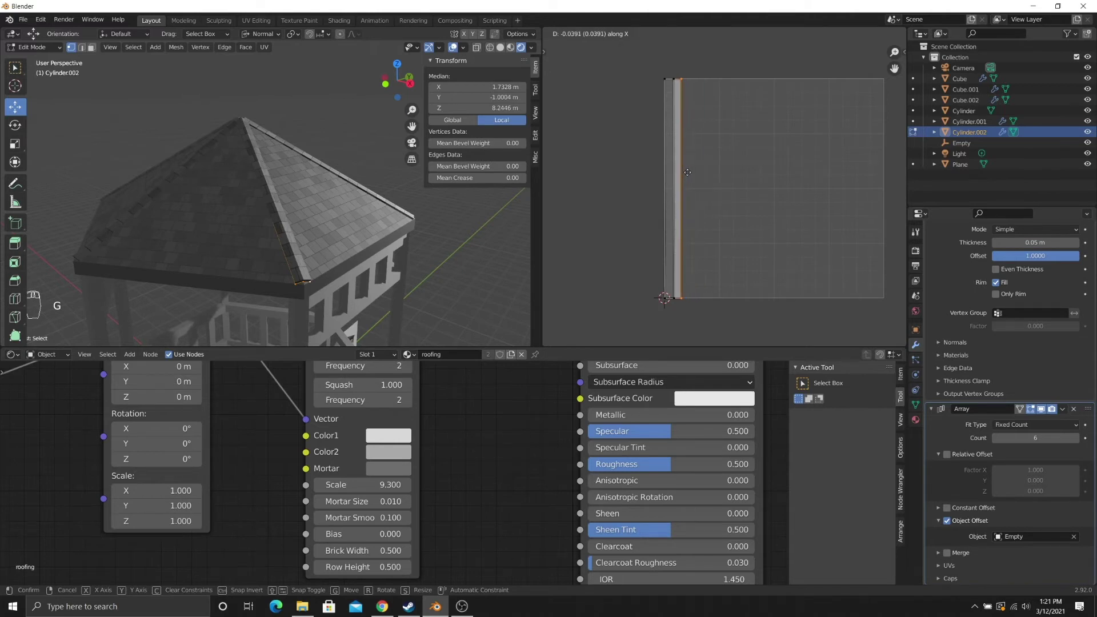
click(688, 172)
- Box-select the second face's UV vertices and move them about -0.011 along X
key(b)
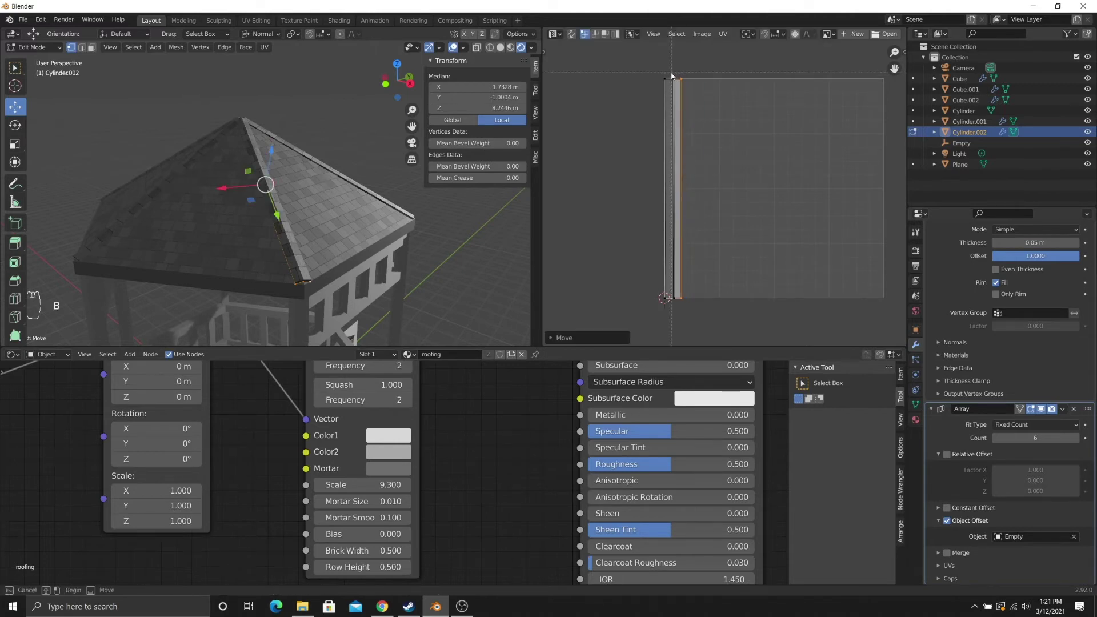
drag(671, 73, 746, 365)
scroll(719, 200, up, 1)
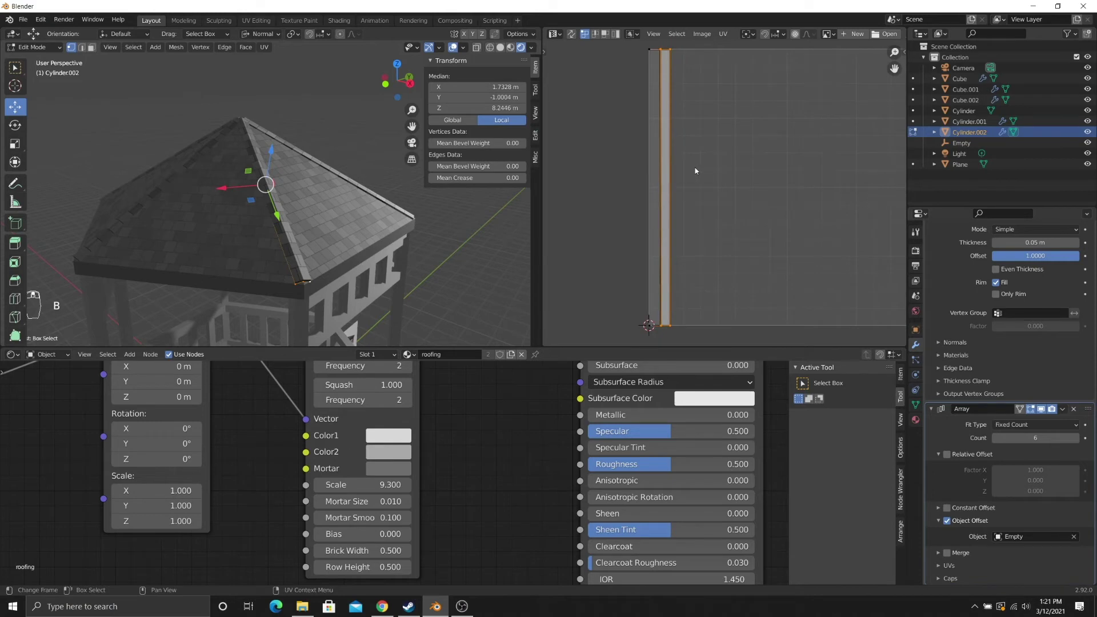
key(g)
key(x)
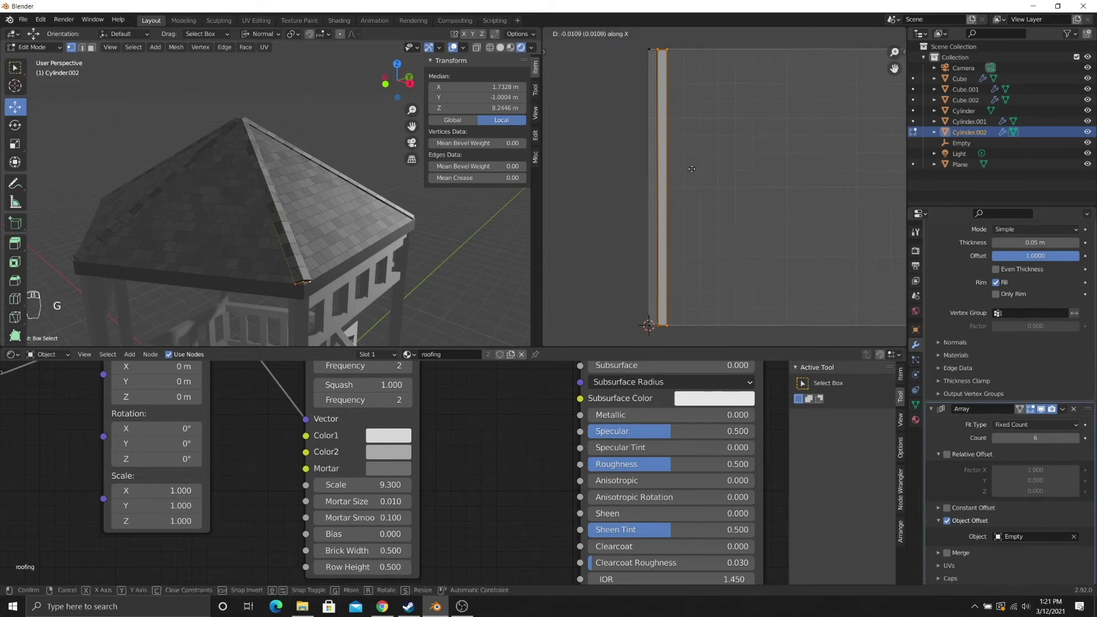
click(691, 169)
- Shift all of the strip's UVs slightly along positive X and scale them to about 0.82 along X
scroll(358, 194, up, 3)
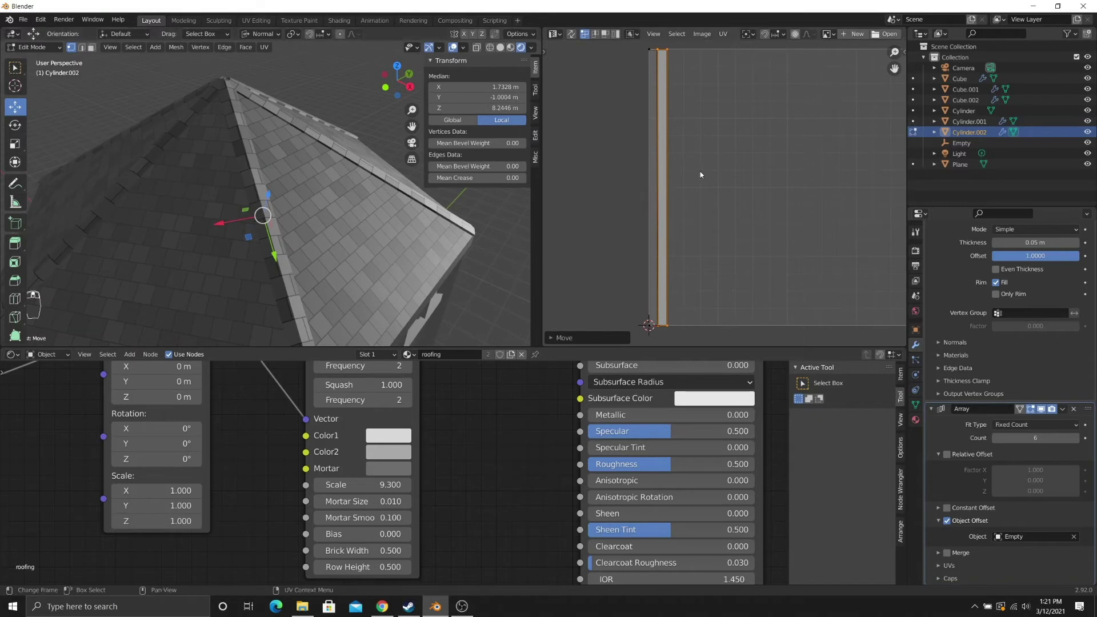
key(a)
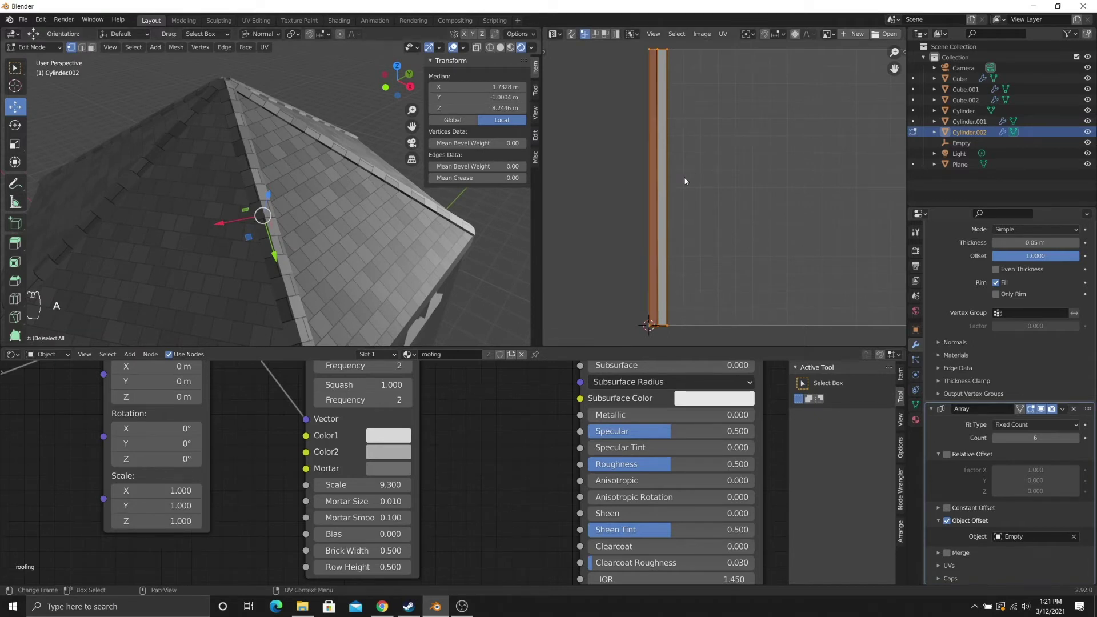
key(g)
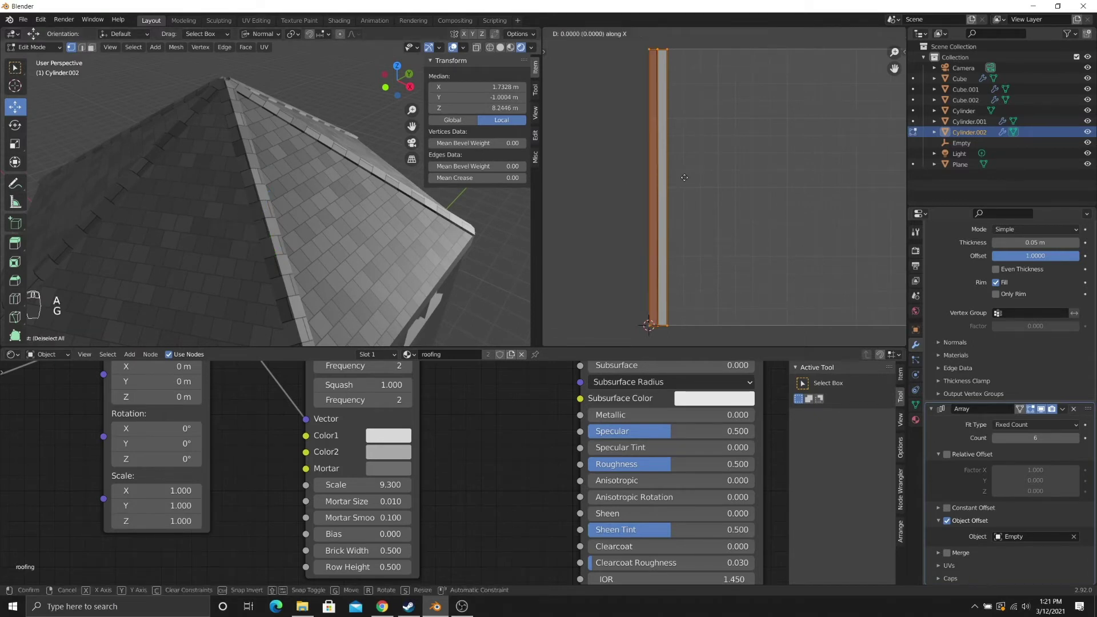
click(699, 178)
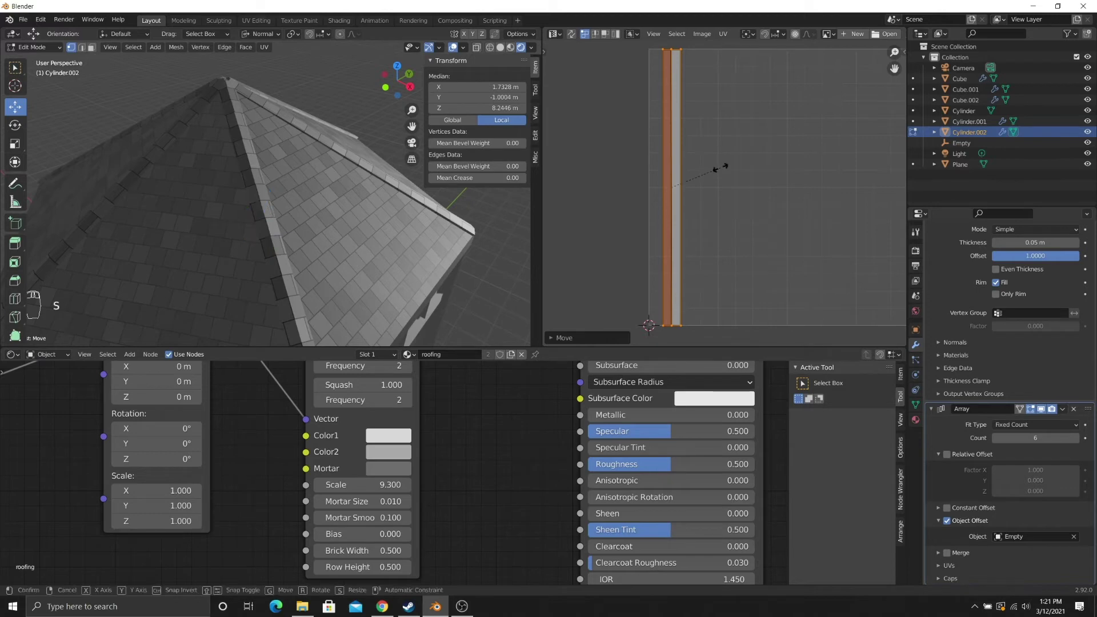
key(s)
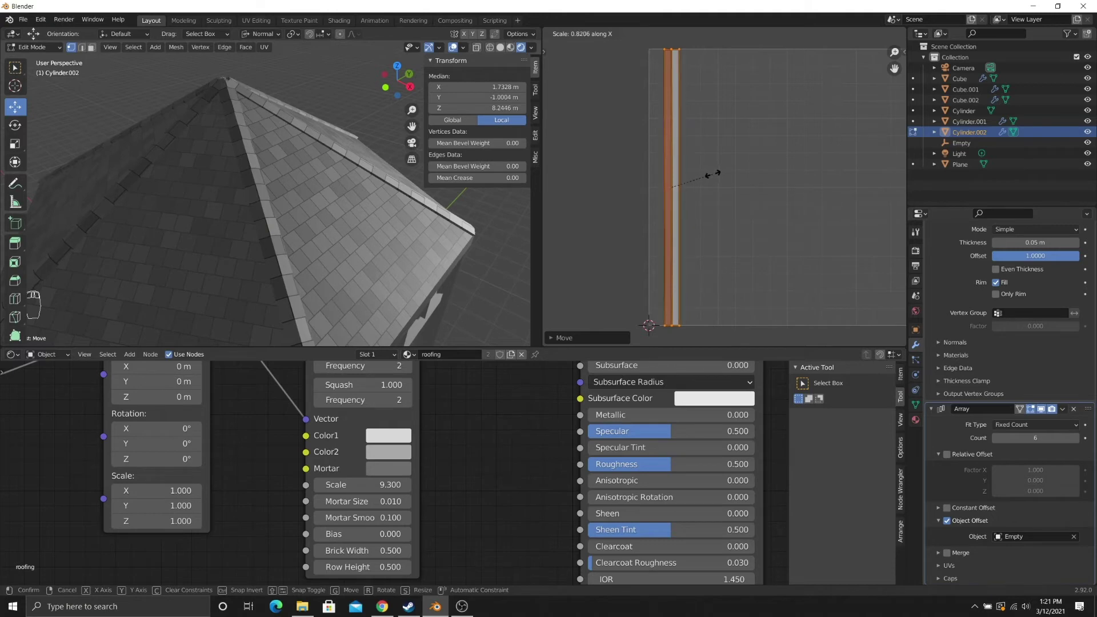
click(708, 174)
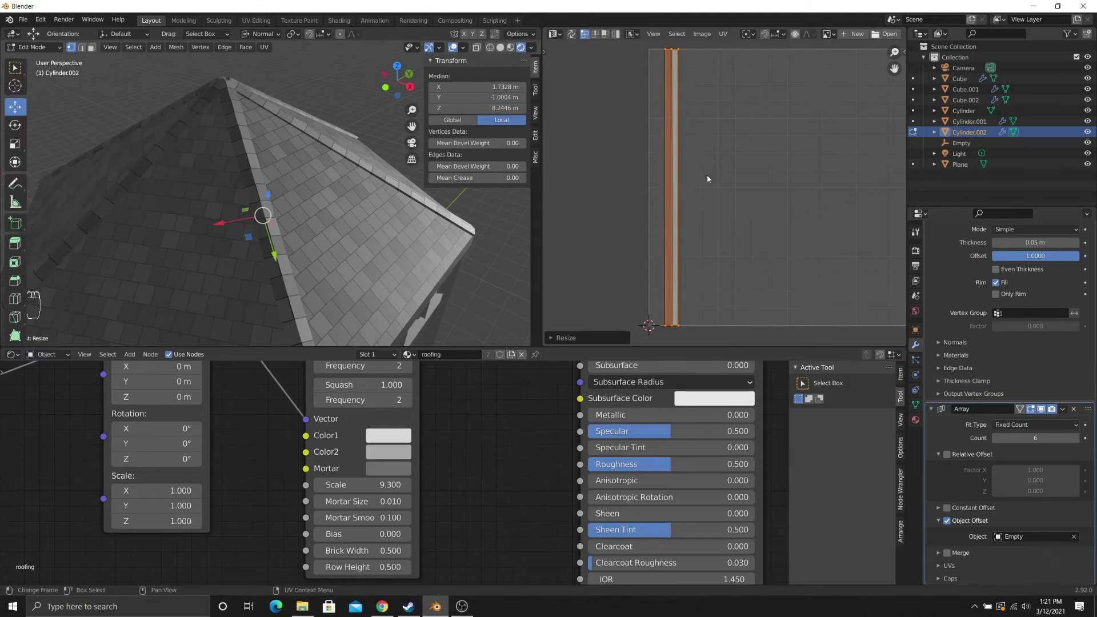
- Check the shingle pattern on the ridge strips around the roof and return to Object Mode
middle_drag(253, 198, 291, 214)
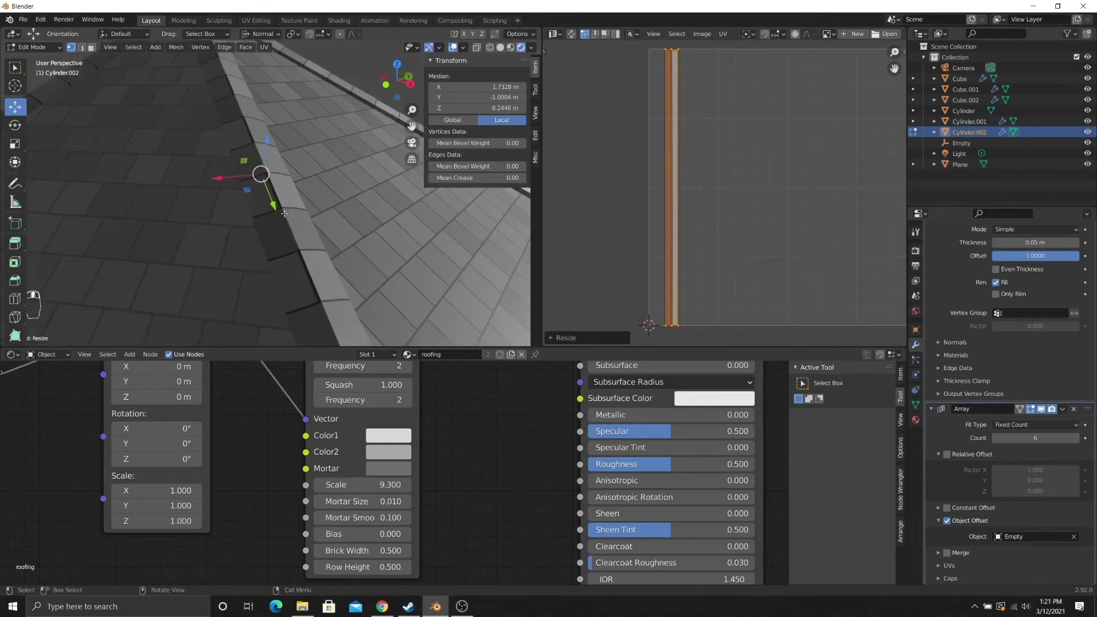
scroll(312, 251, down, 7)
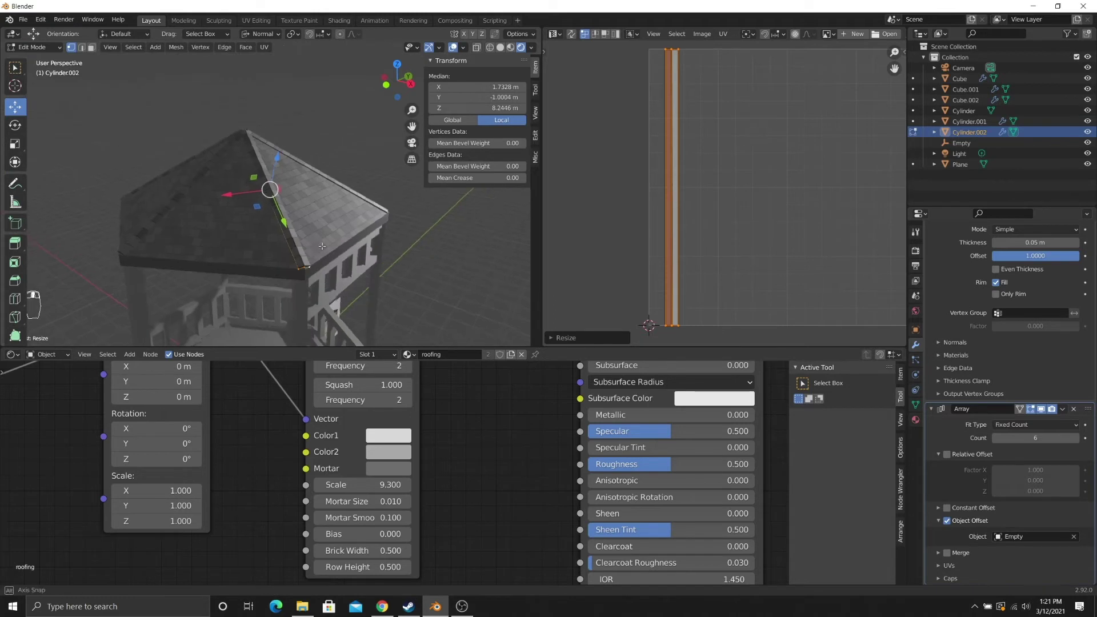
middle_drag(312, 250, 411, 250)
scroll(271, 232, up, 3)
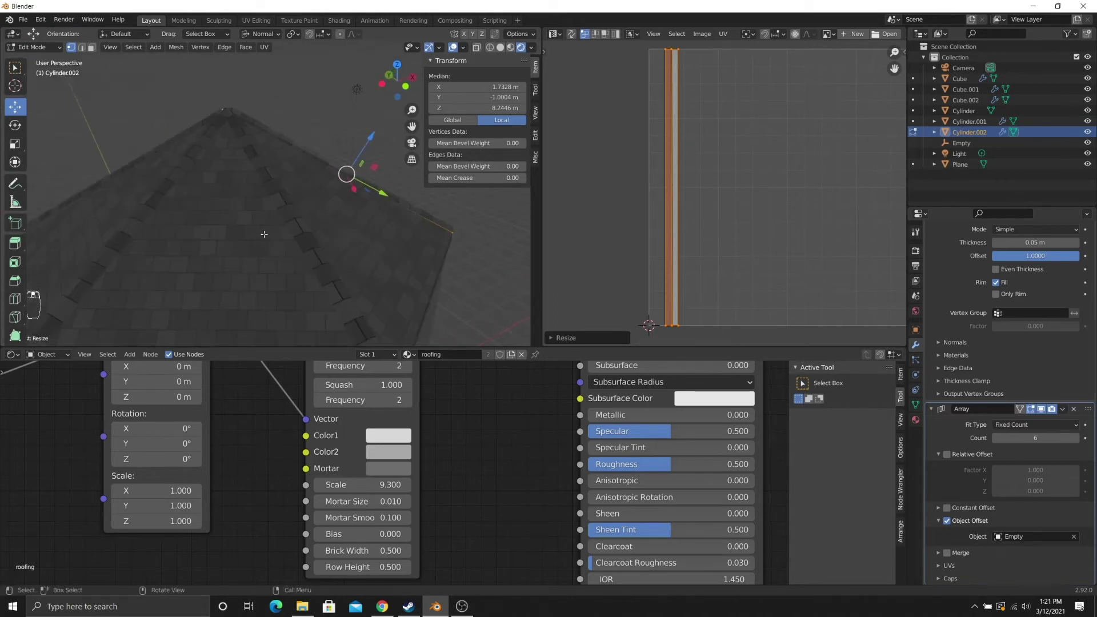
middle_drag(269, 233, 360, 223)
key(Tab)
scroll(269, 240, down, 3)
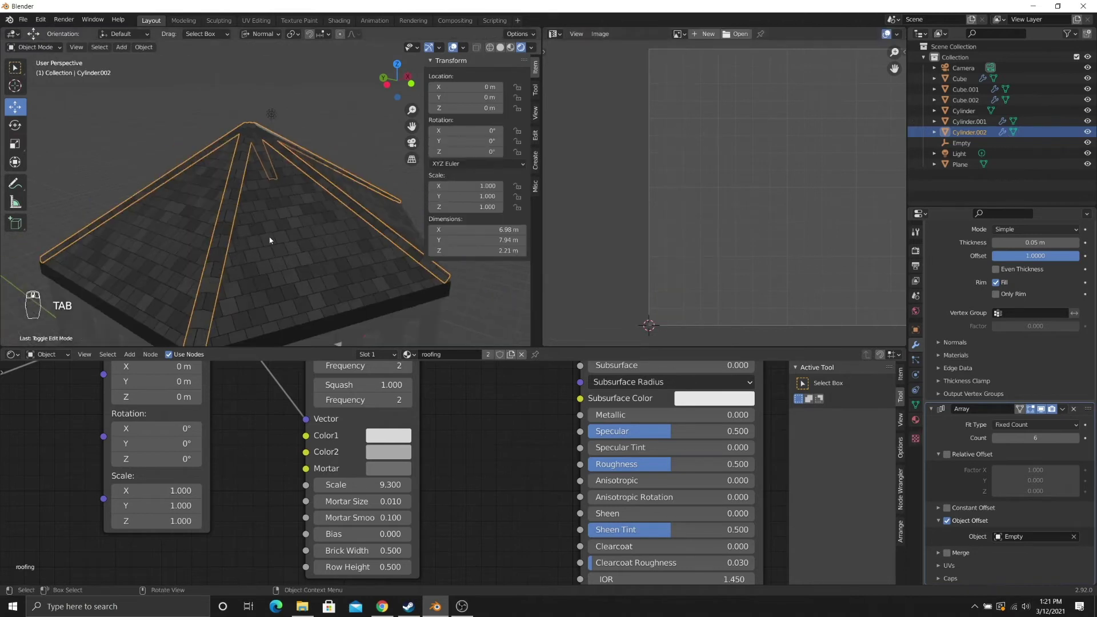
- Deselect the ridge strips and compare the gazebo's roof, posts and railings with the reference image
middle_drag(269, 240, 300, 187)
click(293, 109)
scroll(273, 202, down, 6)
scroll(246, 217, up, 2)
scroll(166, 150, up, 3)
scroll(315, 183, up, 4)
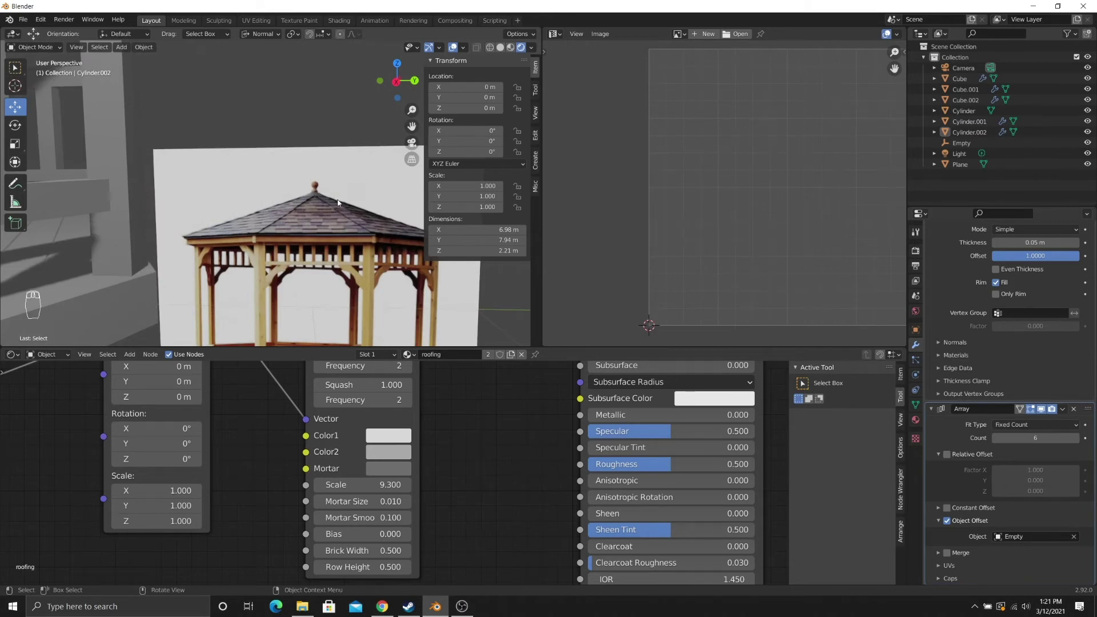
scroll(331, 202, down, 8)
shift+middle_drag(158, 115, 353, 338)
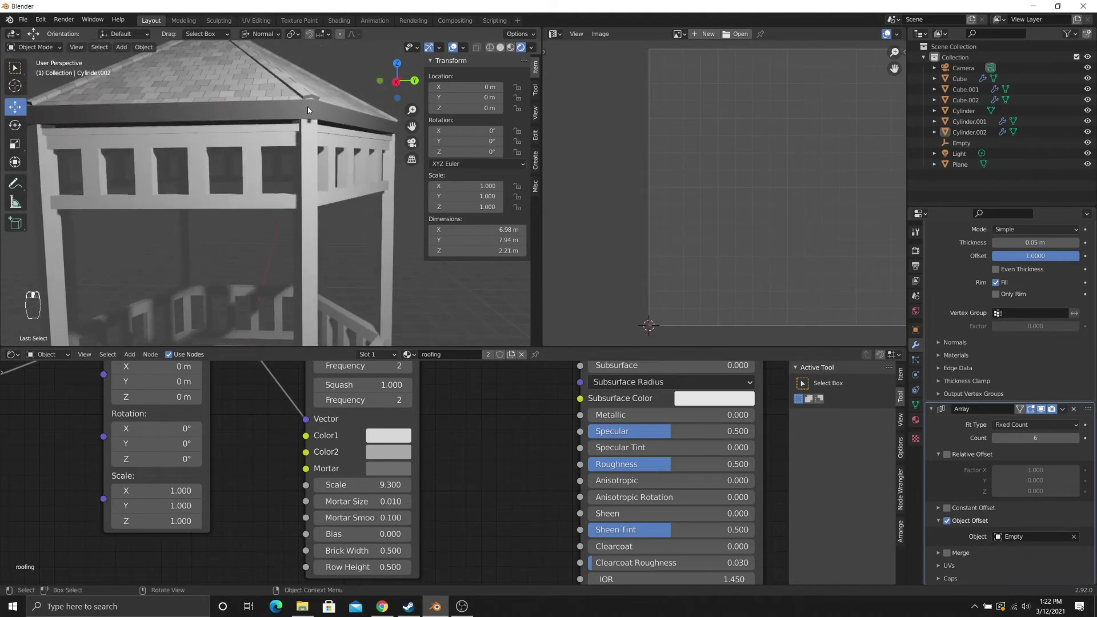
shift+middle_drag(352, 217, 147, 330)
shift+middle_drag(260, 263, 290, 196)
scroll(289, 196, up, 3)
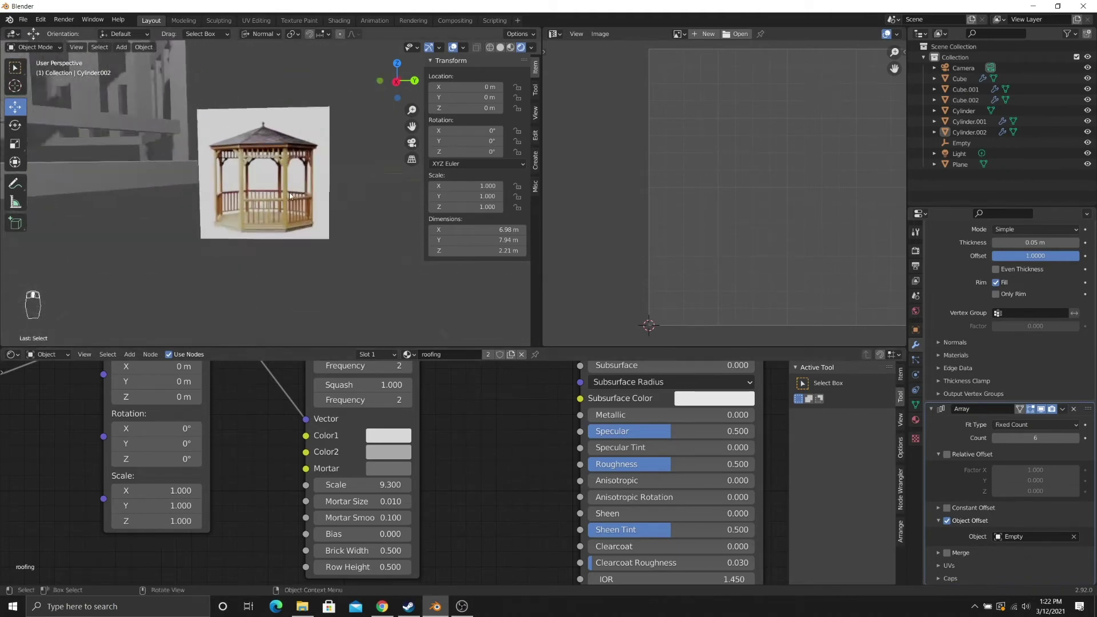
scroll(269, 216, up, 3)
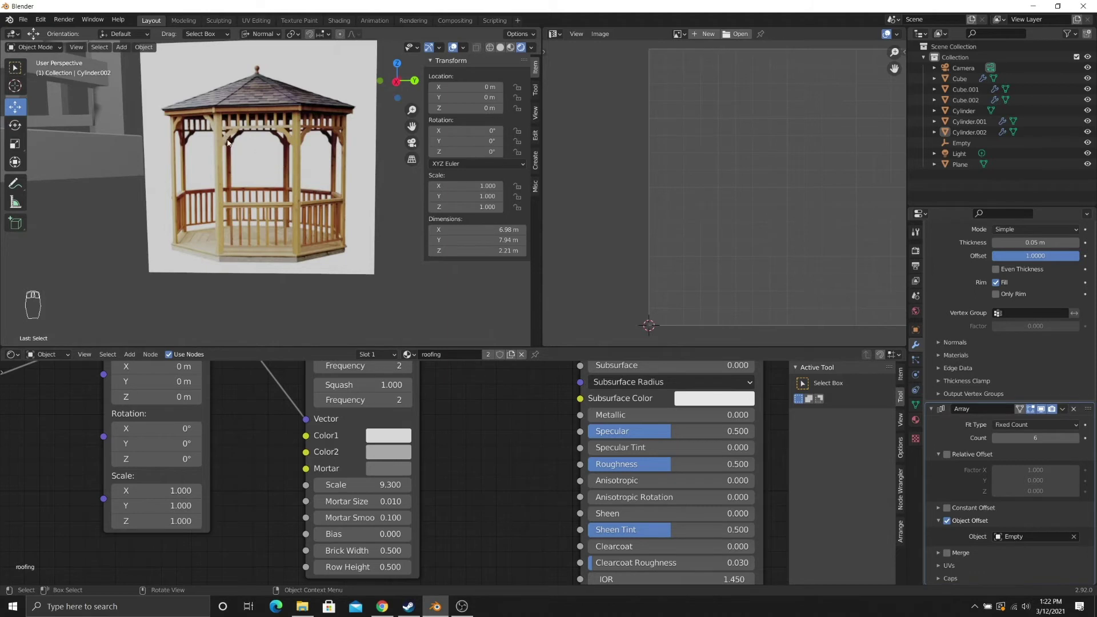
scroll(274, 146, down, 7)
shift+middle_drag(149, 83, 356, 286)
middle_drag(289, 229, 255, 164)
scroll(294, 174, down, 5)
scroll(255, 164, up, 3)
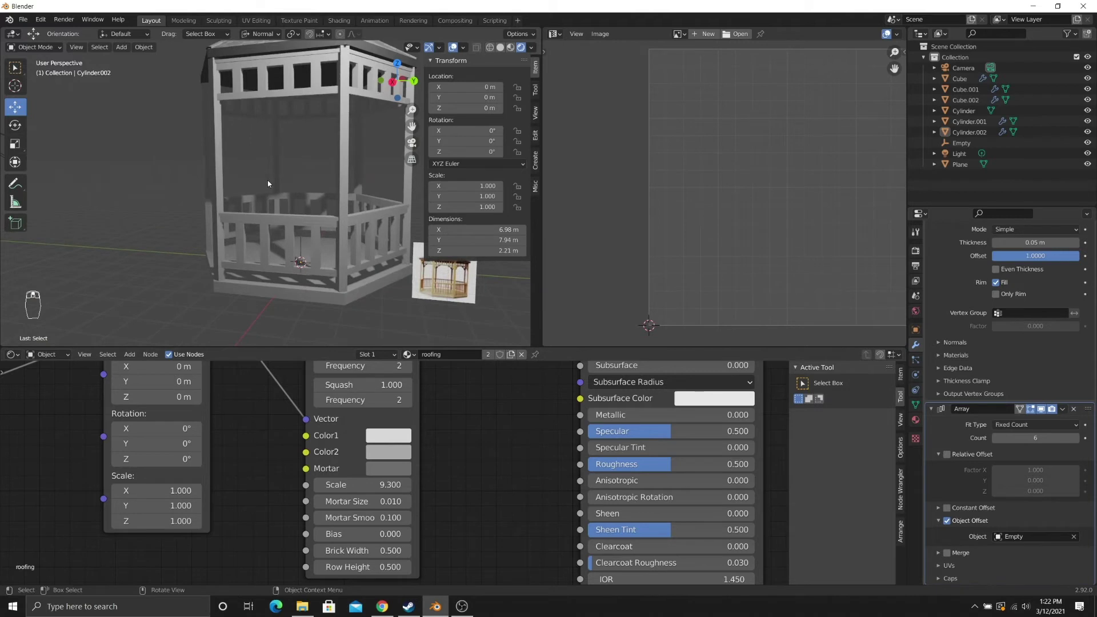
- Switch the 3D viewport to Solid shading
mouse_move(276, 190)
middle_down()
mouse_move(308, 210)
mouse_move(313, 220)
mouse_move(296, 227)
mouse_move(337, 230)
mouse_move(324, 224)
middle_up()
key(z)
click(349, 236)
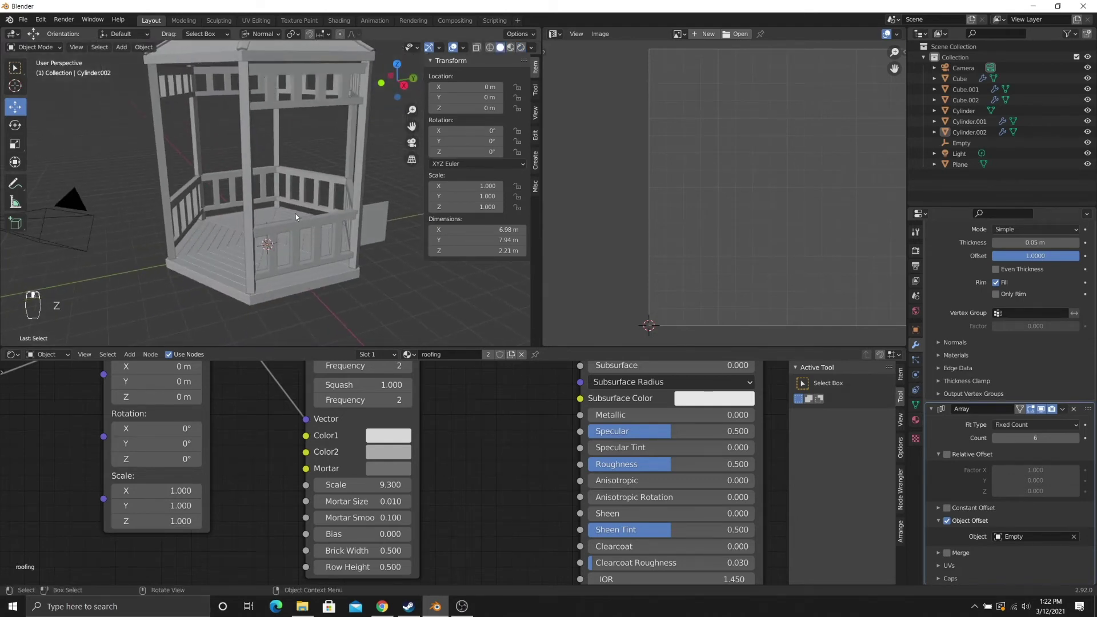
- Add a cube and, in Edit Mode, move its geometry to about 3.21 m on X and 5.09 m on Z, below the upper railing
key(shift+a)
mouse_move(294, 213)
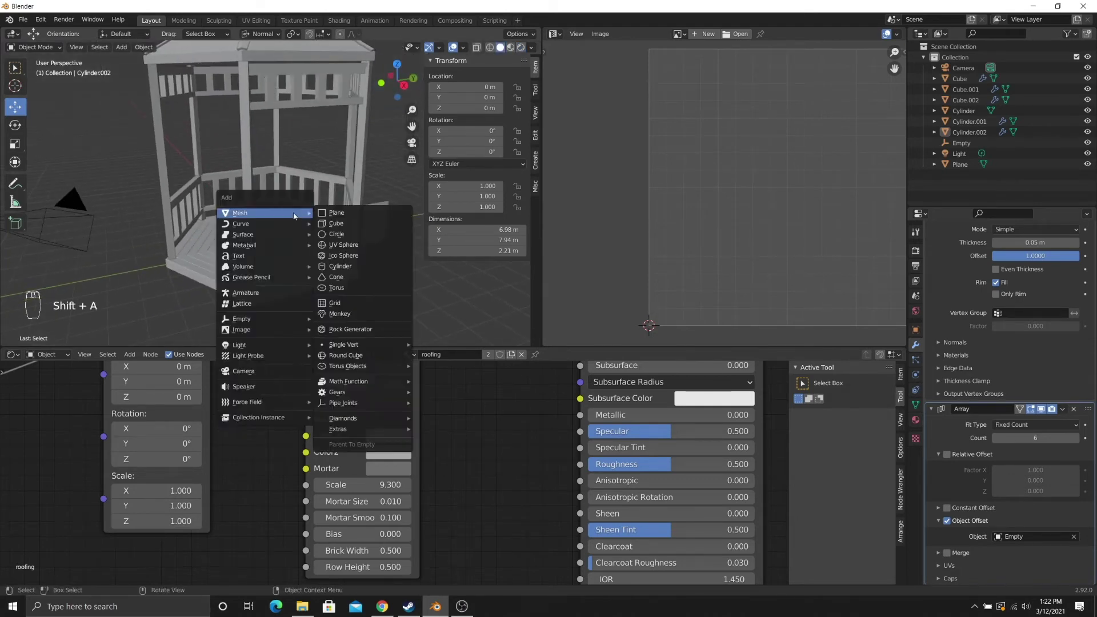
click(338, 224)
middle_drag(282, 231, 308, 238)
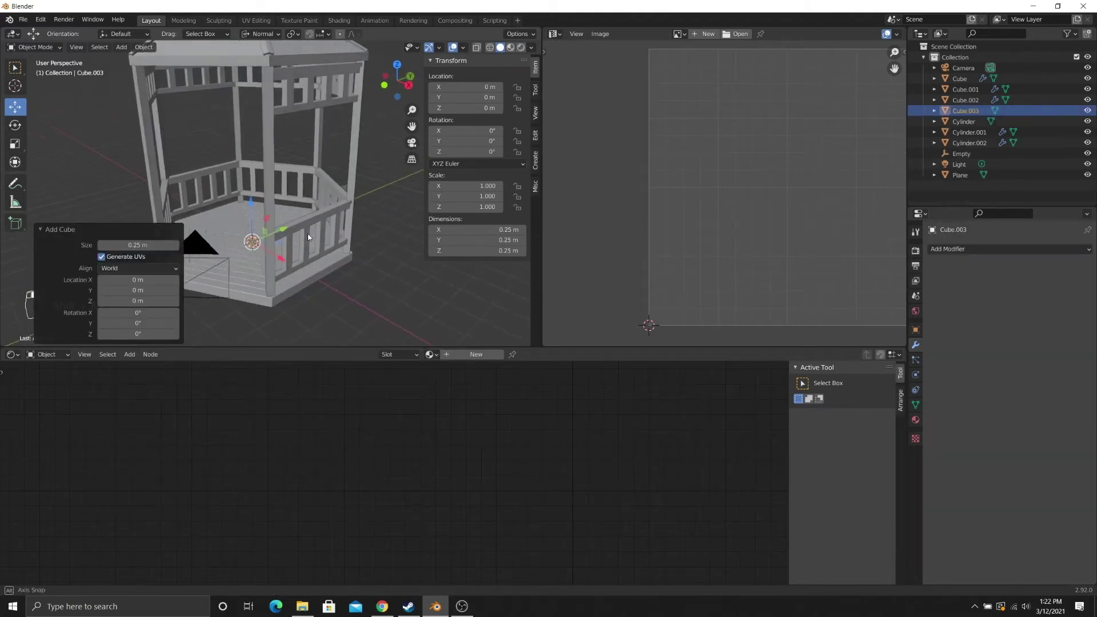
scroll(306, 237, up, 2)
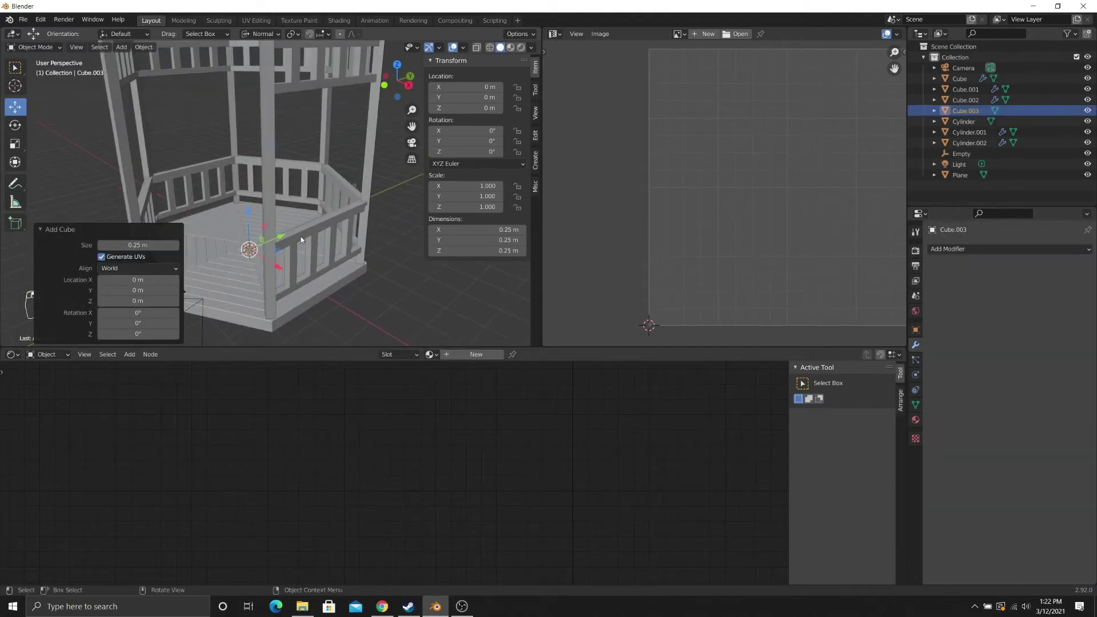
key(Tab)
drag(280, 267, 349, 307)
drag(319, 253, 323, 74)
middle_drag(327, 123, 351, 188)
scroll(306, 228, up, 2)
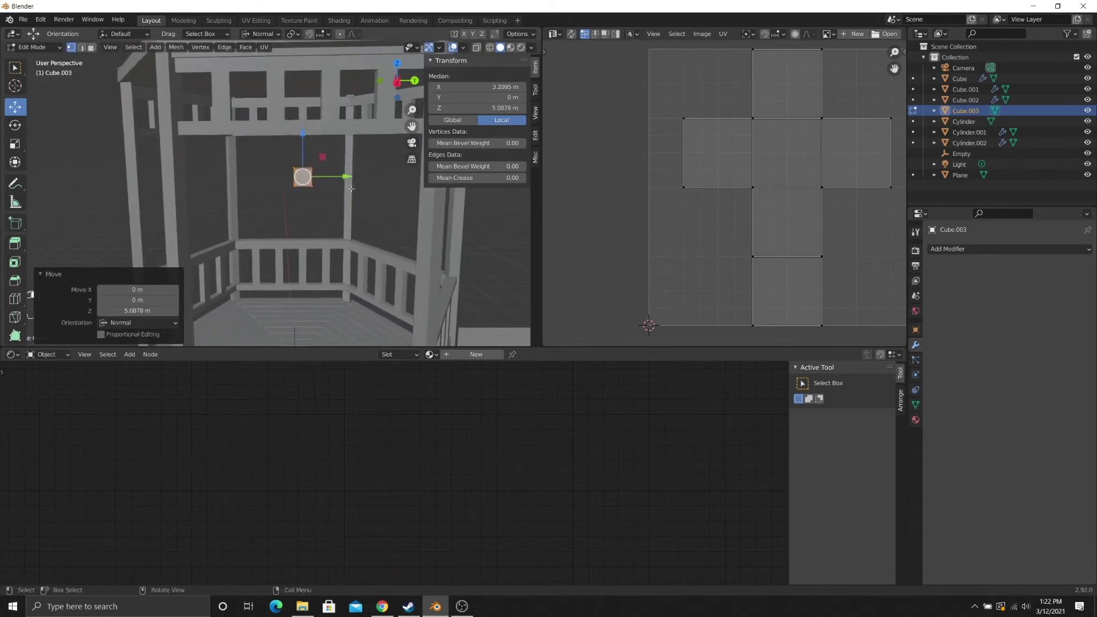
- Scale the cube's geometry to about 4.41 along Y to make a beam
key(s)
key(y)
key(y)
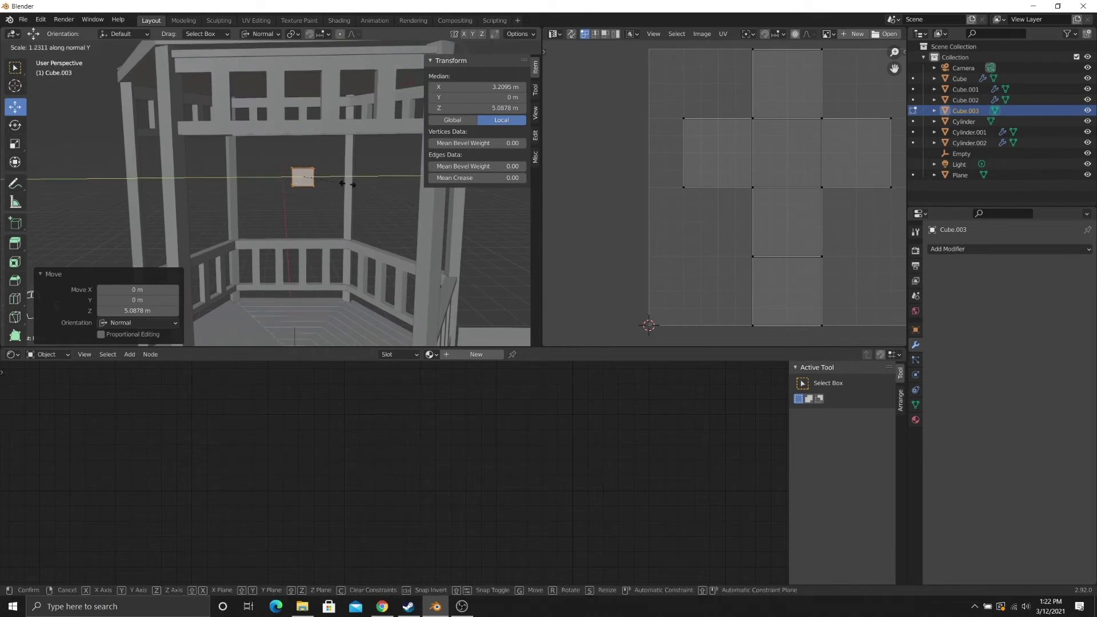
click(464, 184)
middle_drag(464, 184, 364, 199)
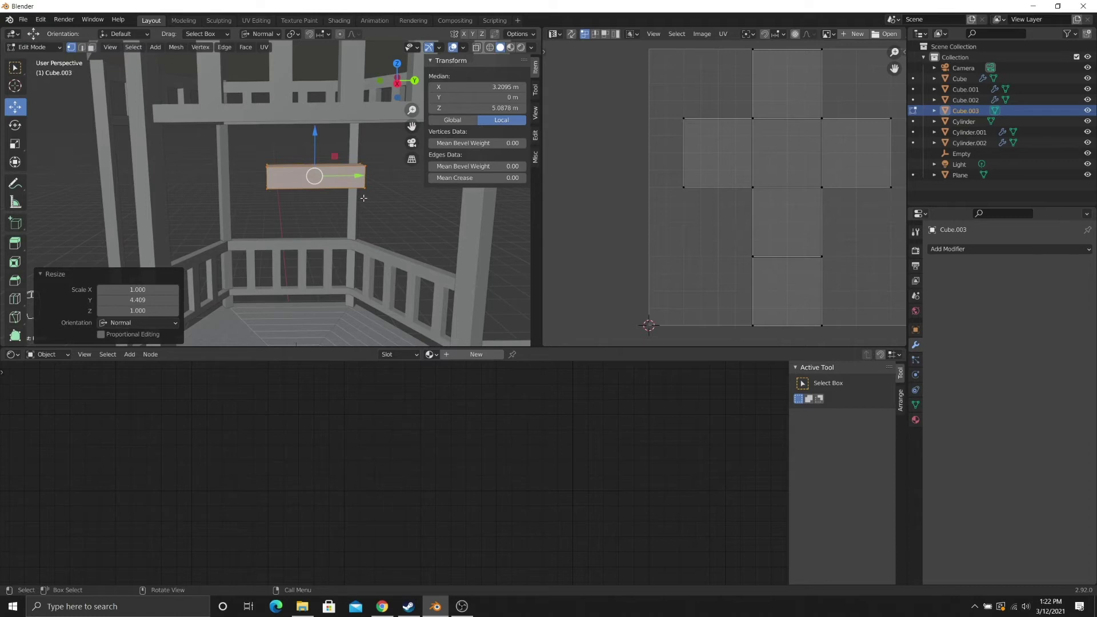
middle_drag(327, 197, 332, 196)
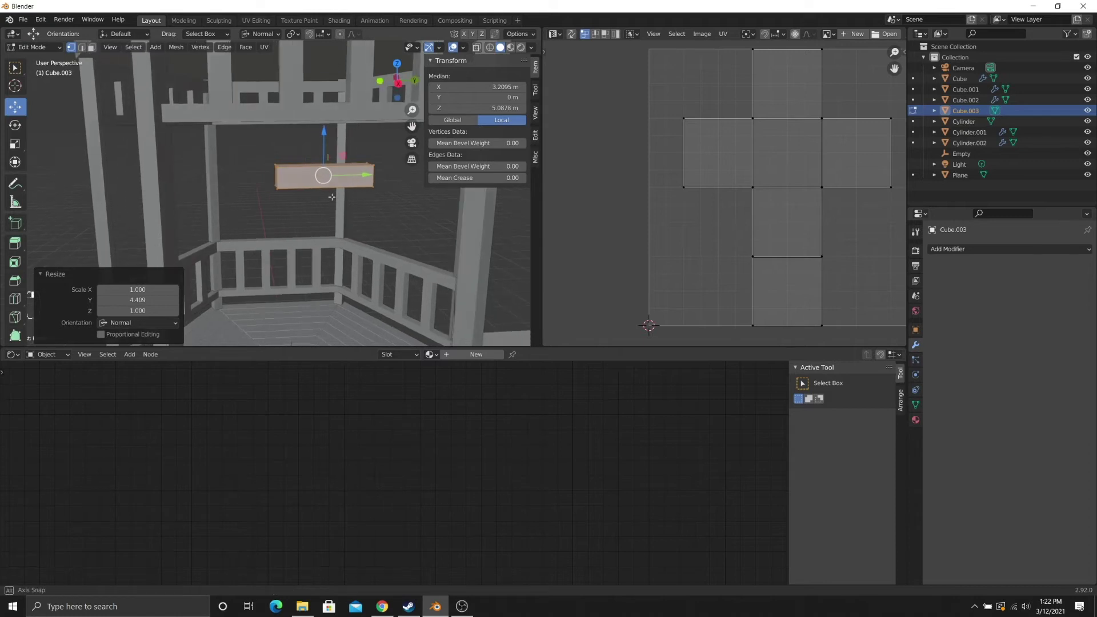
- Rotate the beam's geometry about 49.3° around X so that it slants like a brace
click(15, 124)
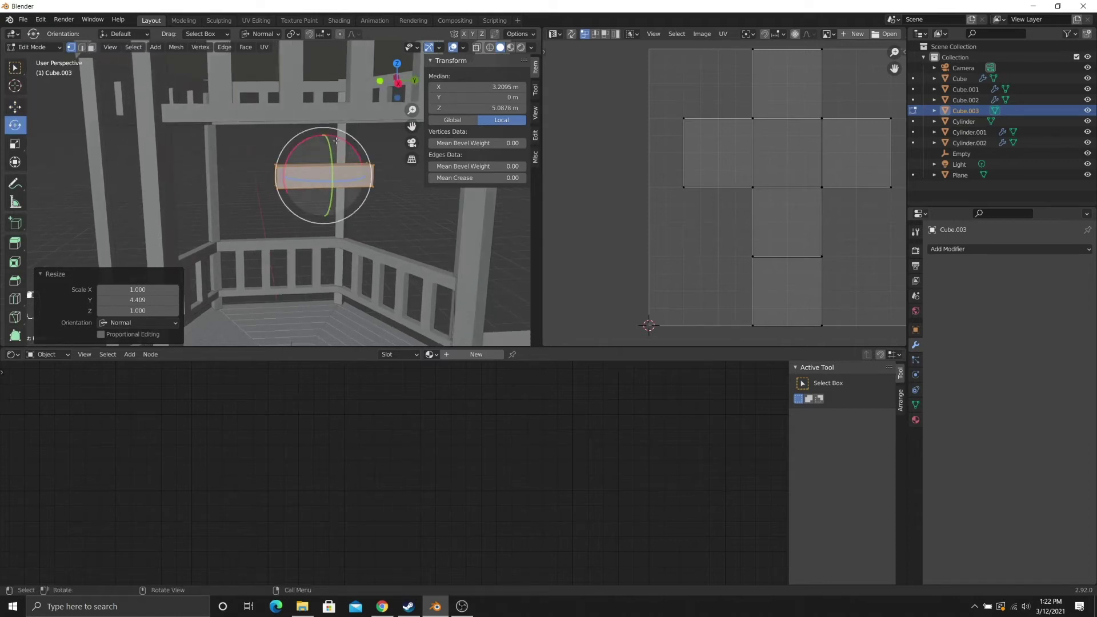
drag(334, 137, 297, 132)
mouse_move(296, 133)
middle_down()
mouse_move(321, 135)
mouse_move(301, 143)
middle_up()
click(15, 108)
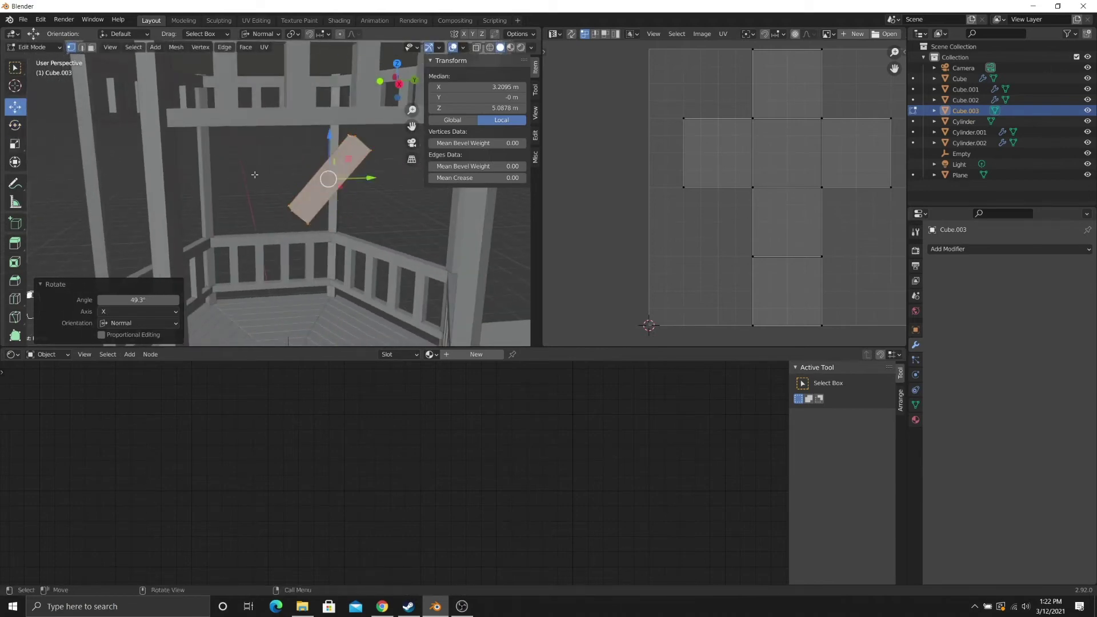
- Move the slanted beam about -1.41 m along Y to the corner post and raise it about 0.34 m to the upper railing
drag(372, 179, 251, 178)
scroll(250, 213, down, 4)
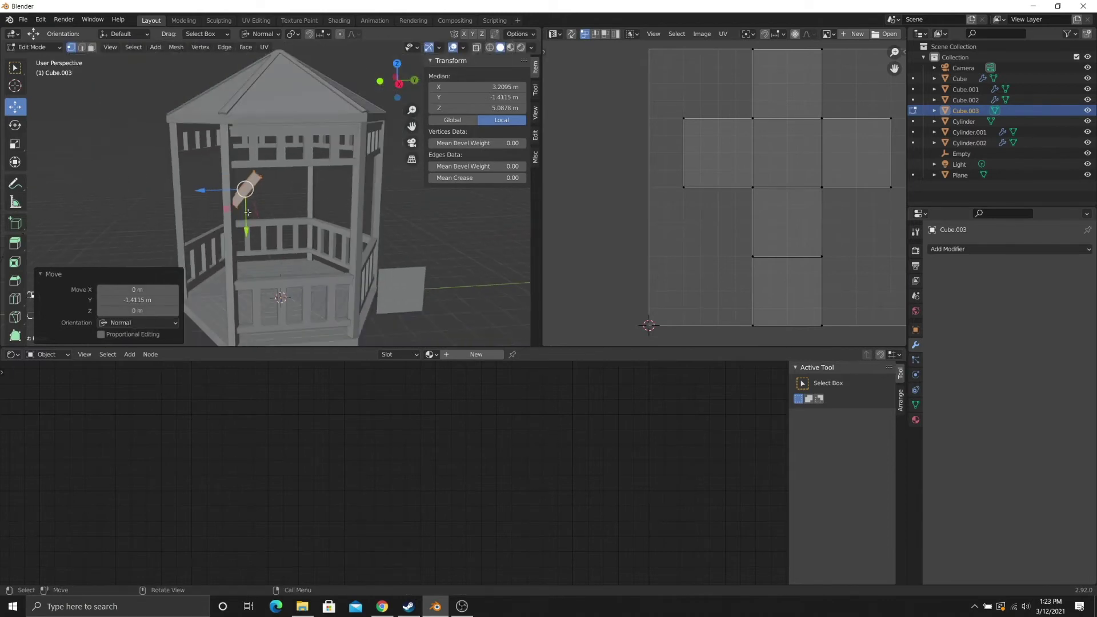
mouse_move(250, 213)
middle_down()
mouse_move(235, 207)
mouse_move(268, 217)
middle_up()
scroll(234, 211, up, 3)
drag(257, 220, 256, 199)
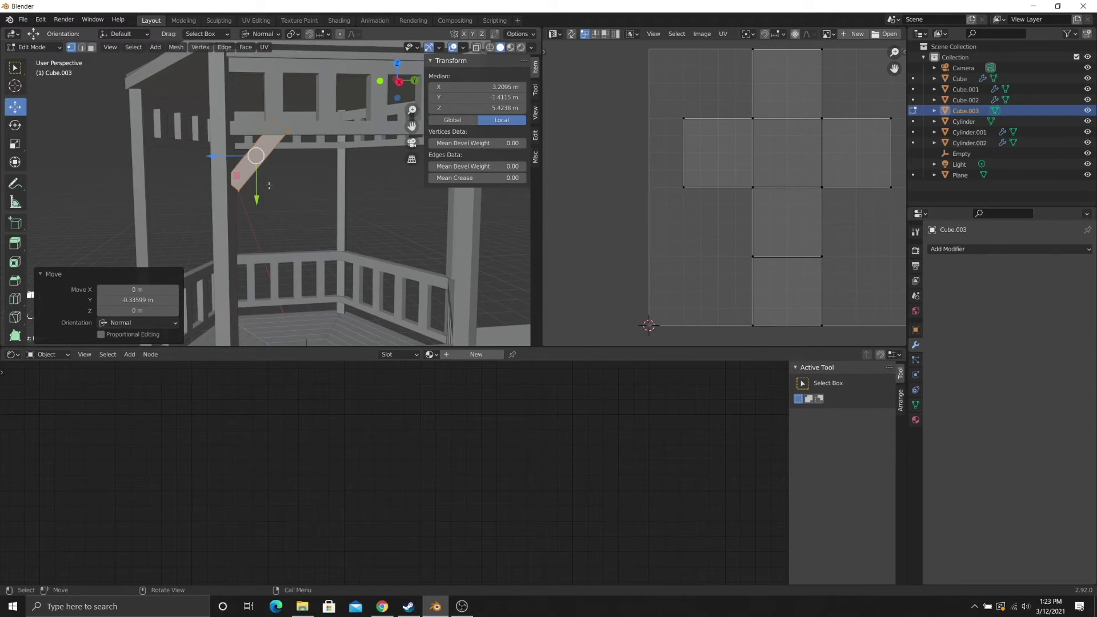
- Try a further rotation of the beam, return to Object Mode and delete the beam object
key(r)
click(268, 185)
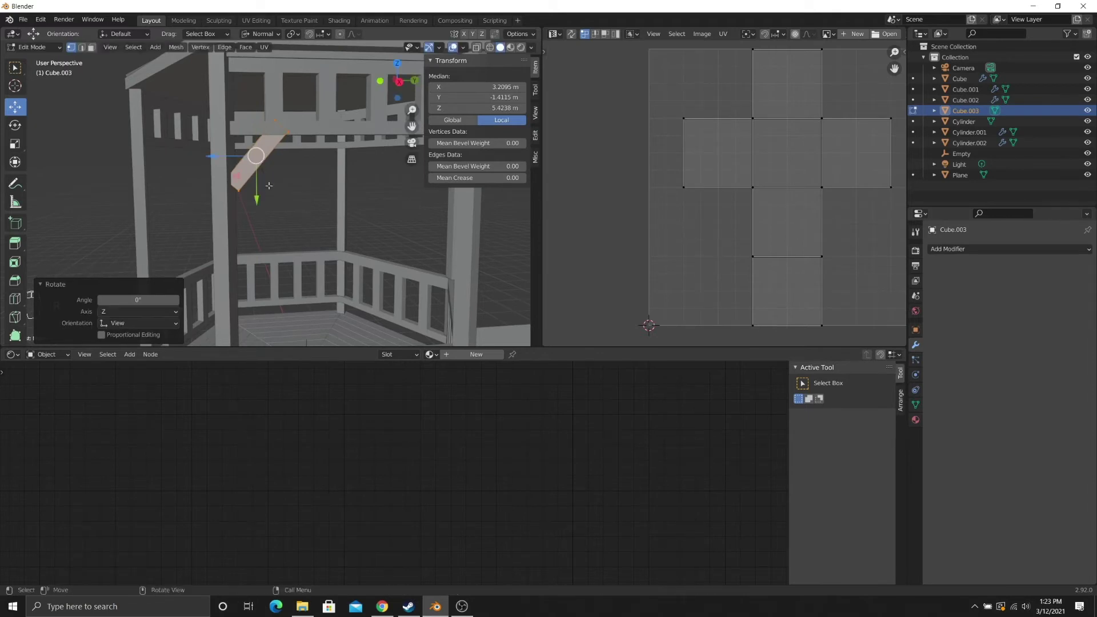
key(Tab)
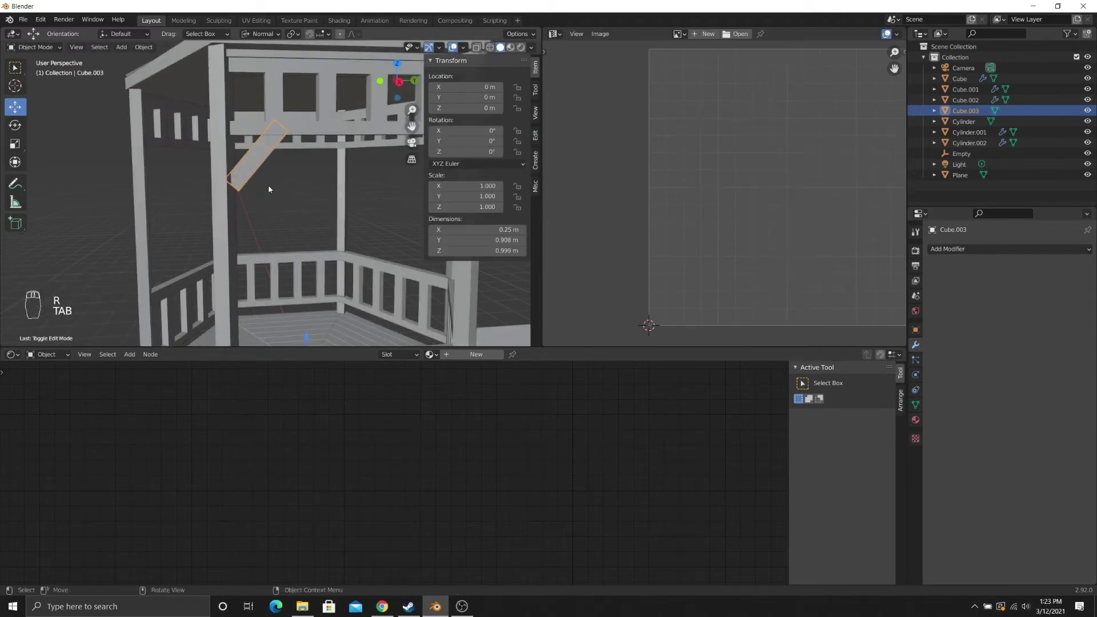
key(Delete)
middle_drag(297, 221, 277, 210)
scroll(259, 167, down, 3)
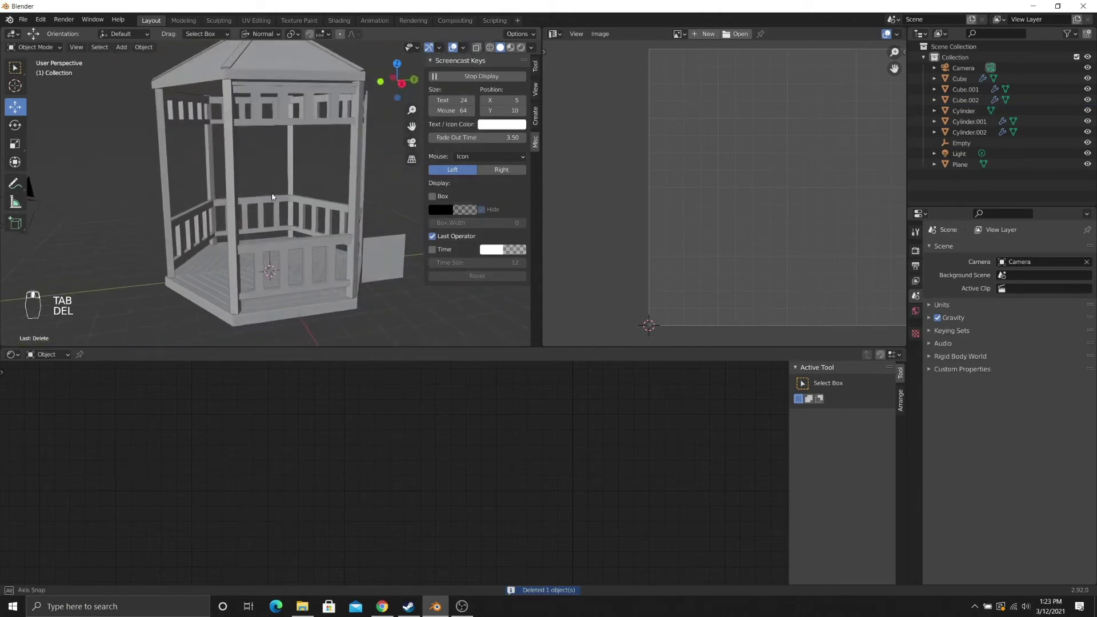
- Add a new cube and, in Object Mode, move it about 2.98 m along X and 5.13 m along Z
scroll(277, 209, up, 2)
key(shift+a)
mouse_move(276, 209)
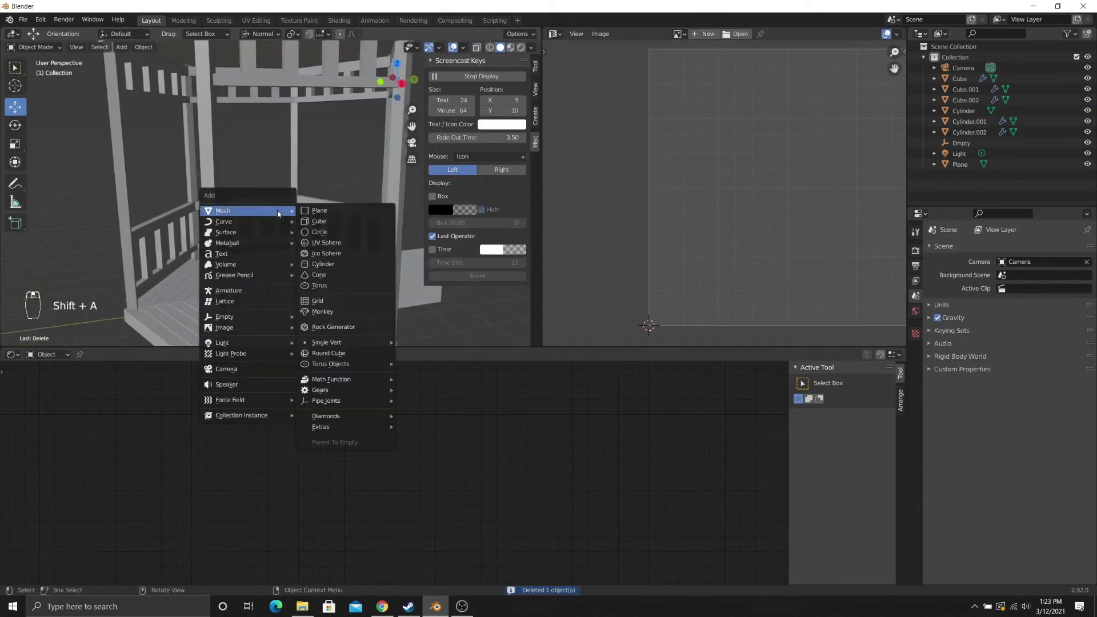
click(318, 221)
scroll(319, 222, down, 3)
middle_drag(319, 222, 280, 276)
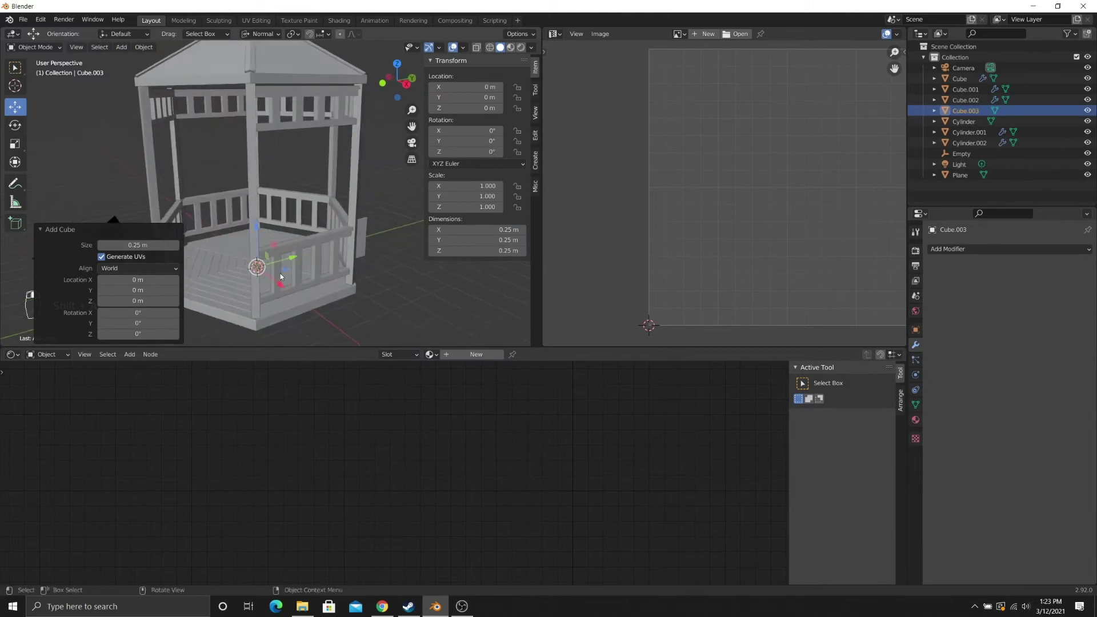
drag(281, 287, 307, 269)
key(g)
key(z)
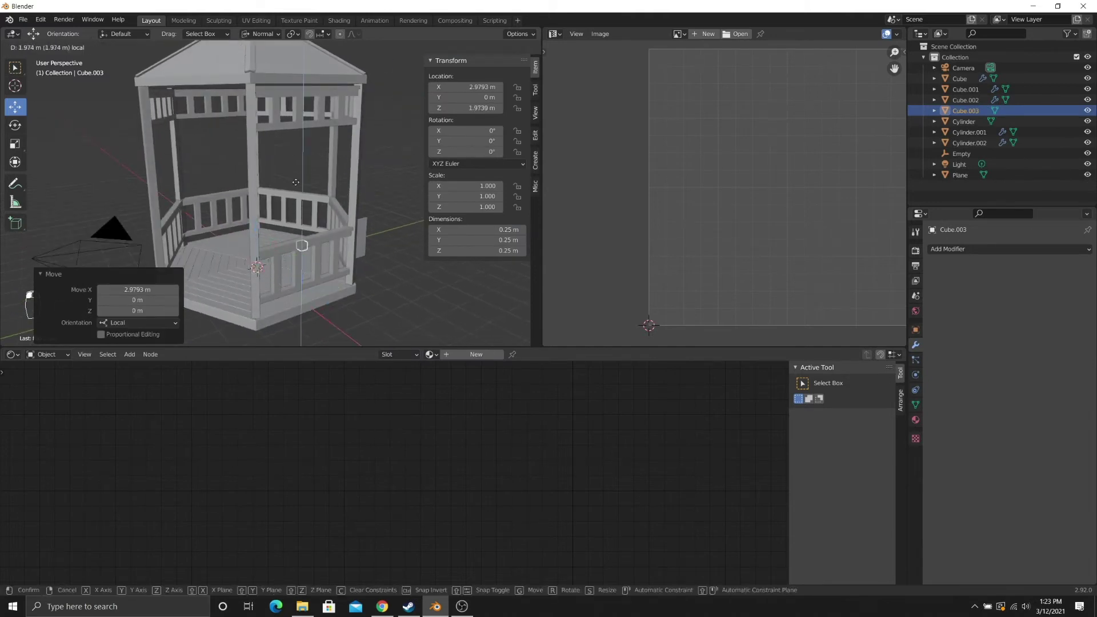
click(292, 109)
scroll(313, 198, up, 6)
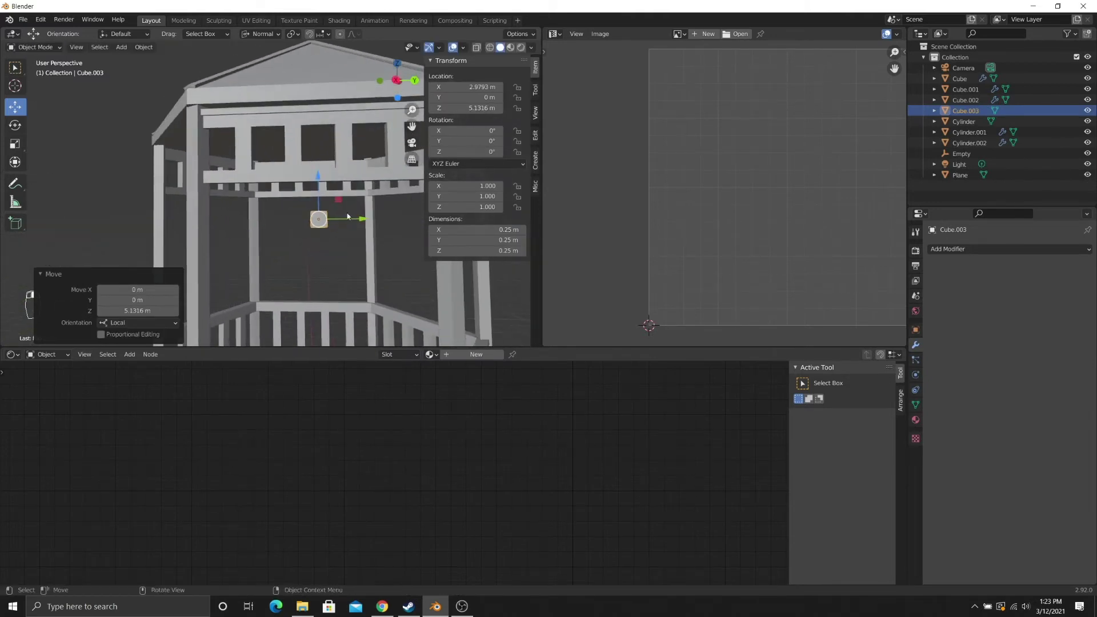
- Move the cube about -1.28 m along Y toward the post and scale it to about 6.13 along Y
drag(347, 218, 264, 219)
shift+middle_drag(264, 219, 305, 223)
scroll(306, 222, up, 1)
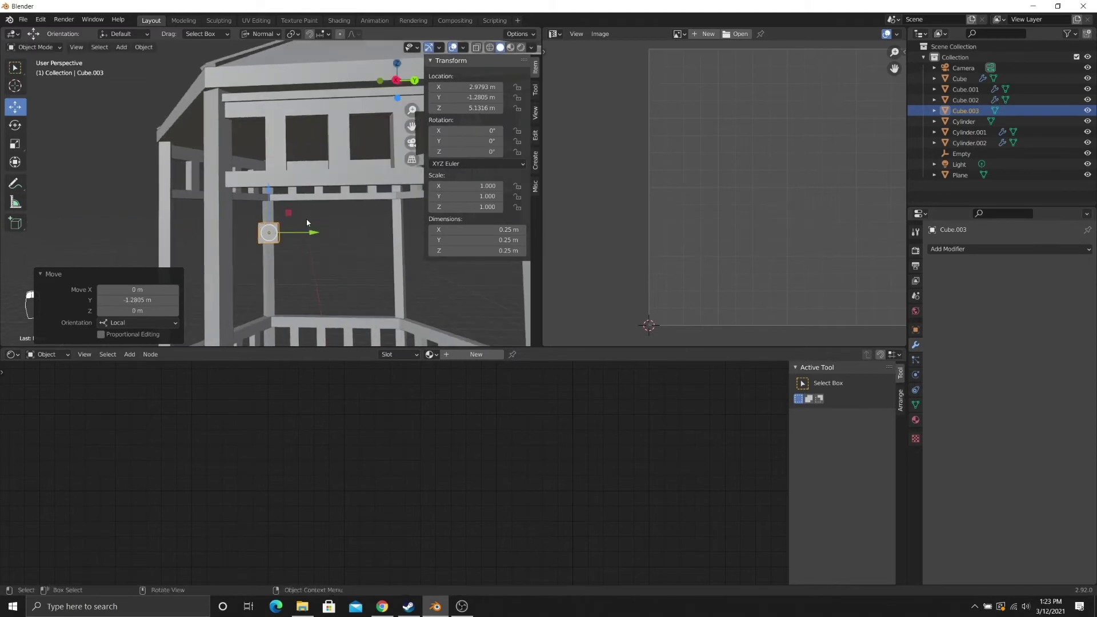
key(s)
key(y)
key(y)
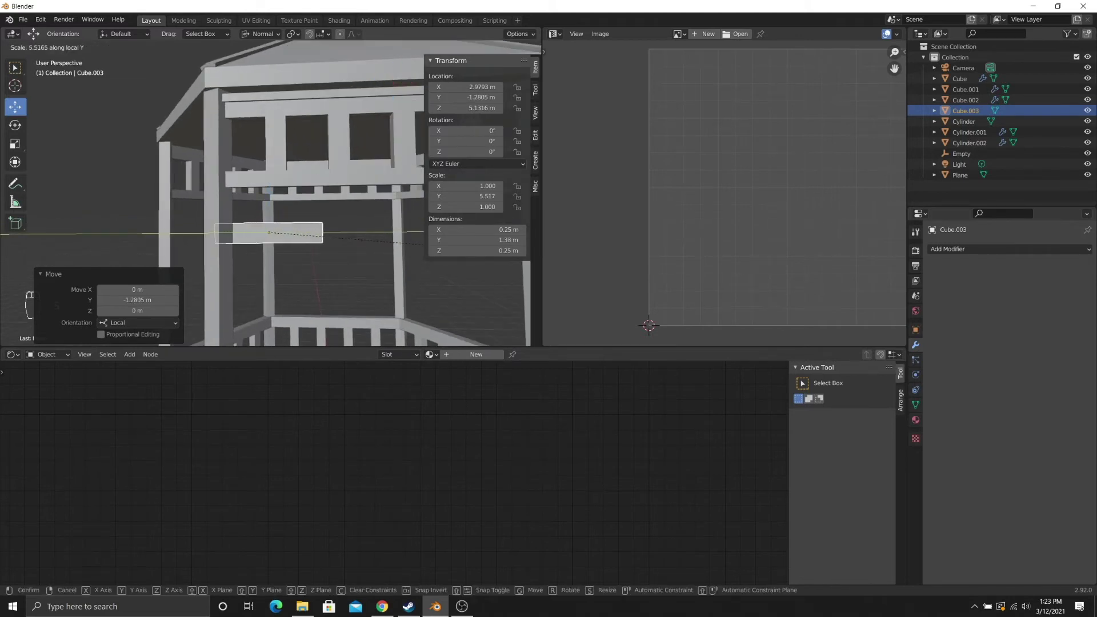
click(443, 247)
- Rotate the stretched cube 49° around its X axis to form a diagonal brace
click(15, 126)
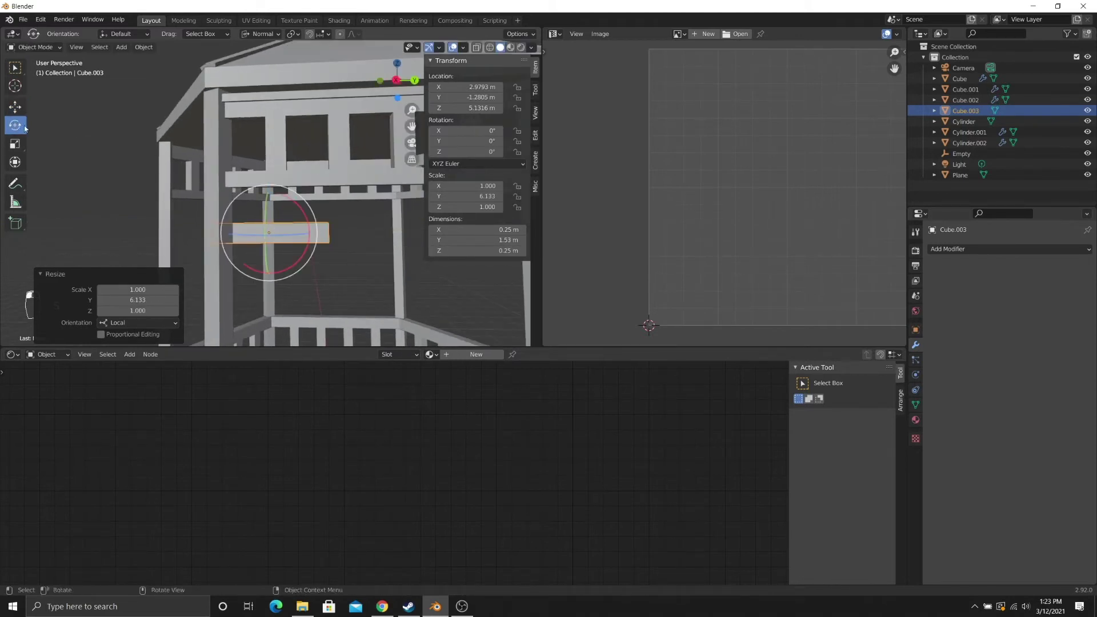
drag(270, 193, 285, 173)
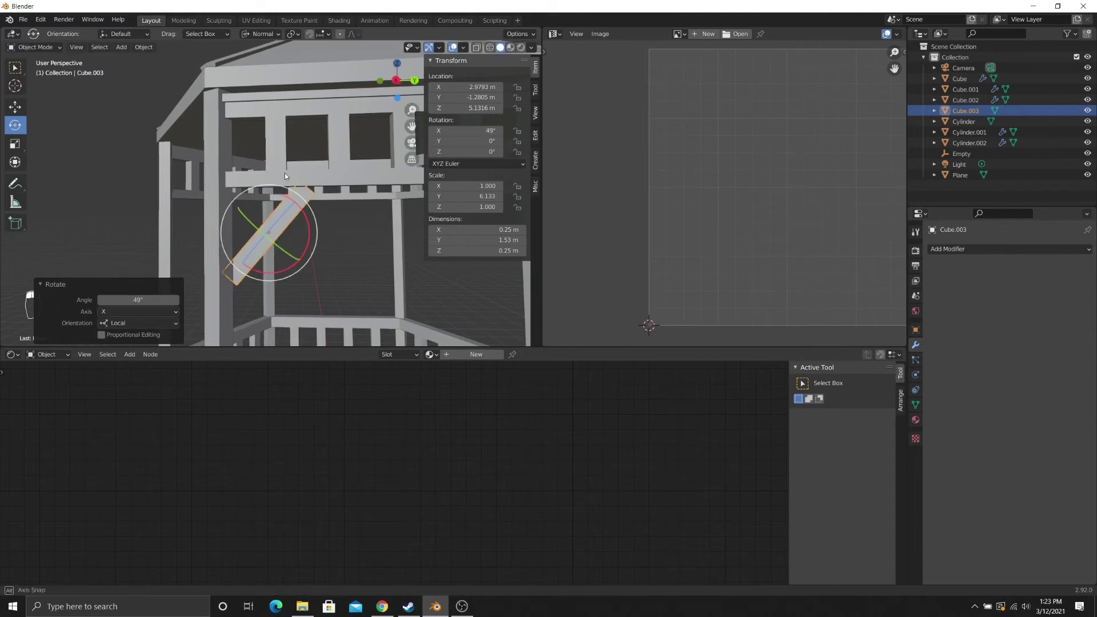
mouse_move(285, 172)
middle_down()
mouse_move(351, 180)
mouse_move(285, 184)
middle_up()
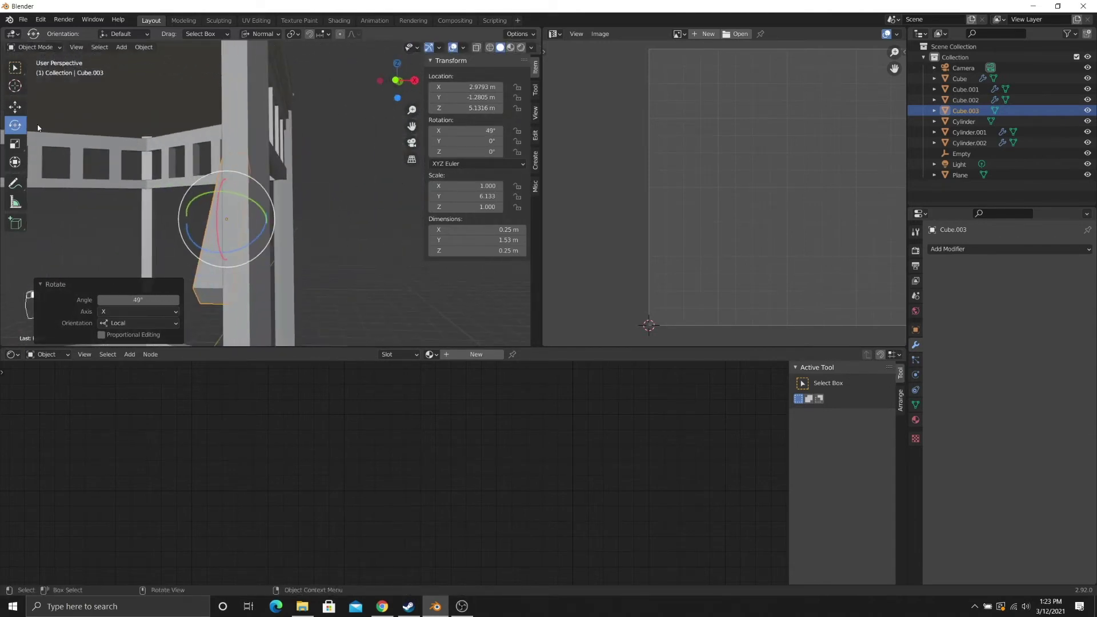
- Move the brace outward along X to about 3.24 m so that it lines up with the corner post
click(15, 106)
drag(260, 219, 303, 222)
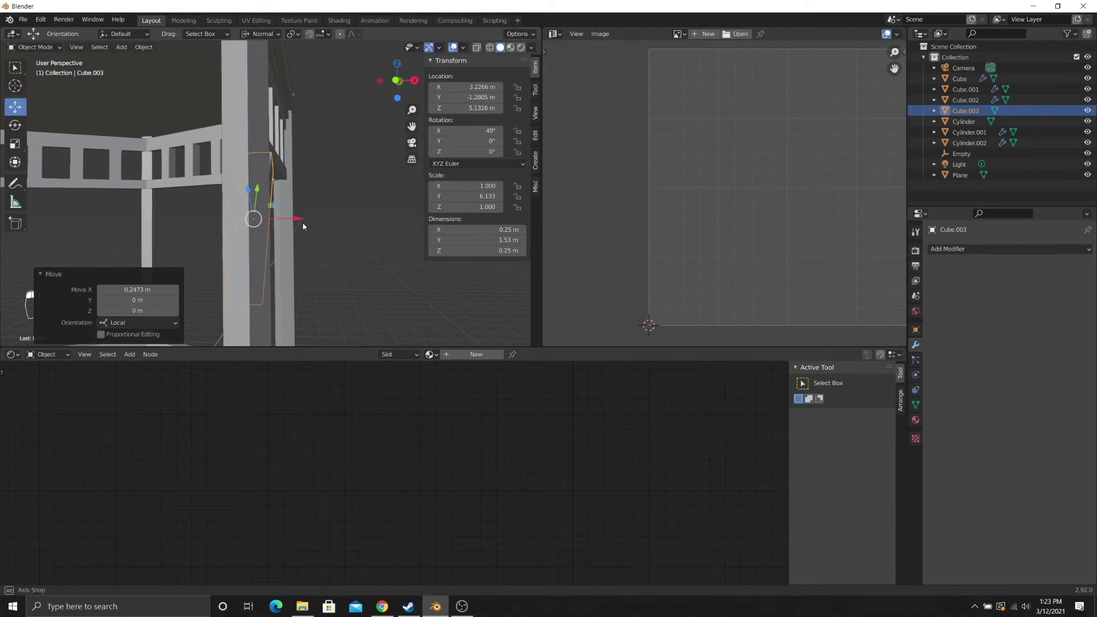
mouse_move(302, 221)
middle_down()
mouse_move(408, 221)
mouse_move(324, 207)
mouse_move(298, 216)
middle_up()
drag(297, 216, 304, 213)
middle_drag(305, 214, 192, 209)
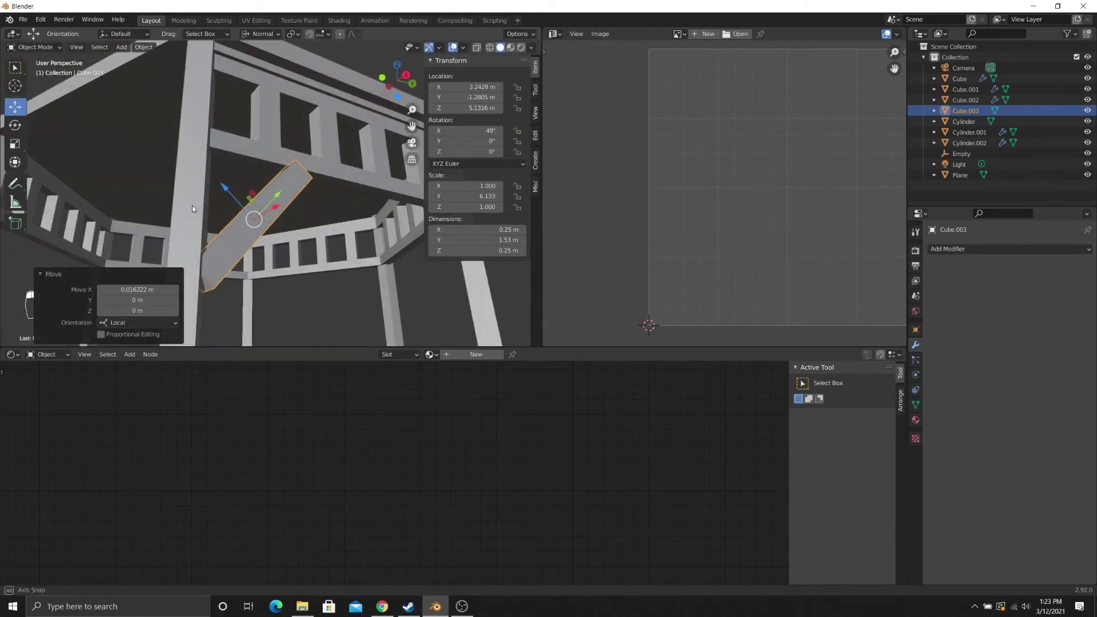
- Set the transform orientation to Local and thin the brace to a scale of about 0.586 along X
click(262, 36)
click(238, 78)
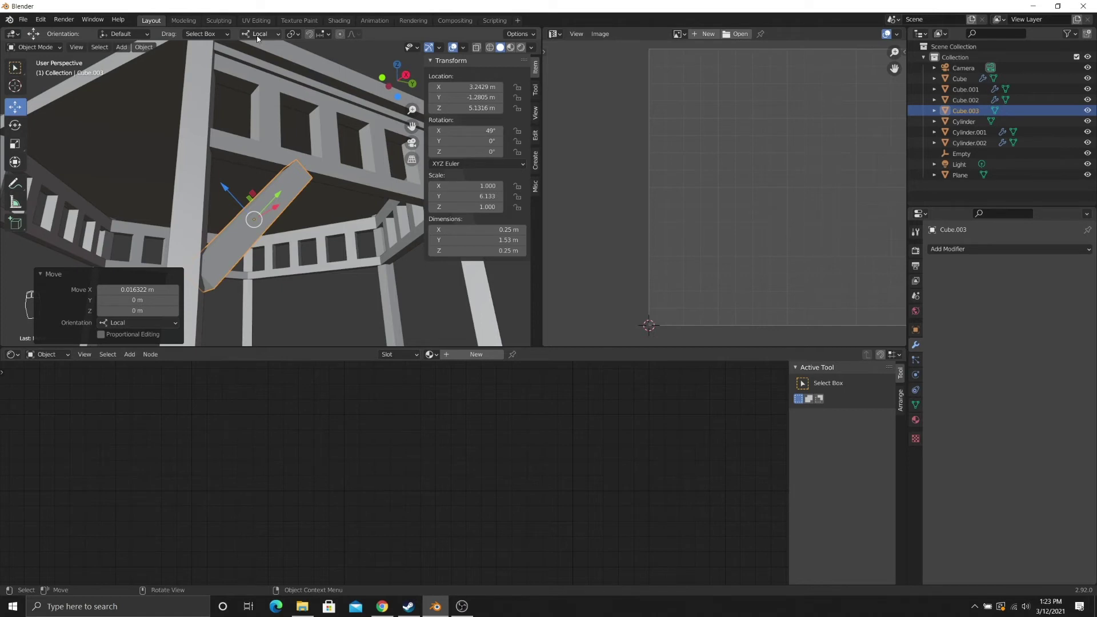
middle_drag(268, 170, 318, 225)
scroll(273, 229, down, 4)
scroll(266, 237, up, 4)
key(Tab)
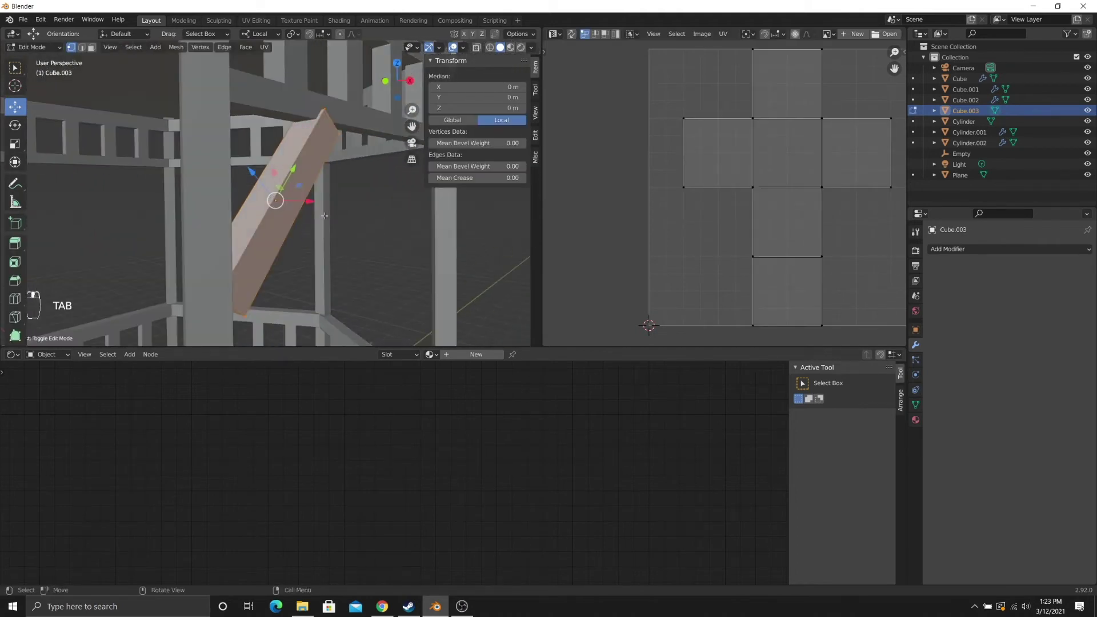
key(Tab)
click(15, 144)
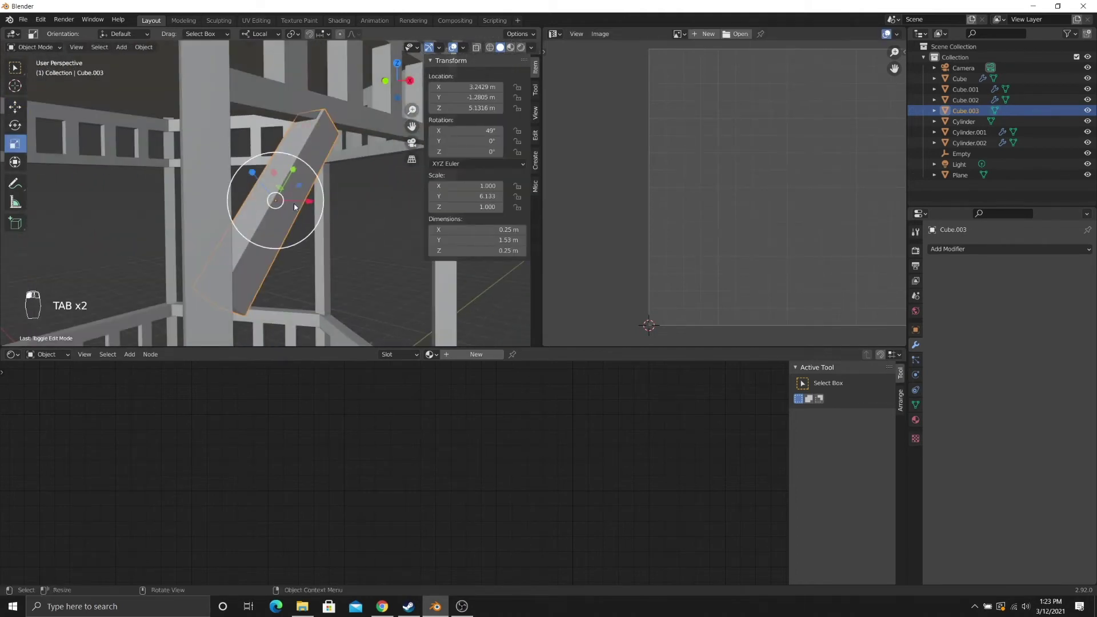
drag(309, 204, 286, 204)
middle_drag(286, 204, 317, 174)
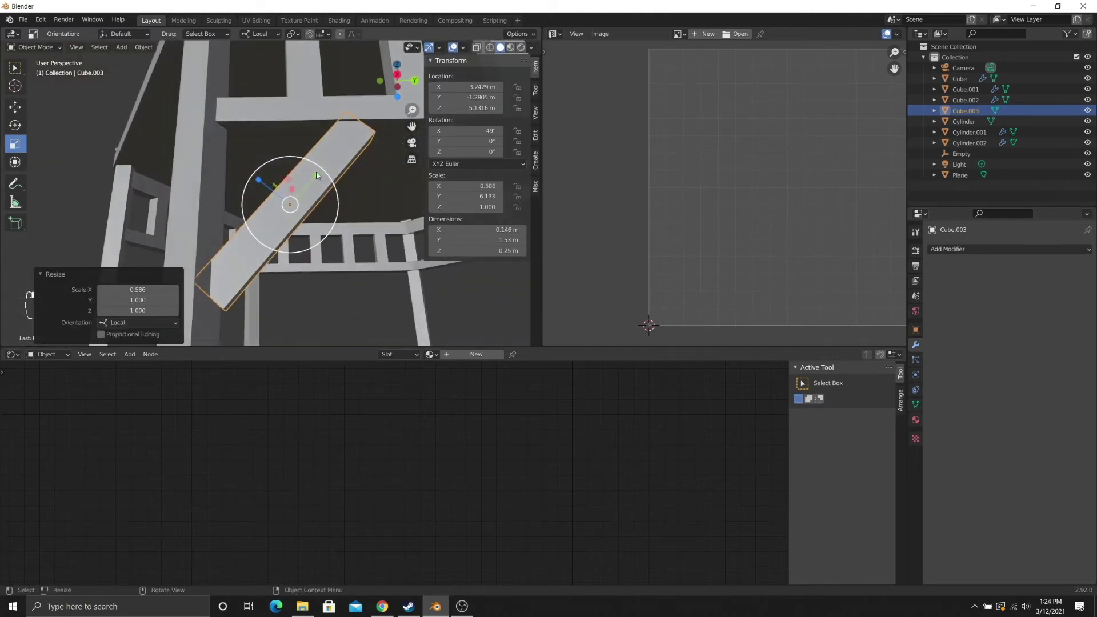
- Lengthen the diagonal brace to a scale of about 7.143 along its local Y axis
drag(318, 174, 322, 166)
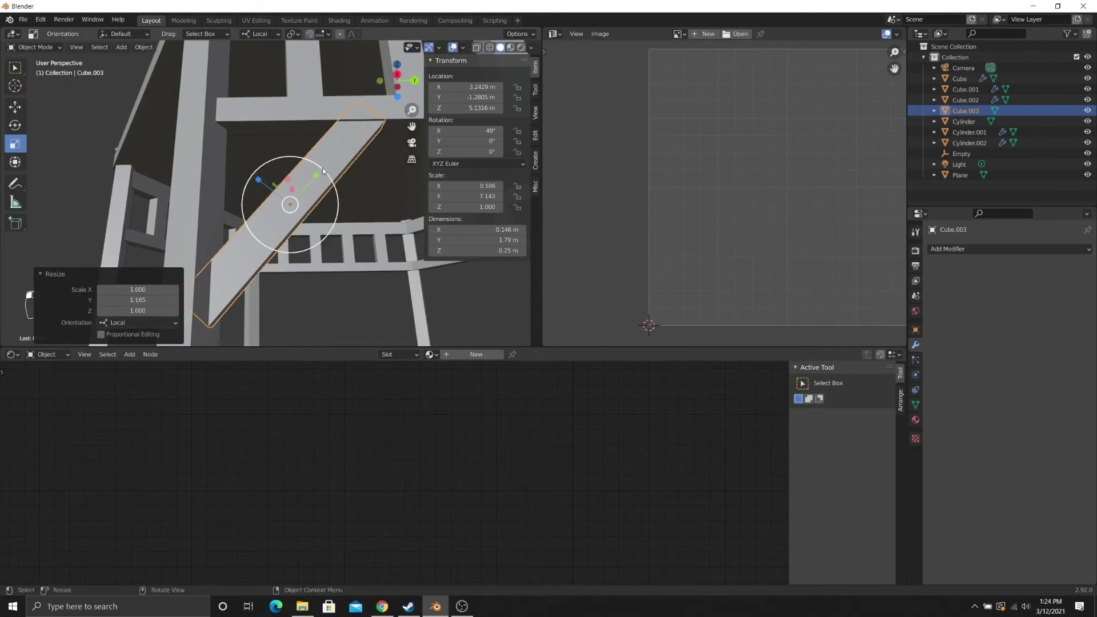
middle_drag(323, 167, 291, 201)
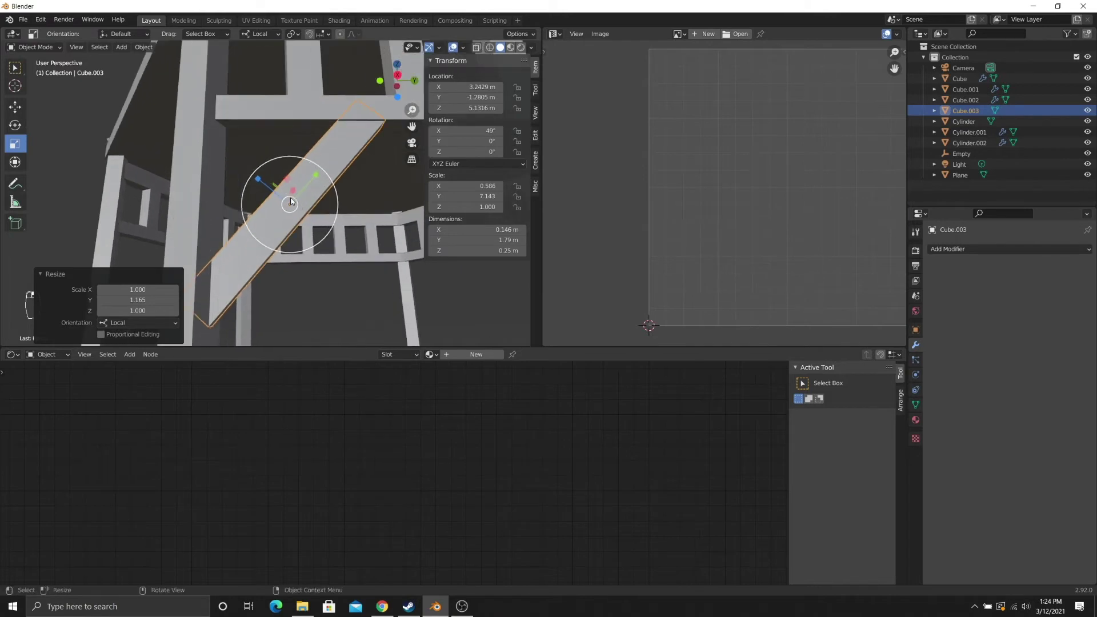
scroll(334, 278, down, 5)
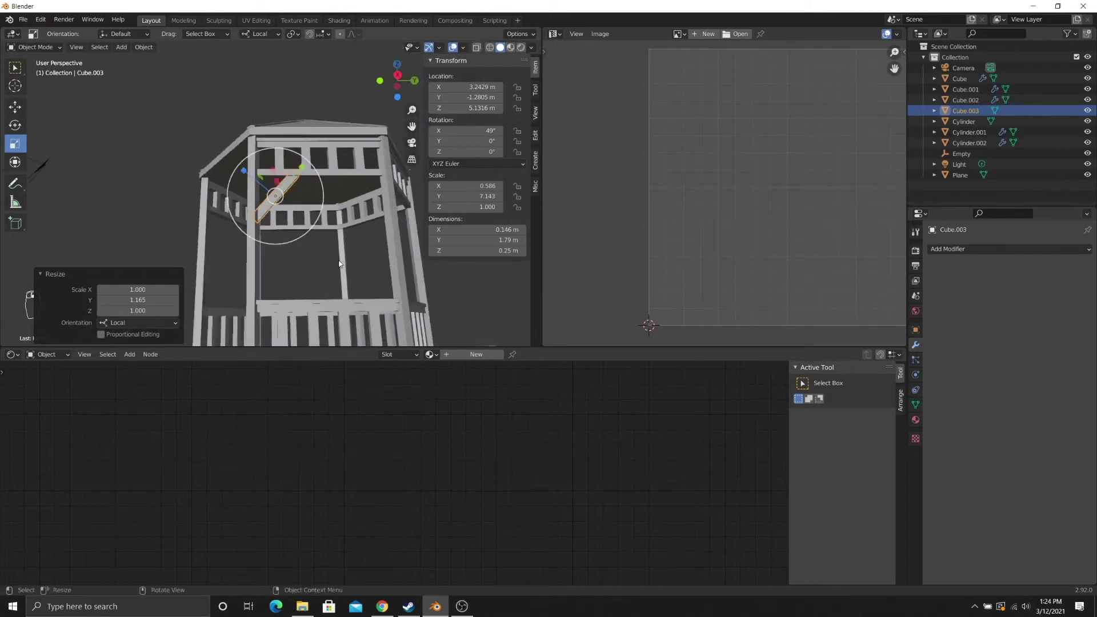
- Switch the viewport to rendered shading and examine the shape of the corner braces in the reference image
key(z)
click(320, 175)
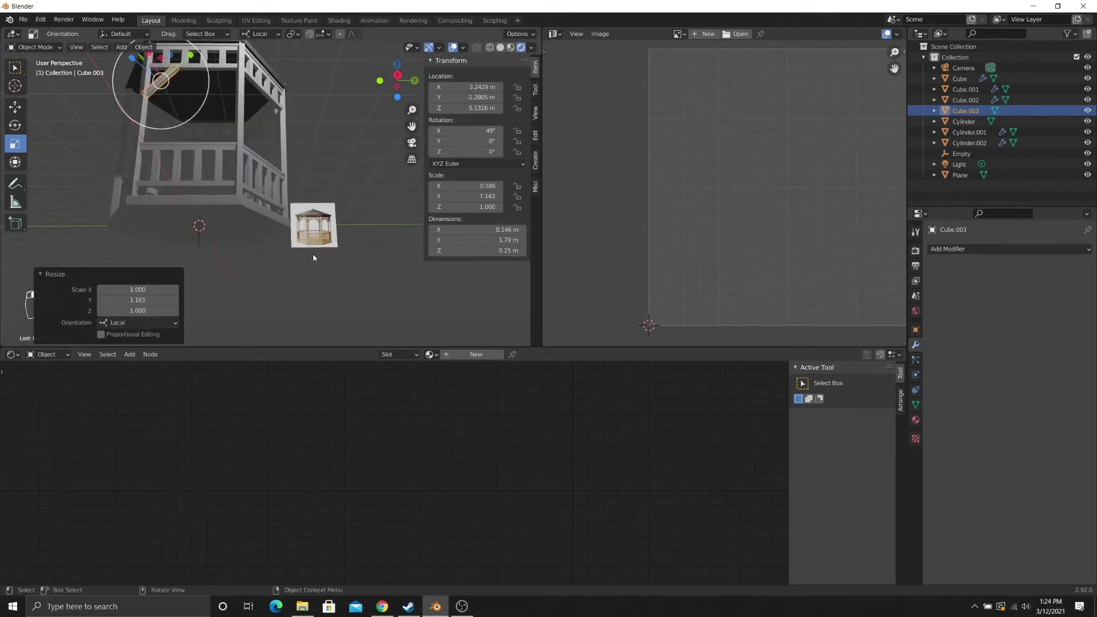
scroll(331, 195, up, 5)
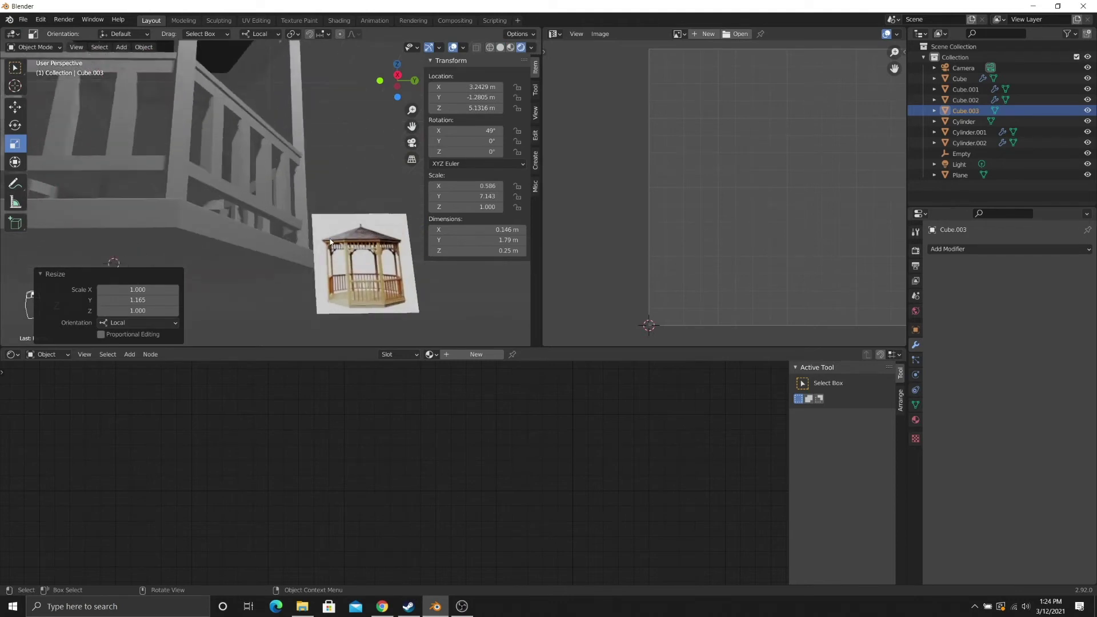
middle_drag(330, 198, 375, 239)
scroll(297, 203, up, 4)
scroll(247, 193, up, 2)
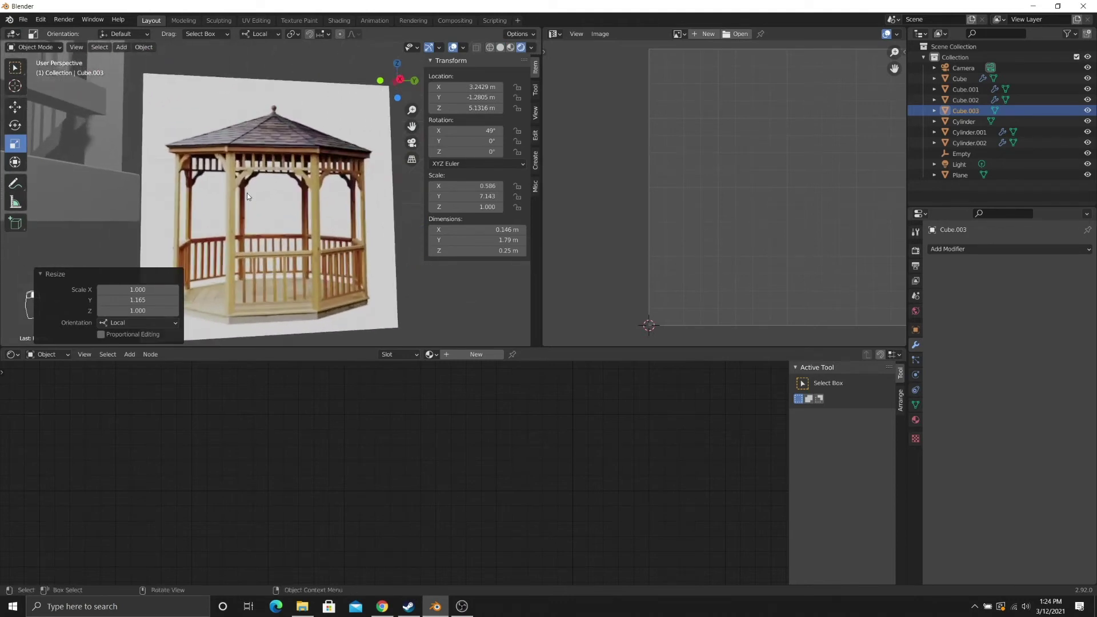
scroll(197, 123, up, 8)
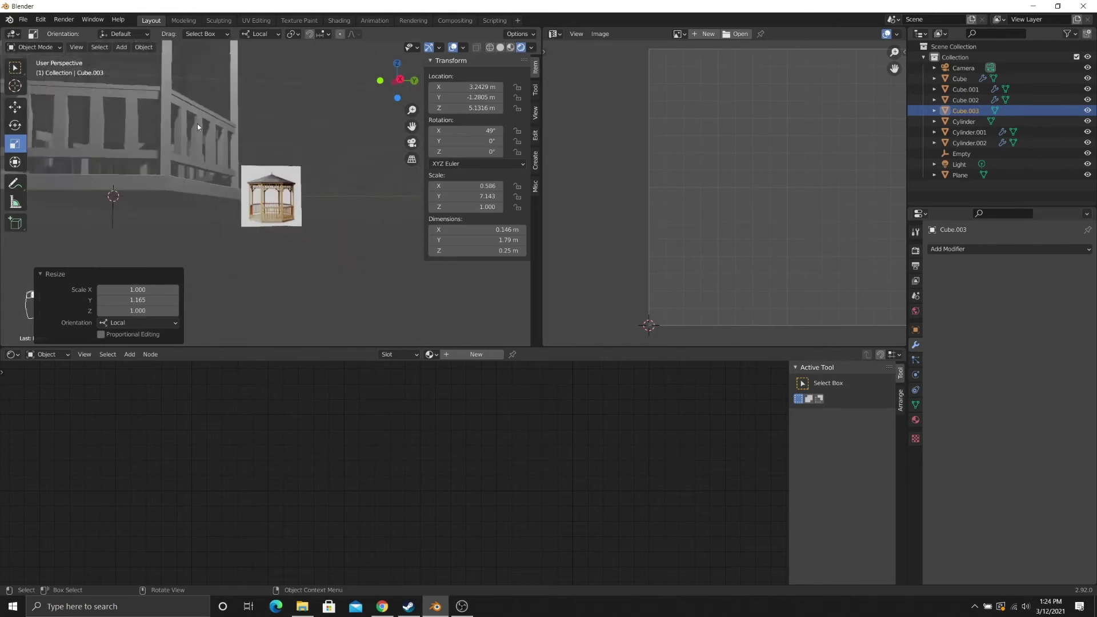
scroll(276, 198, down, 6)
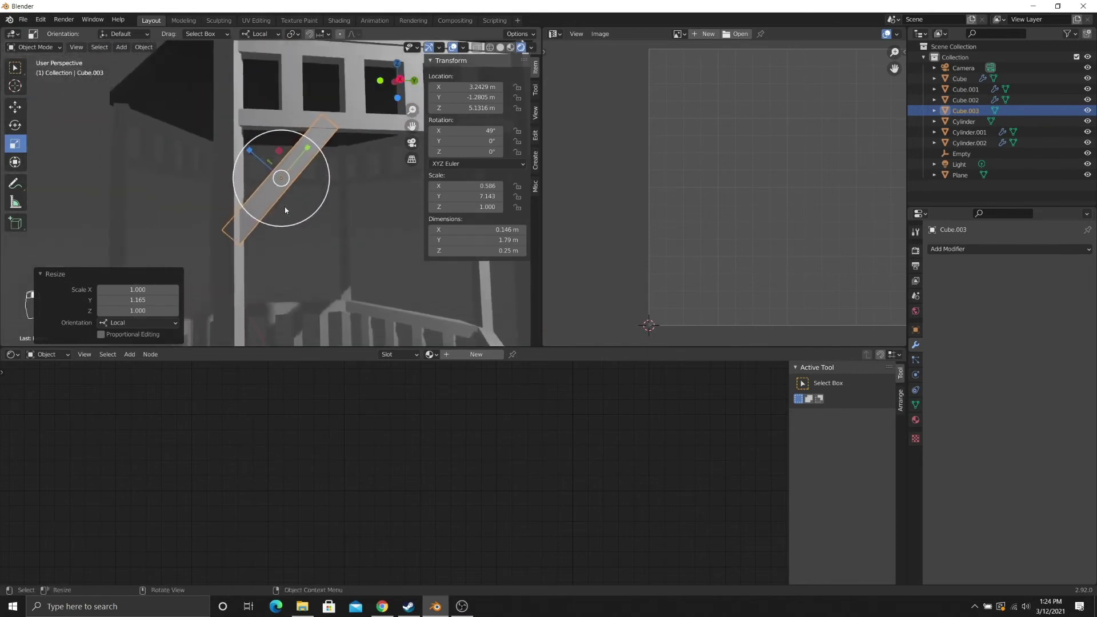
- Enter Edit Mode on the diagonal brace and add one centred loop cut across its middle
key(Tab)
scroll(268, 210, up, 1)
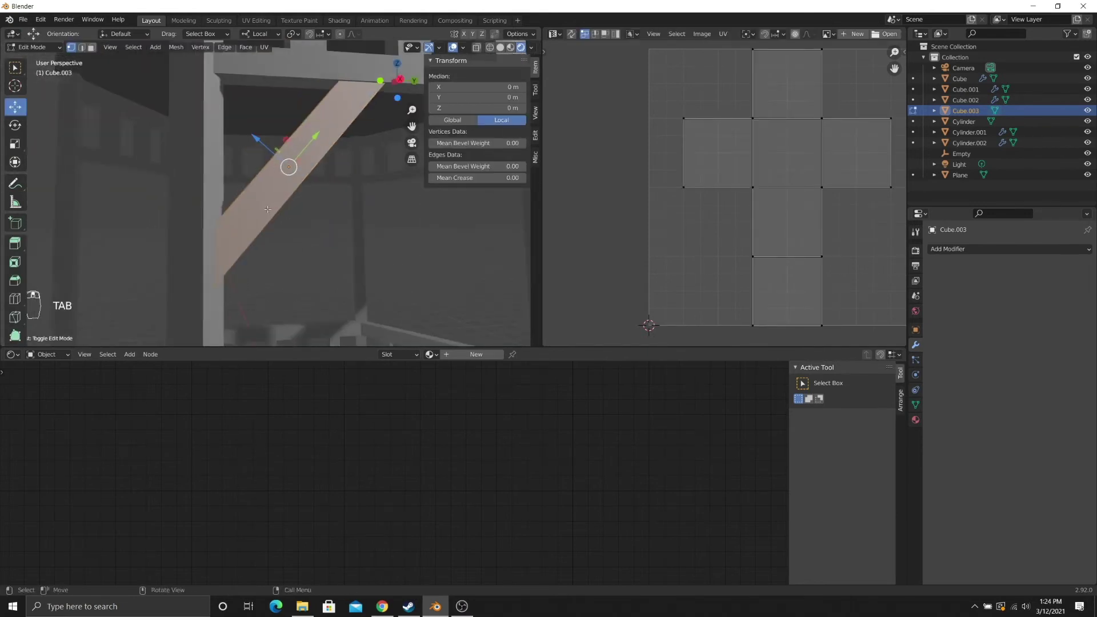
key(ctrl+r)
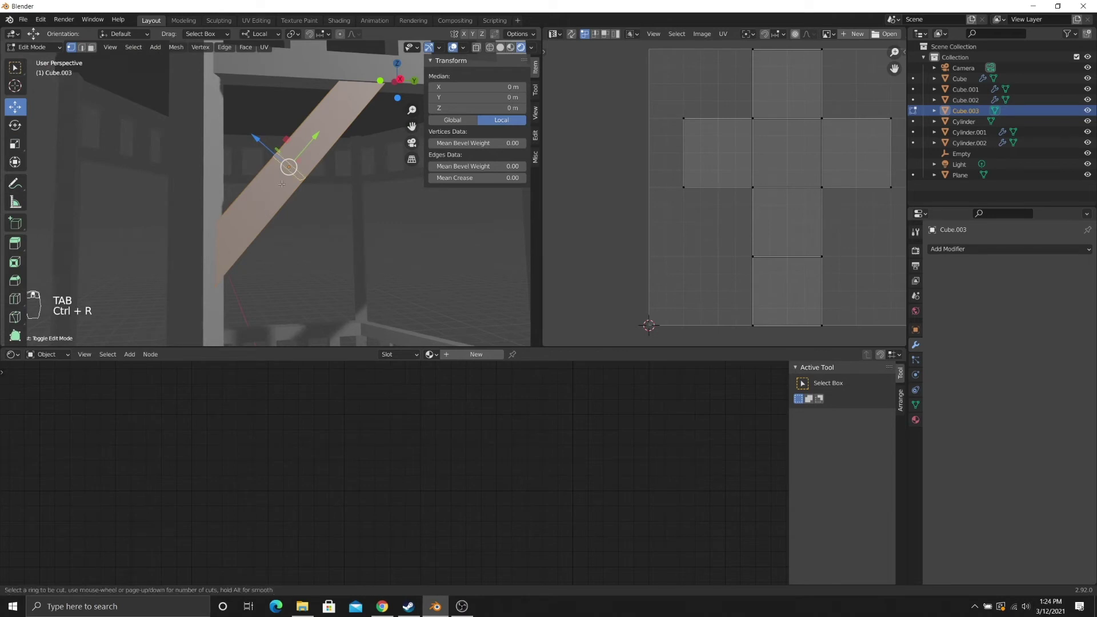
click(281, 184)
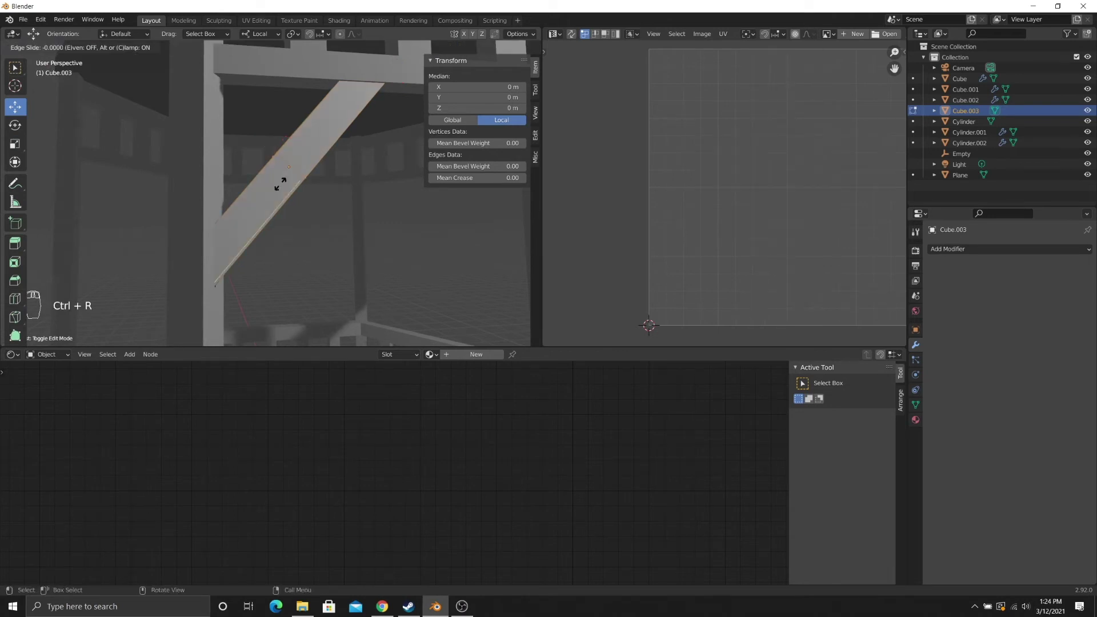
right_click(280, 180)
- Try moving the middle edge of the brace's underside about 0.151 m inward along local Z
middle_drag(294, 204, 283, 164)
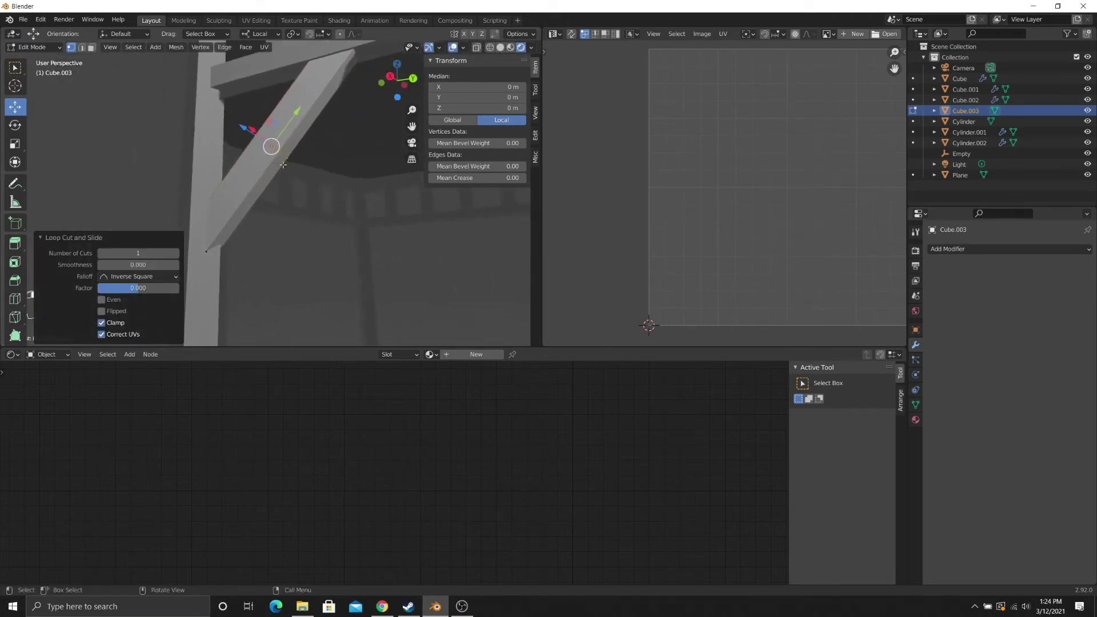
key(2)
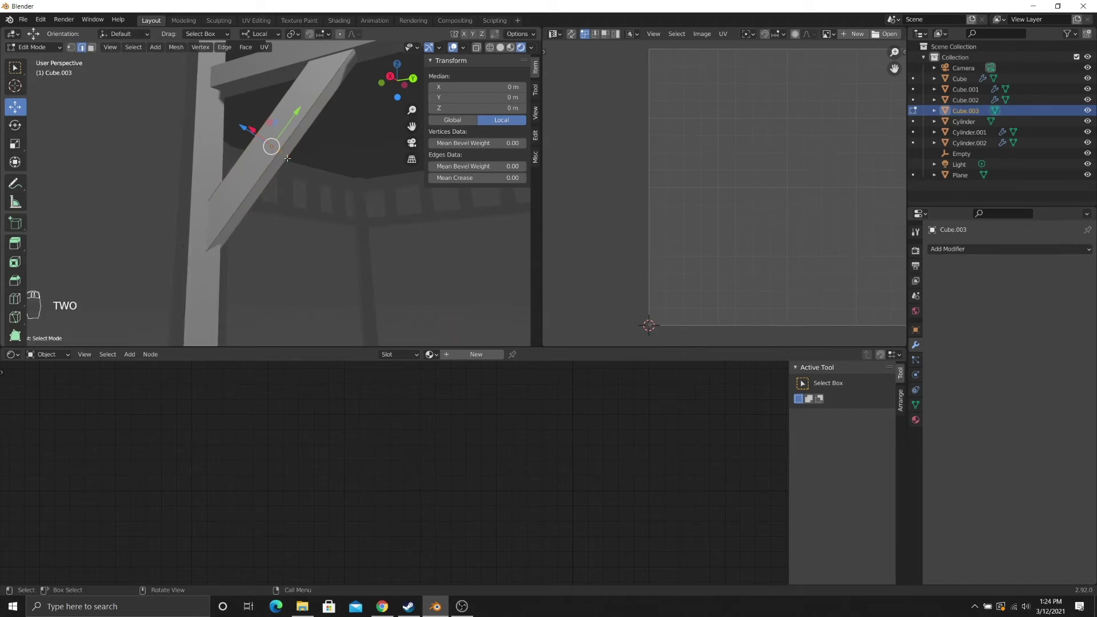
click(282, 153)
middle_drag(296, 167, 319, 185)
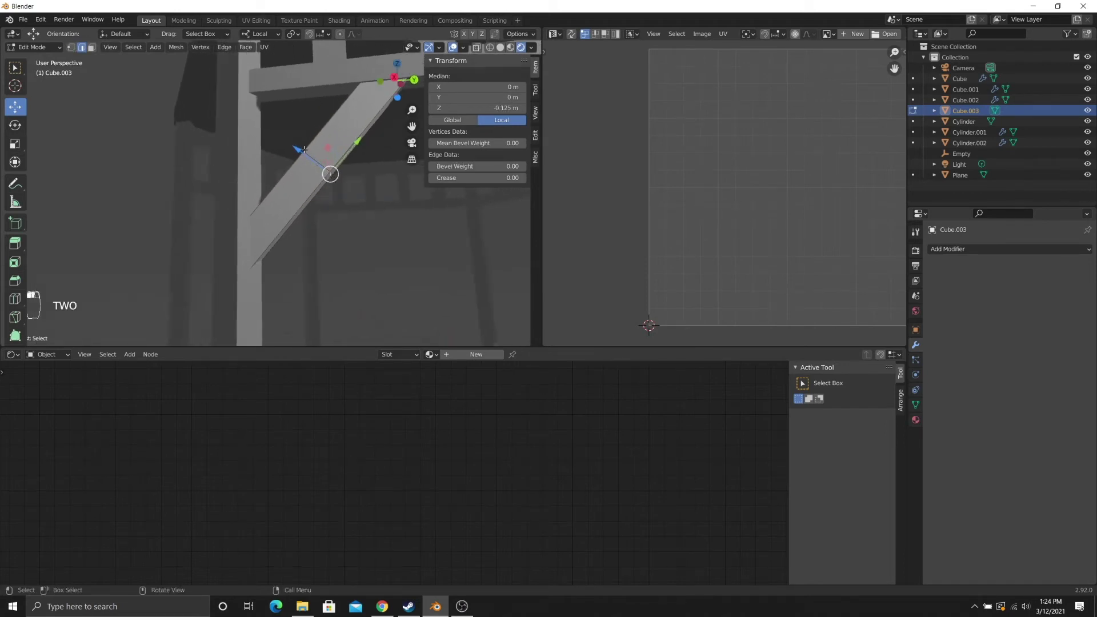
drag(301, 151, 283, 144)
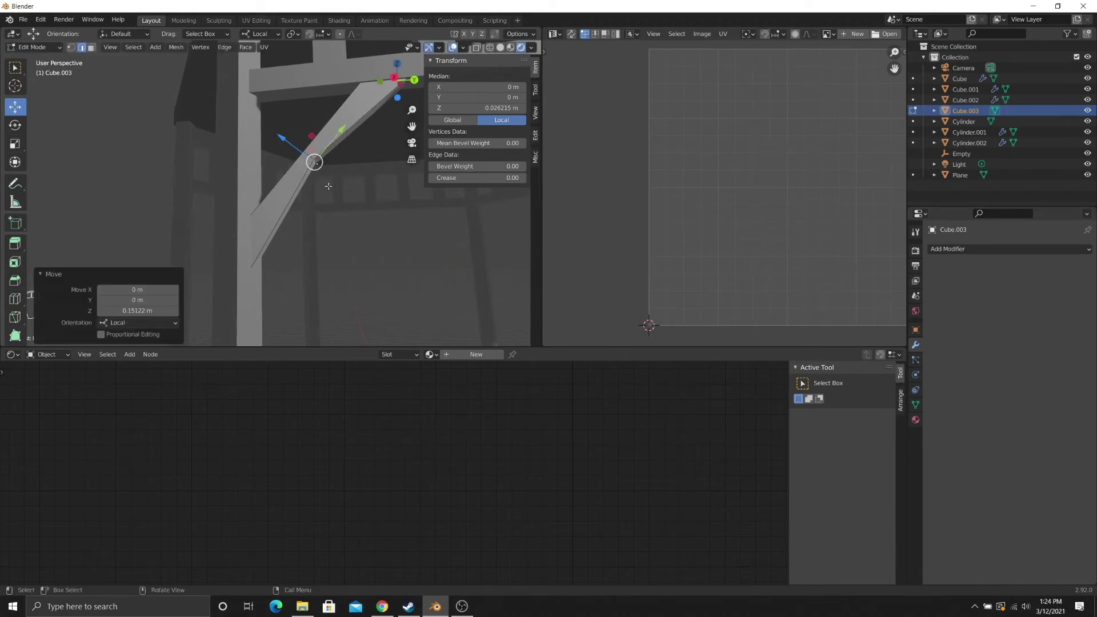
- Try bevelling the brace's middle edge loop about 0.086 m wide with 14 segments
alt+click(307, 152)
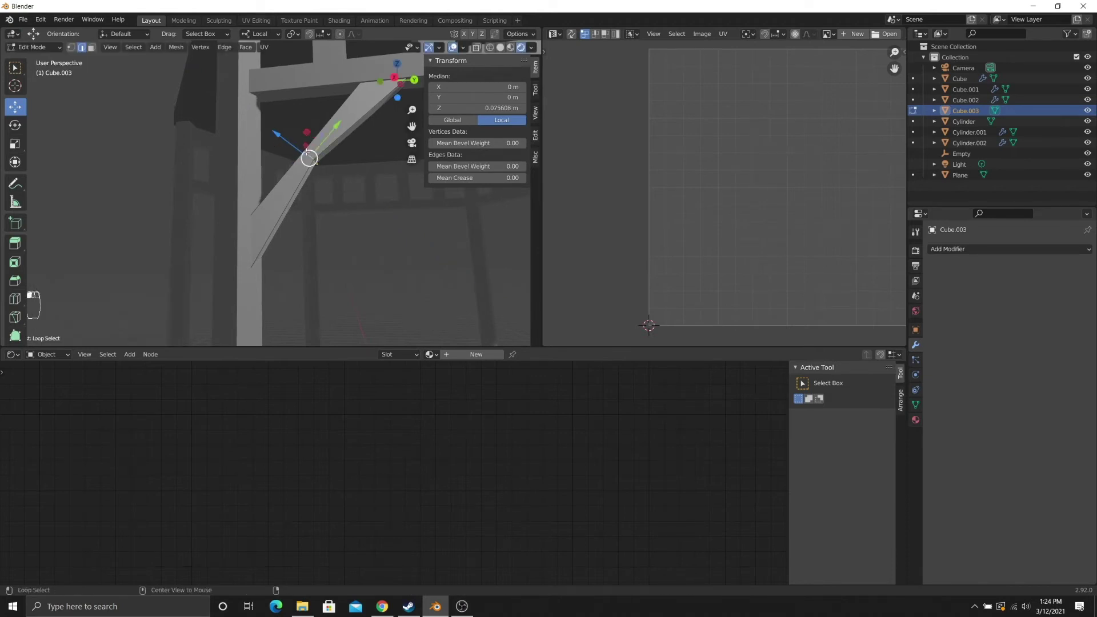
click(301, 158)
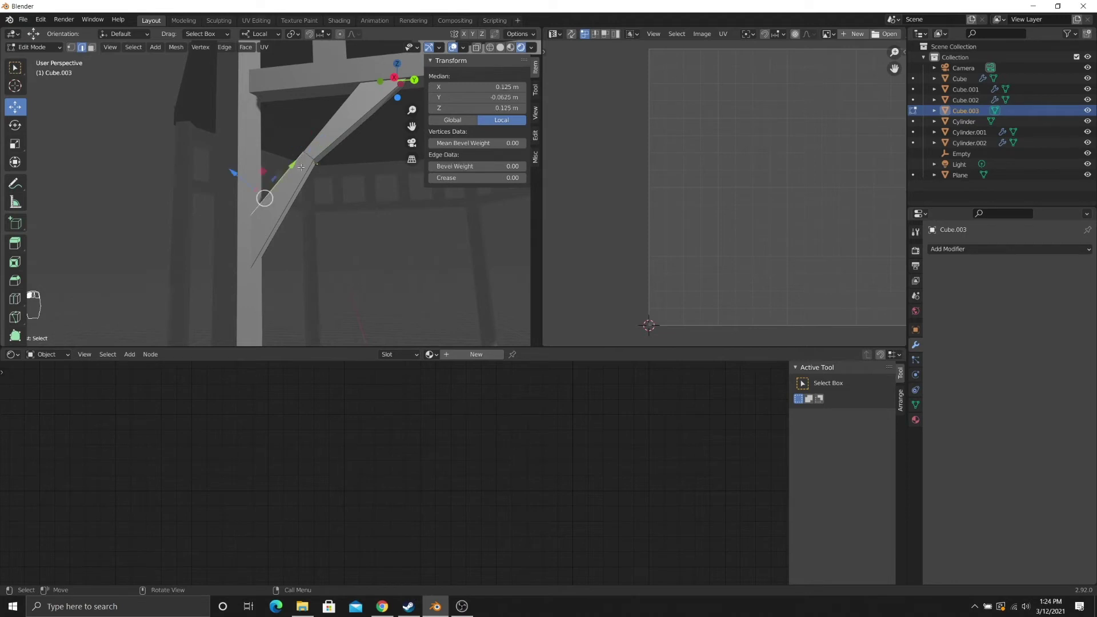
scroll(309, 153, up, 2)
shift+middle_drag(322, 145, 314, 204)
alt+click(329, 158)
key(ctrl+r)
key(Escape)
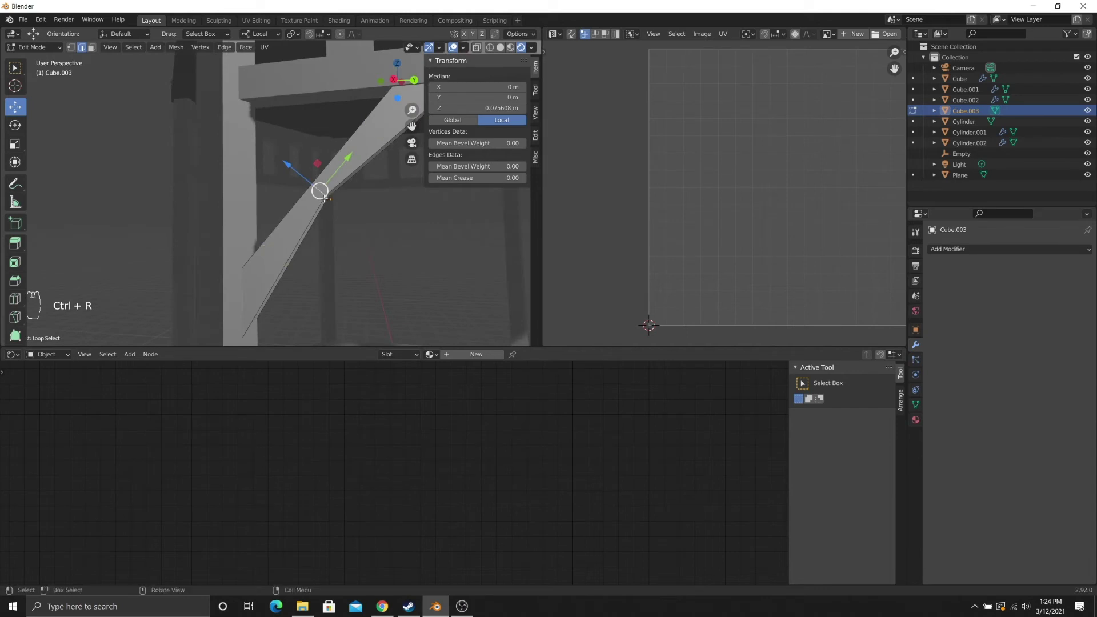
key(ctrl+b)
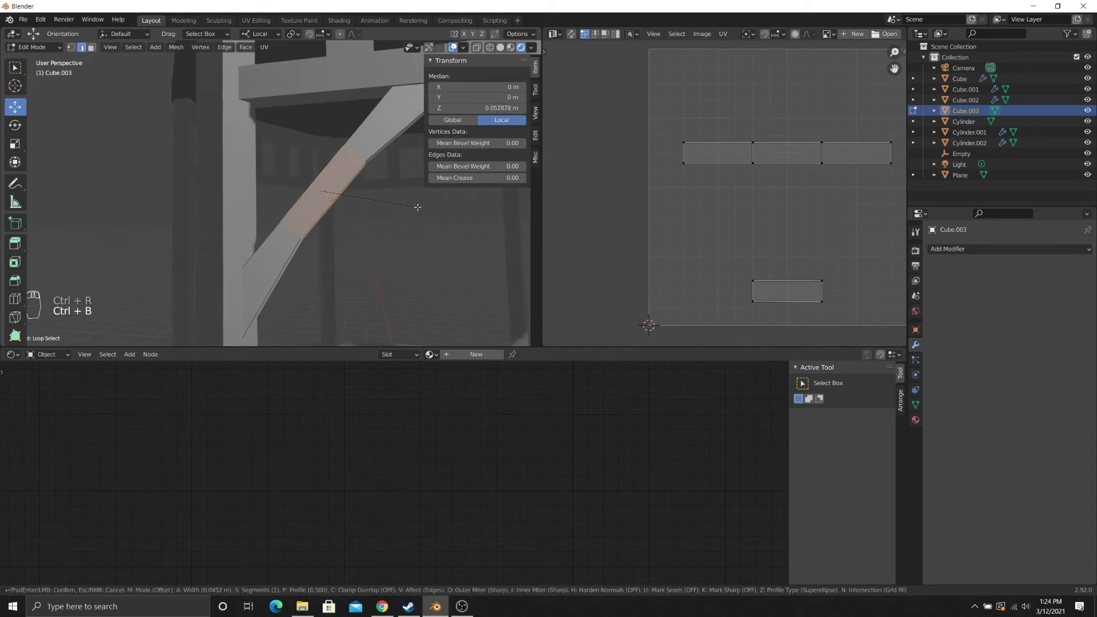
click(446, 197)
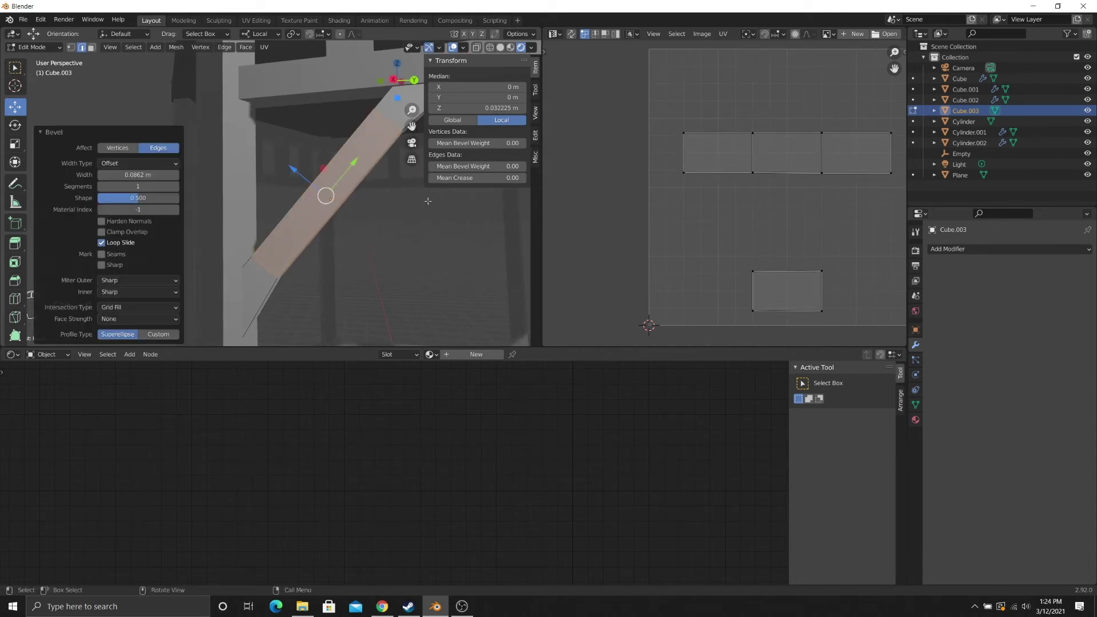
scroll(345, 206, down, 2)
mouse_move(343, 207)
middle_down()
mouse_move(345, 196)
mouse_move(314, 193)
mouse_move(332, 206)
middle_up()
drag(153, 184, 223, 184)
middle_drag(283, 178, 307, 199)
- Undo the bevel and the underside edge move, back to the straight brace with its middle loop cut
key(ctrl+z)
key(ctrl+z)
key(ctrl+z)
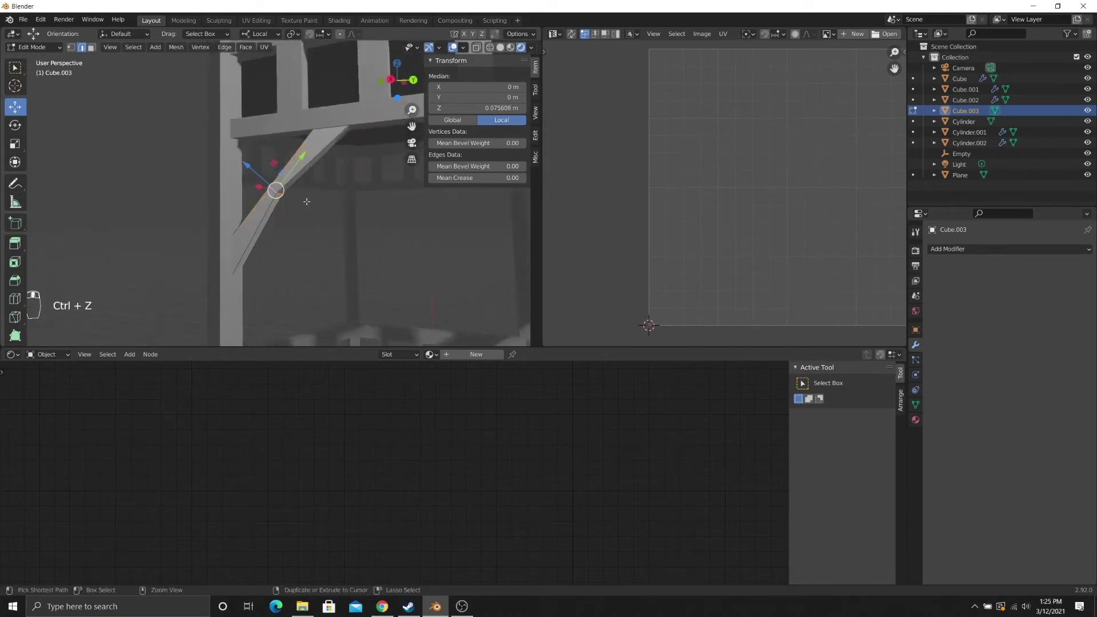
key(ctrl+z)
key(ctrl+z)
key(ctrl+z)
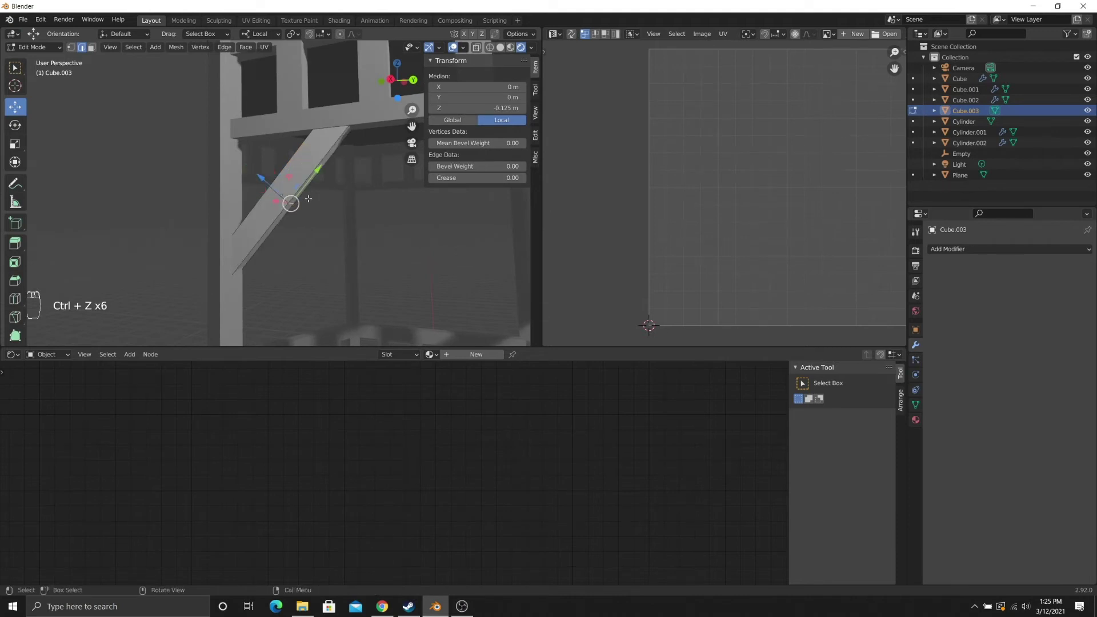
- Add one centred loop cut to the lower half of the brace and another to the upper half
mouse_move(308, 199)
middle_down()
mouse_move(336, 200)
mouse_move(321, 211)
middle_up()
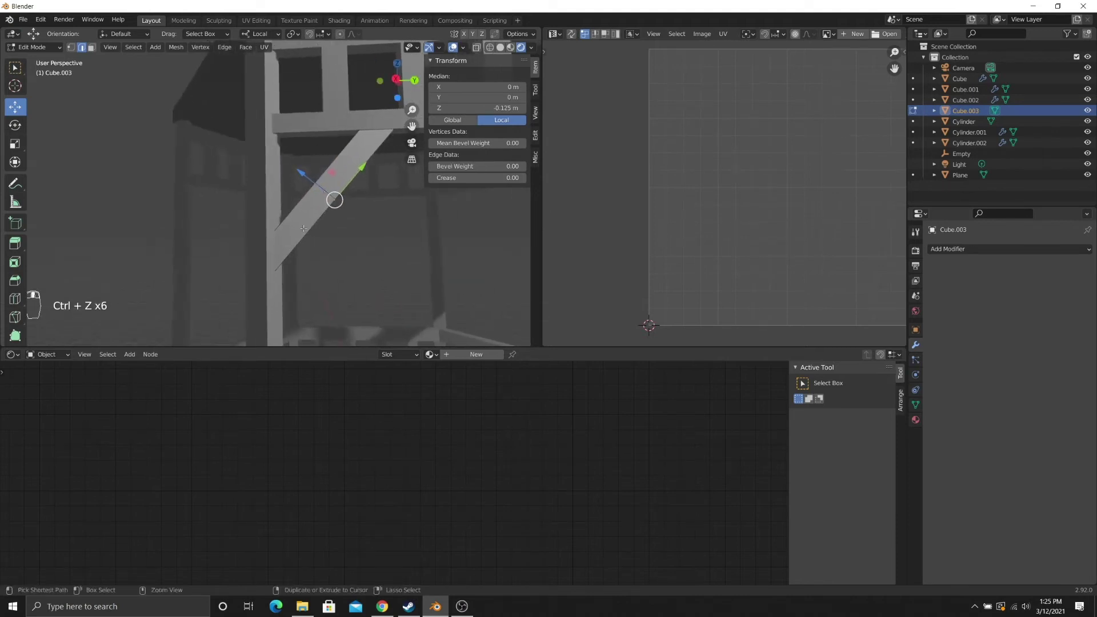
key(ctrl+r)
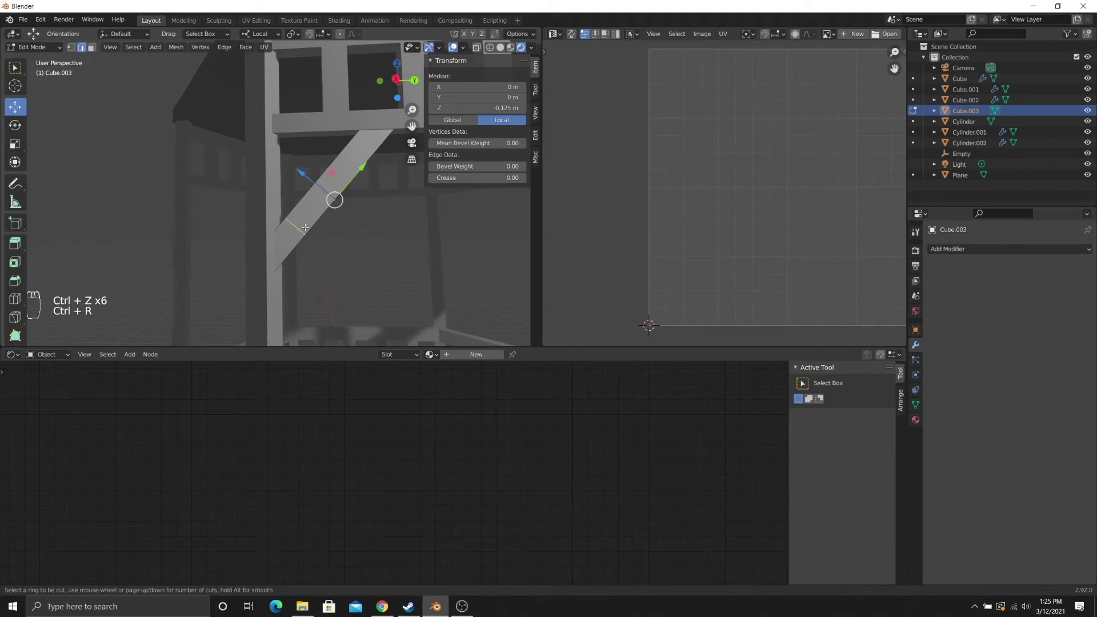
click(305, 228)
right_click(303, 225)
key(ctrl+r)
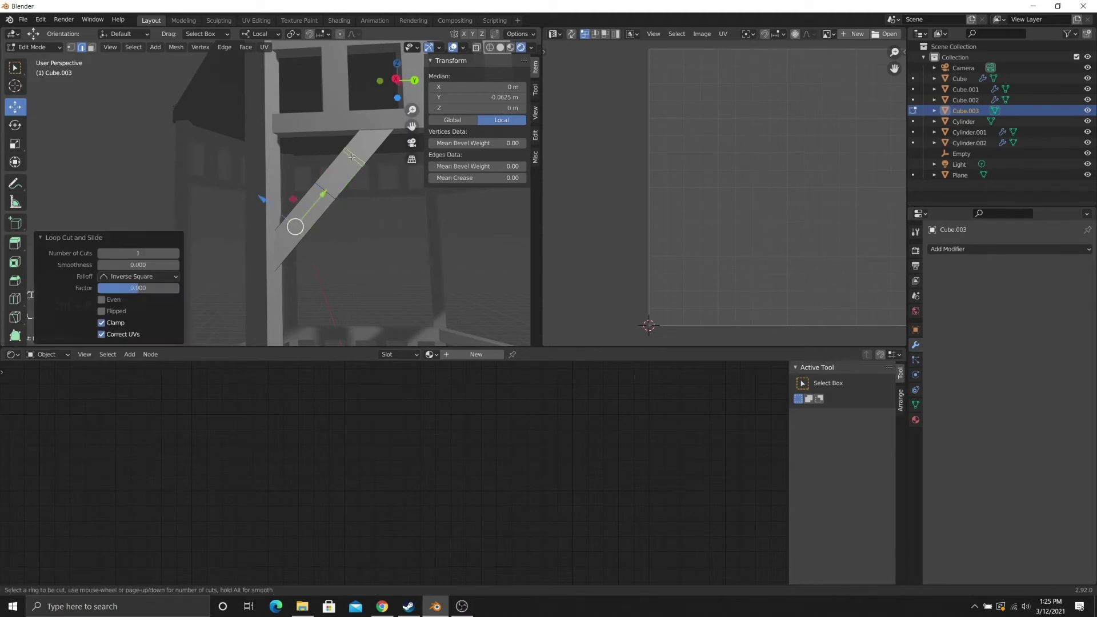
click(350, 153)
right_click(350, 153)
- Move the middle edge of the brace's underside about 0.107 m inward along local Z
middle_drag(350, 152, 371, 189)
scroll(292, 190, up, 1)
click(271, 158)
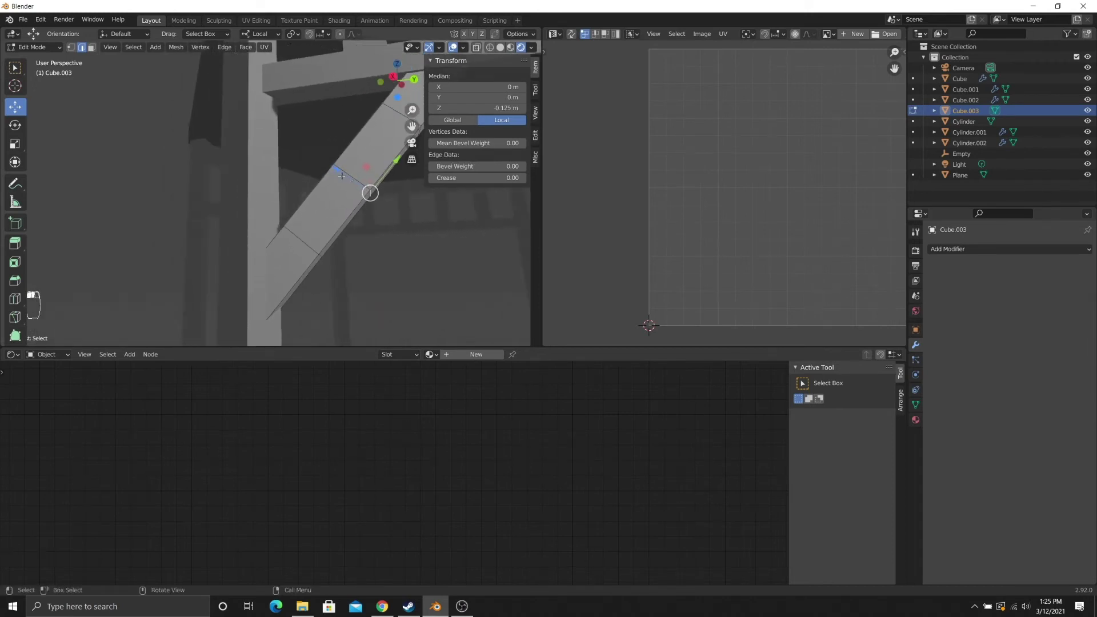
key(g)
key(z)
key(z)
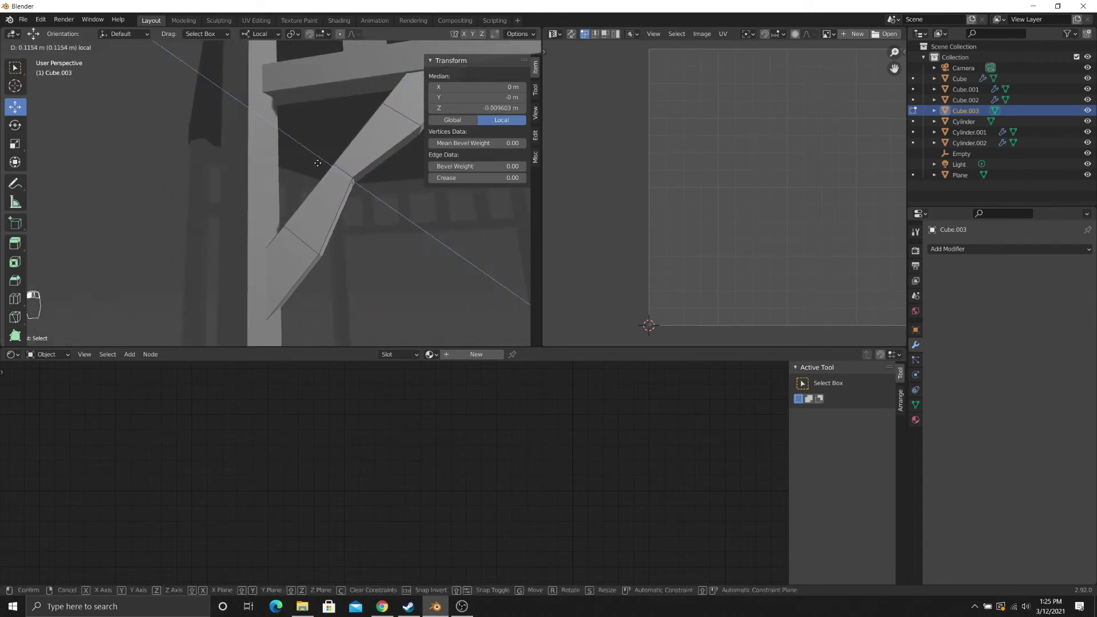
click(319, 163)
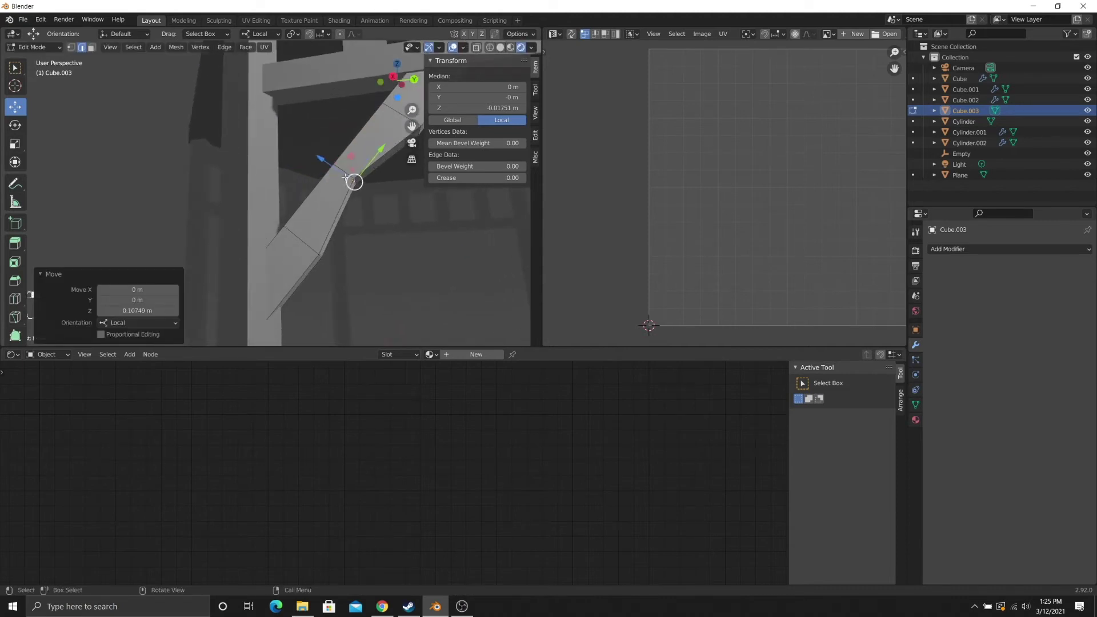
- Try bevelling the middle edge loop about 0.072 m wide with 14 segments, then undo the bevel
alt+click(341, 170)
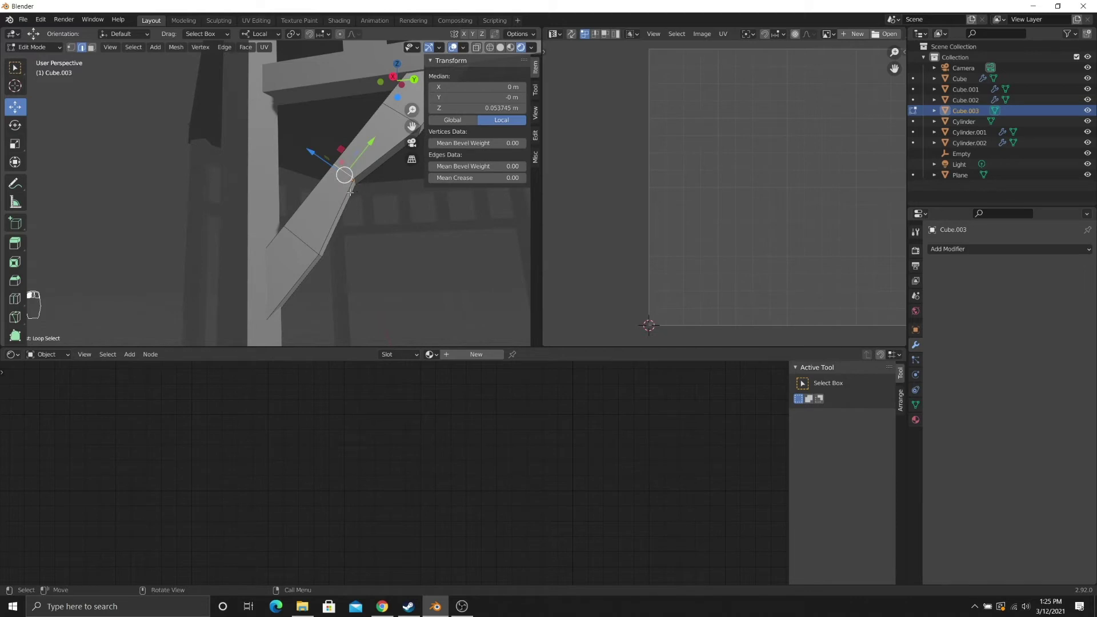
key(ctrl+b)
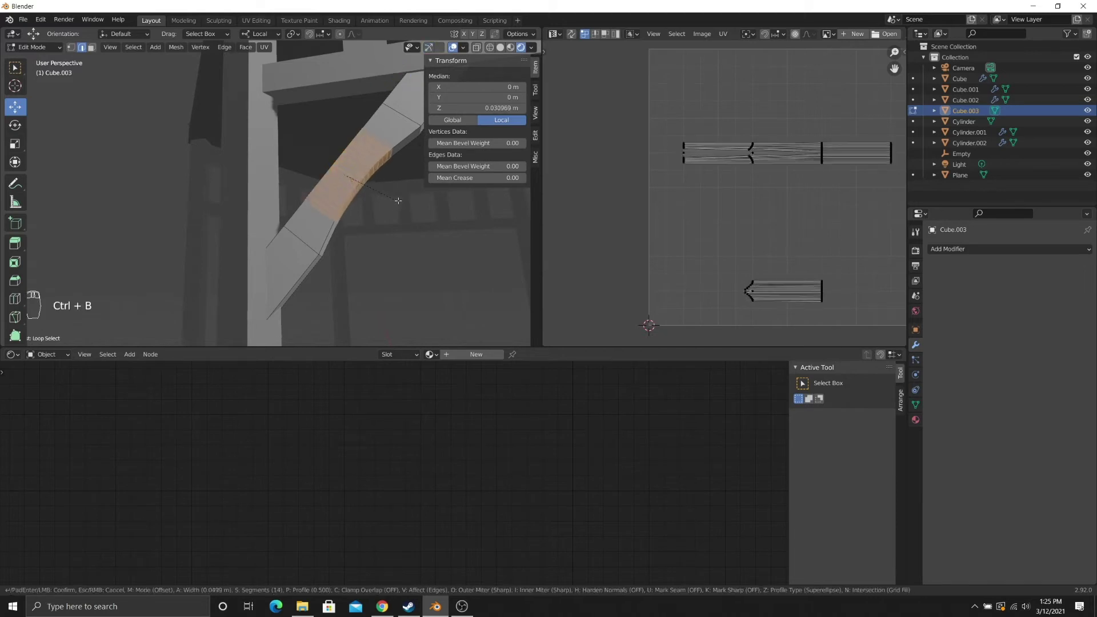
click(411, 206)
scroll(411, 206, down, 4)
middle_drag(409, 205, 388, 214)
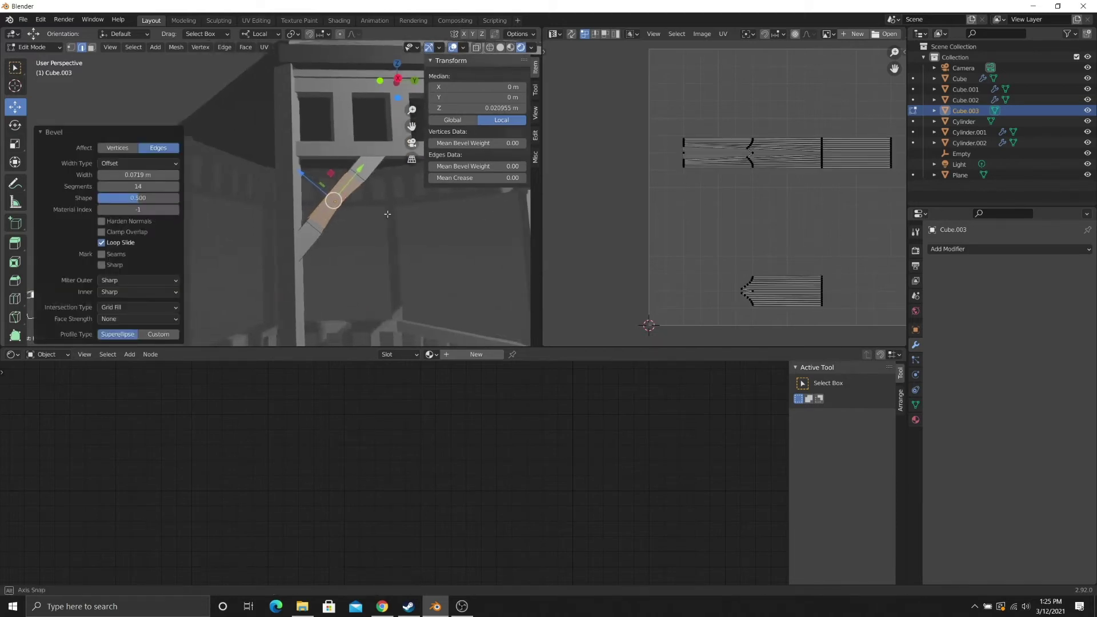
scroll(388, 214, up, 3)
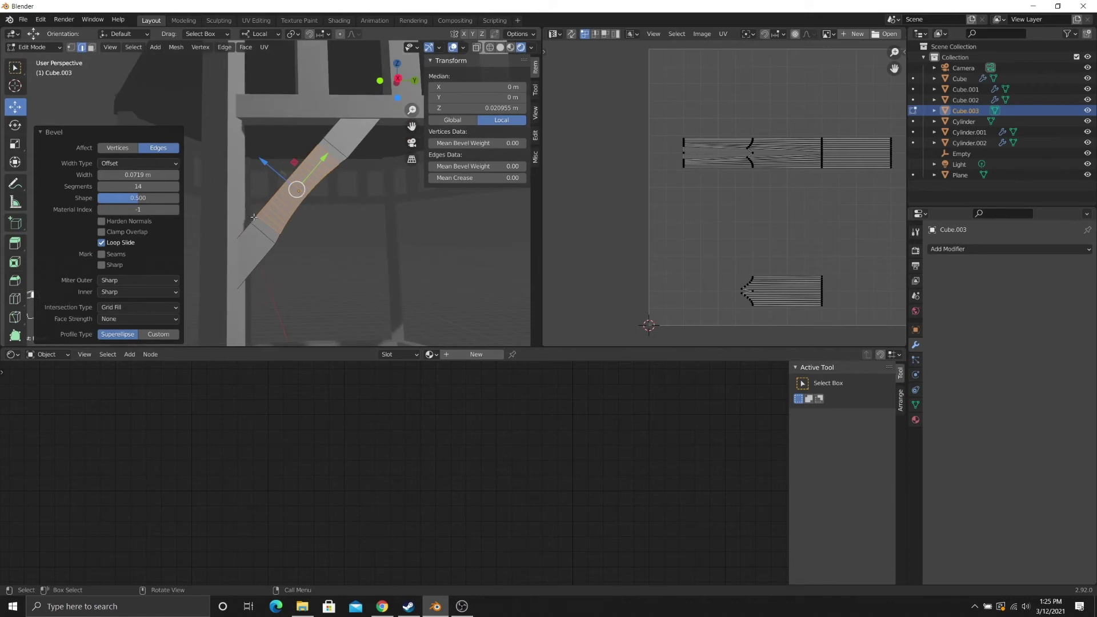
middle_drag(254, 217, 382, 223)
key(ctrl+z)
- Push the middle underside edge further inward and bevel the middle edge loop about 0.066 m wide with 11 segments
scroll(334, 217, up, 1)
click(338, 198)
alt+click(384, 213)
key(ctrl+b)
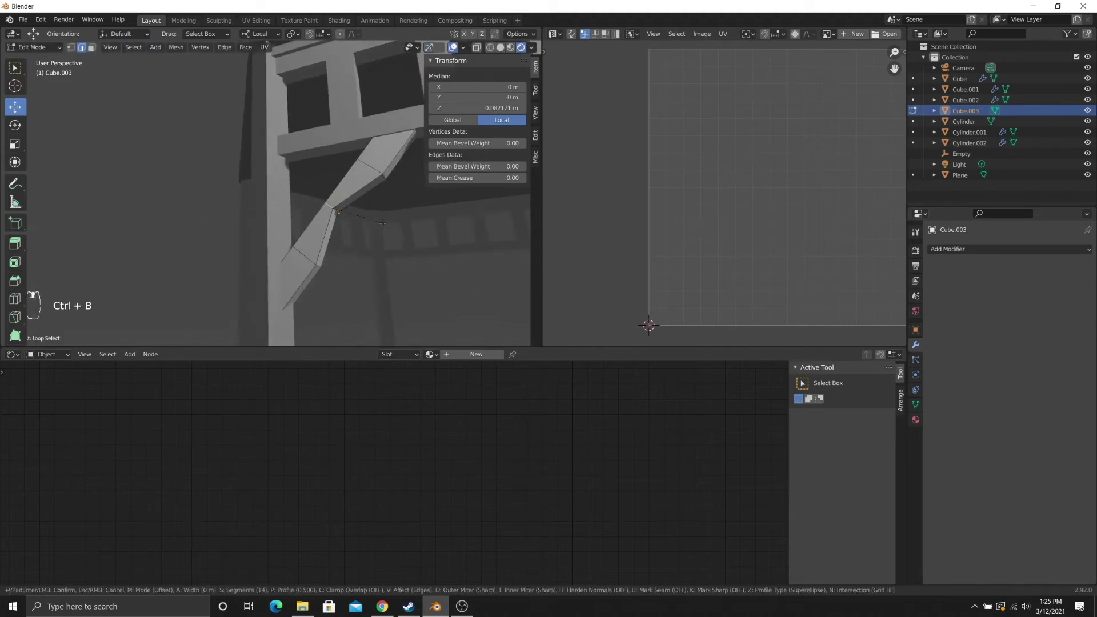
scroll(418, 234, up, 13)
middle_drag(382, 224, 274, 205)
drag(131, 188, 114, 188)
middle_drag(320, 194, 345, 188)
scroll(345, 188, down, 2)
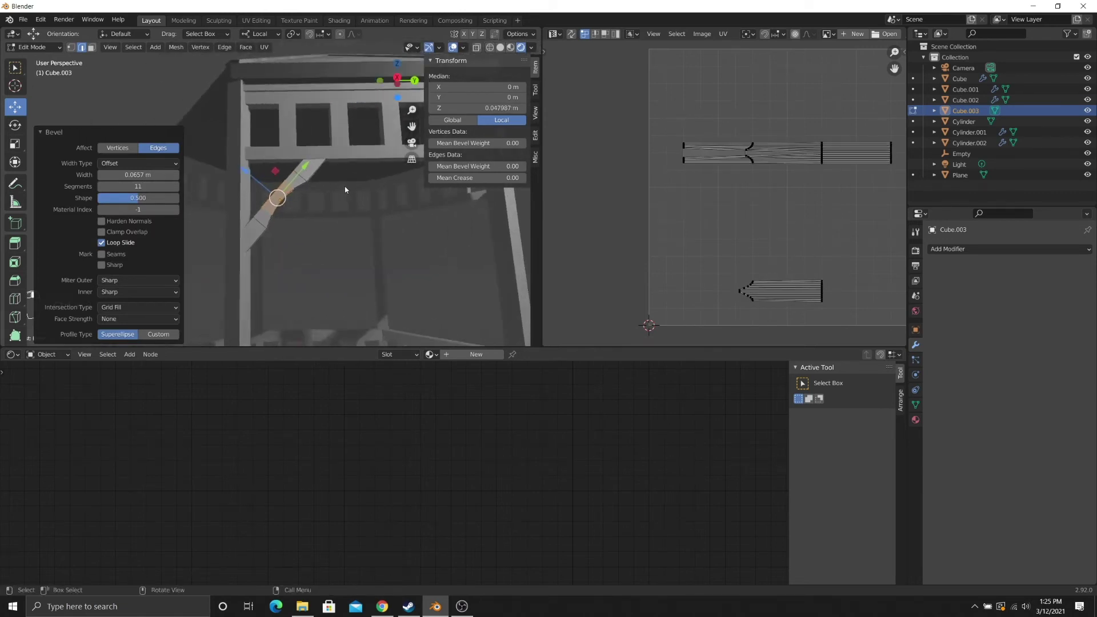
- Return to Object Mode, check the curved brace on the gazebo, and leave the brace selected
key(Tab)
scroll(343, 188, down, 4)
click(152, 190)
middle_drag(152, 189, 188, 204)
scroll(240, 202, up, 3)
click(290, 201)
scroll(290, 201, up, 3)
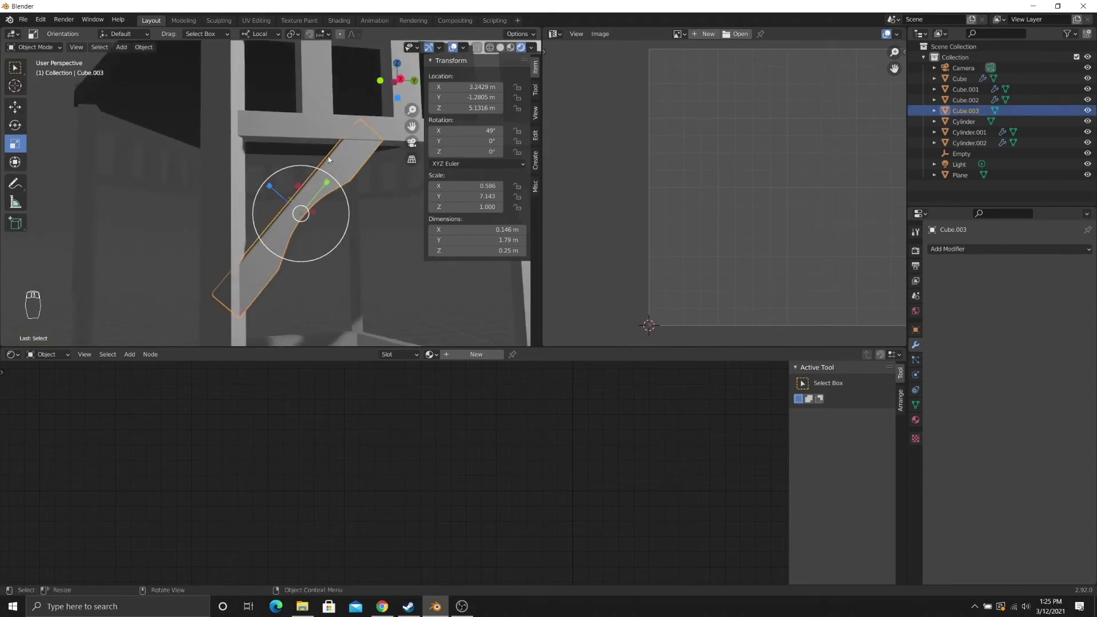
- Rotate the brace about -5.69° around its local X axis
click(15, 125)
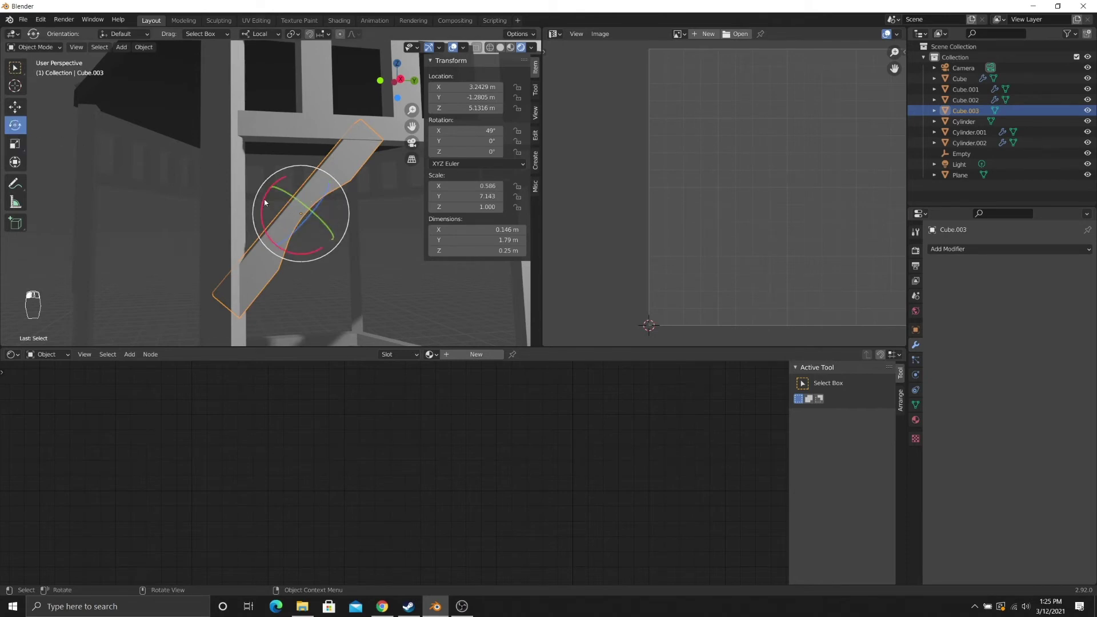
drag(264, 200, 266, 196)
middle_drag(266, 196, 280, 193)
- Raise the brace along global Z to a location of about 5.201 m, so its upper end meets the railing
click(20, 106)
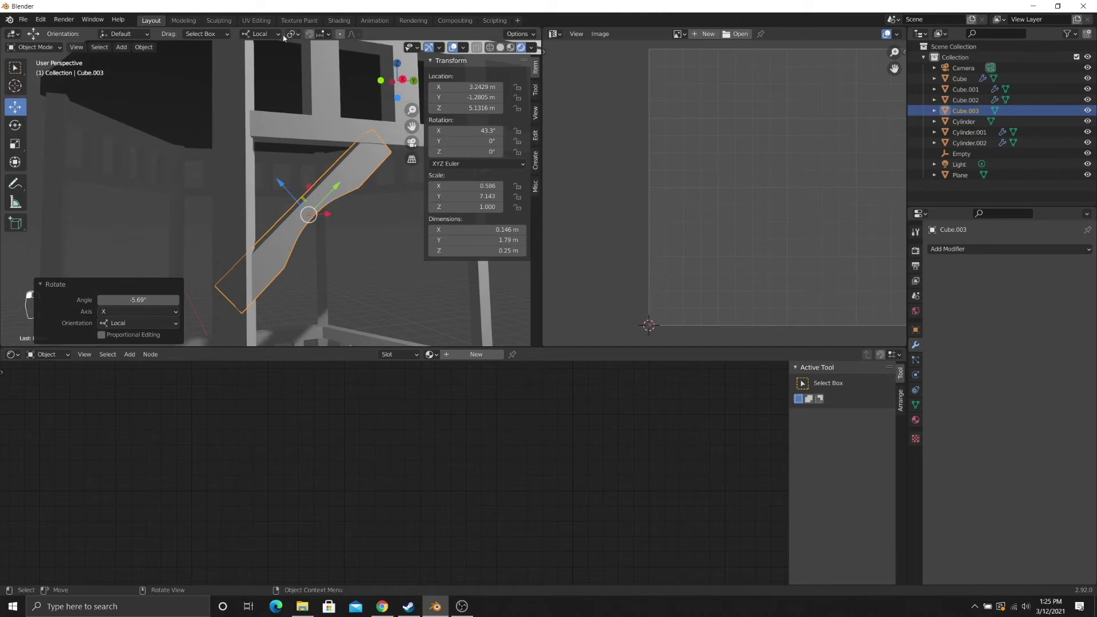
click(260, 34)
click(246, 67)
drag(309, 172, 309, 159)
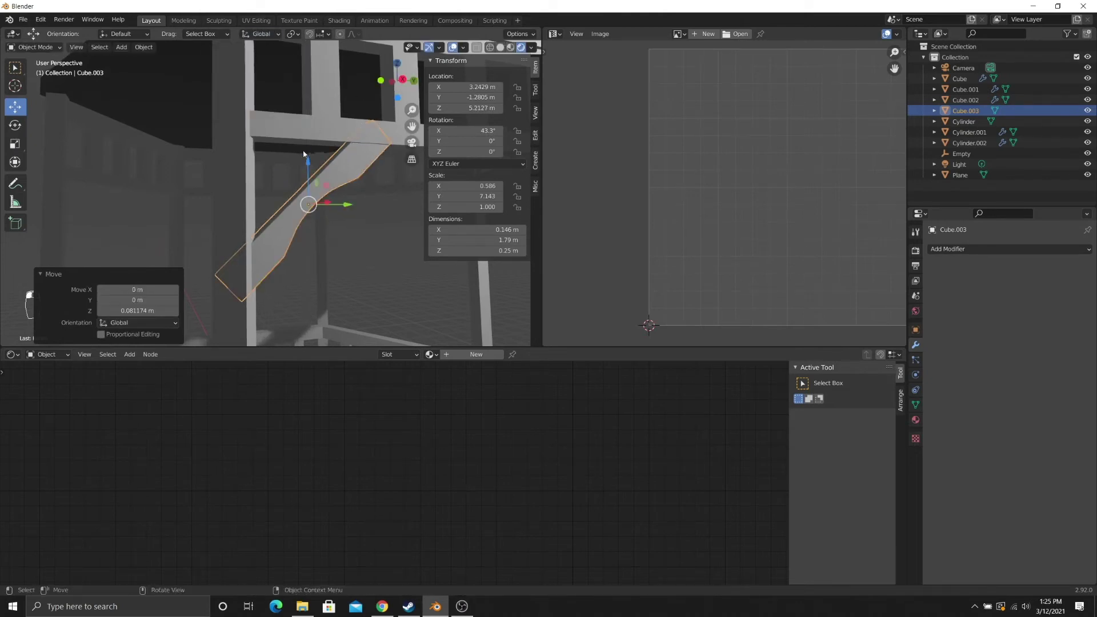
middle_drag(307, 161, 265, 192)
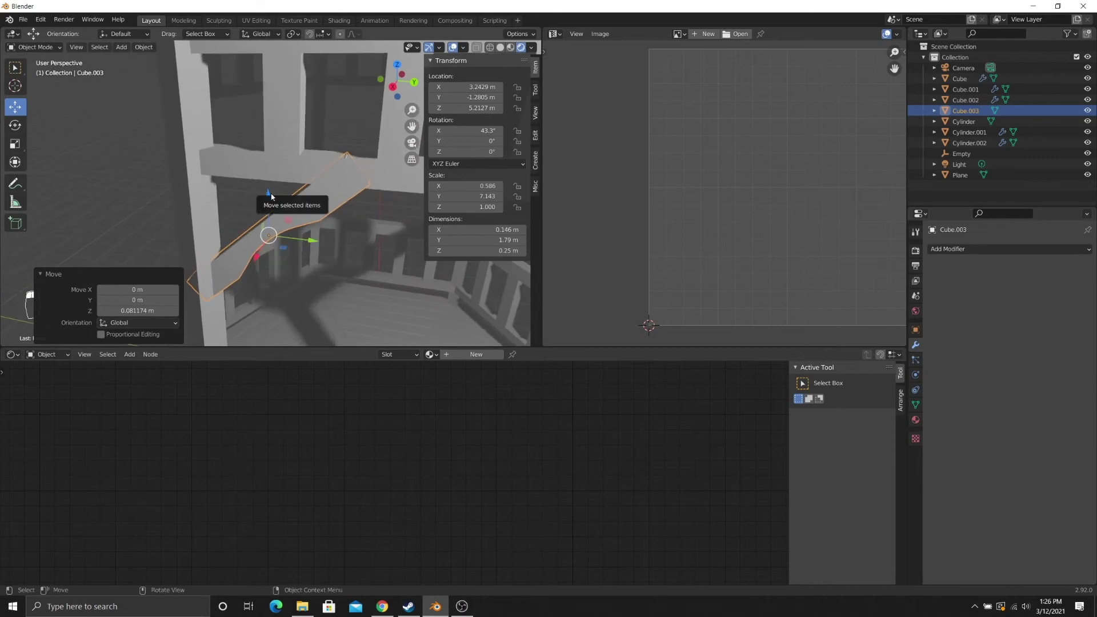
drag(265, 192, 271, 196)
middle_drag(324, 133, 382, 143)
click(341, 112)
- In Edit Mode with wireframe shading, move the brace's lower end face about 0.103 m inward along its normal
click(311, 243)
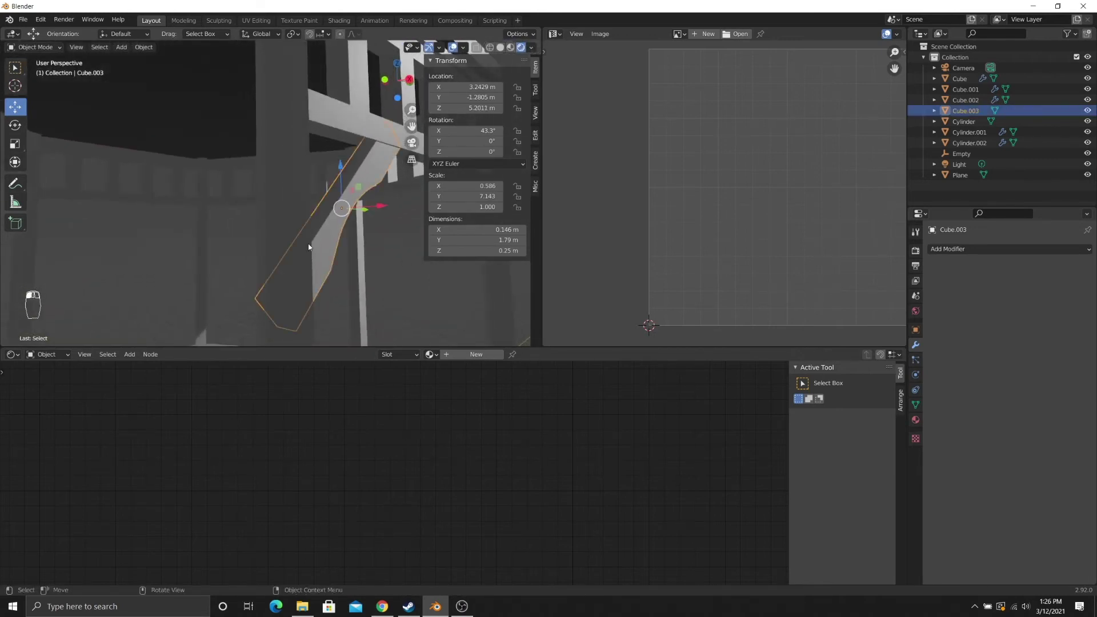
key(Tab)
middle_drag(310, 244, 287, 228)
click(287, 228)
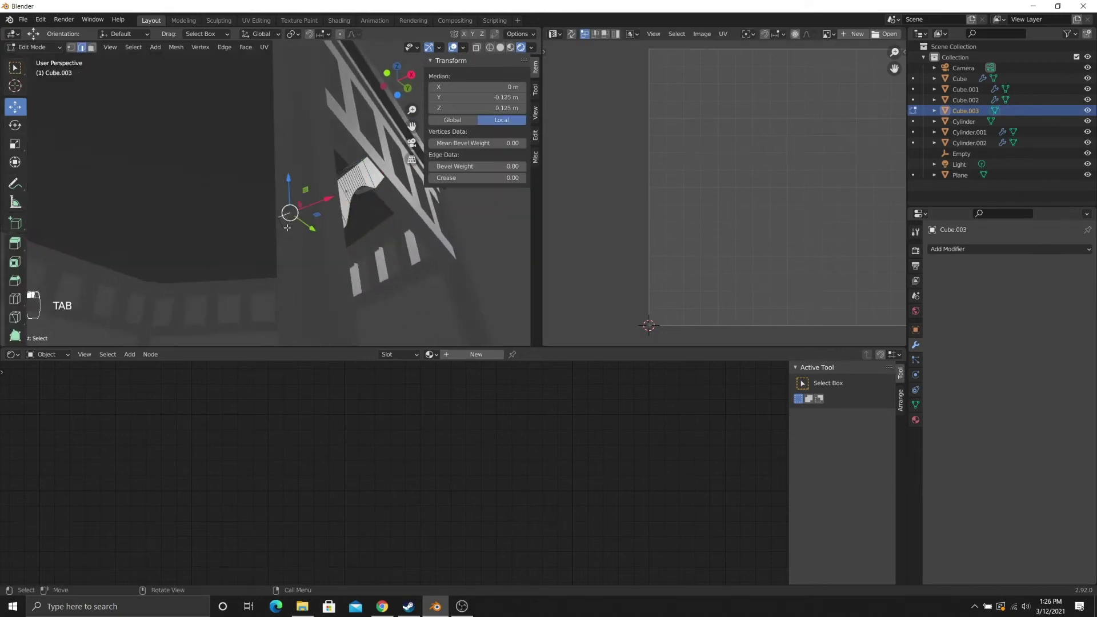
key(3)
click(282, 224)
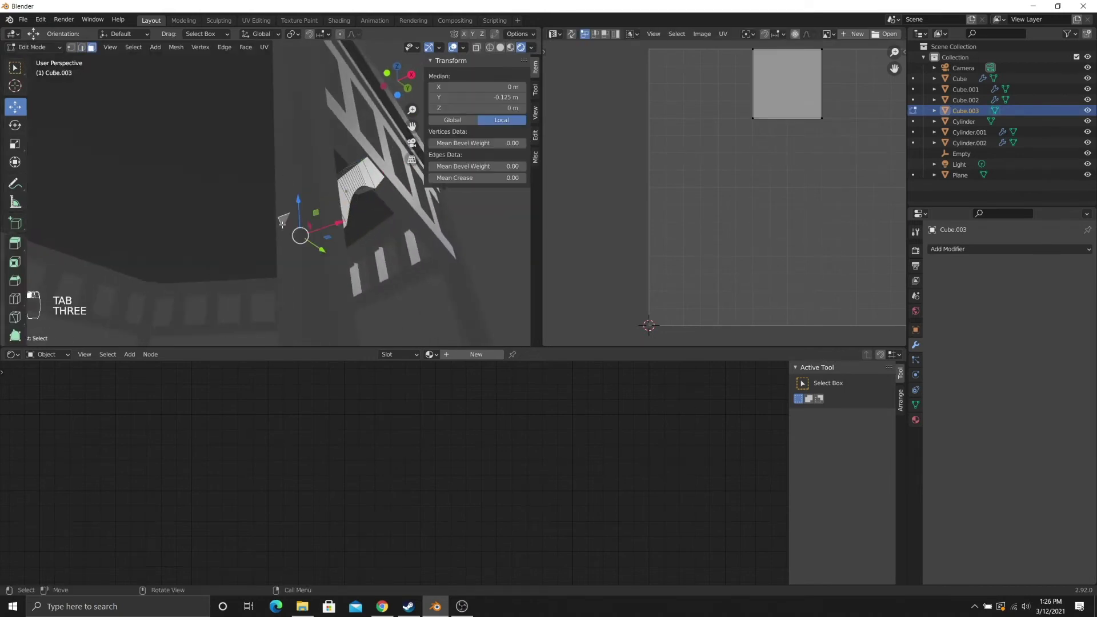
key(z)
click(268, 264)
key(z)
click(215, 243)
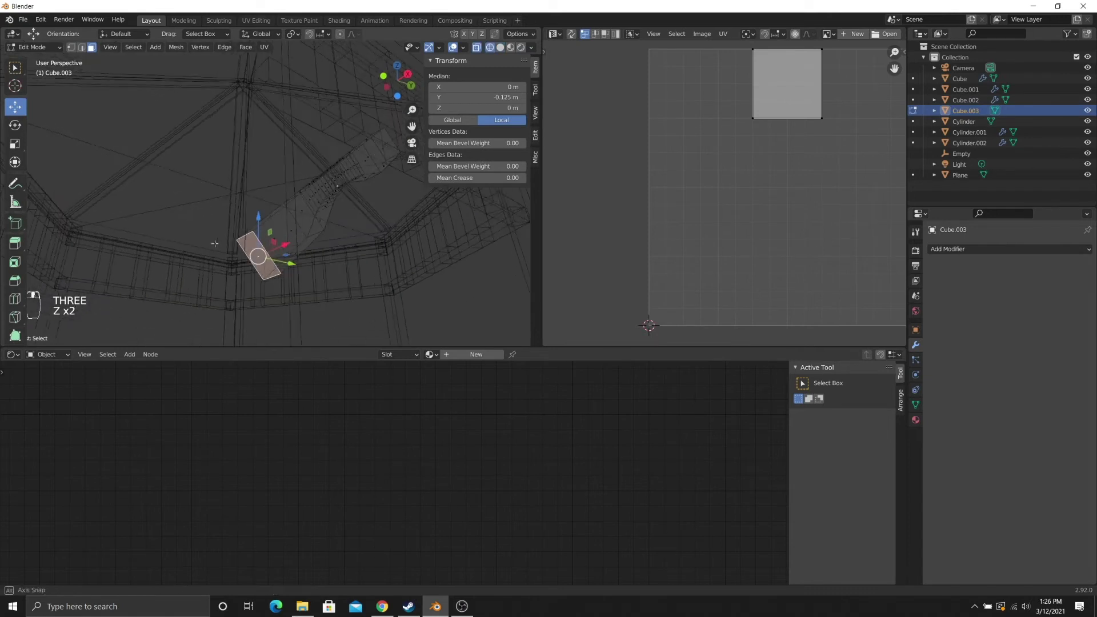
middle_drag(215, 243, 204, 273)
click(260, 36)
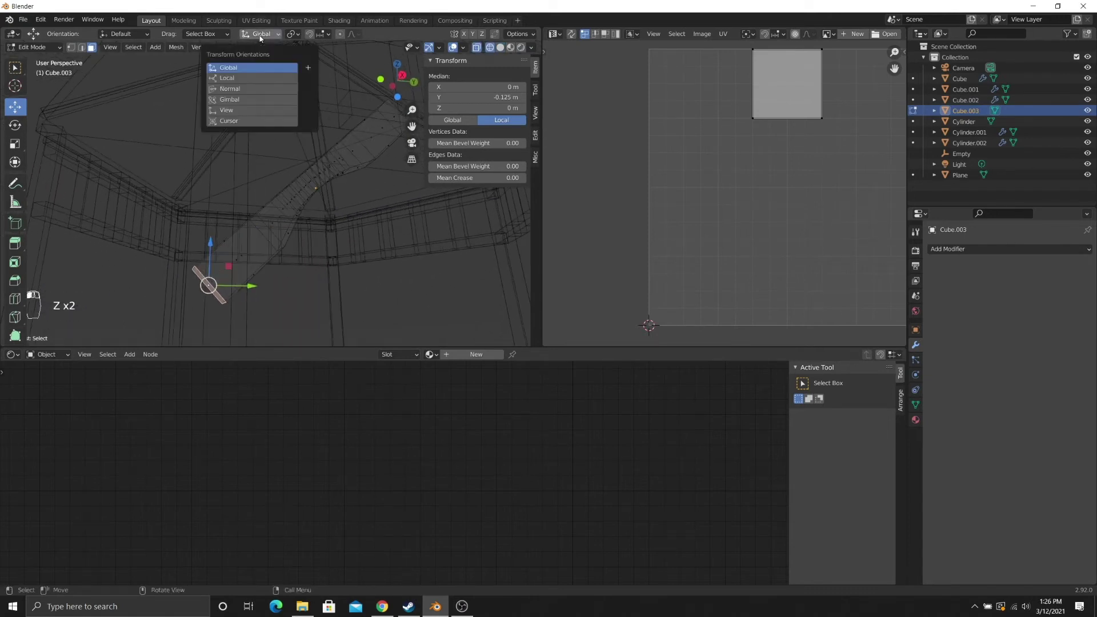
click(239, 90)
drag(181, 311, 198, 301)
- Move the brace's upper end face slightly inward along its normal to shorten that end
middle_drag(246, 143, 269, 191)
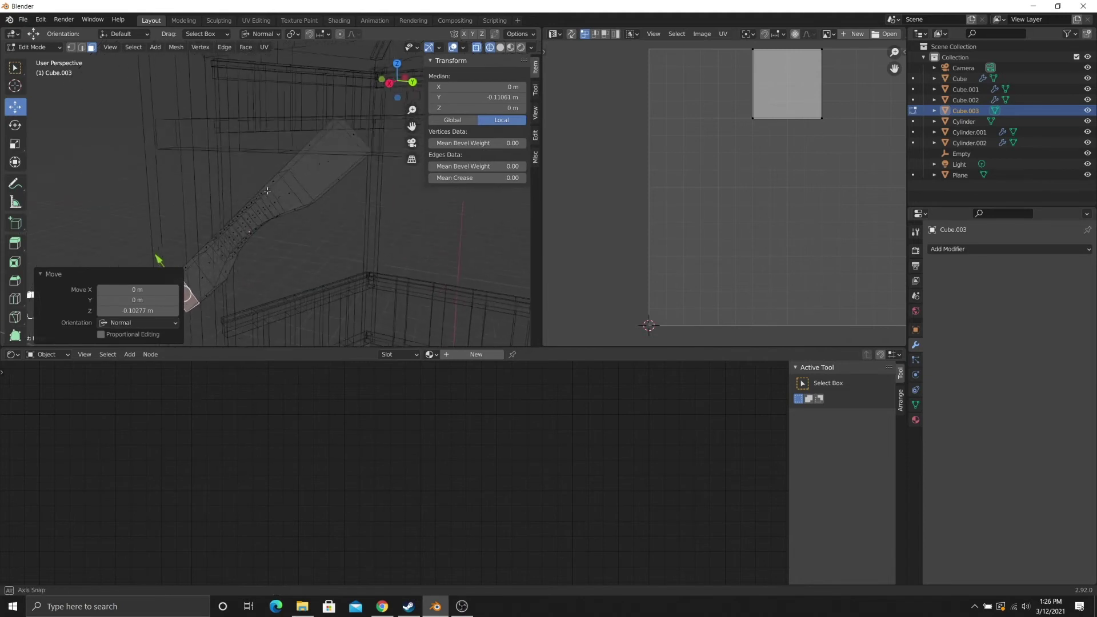
click(353, 139)
drag(352, 138, 368, 122)
middle_drag(368, 121, 384, 123)
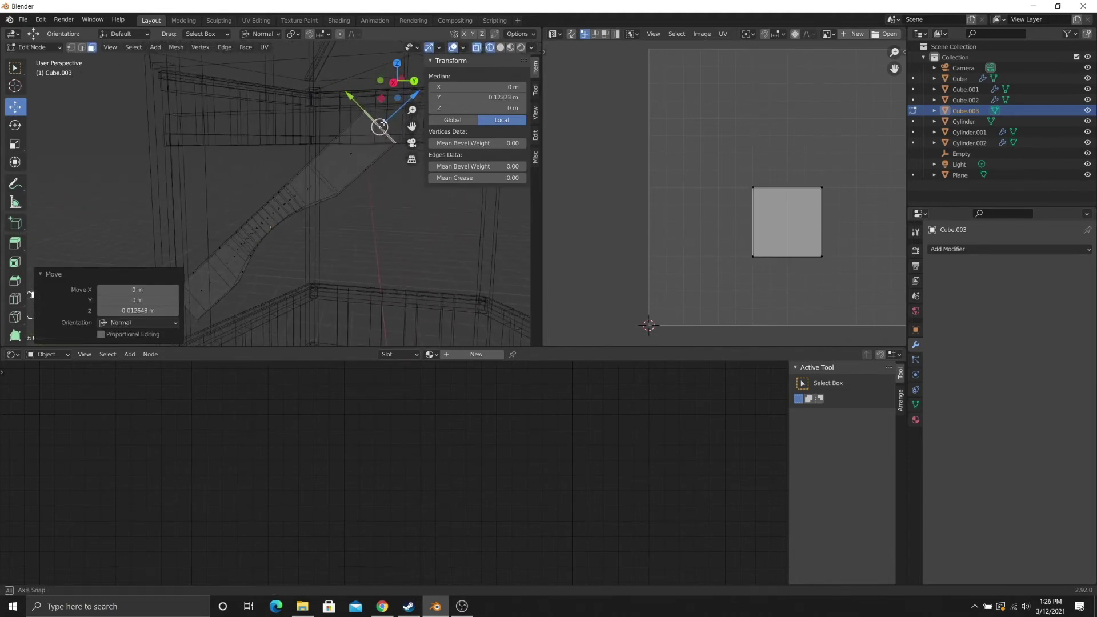
mouse_move(342, 164)
middle_down()
mouse_move(358, 151)
mouse_move(340, 155)
middle_up()
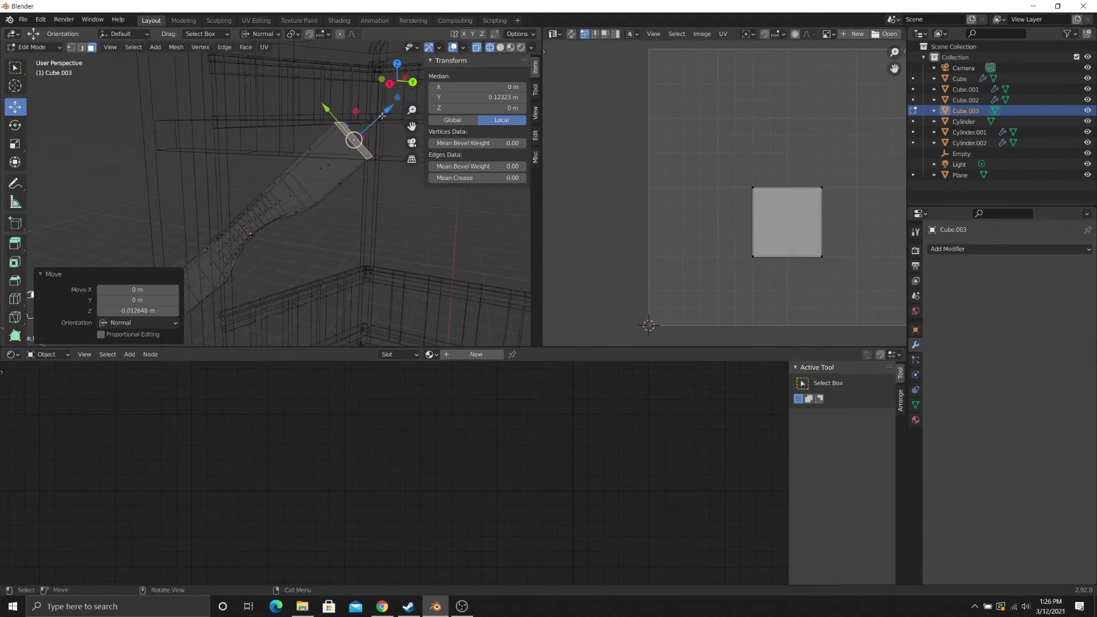
drag(383, 117, 376, 123)
- Move the lower end face another 0.129 m or so inward along its normal, and return to Object Mode with solid shading
mouse_move(240, 259)
middle_down()
mouse_move(304, 202)
mouse_move(222, 254)
middle_up()
click(286, 208)
drag(166, 313, 192, 299)
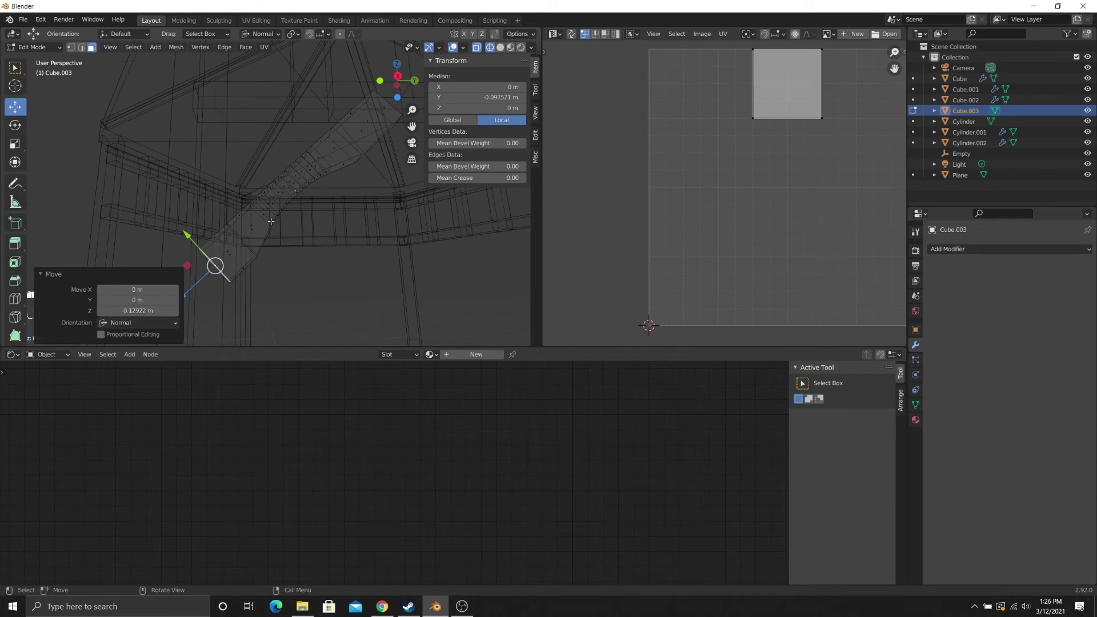
key(Tab)
key(z)
click(341, 218)
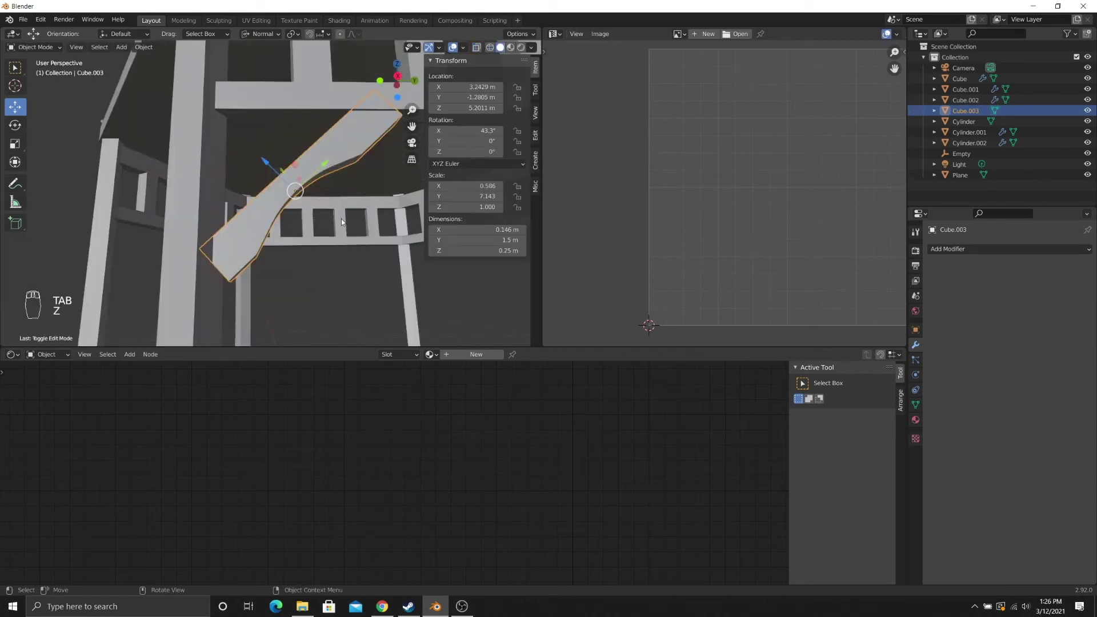
middle_drag(287, 232, 278, 201)
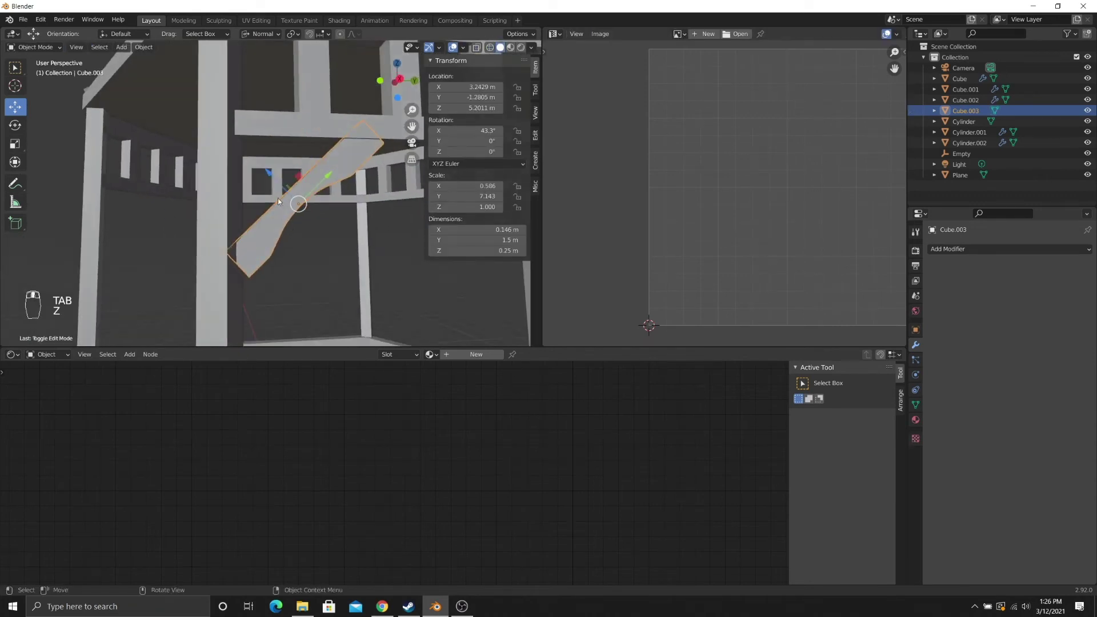
- Raise the brace about 0.047 m along global Z and shift it toward the post to a Y location of about -1.385 m
click(269, 34)
click(249, 69)
drag(299, 167, 299, 160)
middle_drag(299, 161, 300, 179)
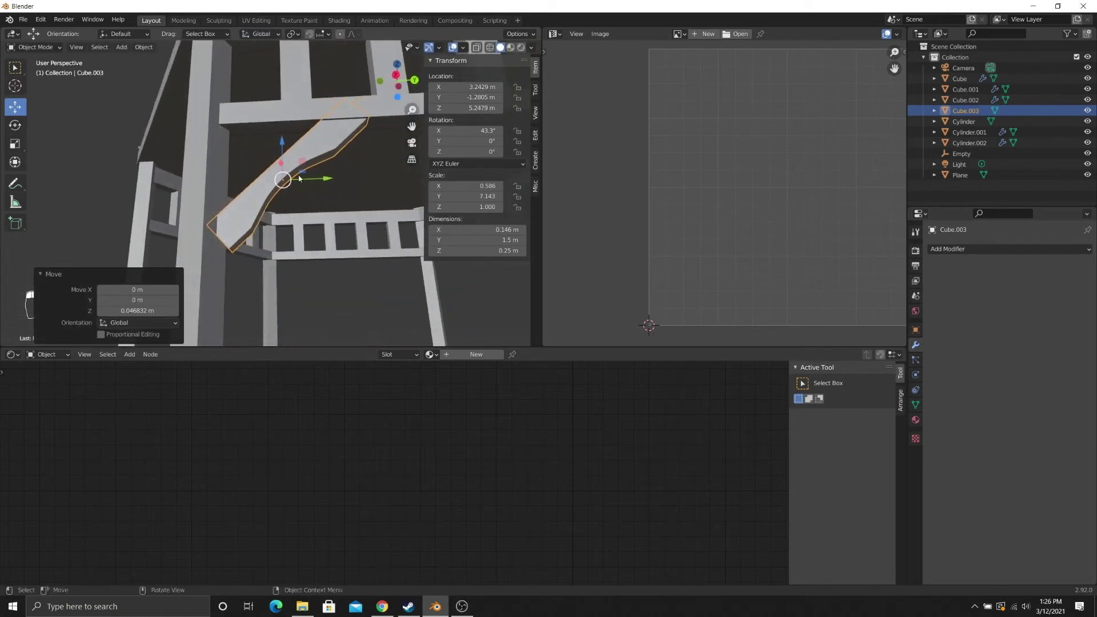
drag(329, 181, 312, 185)
middle_drag(313, 185, 291, 184)
click(197, 208)
scroll(196, 211, down, 3)
middle_drag(290, 184, 238, 193)
scroll(213, 215, up, 3)
click(190, 205)
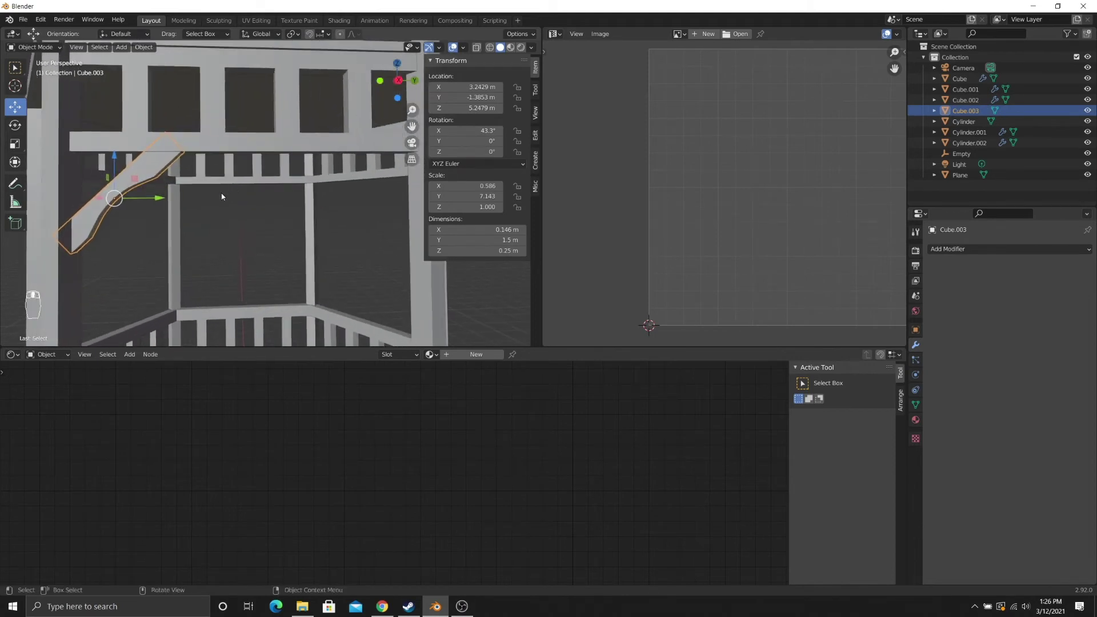
mouse_move(222, 196)
middle_down()
mouse_move(235, 157)
mouse_move(227, 128)
mouse_move(227, 150)
mouse_move(262, 180)
mouse_move(238, 197)
middle_up()
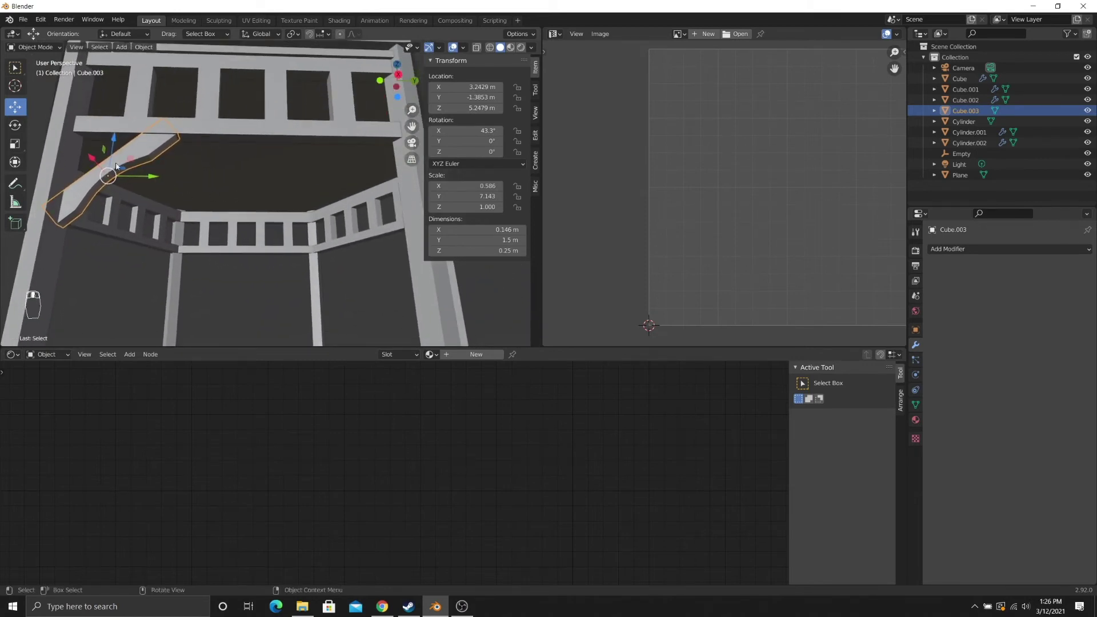
- Duplicate the whole brace mesh in Edit Mode and move the copy along global Y toward the opposite post
key(Tab)
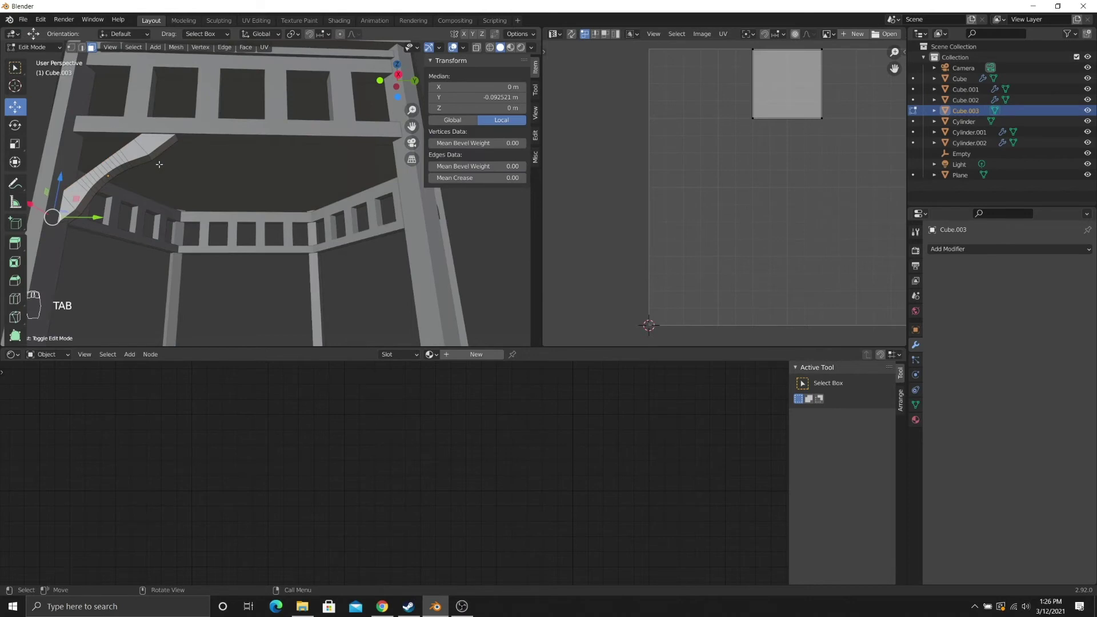
key(a)
key(a)
middle_drag(159, 164, 230, 196)
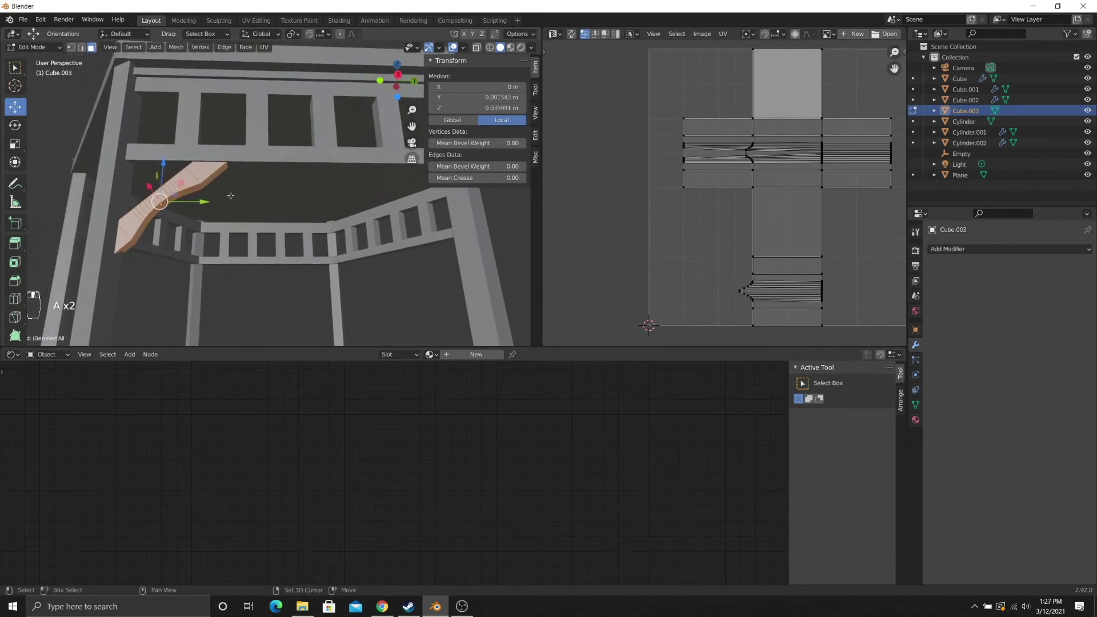
key(shift+d)
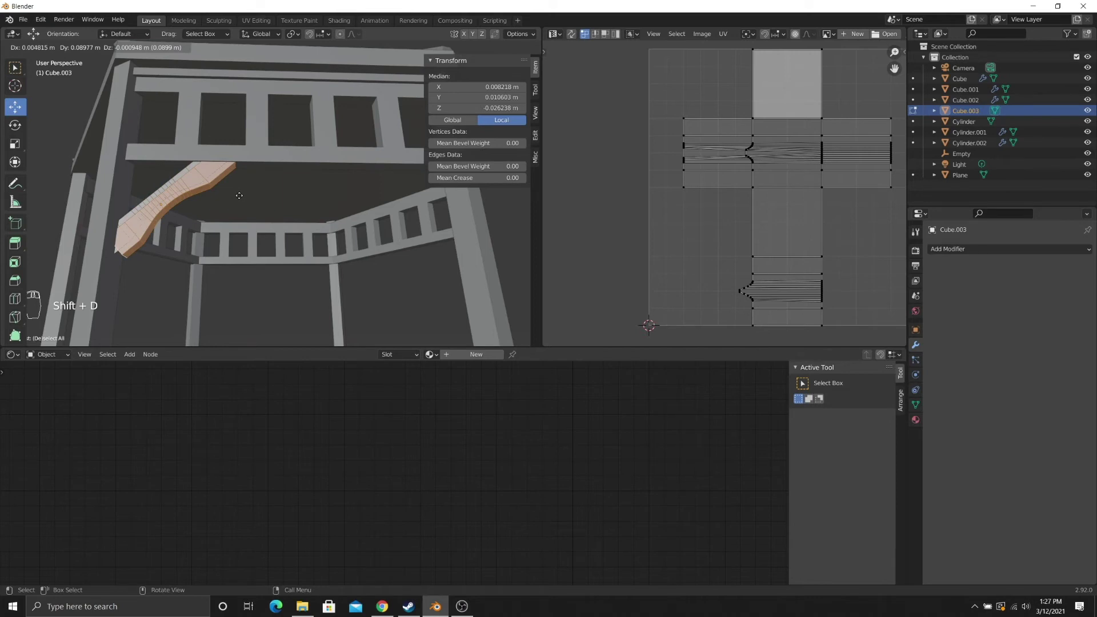
right_click(228, 198)
drag(203, 201, 410, 202)
middle_drag(400, 206, 289, 220)
drag(295, 210, 315, 209)
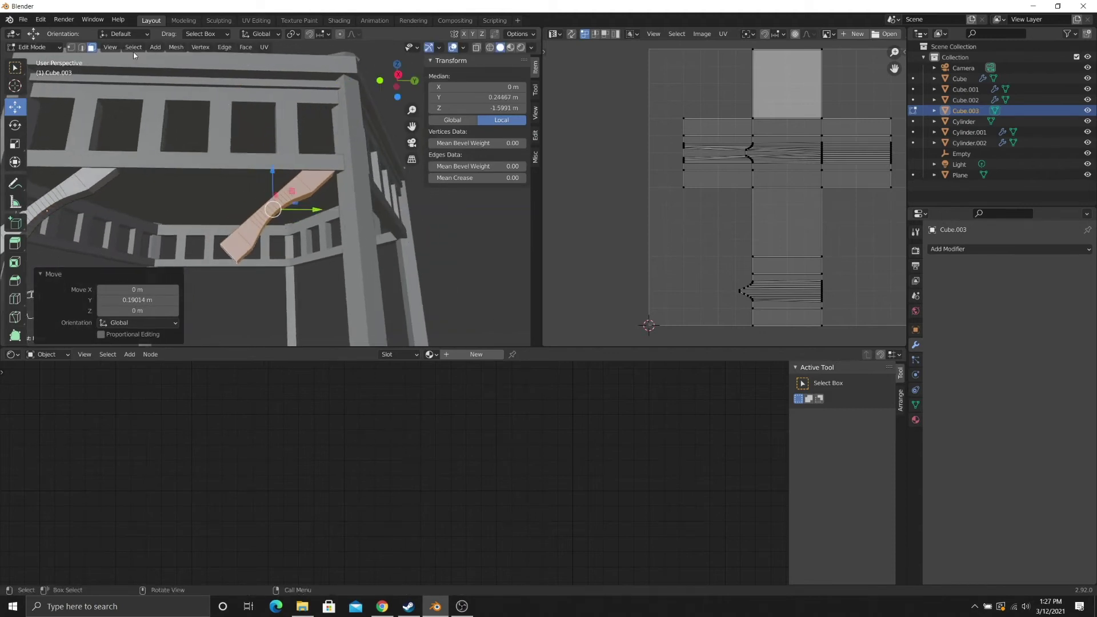
- Rotate the duplicated brace 180° around the global Z axis
click(15, 125)
middle_drag(214, 197, 260, 202)
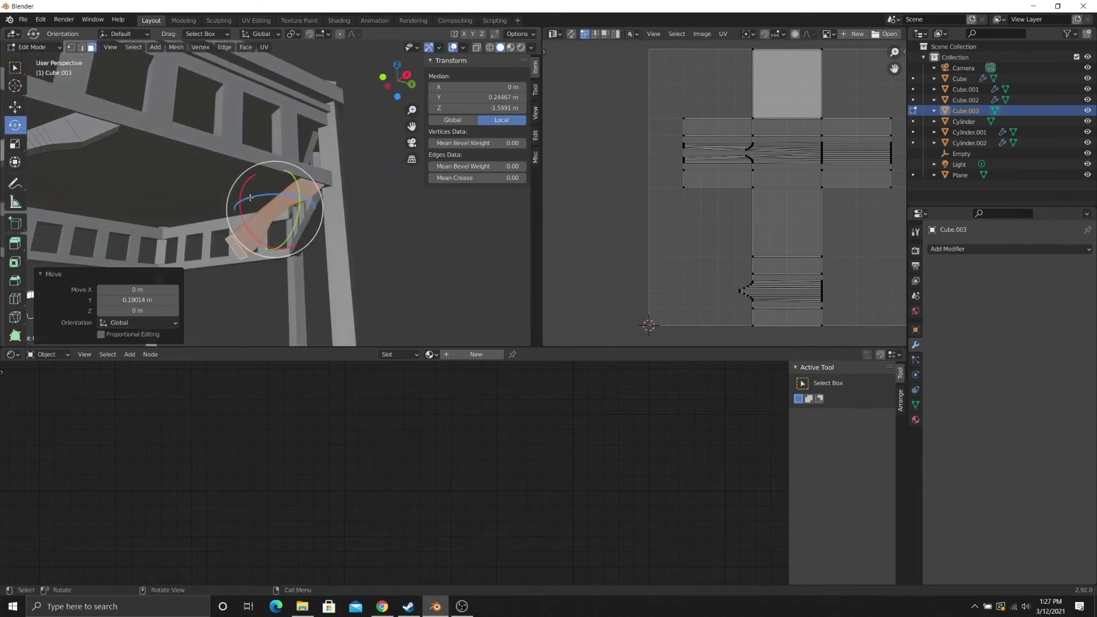
drag(261, 201, 414, 258)
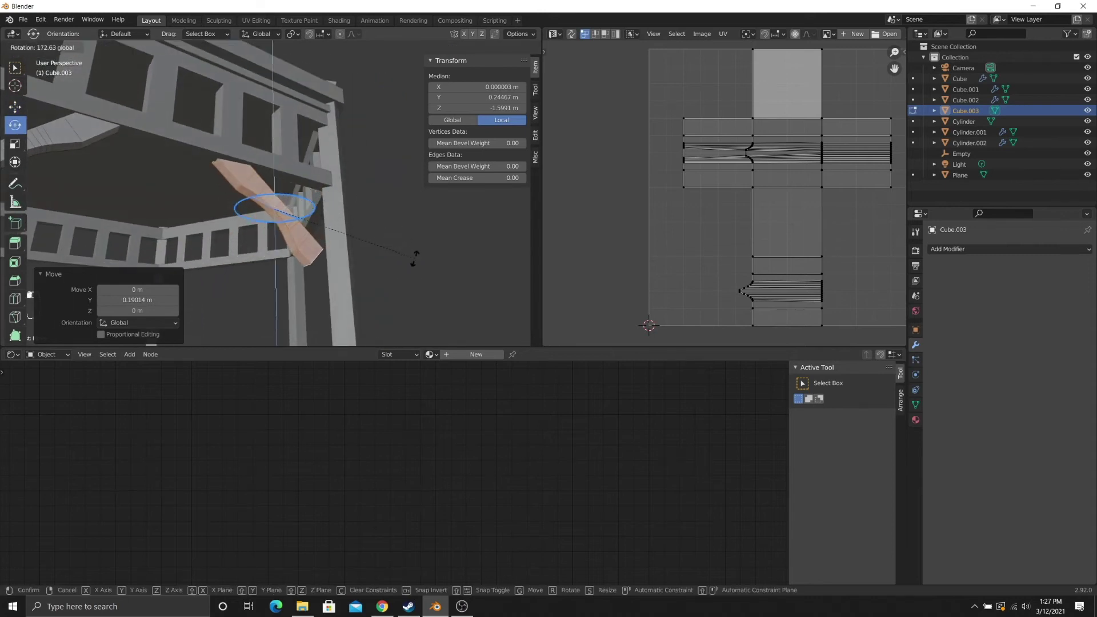
drag(449, 292, 429, 284)
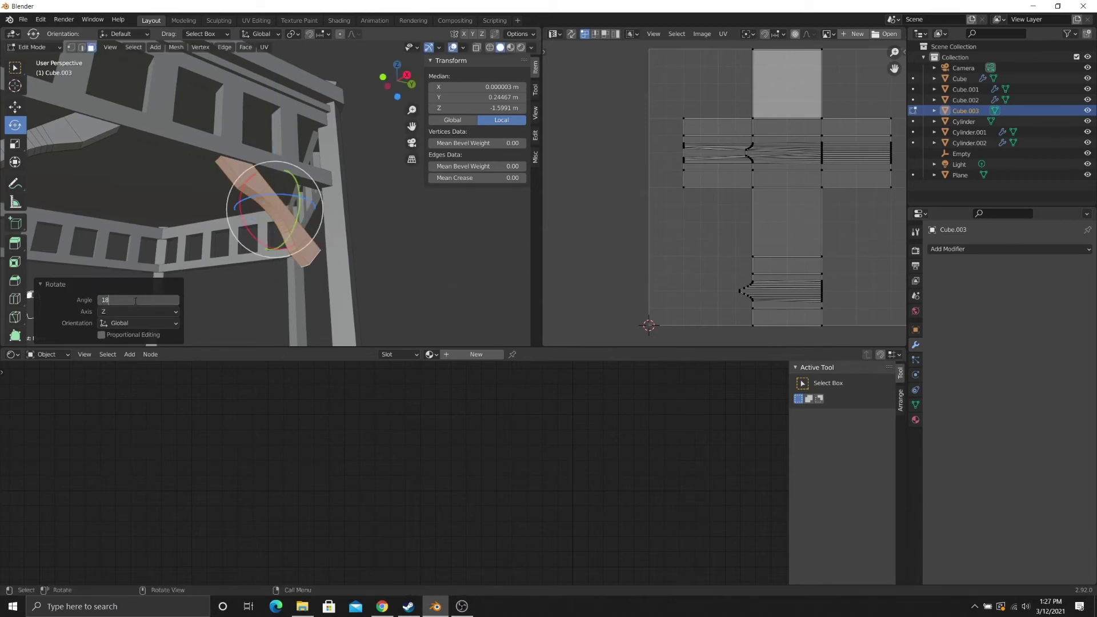
text(0)
key(Return)
- Move the rotated copy about 0.424 m along global Y against the opposite post and return to Object Mode
middle_drag(214, 84, 82, 150)
click(19, 108)
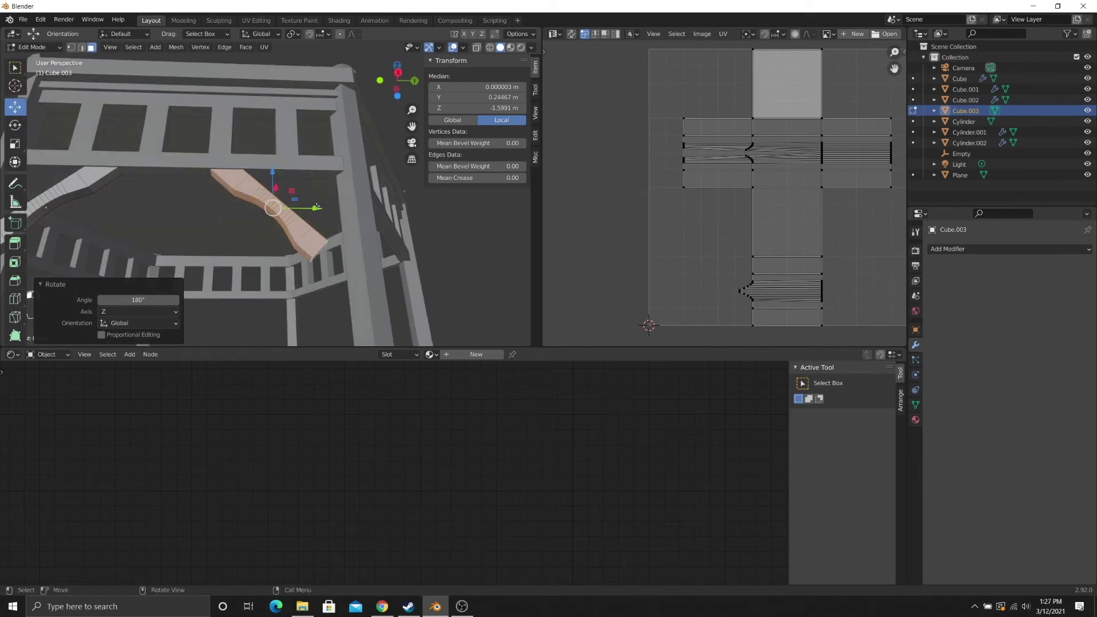
drag(316, 208, 358, 215)
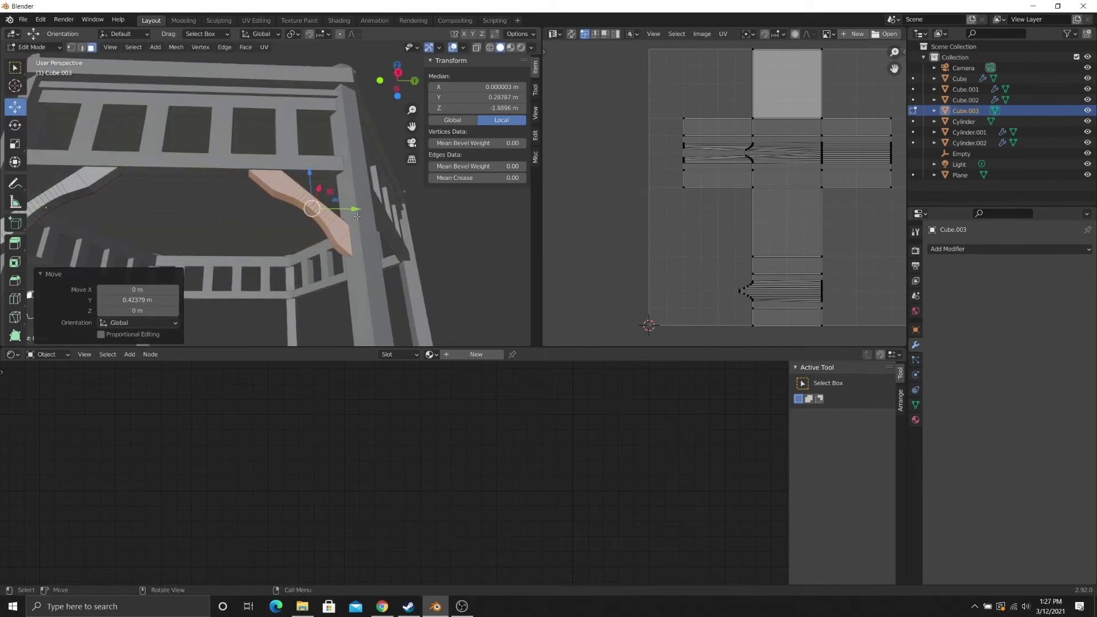
middle_drag(357, 216, 251, 283)
key(Tab)
click(250, 245)
scroll(250, 245, down, 5)
scroll(251, 283, up, 8)
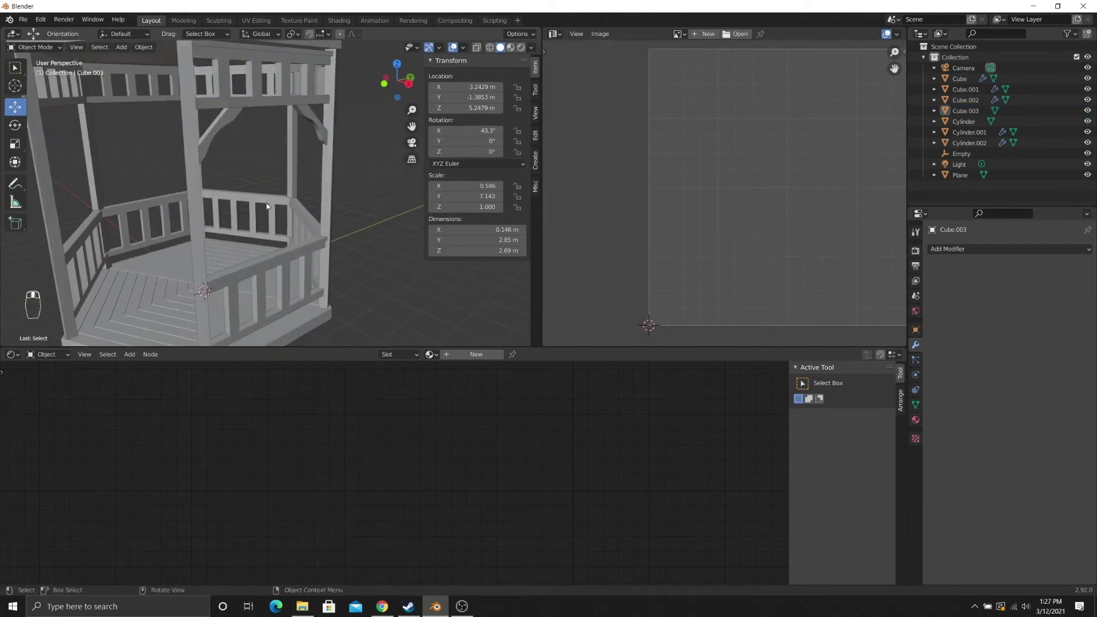
- Select the brace pair and set its origin to the 3D cursor
click(210, 134)
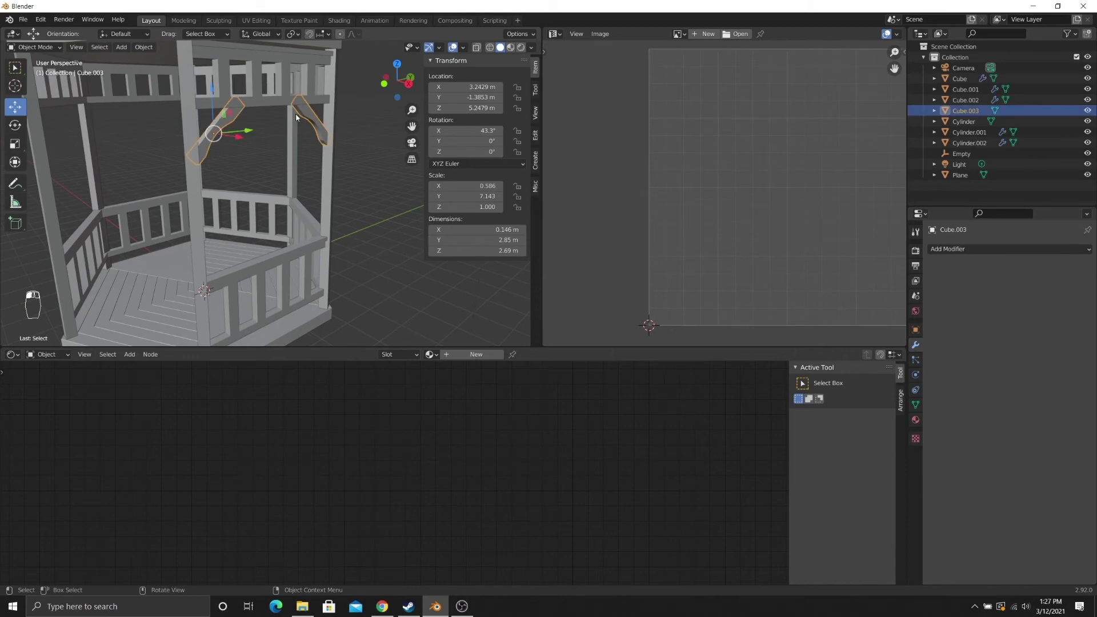
middle_drag(269, 200, 231, 151)
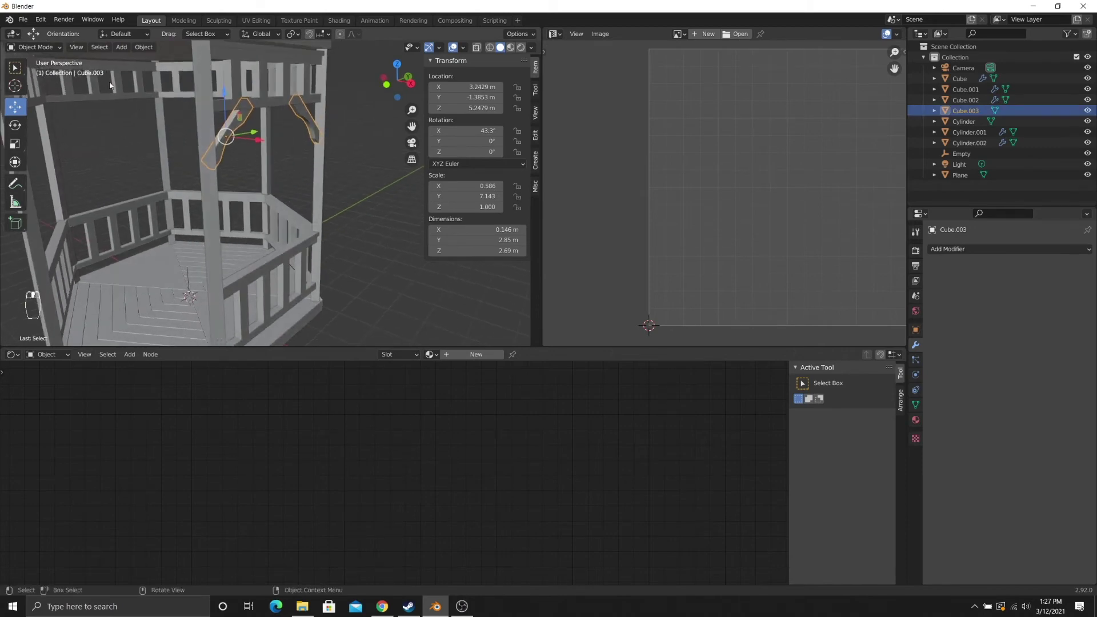
click(143, 47)
mouse_move(188, 70)
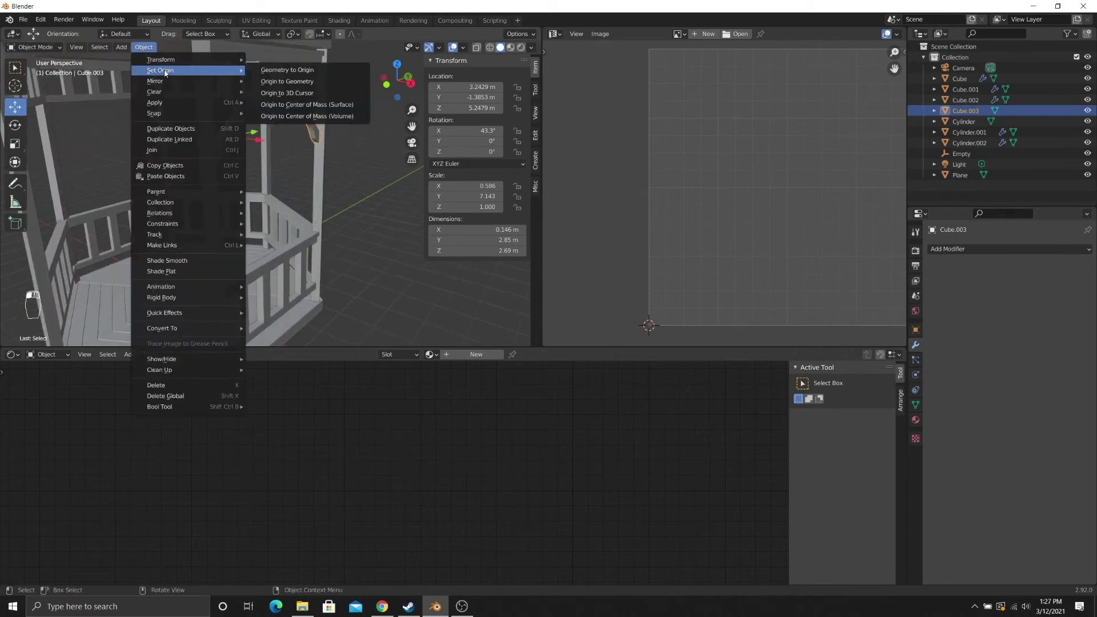
click(333, 93)
scroll(304, 163, down, 2)
mouse_move(304, 163)
middle_down()
mouse_move(328, 174)
mouse_move(300, 165)
middle_up()
- Add an Array modifier to the brace pair with Relative Offset off and Object Offset on, using Empty as the offset object
click(971, 249)
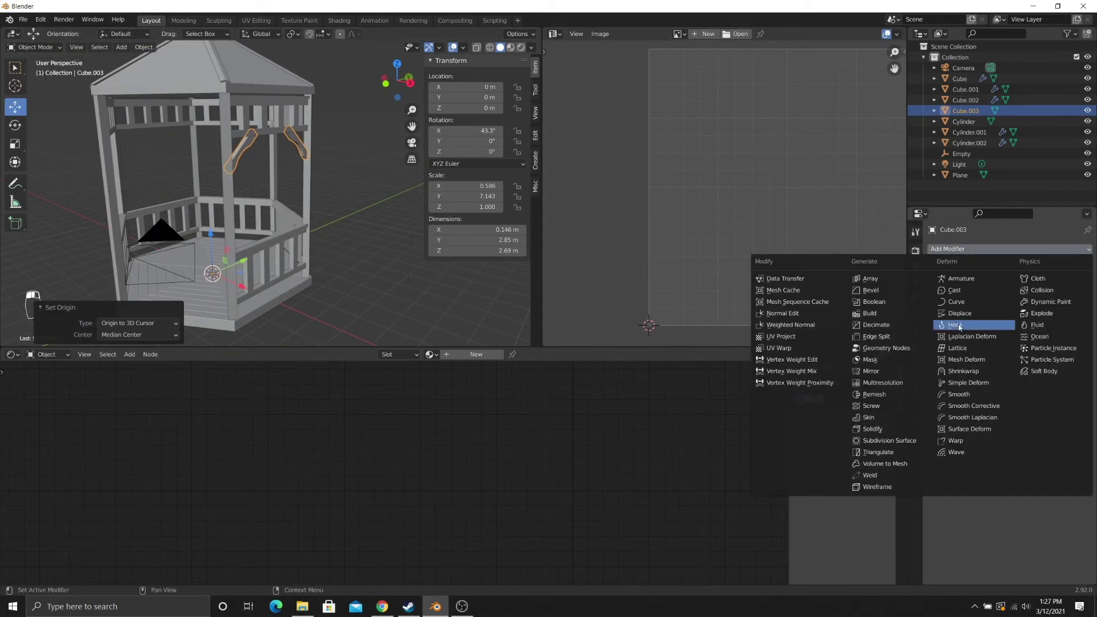
click(869, 278)
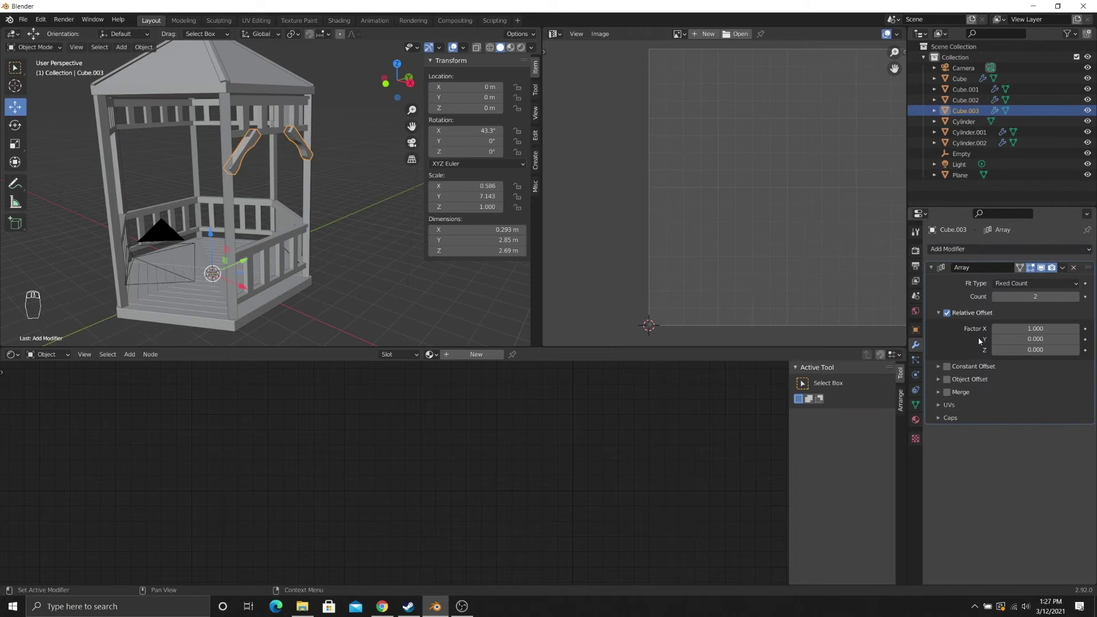
click(947, 313)
click(940, 380)
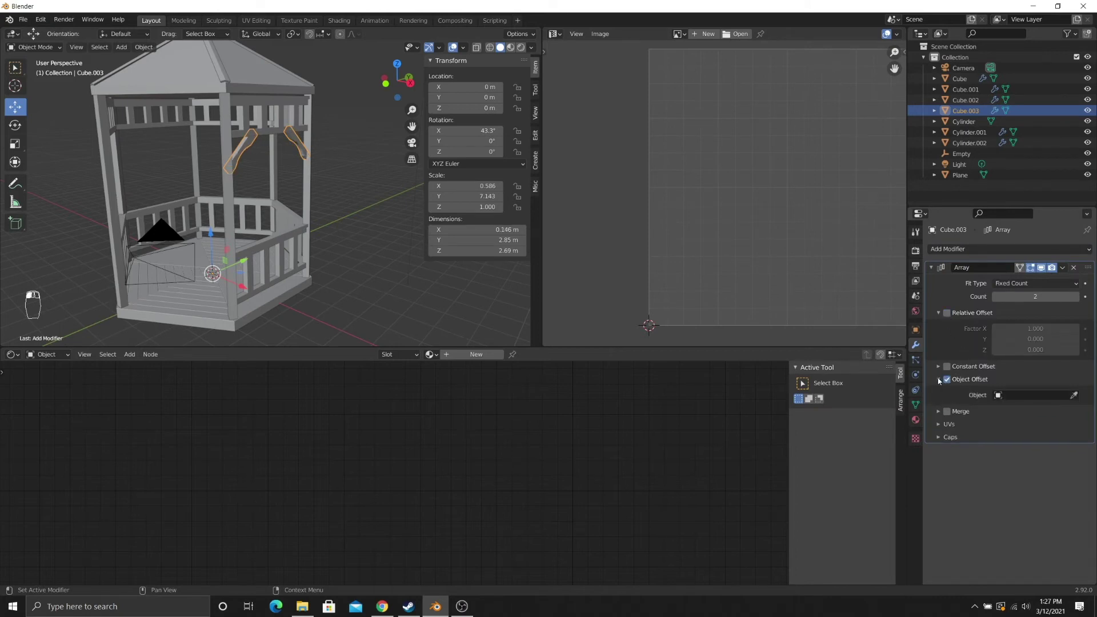
click(1006, 395)
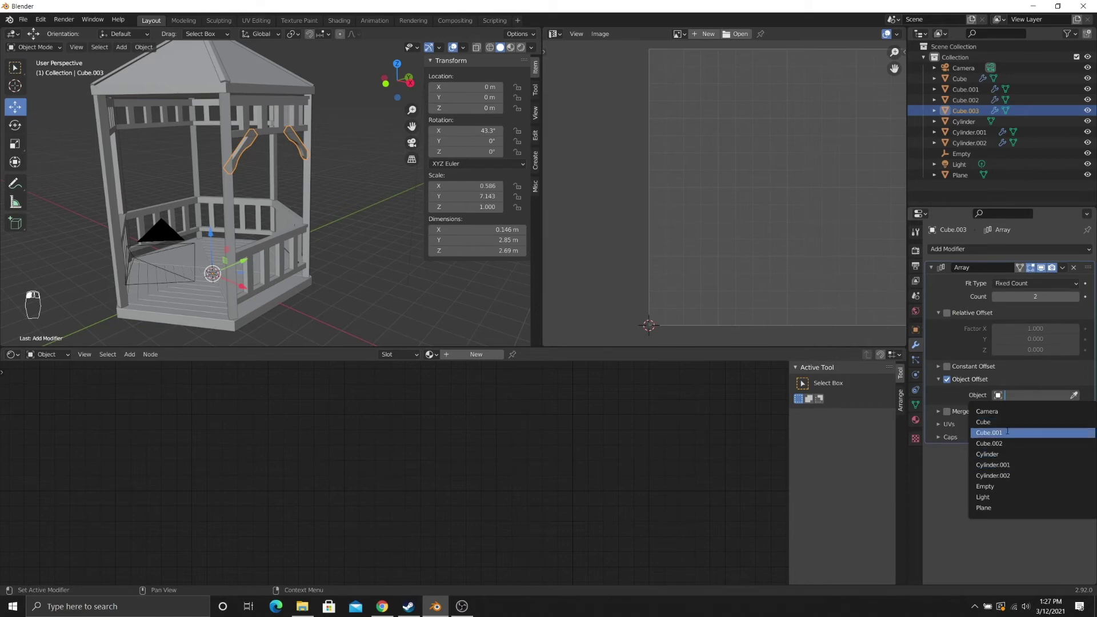
click(1001, 485)
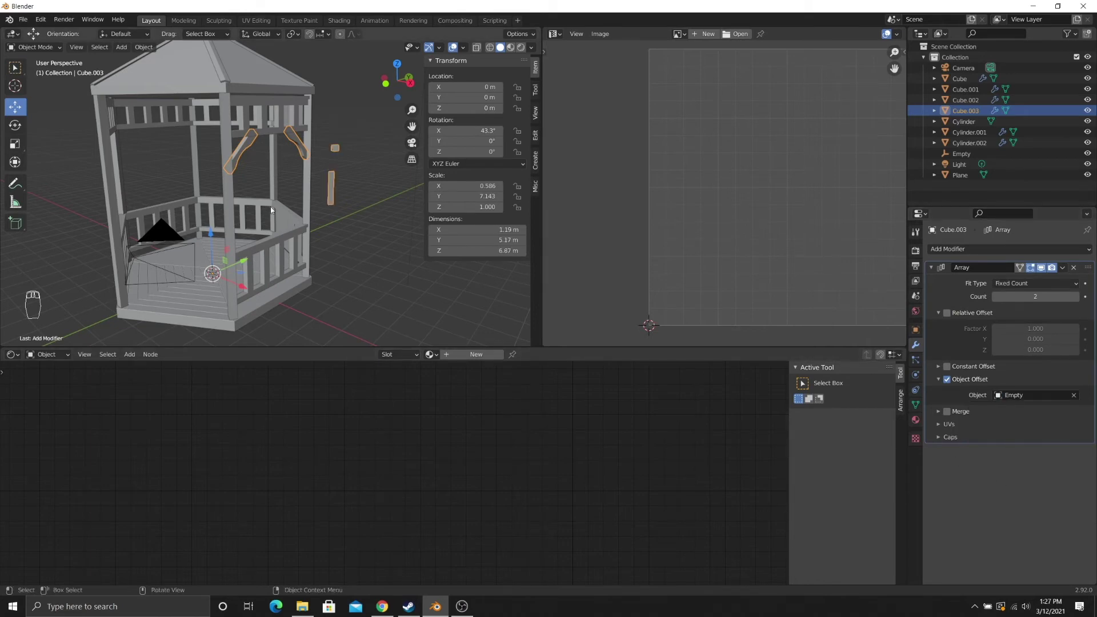
middle_drag(269, 171, 123, 199)
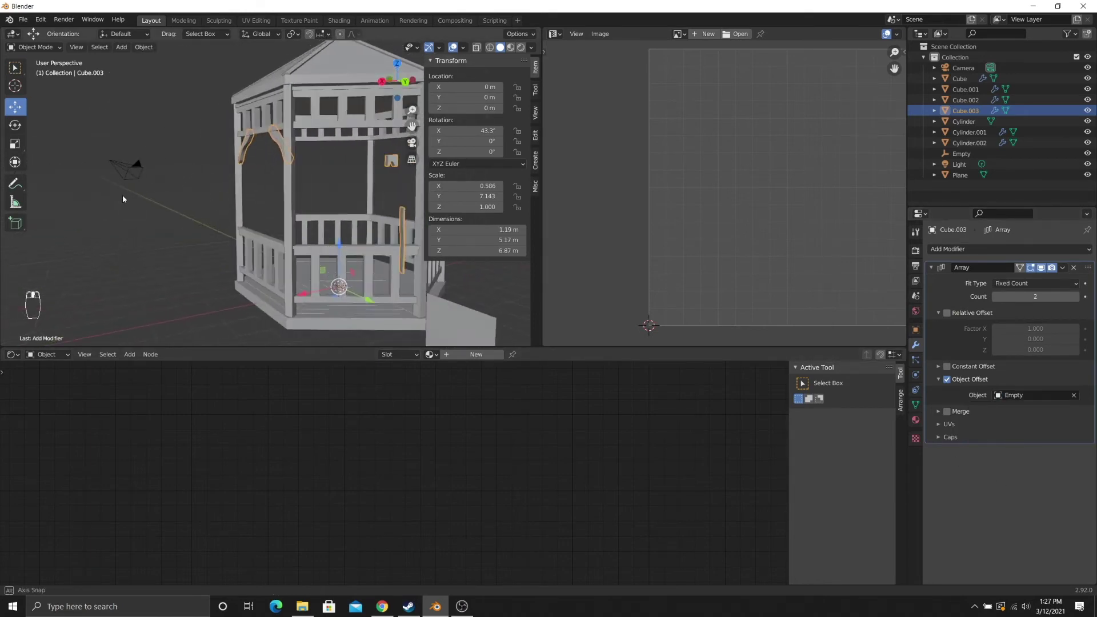
- Remove the Array modifier from the corner braces object Cube.003
middle_drag(233, 195, 262, 195)
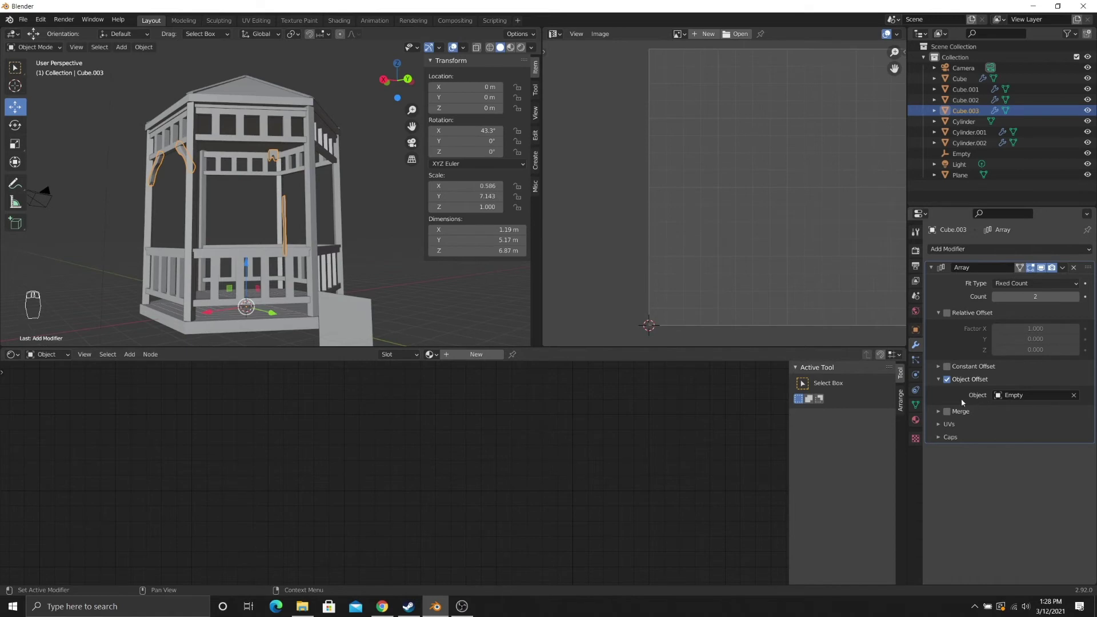
middle_drag(235, 207, 282, 219)
scroll(316, 212, down, 5)
scroll(284, 218, up, 5)
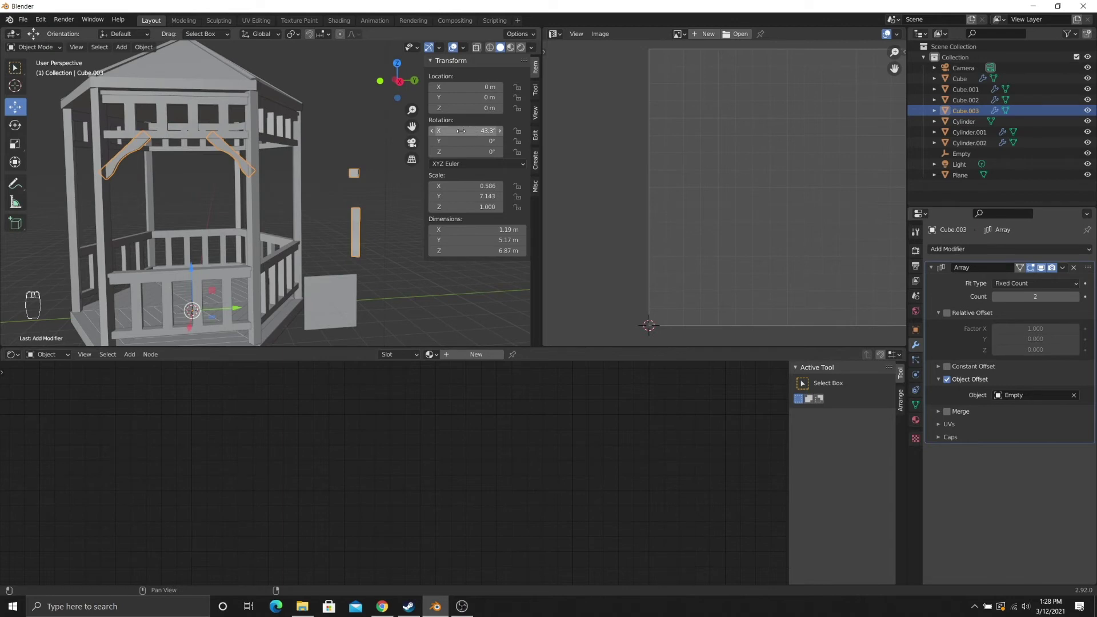
click(1074, 269)
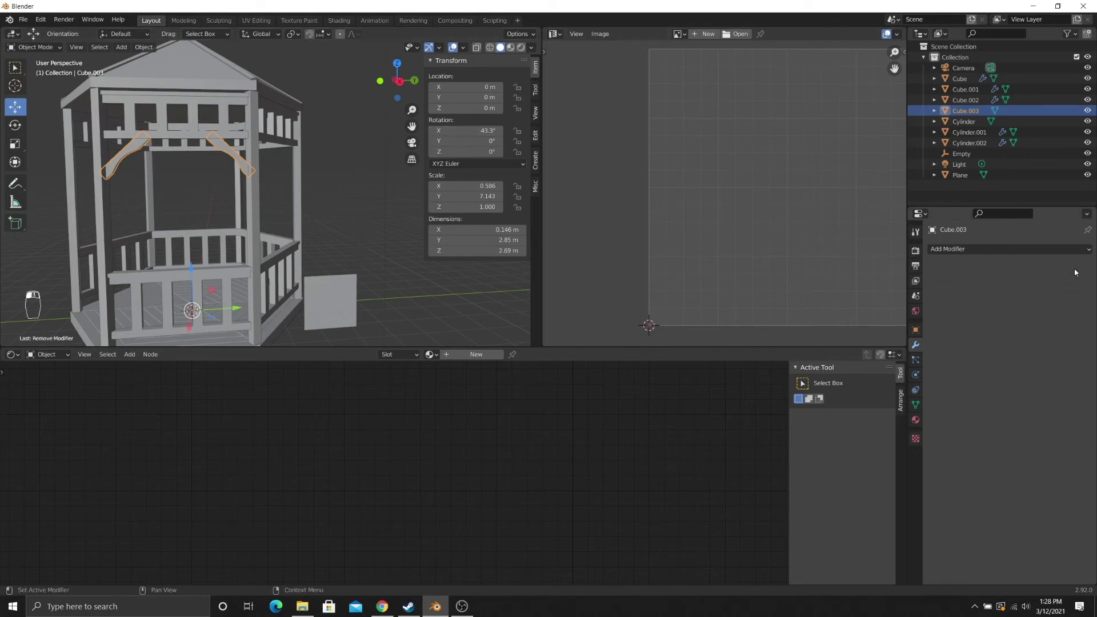
- Try setting the corner braces' X rotation to 0°, and undo the change
shift+middle_drag(293, 208, 353, 228)
scroll(353, 228, up, 3)
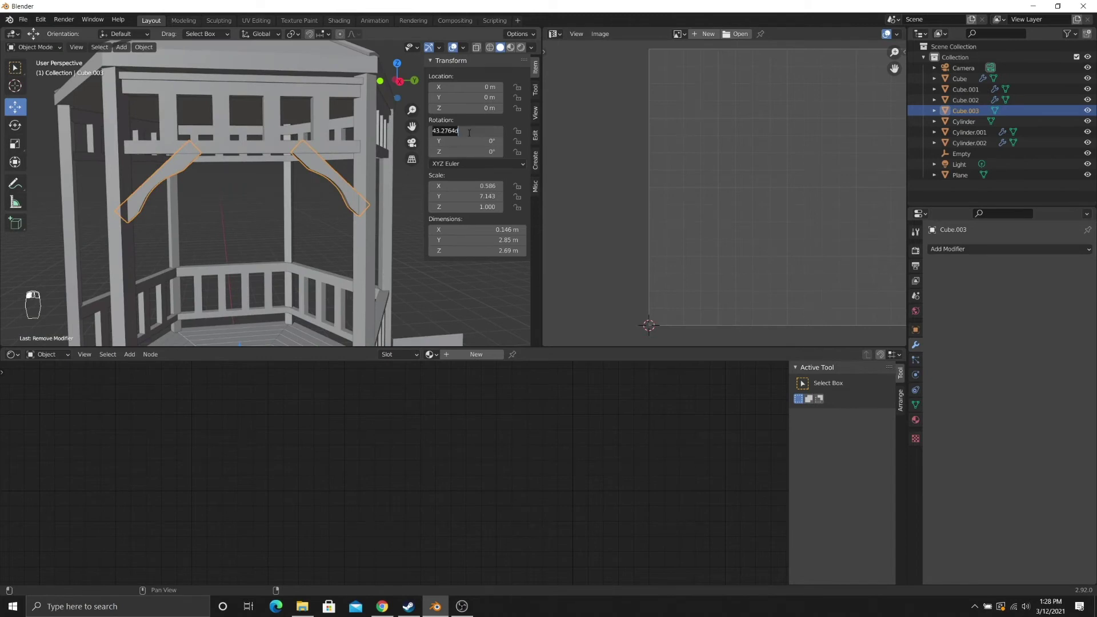
text(0)
key(Return)
scroll(195, 211, down, 3)
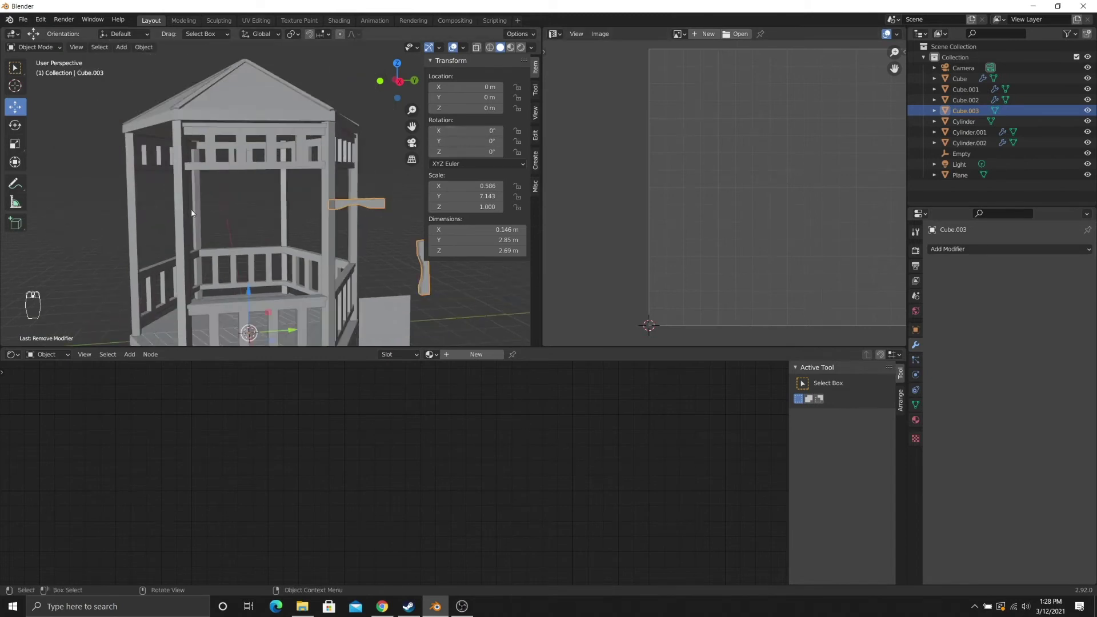
key(ctrl+z)
- Apply all transforms (location, rotation and scale) to the corner braces
mouse_move(213, 214)
middle_down()
mouse_move(195, 209)
mouse_move(228, 213)
middle_up()
scroll(237, 220, up, 4)
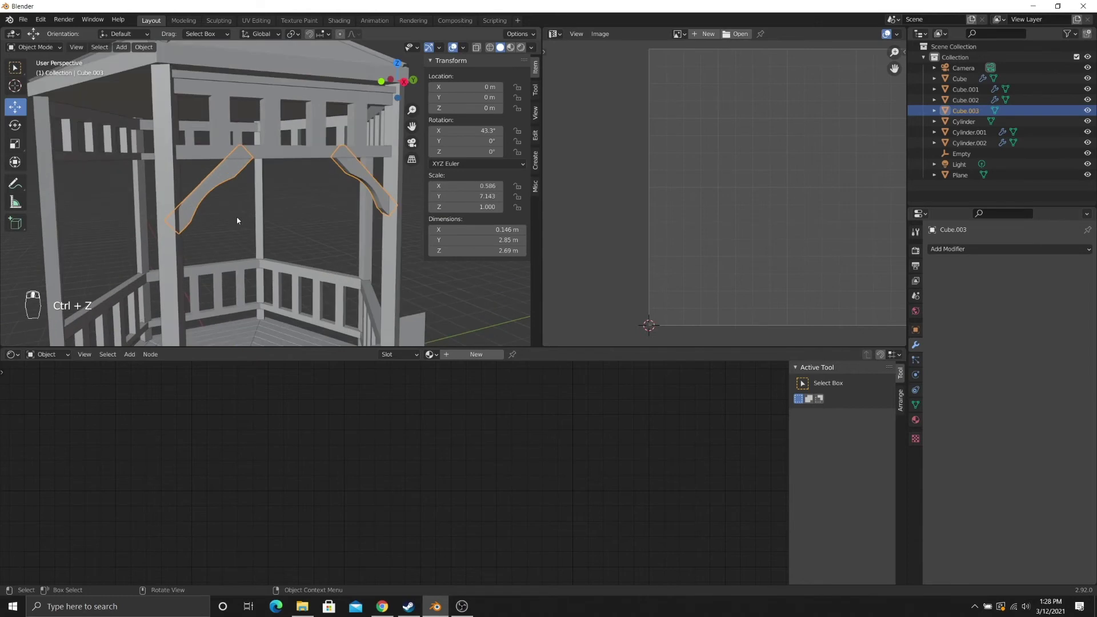
click(144, 48)
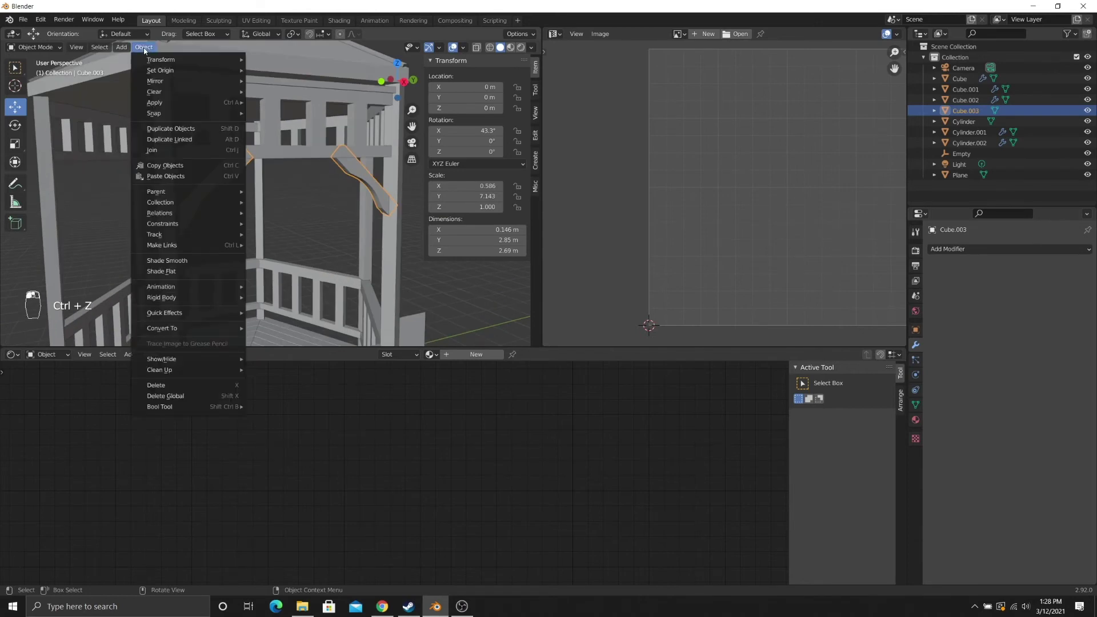
mouse_move(169, 106)
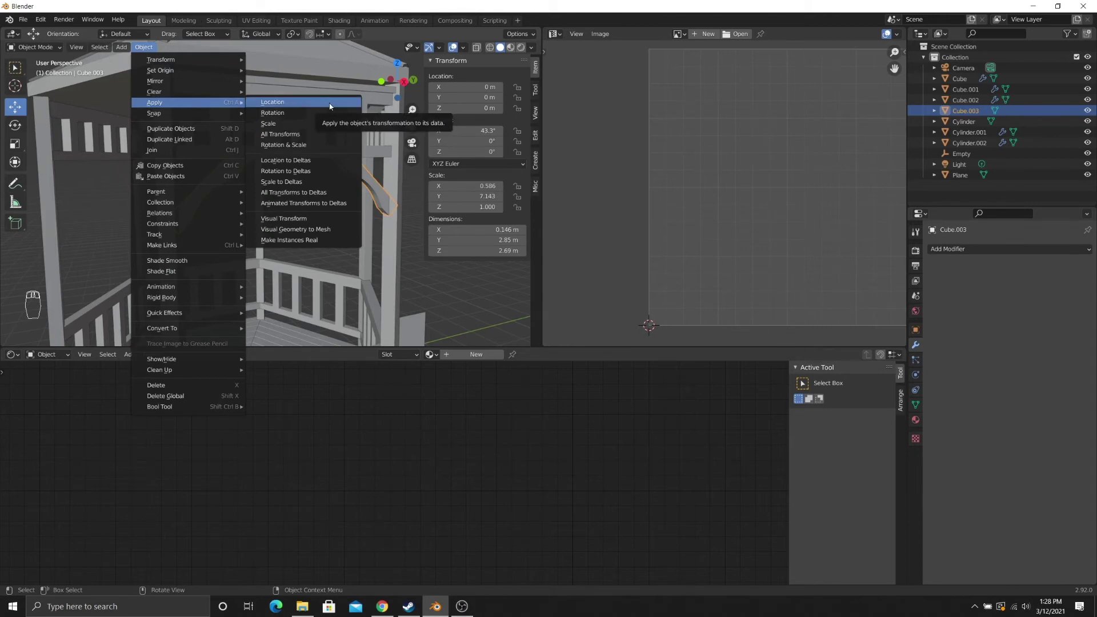
click(290, 137)
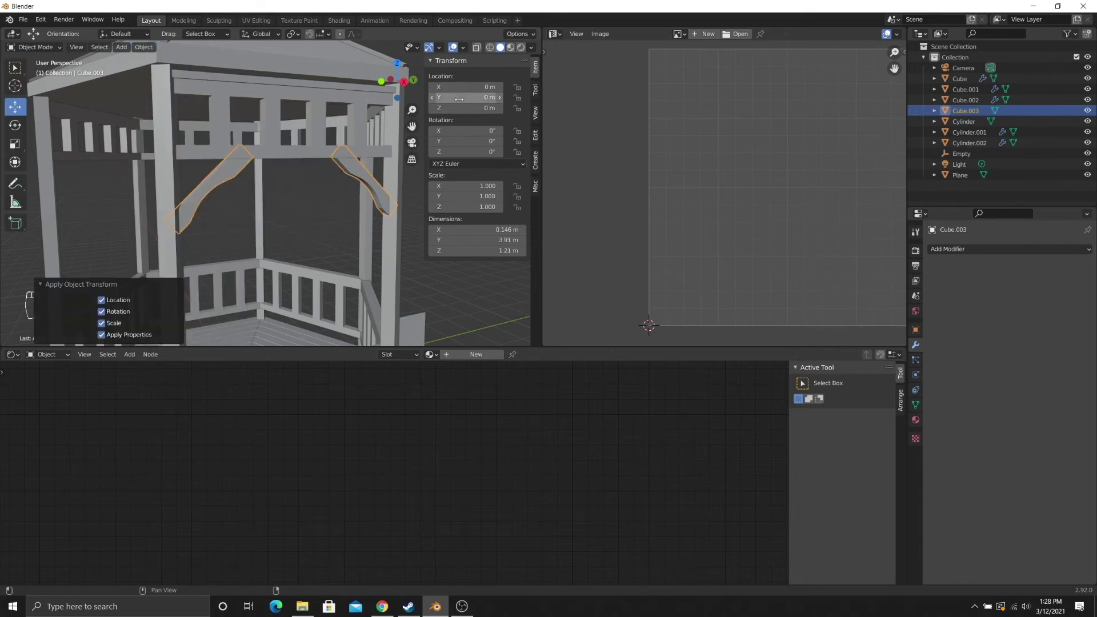
- Add an Array modifier to the corner braces with Relative Offset disabled and Empty as the Object Offset target
scroll(280, 229, down, 4)
middle_drag(280, 228, 242, 237)
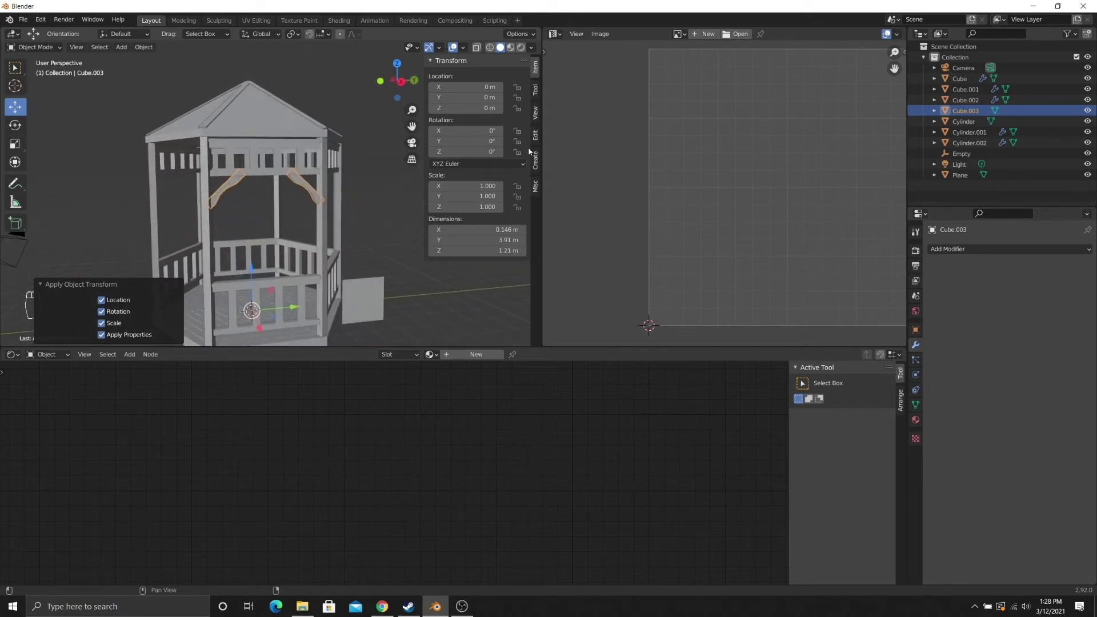
scroll(482, 142, up, 1)
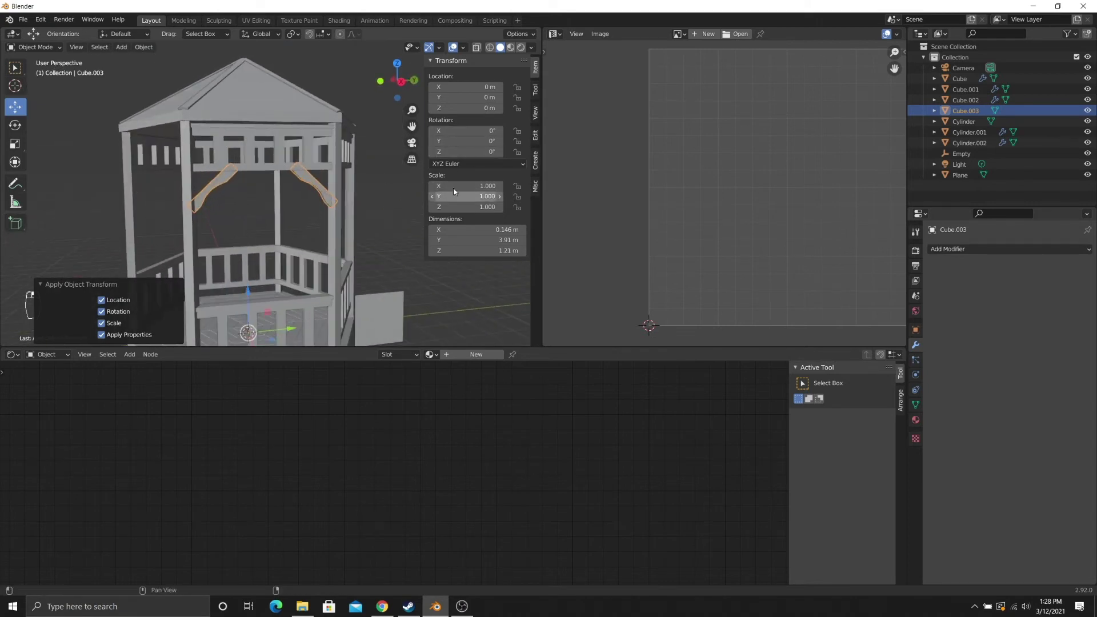
middle_drag(343, 206, 313, 202)
click(980, 248)
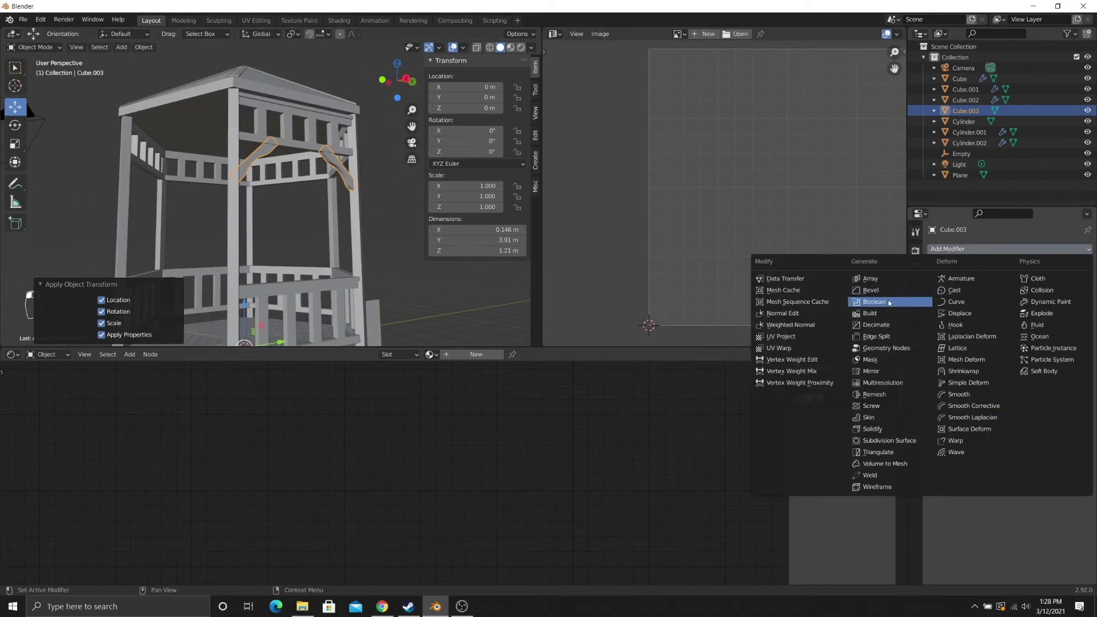
click(885, 279)
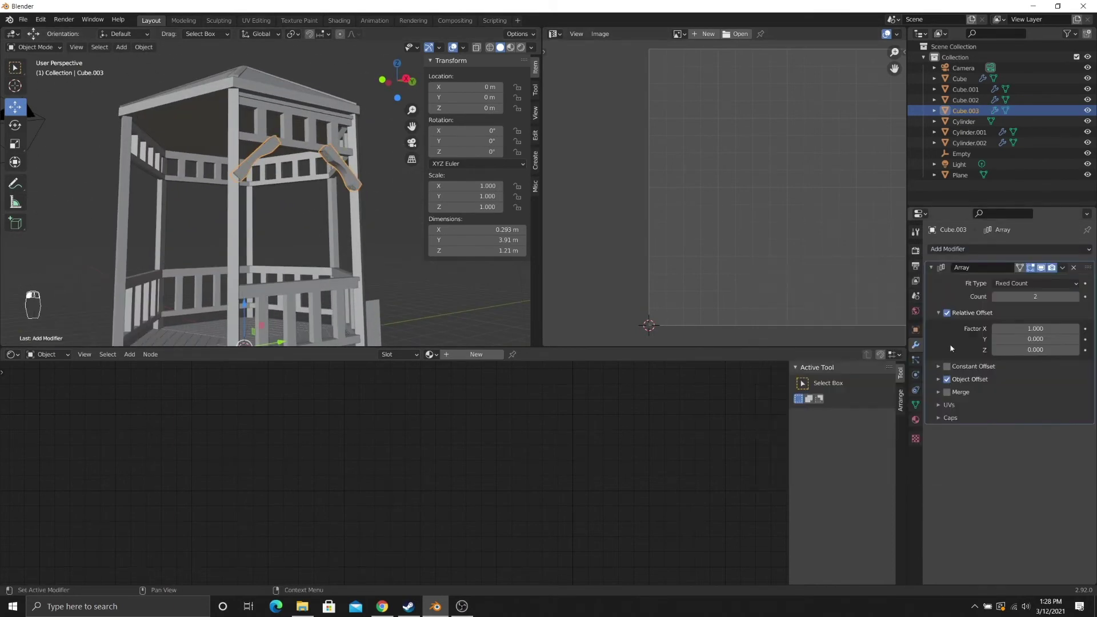
click(947, 313)
click(935, 380)
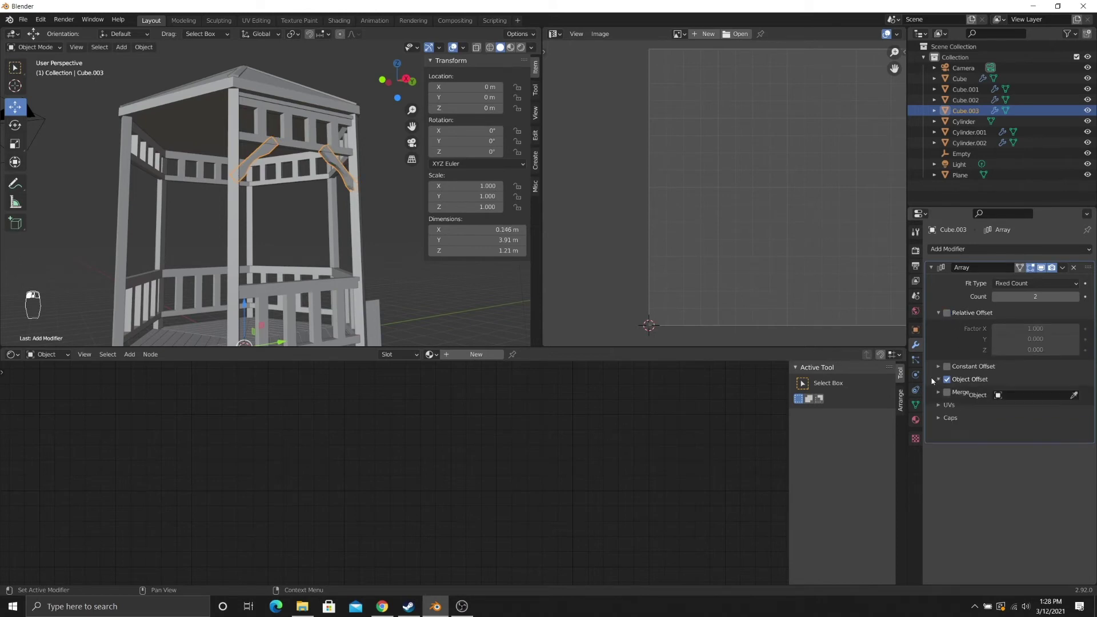
click(1001, 395)
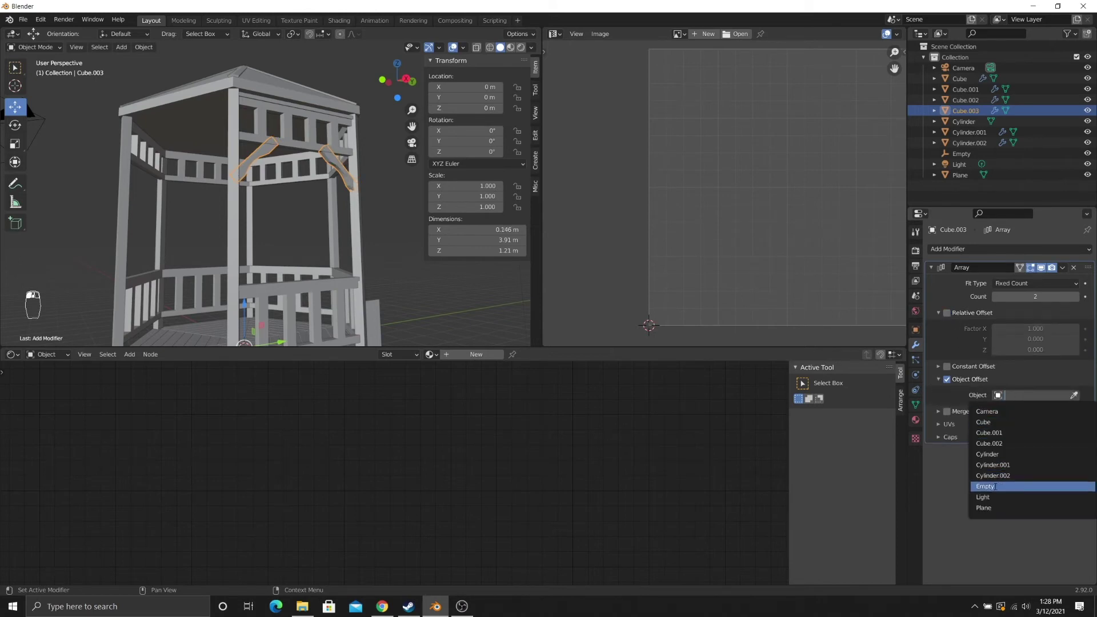
click(1029, 482)
- Set the corner braces' array count to 5 and deselect the braces
click(1075, 296)
click(1076, 297)
click(1075, 296)
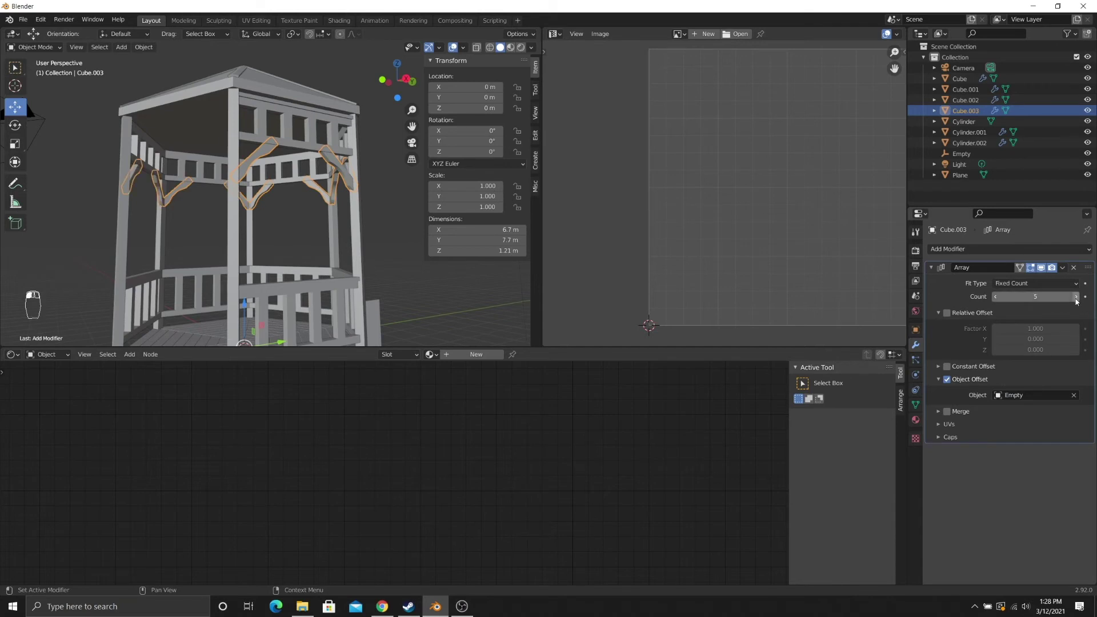
middle_drag(194, 223, 249, 235)
scroll(299, 208, down, 4)
click(285, 214)
scroll(297, 200, up, 4)
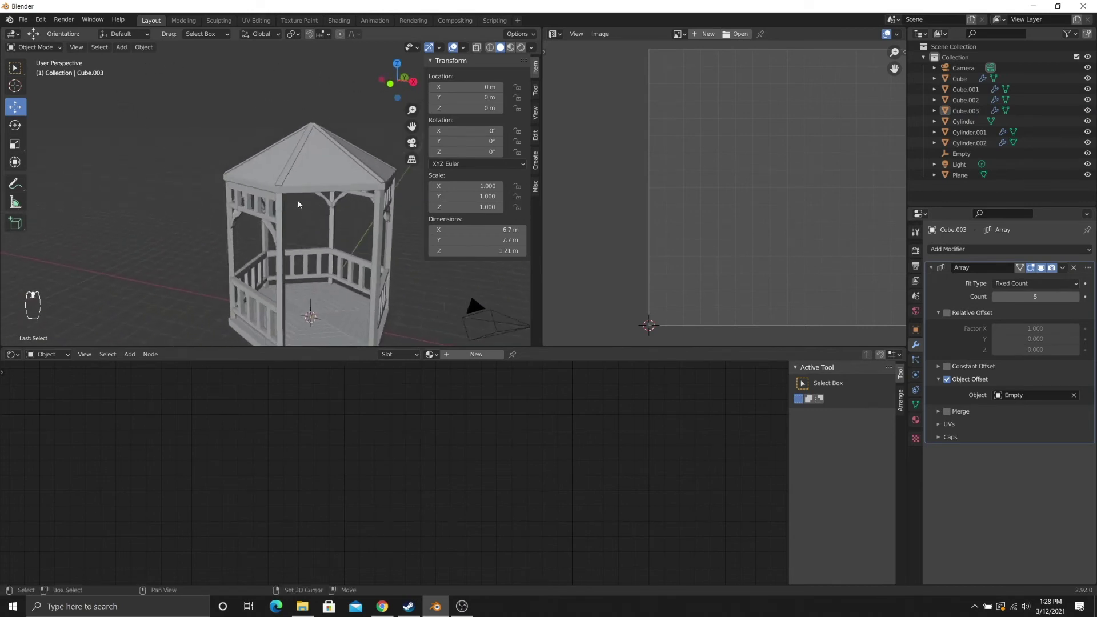
- Select the roof, switch the viewport to rendered shading, and examine the gazebo reference image and the model's roof
click(311, 184)
scroll(265, 201, up, 2)
scroll(265, 201, up, 2)
middle_drag(265, 201, 132, 136)
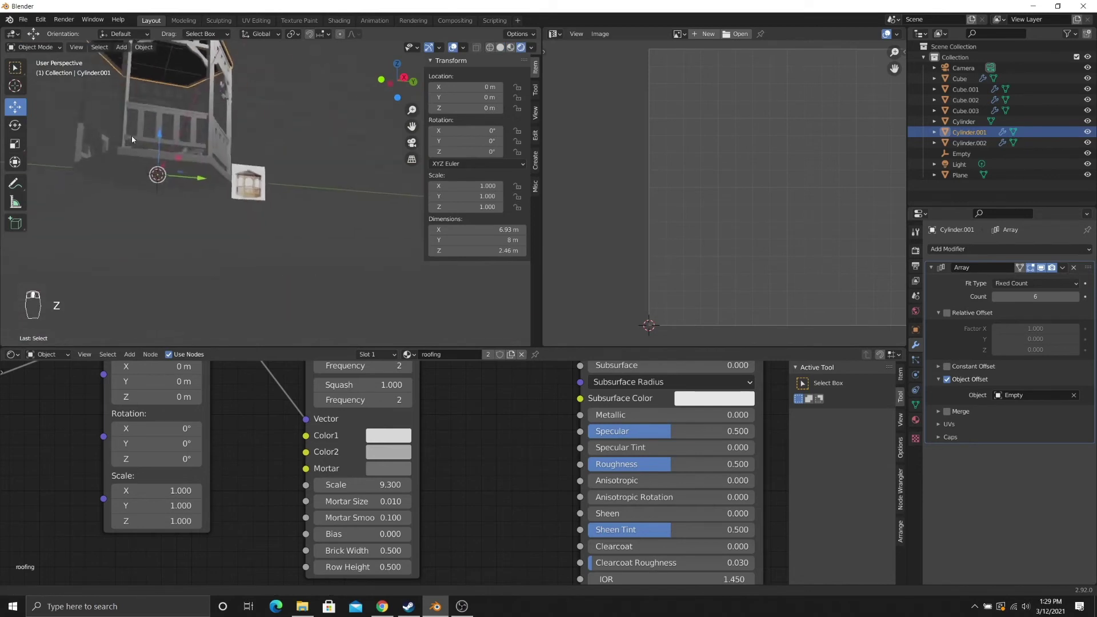
scroll(131, 135, up, 5)
scroll(304, 264, up, 6)
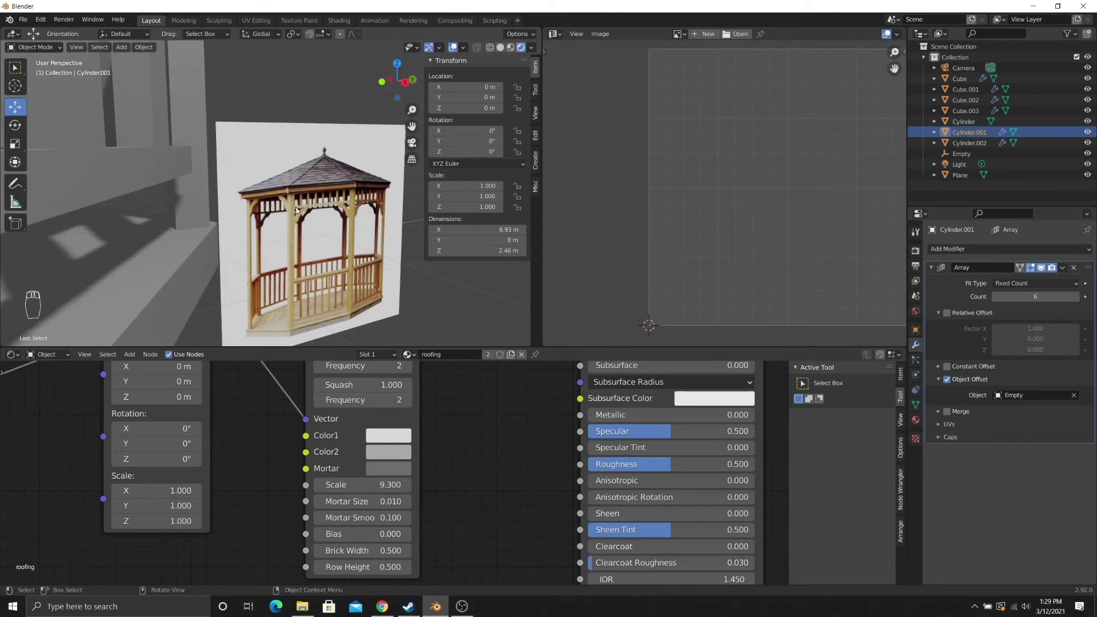
middle_drag(296, 210, 262, 173)
scroll(265, 166, up, 2)
scroll(256, 171, down, 2)
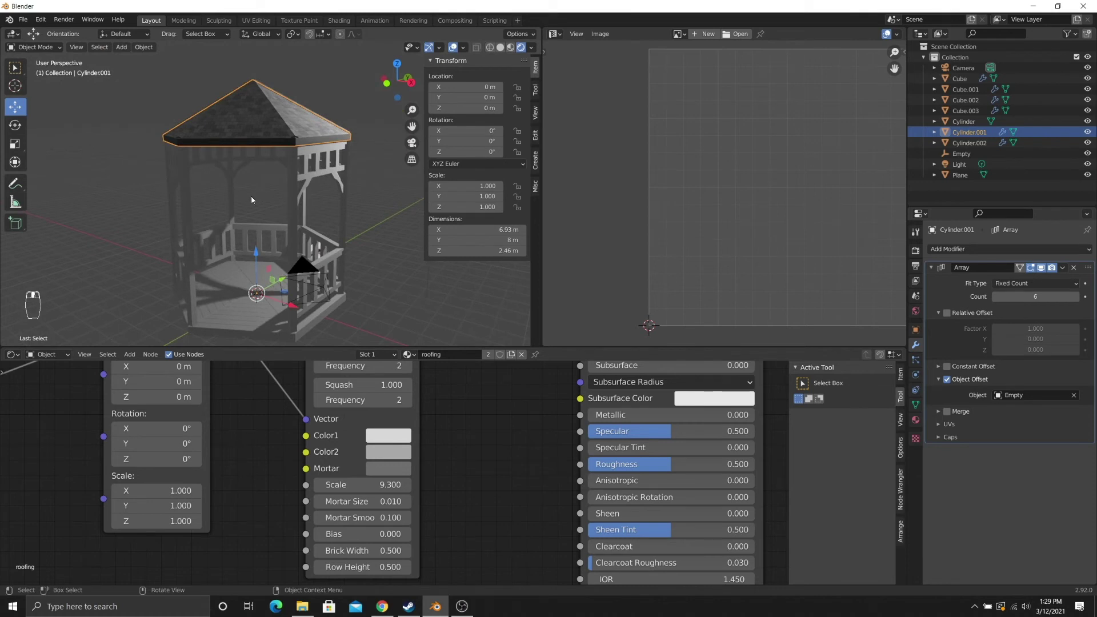
- Add a UV sphere with a 1 m radius and raise it above the roof peak to about 10.06 m on Z
key(shift+a)
mouse_move(218, 197)
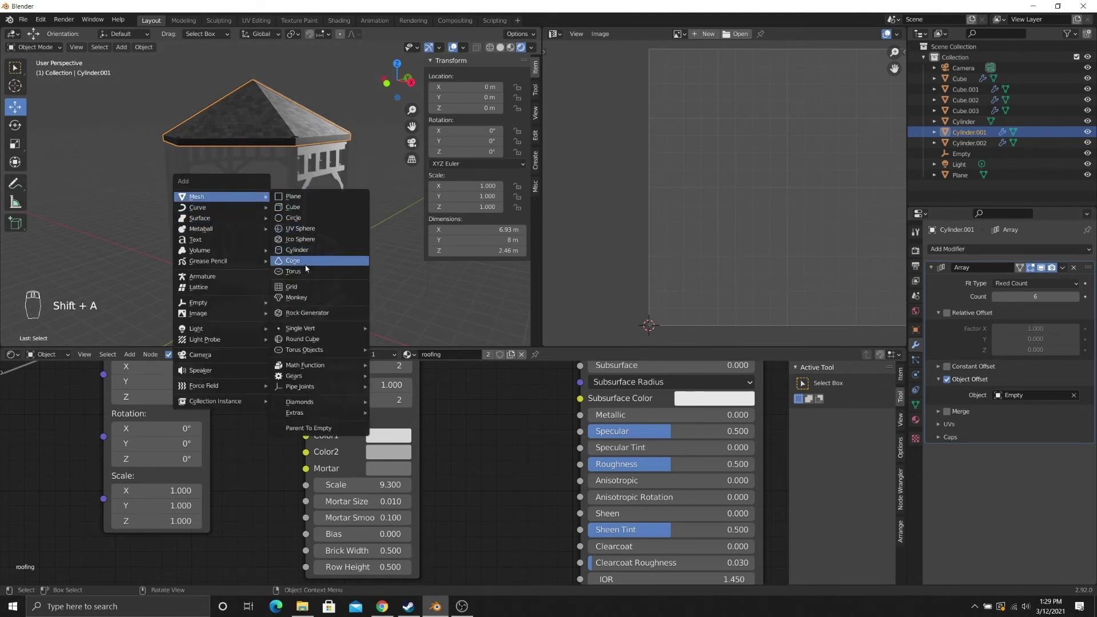
click(309, 229)
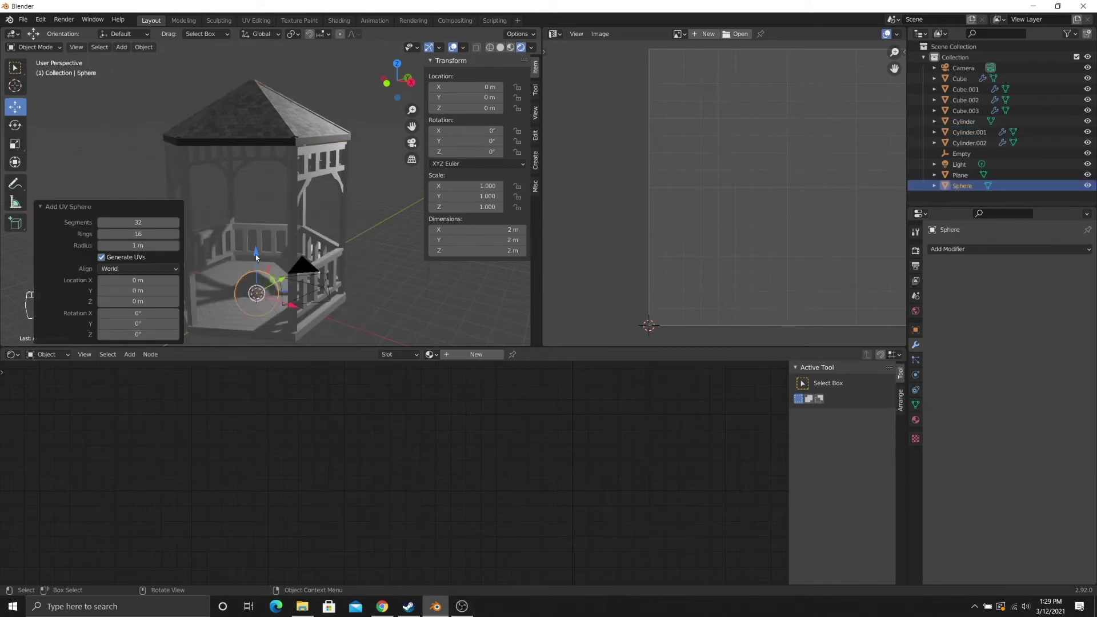
drag(256, 258, 255, 28)
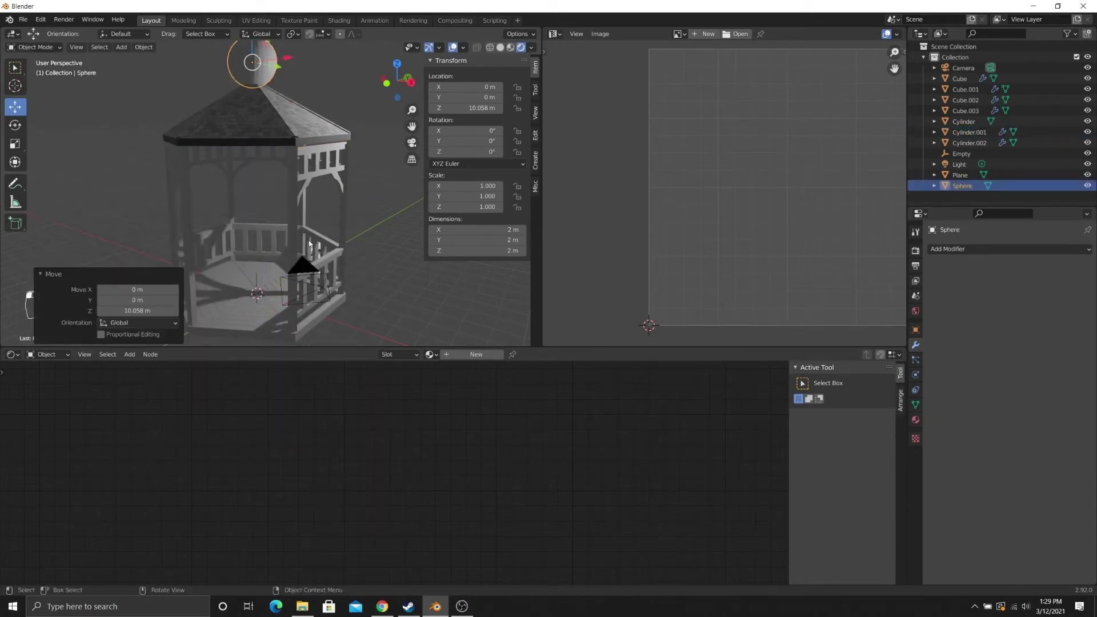
- Apply smooth shading to the sphere above the roof peak
shift+middle_drag(242, 151, 268, 212)
scroll(277, 227, up, 9)
scroll(257, 232, down, 3)
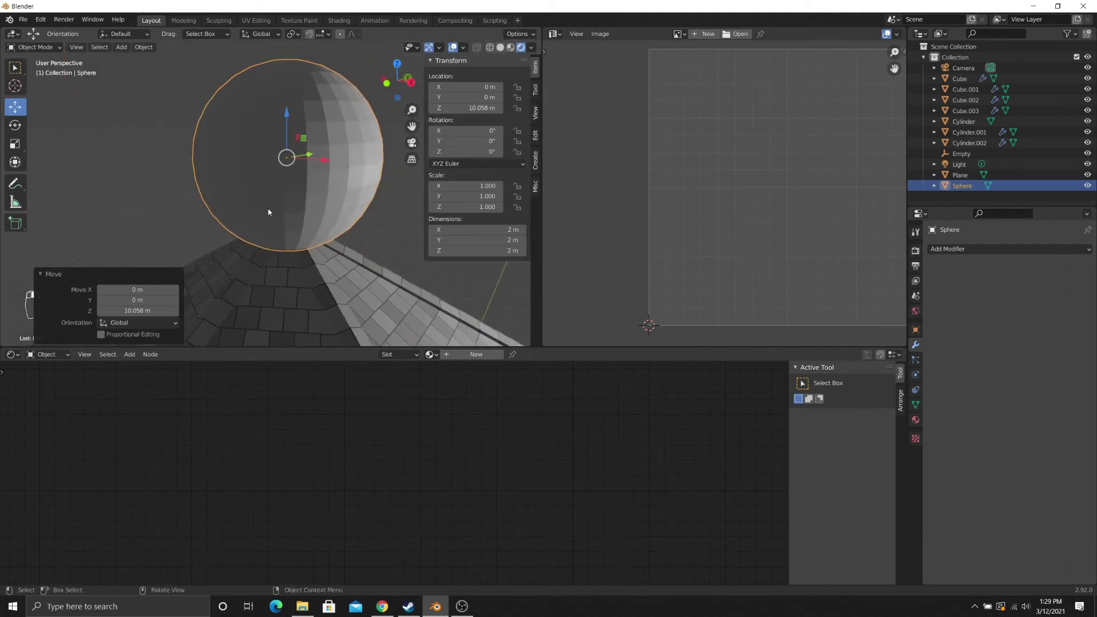
right_click(323, 123)
click(301, 123)
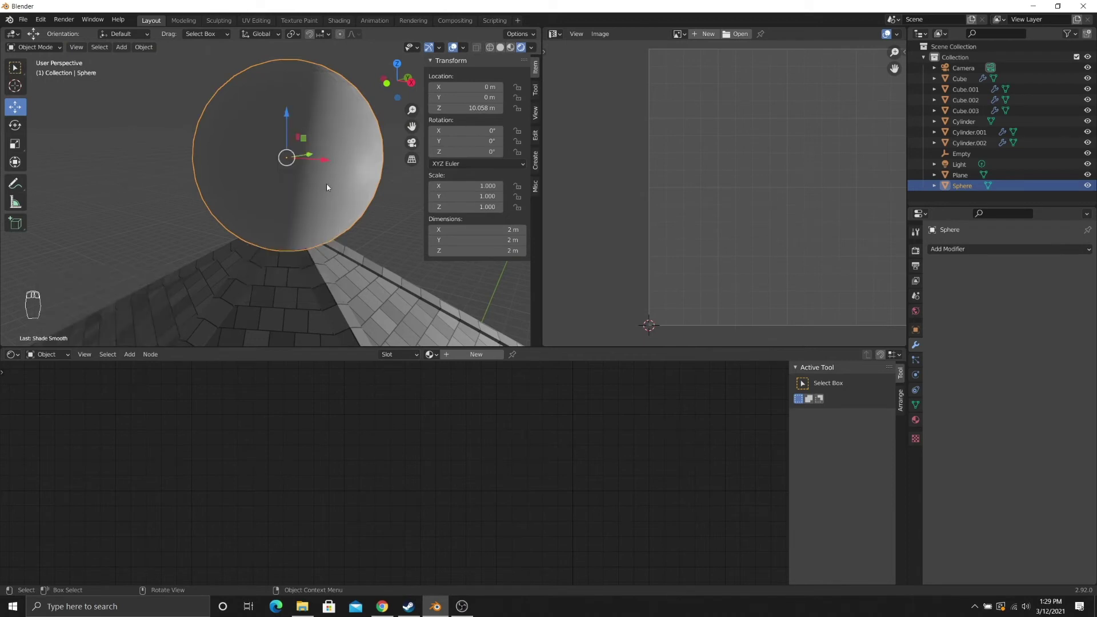
- In Edit Mode, scale the whole sphere mesh to about 0.161 and lower it towards the roof peak to about -0.324 m local Z
key(Tab)
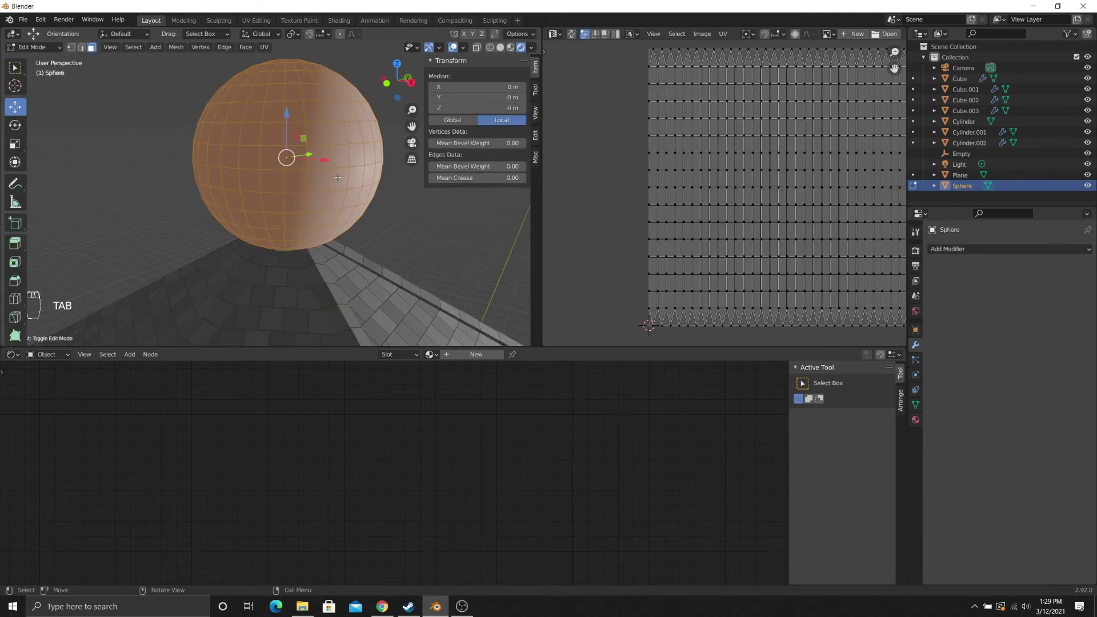
key(s)
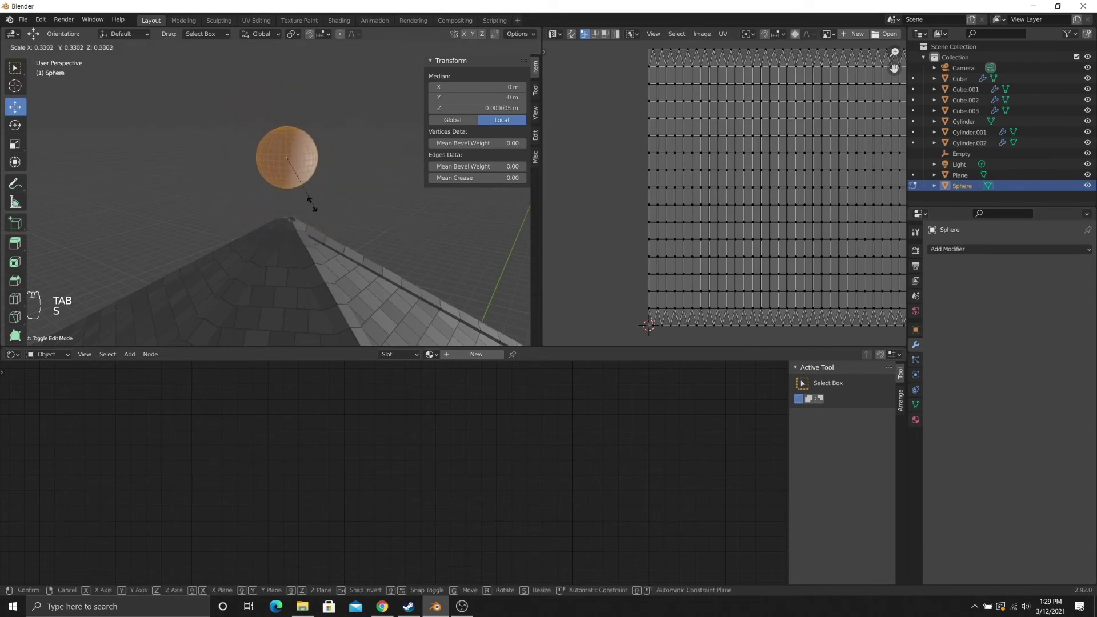
click(292, 183)
scroll(302, 171, up, 5)
scroll(303, 170, down, 3)
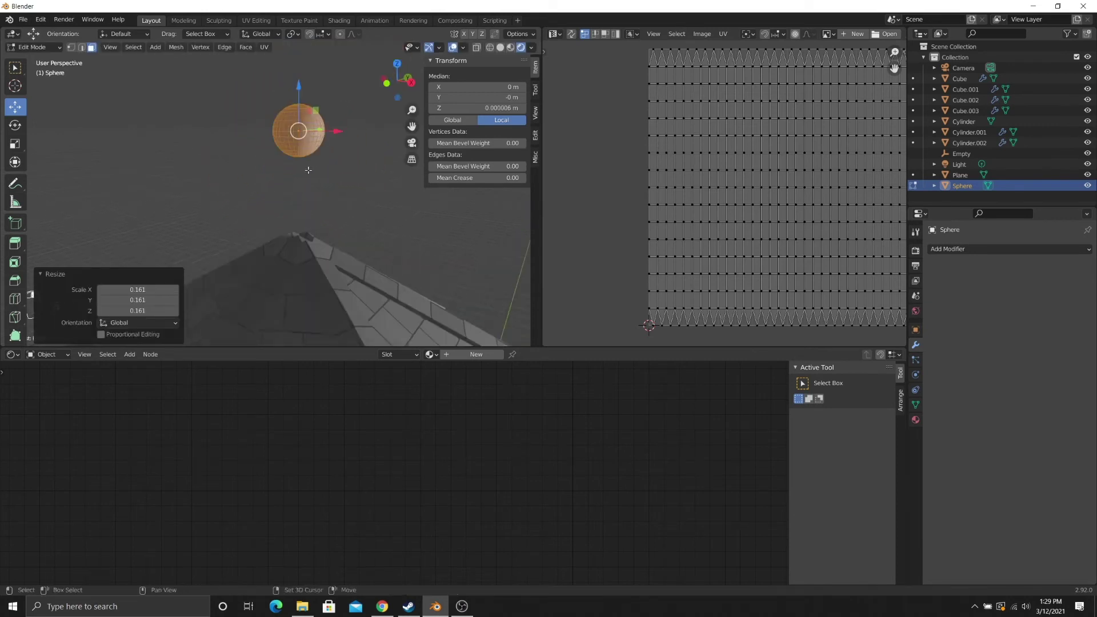
mouse_move(317, 144)
shift+middle_down()
mouse_move(291, 212)
mouse_move(310, 159)
shift+middle_up()
drag(289, 101, 292, 158)
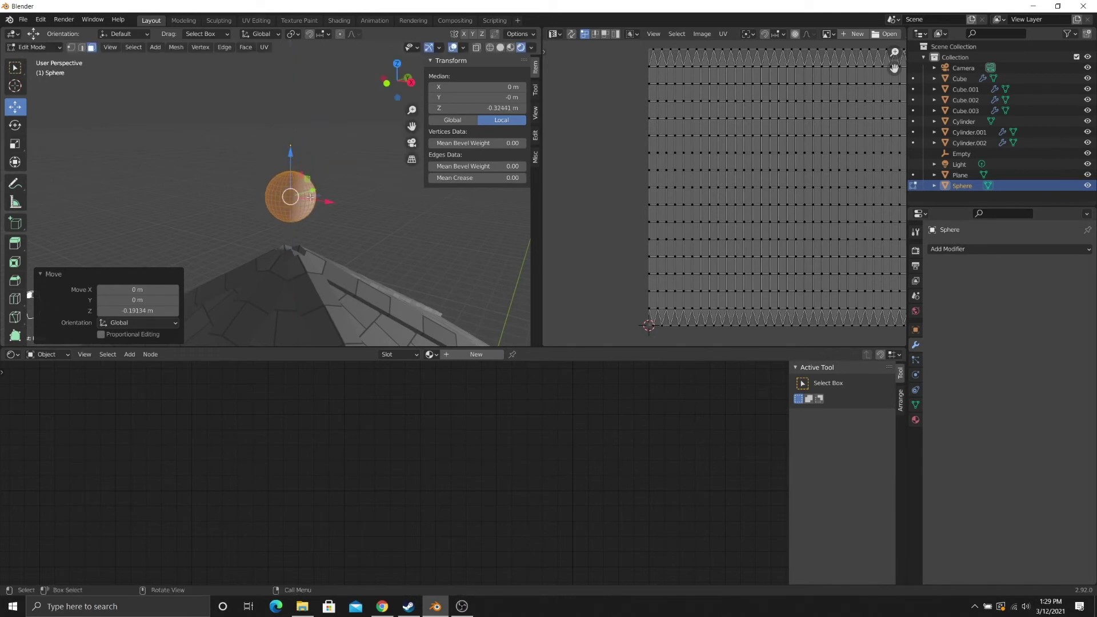
- Select the face rings forming the sphere's bottom cap and extrude them about 0.133 m down along Z
key(KP_Decimal)
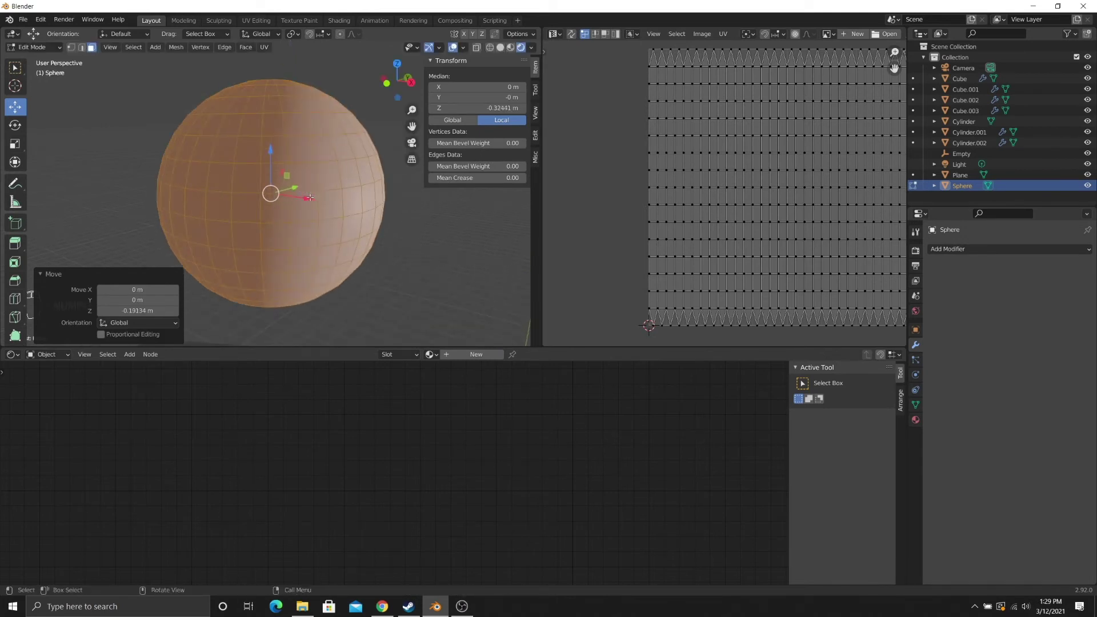
scroll(310, 197, down, 3)
middle_drag(296, 280, 266, 202)
scroll(305, 175, up, 2)
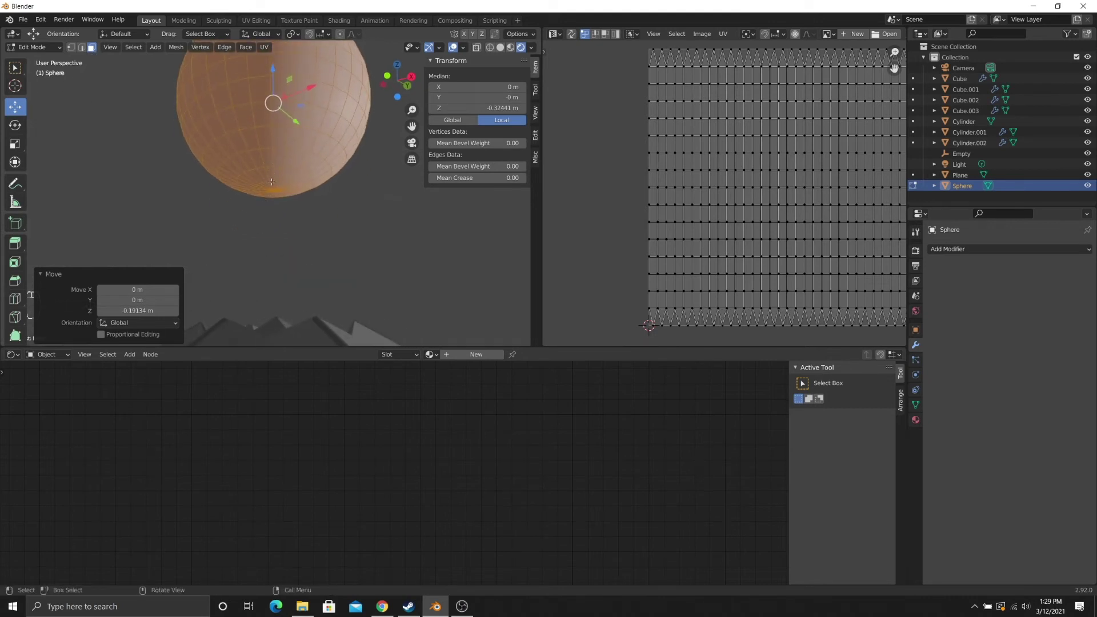
click(272, 181)
mouse_move(272, 181)
middle_down()
mouse_move(265, 194)
mouse_move(275, 170)
middle_up()
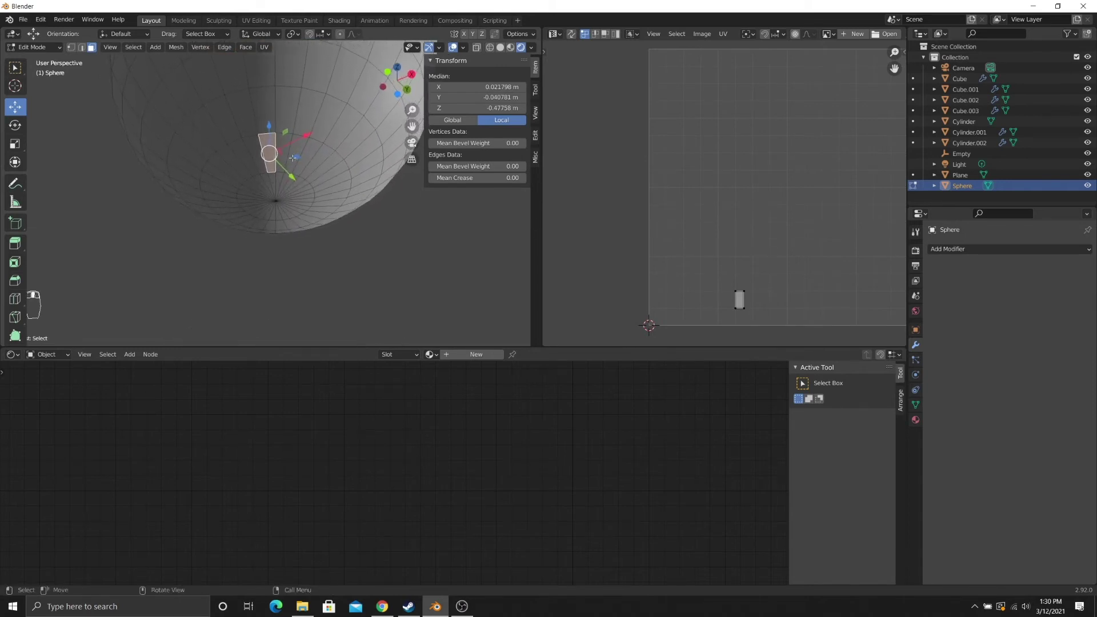
alt+click(288, 161)
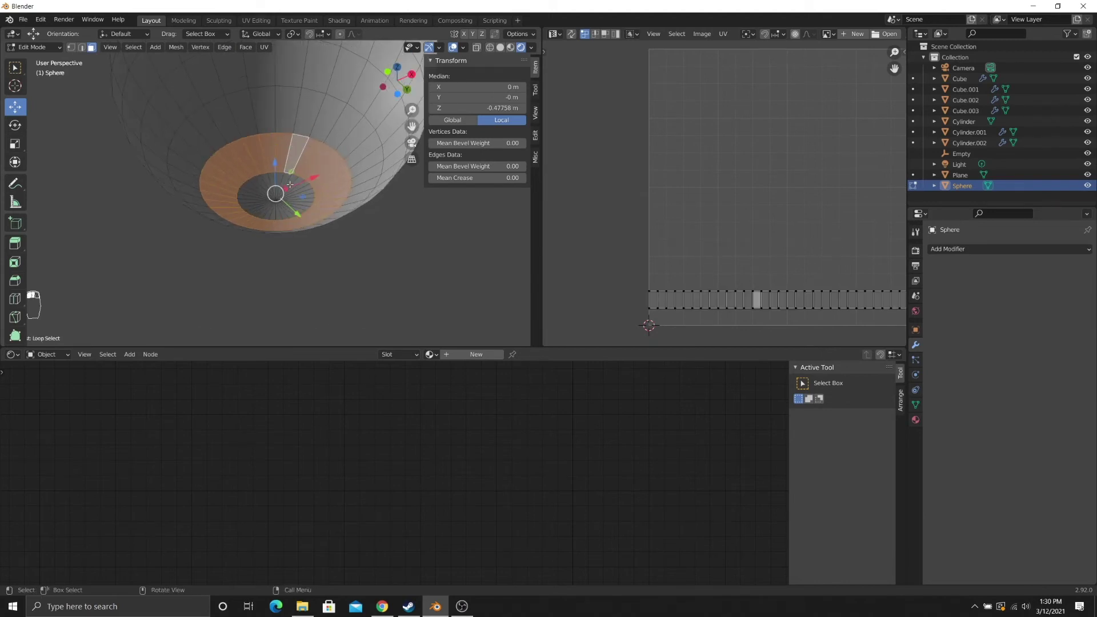
key(ctrl+KP_Add)
mouse_move(290, 184)
middle_down()
mouse_move(263, 231)
mouse_move(296, 181)
middle_up()
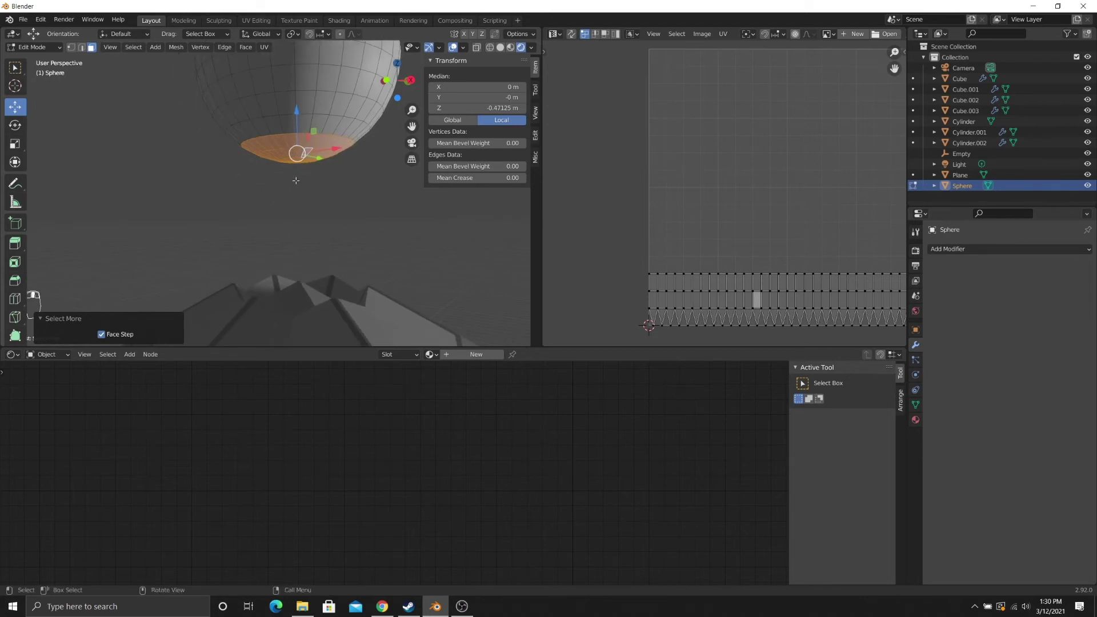
key(e)
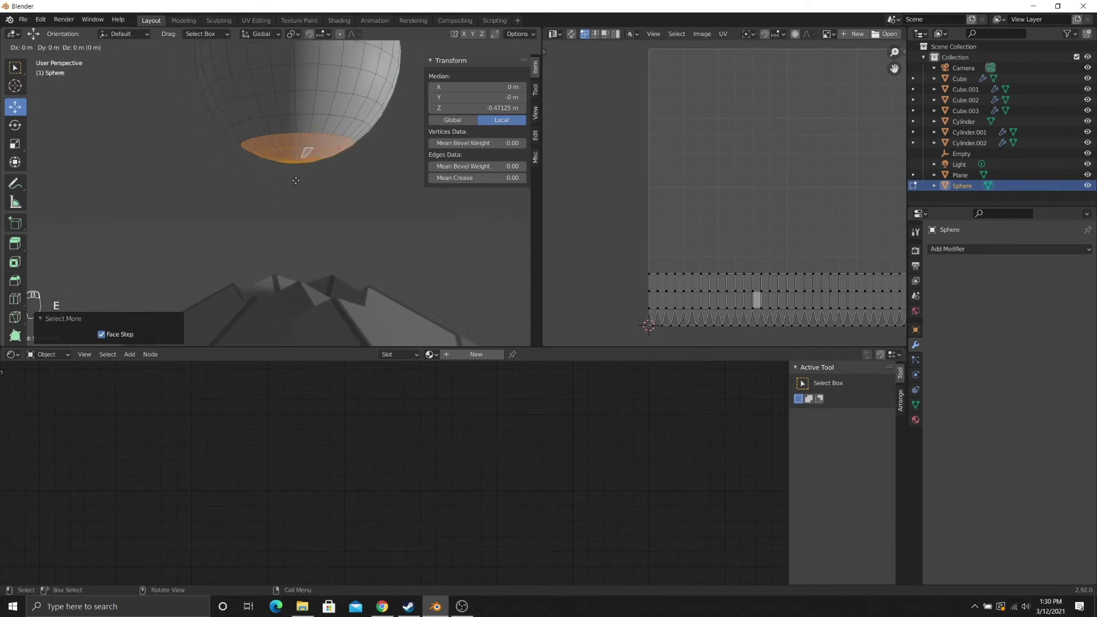
key(z)
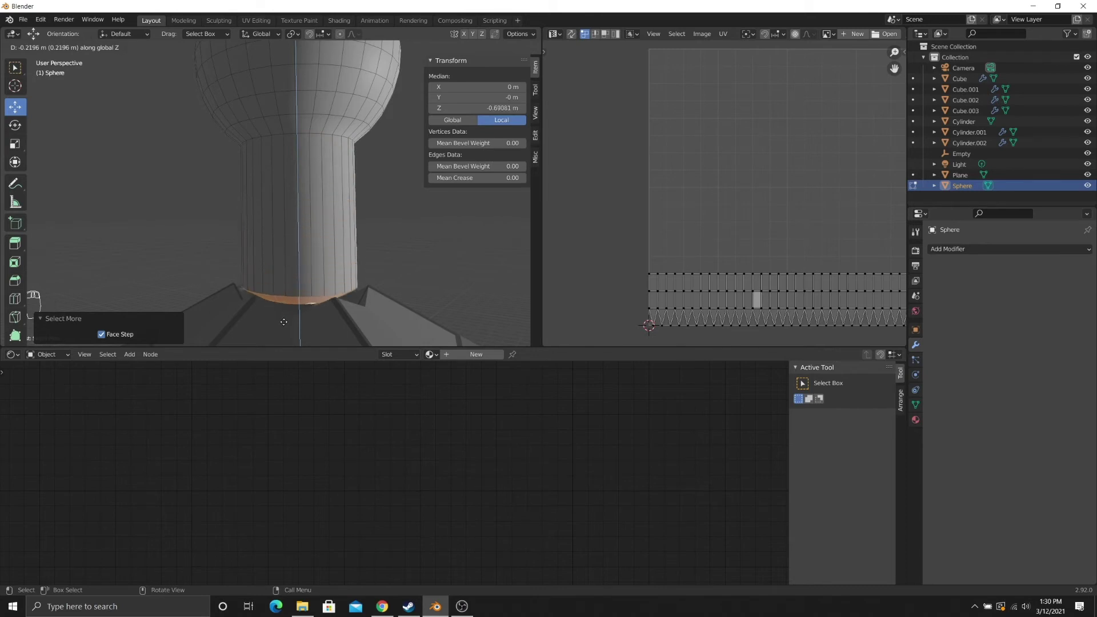
click(287, 263)
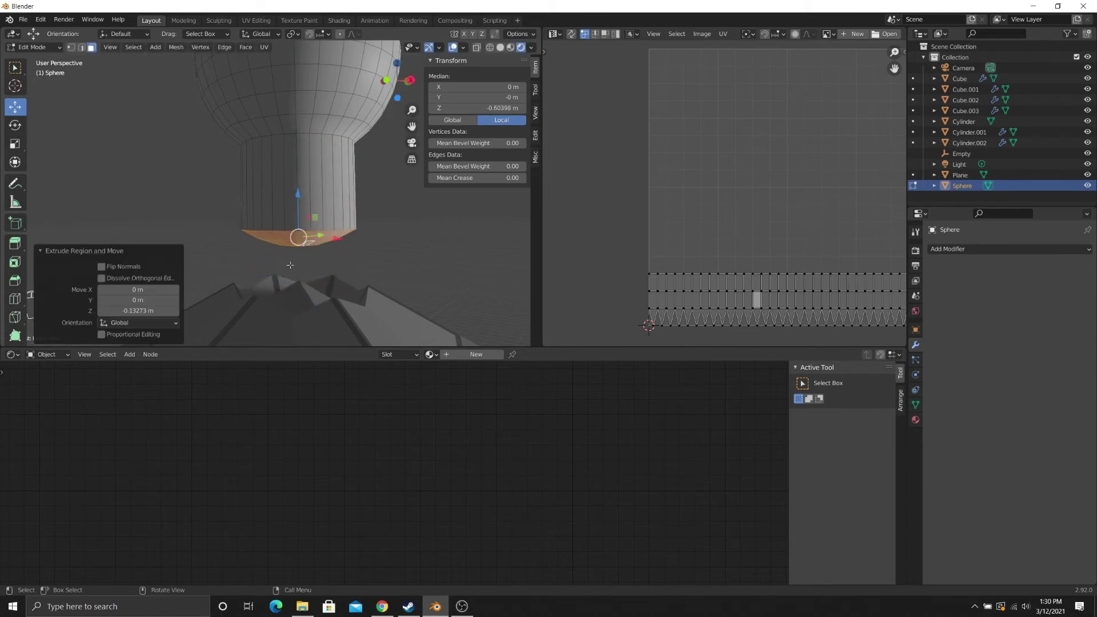
middle_drag(287, 264, 328, 259)
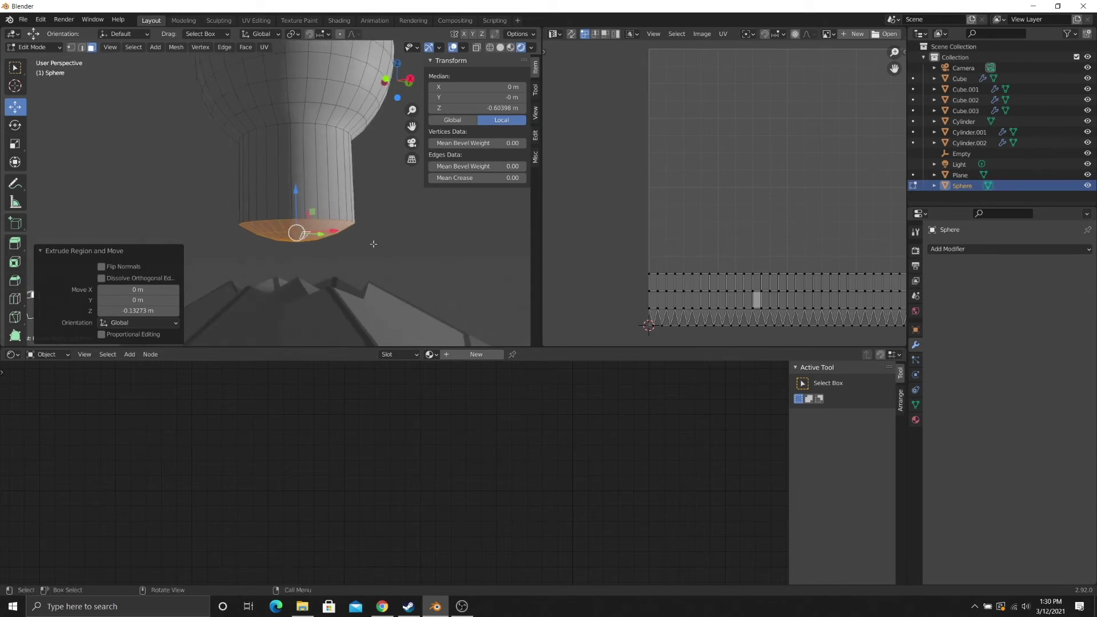
- Flatten the extruded bottom faces with a Z scale of 0 and lower them about 0.102 m into the roof peak
key(s)
key(z)
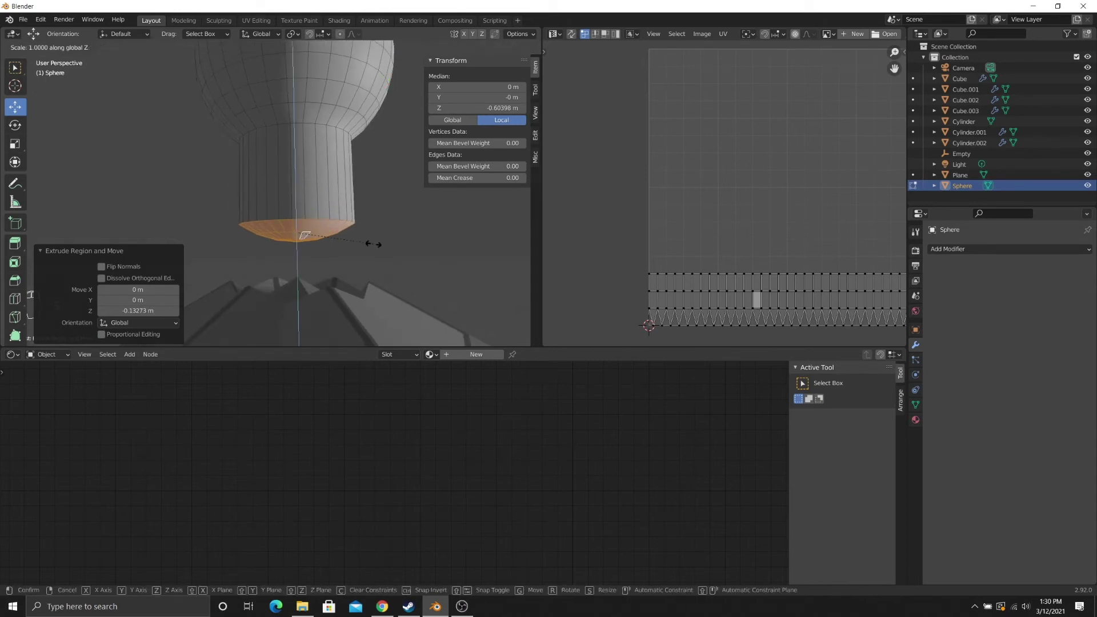
key(0)
key(Return)
middle_drag(299, 224, 299, 193)
drag(299, 193, 298, 257)
scroll(291, 251, down, 3)
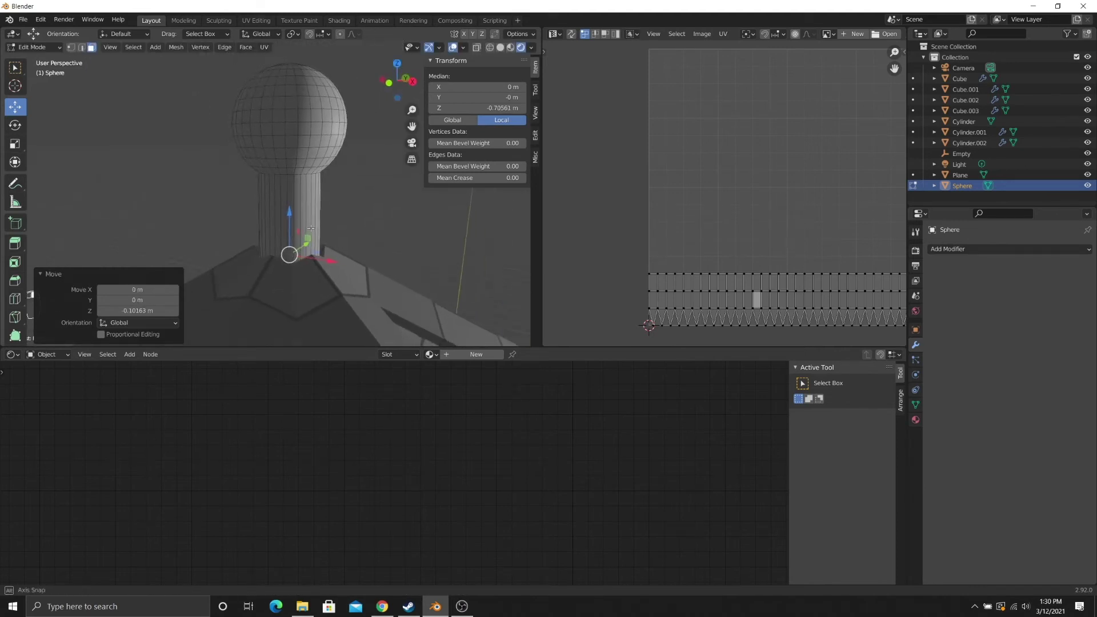
- Select the edge loop where the sphere meets the neck and lower it about 0.023 m on Z
middle_drag(289, 211, 302, 191)
scroll(303, 186, up, 2)
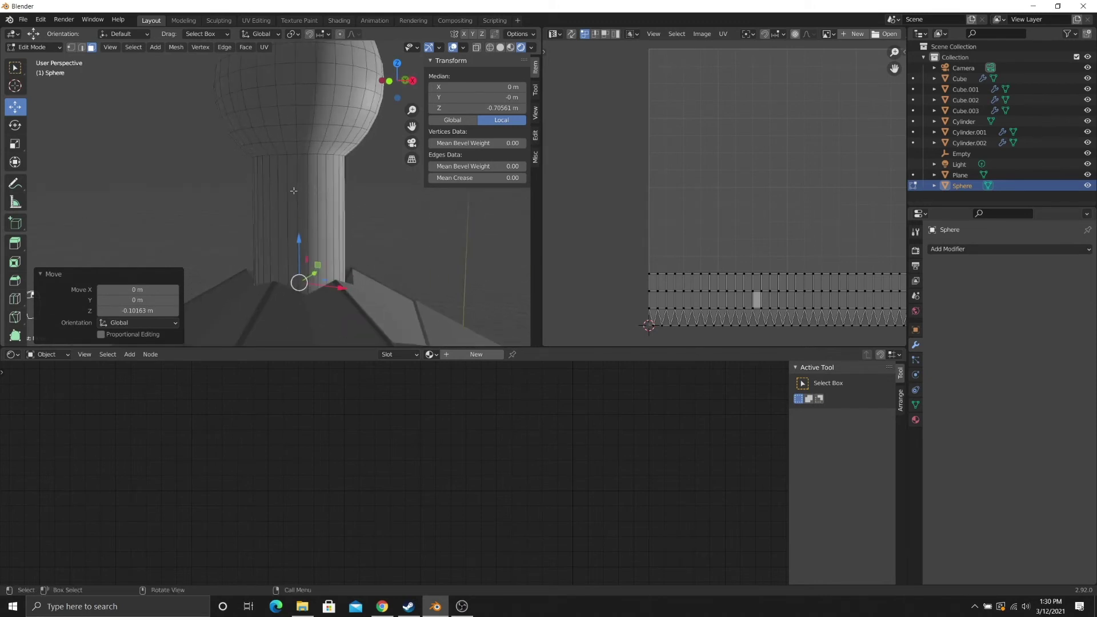
shift+middle_drag(291, 162, 286, 181)
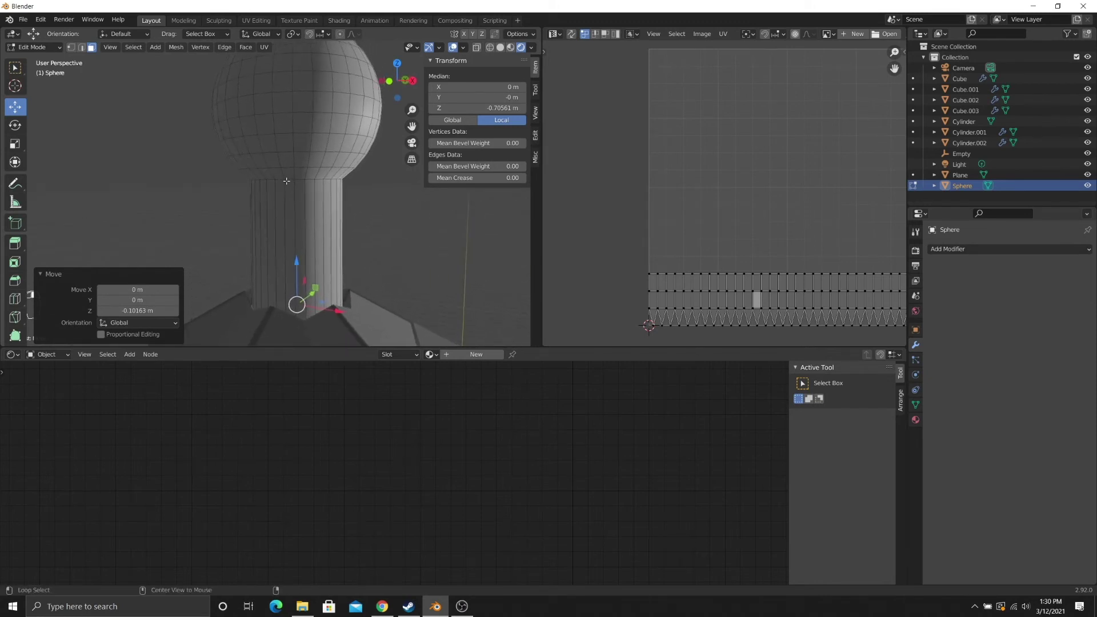
key(2)
alt+click(291, 179)
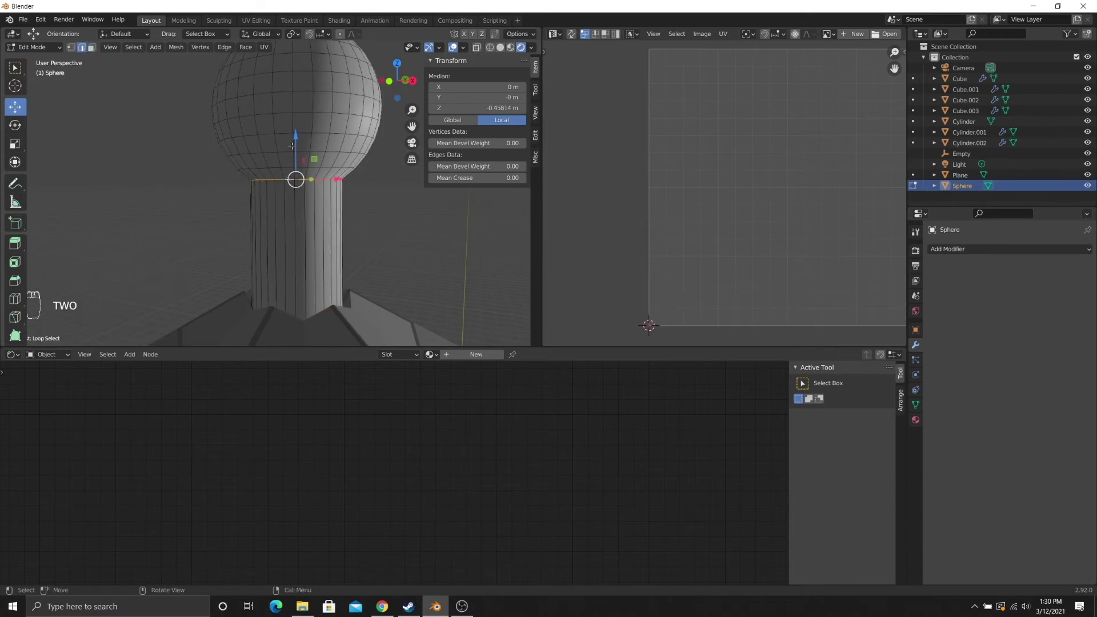
drag(296, 135, 296, 147)
- Try a bevel about 0.044 m wide with 4 segments on the neck's upper edge loop, and undo it
key(ctrl+b)
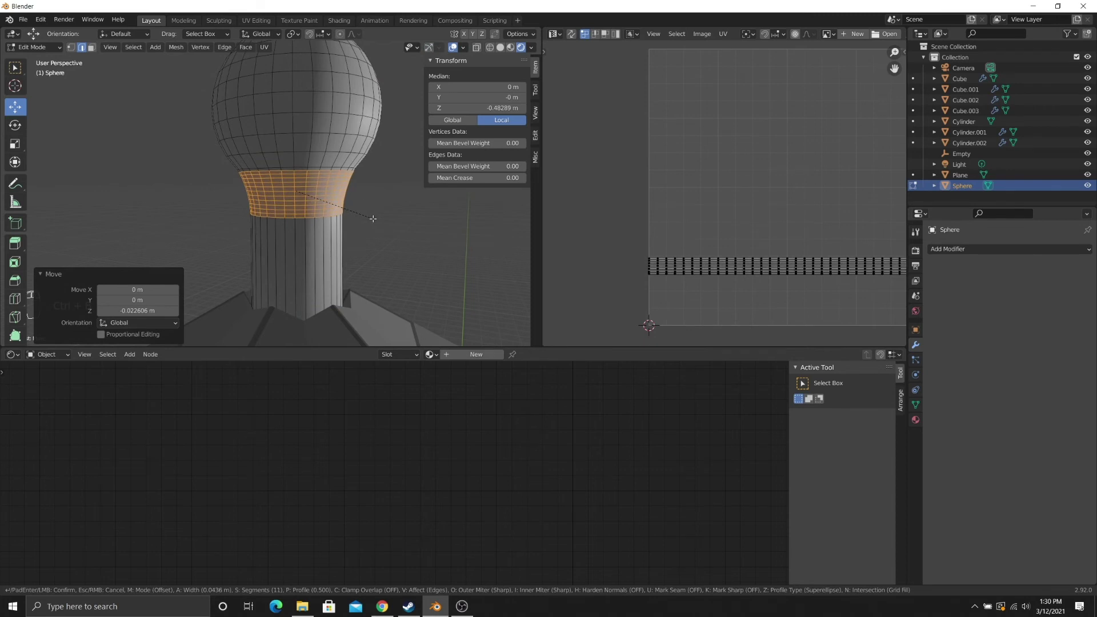
click(373, 219)
drag(163, 187, 139, 187)
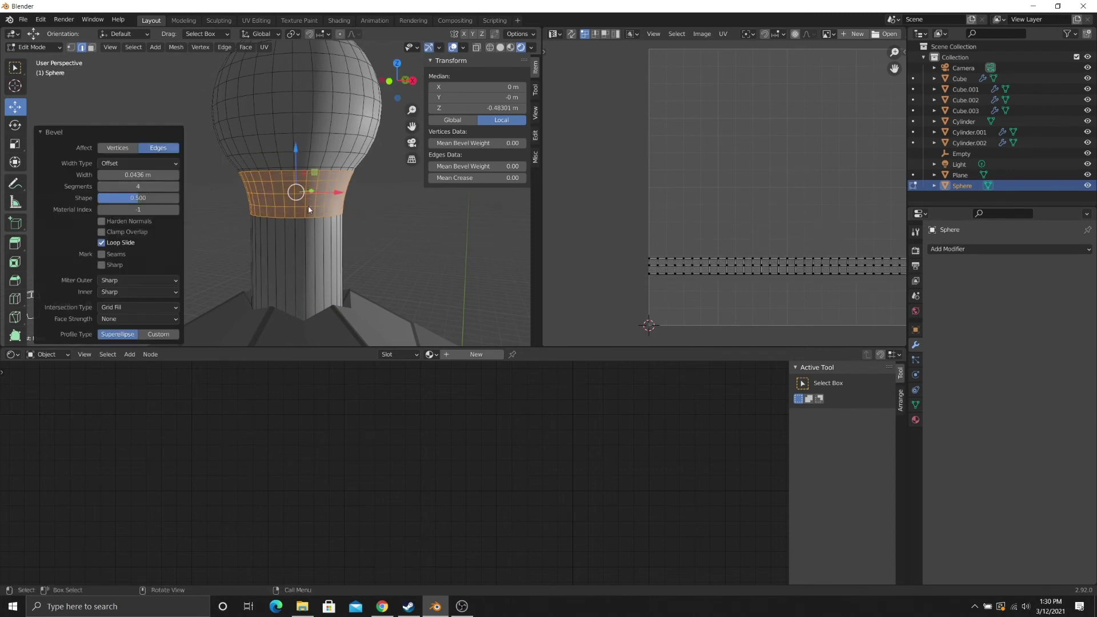
key(ctrl+z)
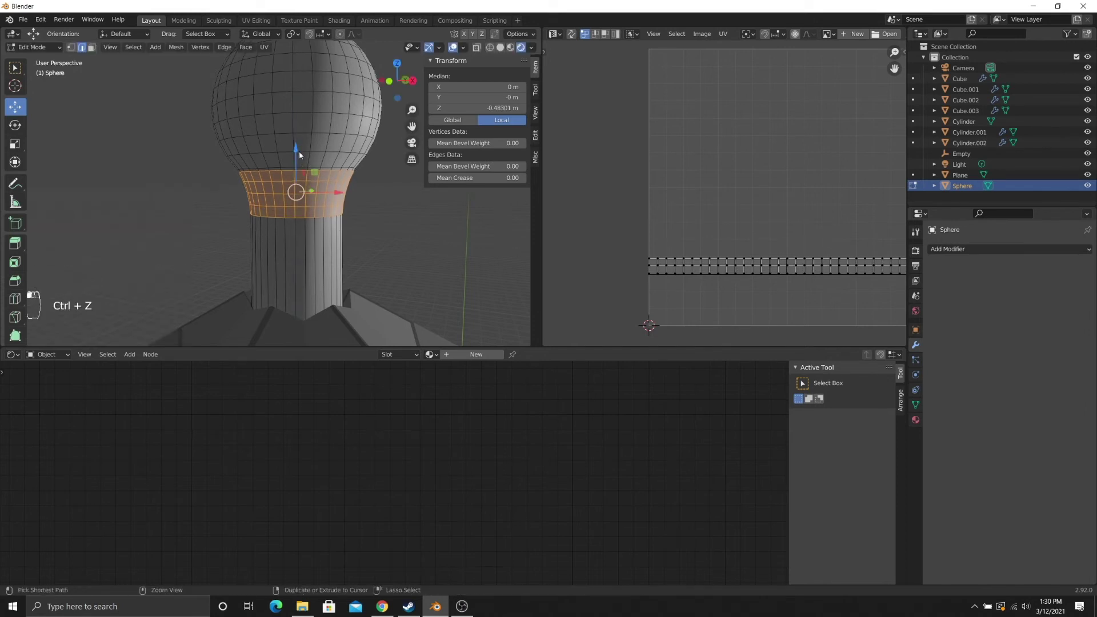
key(ctrl+z)
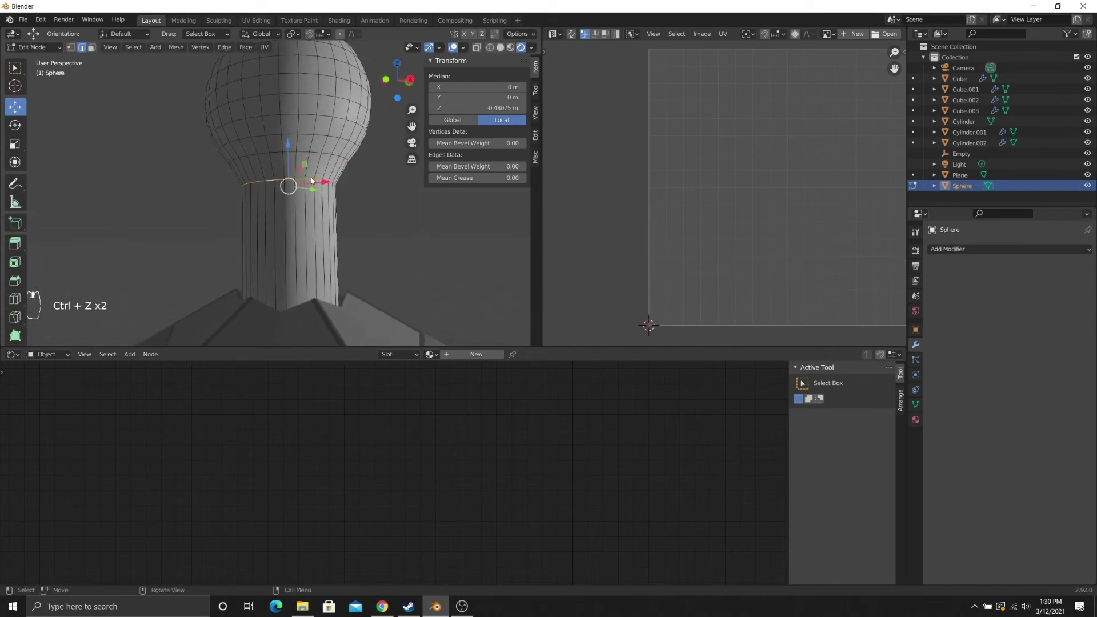
- Lower the neck's upper edge loop another 0.018 m or so and bevel it about 0.051 m wide with 4 segments
drag(287, 145, 288, 156)
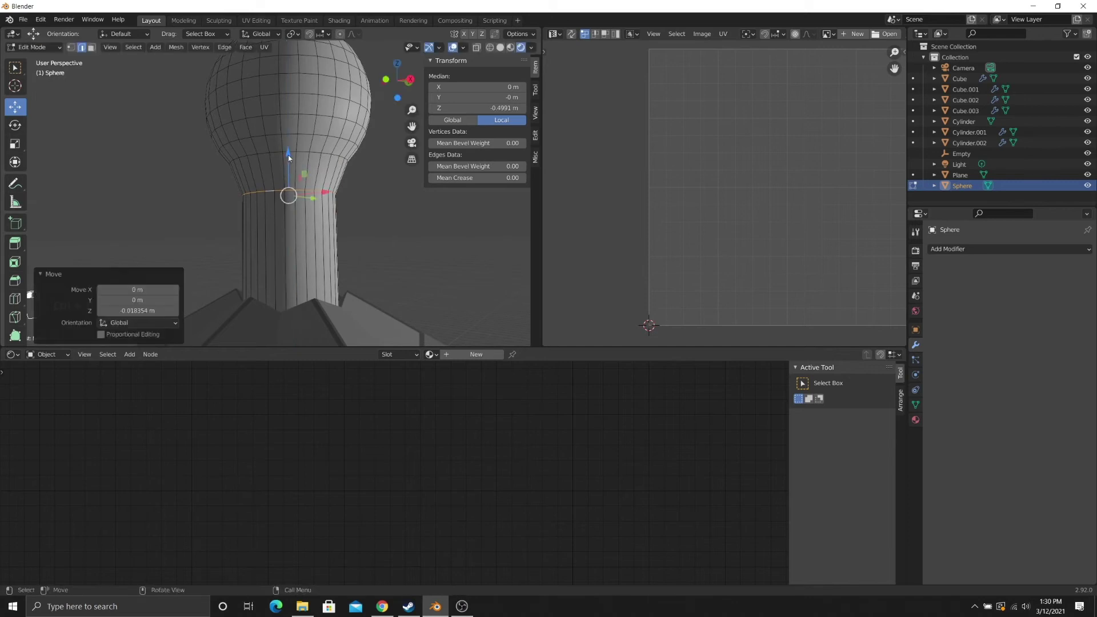
key(ctrl+b)
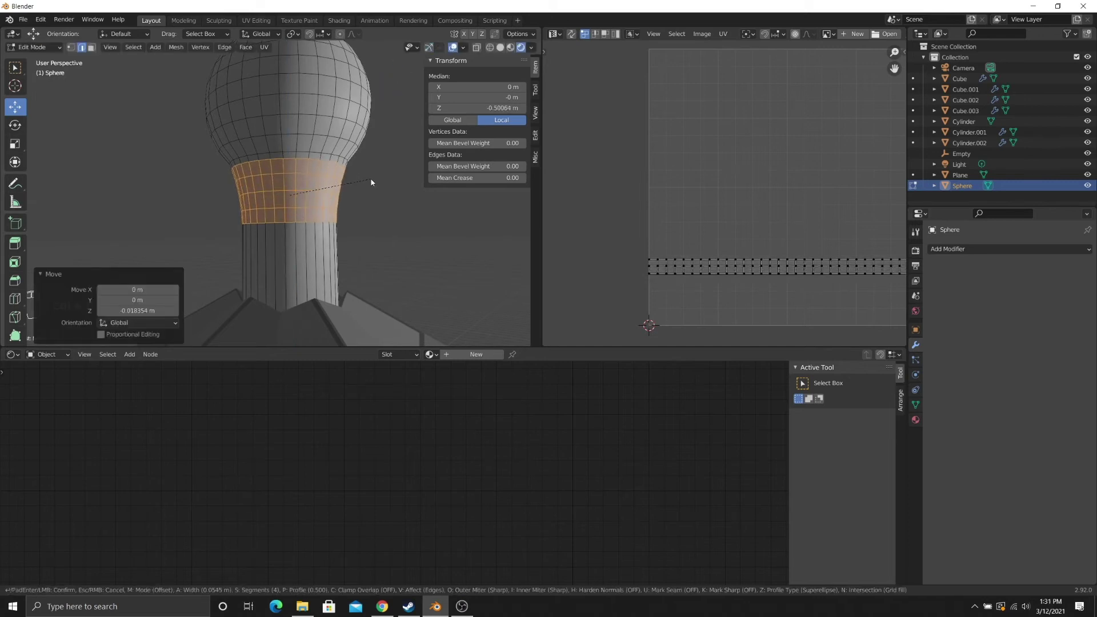
click(368, 181)
middle_drag(367, 181, 344, 184)
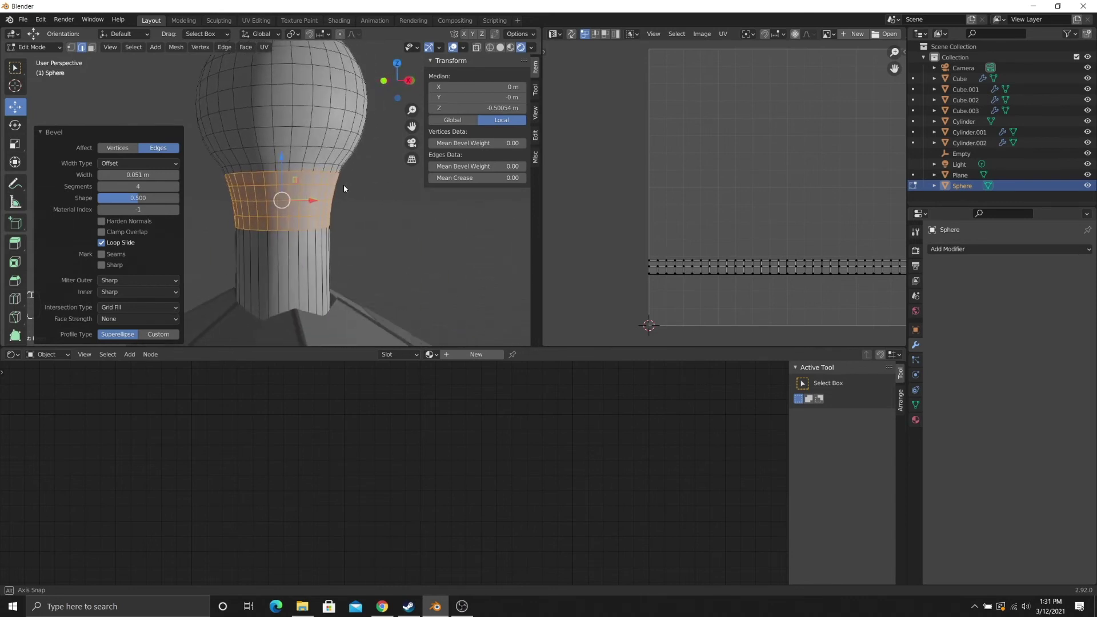
mouse_move(278, 174)
middle_down()
mouse_move(255, 170)
mouse_move(270, 174)
middle_up()
scroll(262, 173, up, 5)
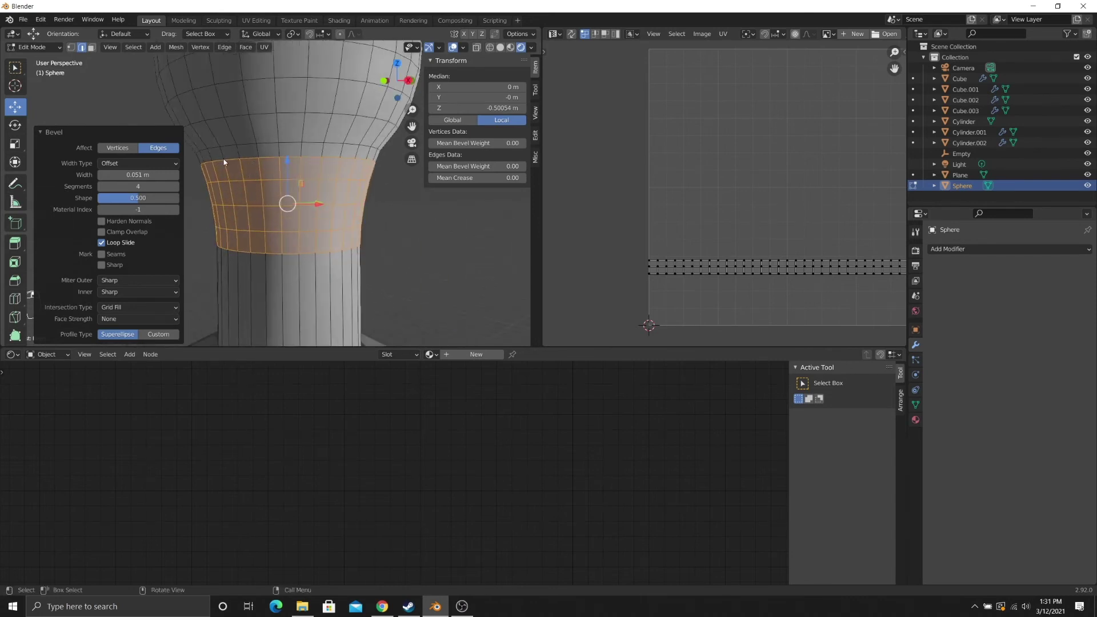
key(Tab)
key(Tab)
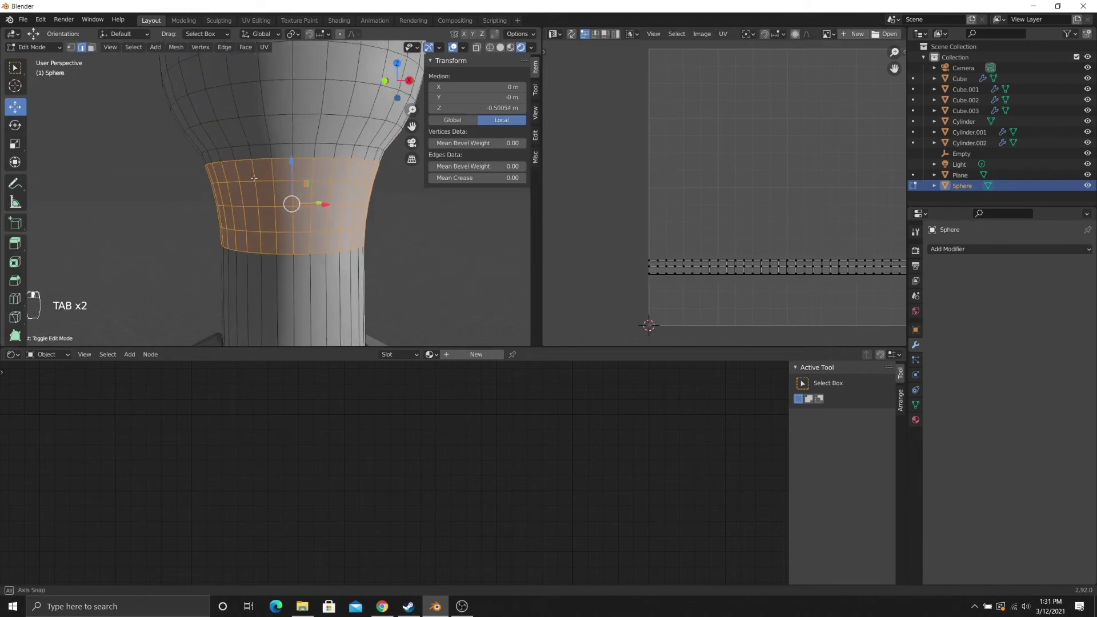
- Scale the top edge loop of the bevelled neck to about 0.979 and check the shape in Object Mode
middle_drag(254, 178, 245, 168)
alt+click(247, 160)
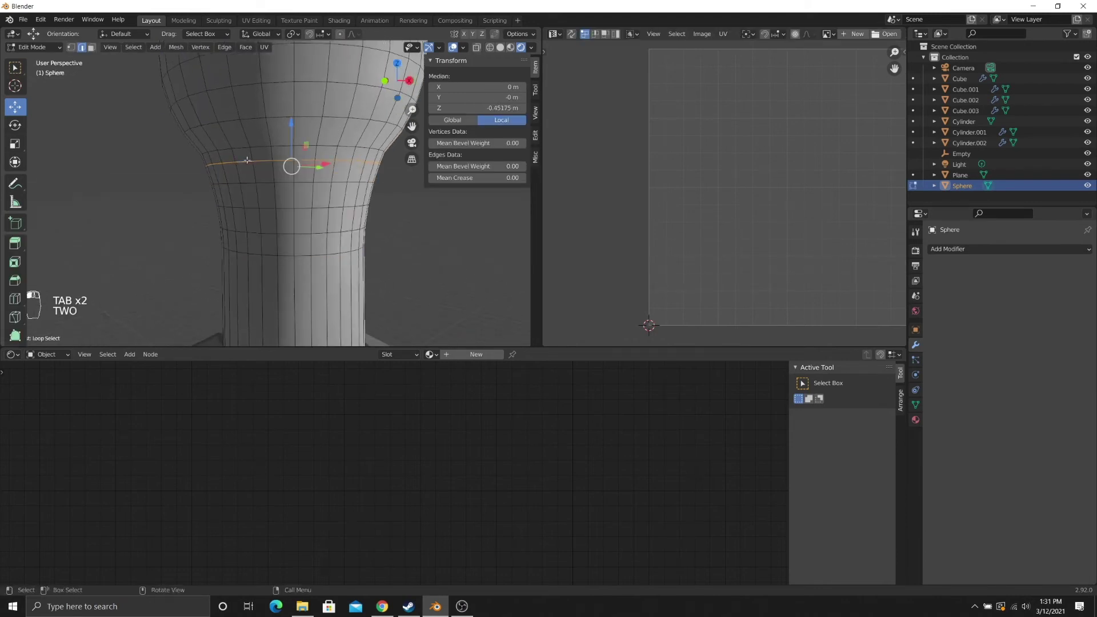
key(s)
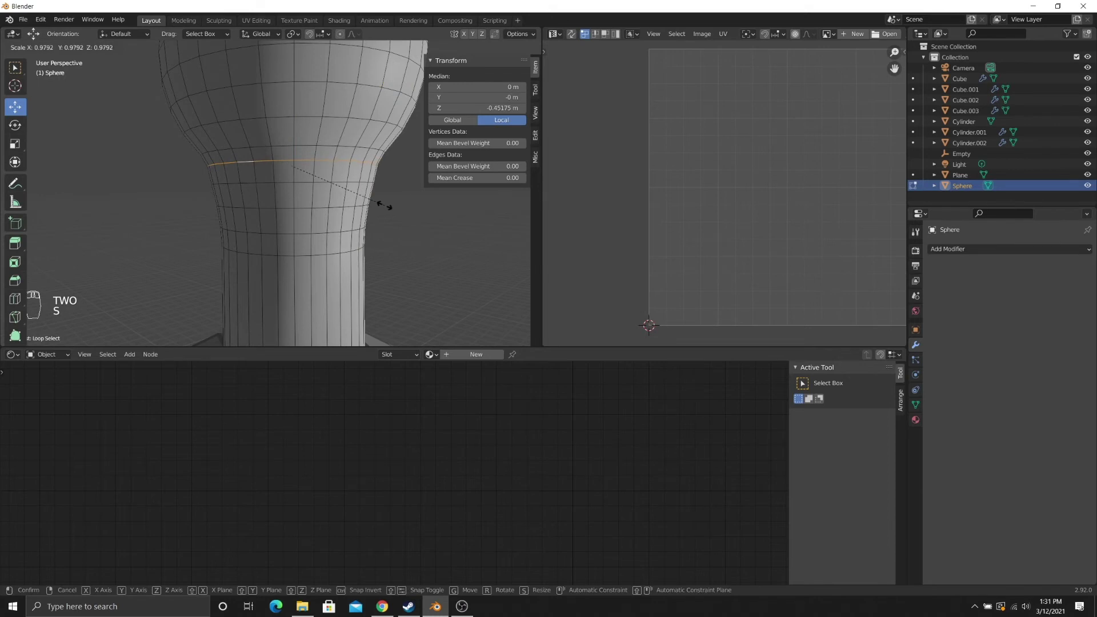
click(385, 205)
scroll(368, 203, down, 2)
key(Tab)
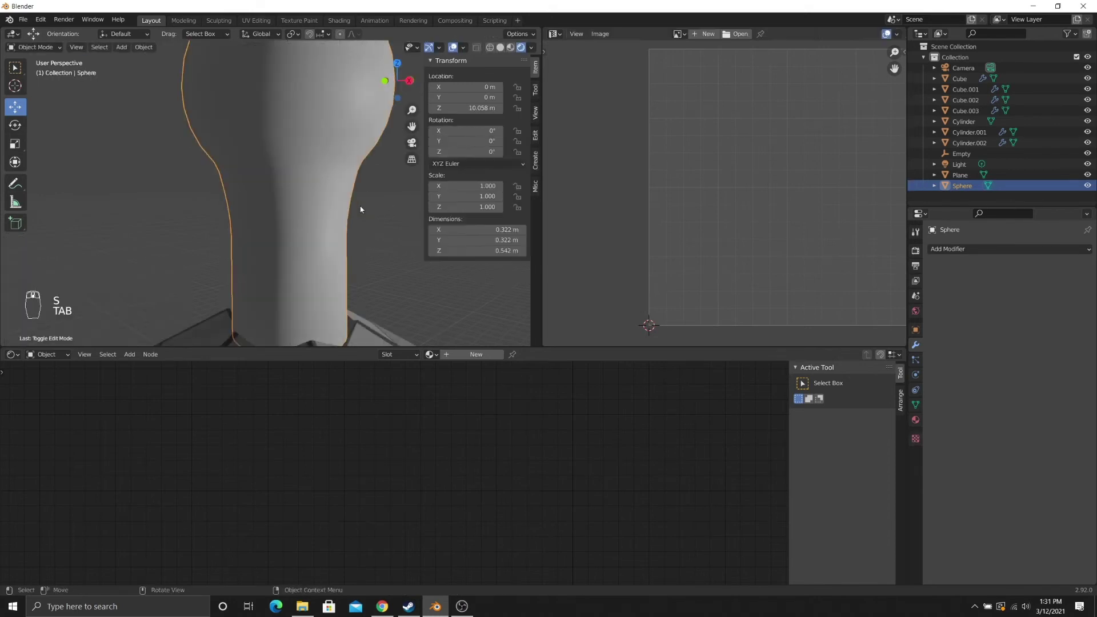
scroll(352, 209, down, 4)
scroll(344, 214, up, 1)
key(Tab)
scroll(330, 208, up, 3)
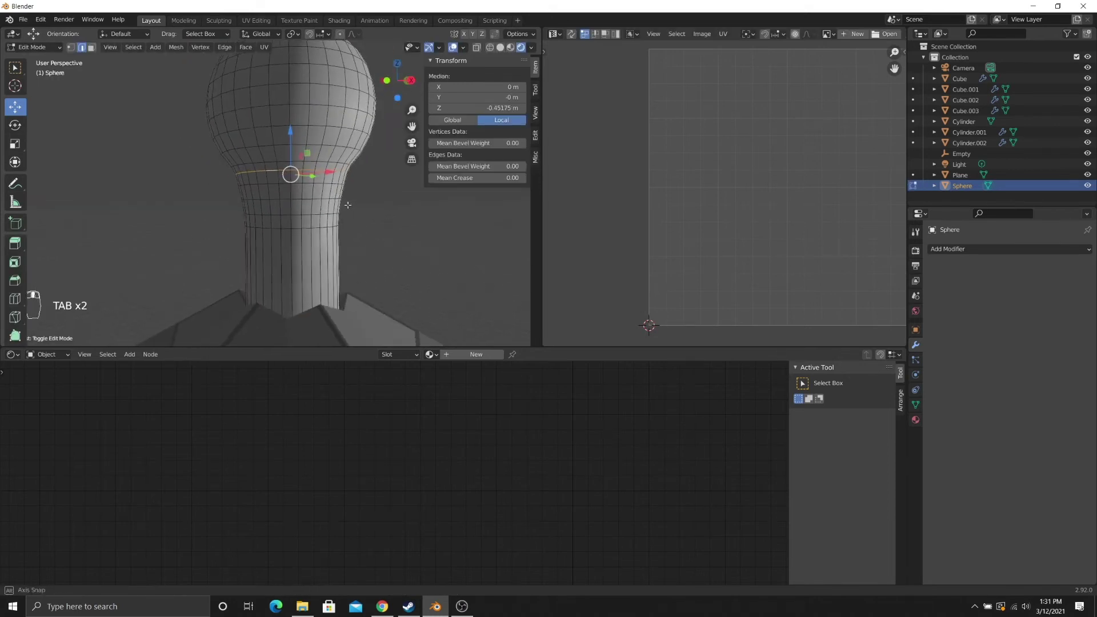
- Try deleting the edges of the bevel's top loop, and undo the deletion
key(Delete)
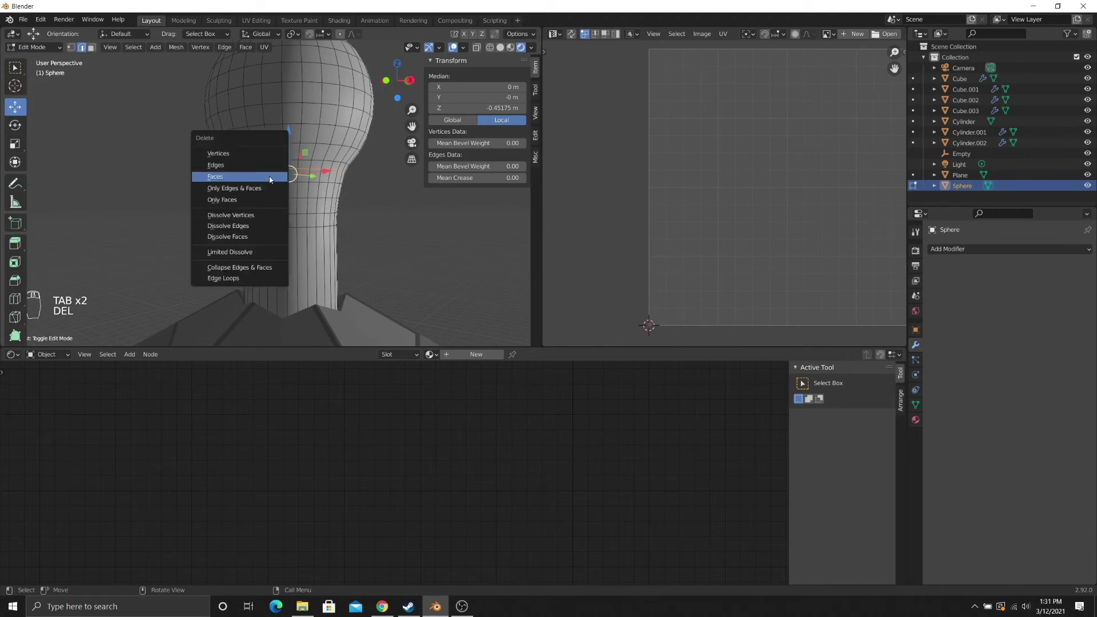
click(240, 166)
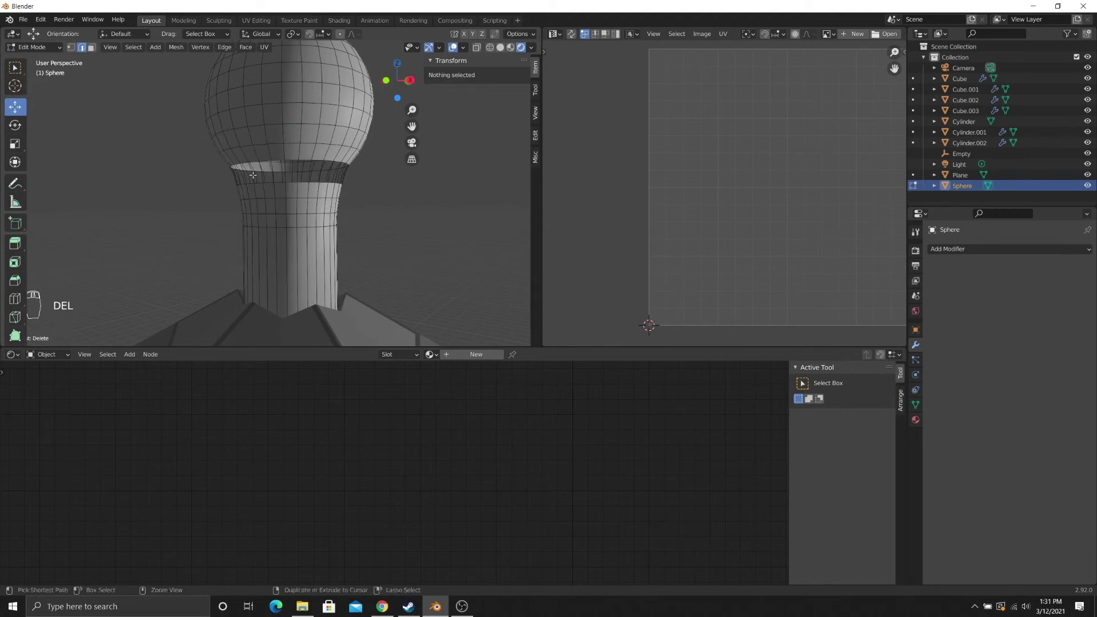
key(ctrl+z)
middle_drag(256, 174, 258, 180)
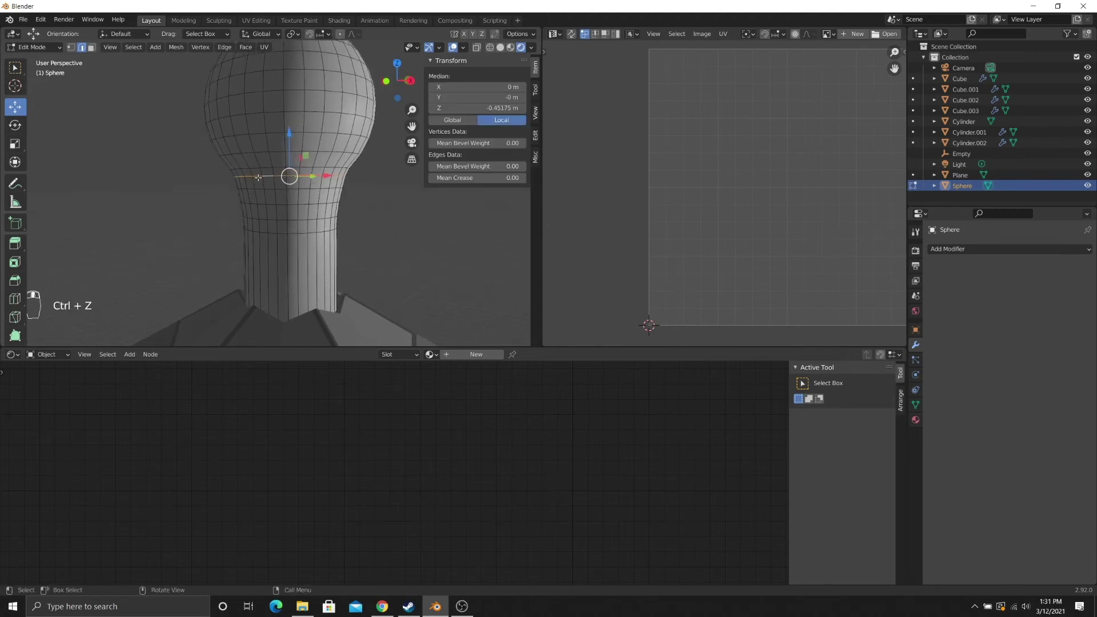
- Dissolve the edges of the bevel's top loop
scroll(258, 177, up, 2)
right_click(258, 169)
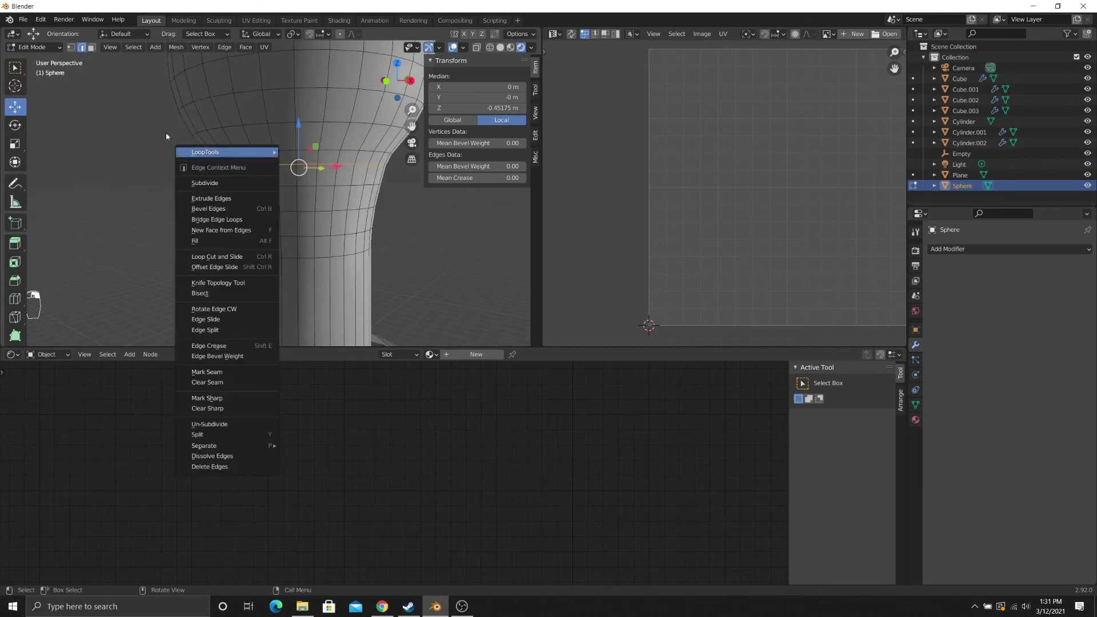
key(Delete)
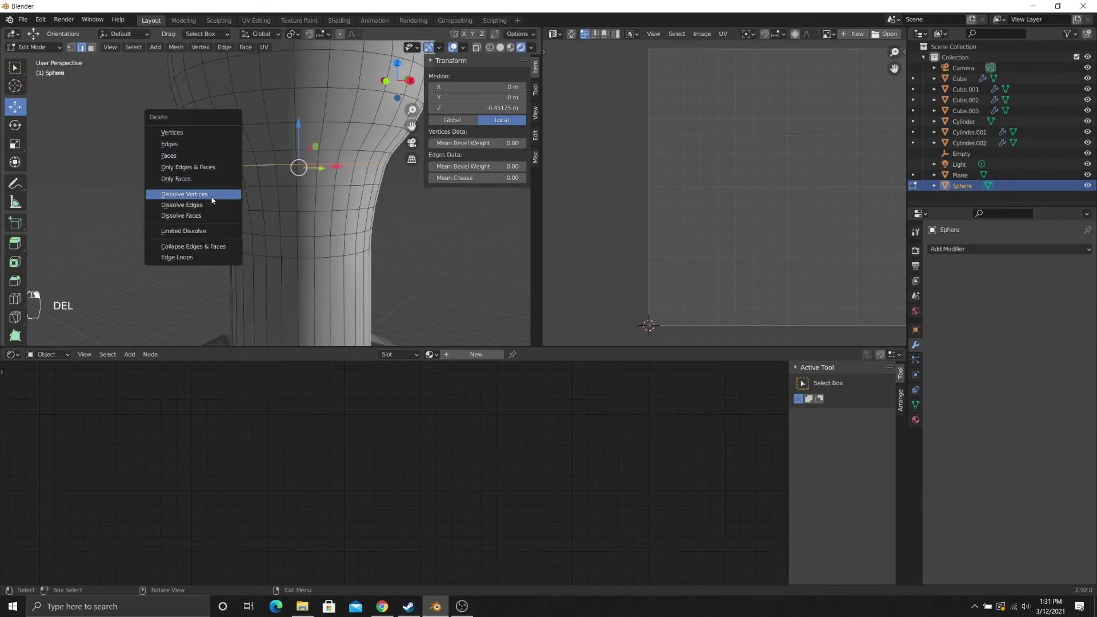
click(211, 204)
scroll(249, 173, down, 1)
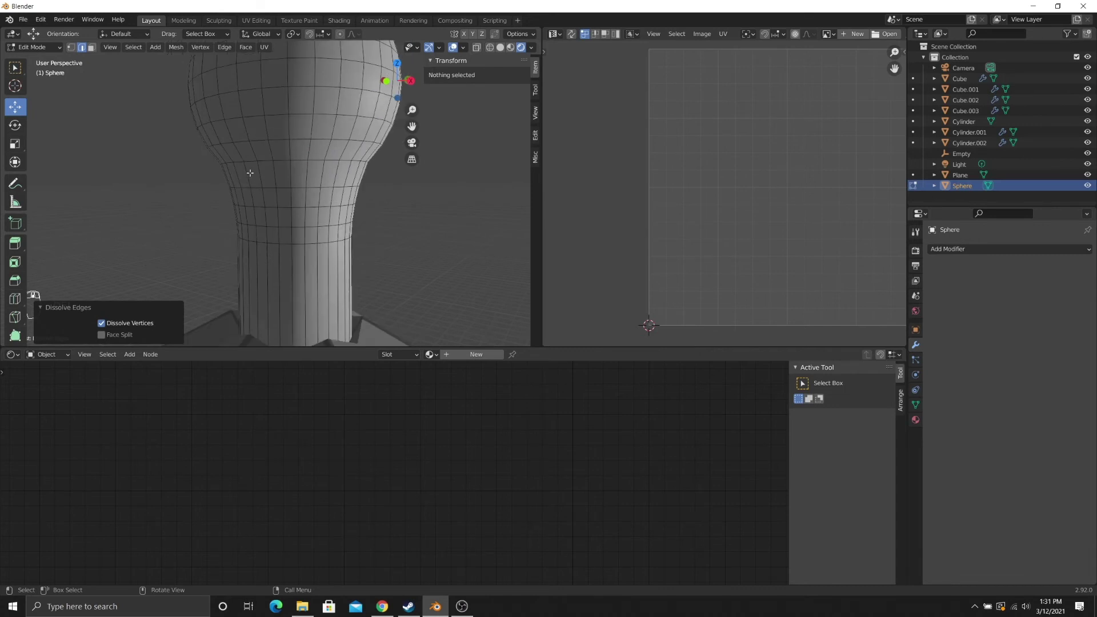
- Lower the sphere's edge loop just above the bevelled neck slightly on Z and return to Object Mode
alt+click(252, 160)
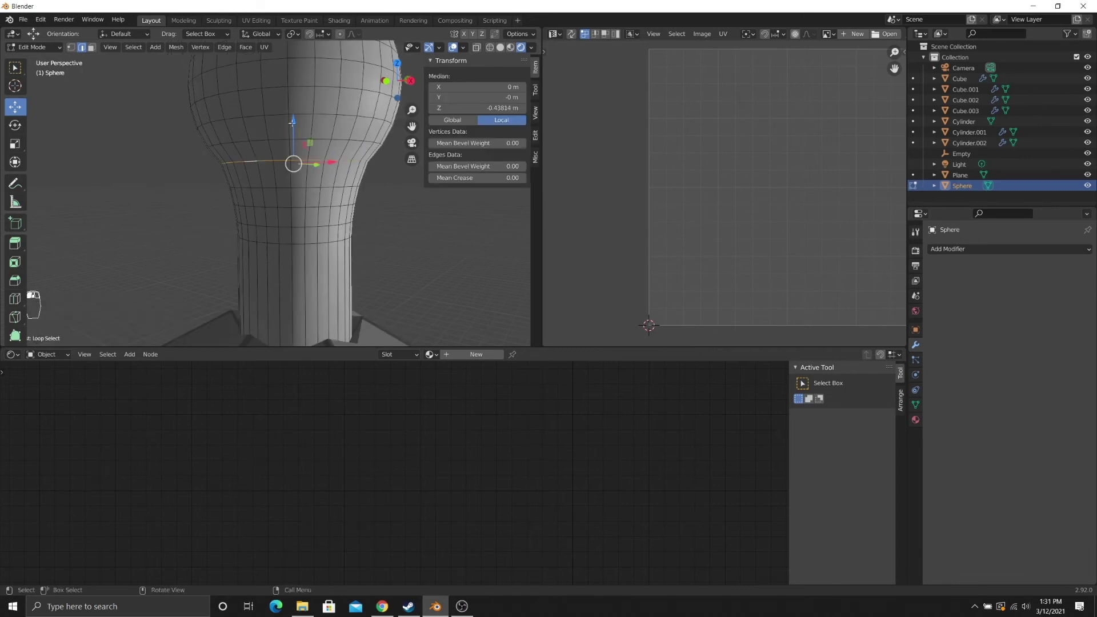
drag(291, 121, 297, 129)
scroll(297, 132, down, 3)
key(Tab)
middle_drag(299, 143, 357, 188)
scroll(311, 171, down, 2)
scroll(358, 188, down, 6)
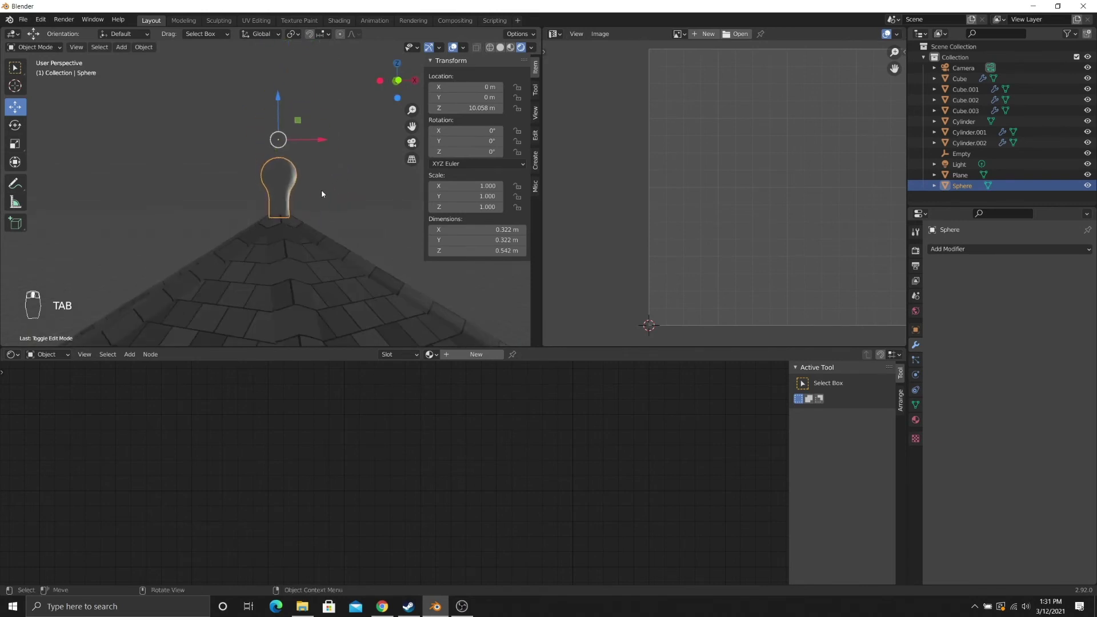
- Lower the finial about 0.044 m on Z so its neck sits into the roof peak
click(278, 188)
middle_drag(278, 187, 253, 112)
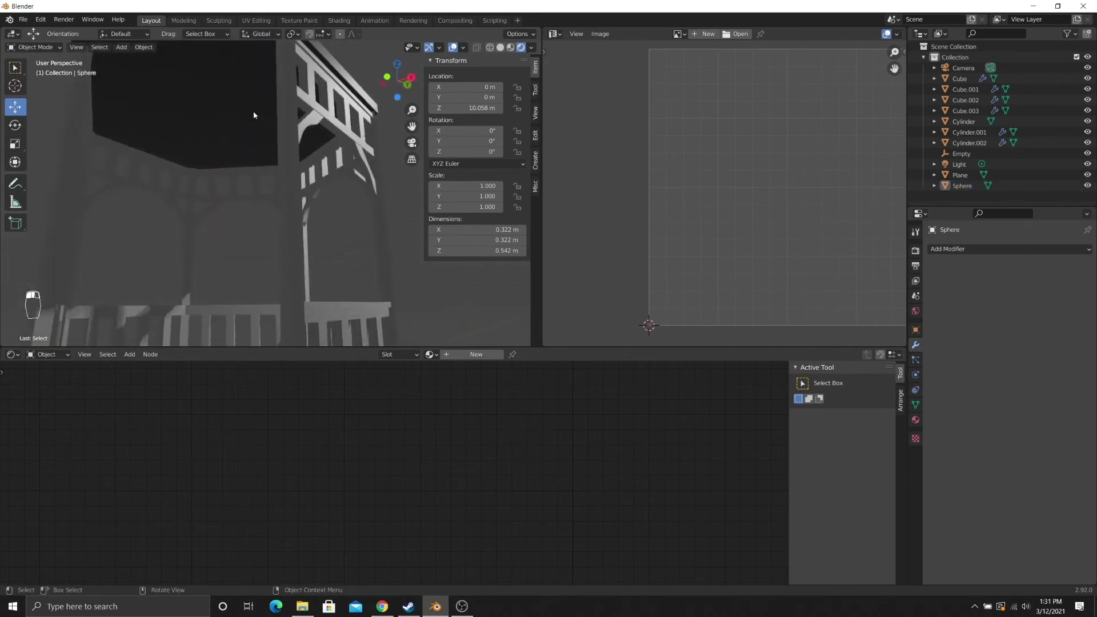
scroll(253, 113, down, 5)
middle_drag(255, 151, 278, 176)
scroll(271, 229, up, 2)
scroll(230, 229, up, 4)
scroll(278, 177, up, 3)
scroll(278, 177, up, 2)
click(311, 151)
scroll(313, 150, up, 2)
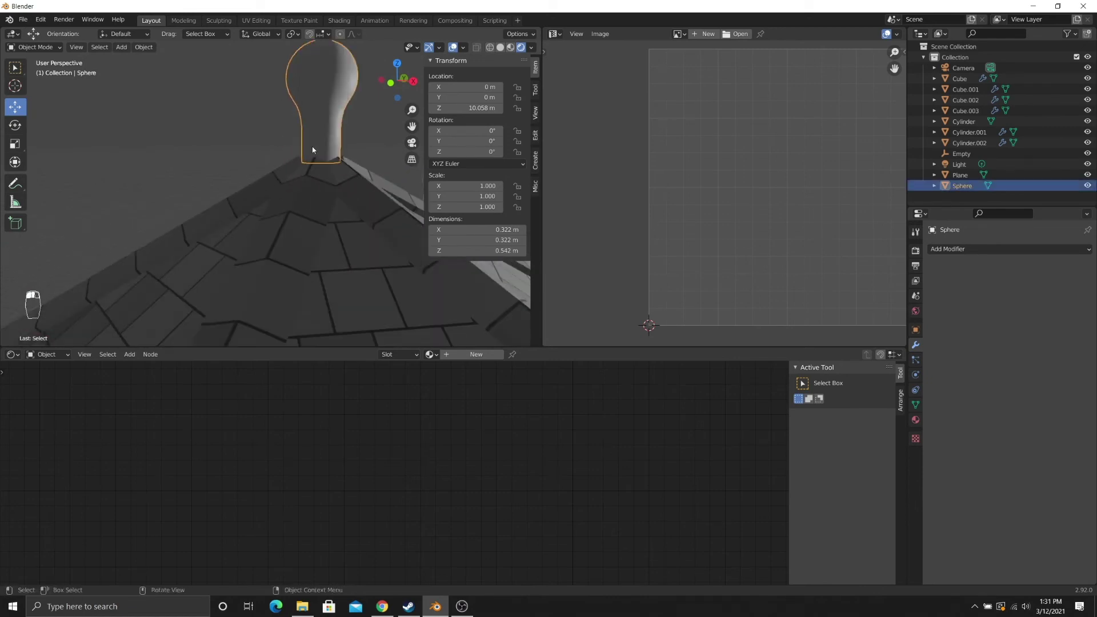
shift+middle_drag(332, 115, 303, 149)
drag(270, 124, 271, 135)
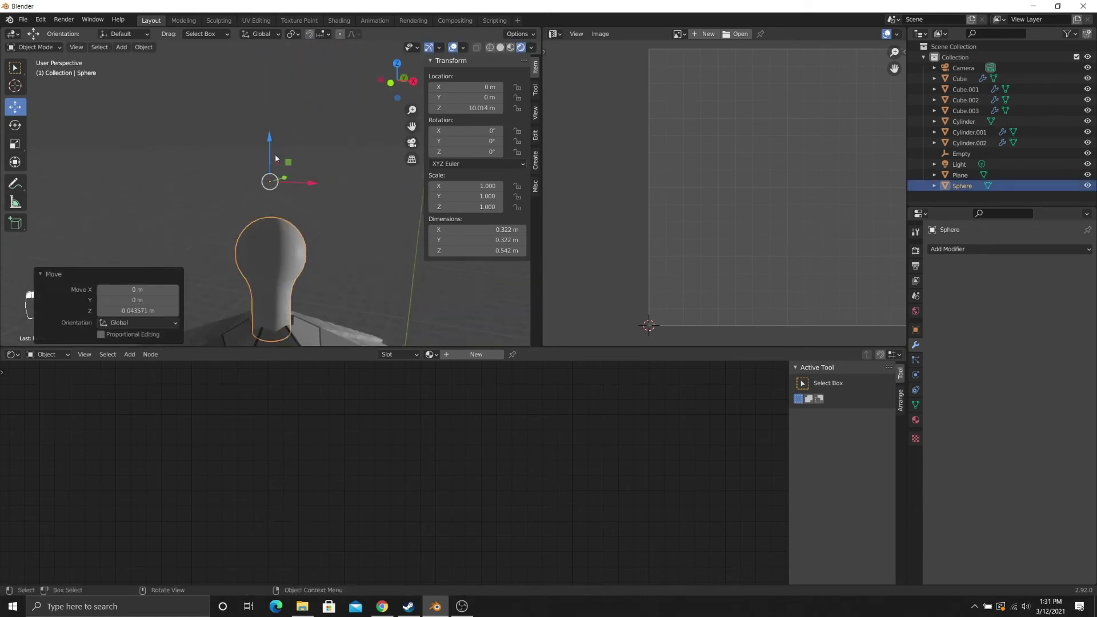
- Scale the finial's whole mesh down to about 0.85, then lower the object about 0.044 m on Z in Object Mode
key(Tab)
key(a)
key(a)
key(s)
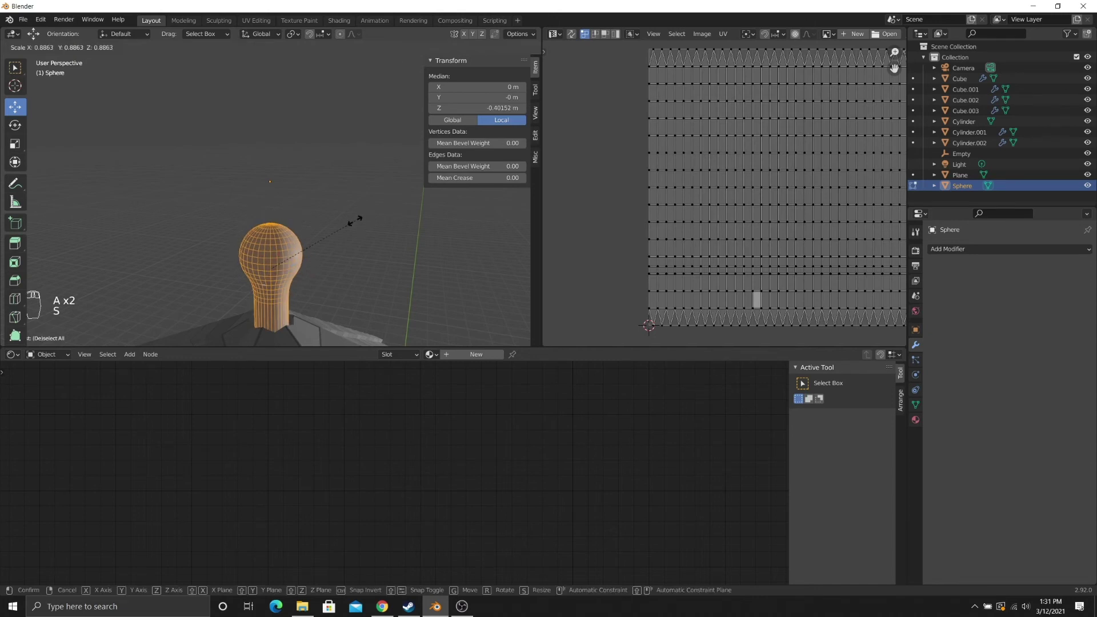
click(350, 224)
key(Tab)
drag(270, 150, 272, 160)
scroll(274, 188, down, 4)
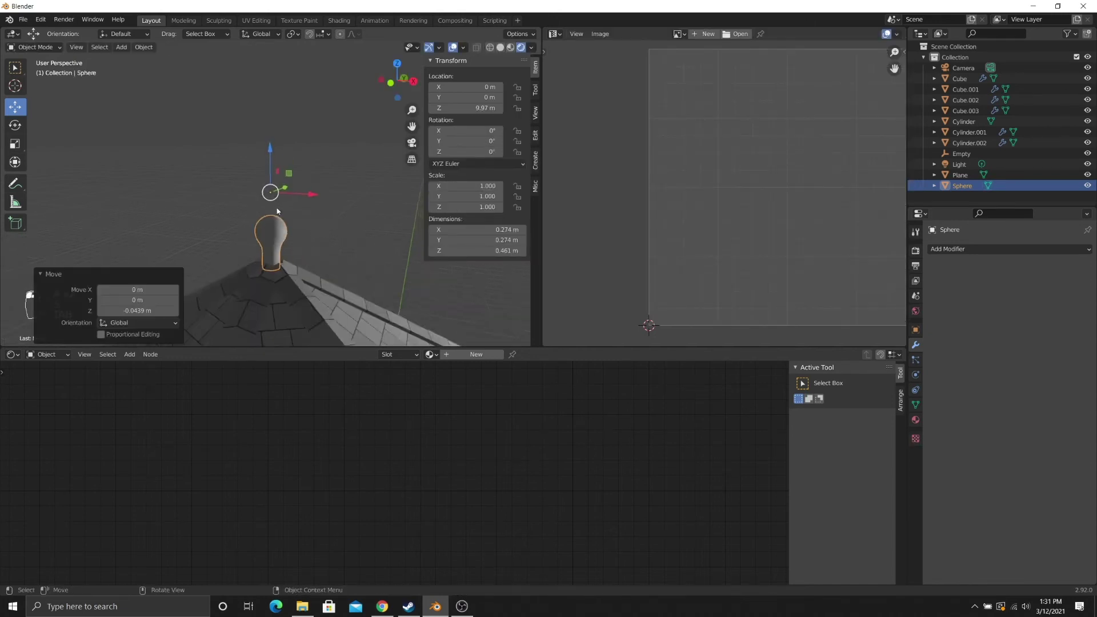
shift+middle_drag(354, 303, 341, 162)
scroll(333, 134, down, 4)
click(333, 135)
scroll(320, 157, down, 4)
middle_drag(282, 220, 239, 233)
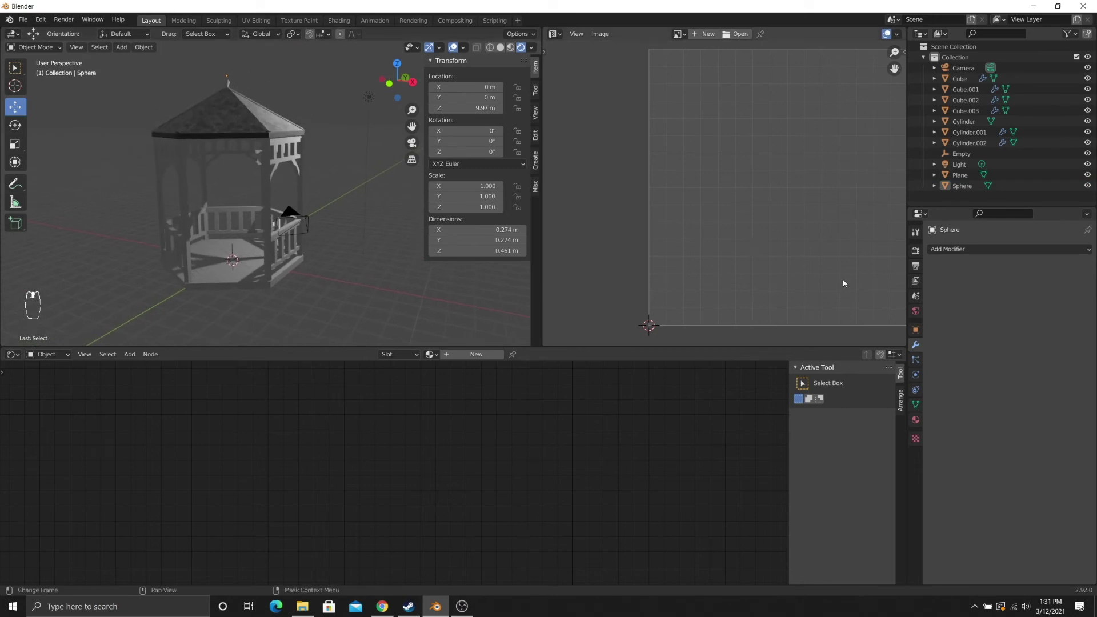
- Assign a Sky Texture to the world background's color
click(915, 421)
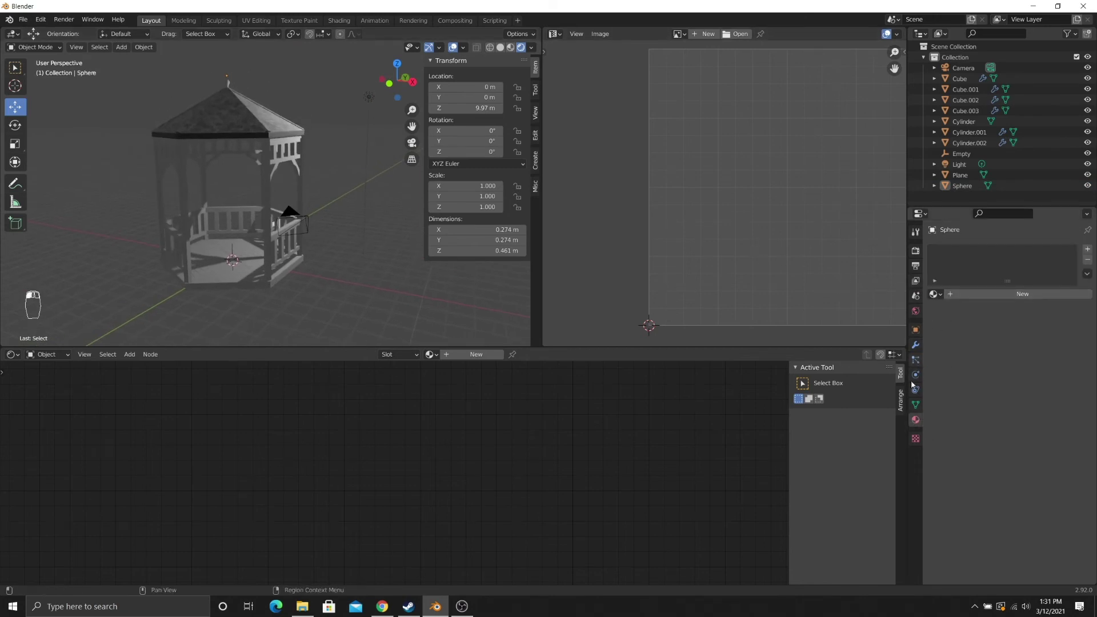
click(916, 312)
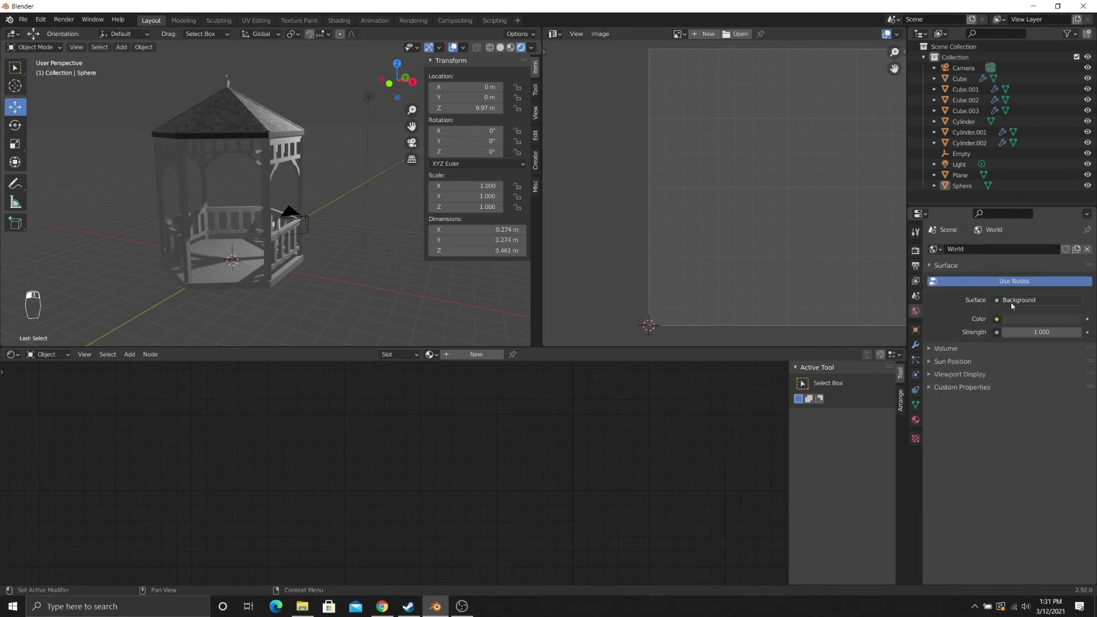
click(997, 319)
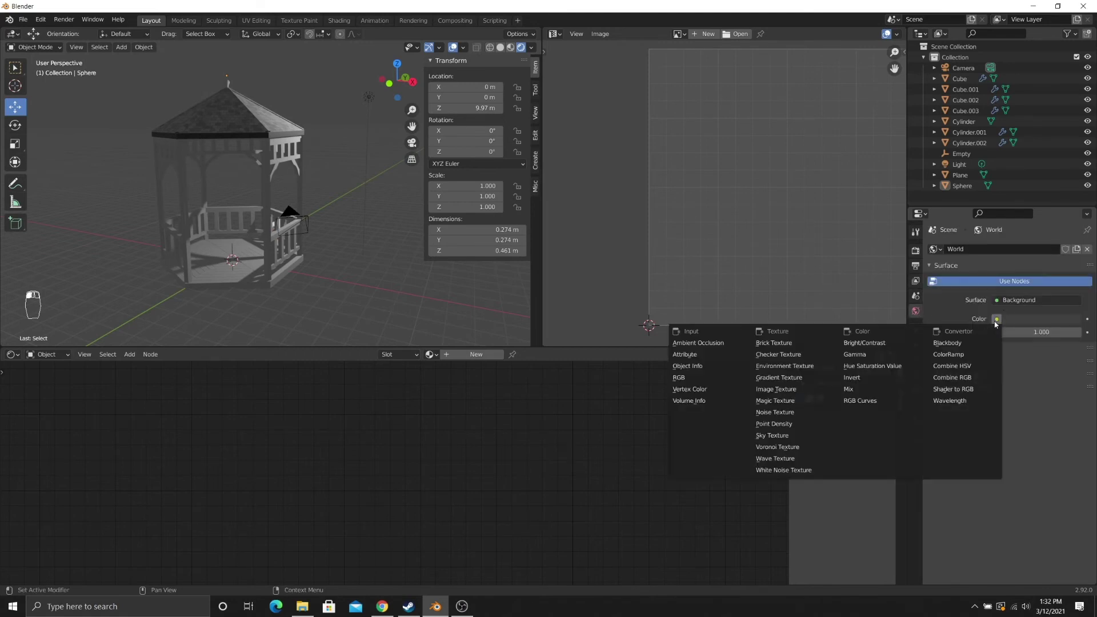
click(781, 436)
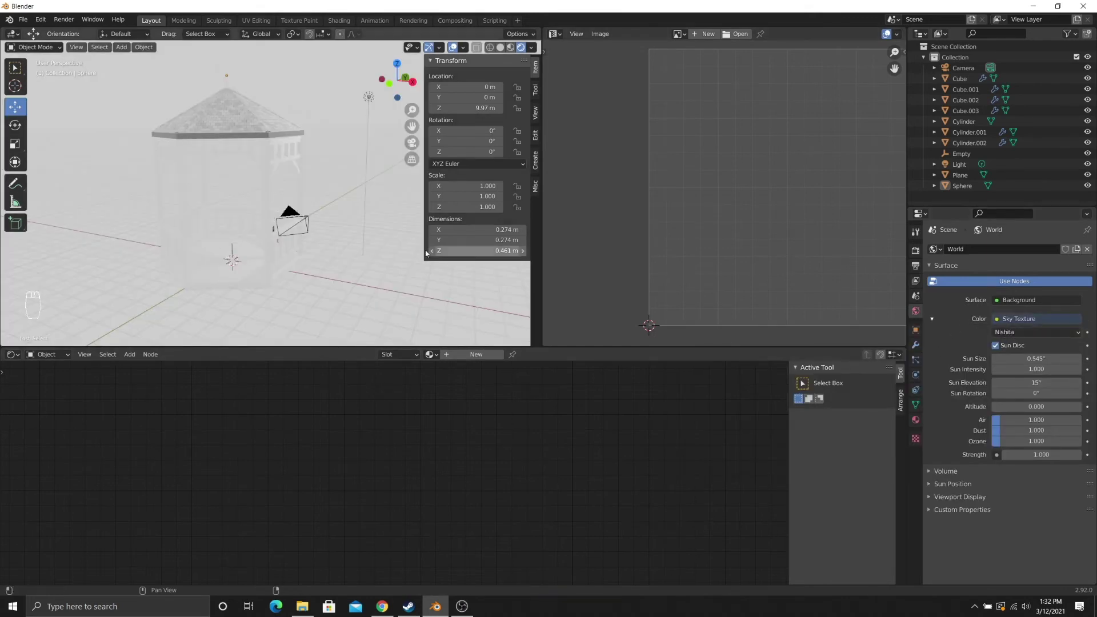
- Change the render engine to Cycles
click(915, 250)
click(1014, 251)
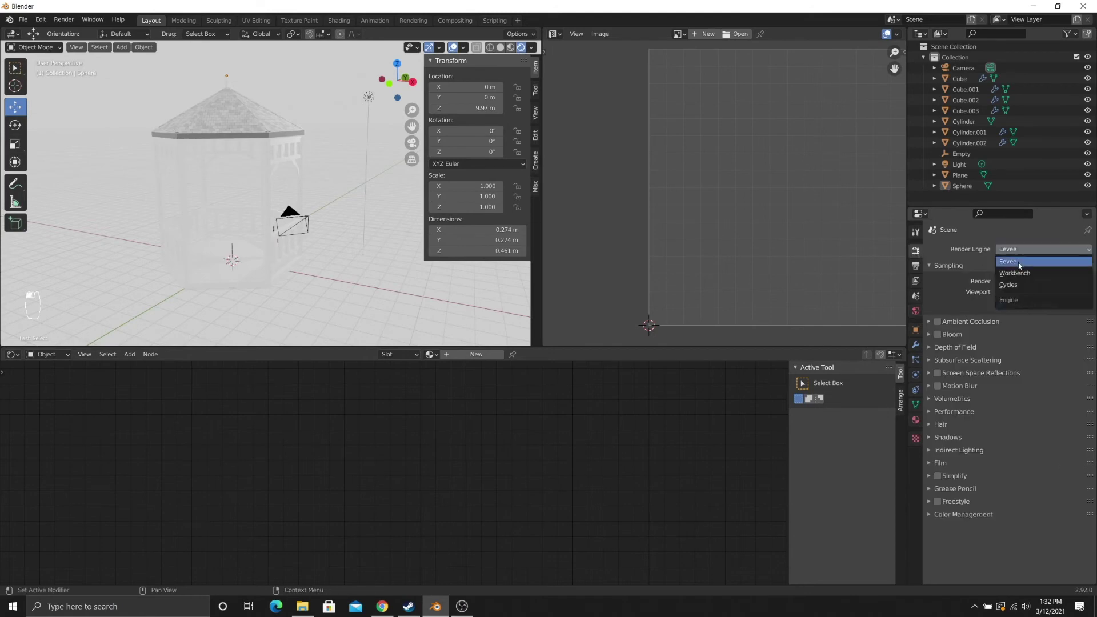
click(1015, 284)
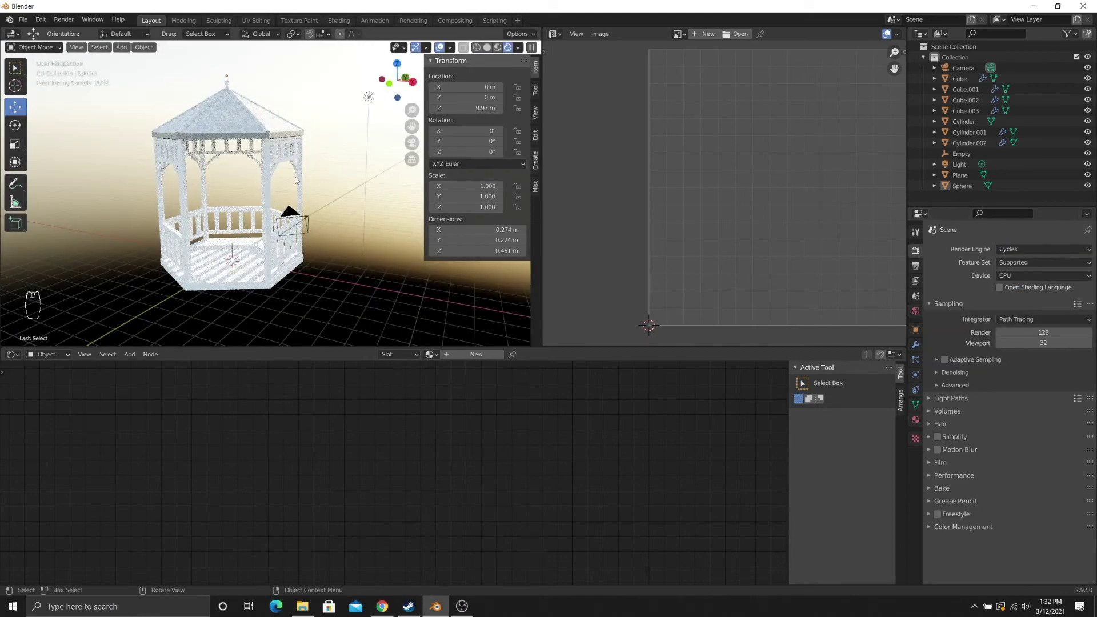
- Move the light away from the gazebo by about 2.9 m on X, 1.2 m on Y and 2.5 m on Z
middle_drag(295, 177, 349, 128)
click(353, 123)
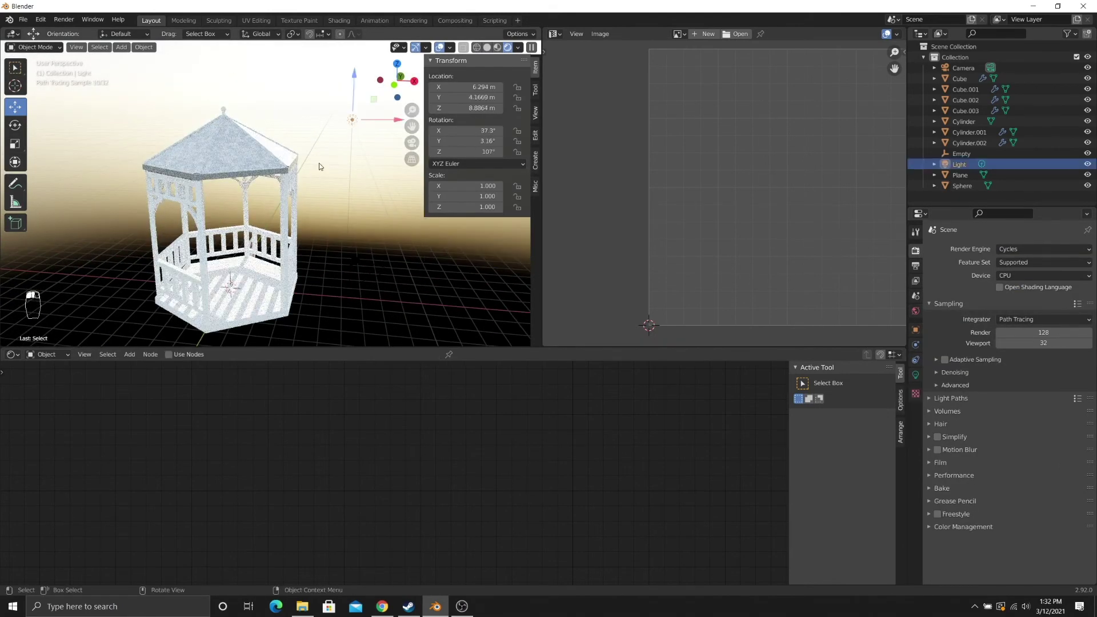
key(g)
click(374, 116)
middle_drag(297, 163, 273, 148)
shift+middle_drag(204, 287, 250, 260)
scroll(250, 260, up, 2)
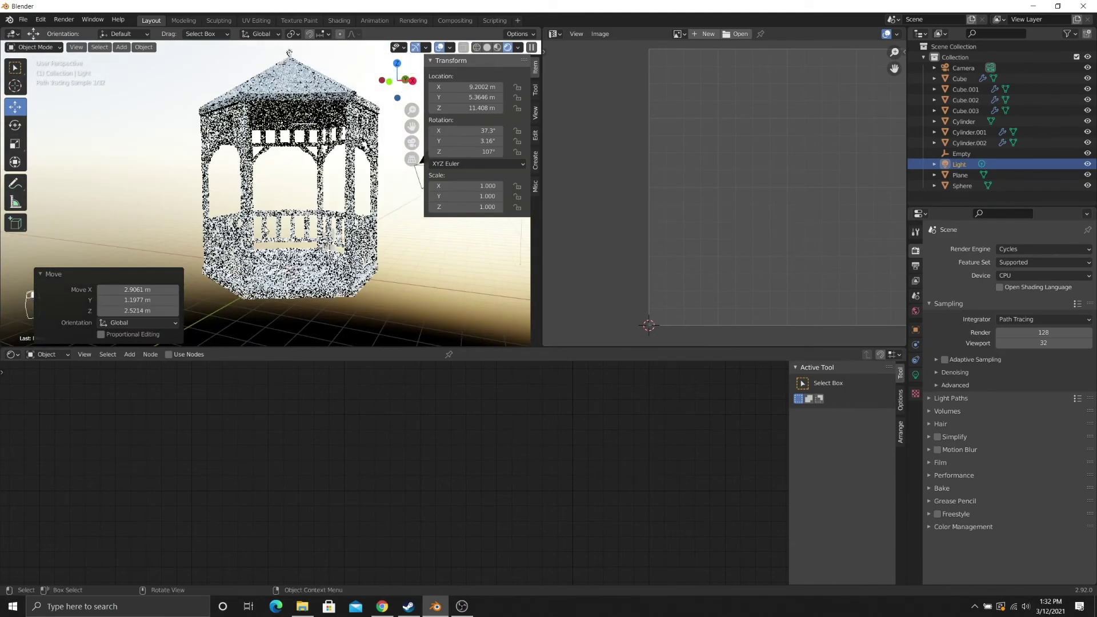
- Switch the viewport to Solid shading and add a new material to the gazebo's floor
click(250, 260)
key(z)
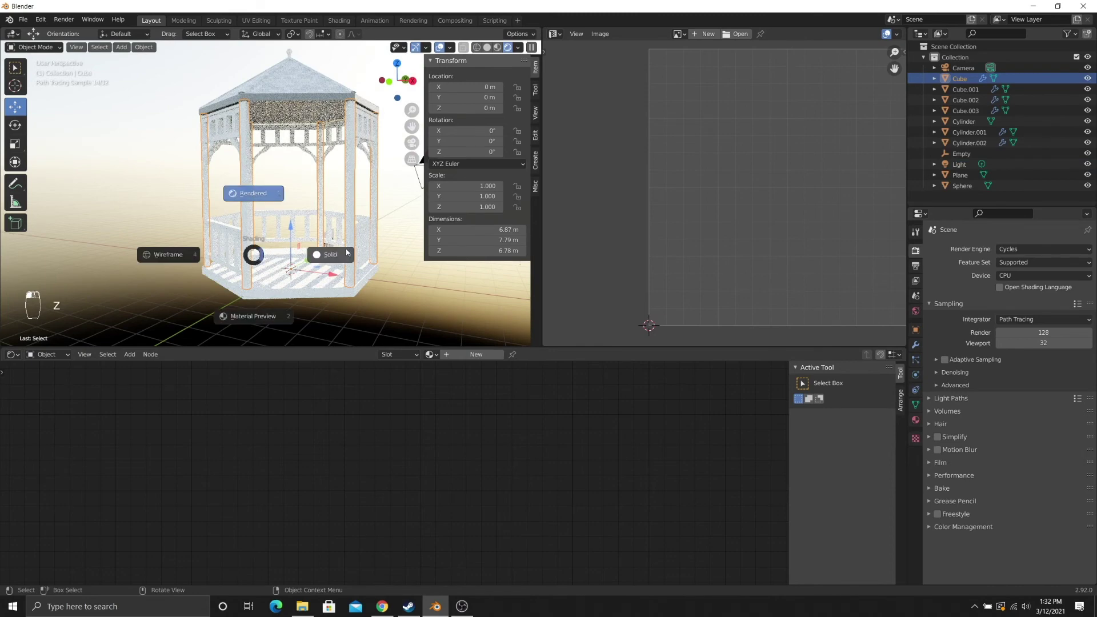
click(309, 254)
click(311, 266)
click(915, 419)
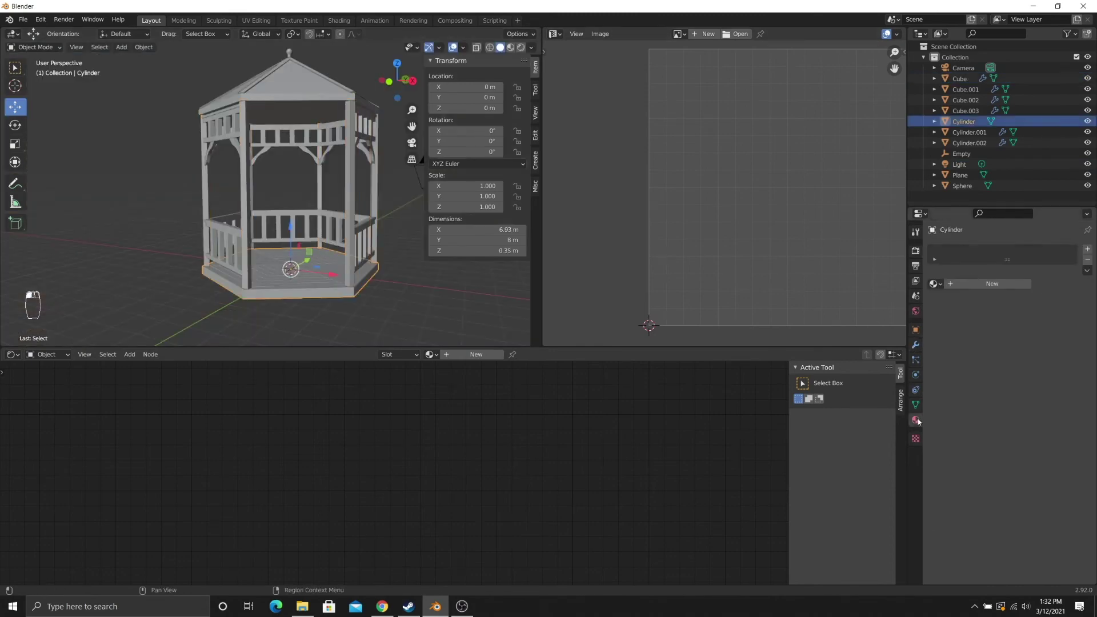
click(978, 284)
- Set the floor material's base color to orange-brown with hue 0.064, saturation 0.922 and value 0.413, and preview it in Rendered shading
scroll(303, 506, up, 4)
middle_drag(303, 506, 242, 549)
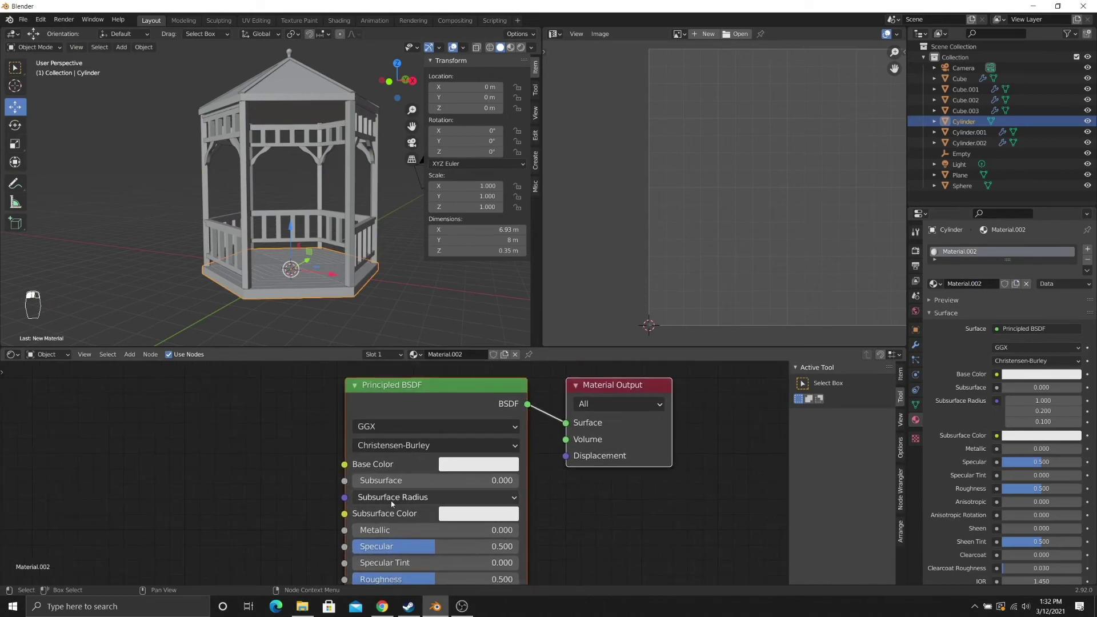
click(479, 464)
click(477, 335)
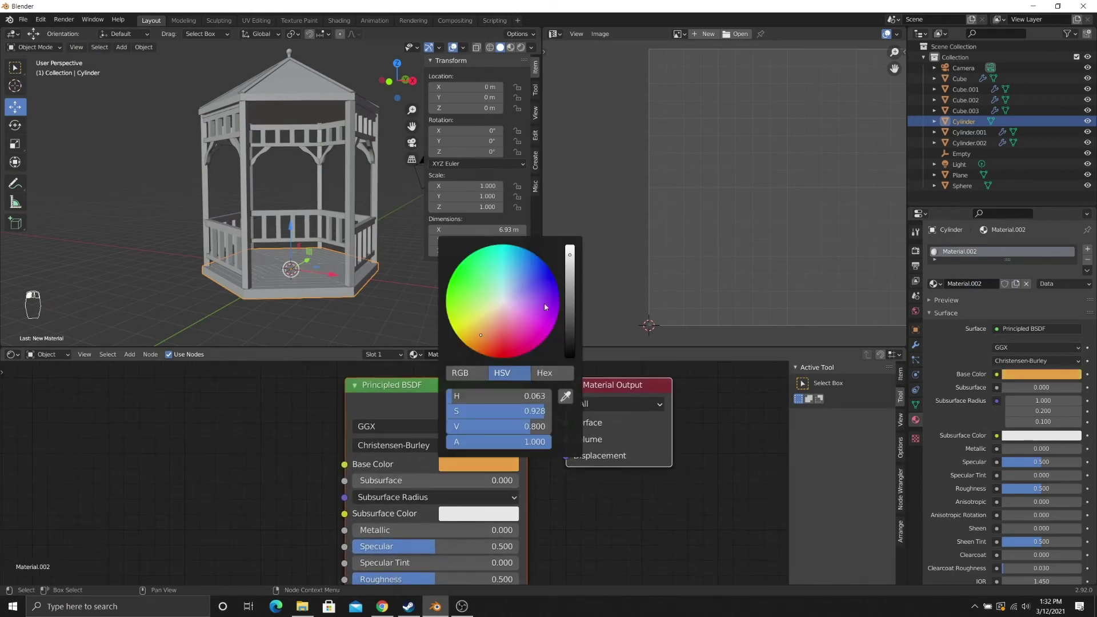
scroll(544, 303, down, 3)
key(z)
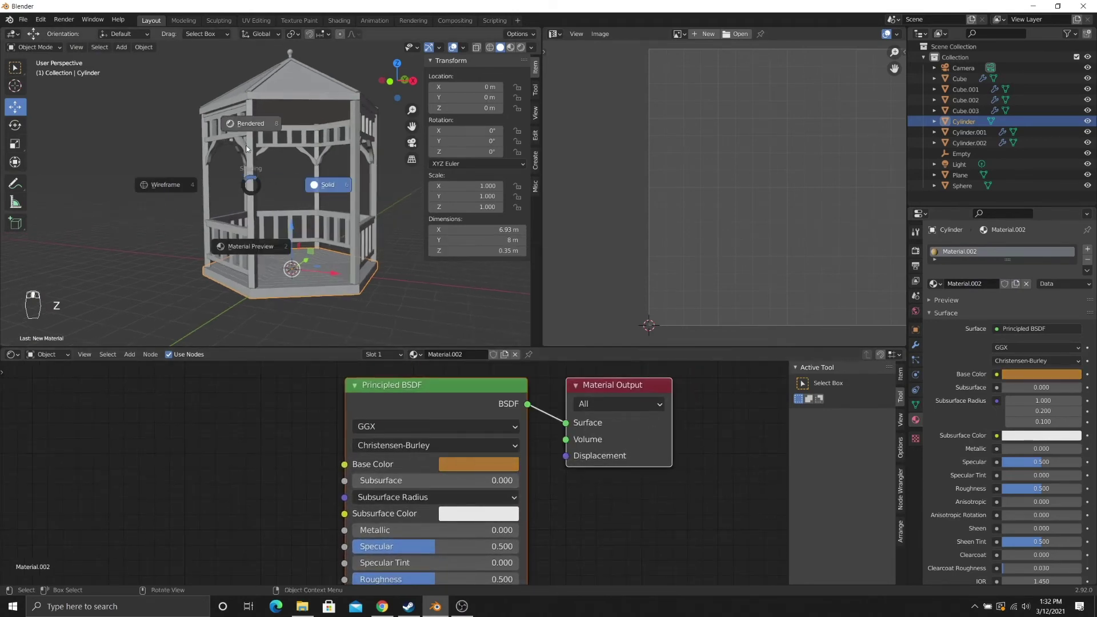
click(252, 124)
shift+middle_drag(338, 263, 318, 228)
scroll(319, 232, up, 6)
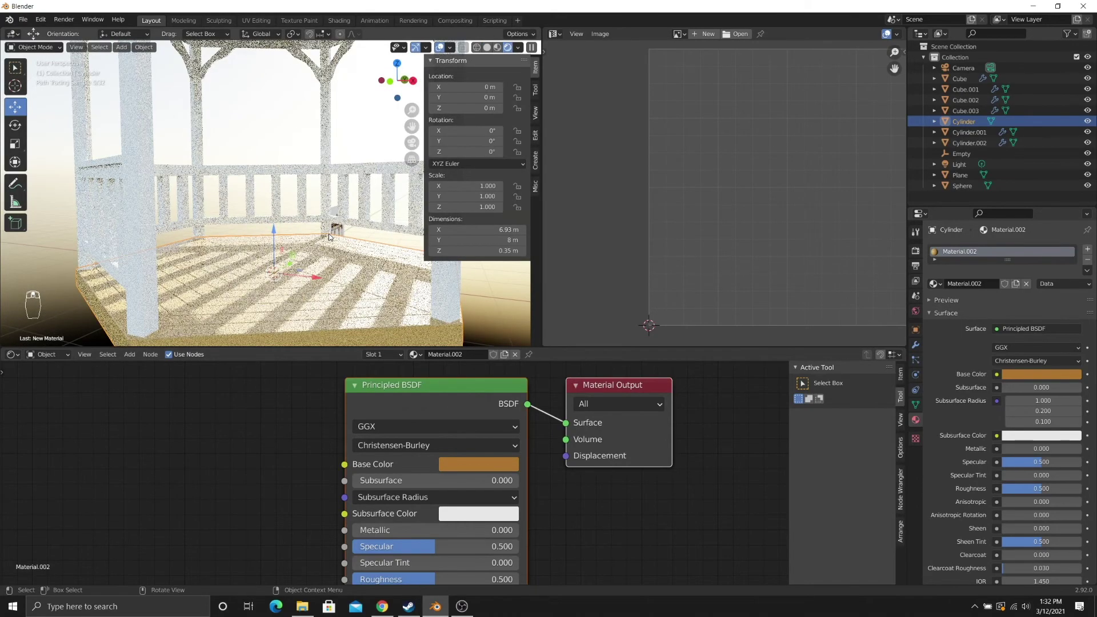
- Shift the floor material's base color to a less saturated, darker brown
click(489, 465)
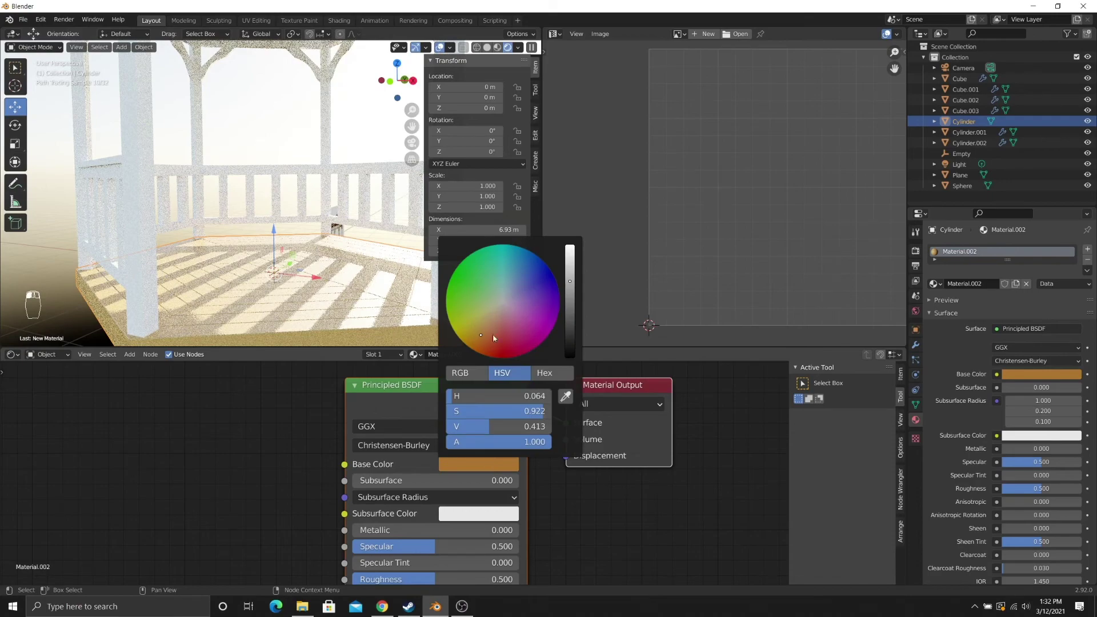
drag(481, 335, 486, 325)
drag(570, 281, 569, 295)
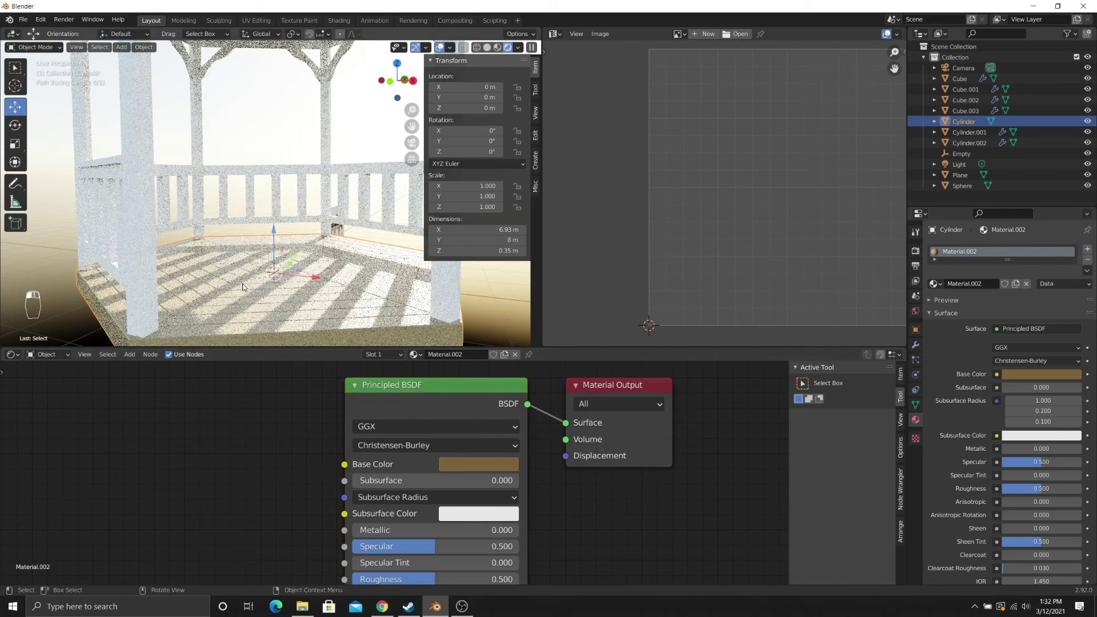
- Switch to Solid shading and copy the floor's brown material to the posts, lower railings, upper railings and corner braces
scroll(243, 287, down, 2)
middle_drag(259, 243, 293, 296)
key(z)
click(343, 253)
click(165, 242)
shift+click(197, 181)
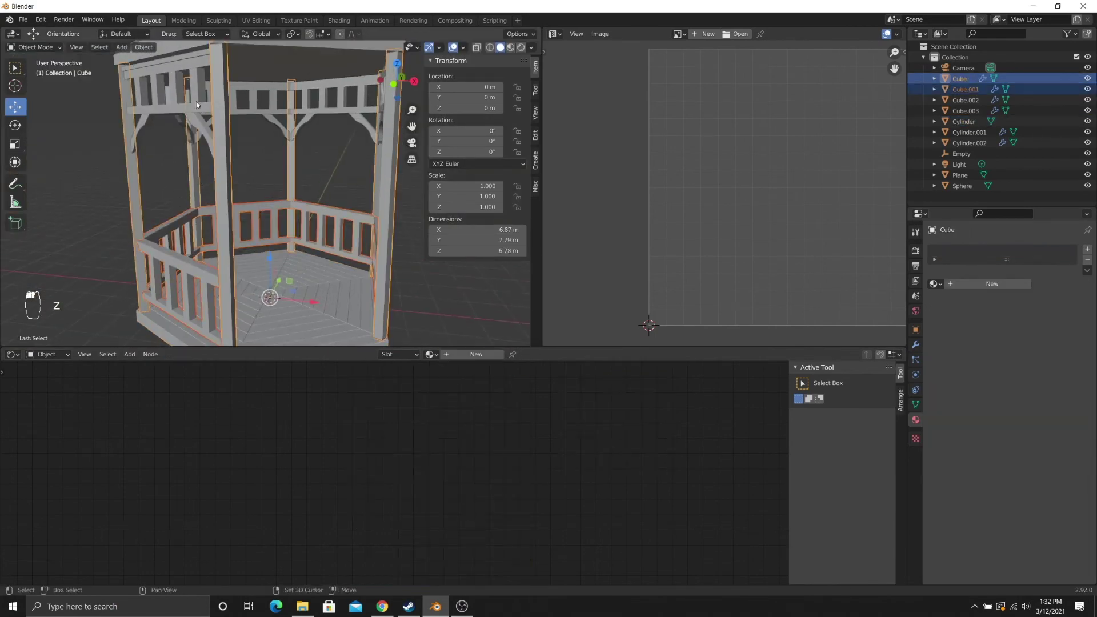
shift+click(166, 110)
shift+click(147, 124)
scroll(174, 136, down, 2)
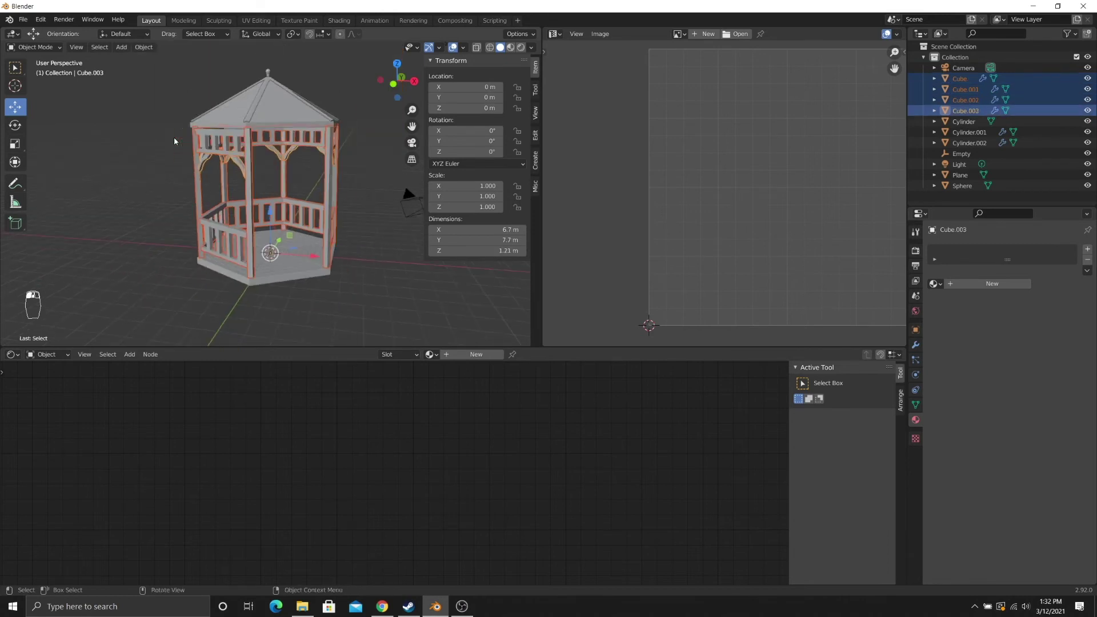
scroll(176, 139, up, 2)
shift+middle_drag(294, 169, 287, 96)
scroll(274, 228, up, 3)
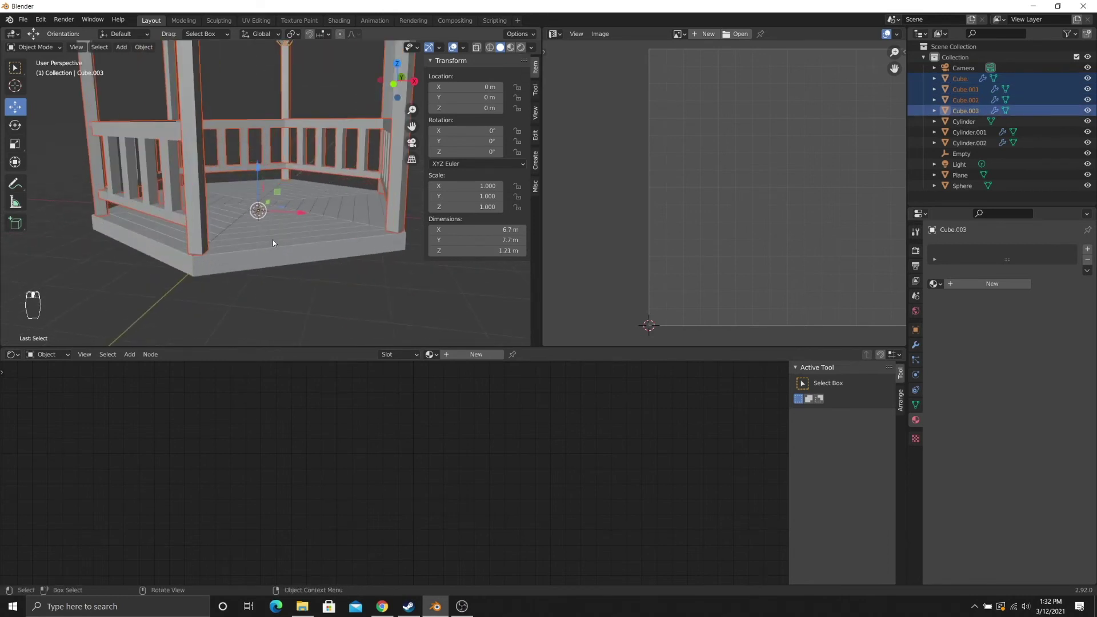
shift+click(273, 241)
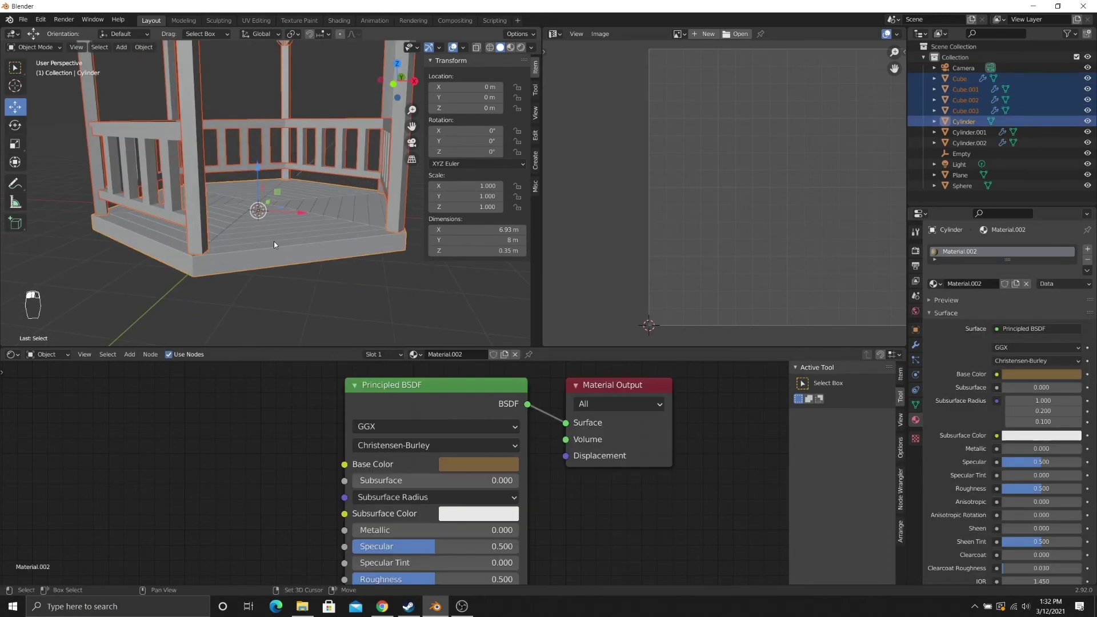
click(1087, 270)
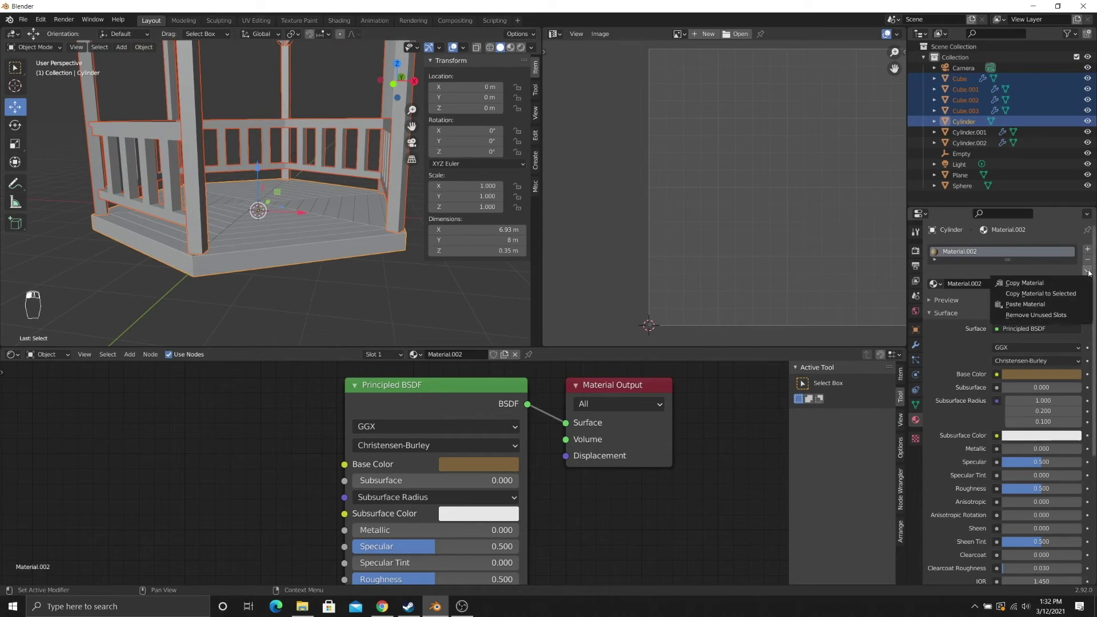
click(1051, 294)
- Switch the viewport to Rendered shading and deselect everything to check the wood color on the gazebo
key(z)
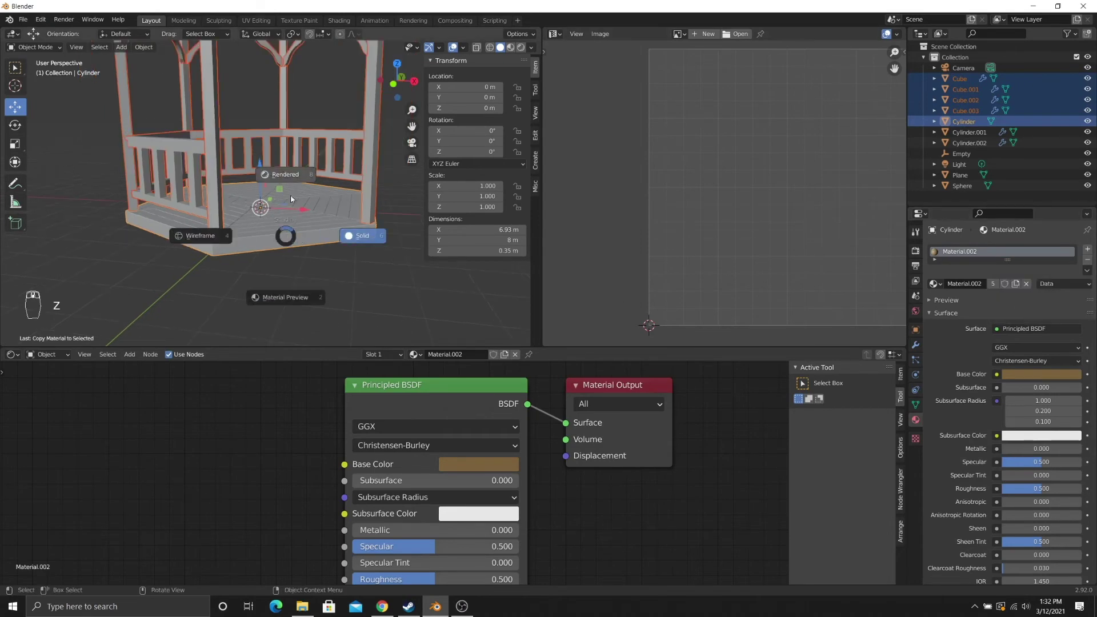
click(290, 195)
click(317, 265)
scroll(314, 259, down, 4)
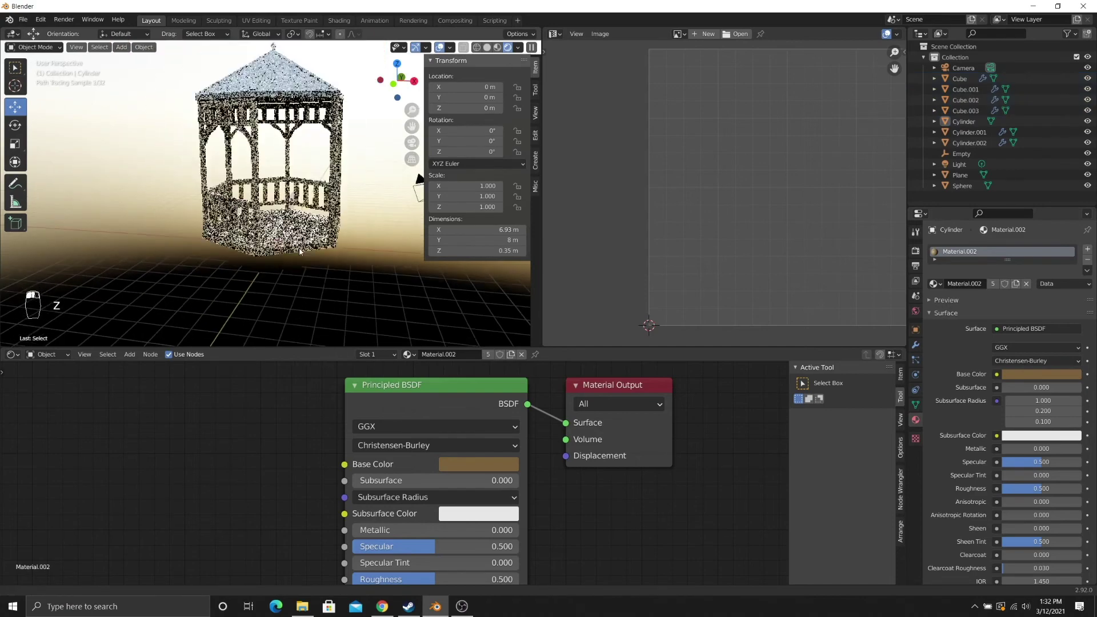
mouse_move(284, 249)
middle_down()
mouse_move(268, 248)
mouse_move(270, 232)
mouse_move(269, 257)
middle_up()
- Add a plane at the gazebo's base and scale it by 60 as the ground
key(shift+a)
mouse_move(269, 256)
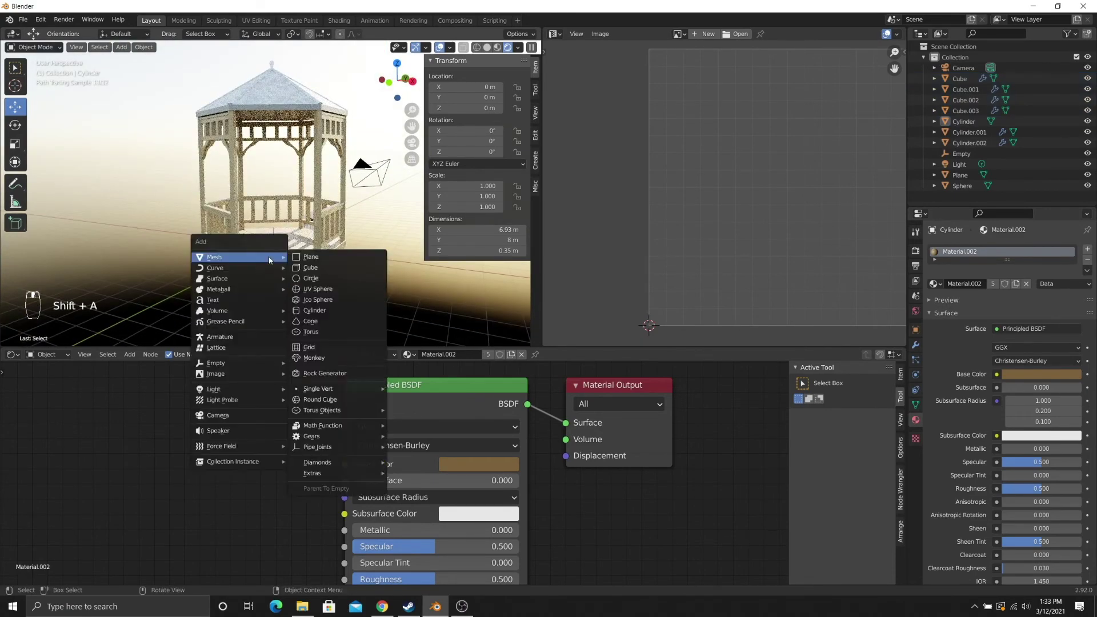
click(312, 257)
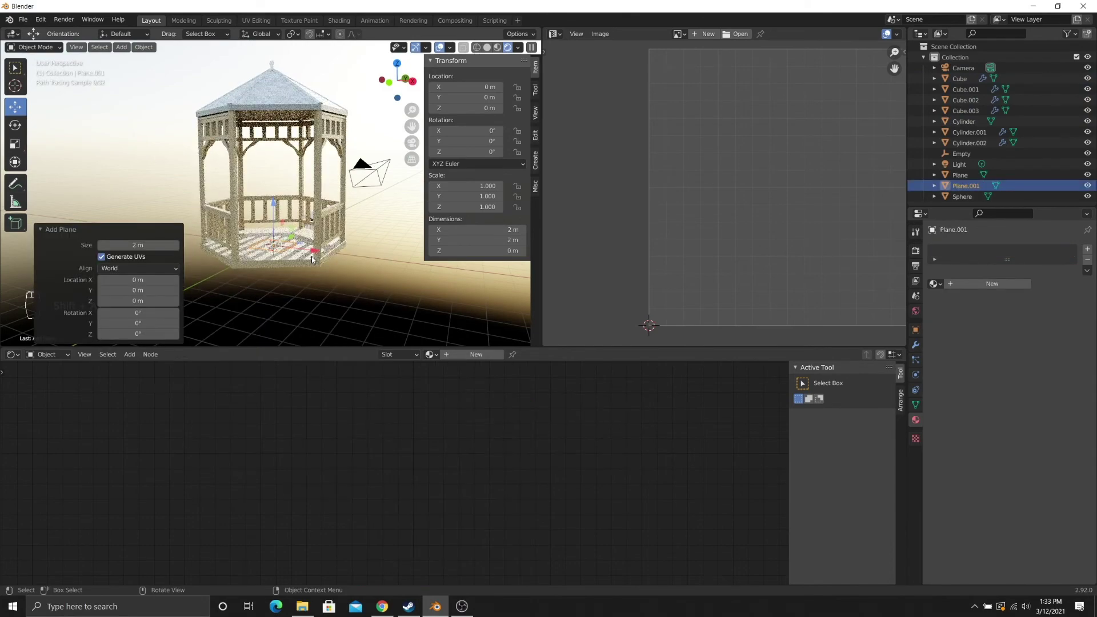
text(s60)
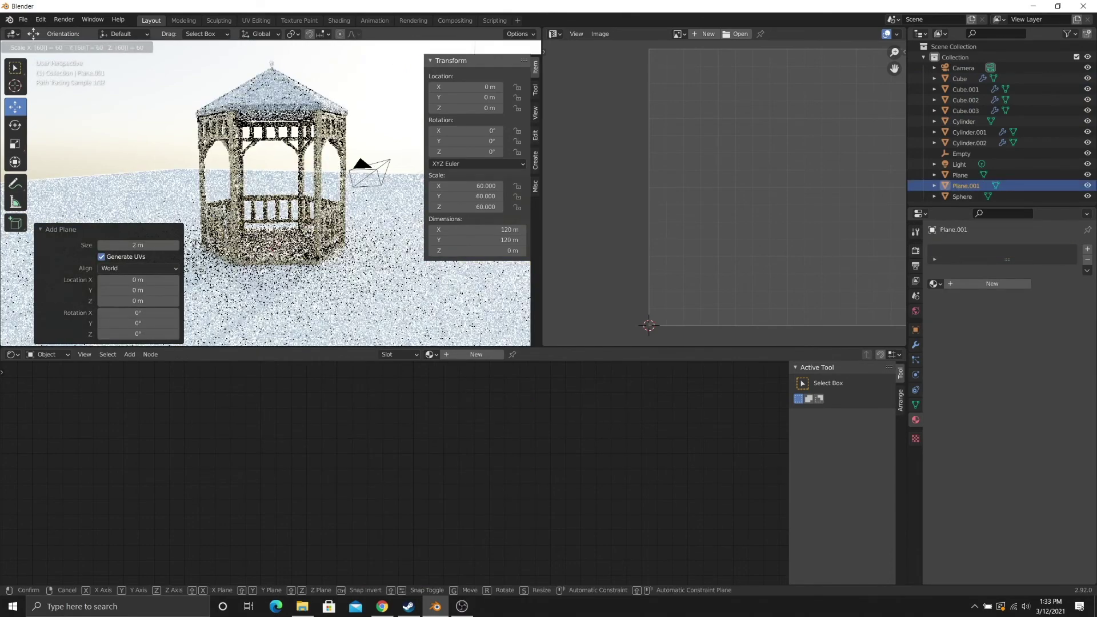
key(Return)
middle_drag(313, 259, 247, 186)
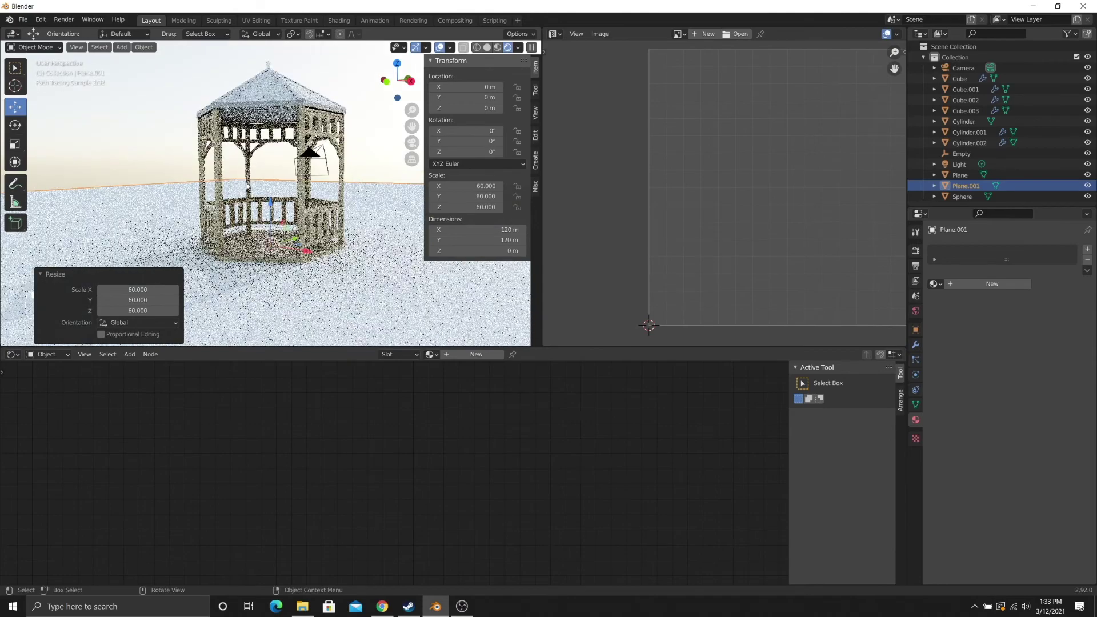
- Check the scene through the camera and return to a perspective overview of the gazebo on its ground plane
key(KP_0)
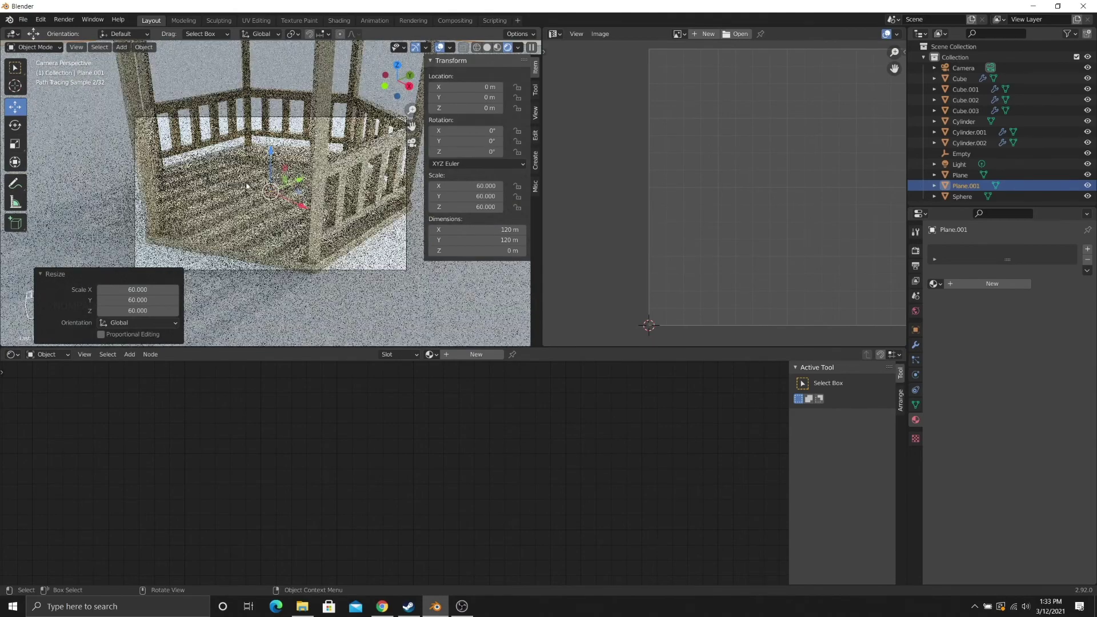
mouse_move(247, 187)
middle_down()
mouse_move(235, 204)
mouse_move(264, 182)
middle_up()
scroll(244, 195, down, 5)
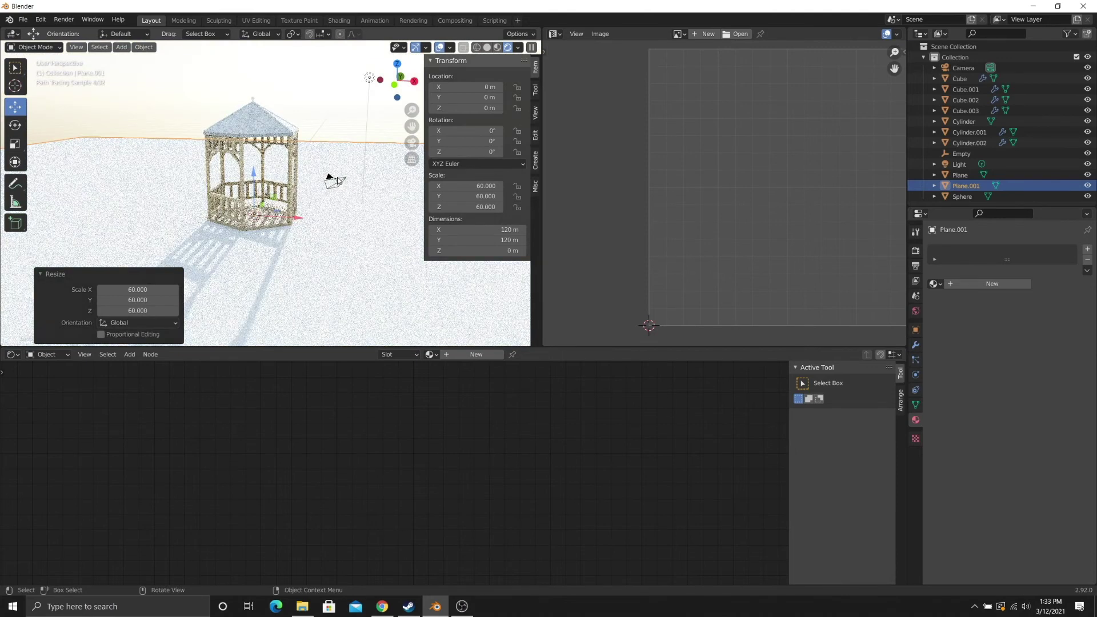
- Look through the scene camera, lock the camera to the view, and reframe it so the whole gazebo fits inside the camera frame
click(330, 184)
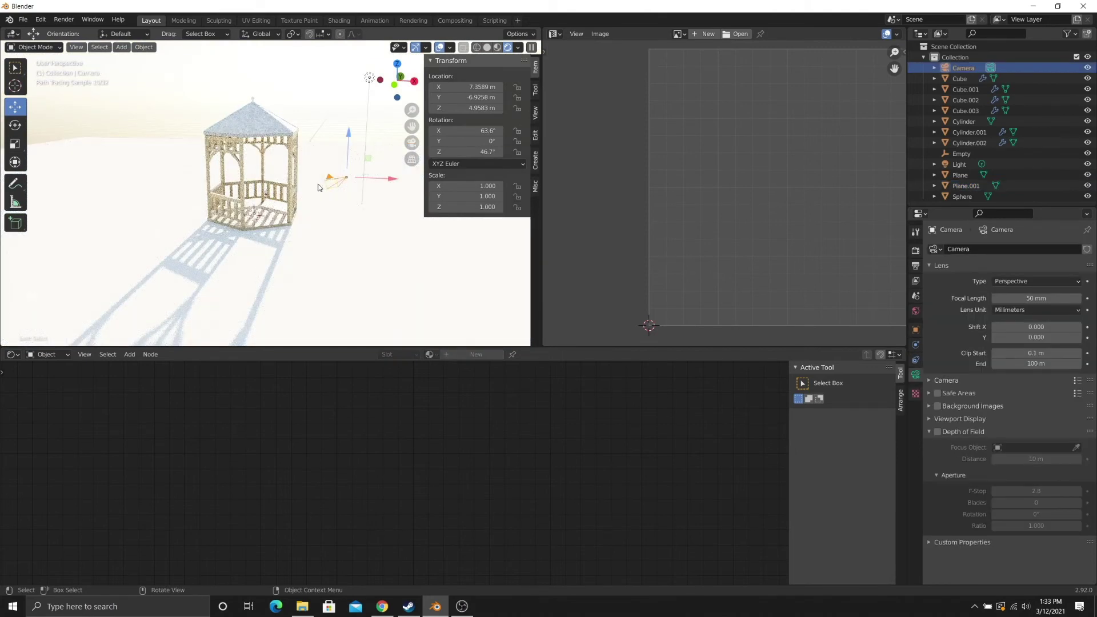
key(KP_0)
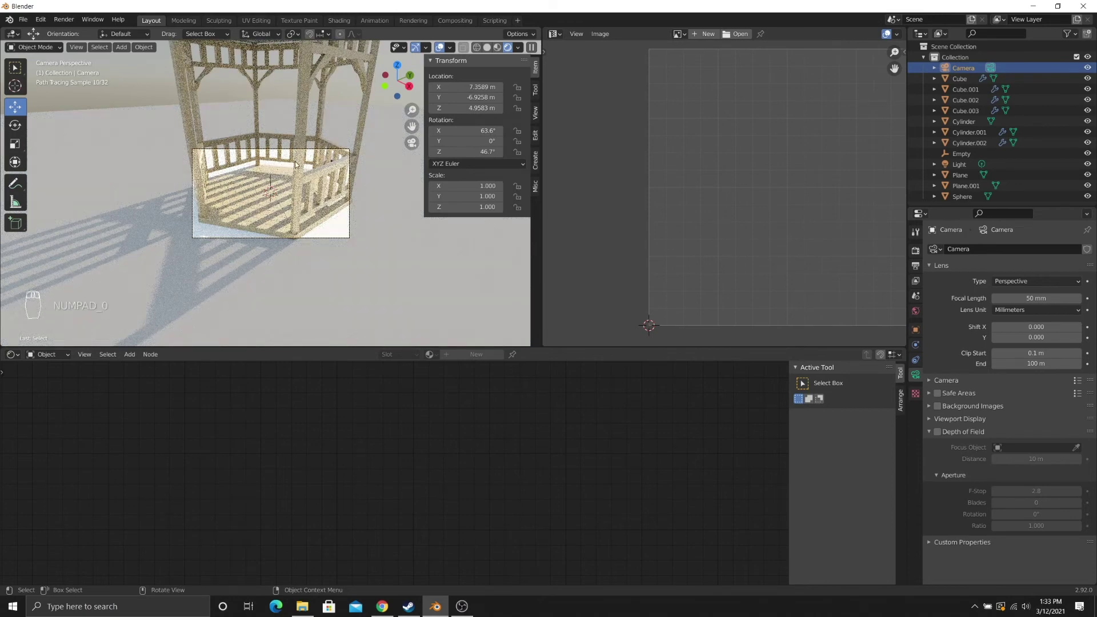
click(536, 113)
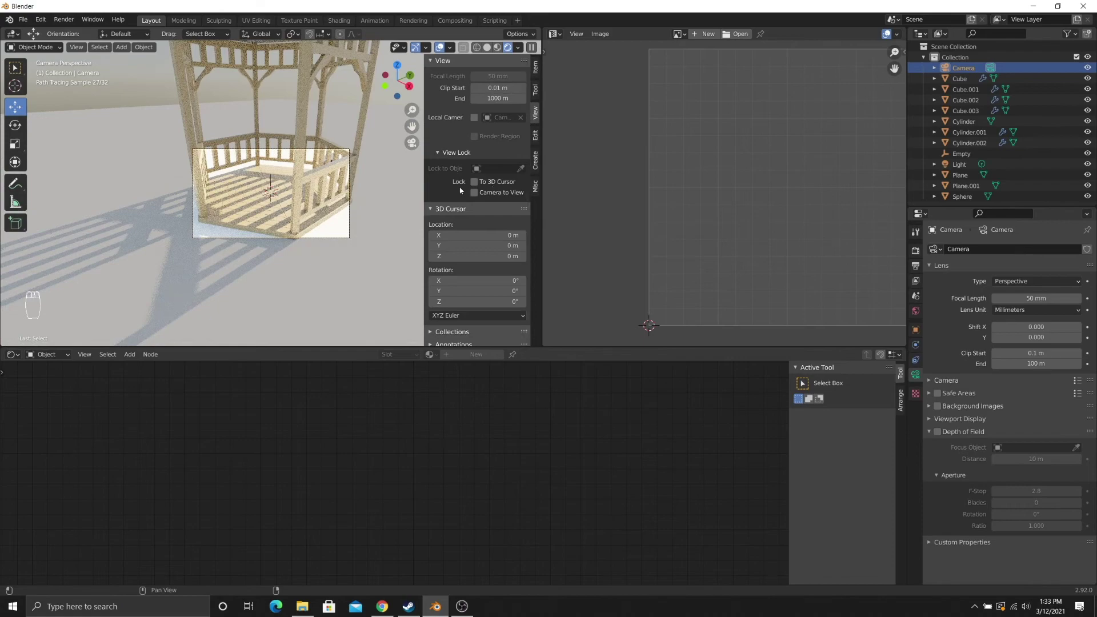
click(475, 192)
scroll(268, 209, down, 6)
middle_drag(267, 208, 285, 167)
scroll(257, 195, down, 2)
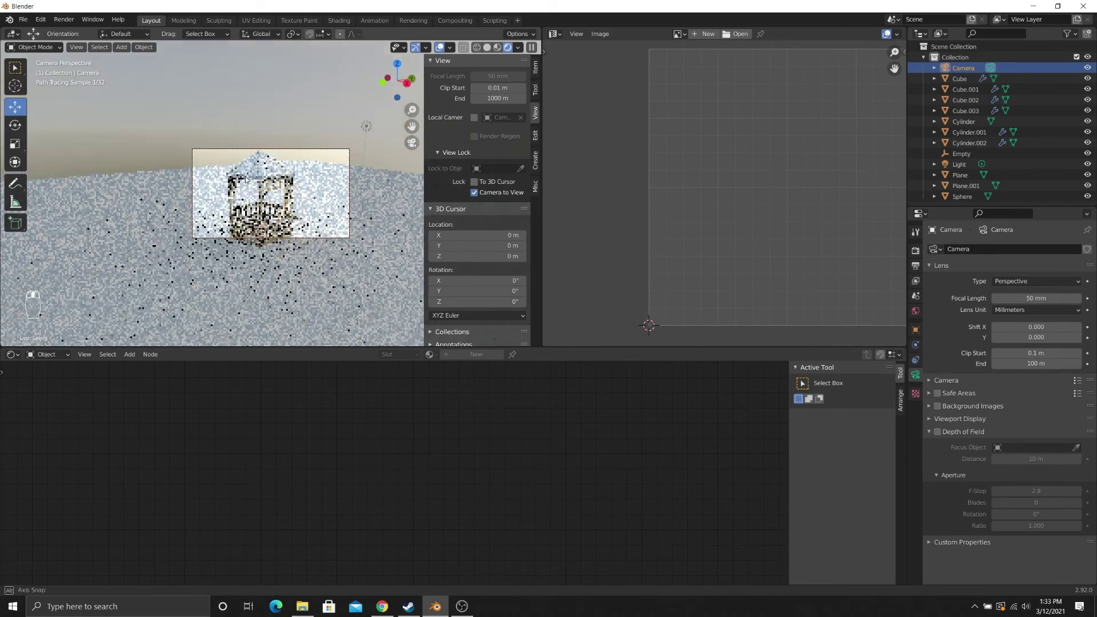
scroll(257, 177, down, 1)
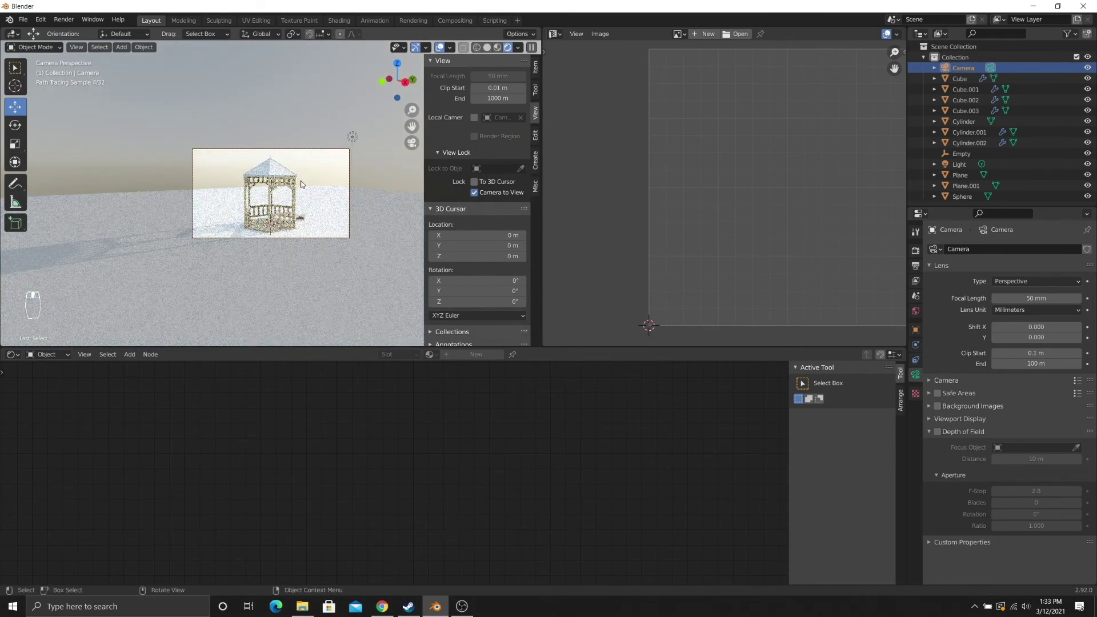
- Delete the small gazebo.PNG reference plane beside the gazebo and render the image
click(305, 222)
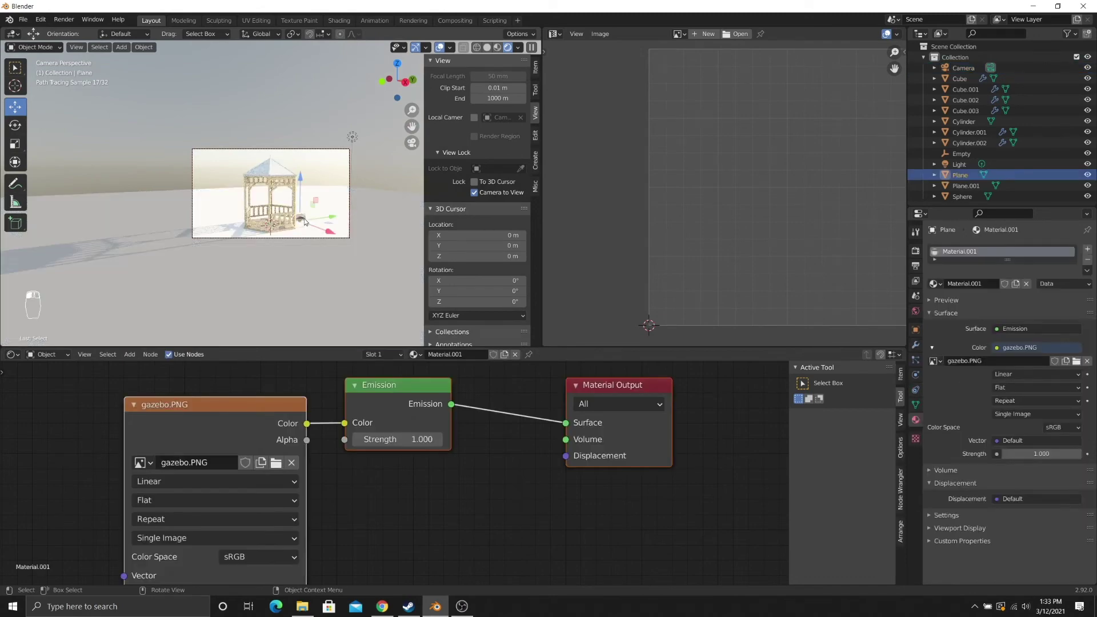
key(Delete)
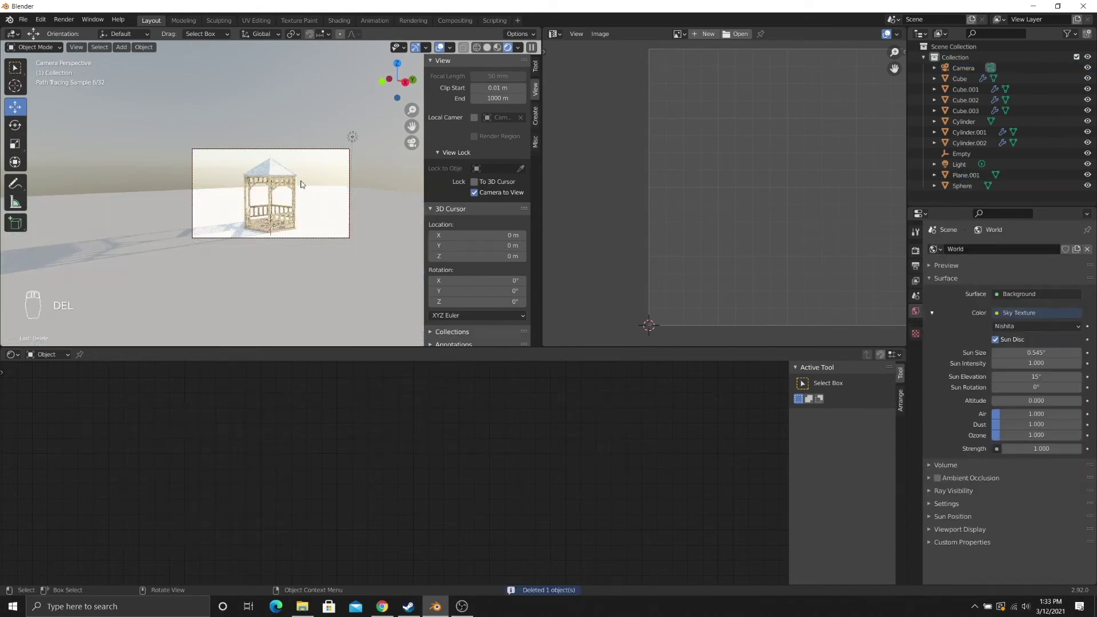
key(F12)
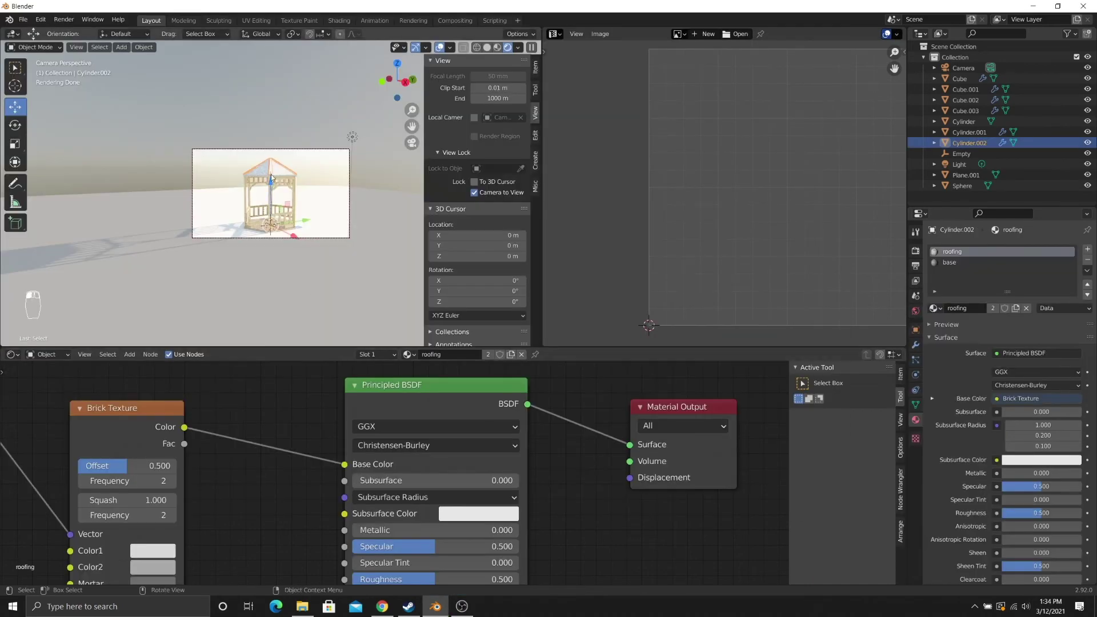
- In the roofing material's Brick Texture, set Color2 to a grey with value 0.172 and darken Color1 to a mid grey
scroll(197, 440, down, 3)
middle_drag(240, 422, 257, 408)
scroll(271, 457, down, 1)
mouse_move(288, 498)
middle_down()
mouse_move(345, 445)
mouse_move(291, 509)
middle_up()
scroll(321, 473, up, 4)
scroll(200, 531, up, 2)
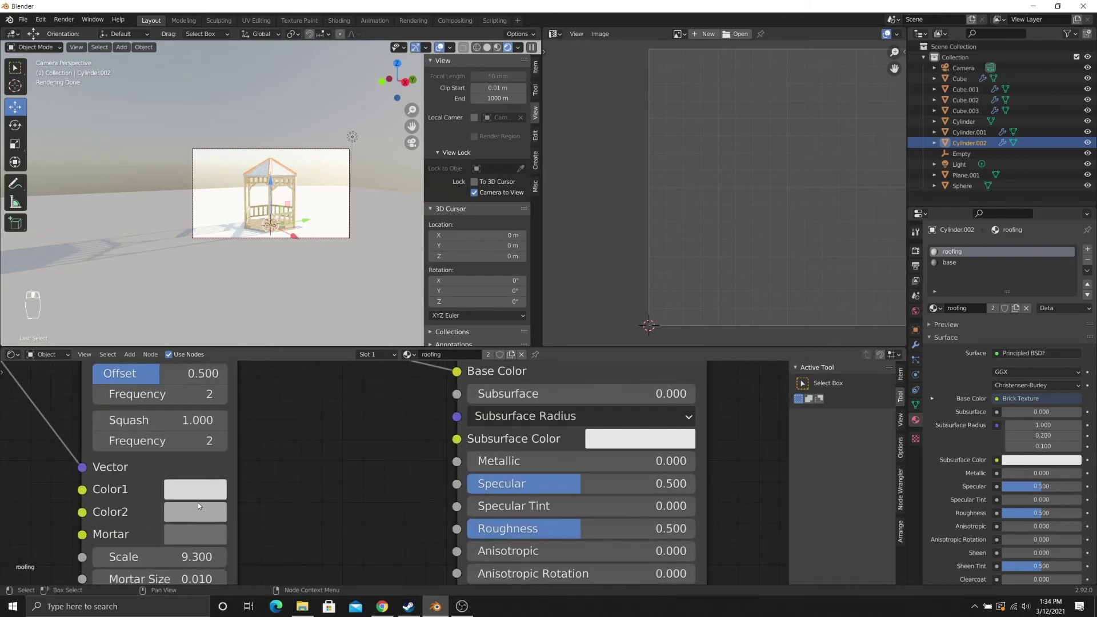
click(196, 509)
click(343, 296)
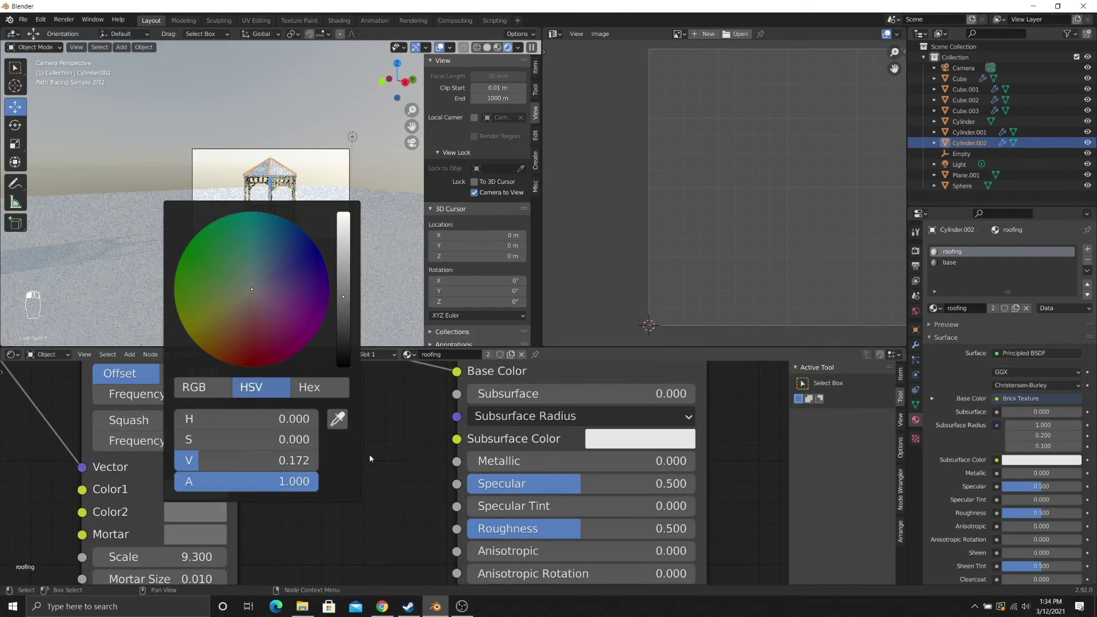
click(215, 499)
drag(343, 252, 344, 263)
click(214, 517)
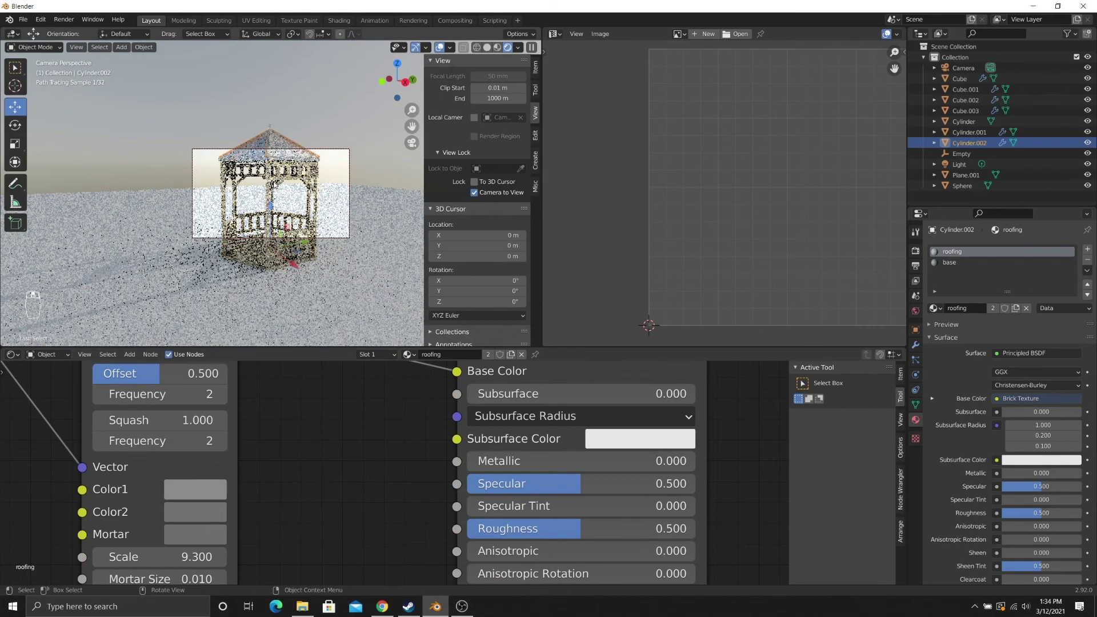
- Unlock the camera from the view and enlarge the camera view around the gazebo
scroll(277, 189, down, 1)
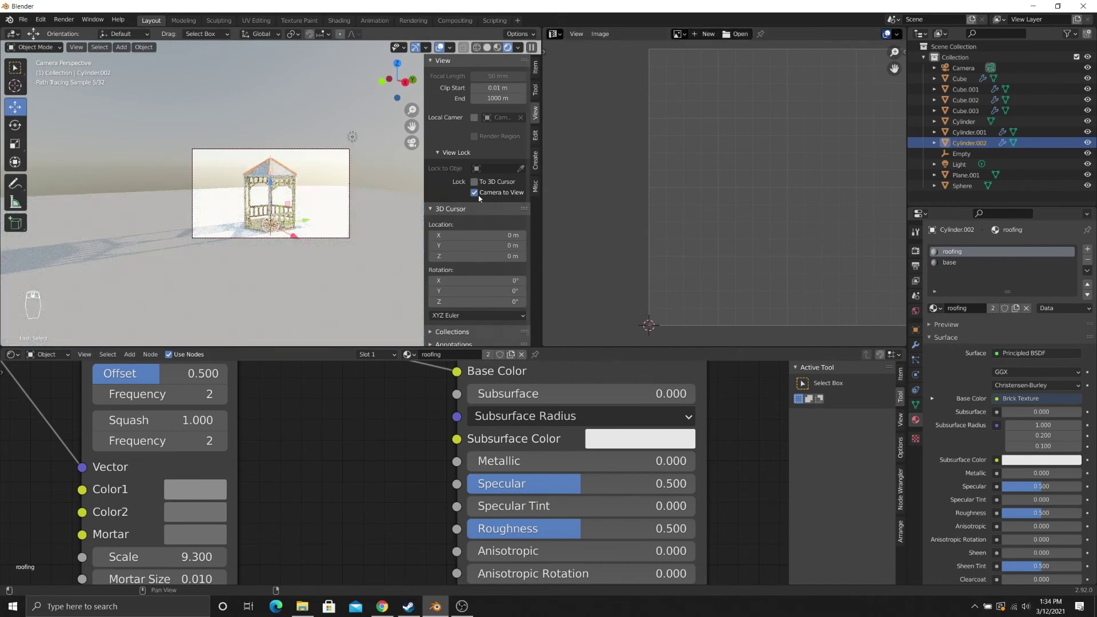
click(475, 193)
scroll(263, 231, up, 1)
scroll(280, 153, up, 3)
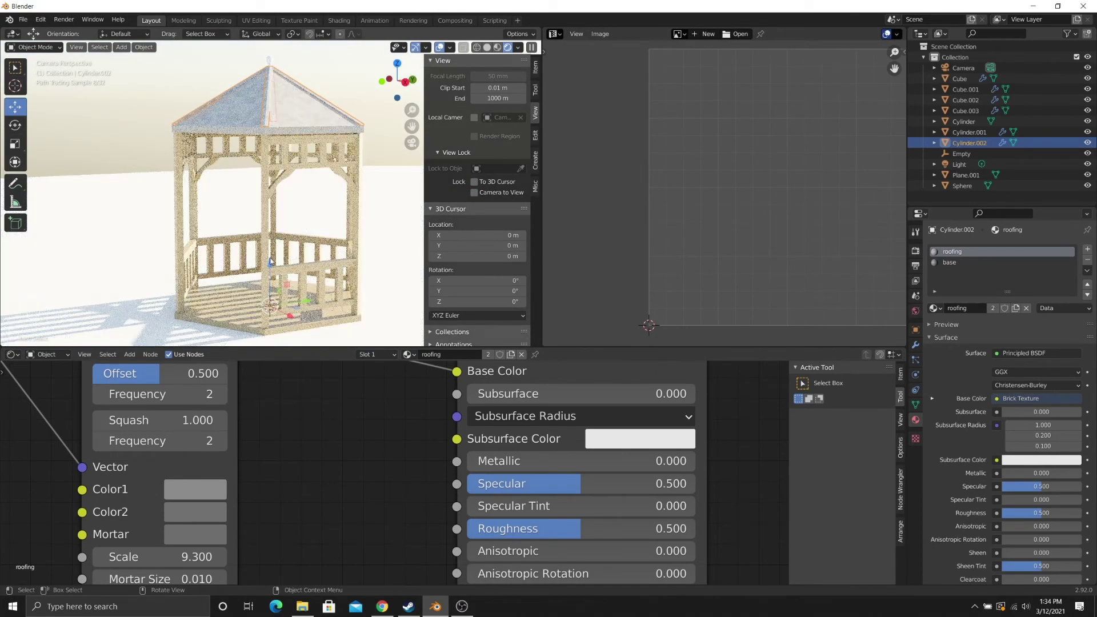
- Darken the roofing Brick Texture's Color2 to a value of 0.116 and render the image again
click(196, 512)
drag(343, 298, 343, 309)
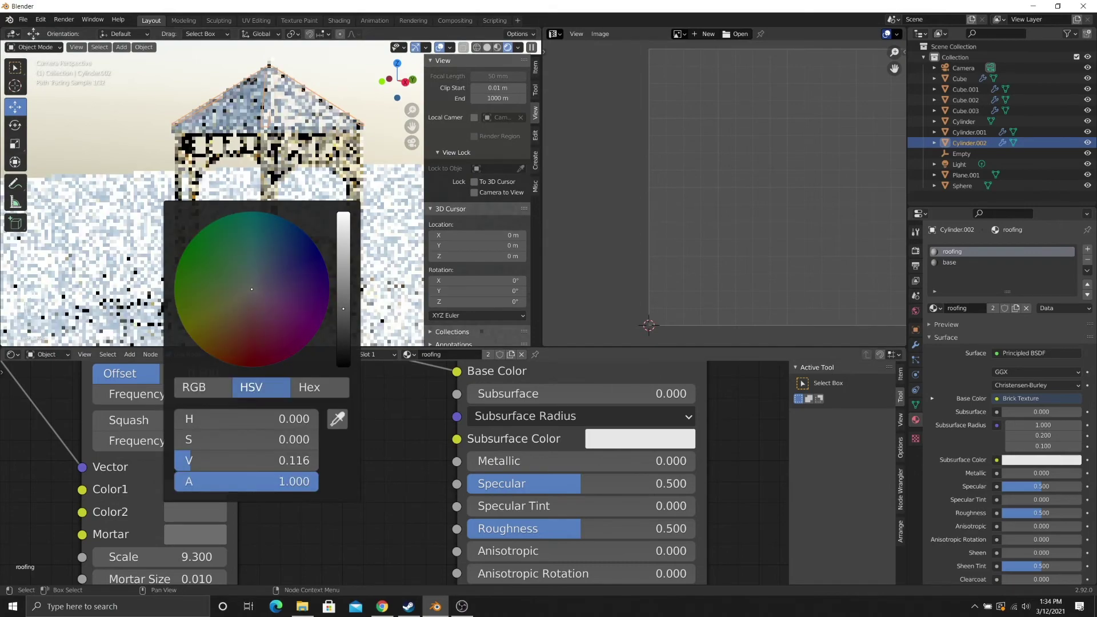
scroll(280, 196, down, 2)
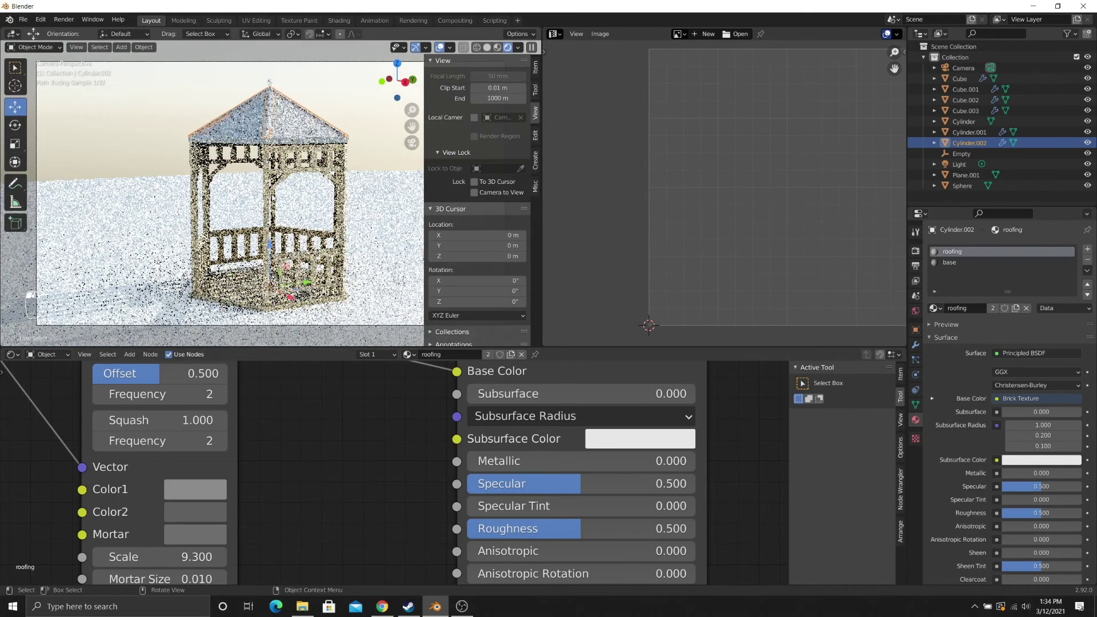
key(F12)
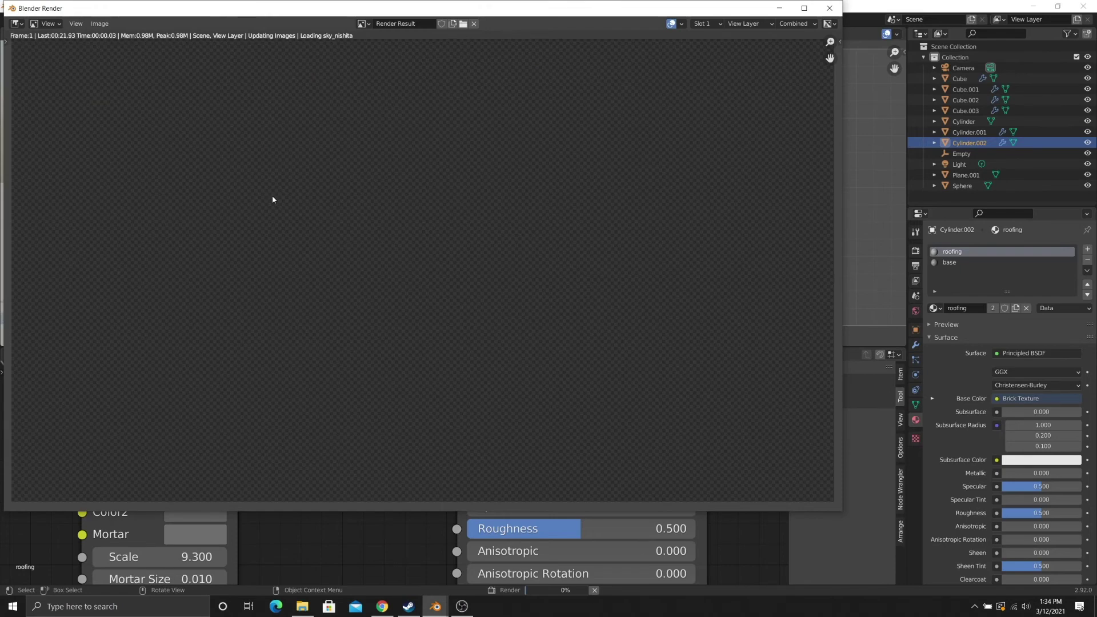
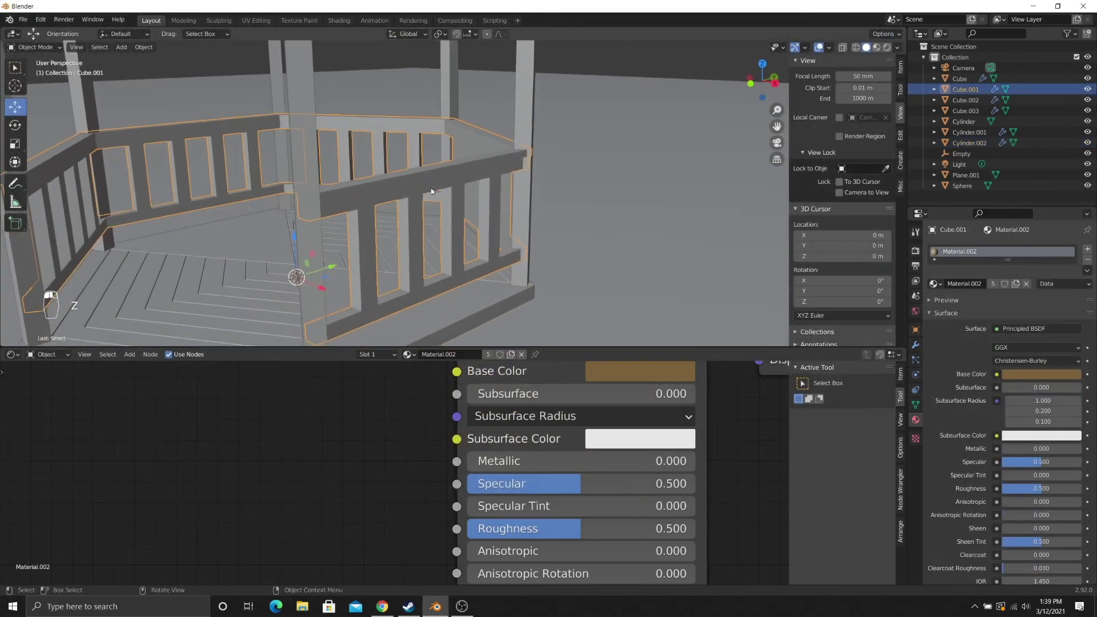
- Thin the lower railing section in Edit Mode by scaling its mesh along X to about 0.655
click(431, 187)
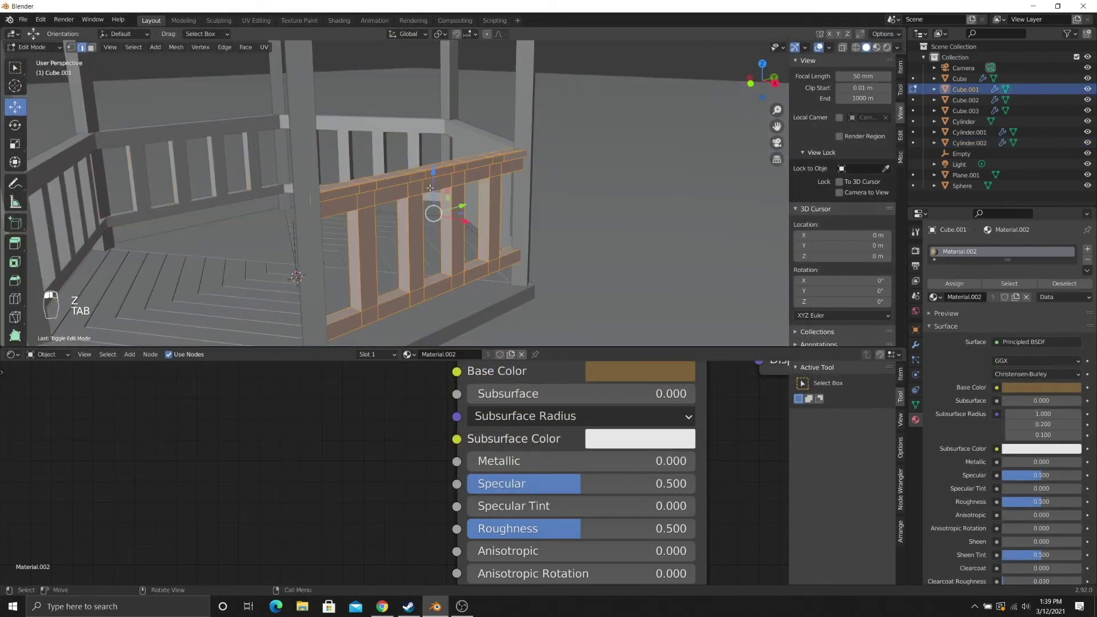
key(Tab)
middle_drag(468, 200, 58, 150)
click(15, 143)
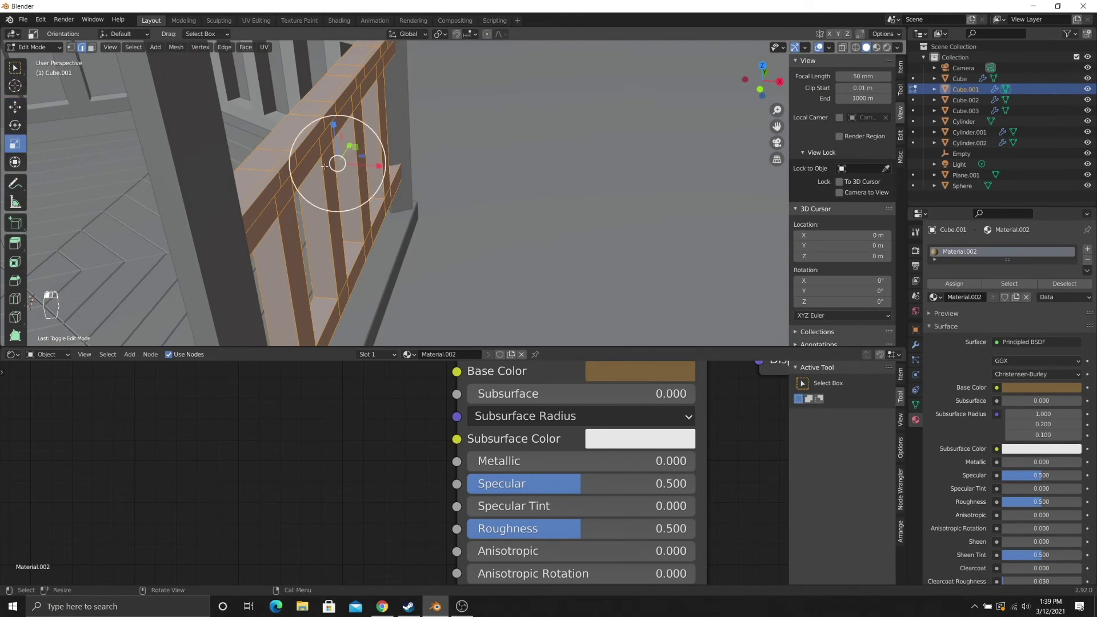
middle_drag(331, 161, 402, 233)
drag(405, 233, 384, 231)
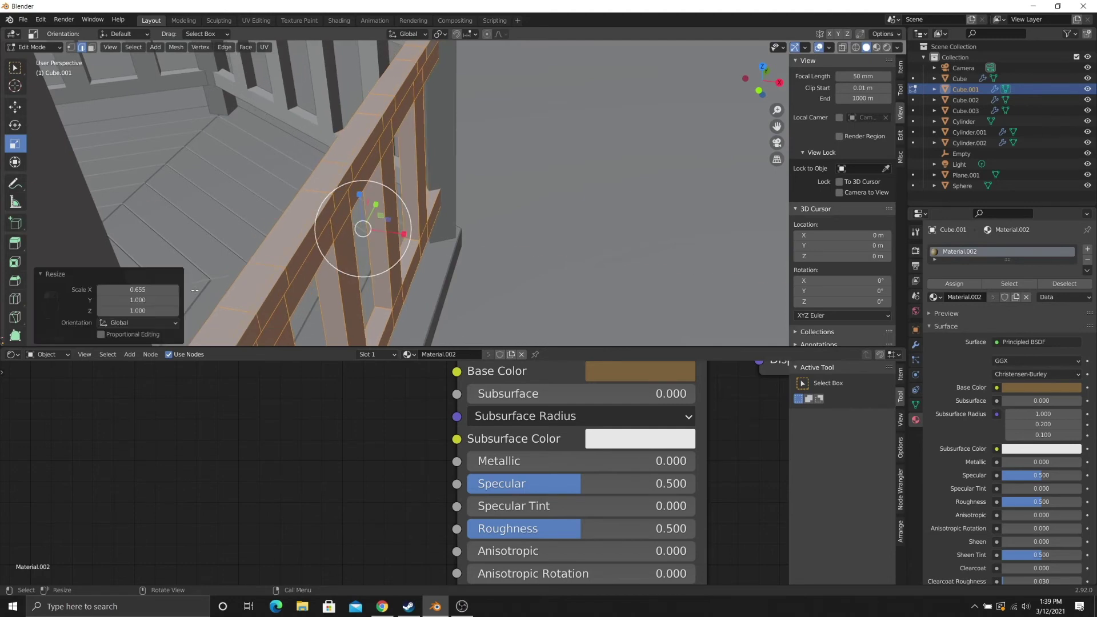
middle_drag(383, 231, 286, 146)
click(214, 143)
middle_drag(214, 143, 1, 156)
middle_drag(320, 177, 428, 192)
- Narrow one baluster of the lower railing by scaling its two side faces to 0.5 along Y
key(3)
click(432, 193)
shift+click(308, 194)
drag(369, 195, 363, 195)
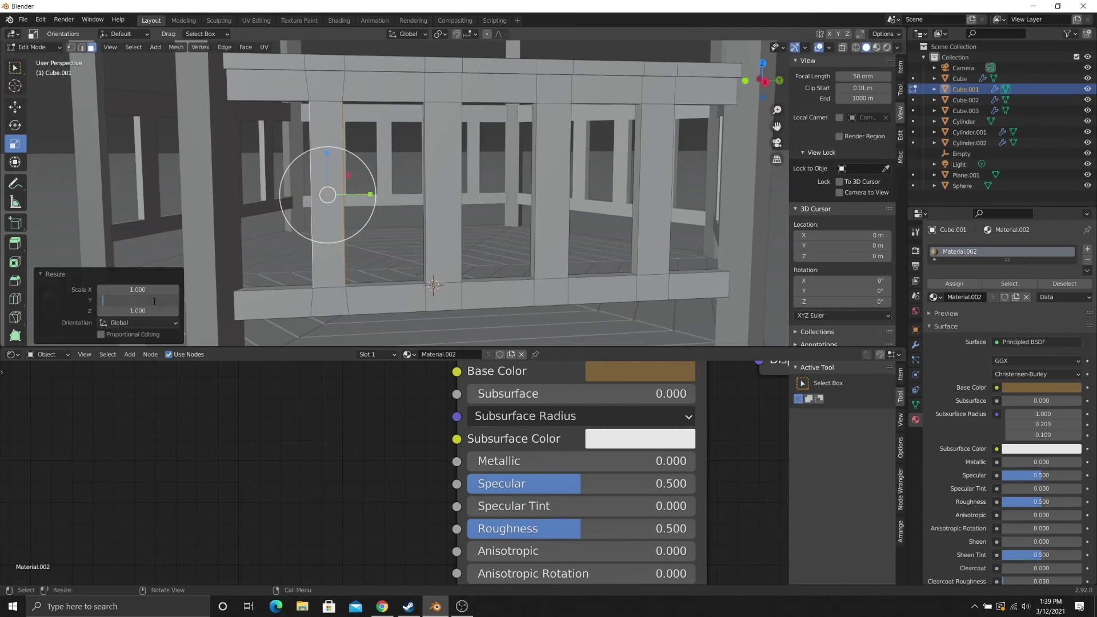
text(0.5)
key(Return)
- Narrow the next two balusters by scaling each one's pair of side faces along Y
middle_drag(477, 164, 393, 171)
shift+click(393, 171)
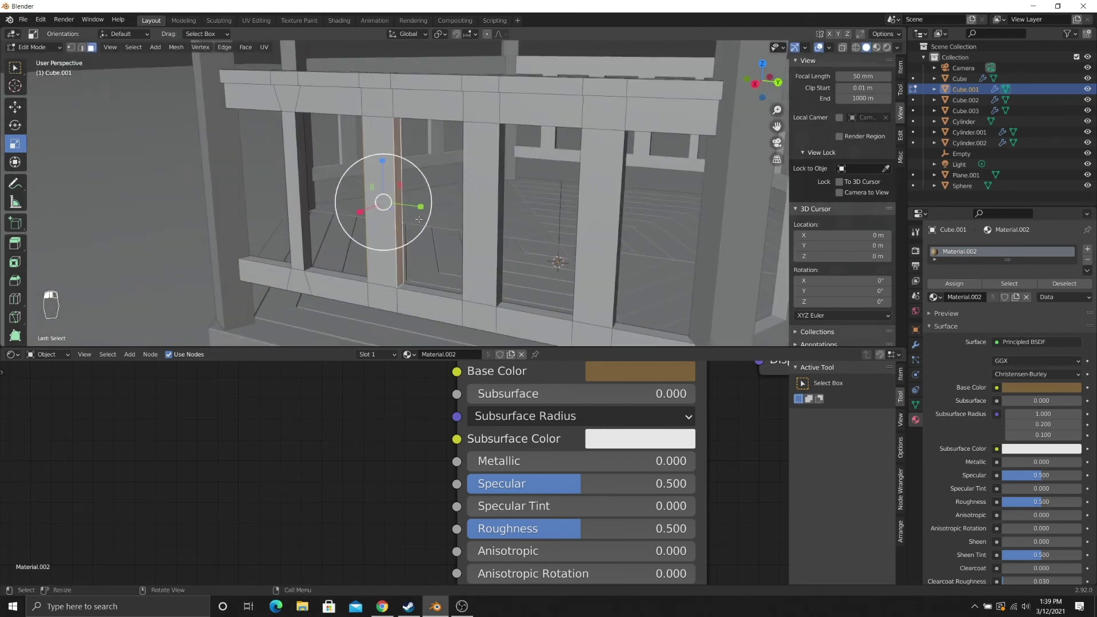
drag(421, 207, 406, 206)
double_click(152, 301)
key(Return)
middle_drag(297, 217, 431, 159)
click(407, 183)
shift+click(393, 146)
drag(427, 211, 413, 211)
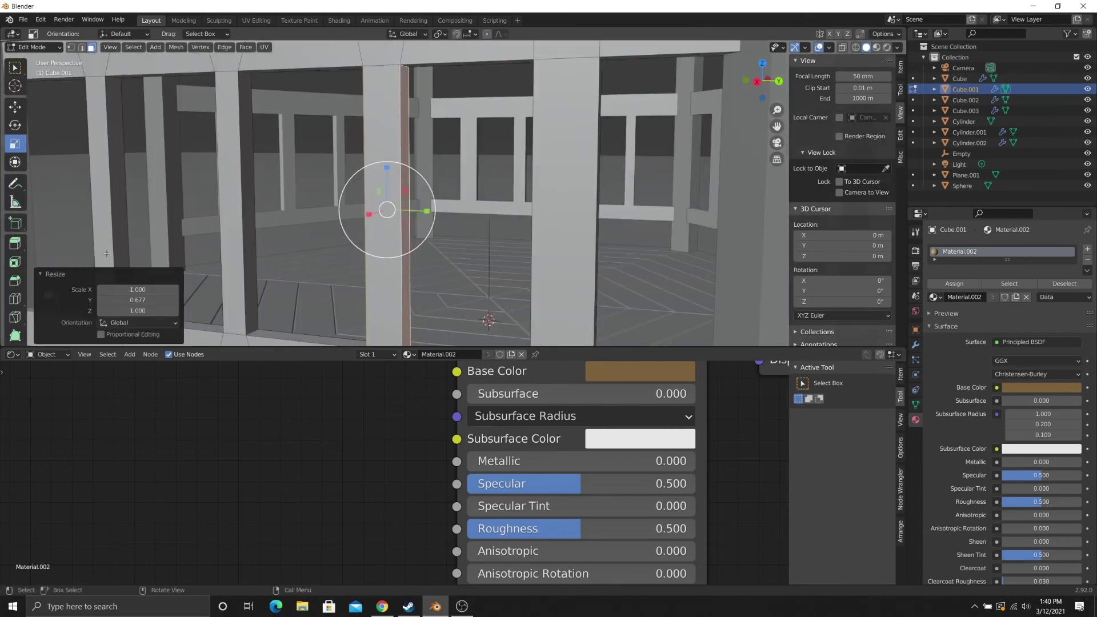
key(Return)
- Scale the remaining baluster's two side faces to 0.5 along Y and return to Object Mode
middle_drag(342, 211, 252, 203)
click(399, 171)
shift+click(322, 171)
drag(429, 213, 414, 212)
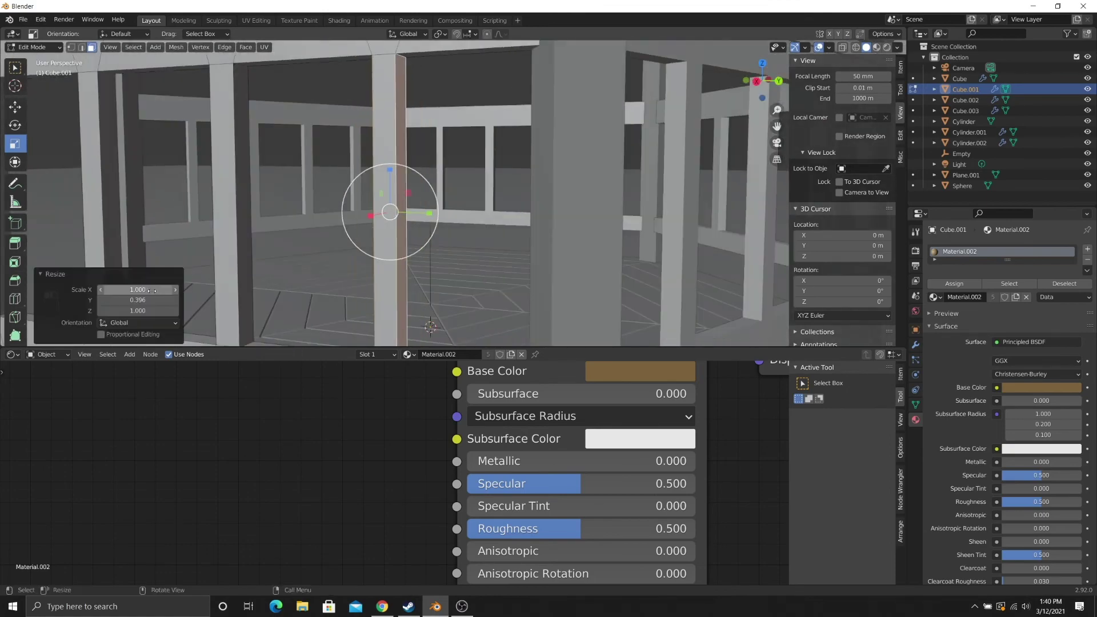
double_click(129, 300)
text(.5)
key(Return)
key(Tab)
- Select all underside faces along the railing's bottom rail and move them slightly up along Z
key(Tab)
middle_drag(265, 177, 377, 198)
click(86, 194)
shift+click(192, 212)
shift+click(297, 230)
shift+click(384, 245)
shift+click(457, 259)
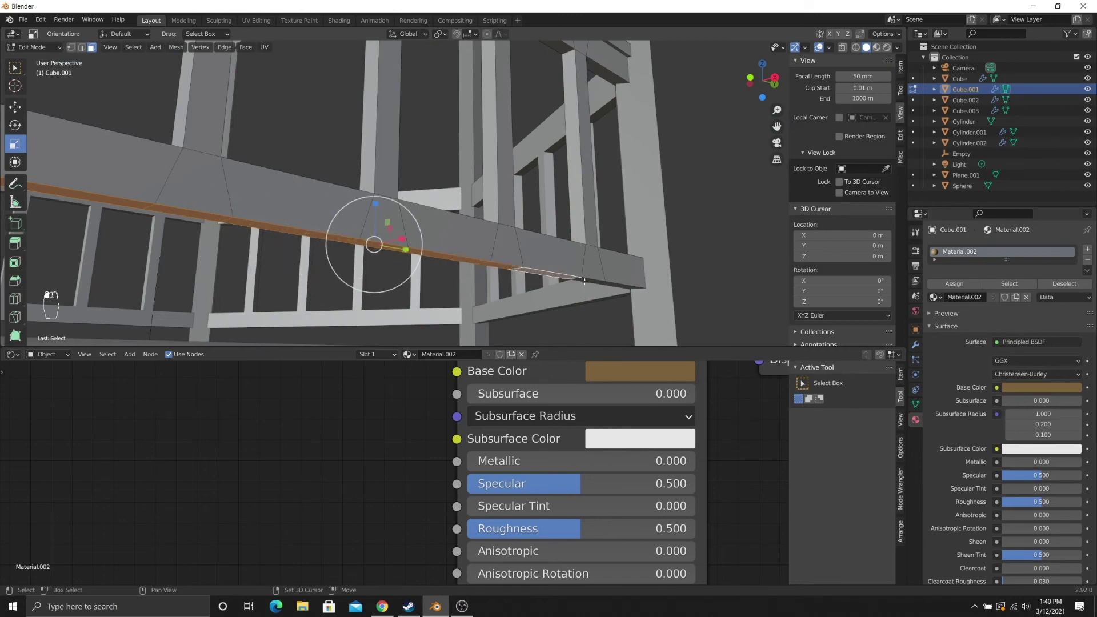
shift+click(593, 280)
shift+click(620, 285)
click(15, 107)
drag(444, 212, 444, 202)
- Select the row of side faces along the railing's top edge and extrude them outward to form a handrail lip
middle_drag(444, 202, 478, 223)
shift+middle_drag(478, 223, 620, 234)
click(270, 194)
ctrl+click(671, 183)
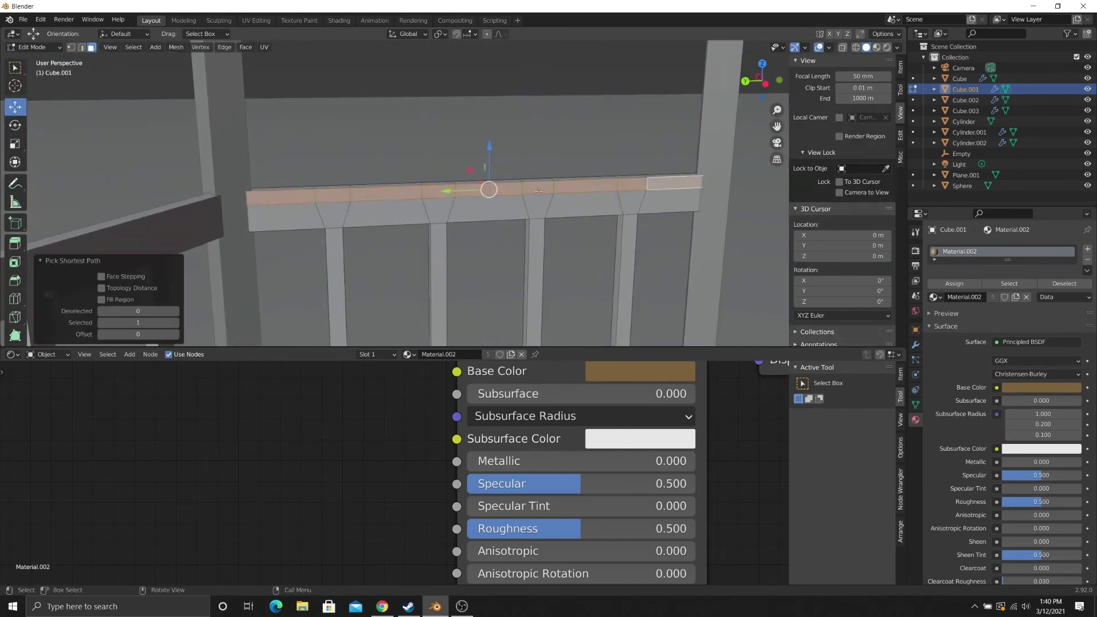
key(e)
middle_drag(671, 183, 320, 268)
click(476, 207)
key(Tab)
scroll(467, 204, down, 3)
- Try selecting the handrail's row of faces, growing the selection, and raising it along Z
key(Tab)
click(197, 190)
ctrl+click(711, 230)
key(ctrl+KP_Add)
middle_drag(515, 229, 634, 197)
drag(538, 128, 538, 116)
- Inspect the railing in Object Mode and undo the last handrail move
key(Tab)
scroll(538, 120, down, 3)
middle_drag(538, 123, 560, 193)
key(ctrl+z)
key(ctrl+z)
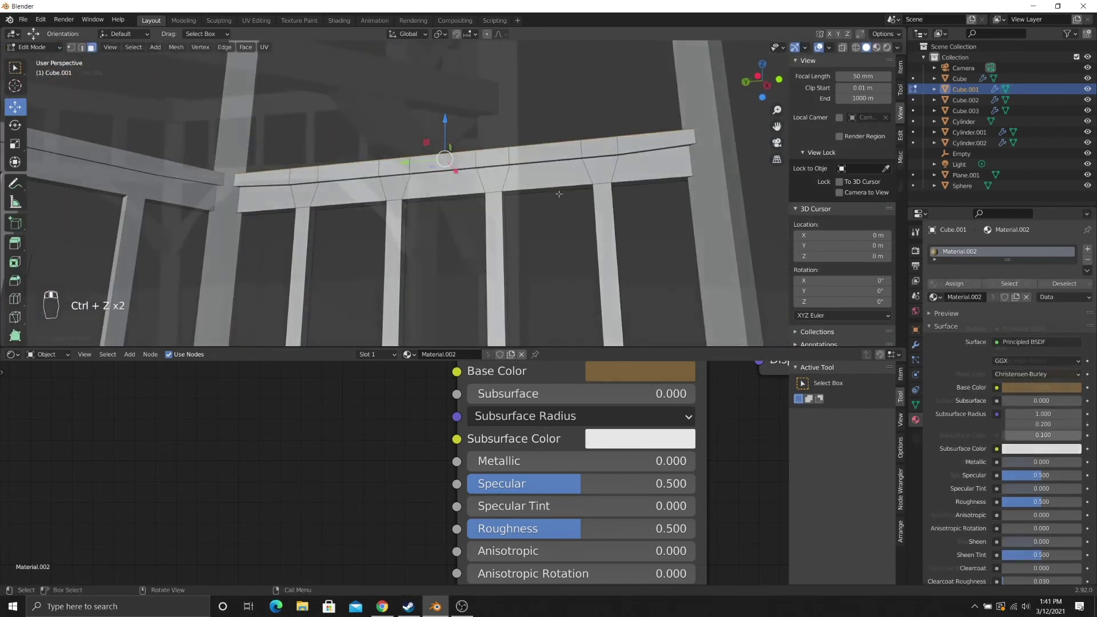
middle_drag(560, 193, 595, 214)
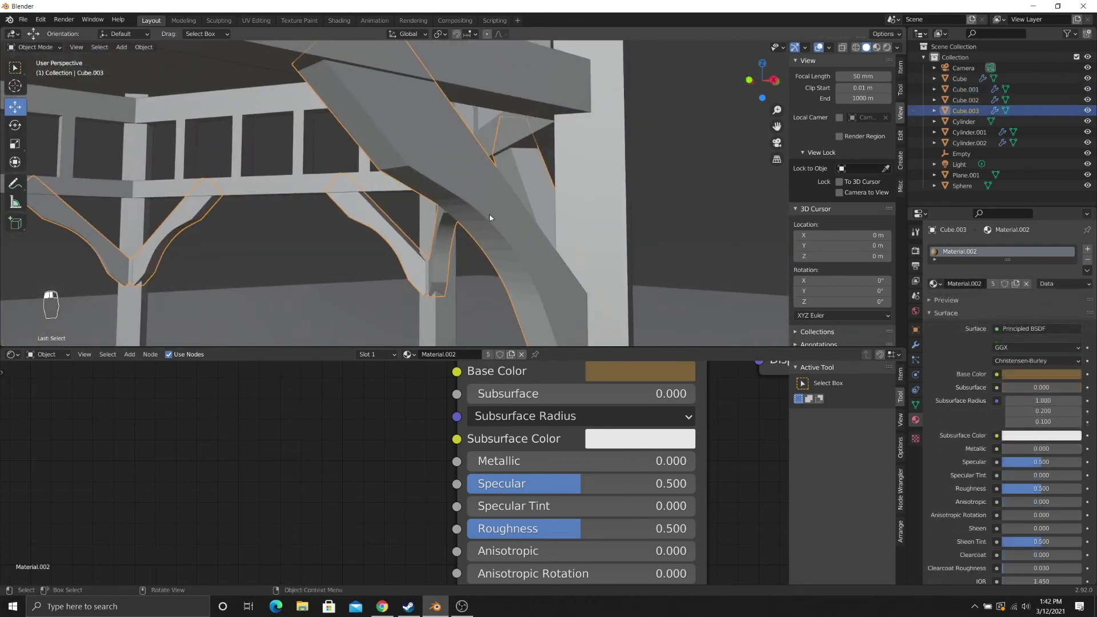
- Shade the corner braces smooth and add an Edge Split modifier to them
right_click(492, 211)
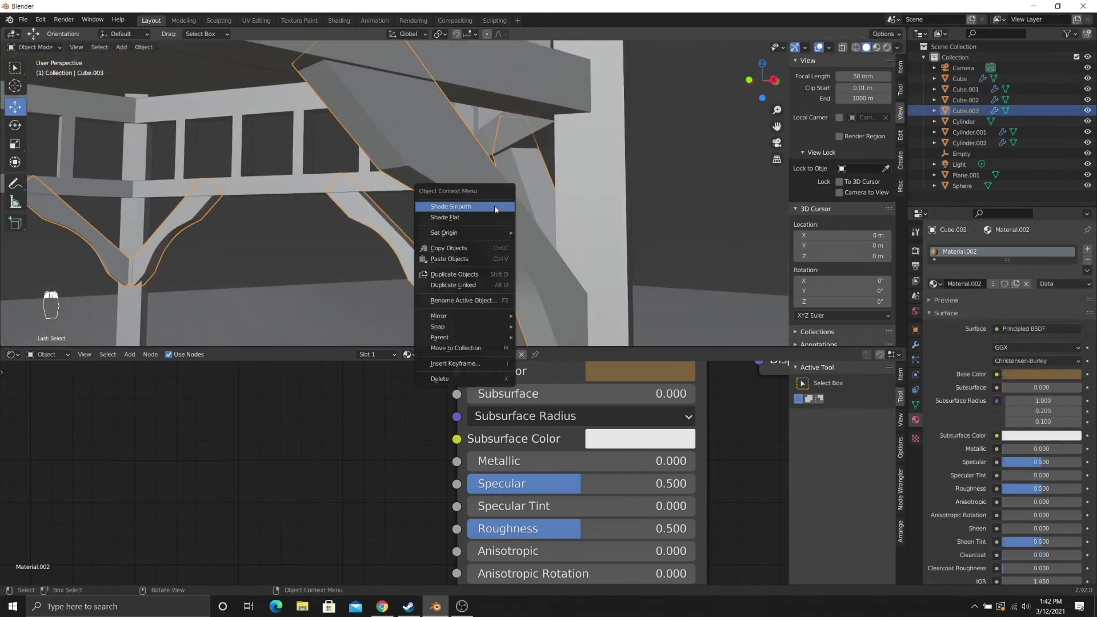
click(491, 207)
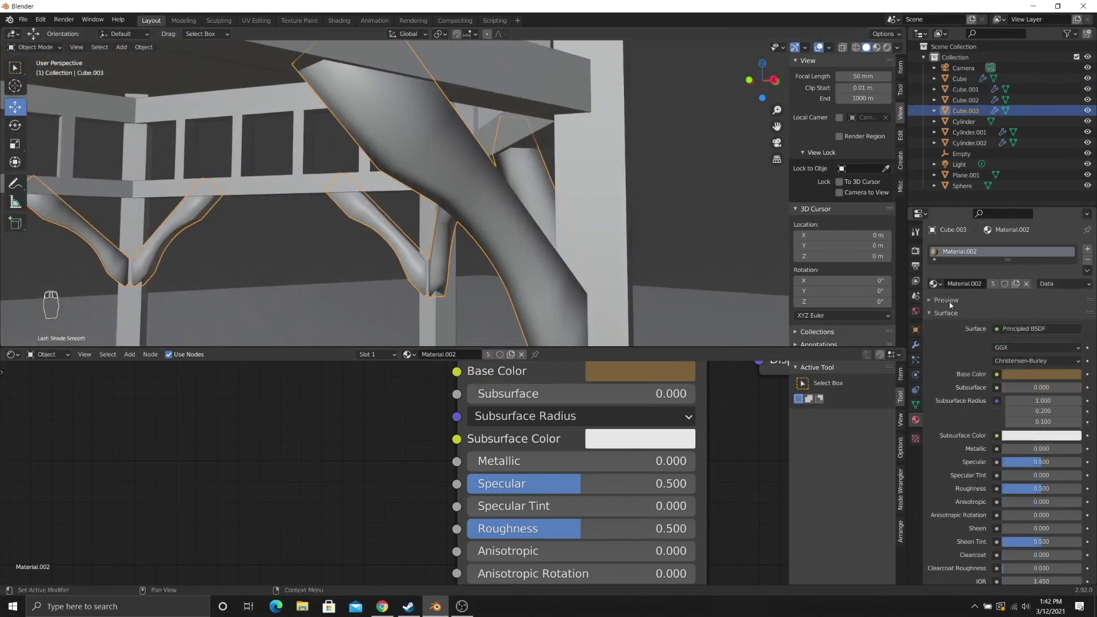
click(916, 344)
click(1000, 250)
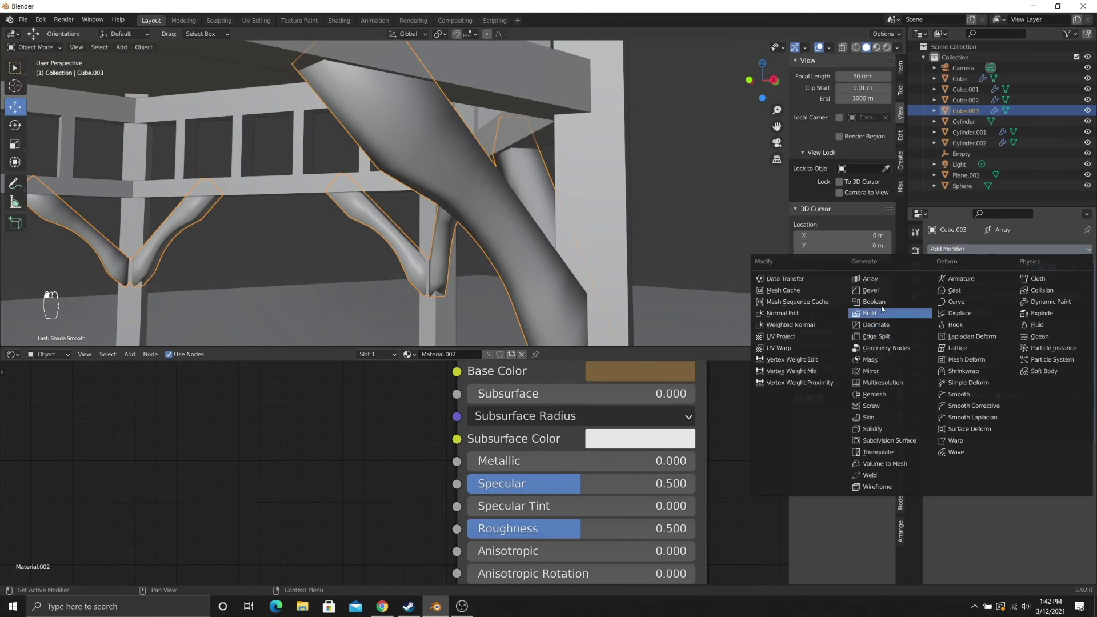
click(894, 339)
middle_drag(457, 240, 411, 247)
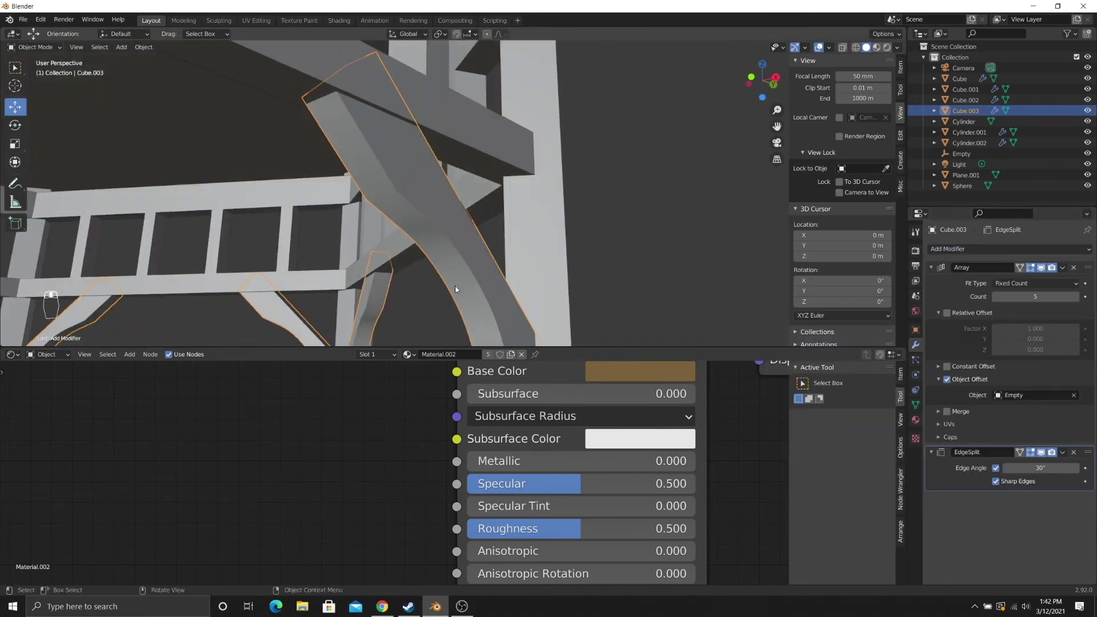
- Add a Bevel modifier to the corner braces and set its amount to 0.23 m
middle_drag(456, 289, 506, 178)
click(977, 250)
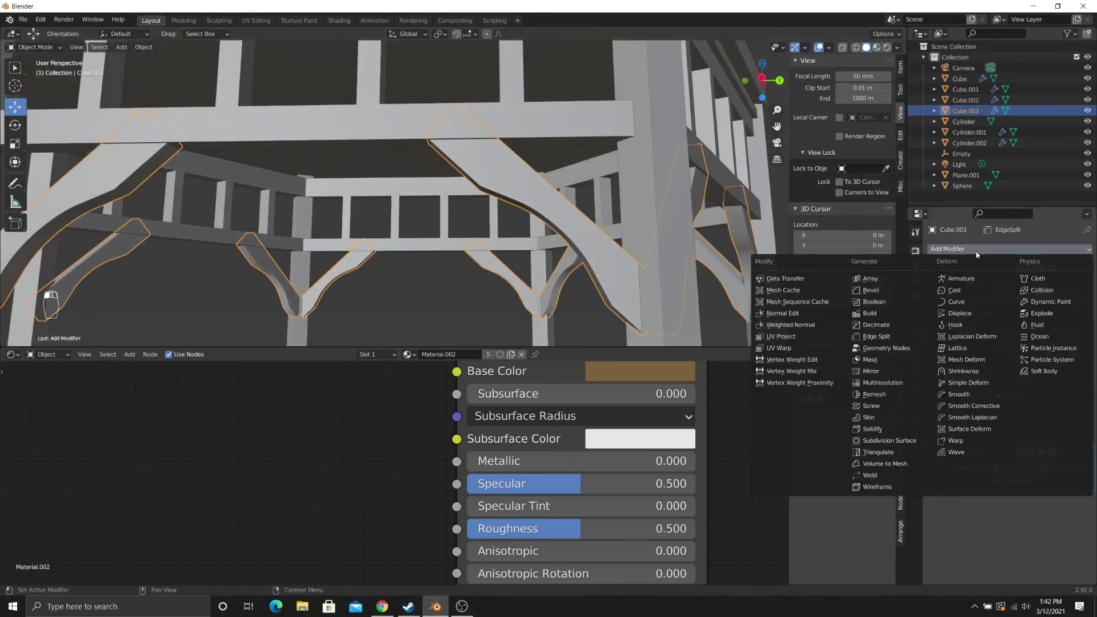
click(870, 290)
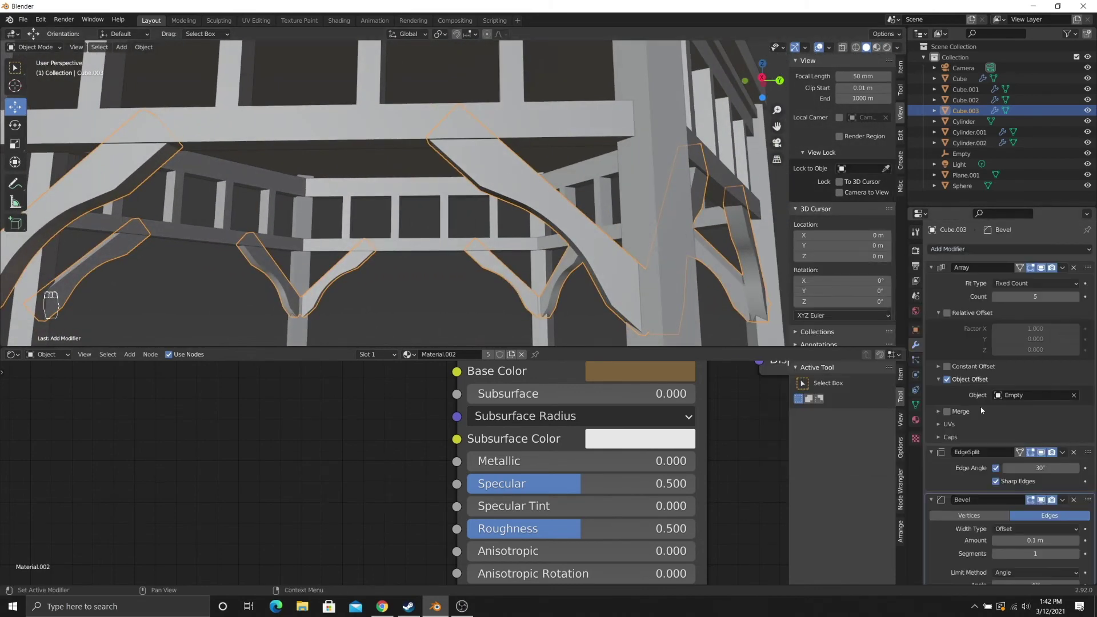
scroll(1017, 468, down, 2)
drag(1016, 492, 1037, 492)
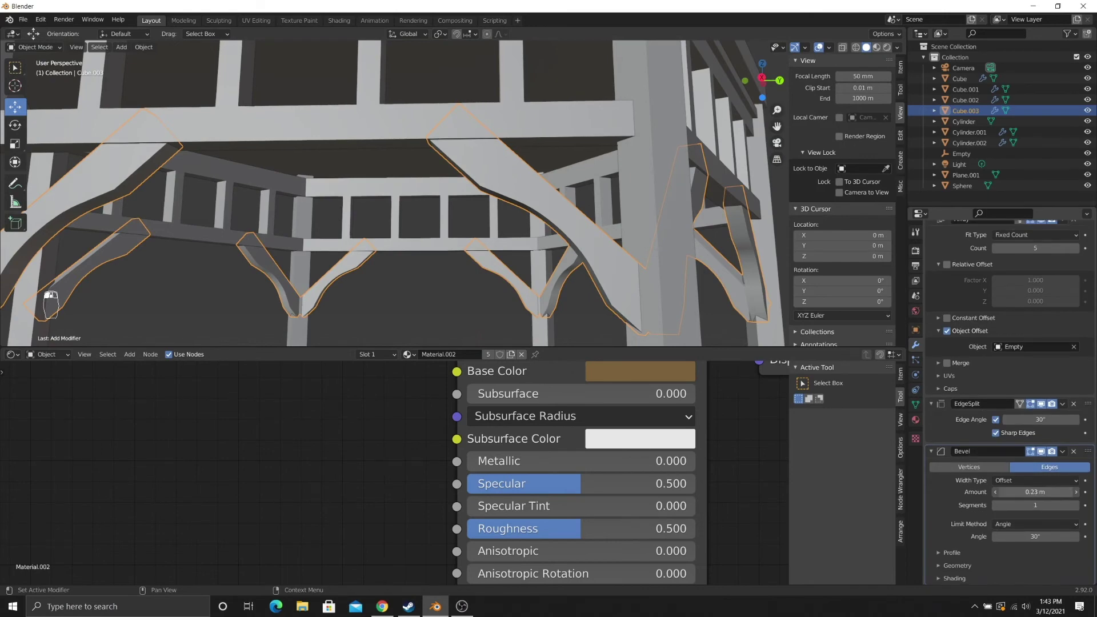
- Set the corner braces' Bevel amount to 0.02 m and place their Edge Split modifier below the Bevel with viewport display enabled
click(1041, 404)
middle_drag(617, 259, 578, 292)
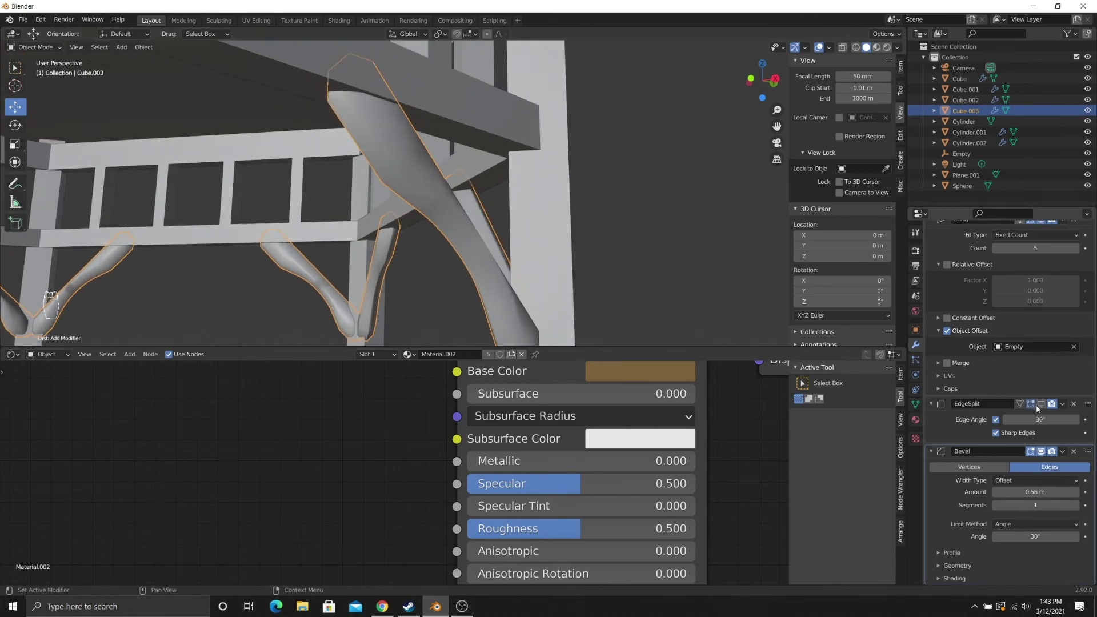
drag(1035, 492, 966, 492)
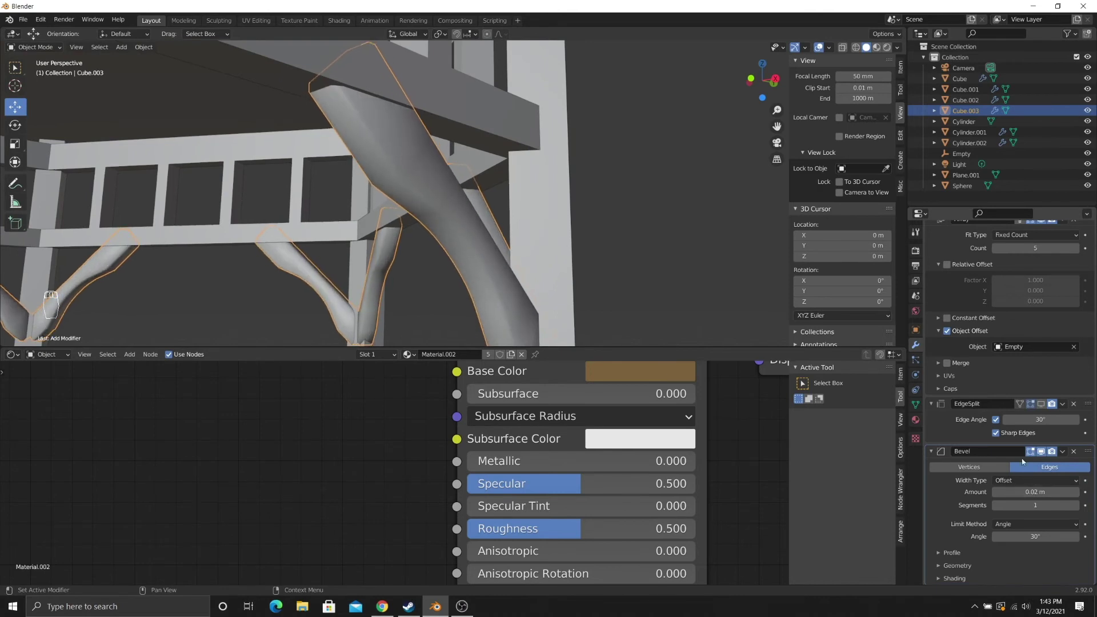
drag(1088, 404, 1092, 497)
click(1043, 546)
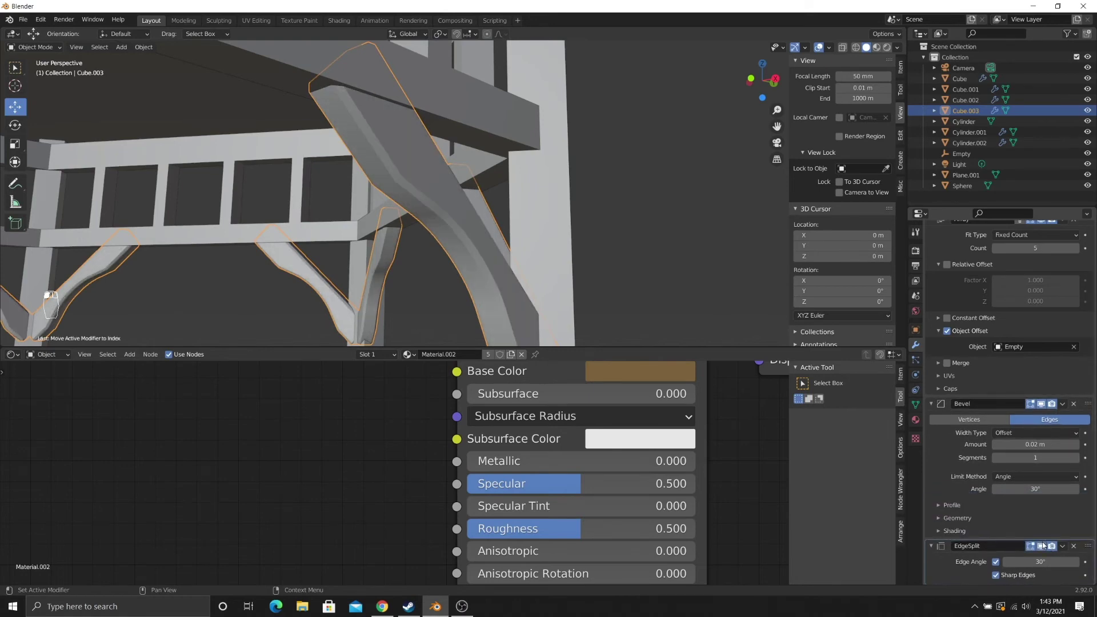
mouse_move(489, 238)
middle_down()
mouse_move(498, 238)
mouse_move(452, 230)
mouse_move(502, 255)
middle_up()
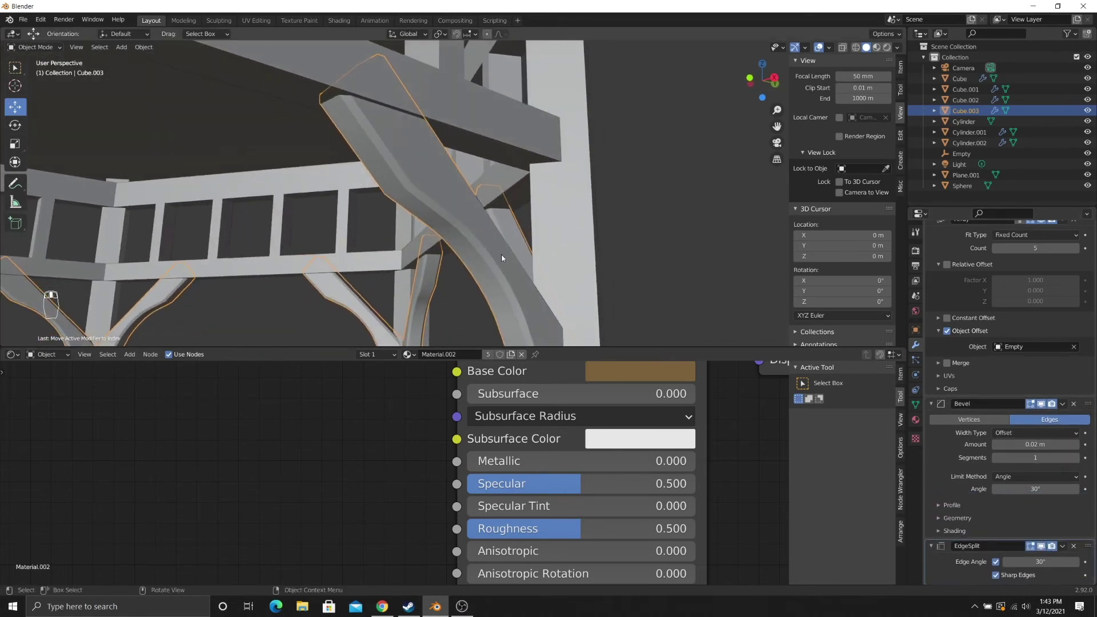
- Fine-tune the corner braces' Bevel amount, trying 0.015 m and settling on 0.0125 m
click(1014, 445)
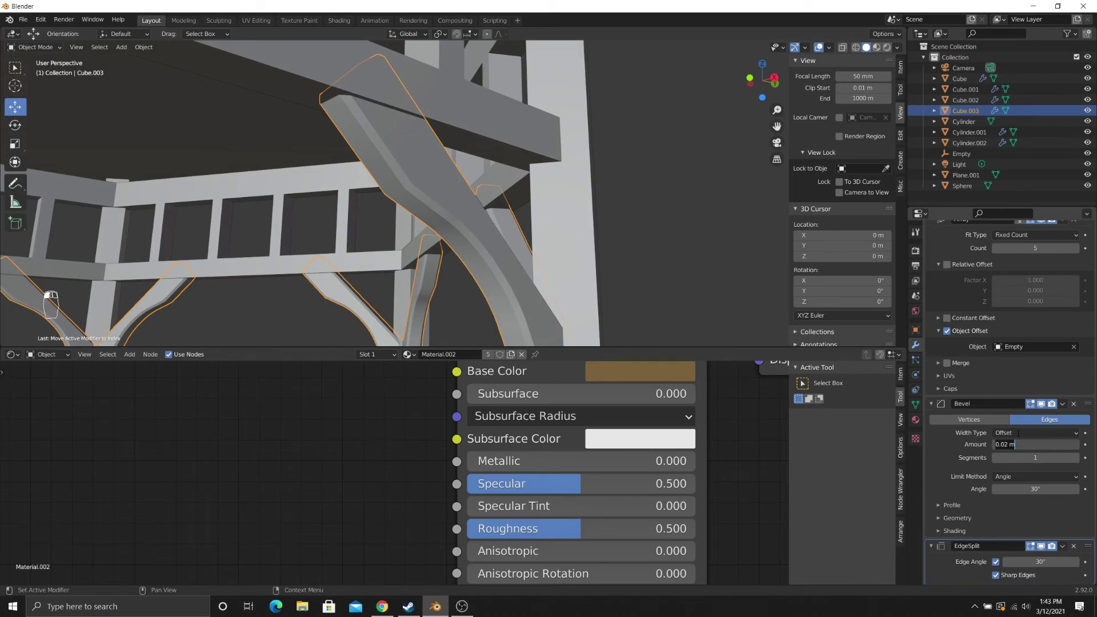
text(.015)
key(Return)
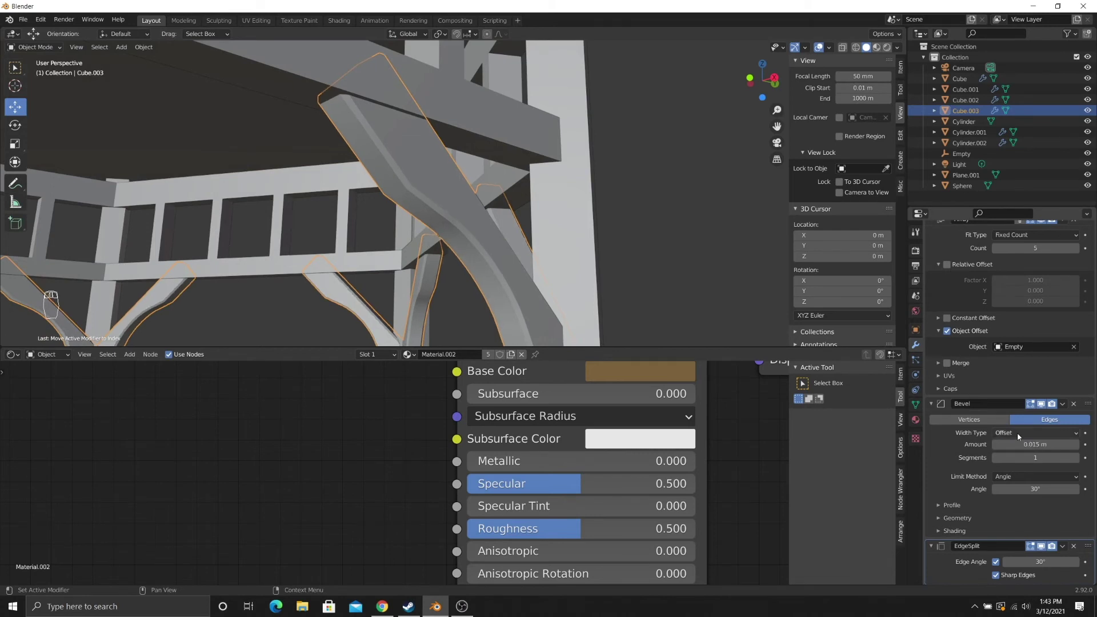
click(1017, 444)
key(Return)
scroll(465, 187, down, 1)
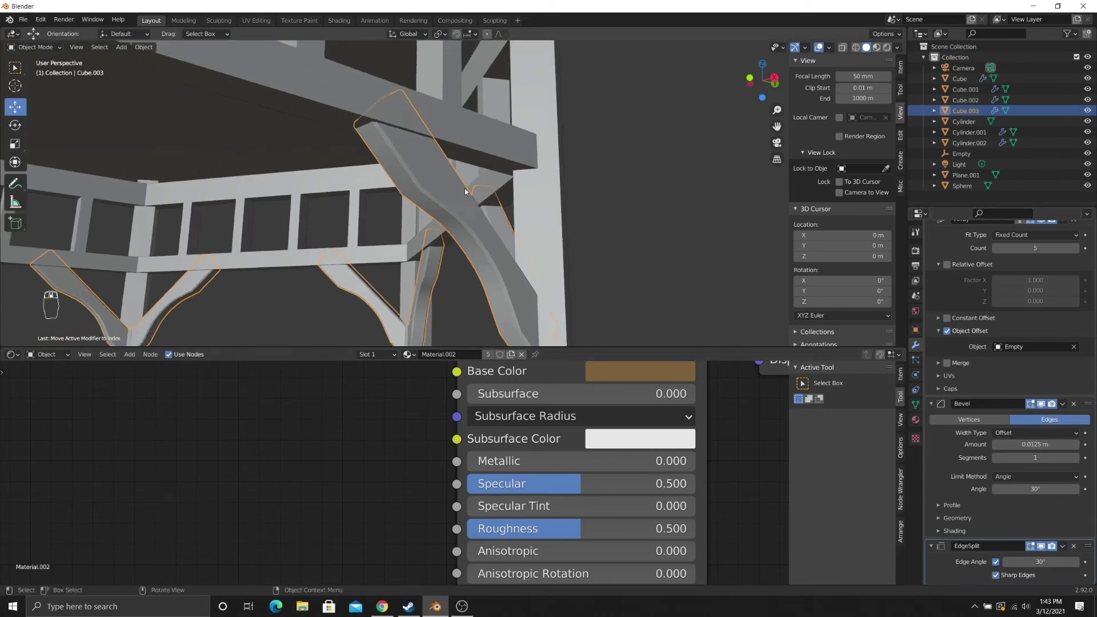
middle_drag(464, 187, 420, 191)
- Deselect the braces, inspect their beveled edges against the posts and beams in rendered shading, and return to solid shading
click(348, 281)
scroll(352, 286, down, 1)
scroll(352, 286, down, 1)
middle_drag(352, 286, 273, 231)
click(366, 284)
click(335, 292)
key(z)
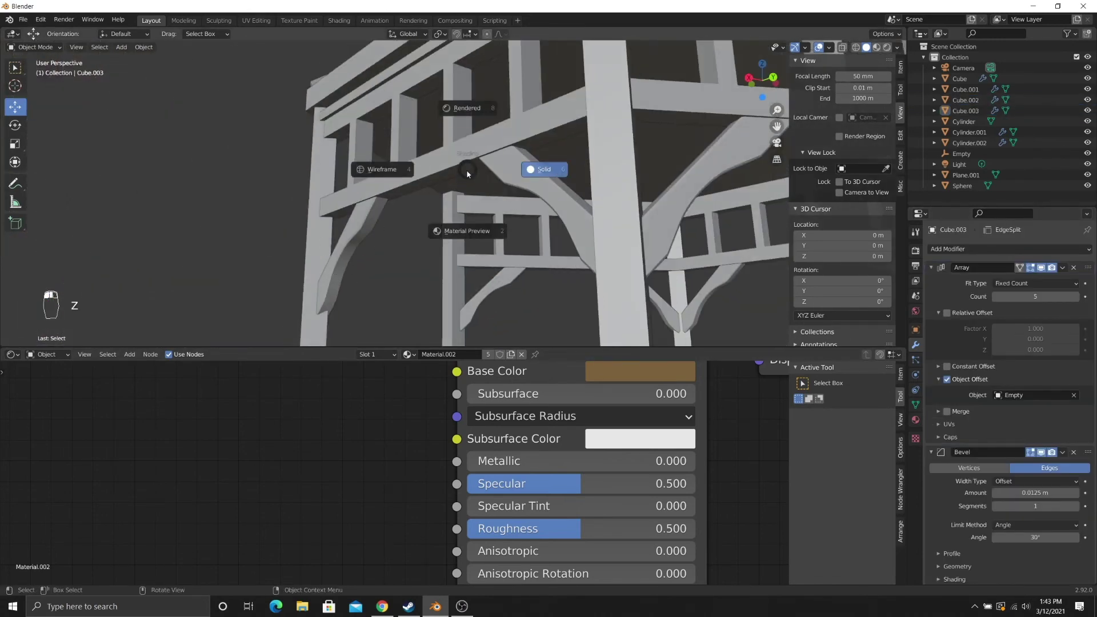
click(462, 108)
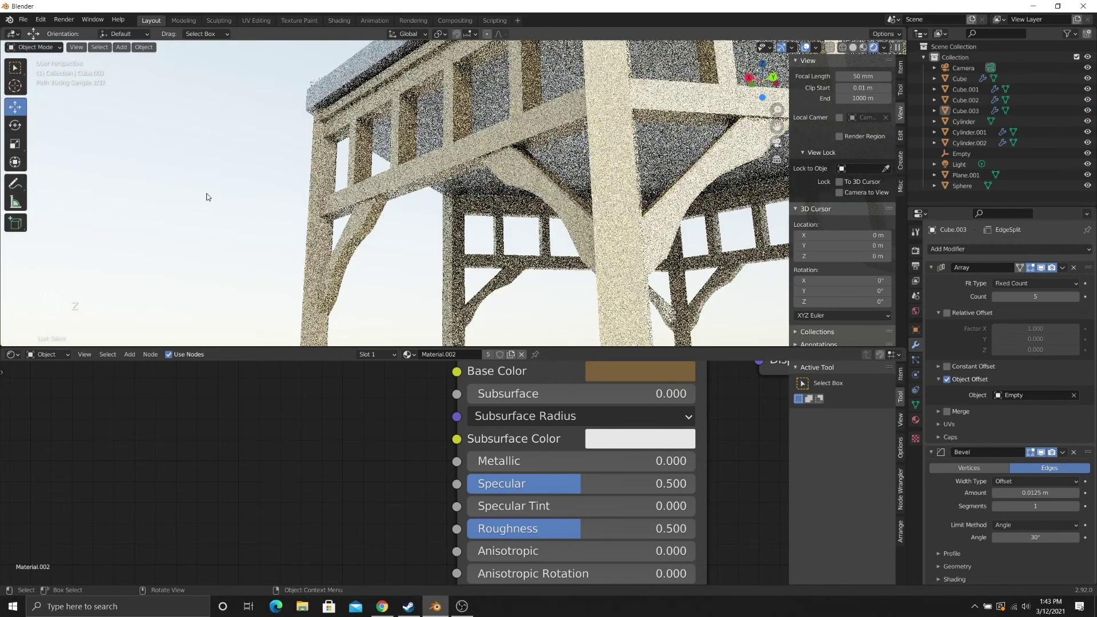
key(z)
click(366, 187)
- Enter Edit Mode on the upper railing and select the full row of side faces along one side of its lower beam
middle_drag(365, 187, 396, 262)
click(453, 220)
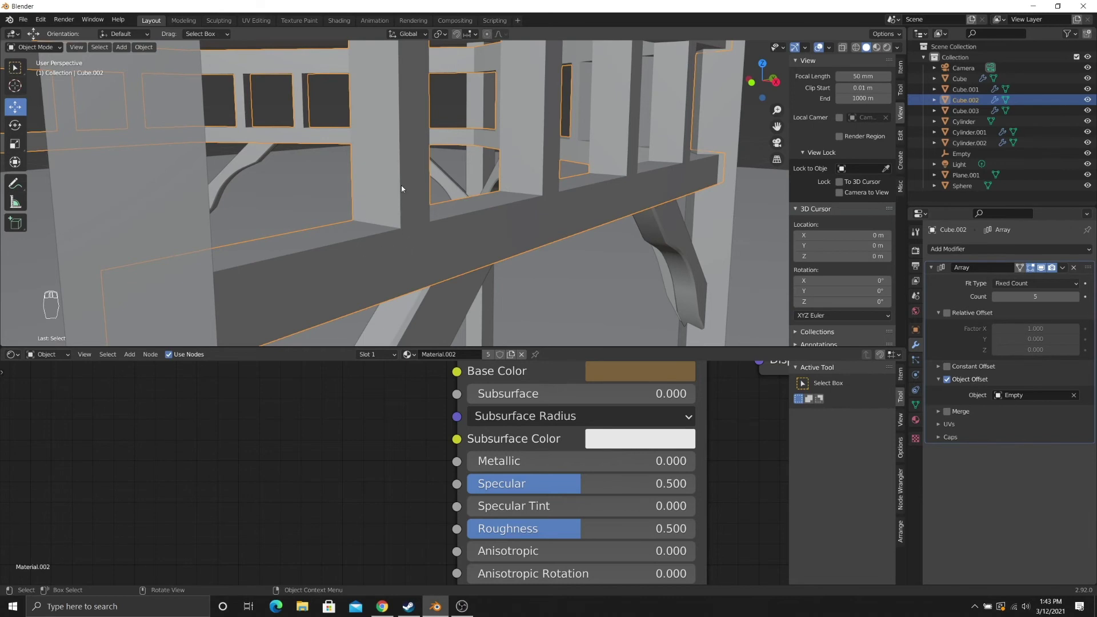
key(Tab)
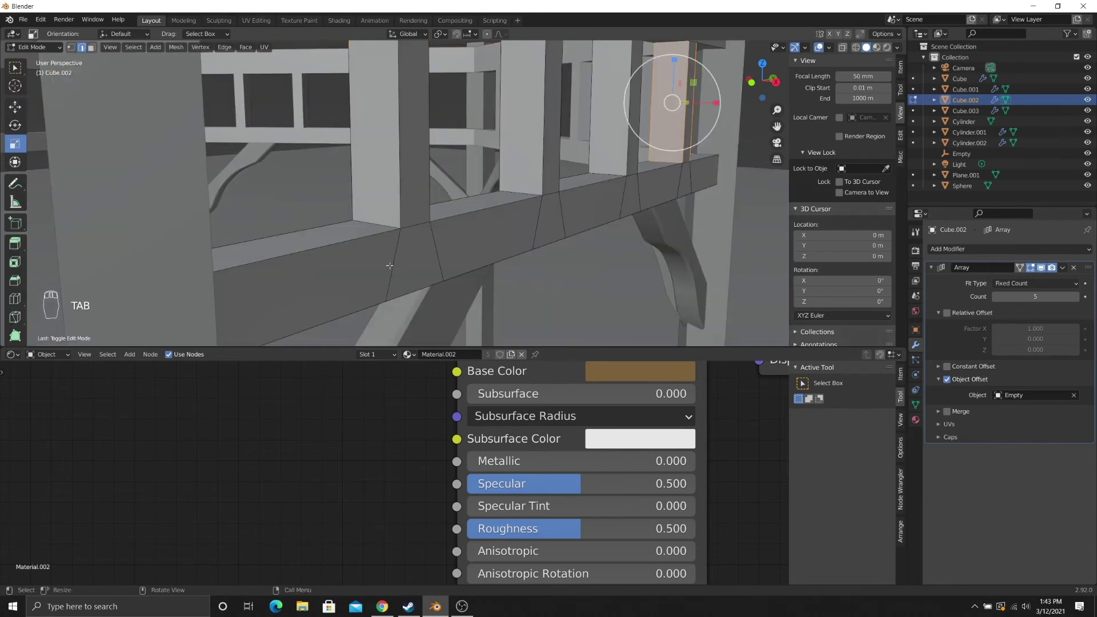
click(378, 265)
key(3)
click(386, 262)
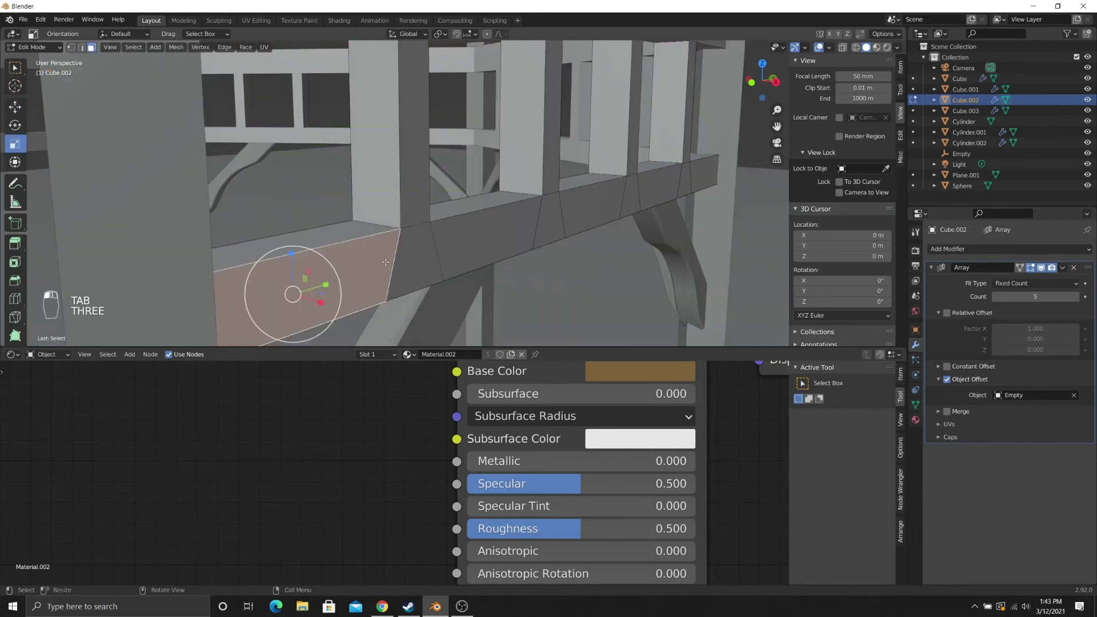
alt+click(420, 255)
middle_drag(420, 255, 411, 261)
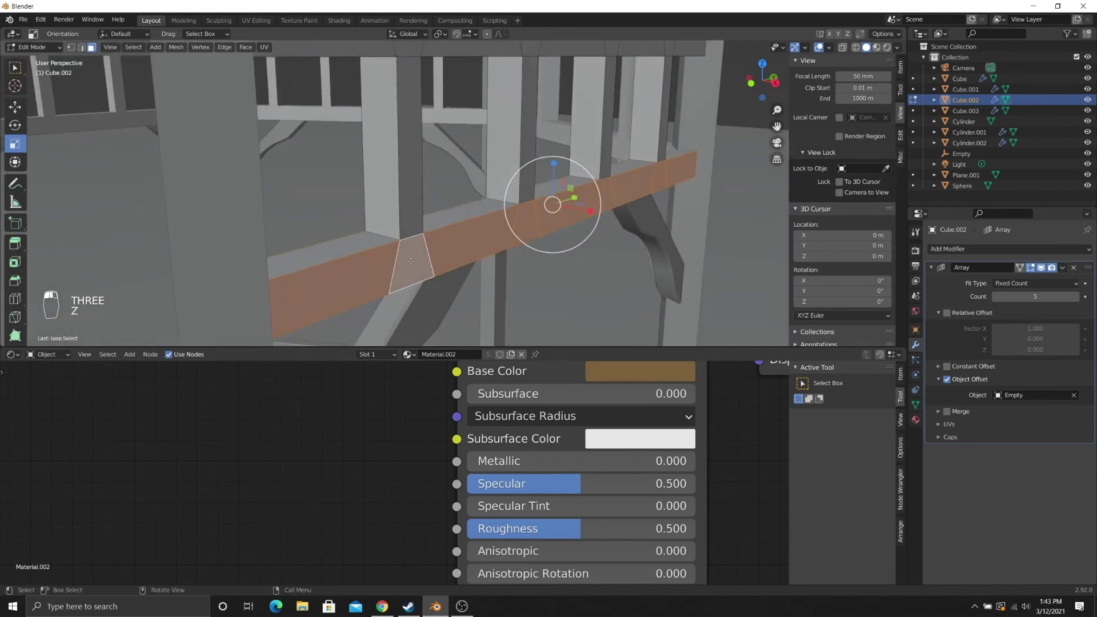
click(357, 276)
ctrl+click(678, 170)
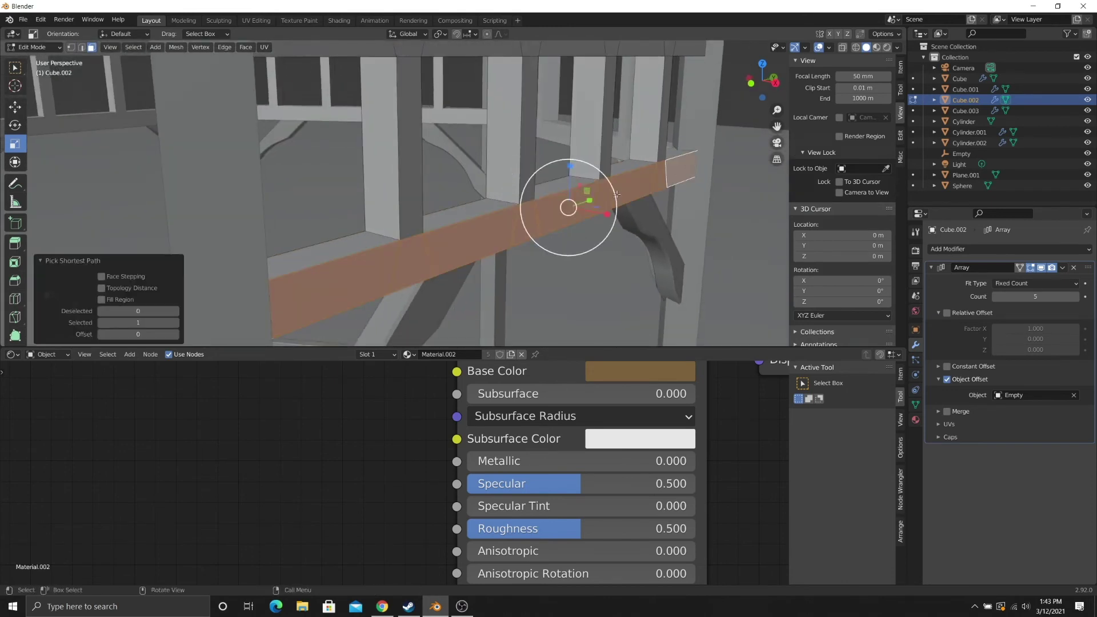
middle_drag(613, 196, 627, 200)
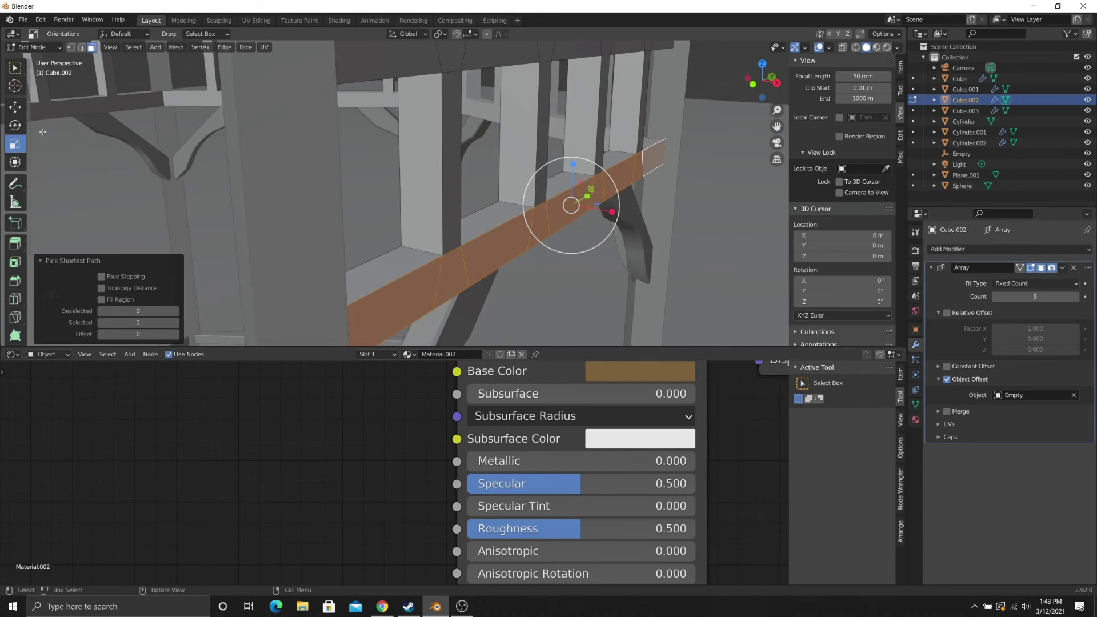
- Extrude the selected beam faces outward along their normals by about 0.025 m
click(14, 107)
middle_drag(540, 206, 548, 205)
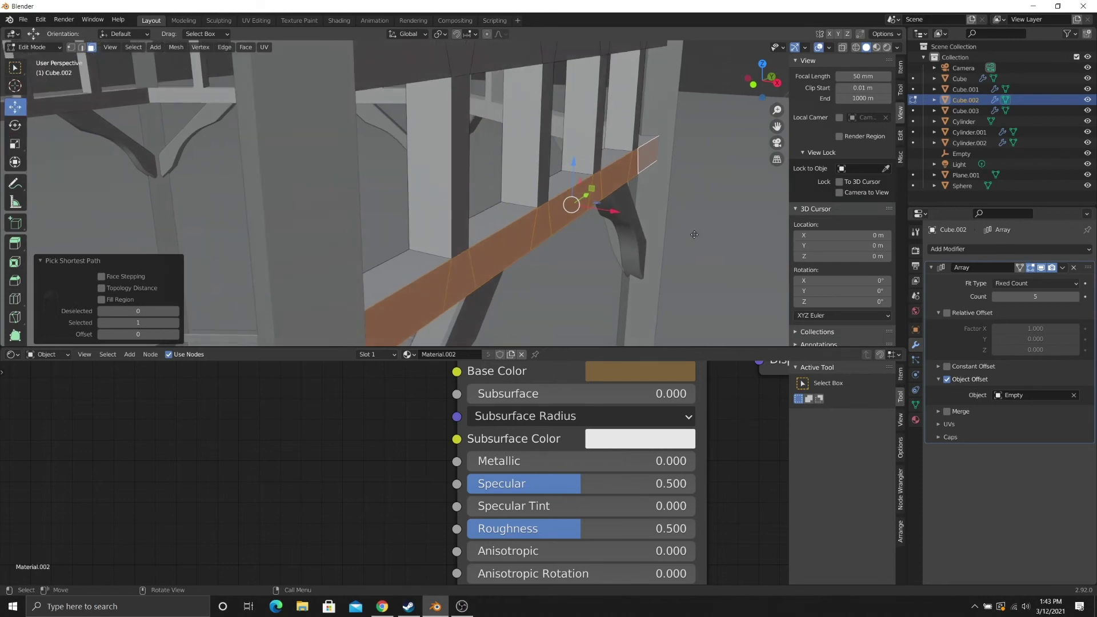
key(e)
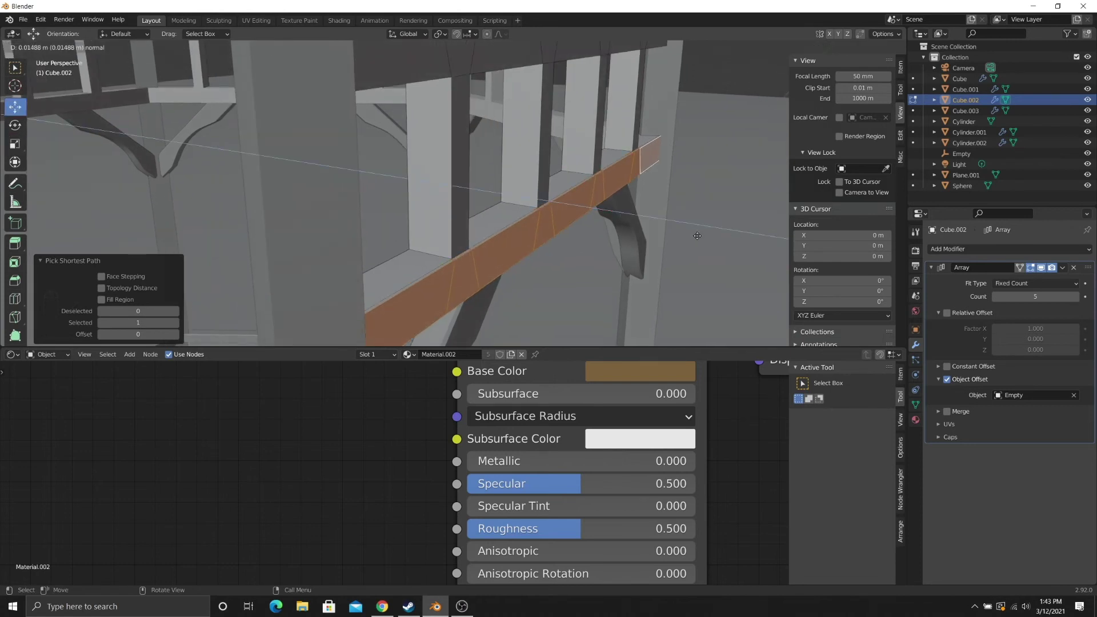
click(699, 237)
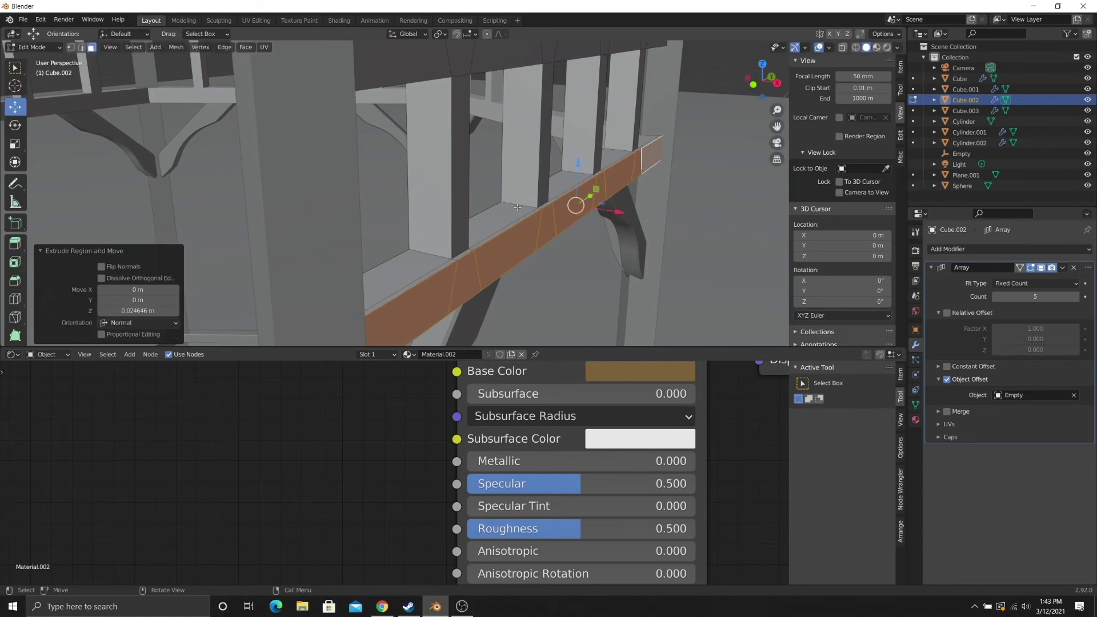
- Select the row of faces on the opposite side of the lower beam and extrude it slightly outward
middle_drag(698, 236, 735, 243)
click(736, 243)
ctrl+click(351, 161)
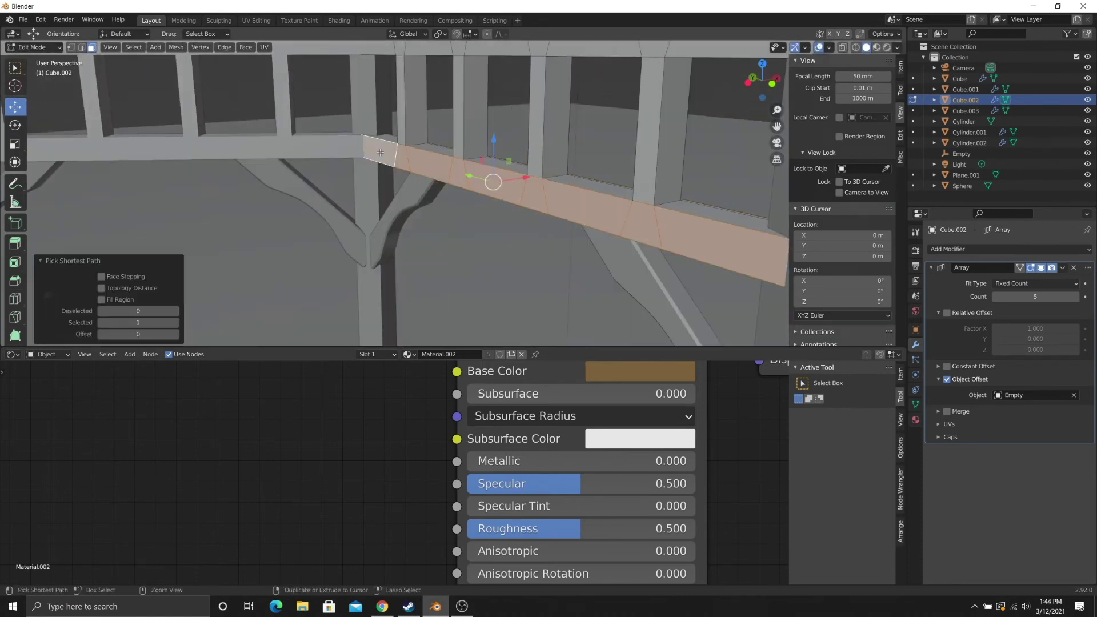
middle_drag(350, 161, 472, 183)
key(e)
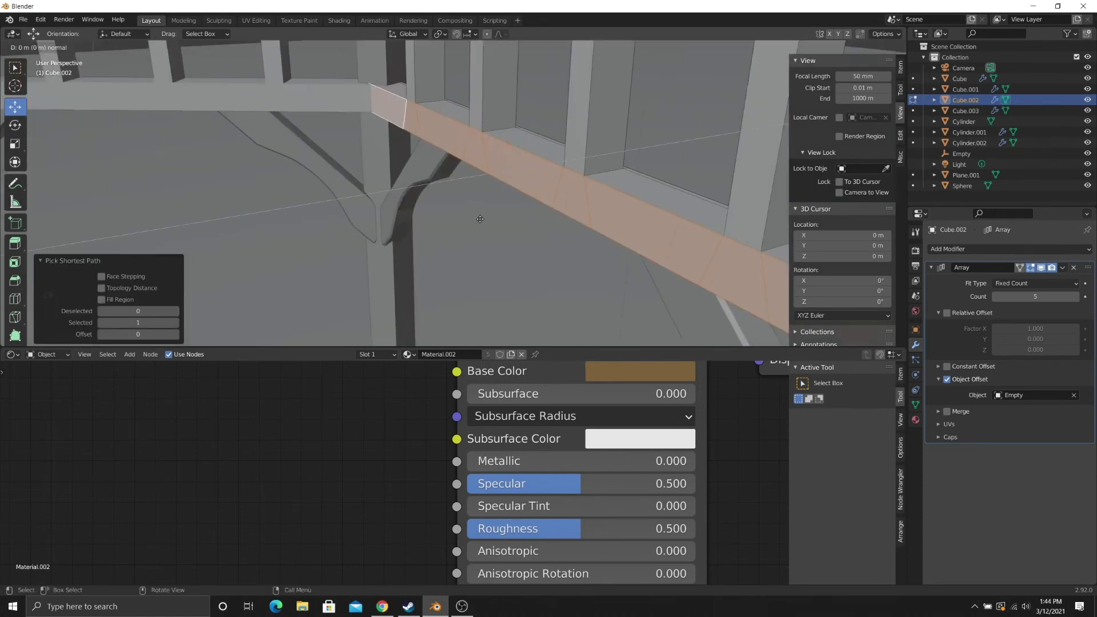
click(476, 221)
middle_drag(476, 221, 492, 258)
click(351, 170)
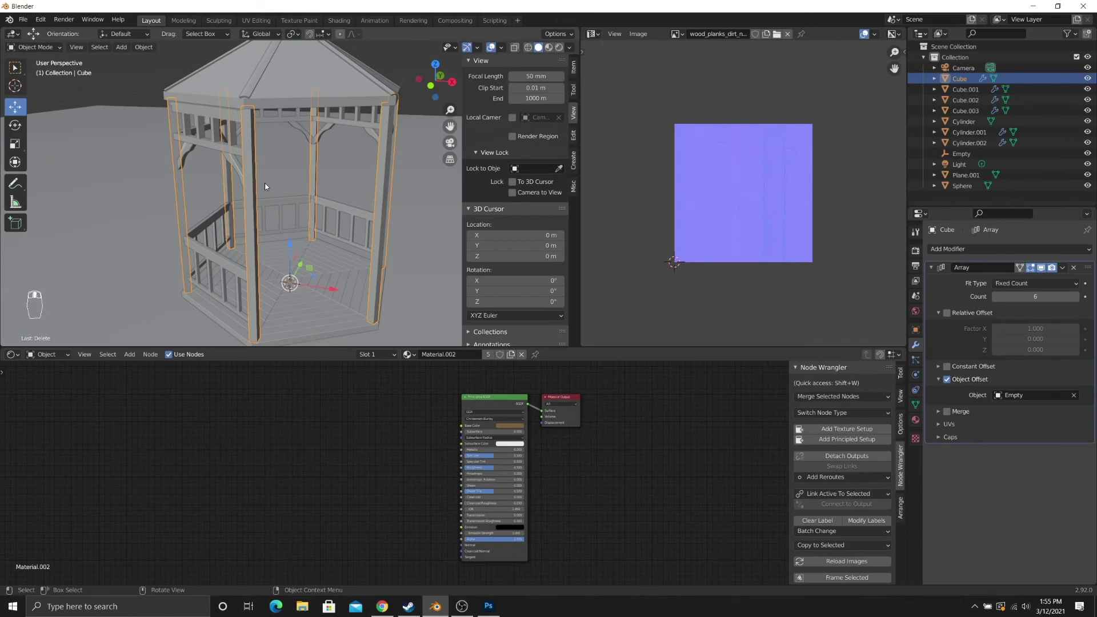
- Isolate the posts in local view and select all of the source post's faces in Edit Mode to check their UV layout
key(KP_Divide)
key(Tab)
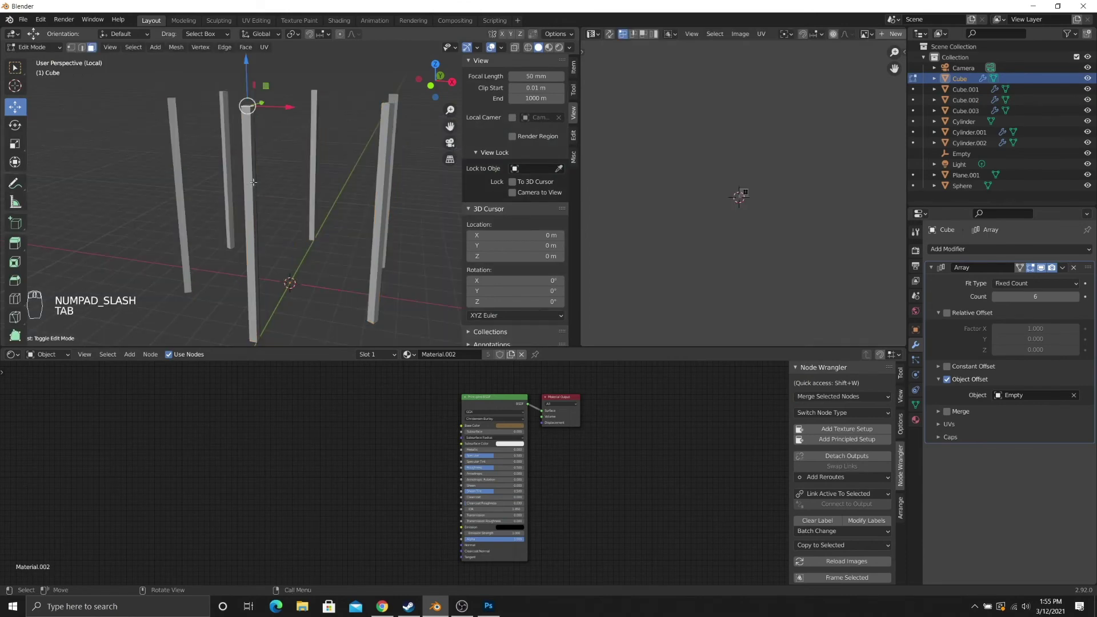
key(a)
key(a)
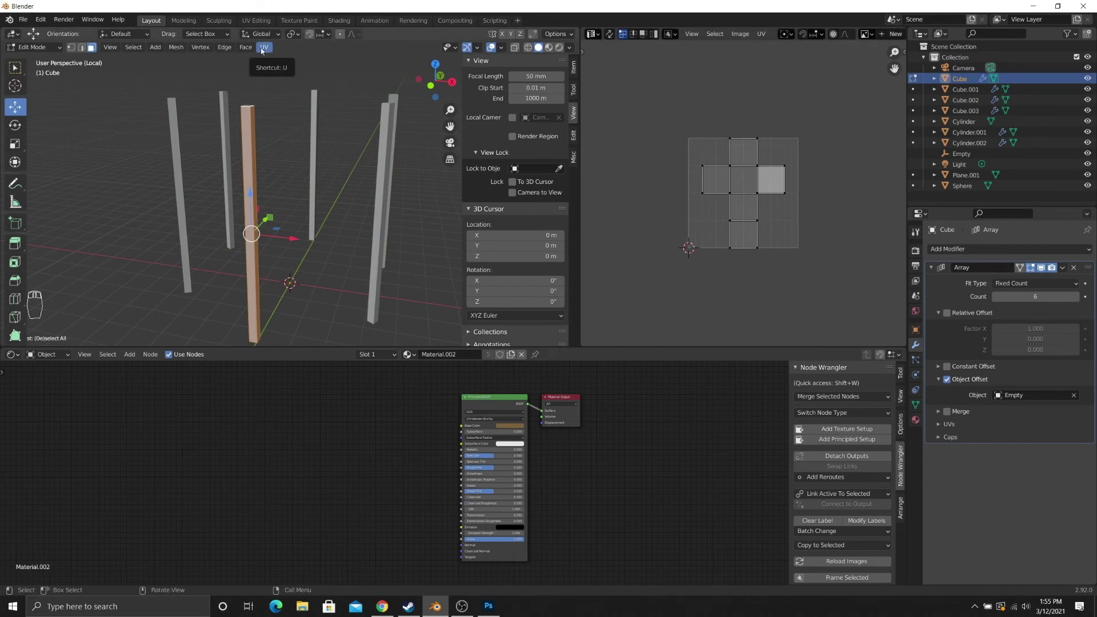
key(Tab)
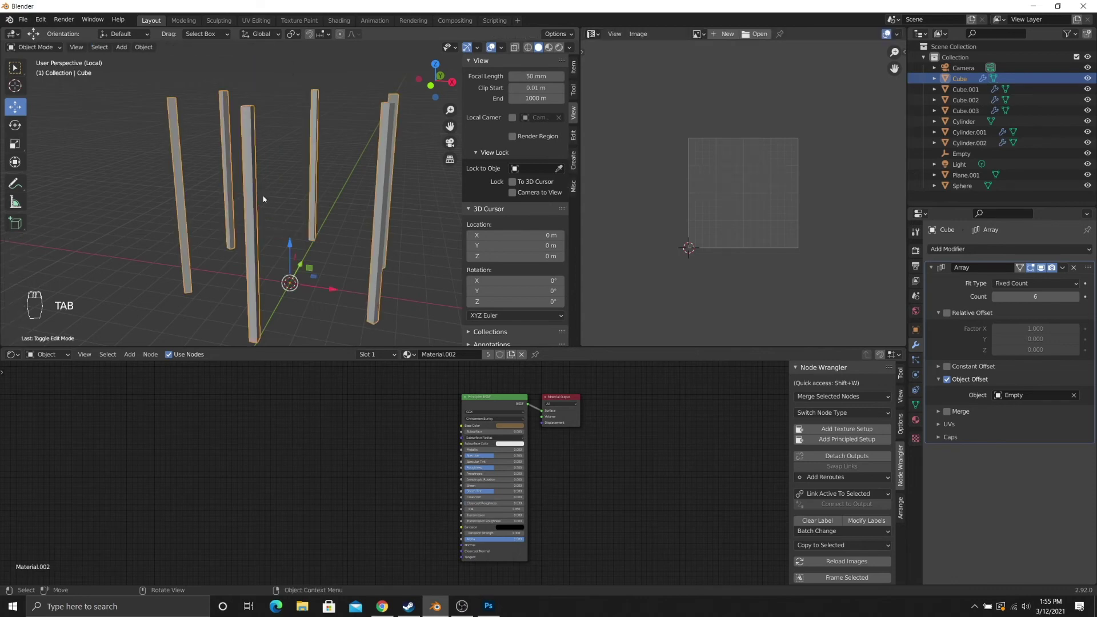
- Reposition the Principled BSDF node and load the wood planks image maps with Node Wrangler's Principled texture setup
drag(472, 405, 430, 406)
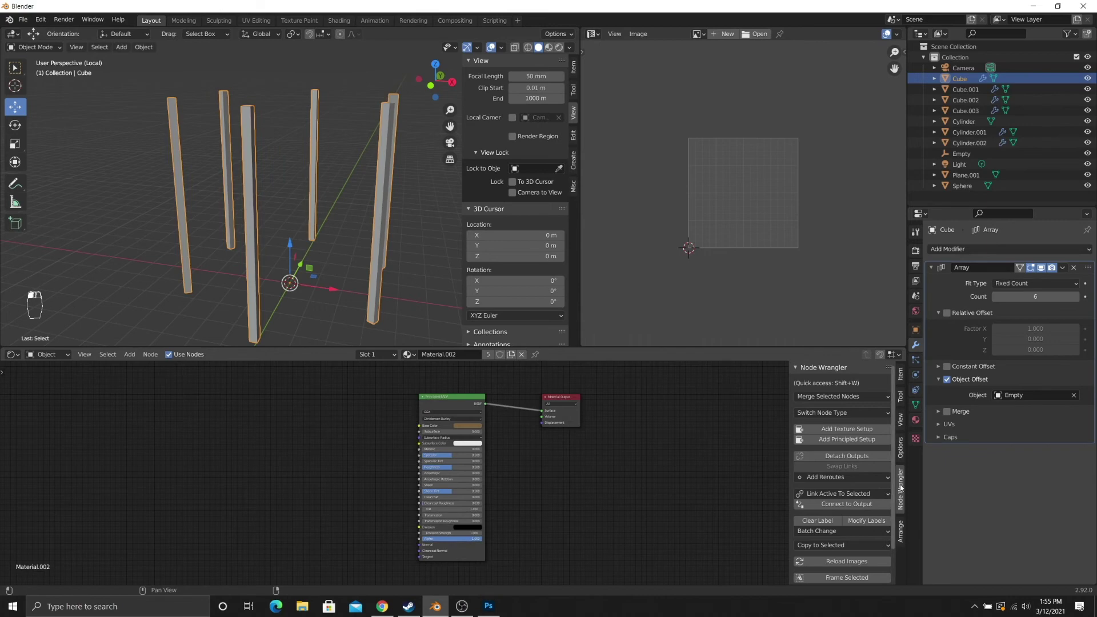
drag(457, 396, 452, 393)
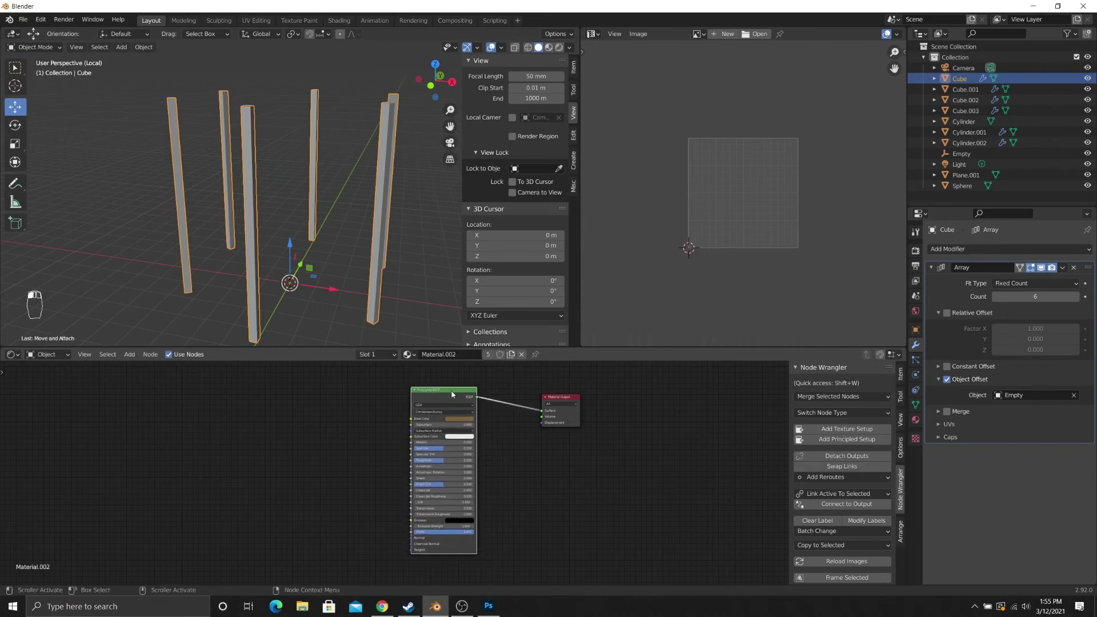
key(ctrl+shift+t)
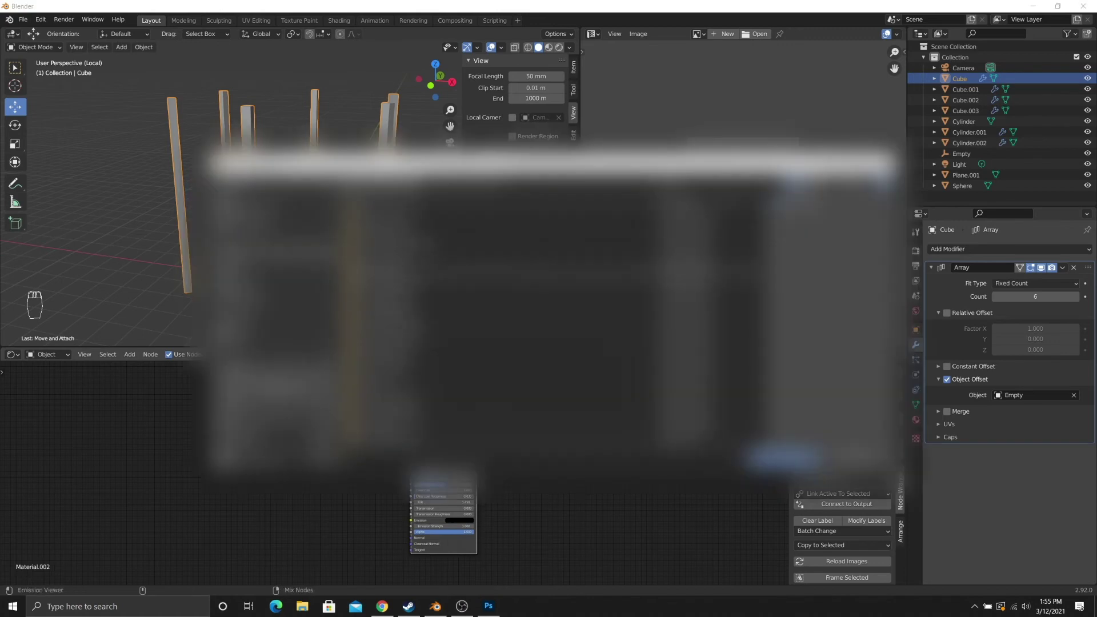
click(263, 420)
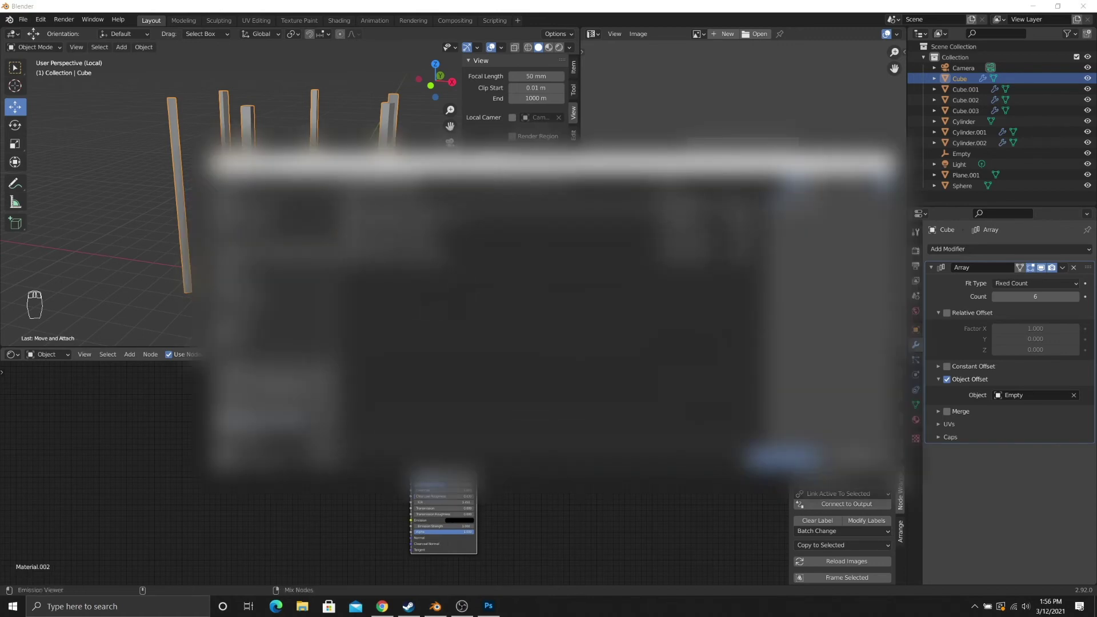
click(411, 221)
shift+click(423, 258)
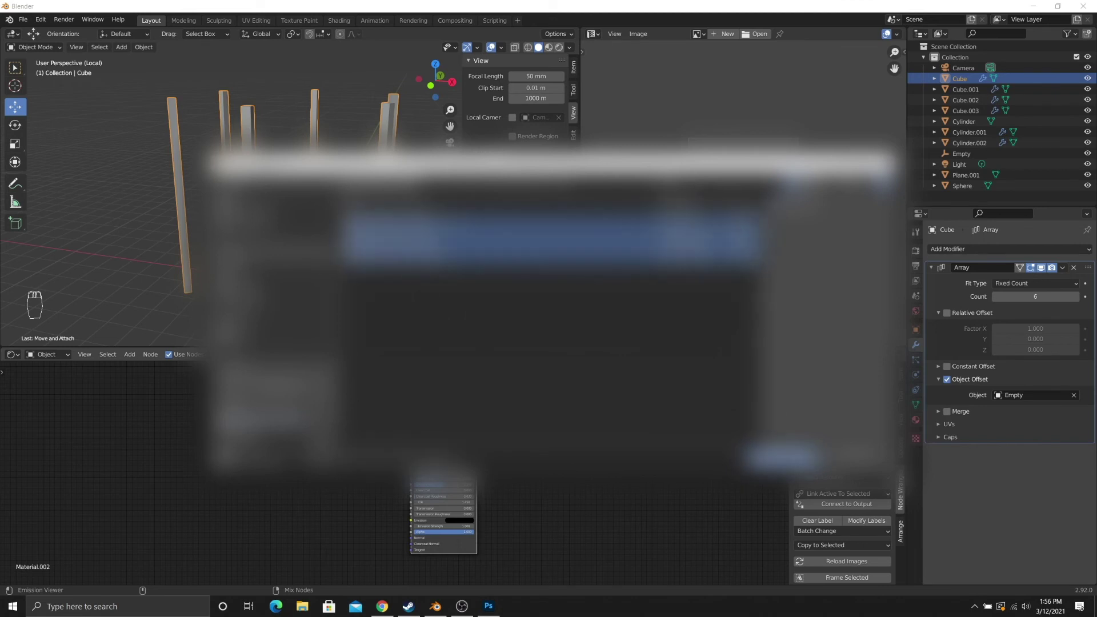
click(784, 457)
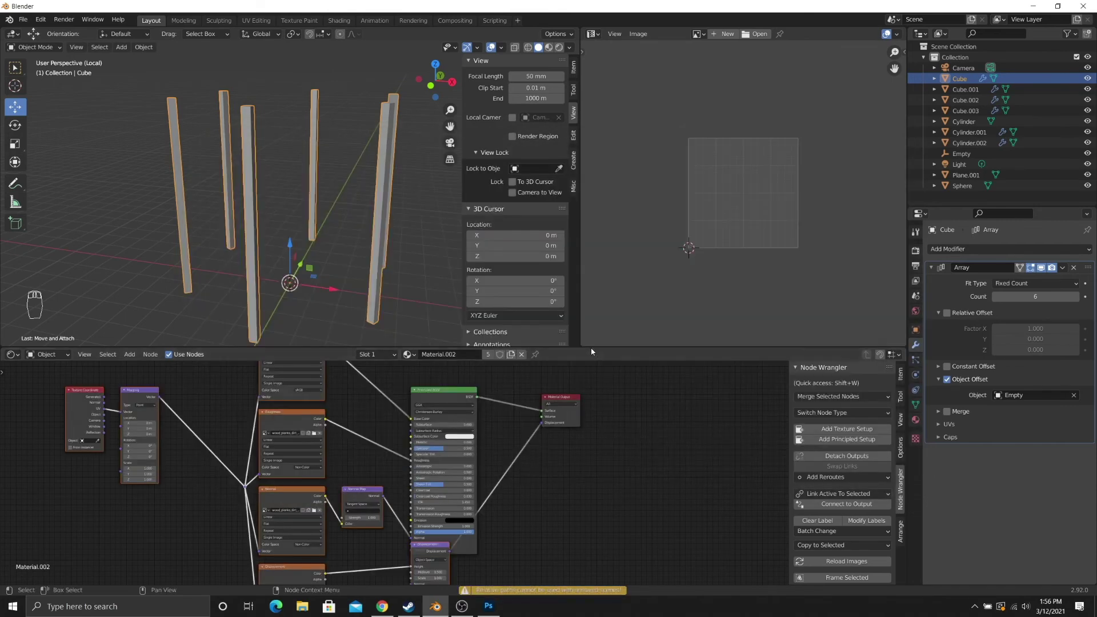
- Enlarge the shader editor and spread out the Principled BSDF, Displacement and texture nodes so the node tree is readable
drag(589, 348, 607, 265)
scroll(590, 380, down, 1)
key(Home)
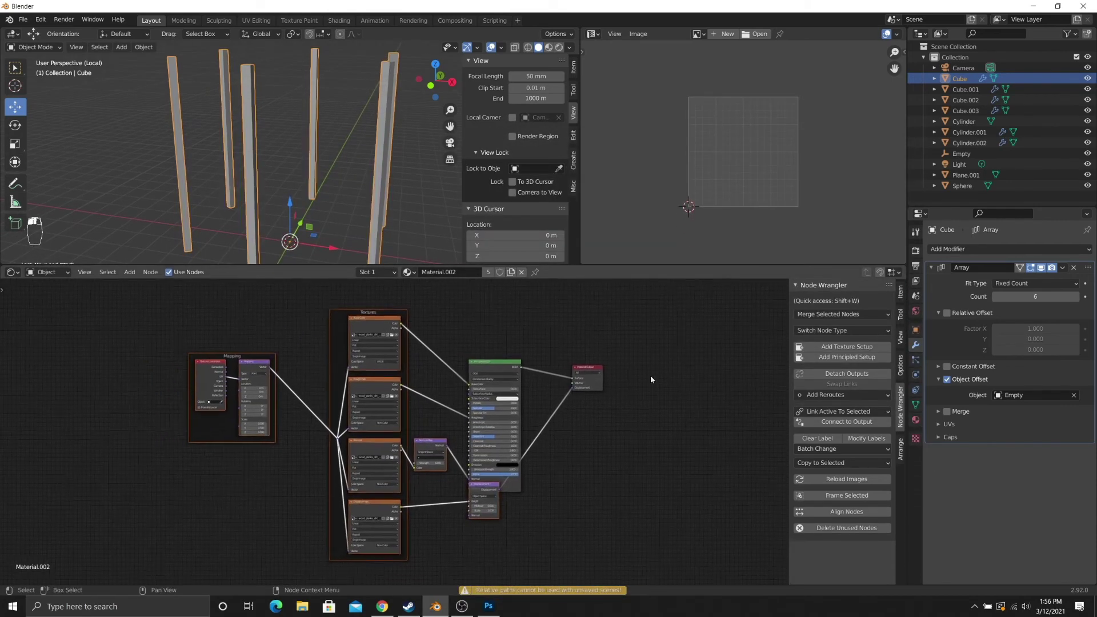
click(510, 347)
drag(510, 347, 529, 313)
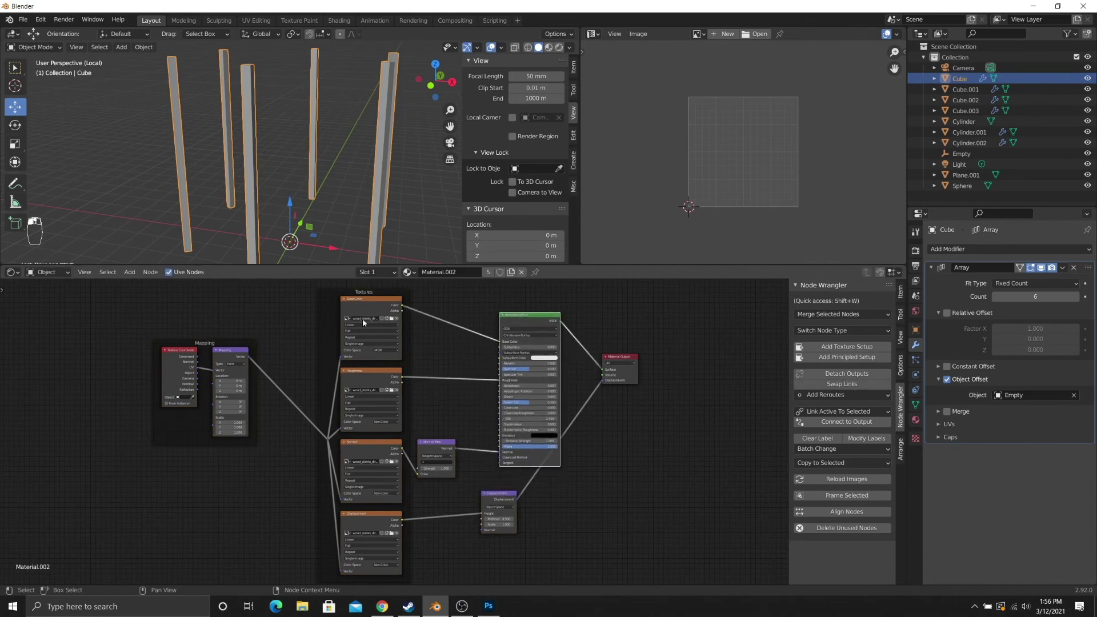
drag(342, 315, 320, 310)
scroll(479, 440, up, 3)
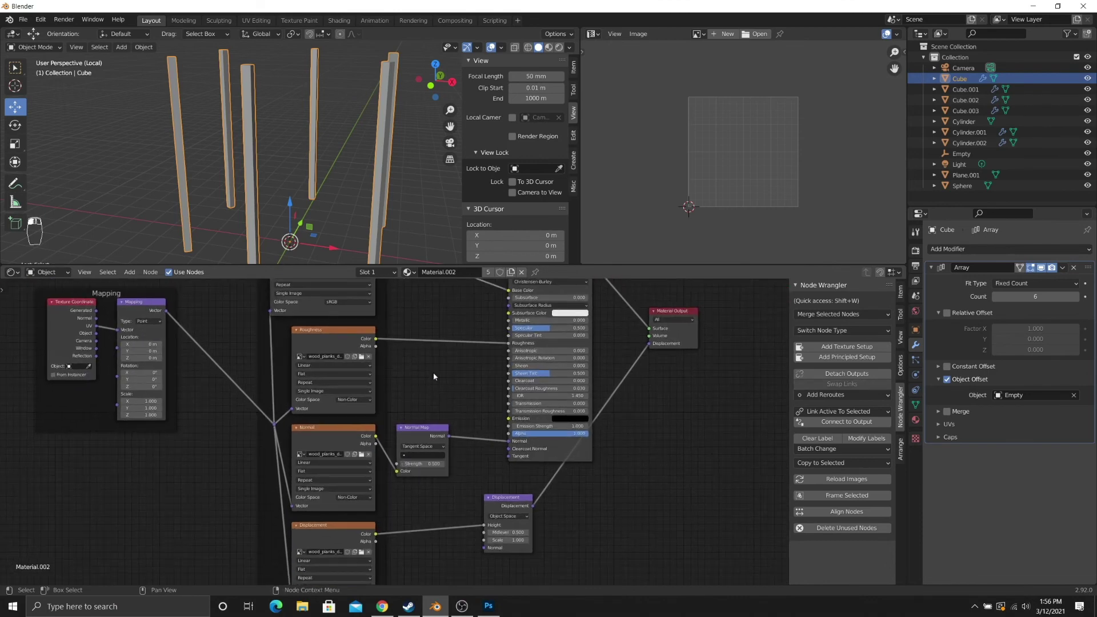
- Switch the viewport to rendered shading and examine how the wood texture maps onto the posts
shift+middle_drag(278, 189, 296, 198)
key(z)
click(285, 104)
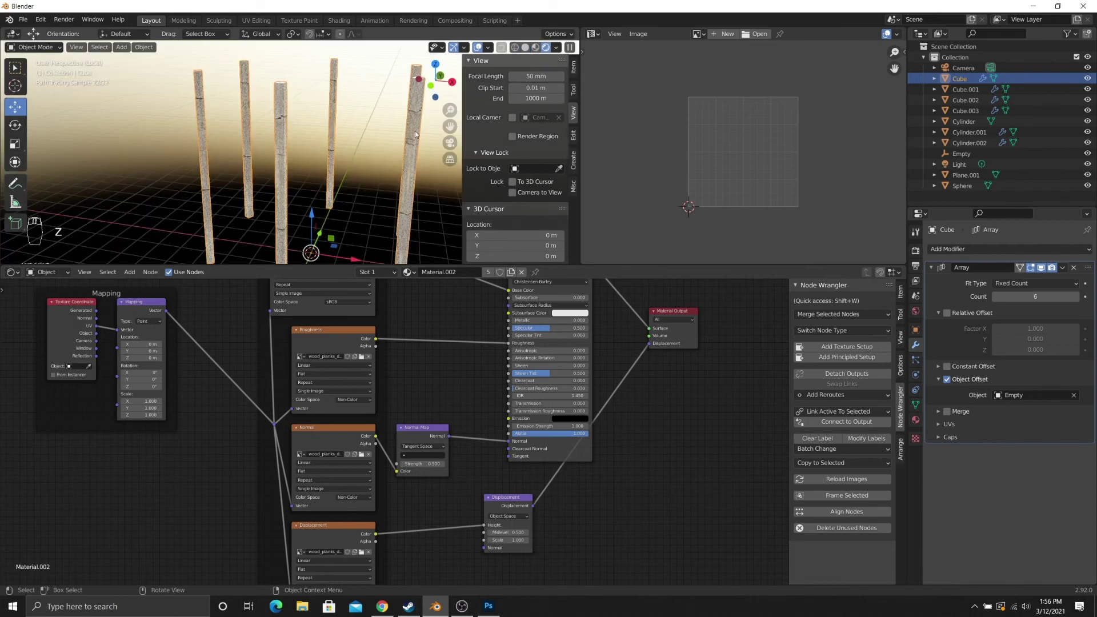
shift+middle_drag(306, 138, 301, 161)
scroll(254, 186, up, 3)
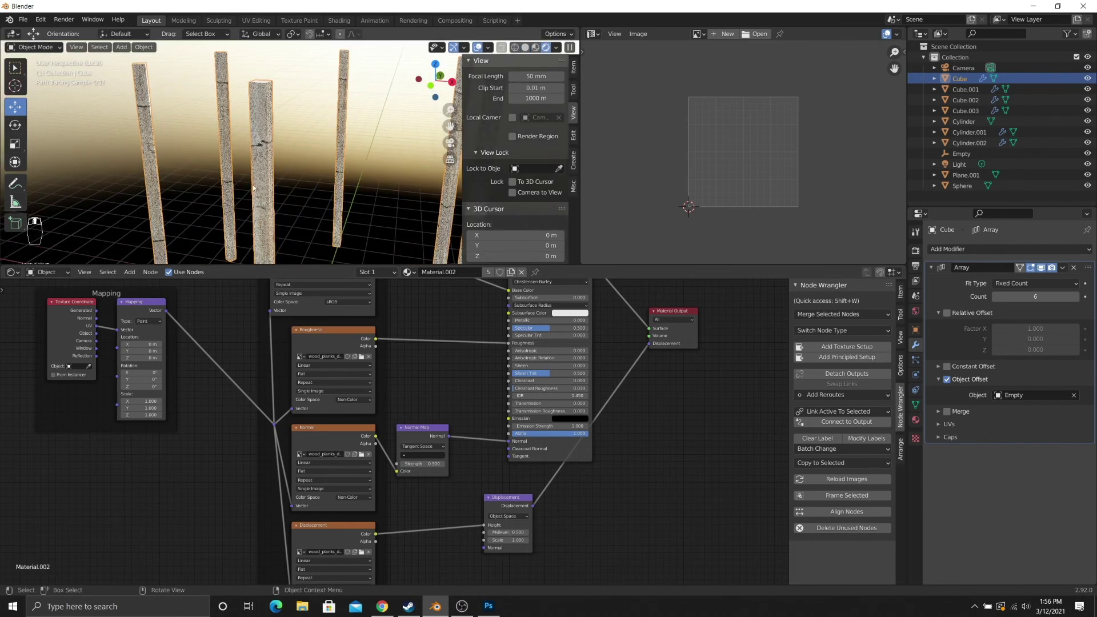
- Unwrap the source post's faces with Smart UV Project at a 66° angle limit and return to Object Mode
scroll(256, 162, down, 2)
shift+middle_drag(289, 167, 285, 142)
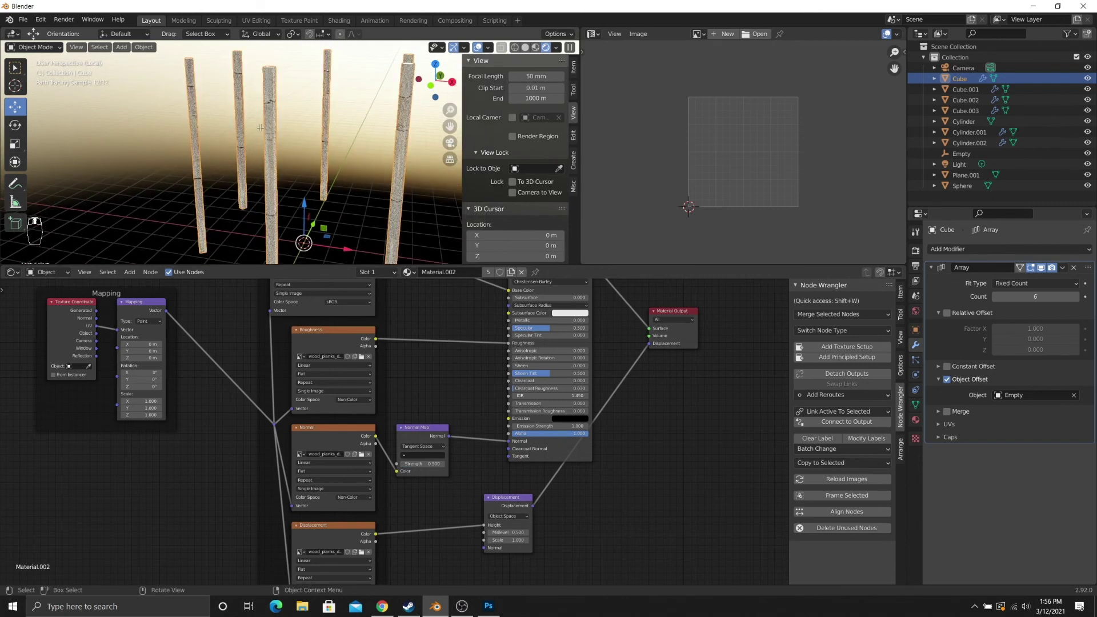
key(Tab)
scroll(743, 150, down, 5)
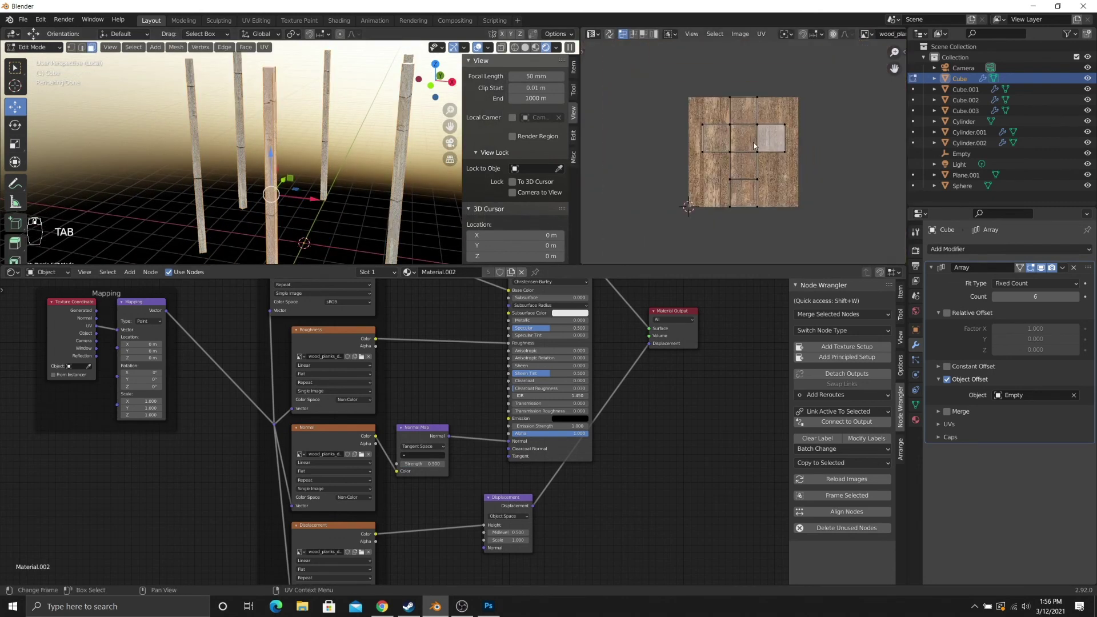
scroll(754, 146, up, 1)
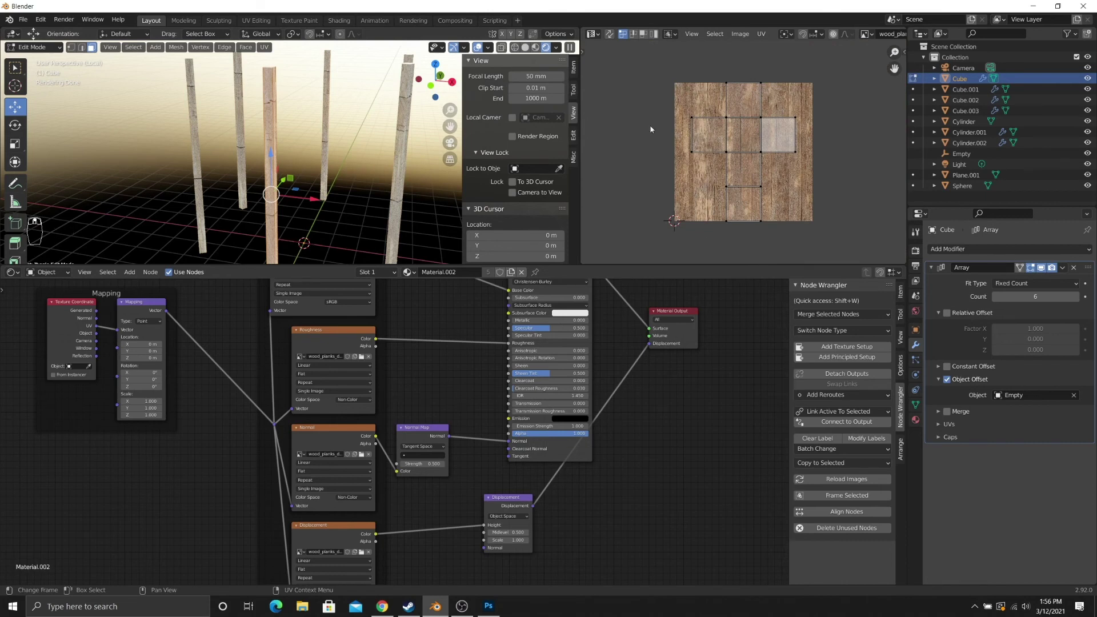
click(269, 52)
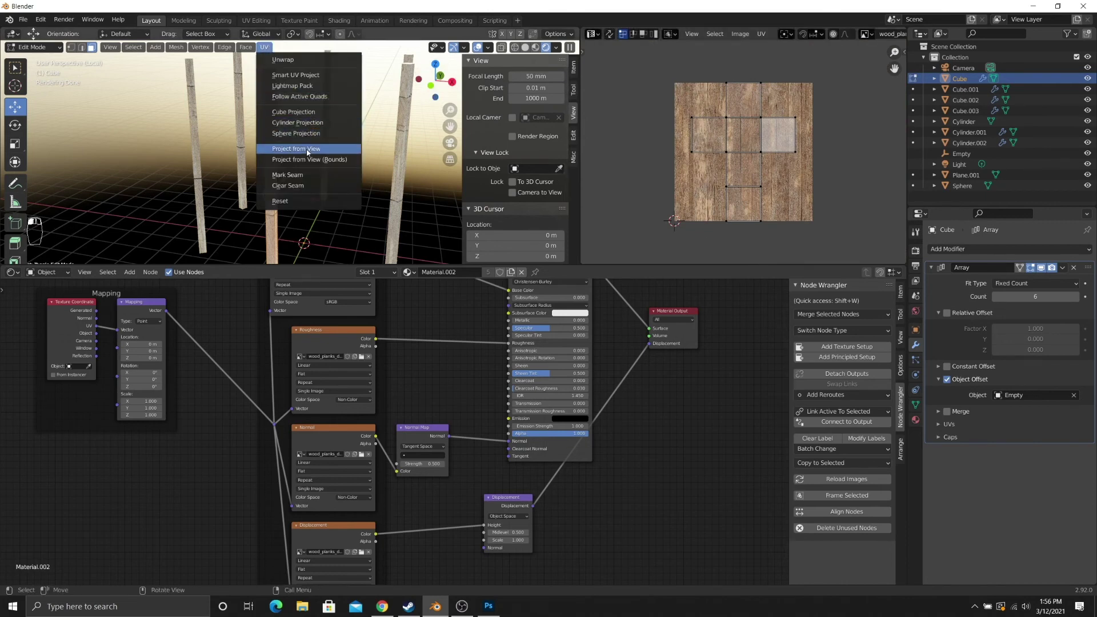
click(311, 83)
click(312, 157)
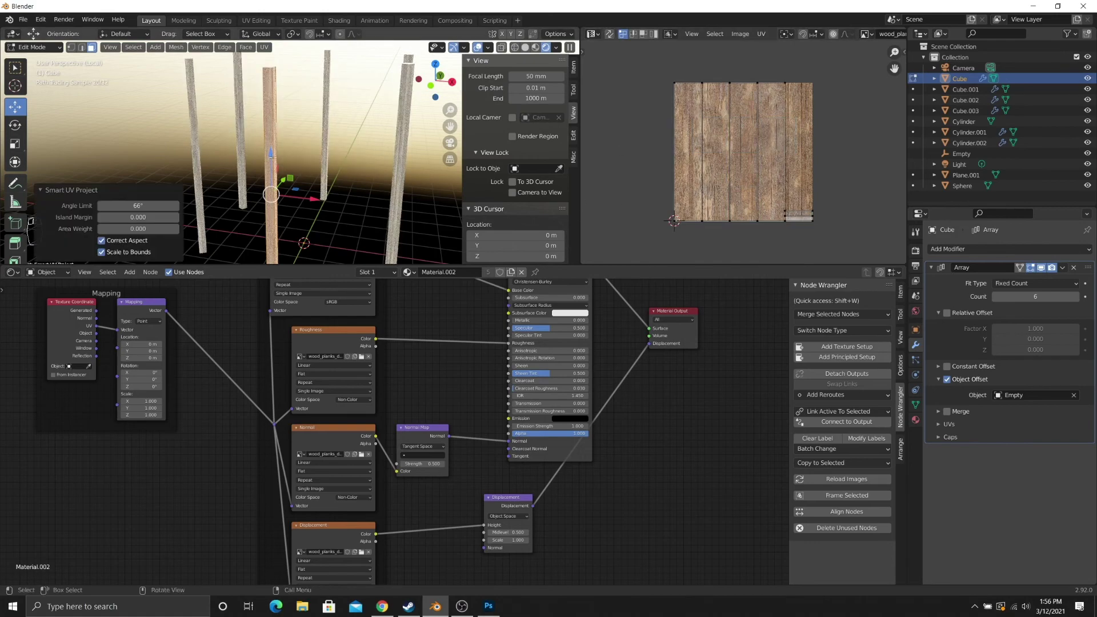
mouse_move(310, 124)
middle_down()
mouse_move(346, 127)
mouse_move(307, 129)
middle_up()
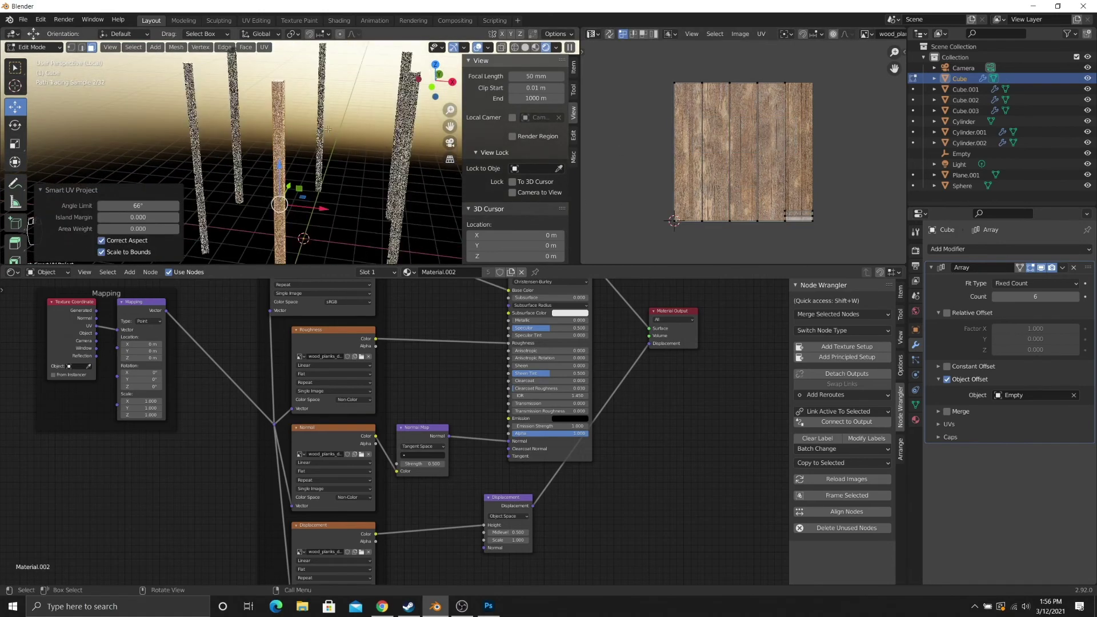
scroll(283, 111, up, 3)
key(Tab)
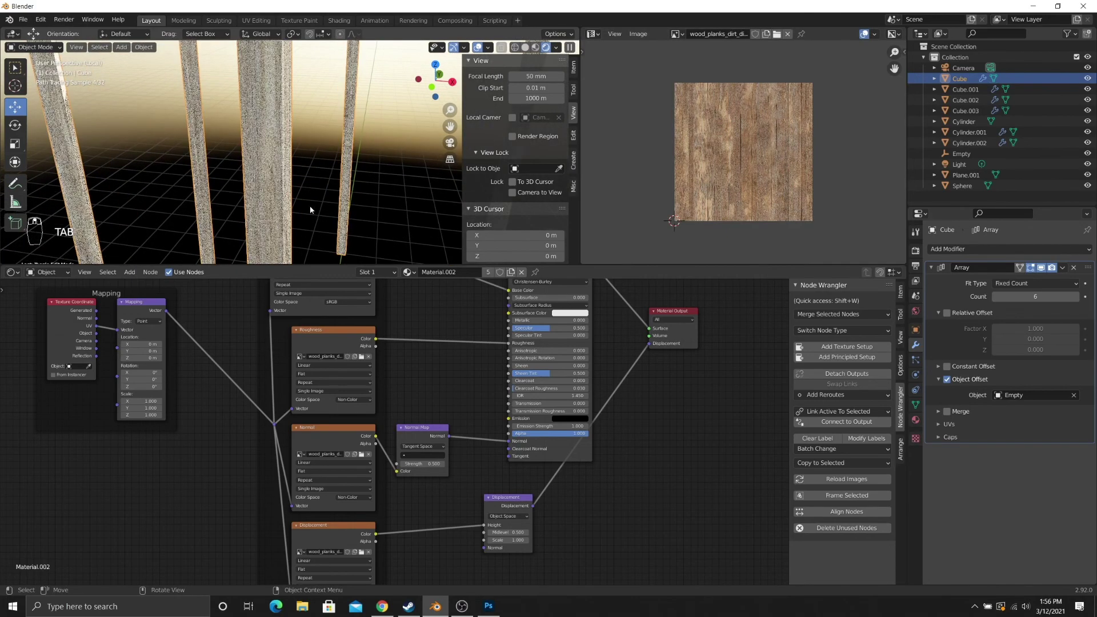
- Switch the viewport to solid shading and leave local view to bring back the whole gazebo
scroll(310, 206, down, 4)
mouse_move(320, 168)
middle_down()
mouse_move(308, 134)
mouse_move(308, 159)
middle_up()
key(z)
click(371, 163)
middle_drag(377, 164, 342, 164)
key(KP_Divide)
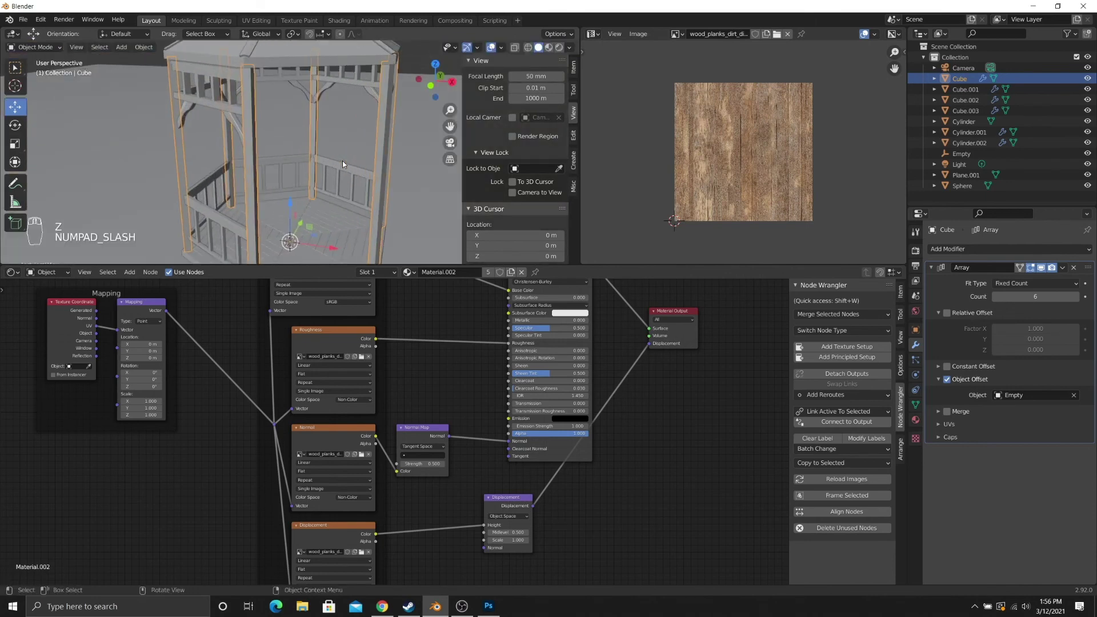
- Select the railings, floor and corner braces together and examine their wood texture in rendered shading
click(222, 190)
shift+click(294, 191)
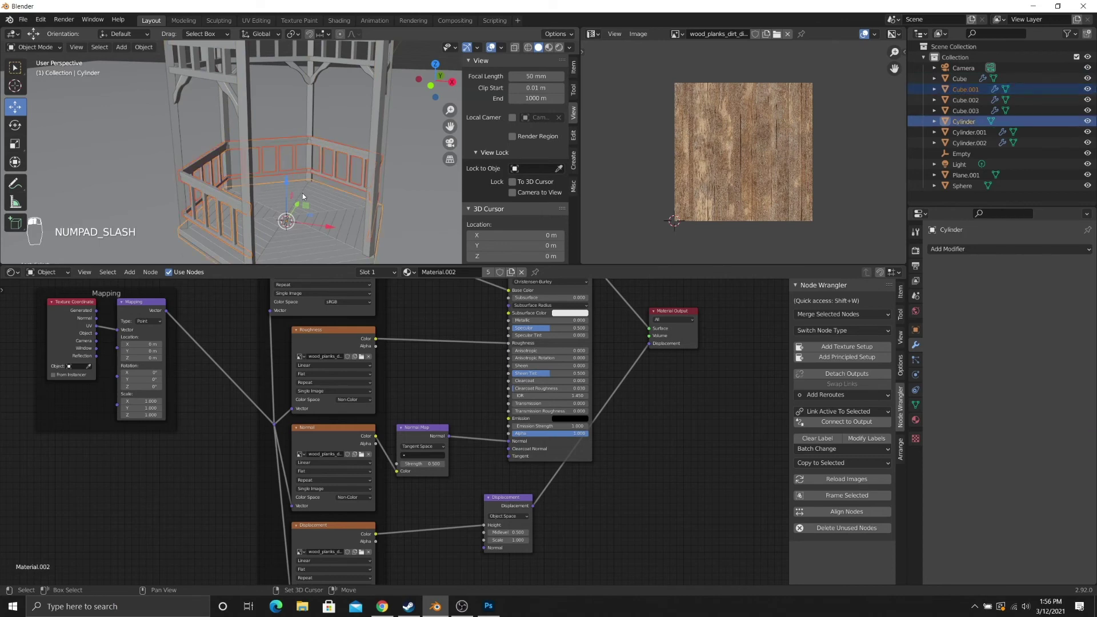
middle_drag(303, 193, 303, 136)
shift+click(300, 102)
key(z)
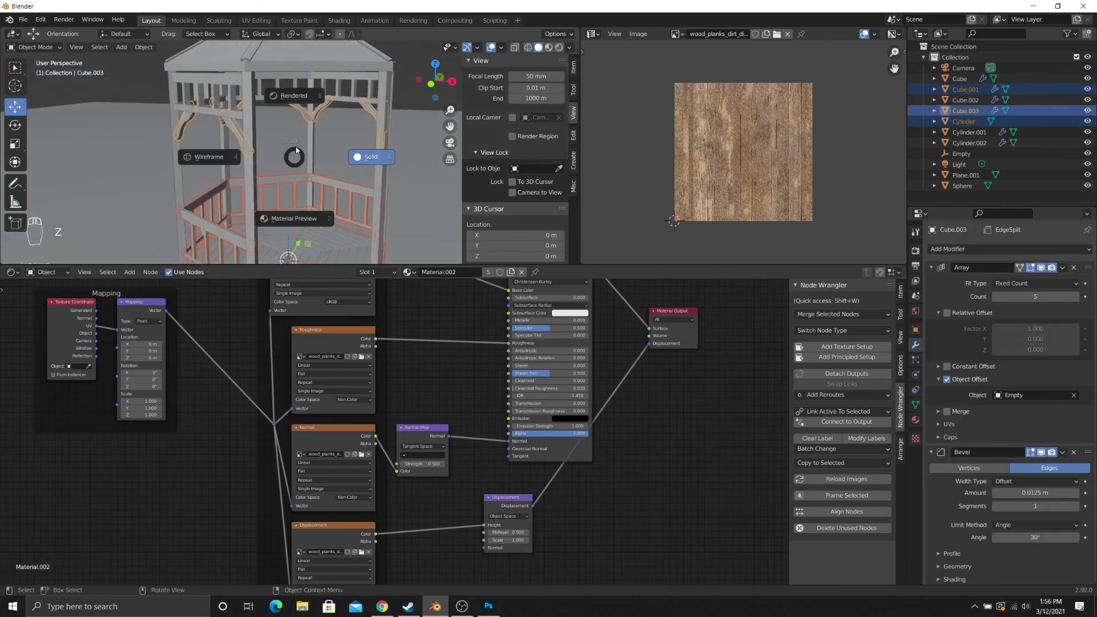
click(296, 97)
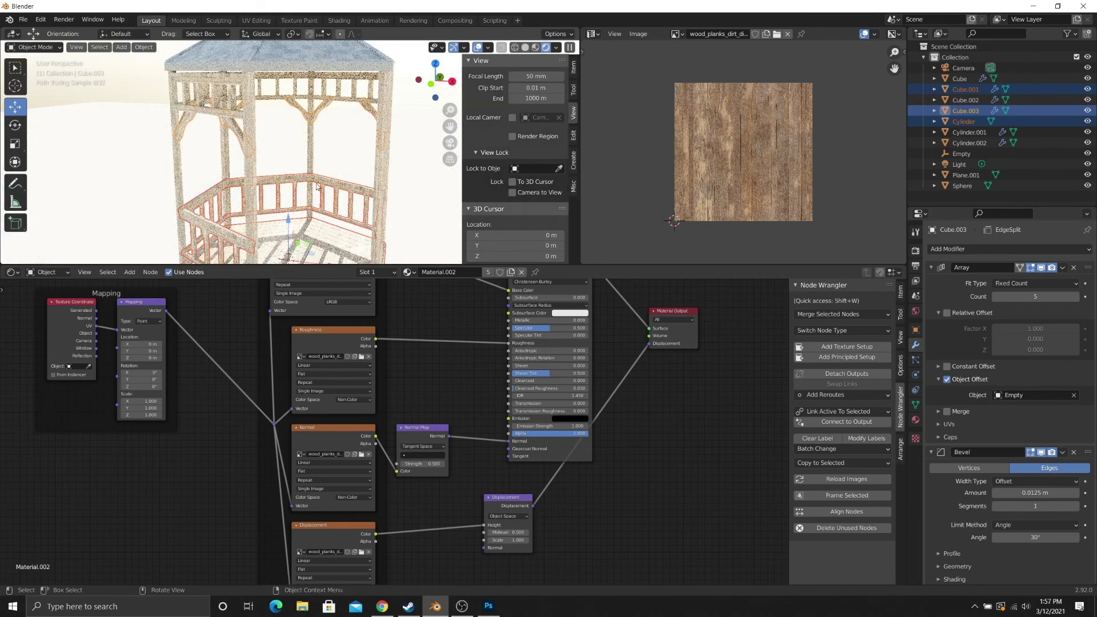
middle_drag(308, 168, 265, 161)
scroll(286, 158, up, 1)
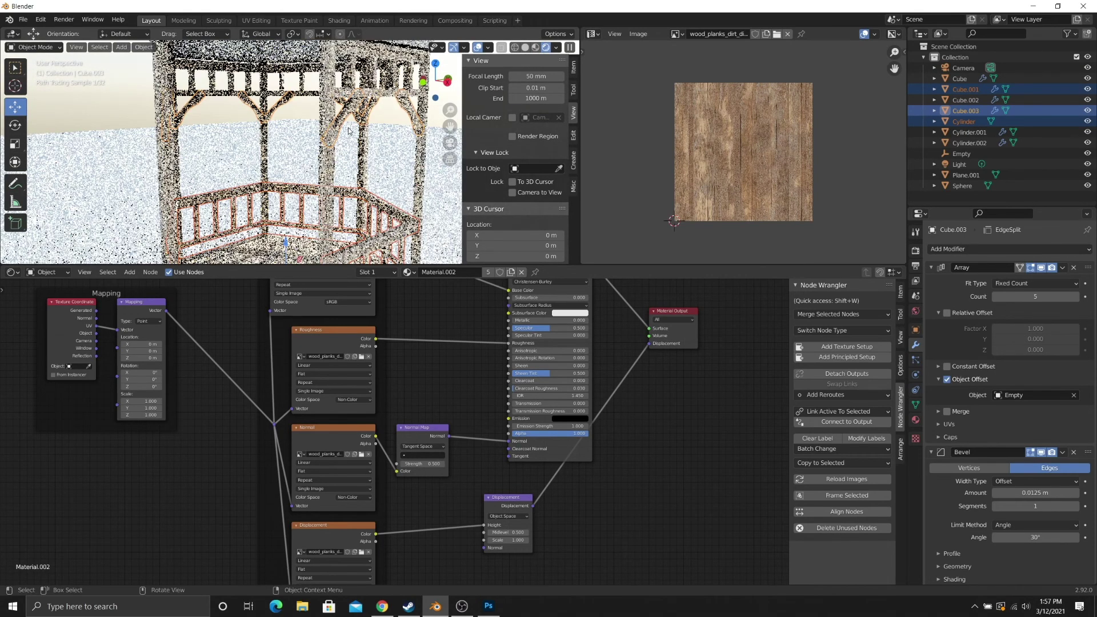
scroll(389, 176, up, 5)
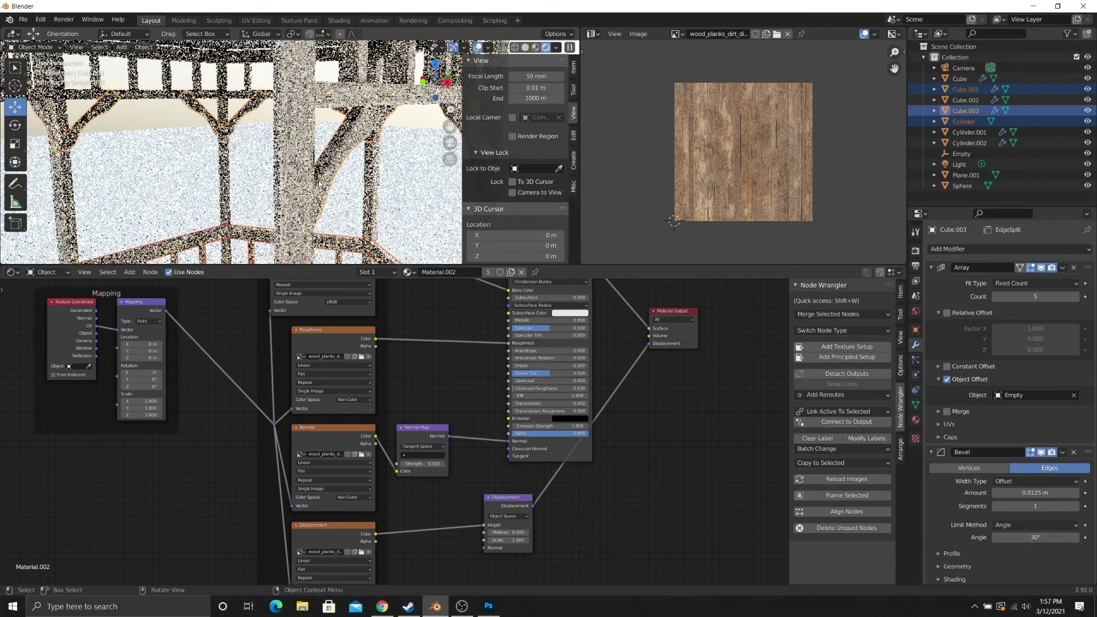
- Isolate the corner braces in local view from solid shading and display them in rendered shading
click(347, 140)
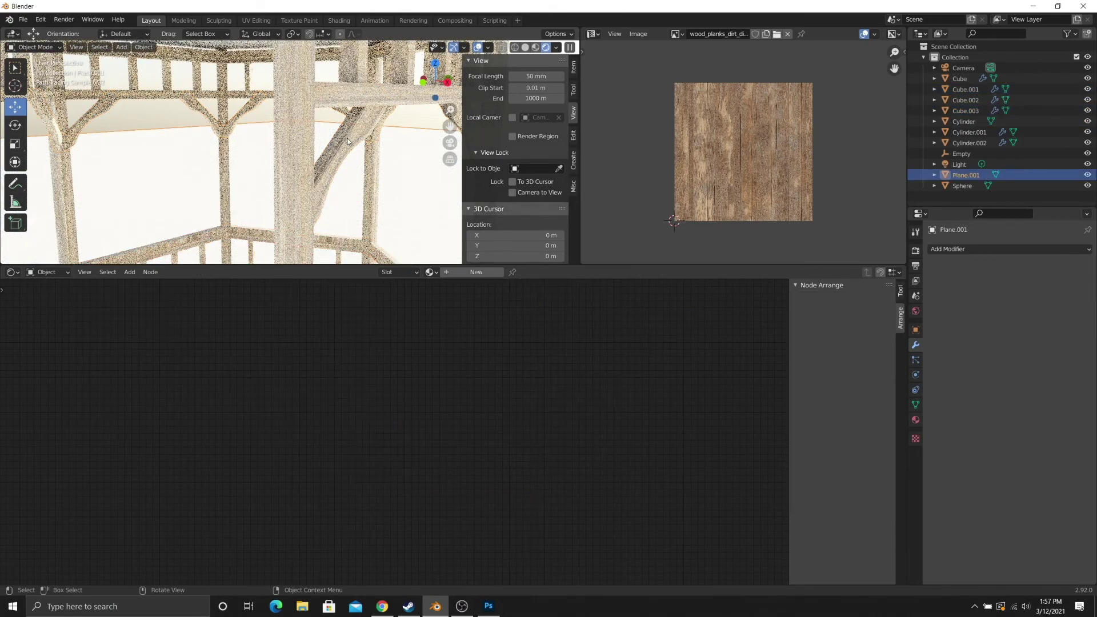
key(z)
click(407, 139)
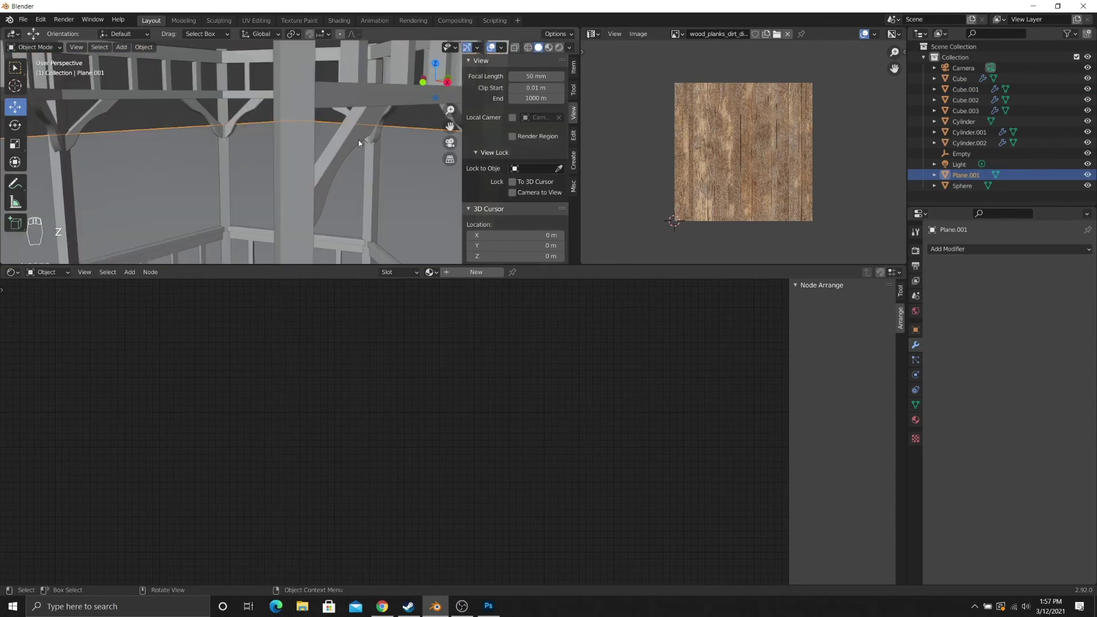
click(359, 143)
key(KP_Divide)
scroll(298, 140, up, 5)
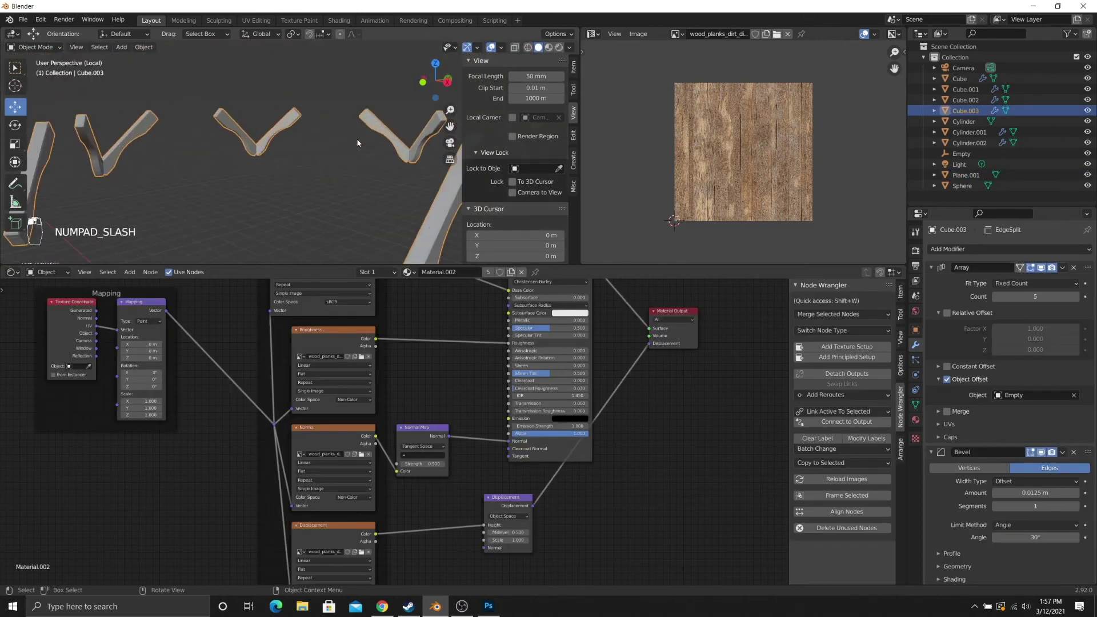
key(z)
click(300, 97)
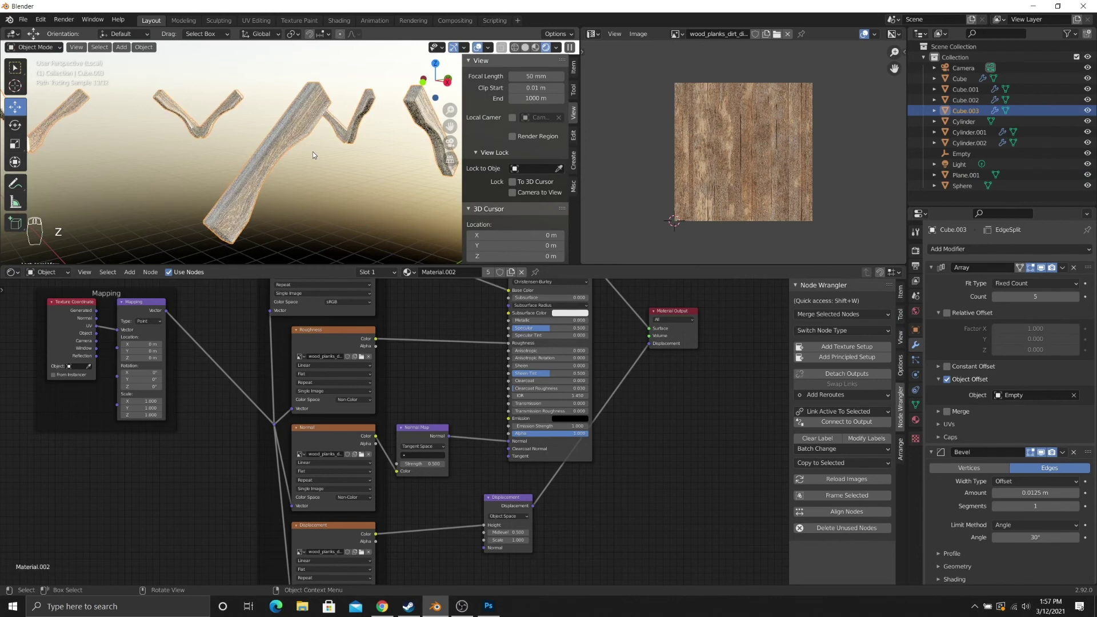
- Select all faces of the source corner brace in Edit Mode and check its wood grain against the UV layout
scroll(308, 156, up, 2)
scroll(285, 147, down, 2)
key(Tab)
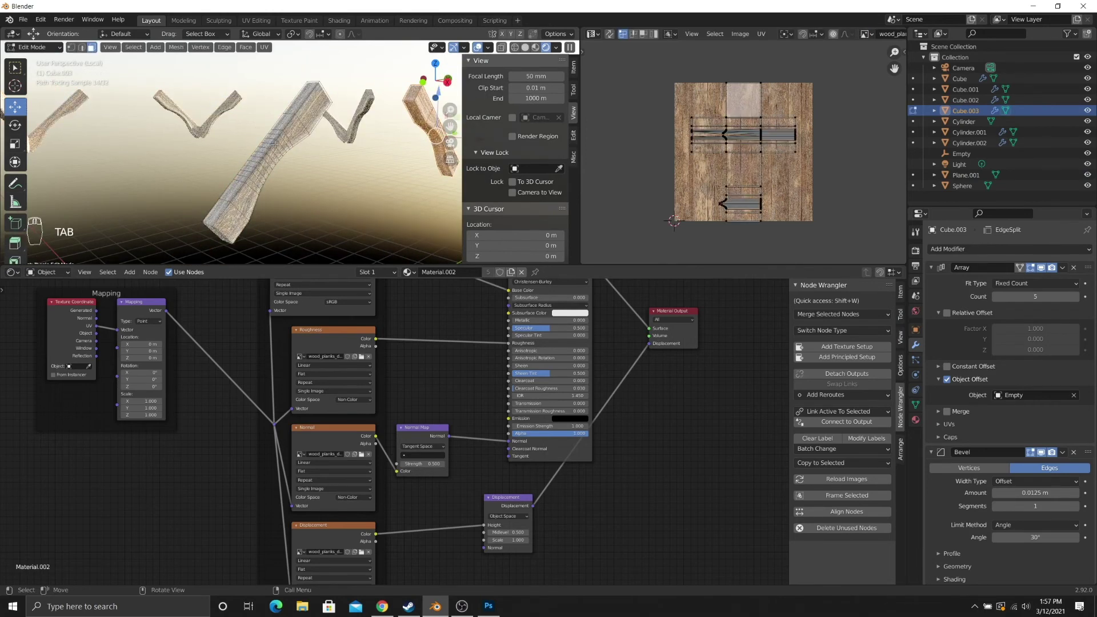
key(a)
key(a)
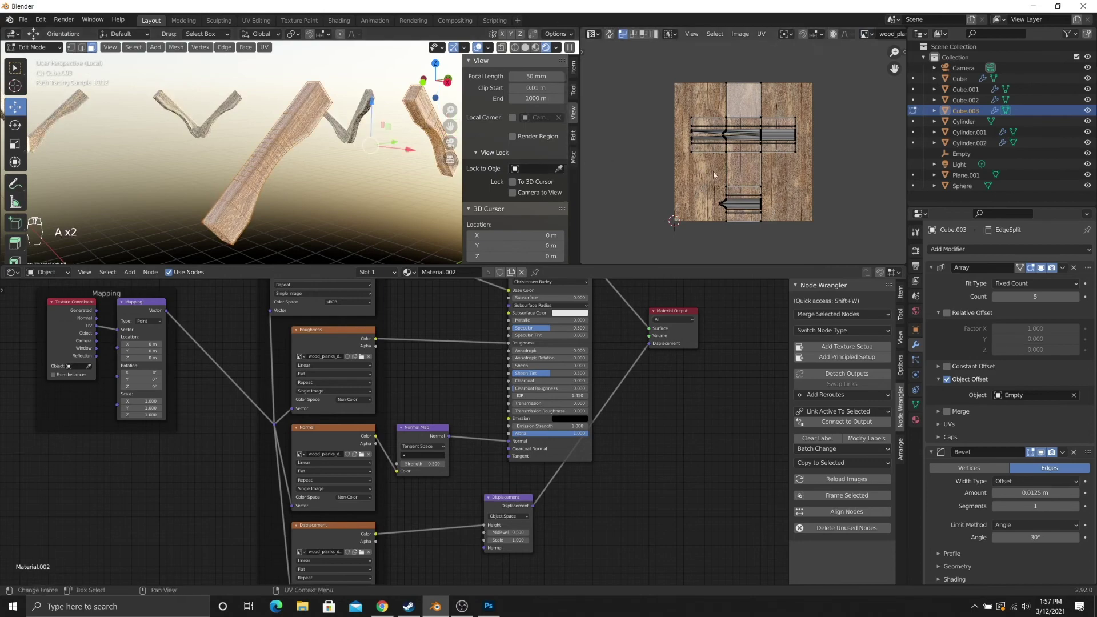
scroll(286, 158, up, 3)
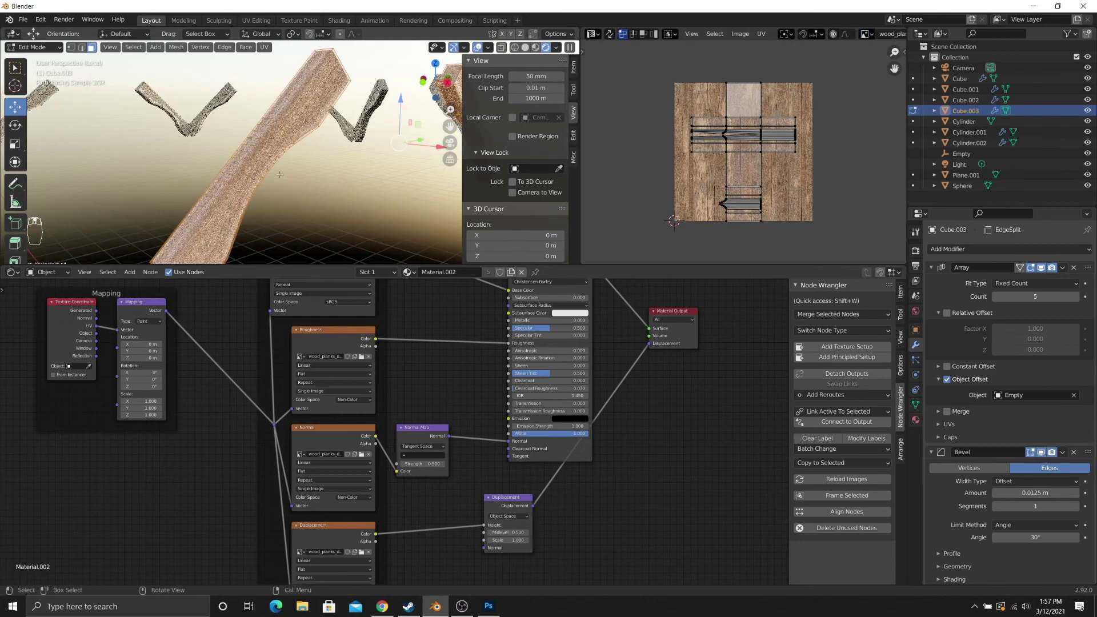
middle_drag(286, 158, 172, 158)
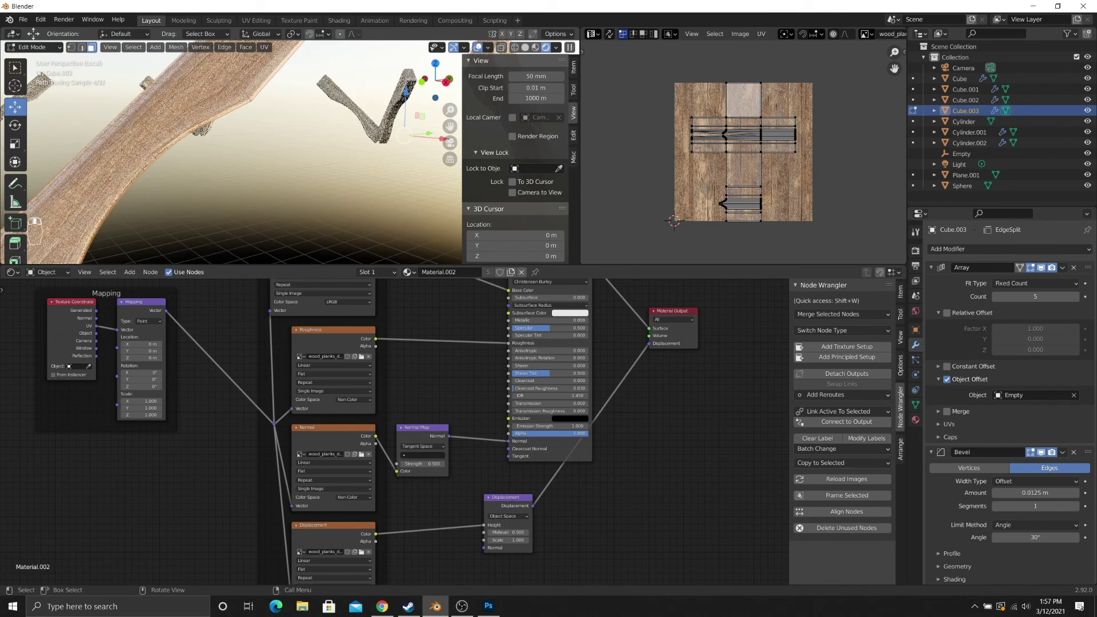
scroll(146, 140, down, 4)
scroll(147, 140, up, 2)
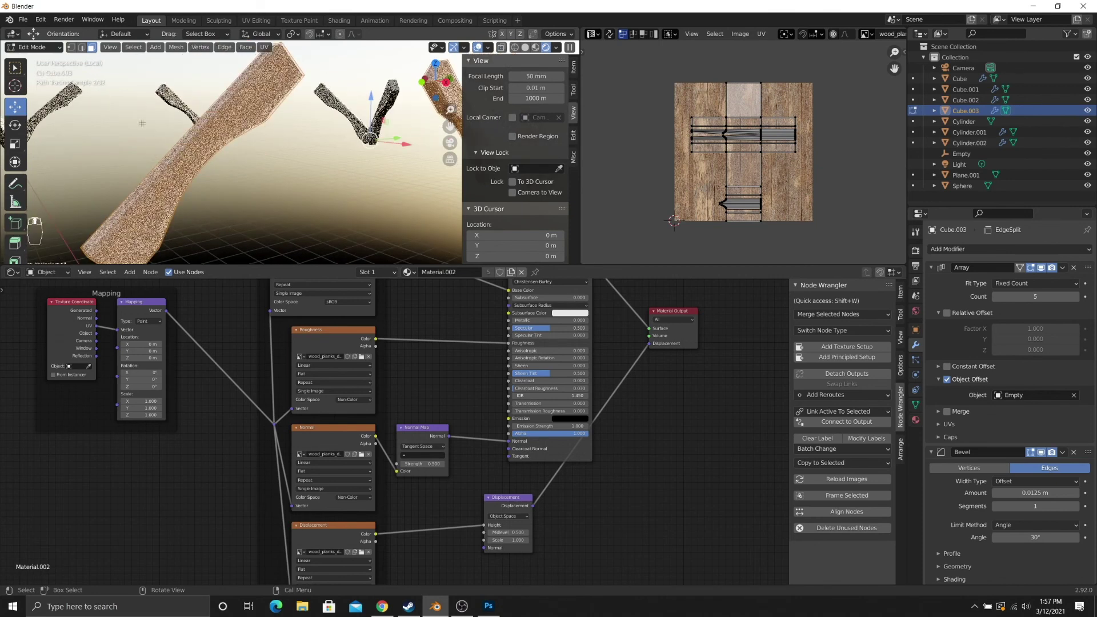
- Unwrap the corner brace's faces with Smart UV Project at a 66° angle limit and return to Object Mode
click(264, 47)
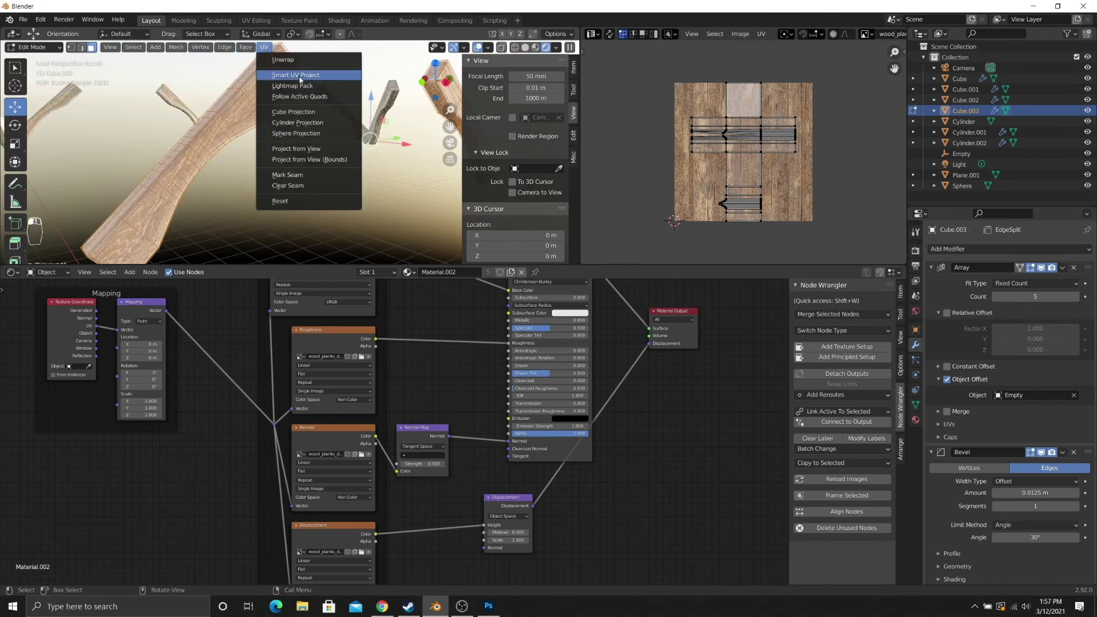
click(300, 79)
click(307, 163)
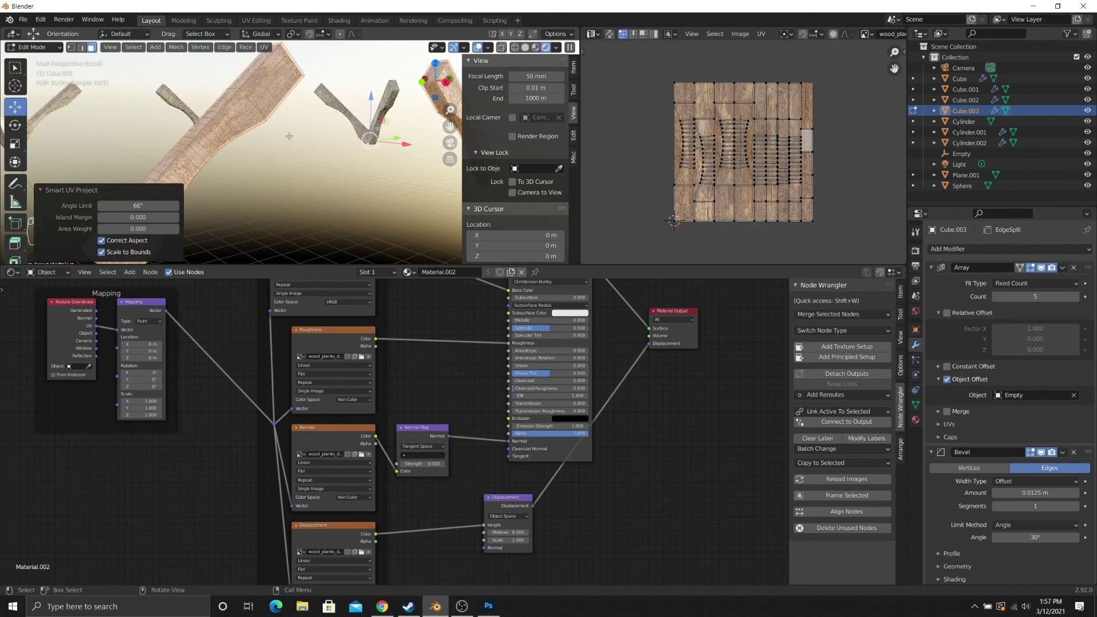
scroll(297, 163, up, 5)
key(Tab)
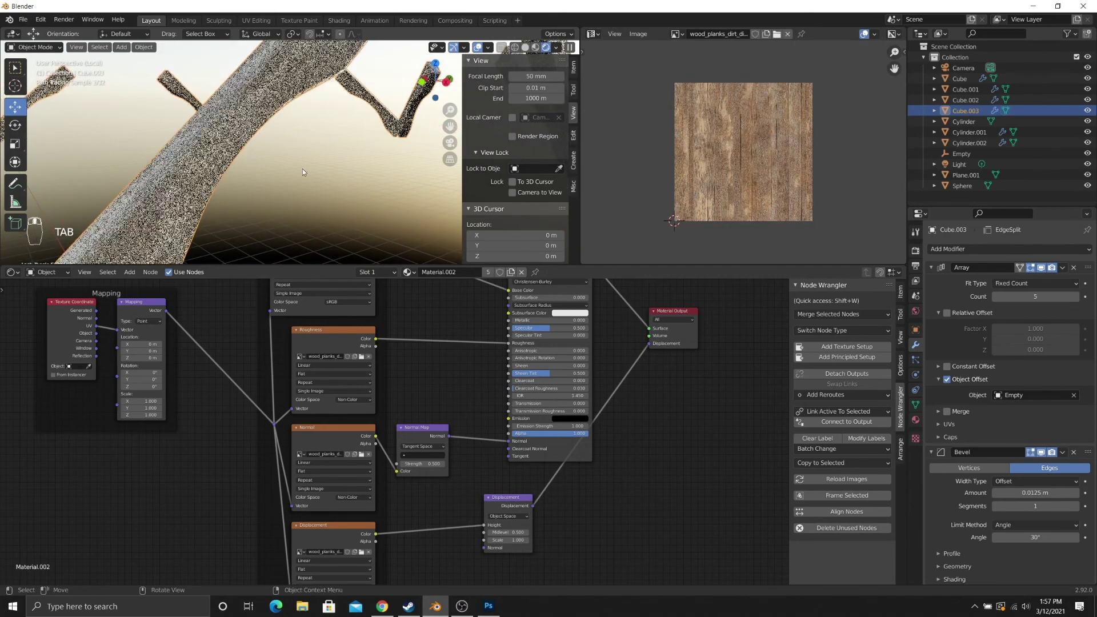
- Examine the wood texture on the corner braces from several sides and compare it with their new UV layout
scroll(279, 153, down, 3)
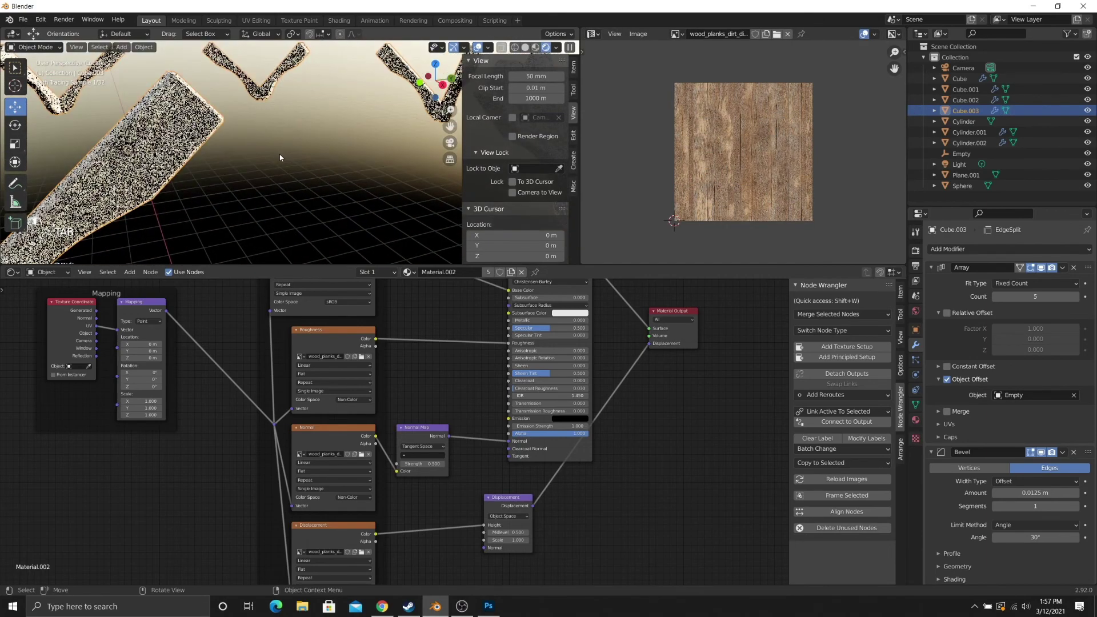
middle_drag(283, 154, 219, 167)
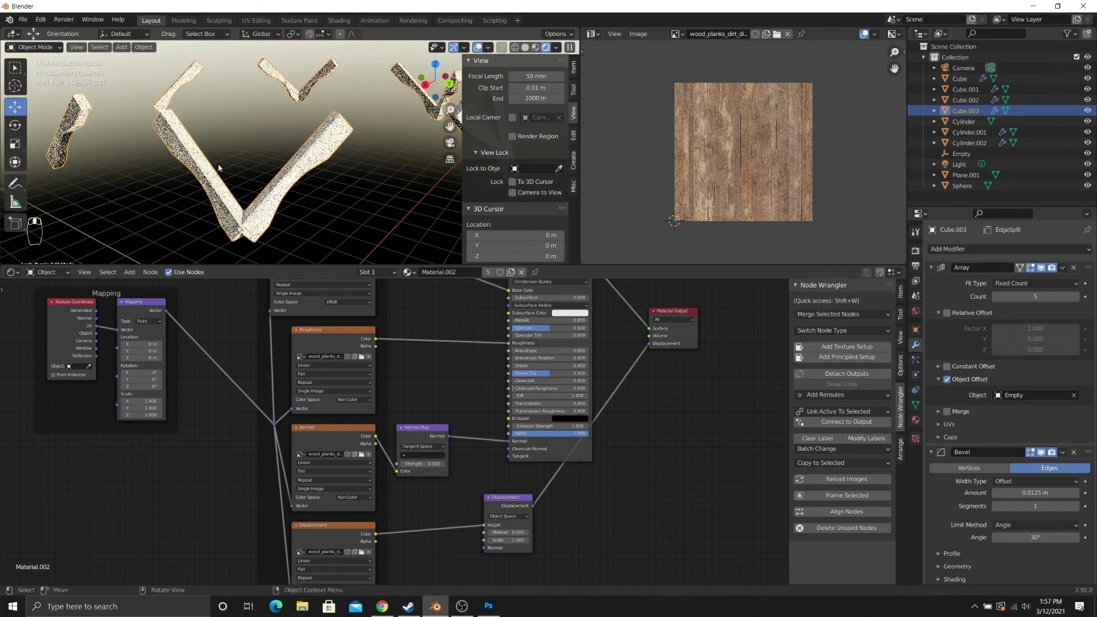
scroll(219, 167, up, 5)
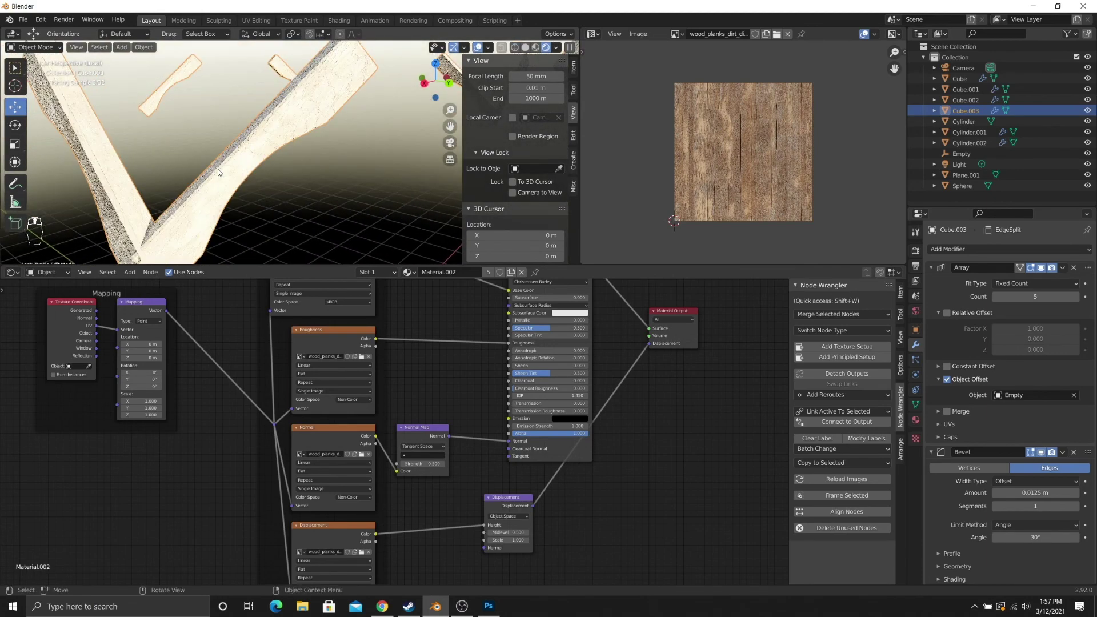
scroll(216, 169, down, 6)
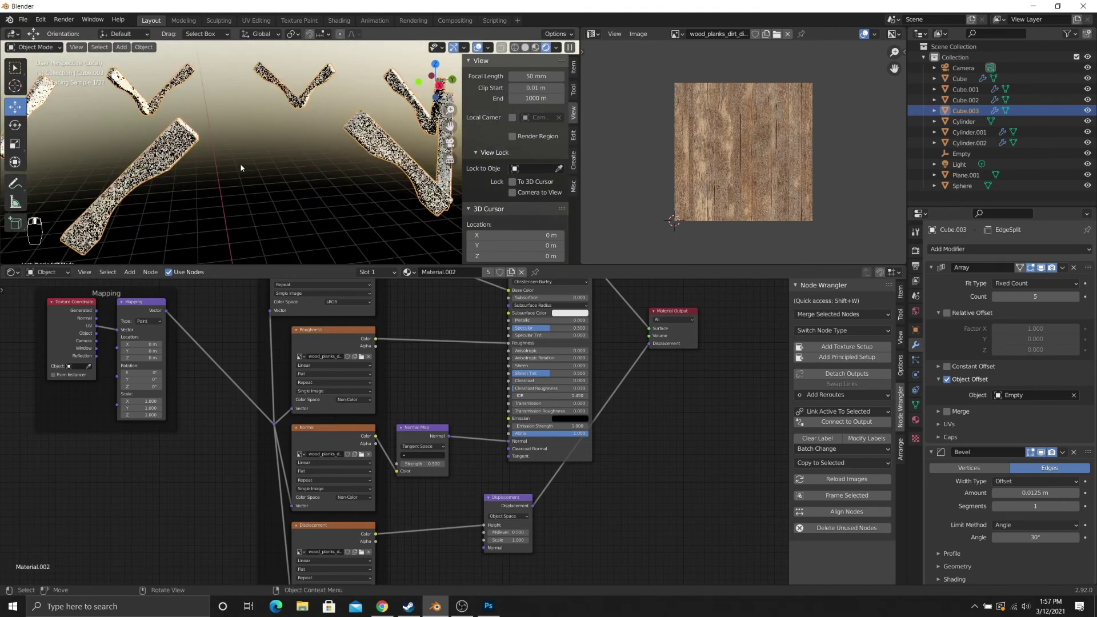
key(Tab)
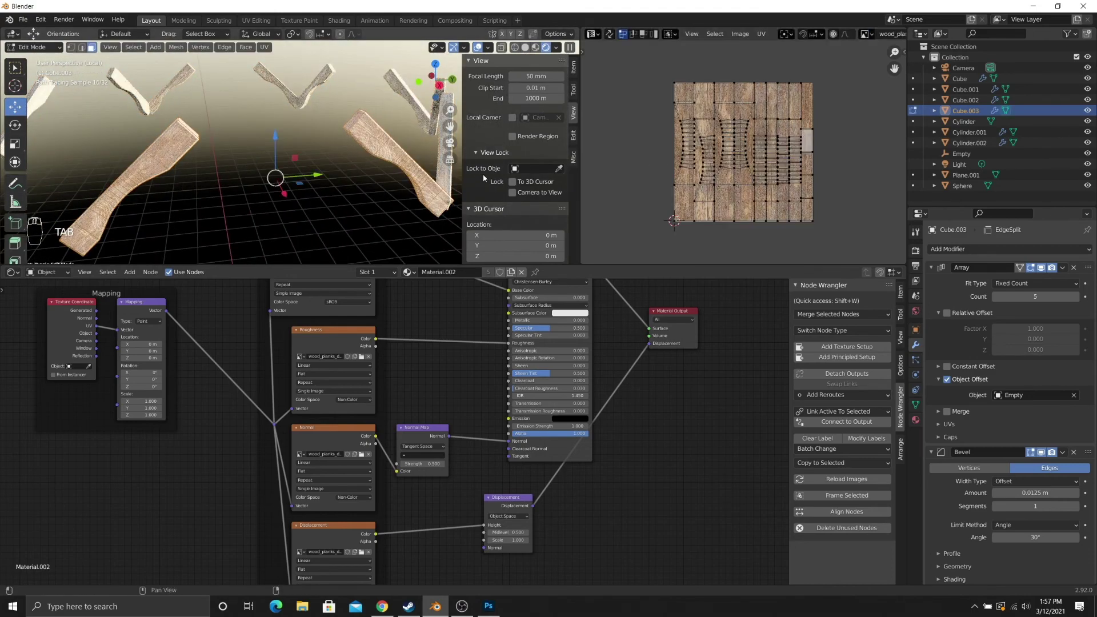
middle_drag(208, 220, 235, 209)
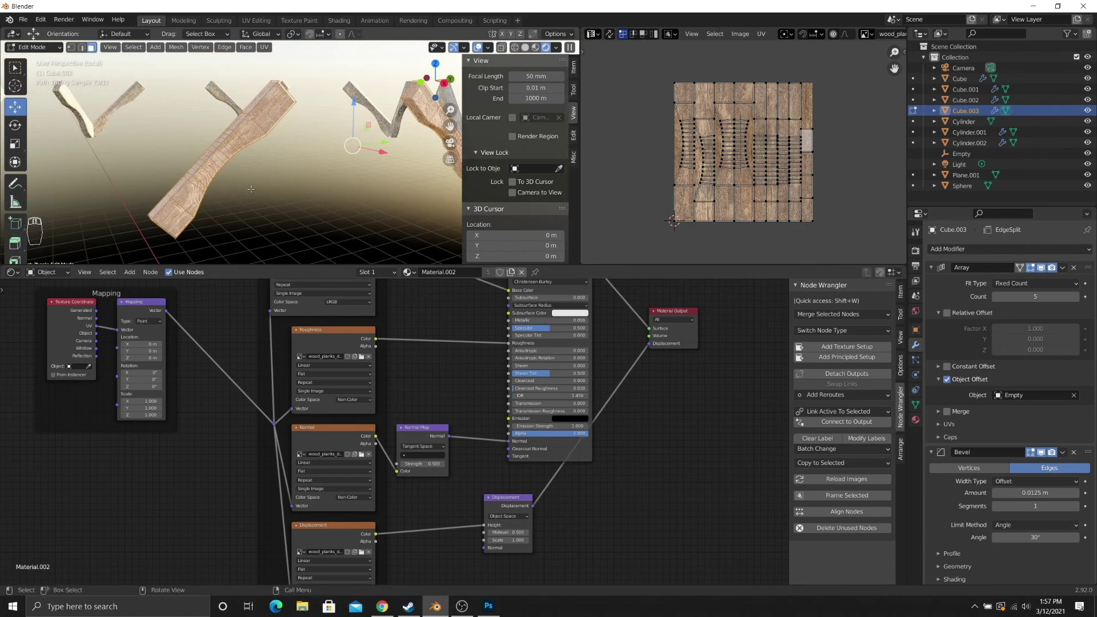
key(Tab)
scroll(242, 184, down, 5)
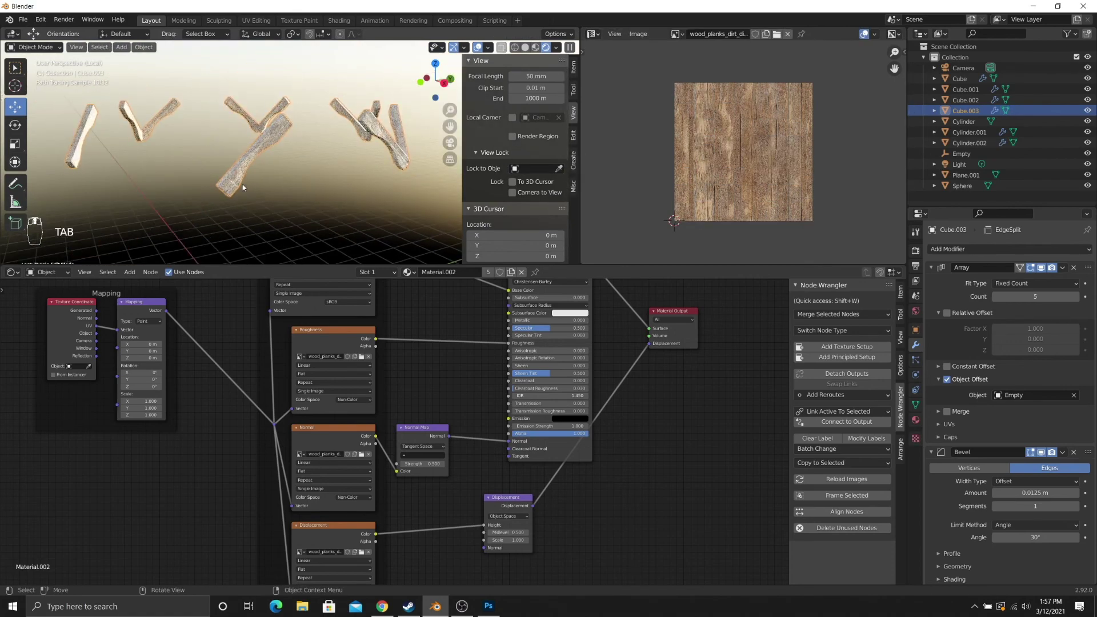
- Leave the braces' local view and isolate the railings in local view
key(KP_Divide)
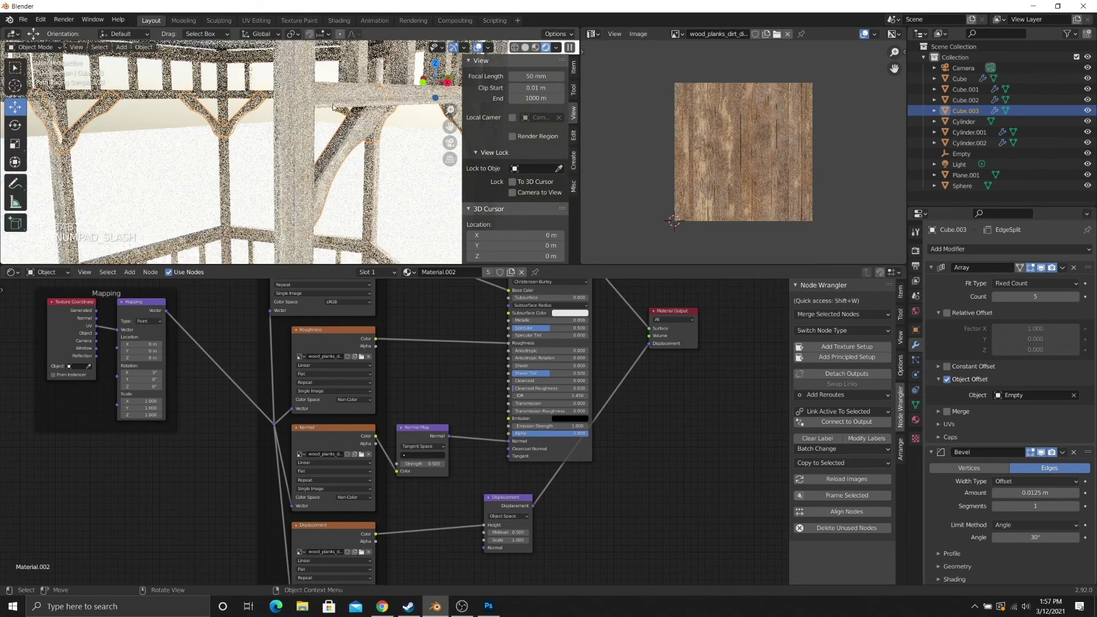
mouse_move(333, 107)
shift+middle_down()
mouse_move(192, 79)
mouse_move(277, 169)
shift+middle_up()
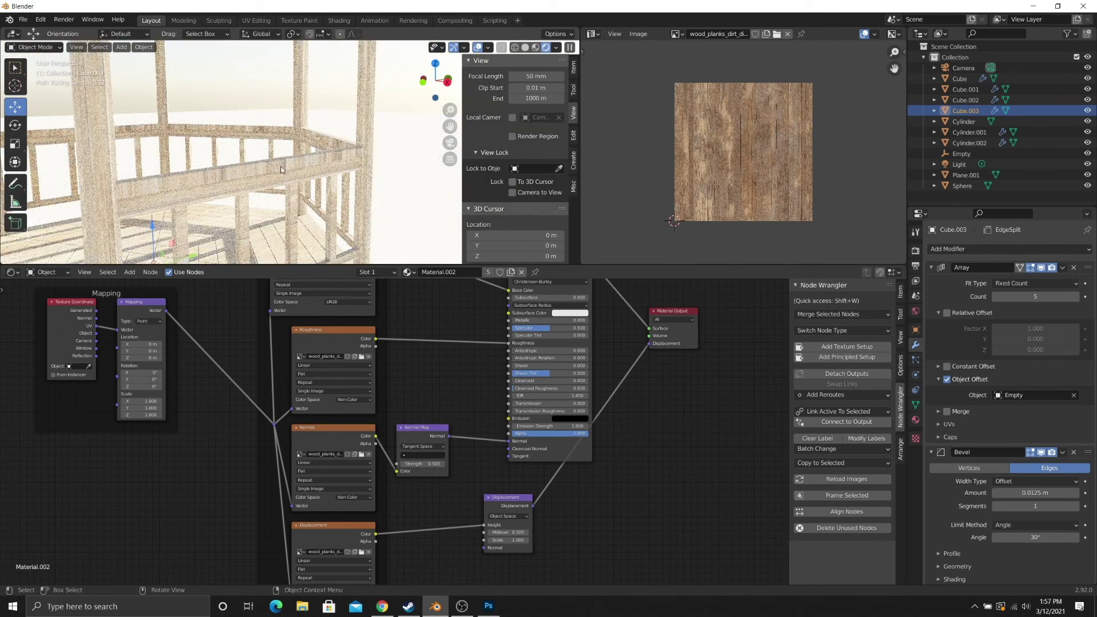
click(280, 166)
key(KP_Divide)
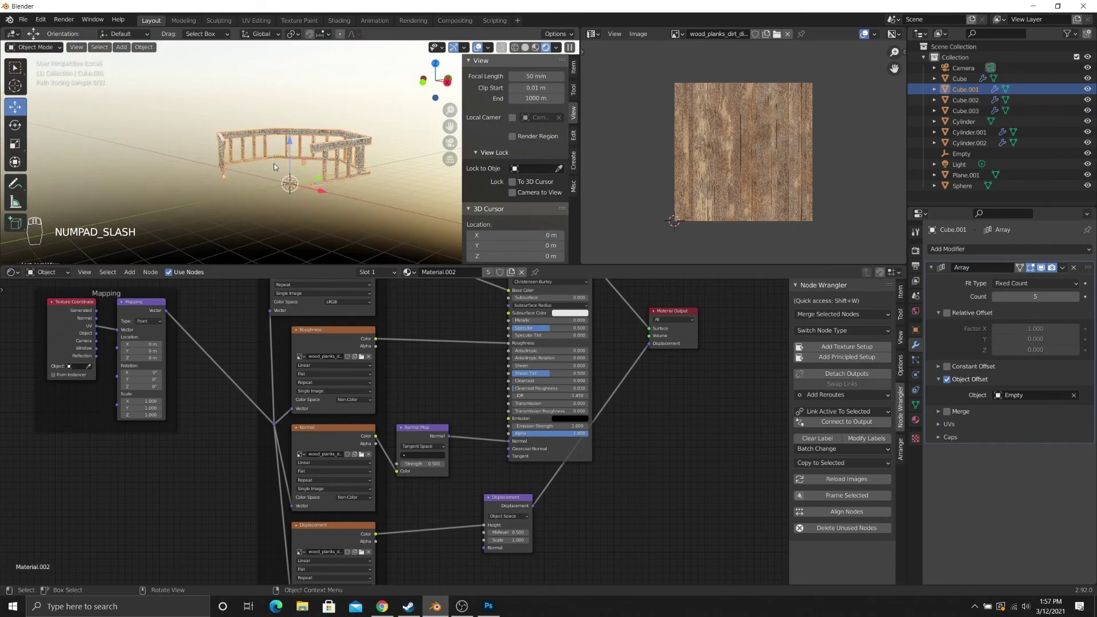
- Unwrap all faces of the isolated lower railing with Smart UV Project at a 66° angle limit and return to Object Mode
scroll(280, 165, up, 5)
scroll(266, 166, down, 4)
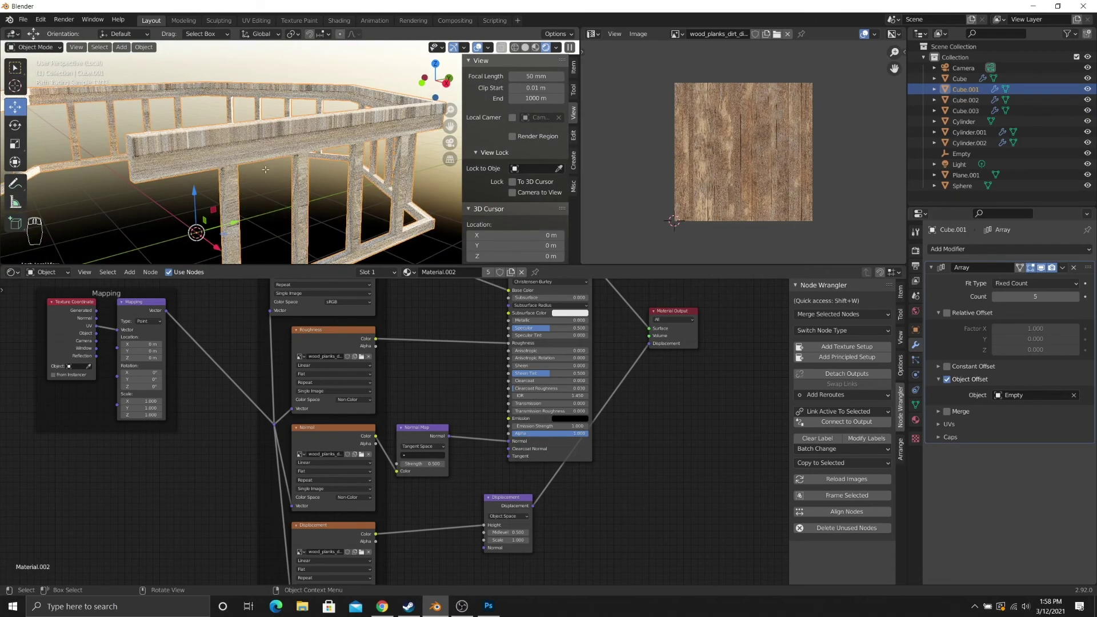
key(Tab)
key(a)
key(a)
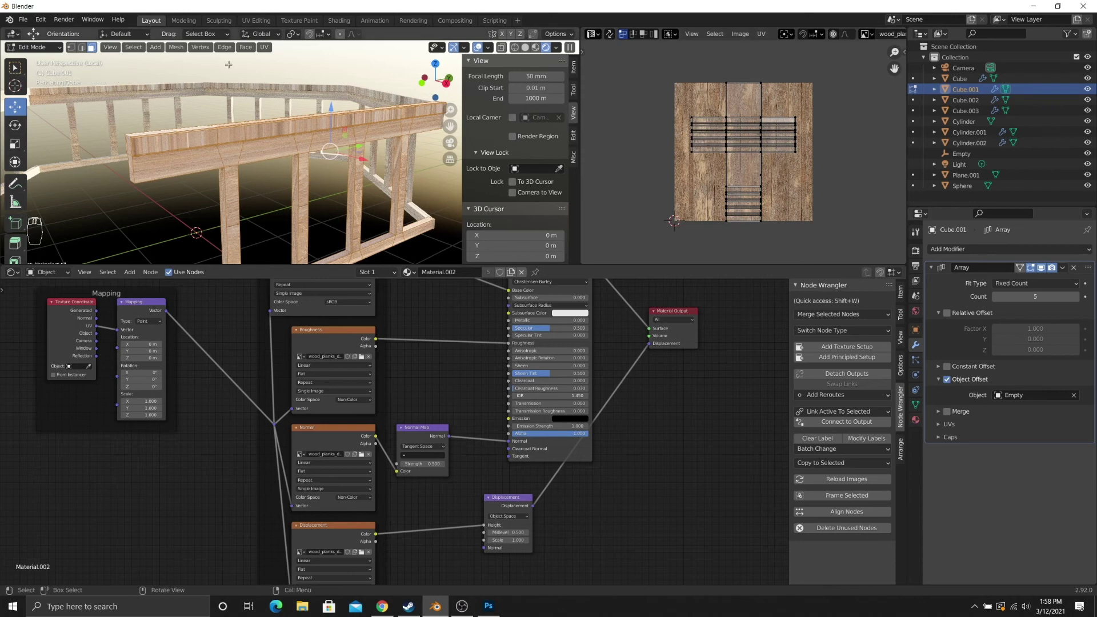
click(265, 48)
click(291, 80)
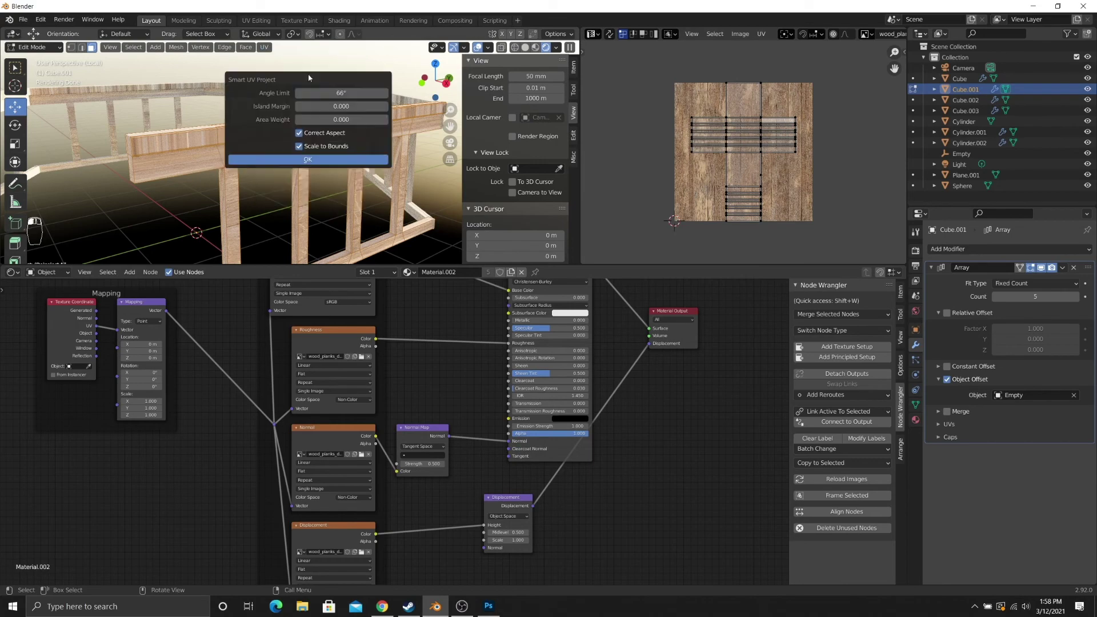
click(331, 162)
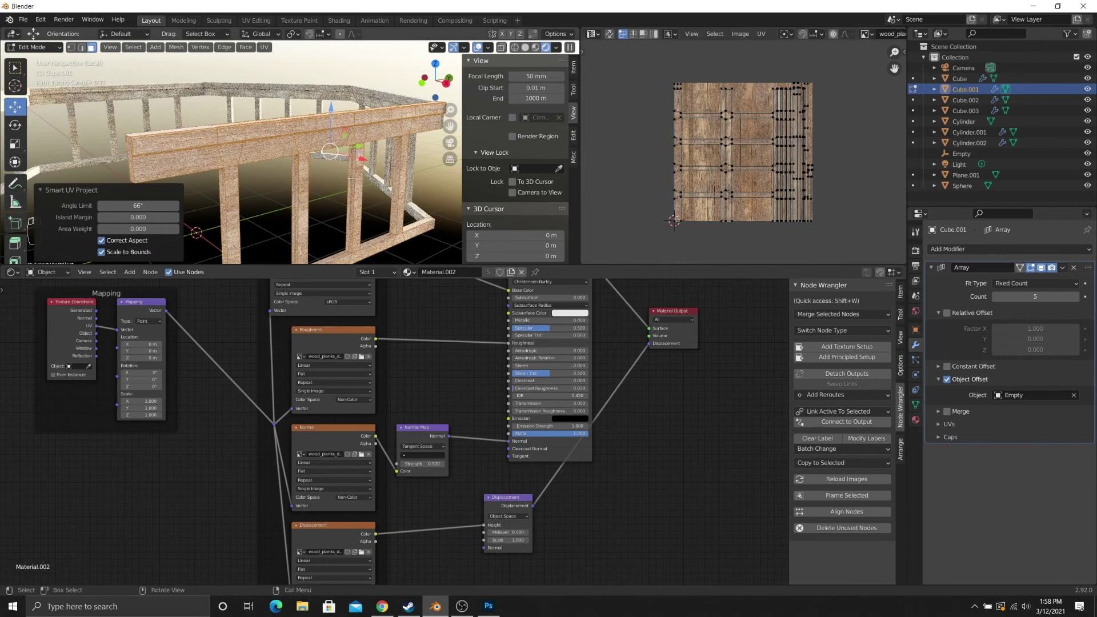
middle_drag(337, 191, 331, 182)
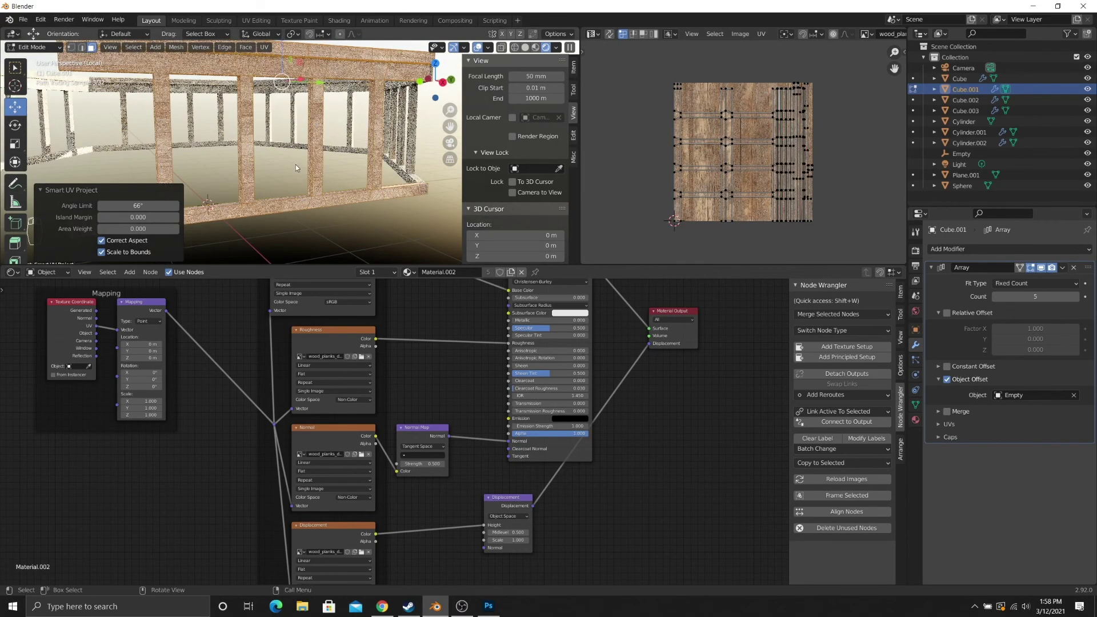
key(Tab)
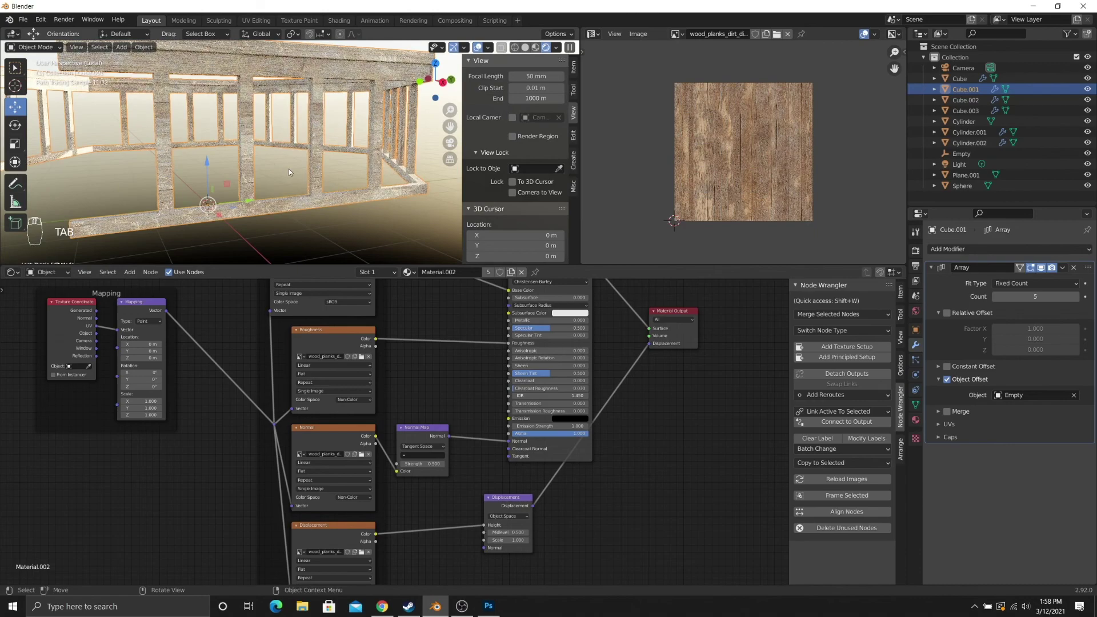
mouse_move(243, 121)
middle_down()
mouse_move(245, 163)
mouse_move(204, 160)
mouse_move(262, 169)
middle_up()
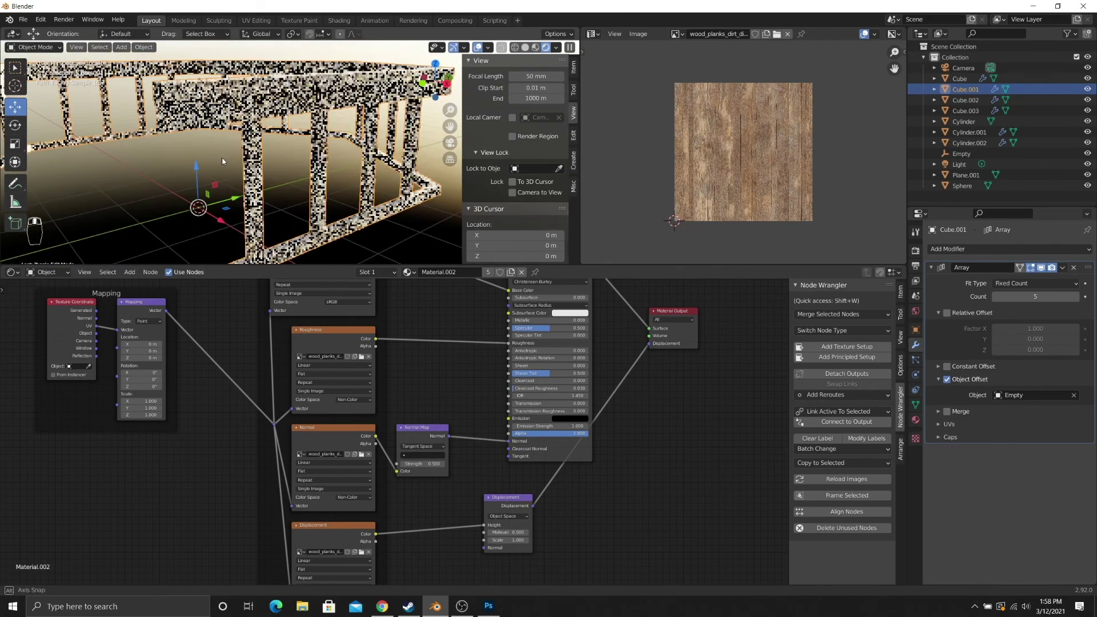
- Select the side-face loops of the source railing's four balusters in Edit Mode, using Solid shading
key(Tab)
click(258, 170)
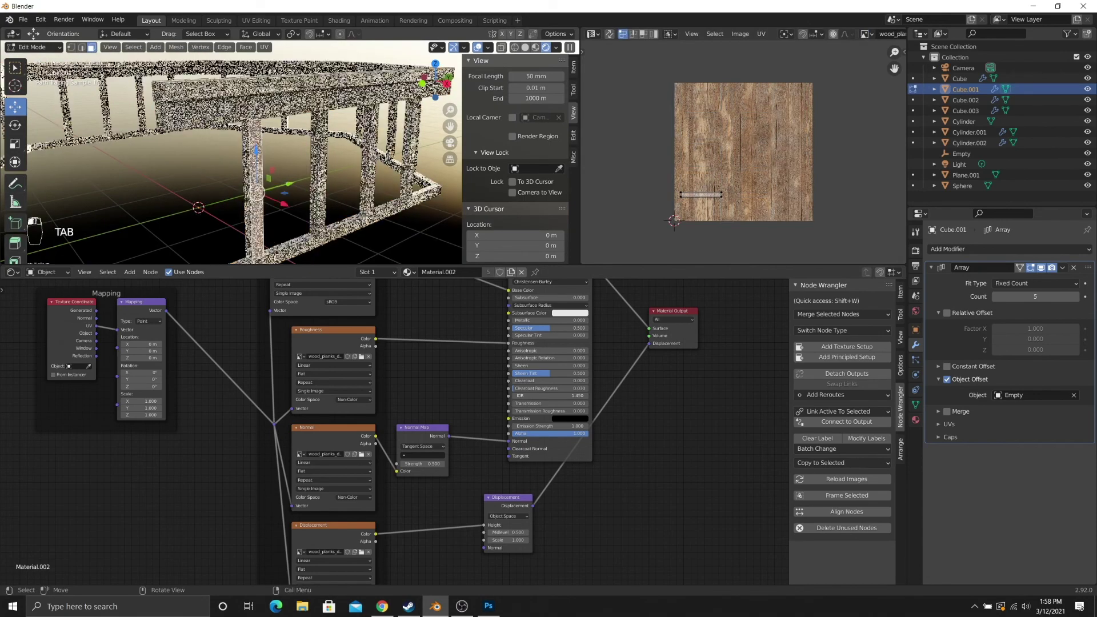
key(z)
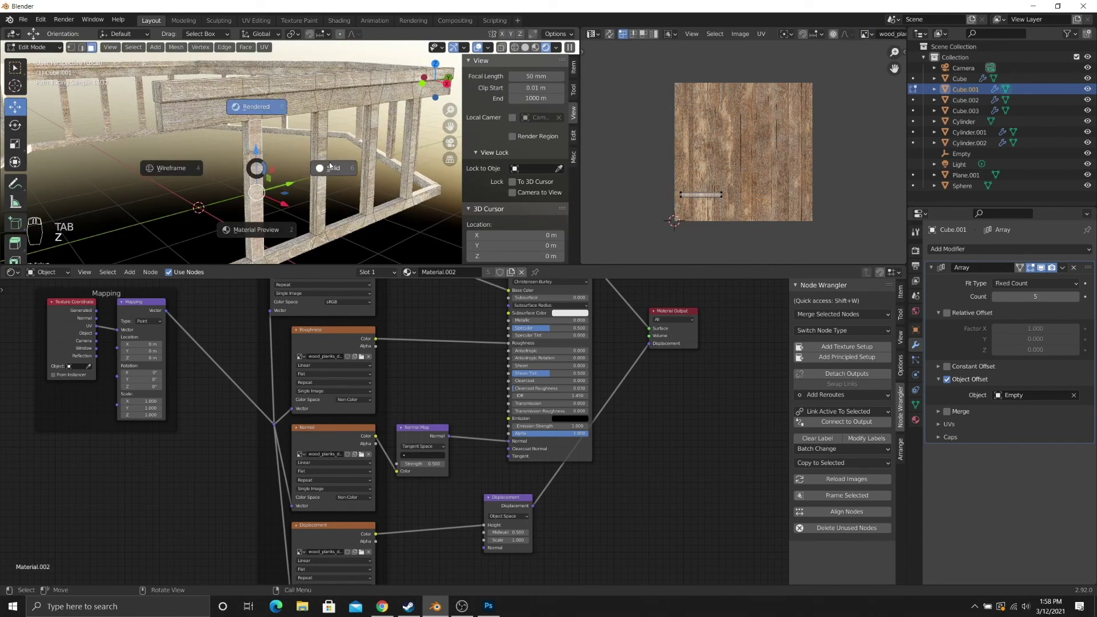
alt+click(250, 165)
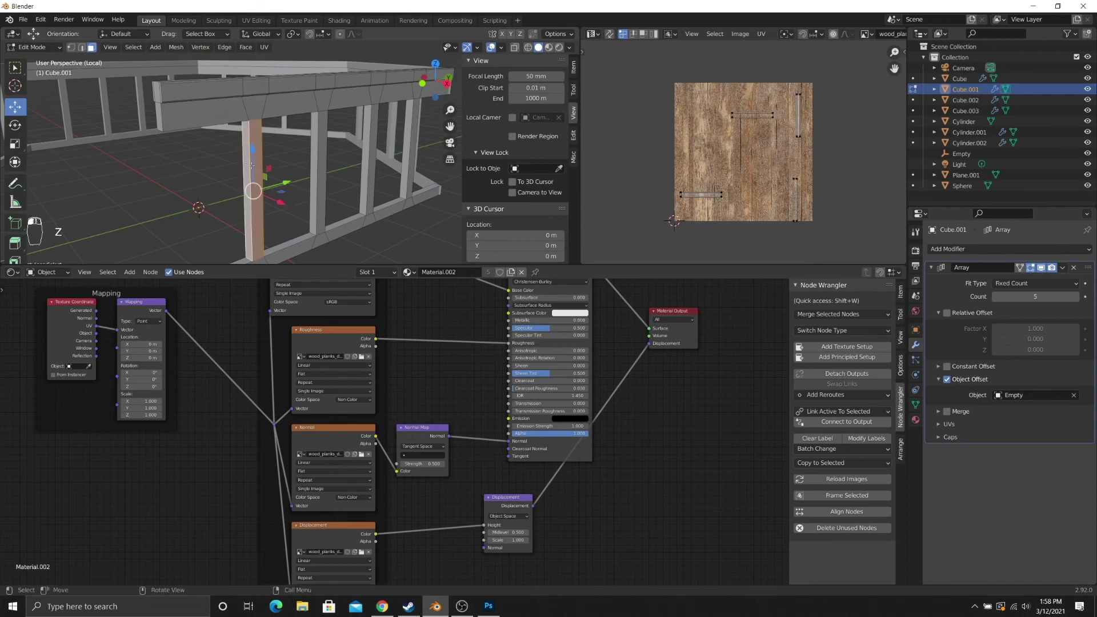
alt+shift+click(321, 170)
middle_drag(321, 170, 349, 160)
alt+shift+click(352, 167)
alt+shift+click(382, 160)
scroll(666, 116, up, 1)
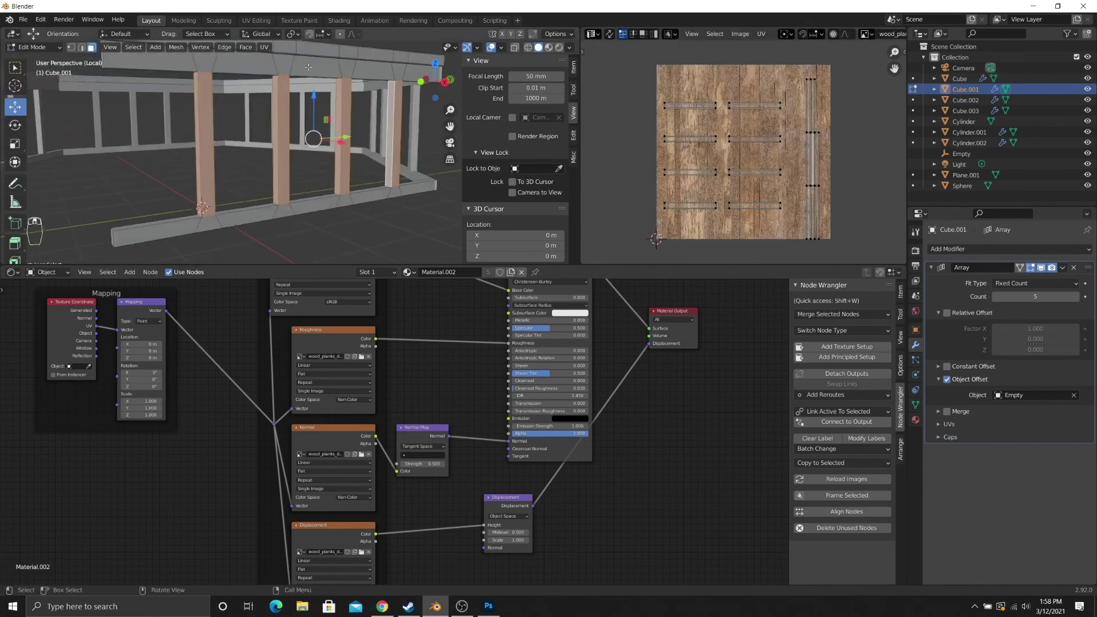
- Unwrap the selected lower balusters with Smart UV Project at a 66° angle limit and switch to Rendered shading
click(263, 47)
click(286, 76)
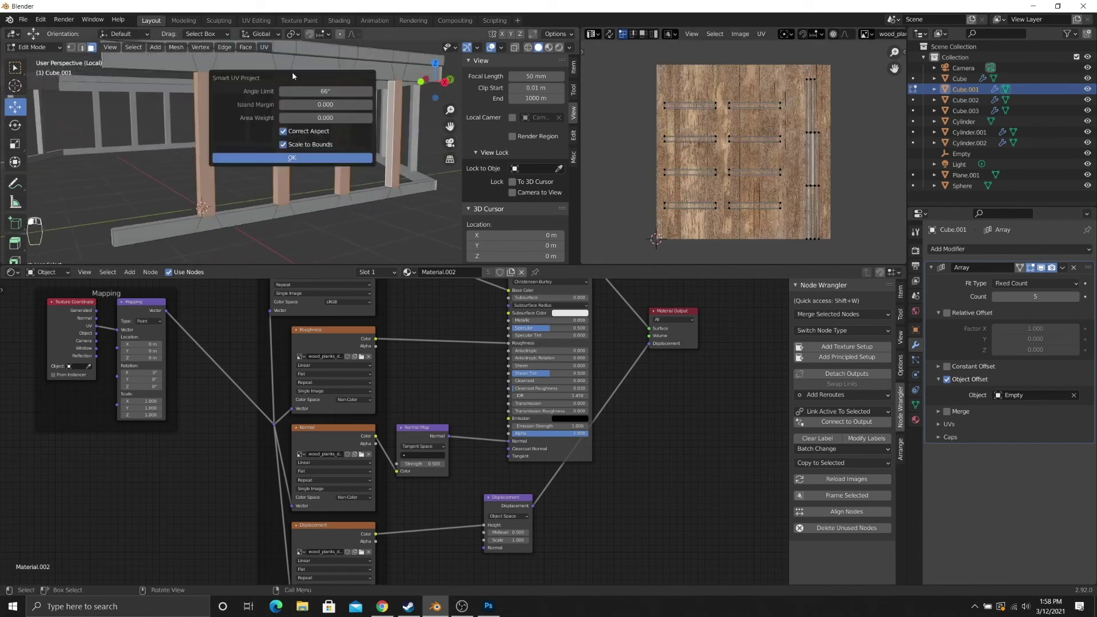
click(318, 157)
middle_drag(304, 137, 325, 147)
key(z)
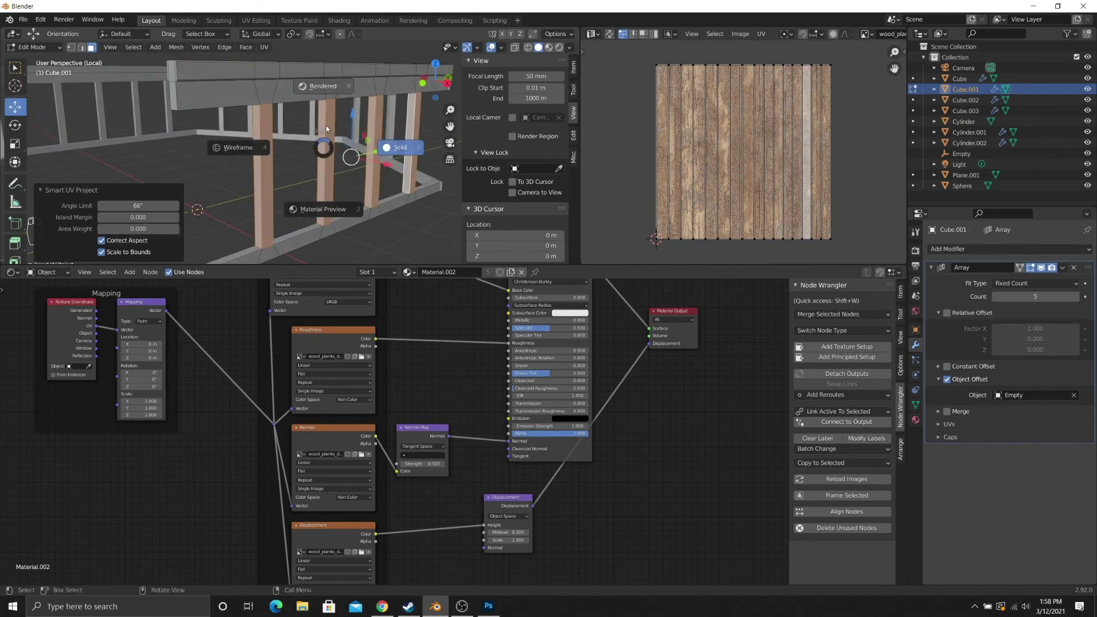
click(325, 97)
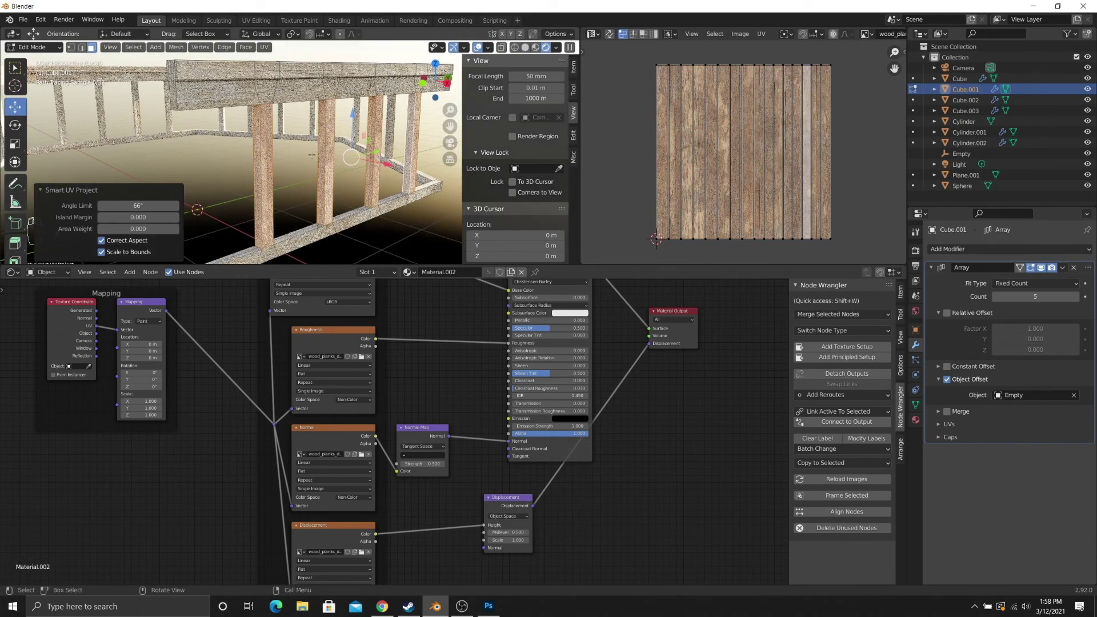
- Examine the wood grain direction on the lower railing's balusters and rails in the rendered view
middle_drag(295, 174, 256, 166)
scroll(311, 203, up, 4)
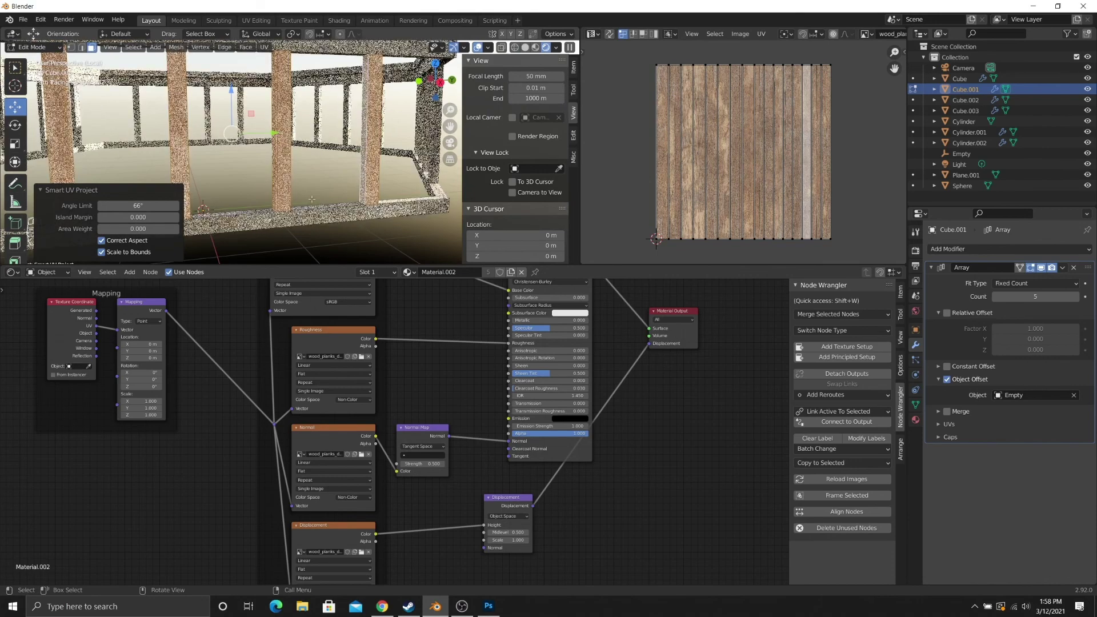
key(z)
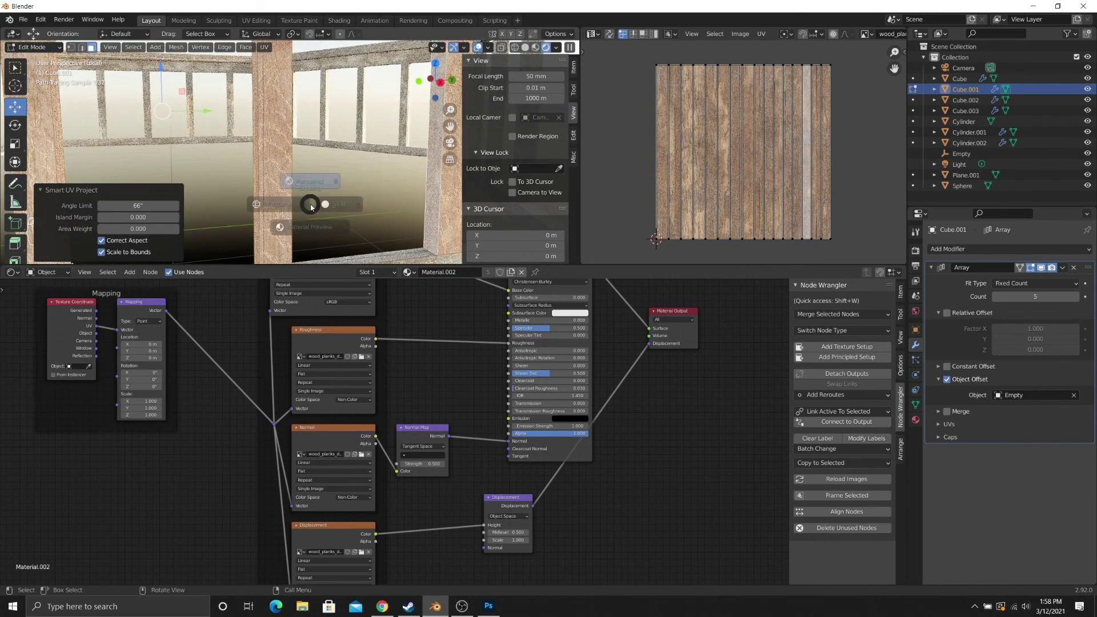
click(352, 212)
key(z)
click(344, 150)
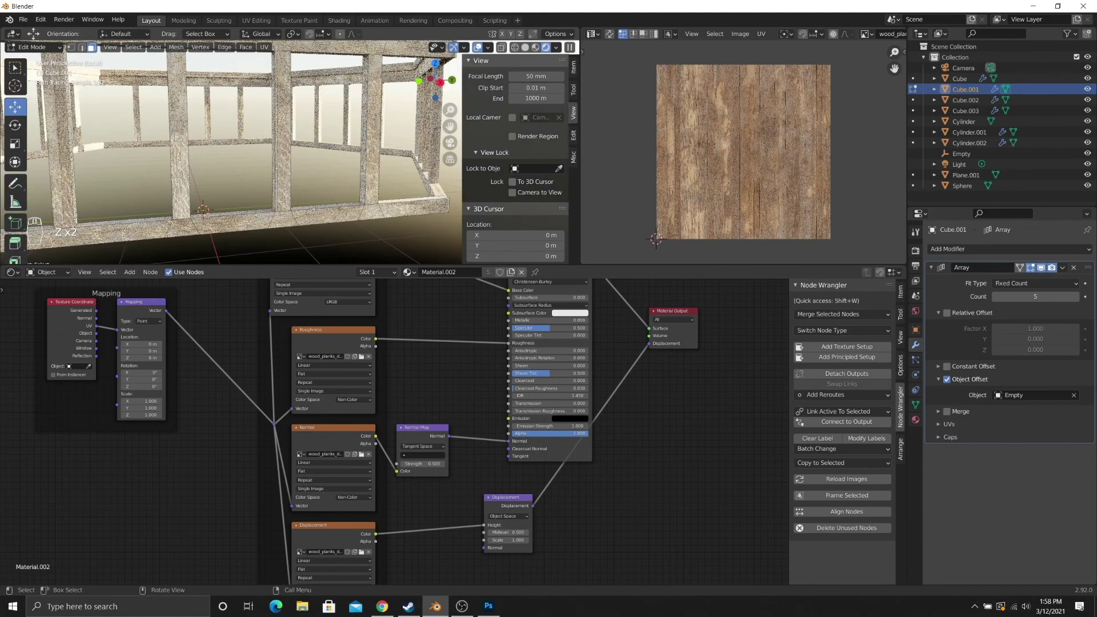
shift+middle_drag(165, 132, 217, 185)
scroll(217, 184, down, 5)
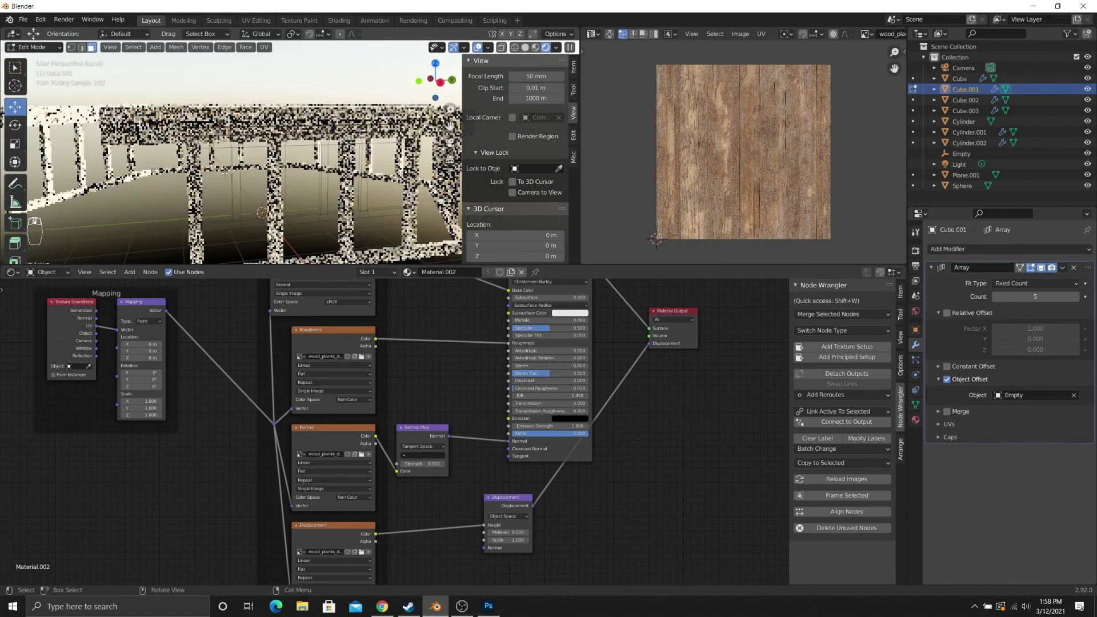
- Switch to Solid shading, return to Object Mode and leave the lower railing's local view
key(z)
click(320, 171)
middle_drag(320, 171, 300, 162)
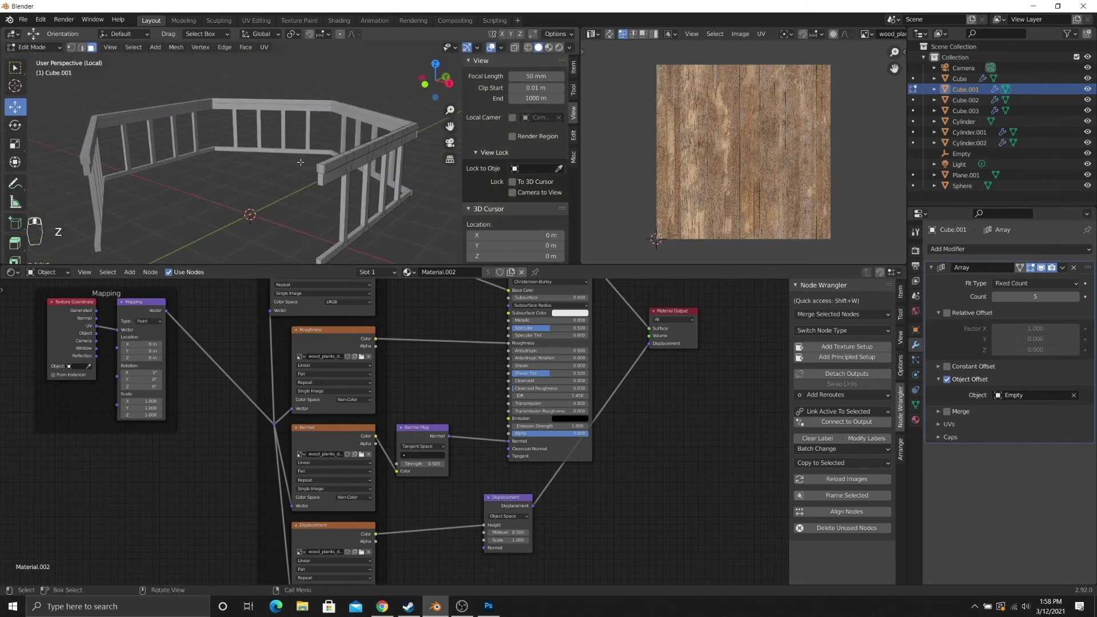
key(Tab)
key(KP_Divide)
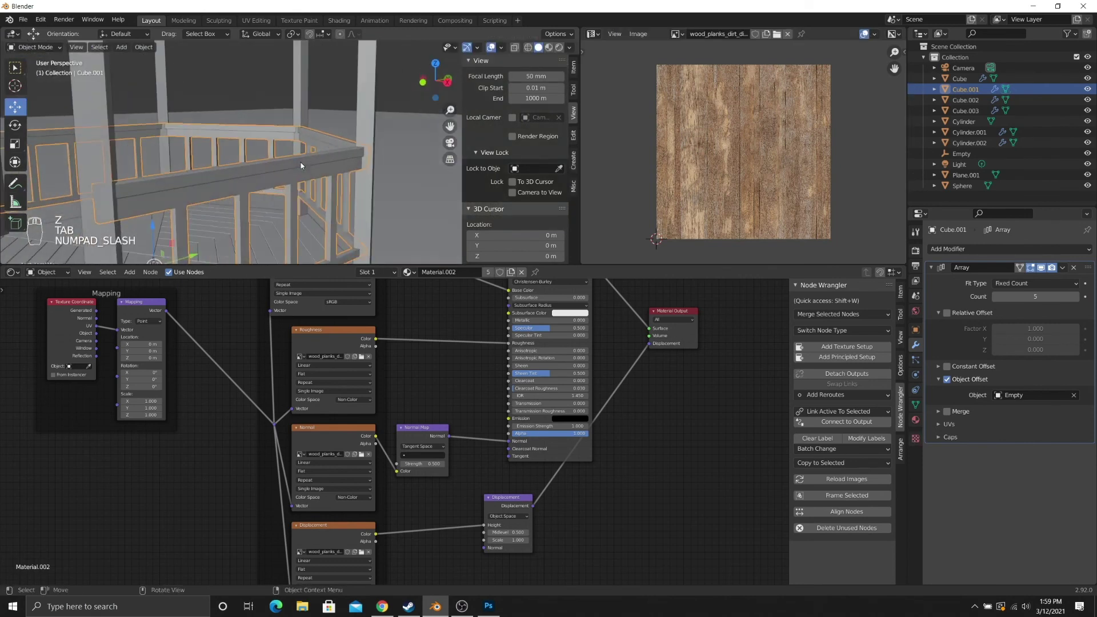
- Isolate the upper railing beneath the gazebo roof in local view and show it in Rendered shading
shift+middle_drag(262, 151, 269, 211)
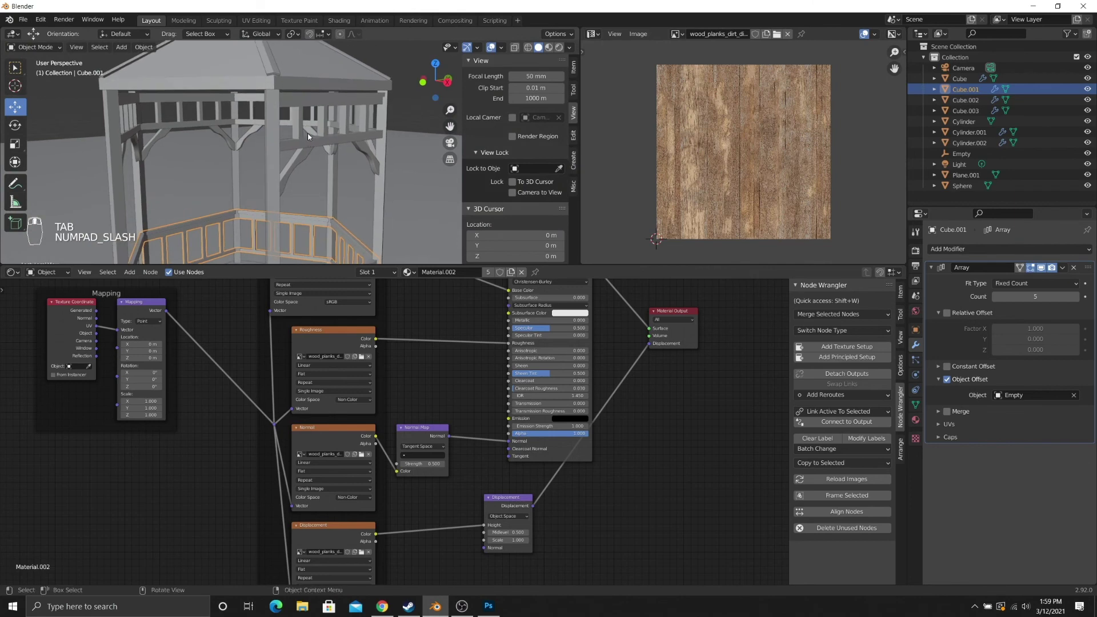
click(307, 132)
click(295, 123)
key(KP_Divide)
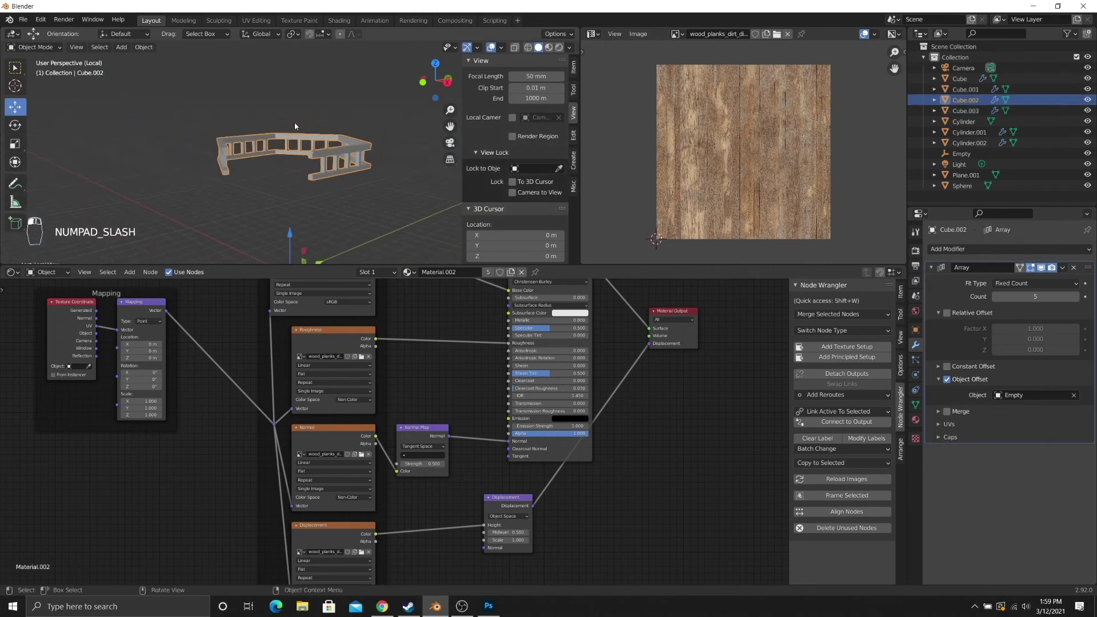
middle_drag(293, 122, 230, 170)
scroll(234, 173, up, 1)
key(z)
click(252, 121)
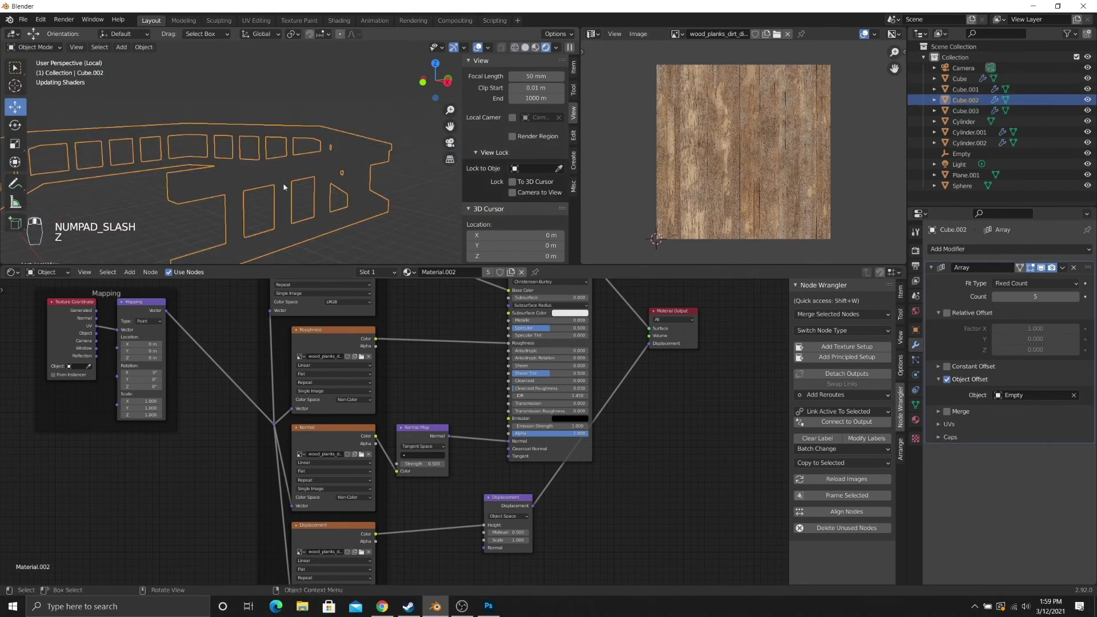
- Return to Solid shading and unwrap all faces of the upper railing with Smart UV Project
middle_drag(299, 205, 298, 142)
key(z)
click(368, 154)
key(Tab)
key(a)
key(a)
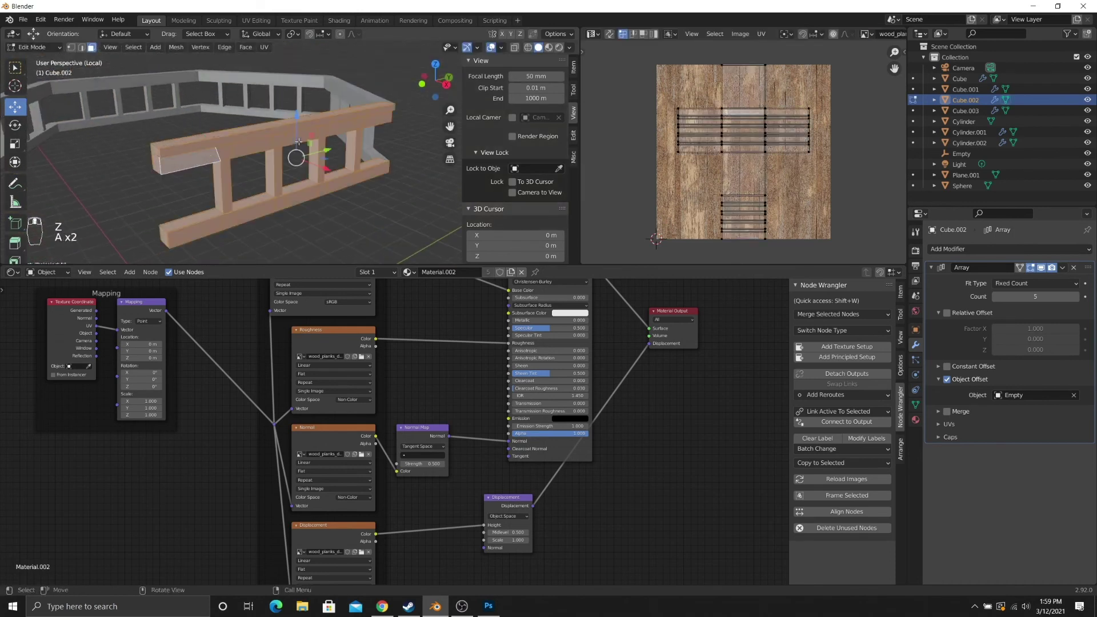
click(262, 47)
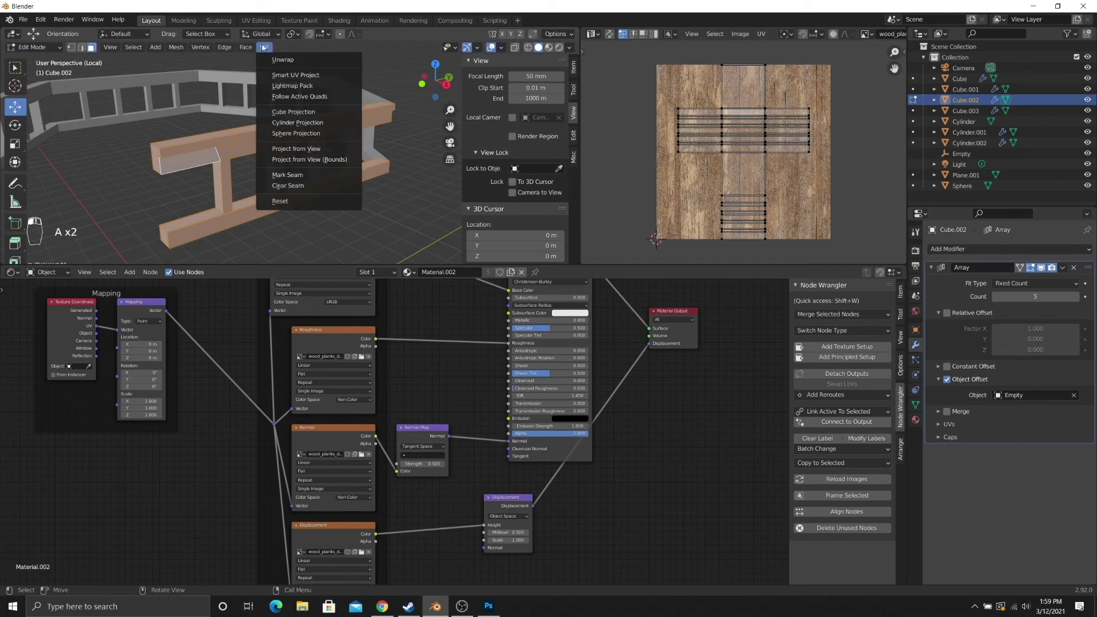
click(285, 73)
click(290, 158)
- Select the side-face loops of the upper railing's four balusters
middle_drag(286, 152, 260, 134)
scroll(158, 146, up, 4)
alt+click(130, 142)
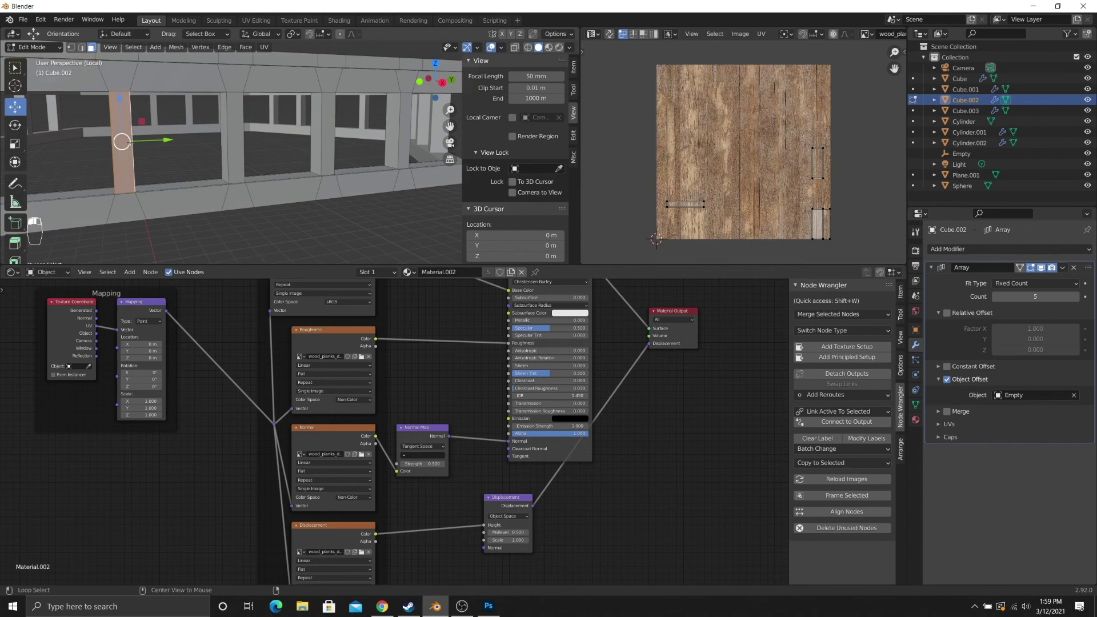
alt+shift+click(241, 141)
alt+shift+click(325, 143)
scroll(274, 154, down, 3)
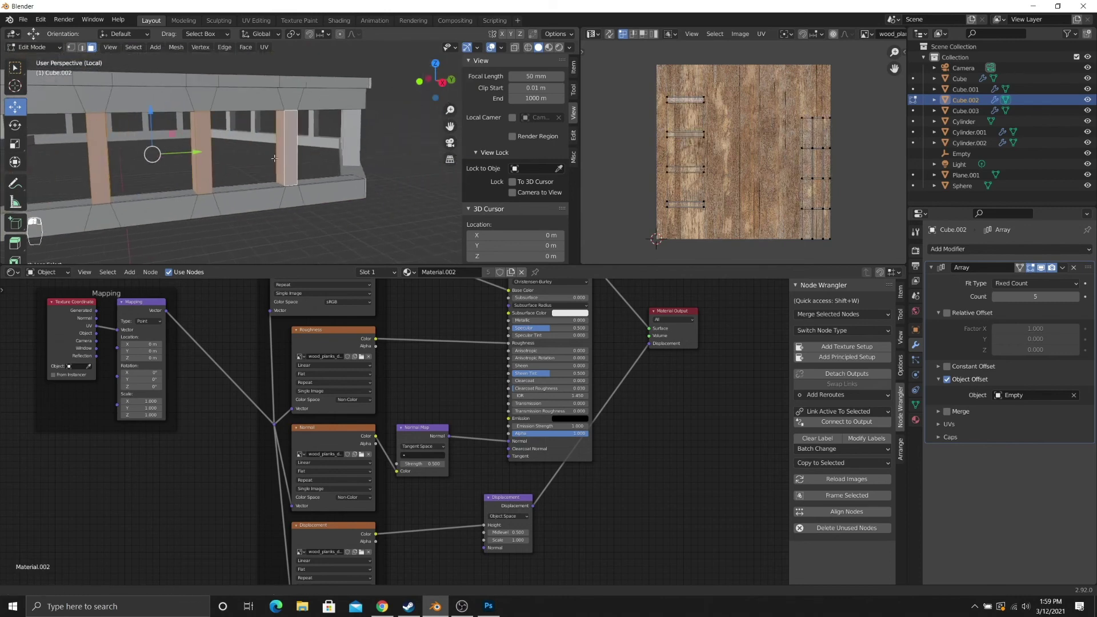
middle_drag(274, 158, 292, 87)
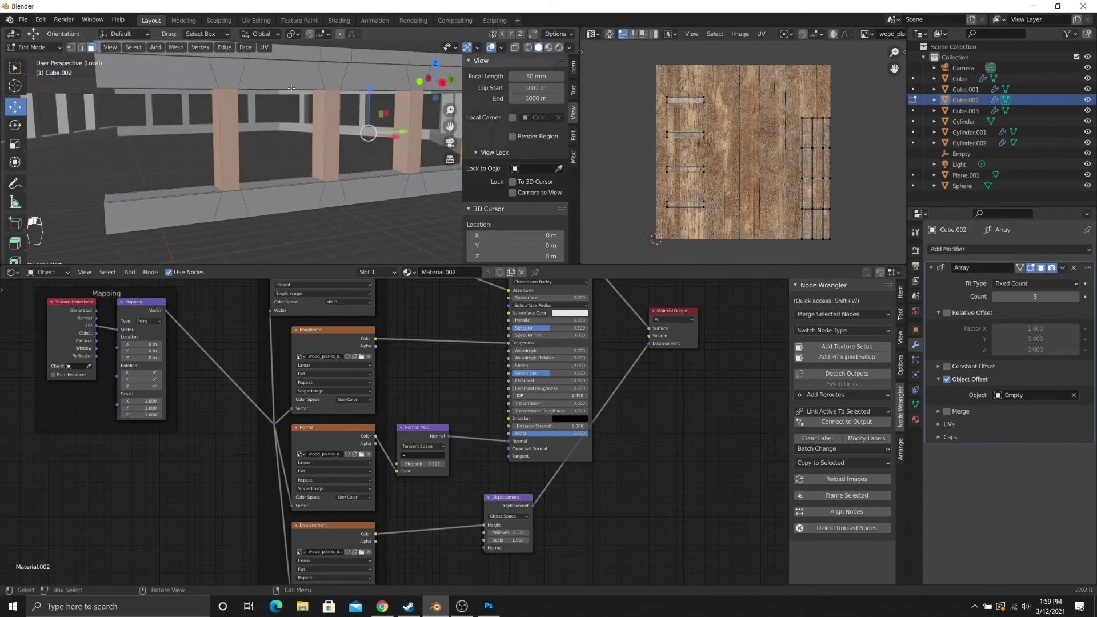
- Unwrap the upper balusters with Smart UV Project at a 66° angle limit, then show the railing rendered in Object Mode
click(264, 48)
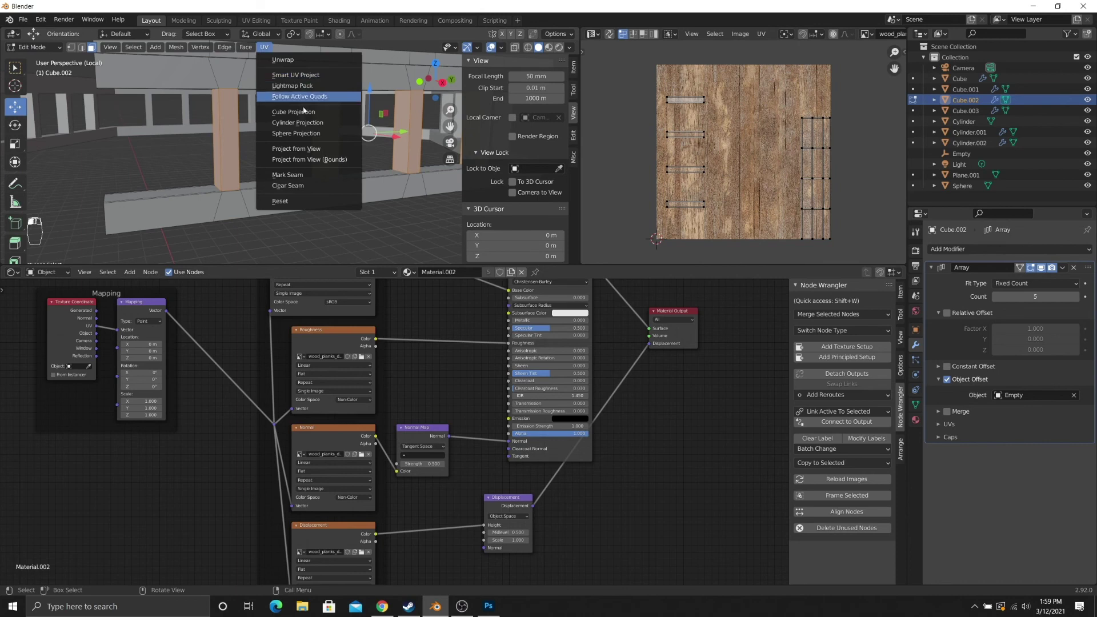
click(295, 75)
click(313, 159)
middle_drag(313, 159, 289, 174)
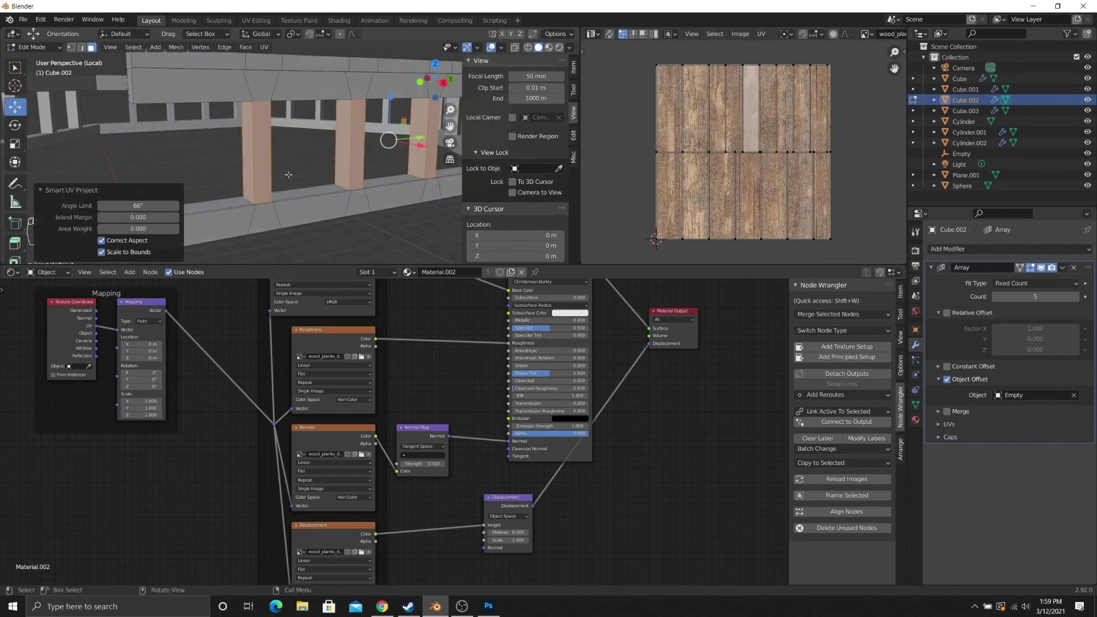
key(Tab)
key(z)
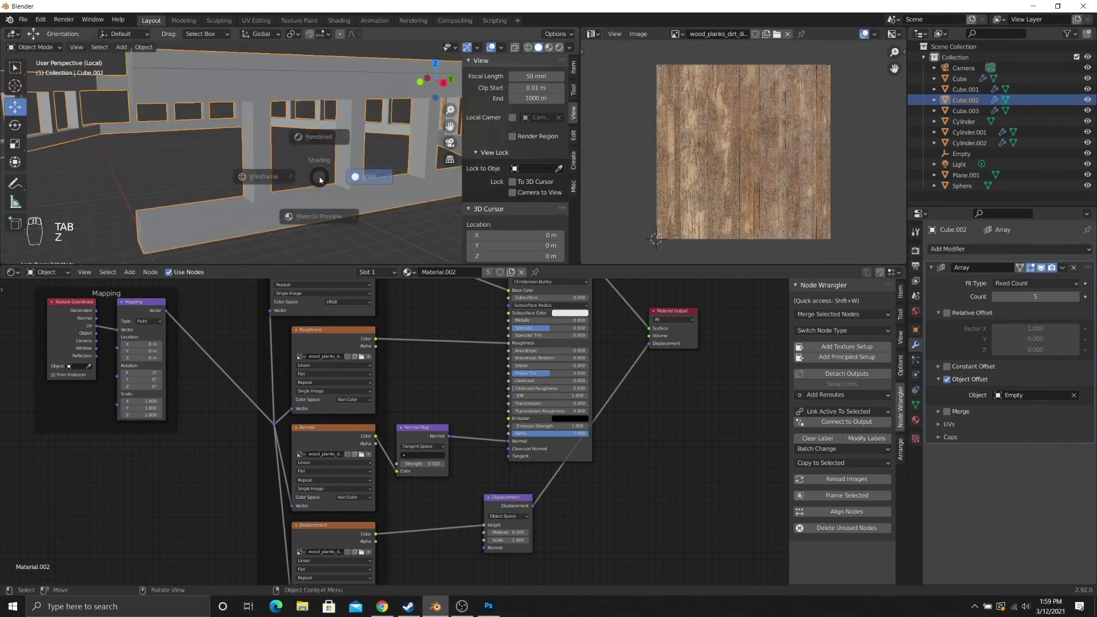
click(326, 132)
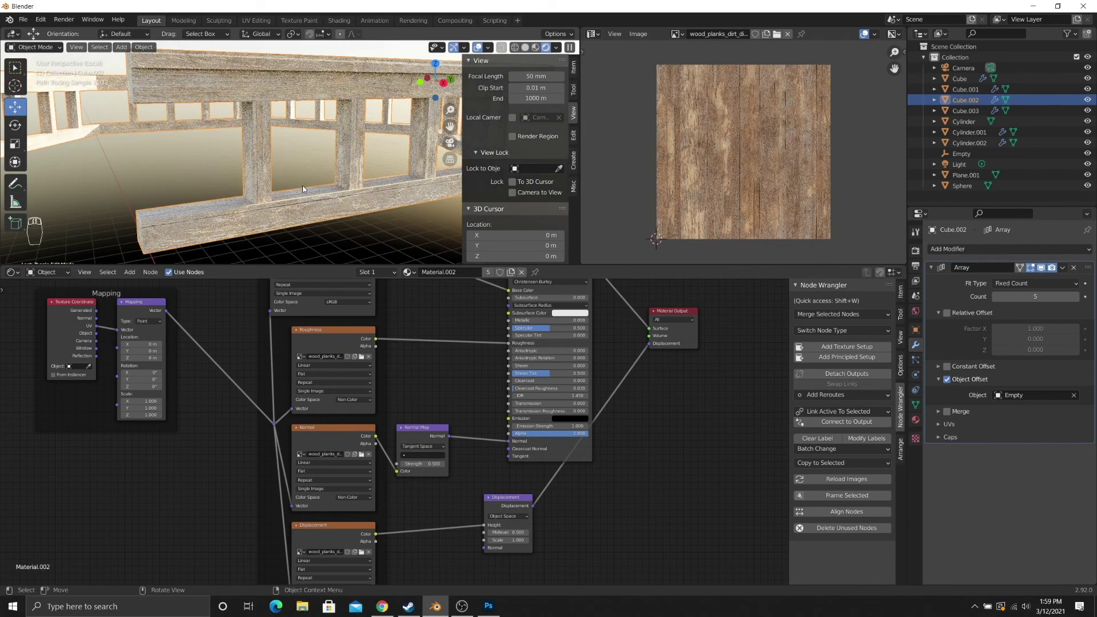
- Examine the wood texture on the upper railing's balusters and rails up close
mouse_move(304, 203)
middle_down()
mouse_move(312, 170)
mouse_move(160, 211)
middle_up()
scroll(311, 200, up, 2)
scroll(138, 216, up, 2)
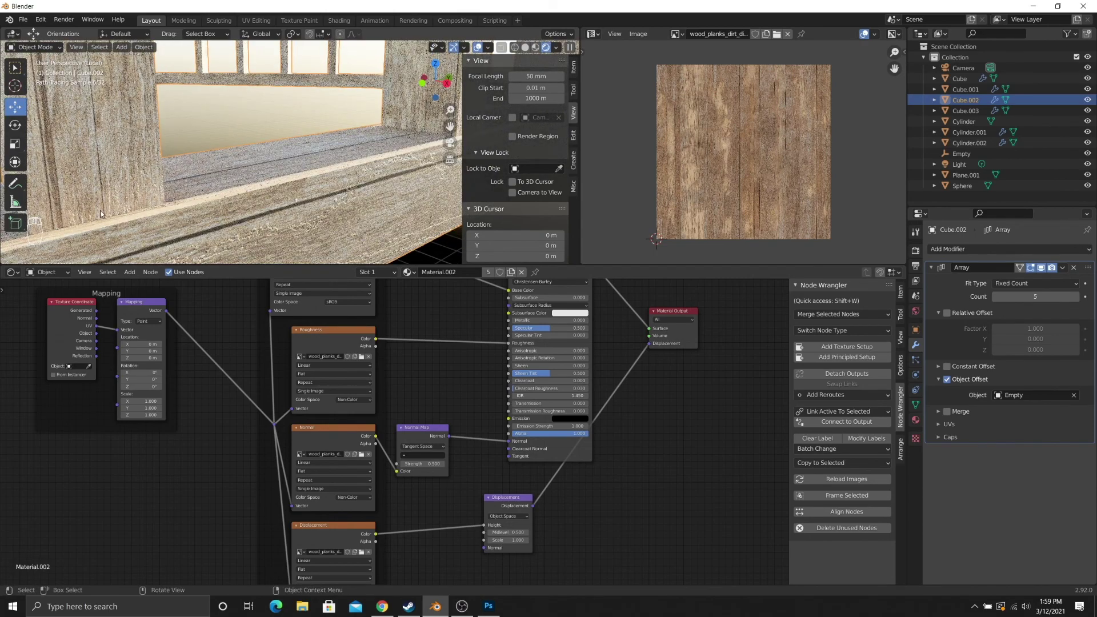
scroll(232, 183, down, 5)
mouse_move(231, 183)
shift+middle_down()
mouse_move(243, 197)
mouse_move(269, 190)
mouse_move(323, 142)
shift+middle_up()
click(163, 168)
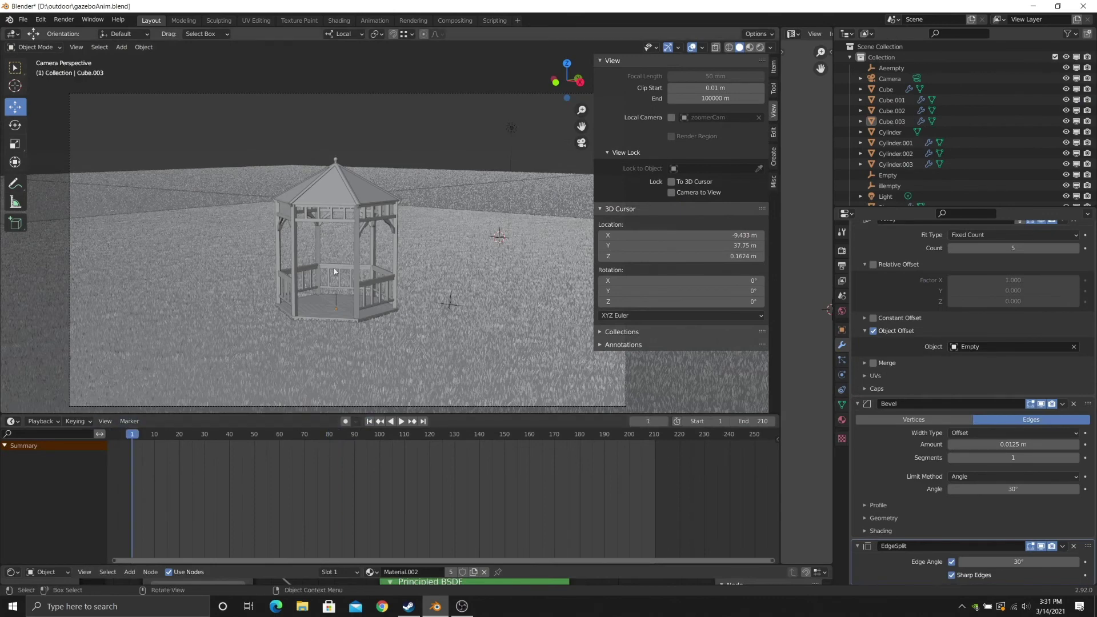
- Inspect the modifiers on the gazebo's posts, roof panels and roof ridge trim, checking their Array settings
scroll(335, 272, up, 5)
click(327, 286)
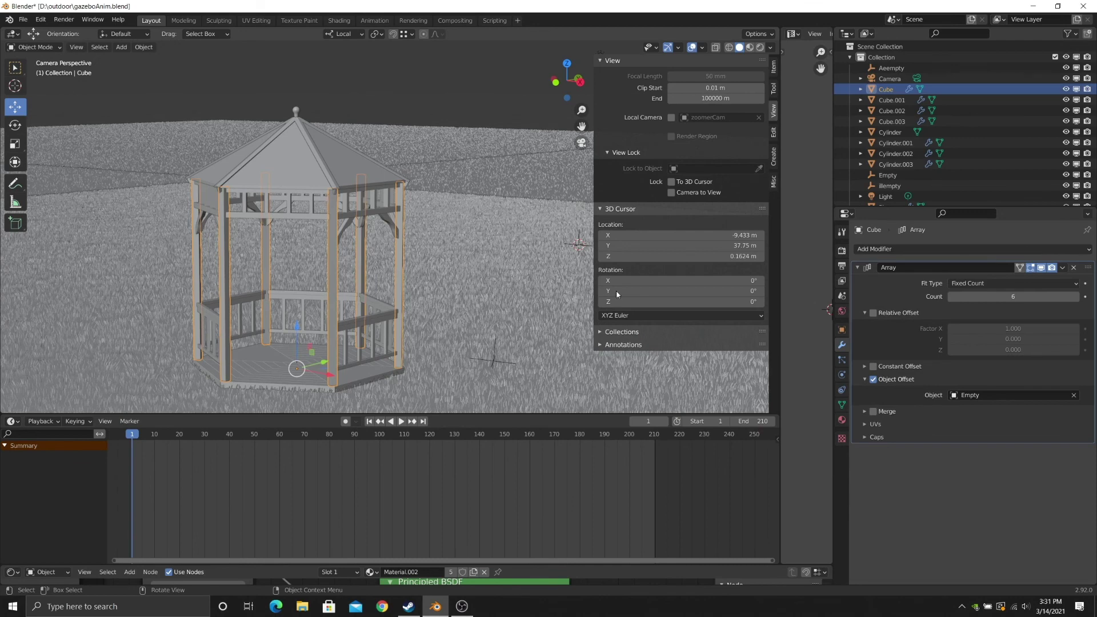
click(313, 160)
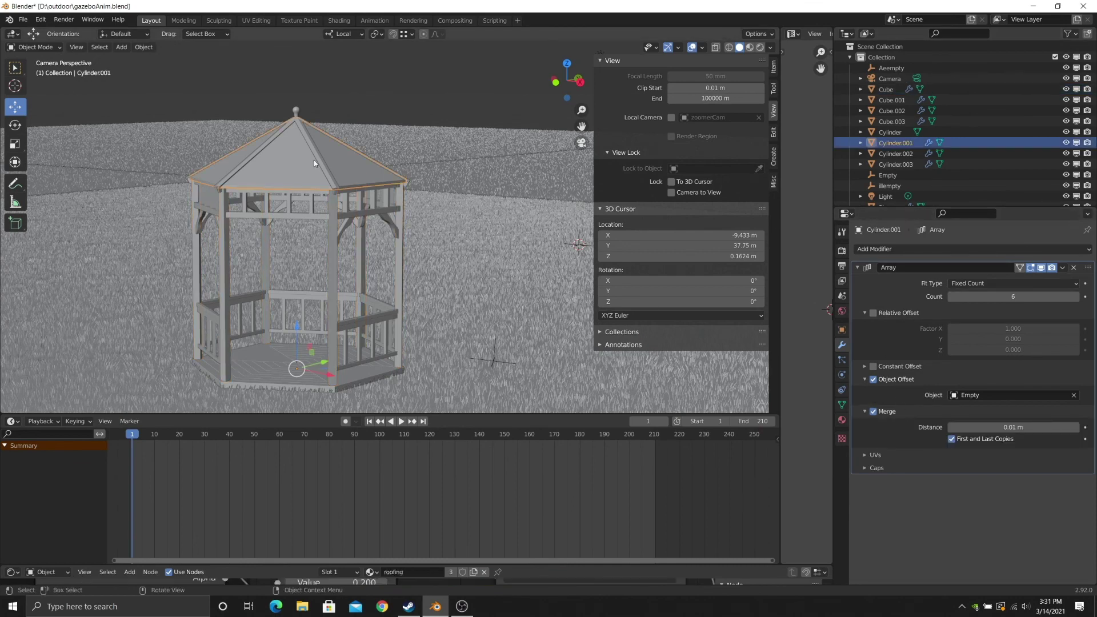
click(317, 159)
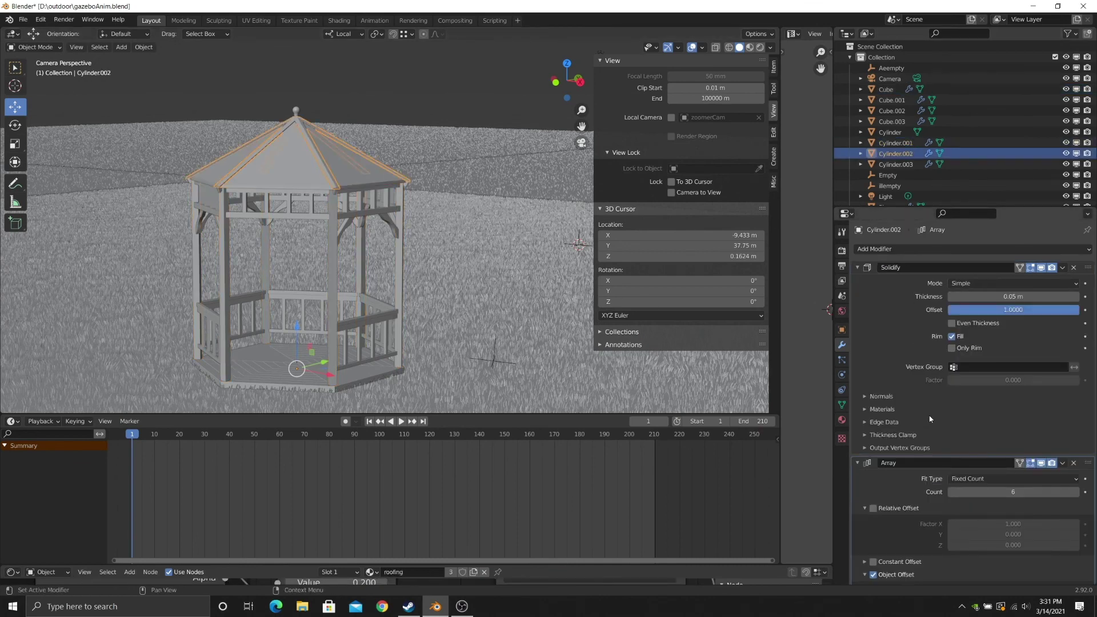
scroll(930, 419, down, 3)
shift+middle_drag(318, 320, 376, 250)
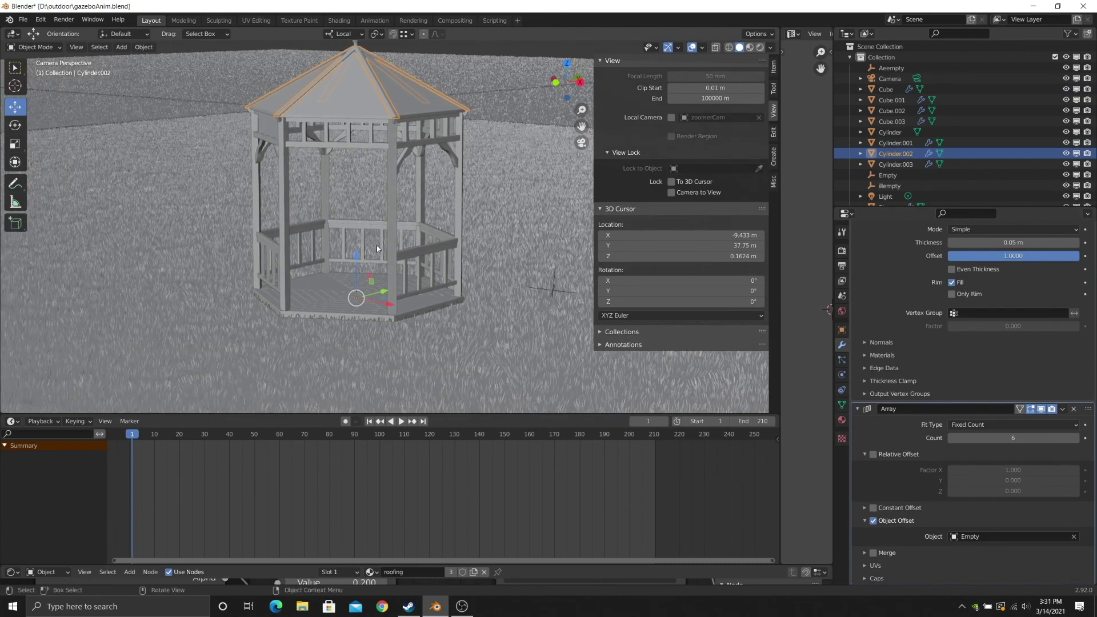
scroll(376, 249, up, 3)
- Select the empty at the centre of the gazebo floor that serves as the arrays' offset object
click(331, 323)
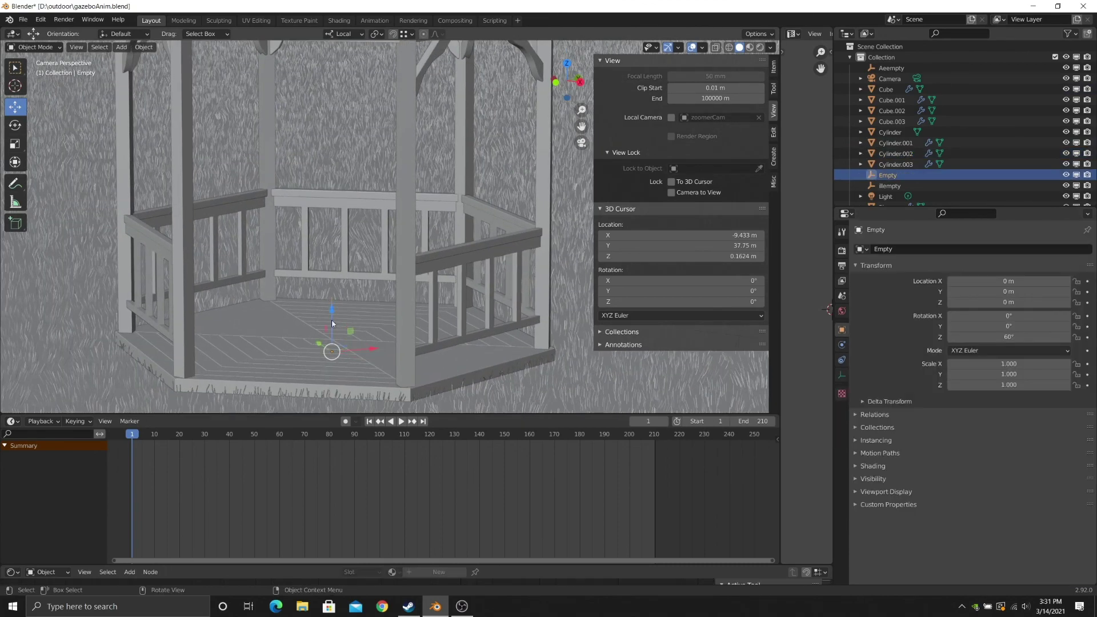
scroll(310, 208, down, 5)
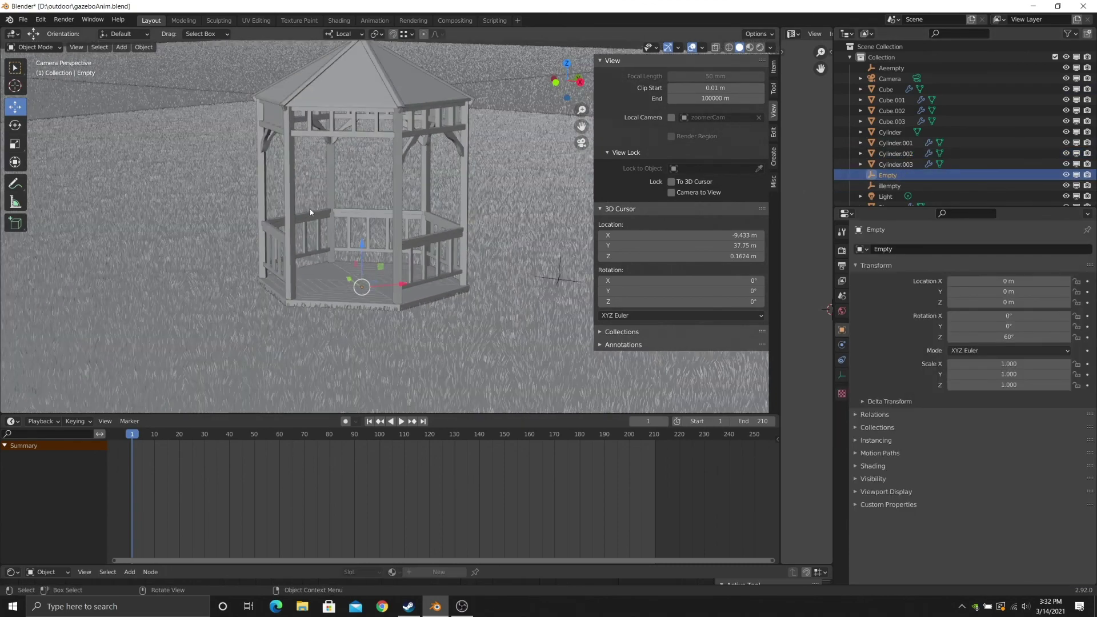
shift+middle_drag(299, 269, 308, 288)
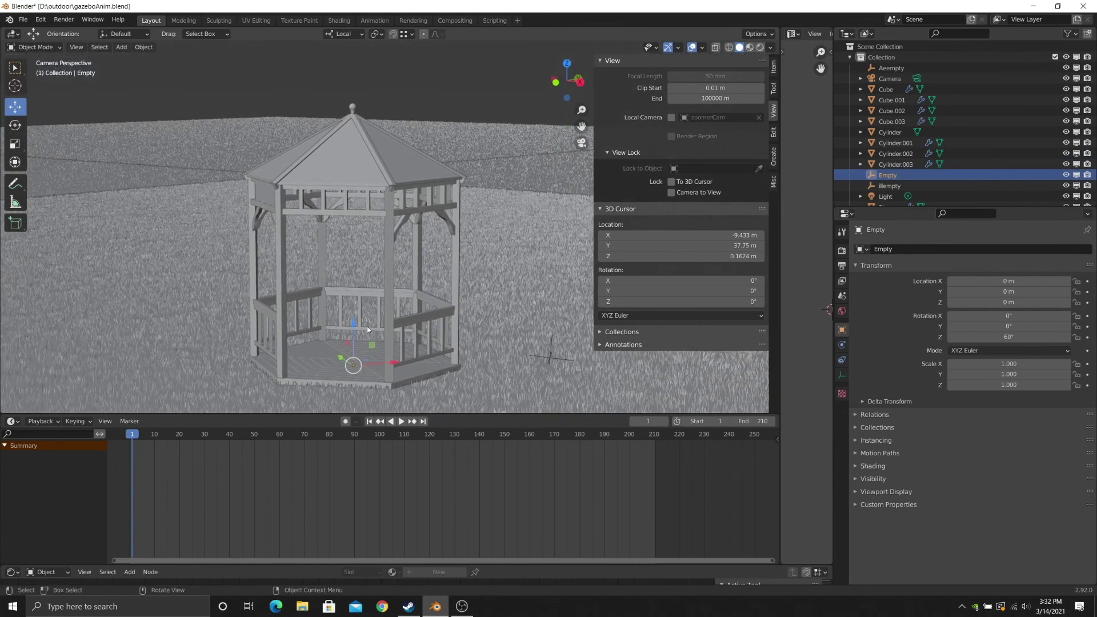
key(r)
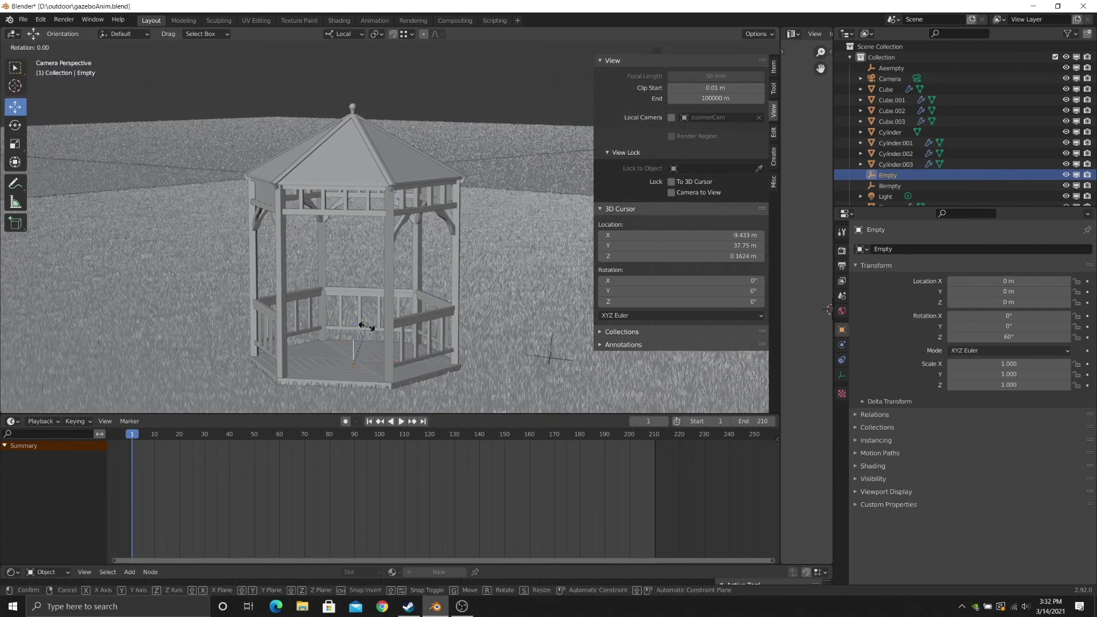
key(z)
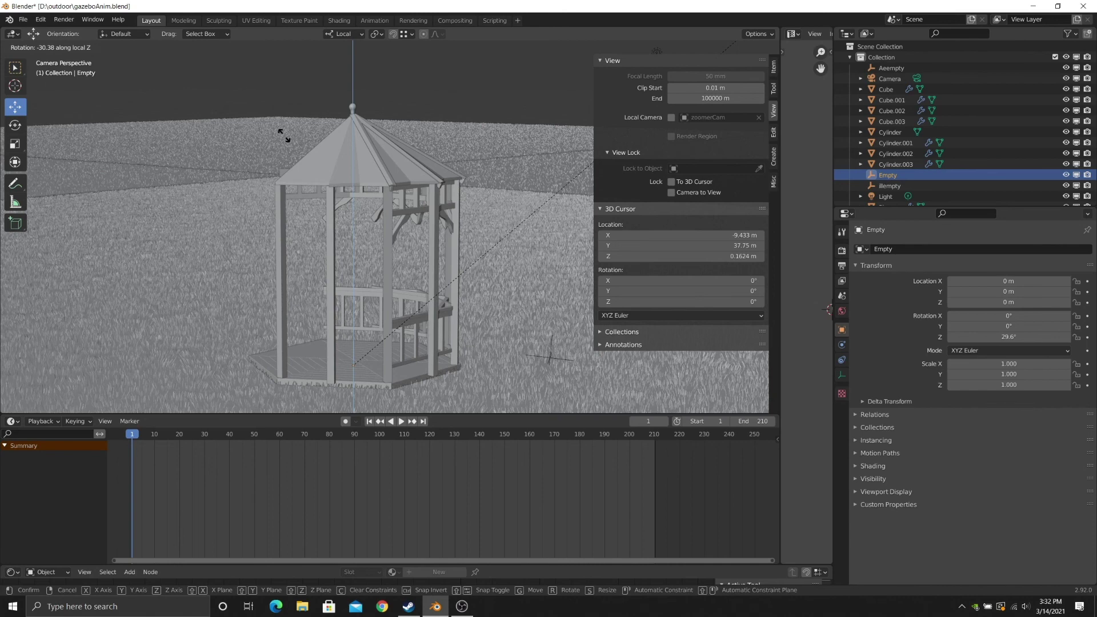
right_click(284, 135)
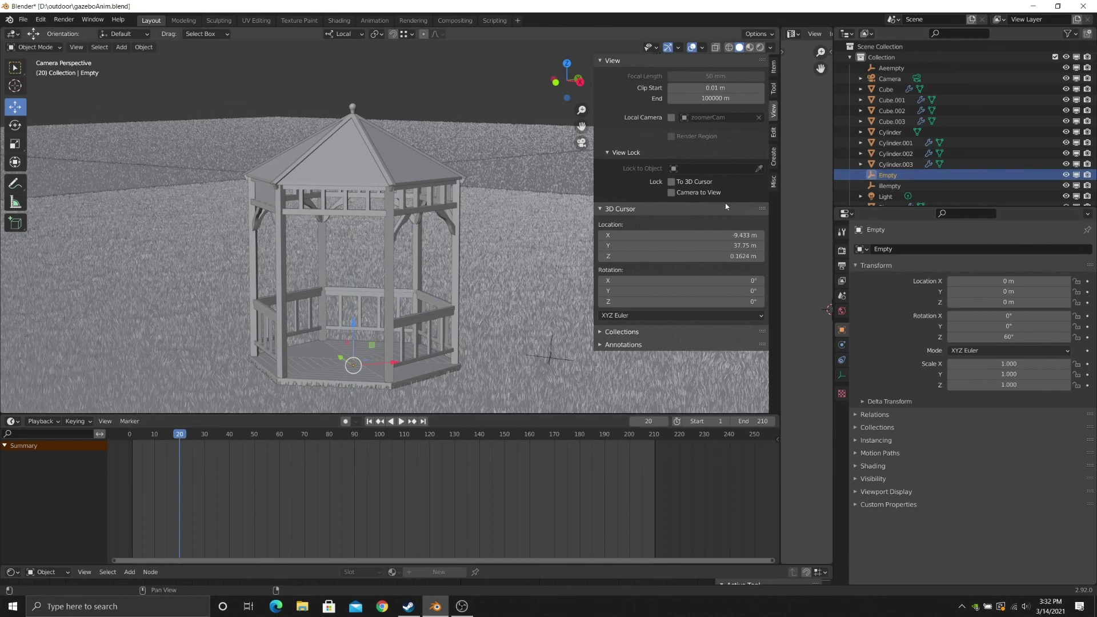
- Show the empty's transform values and insert a Rotation keyframe for it at frame 120
click(775, 72)
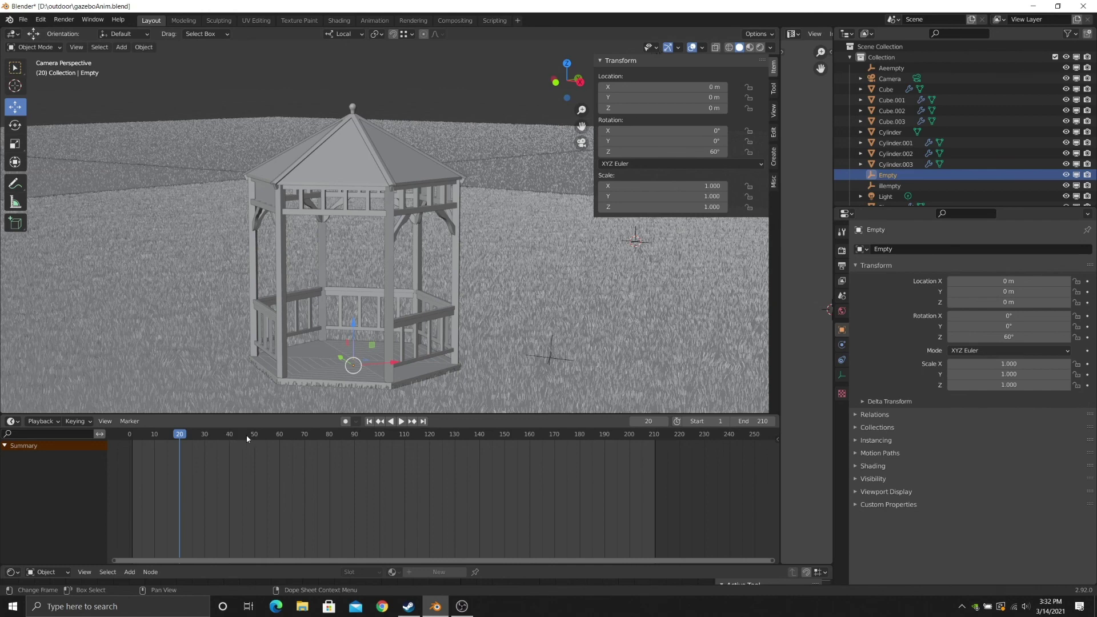
click(430, 442)
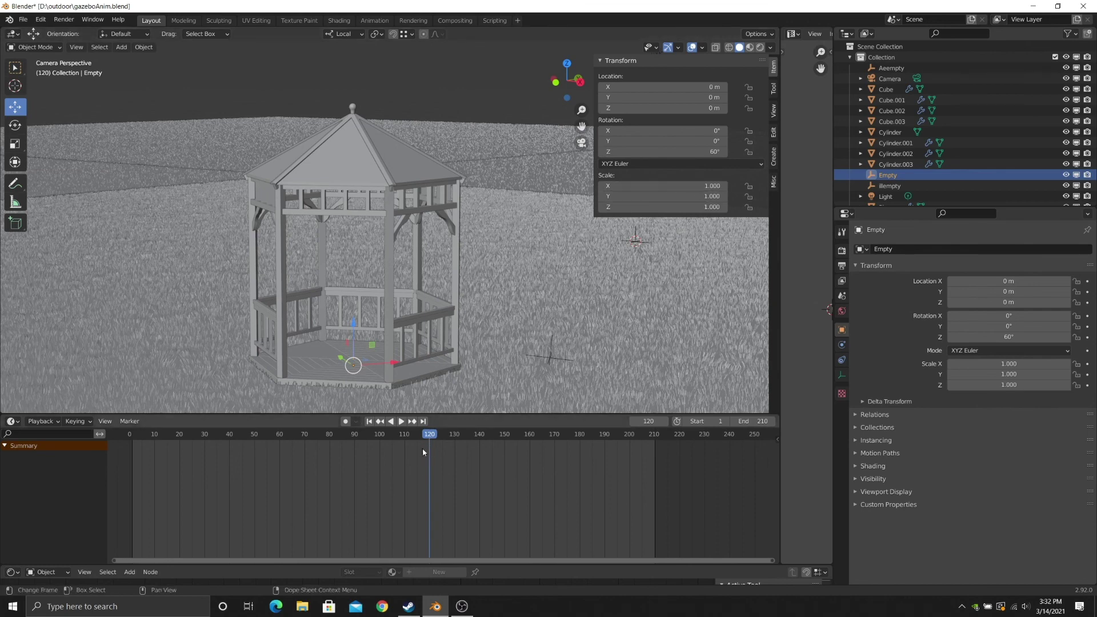
right_click(673, 154)
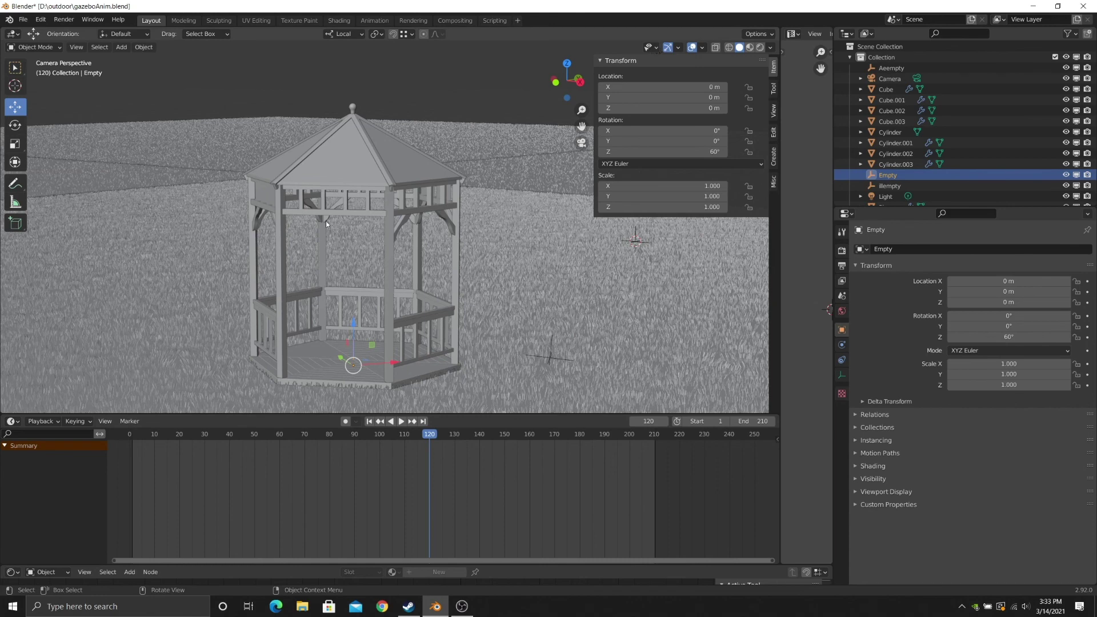
key(i)
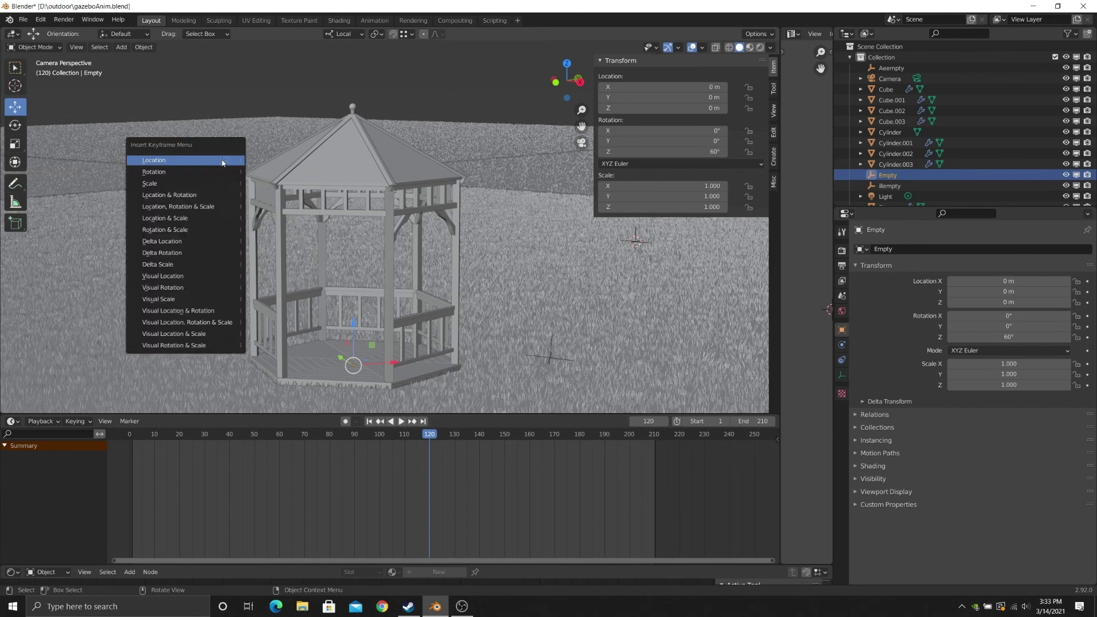
click(170, 171)
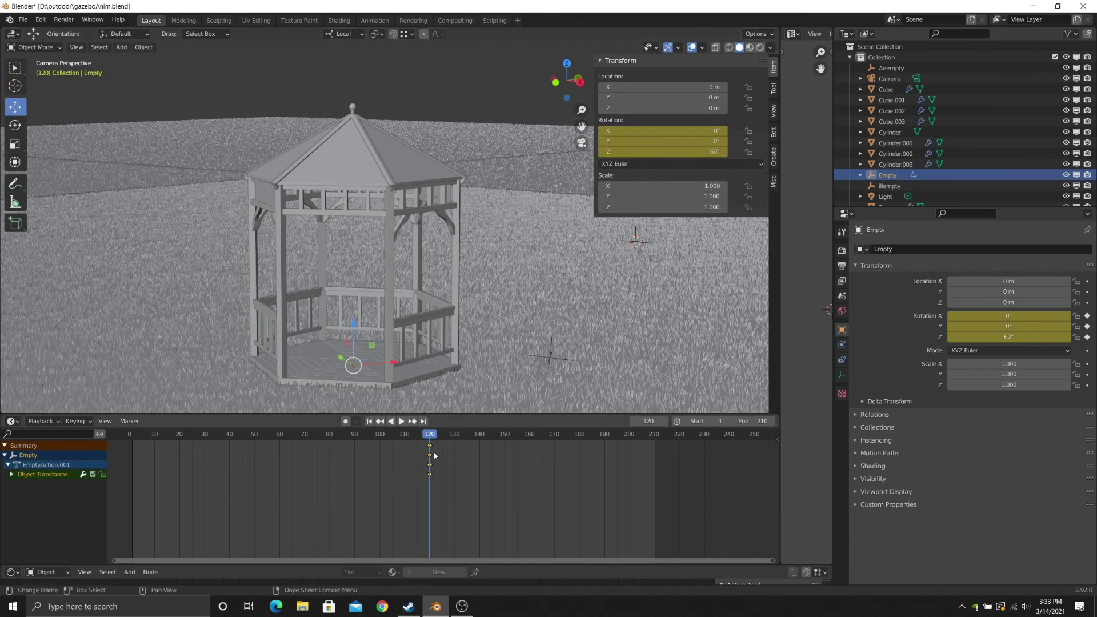
- At frame 30, set the empty's Z rotation to 0° and insert a Rotation keyframe
drag(429, 440, 204, 459)
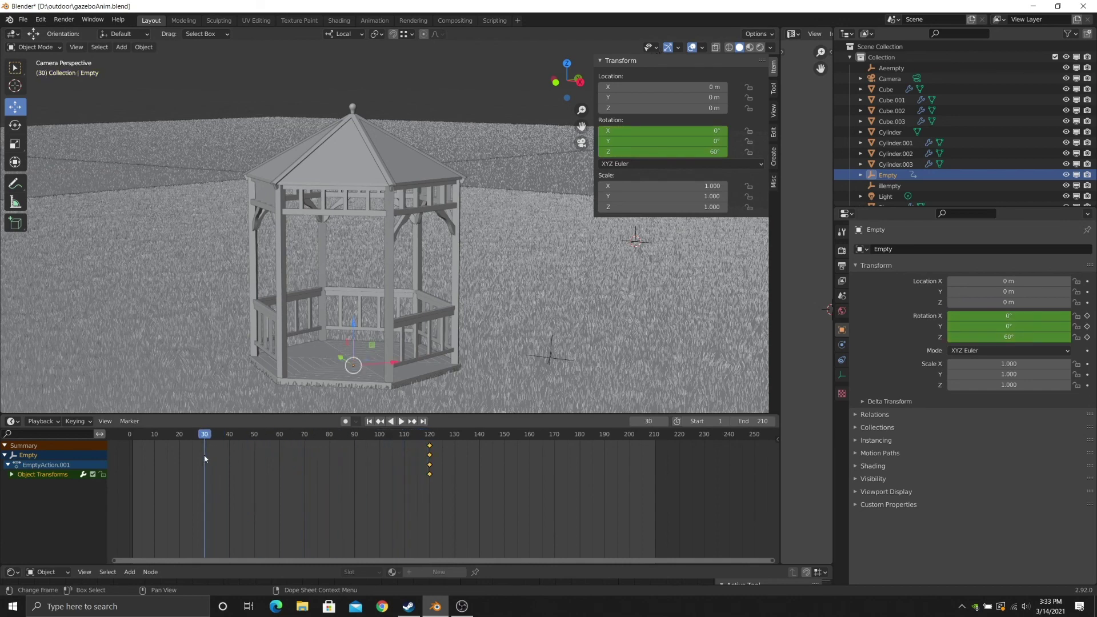
double_click(695, 153)
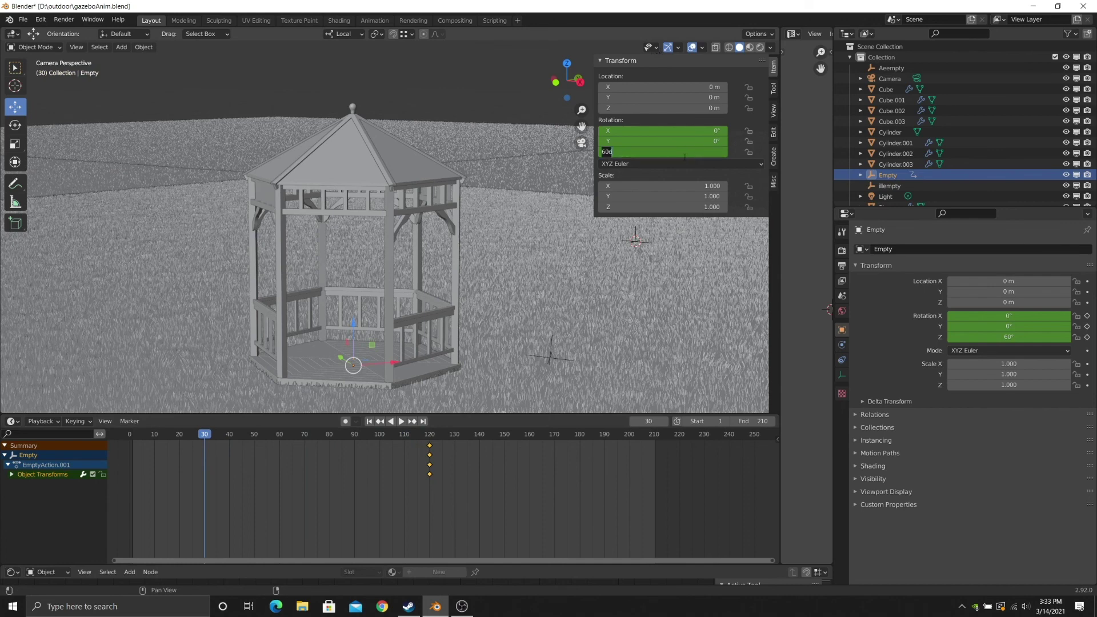
text(0)
key(Return)
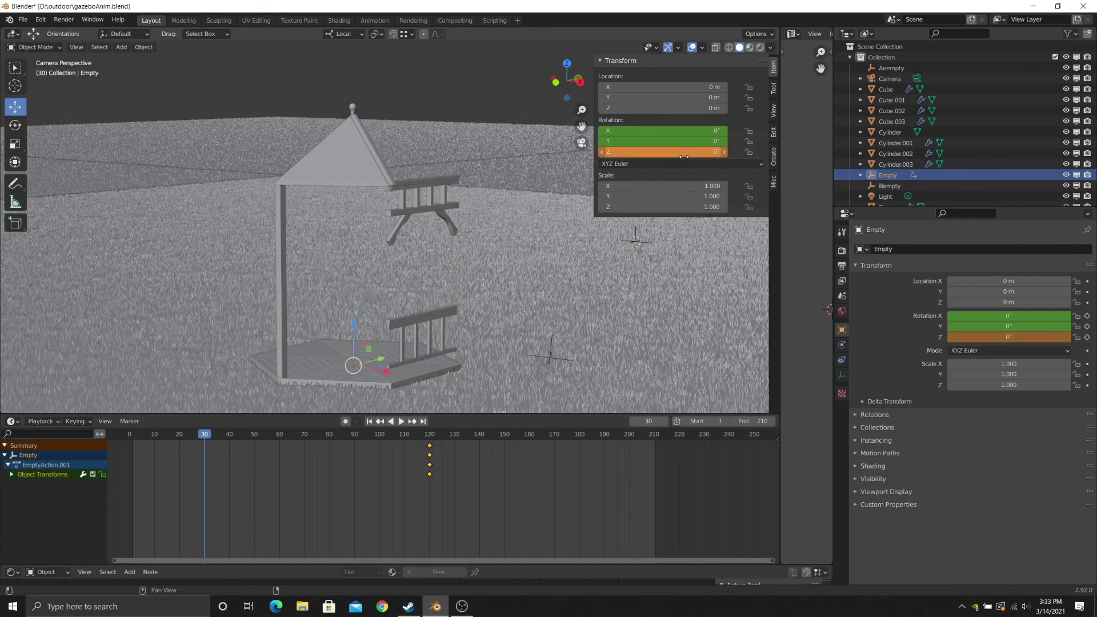
right_click(639, 153)
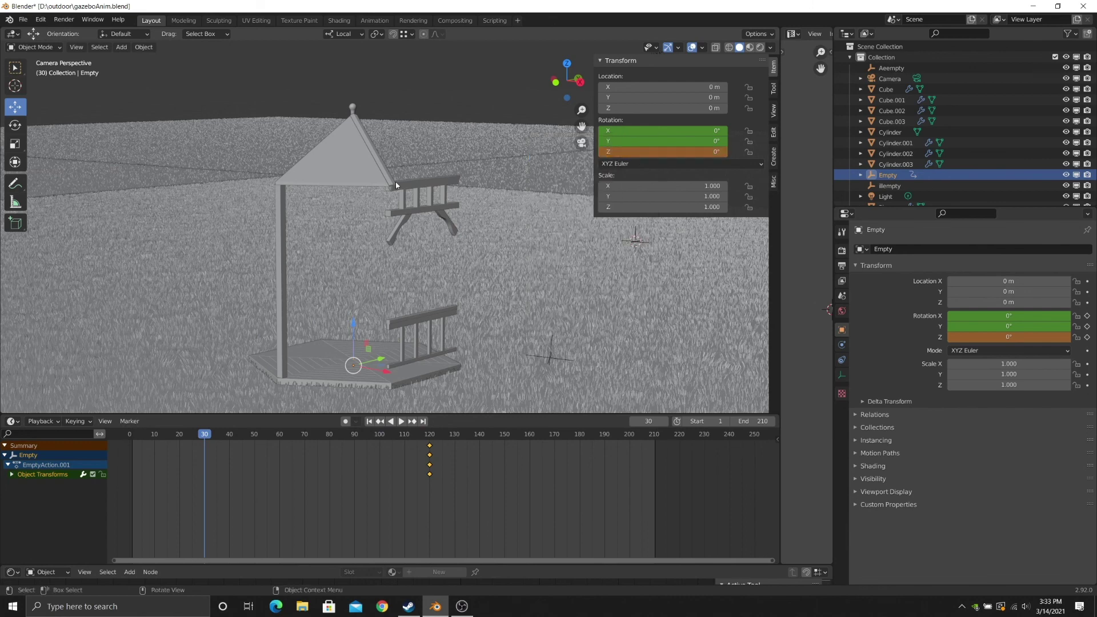
key(i)
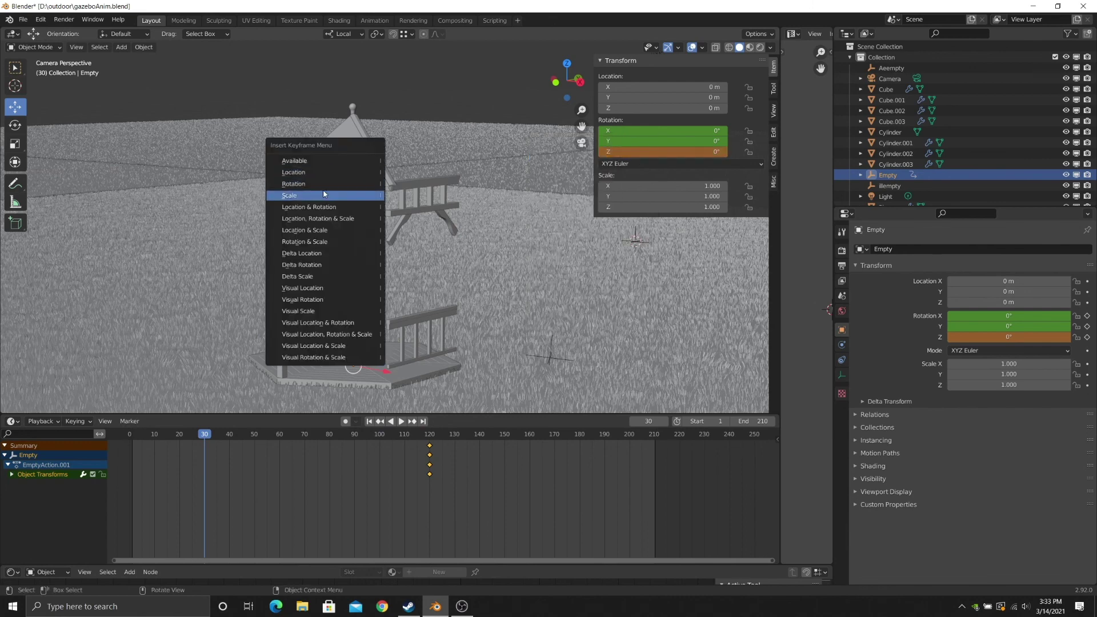
click(304, 184)
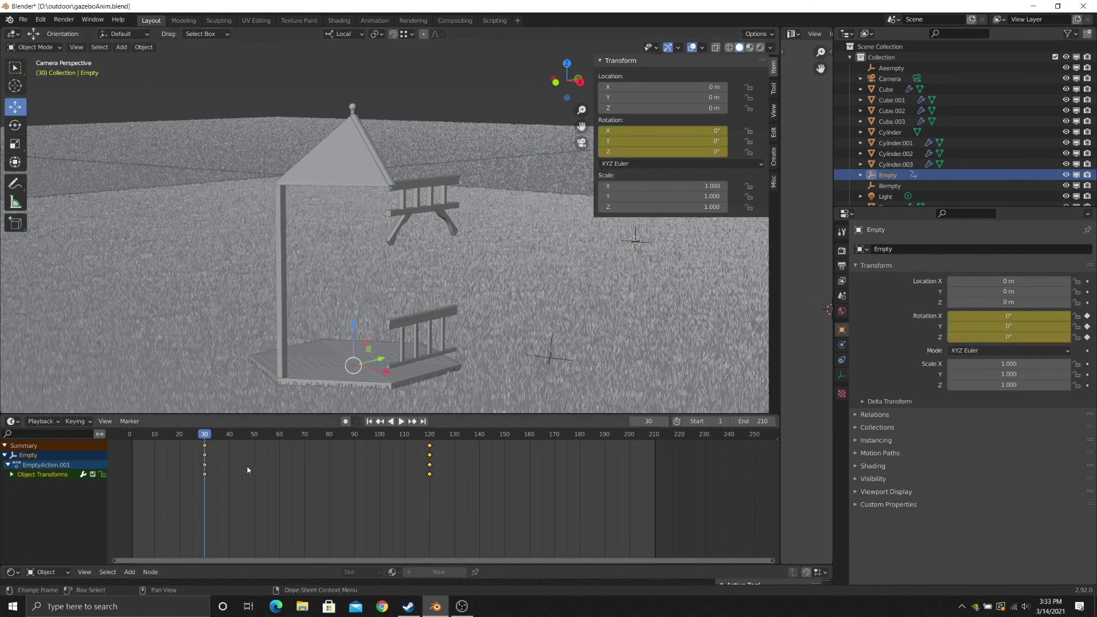
- Play the animation from frame 0 to check the gazebo's parts rotating into place
drag(203, 440, 129, 440)
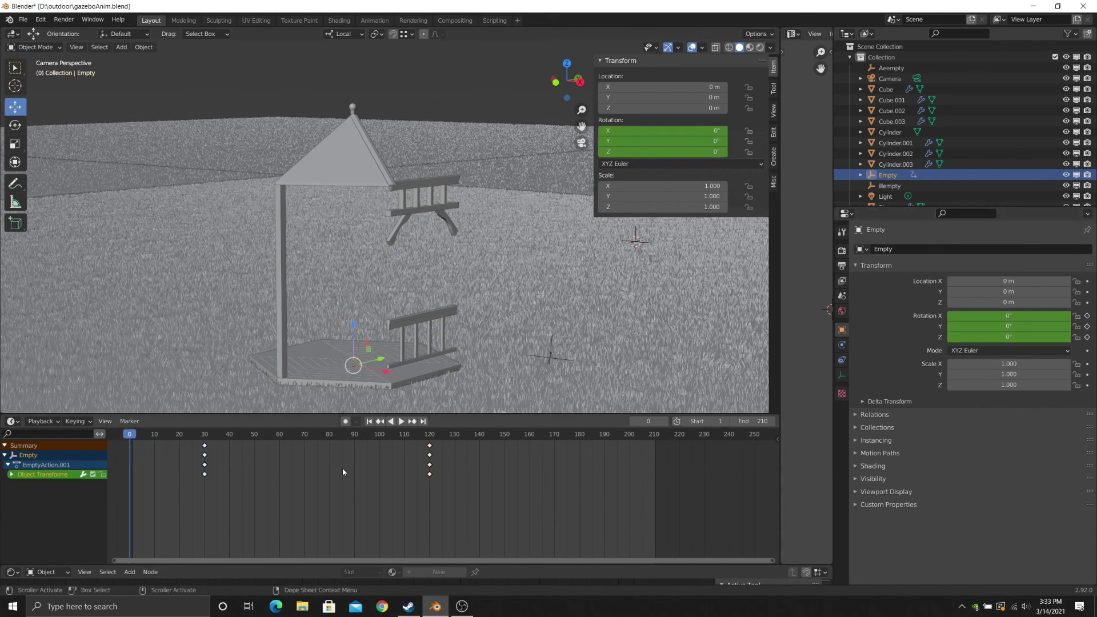
key(space)
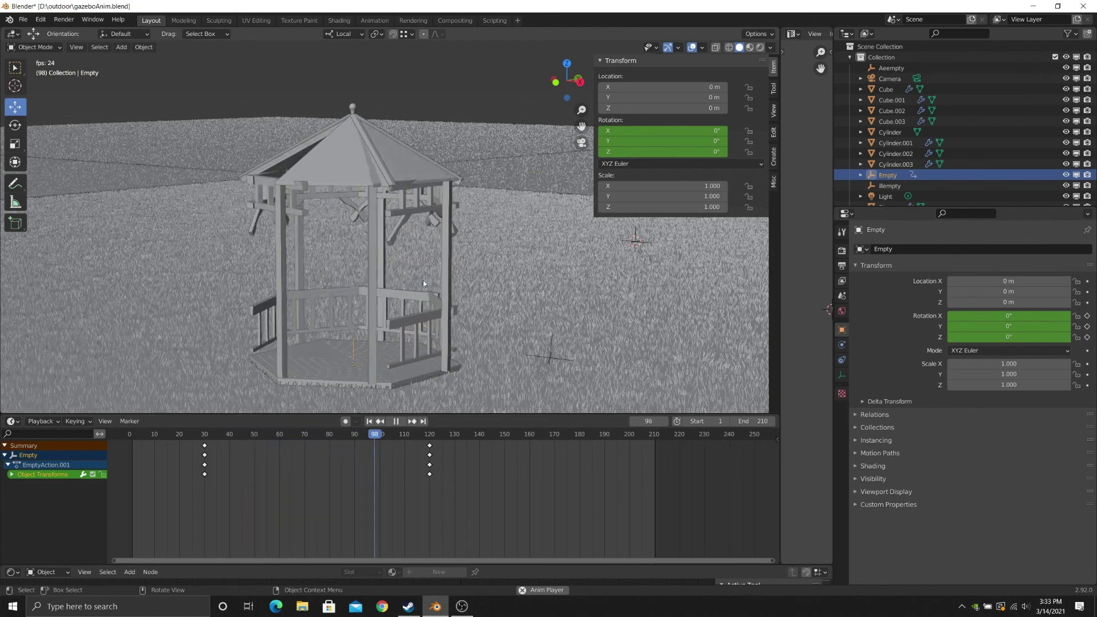
key(space)
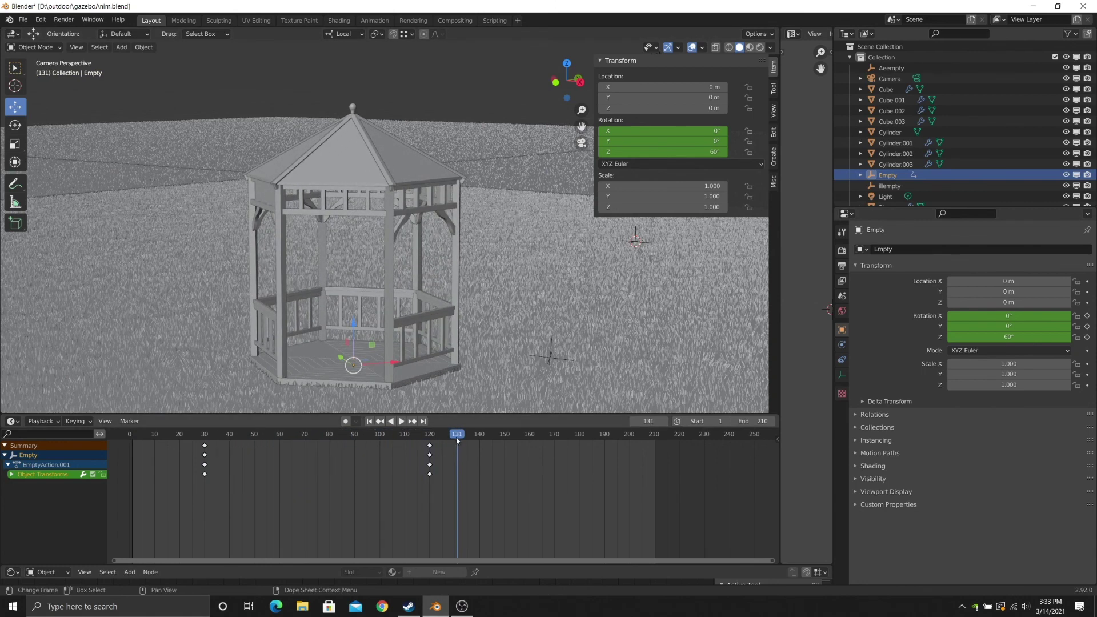
- Add a Build modifier to the roof panels with a start frame of 50 and a length of 120
click(392, 233)
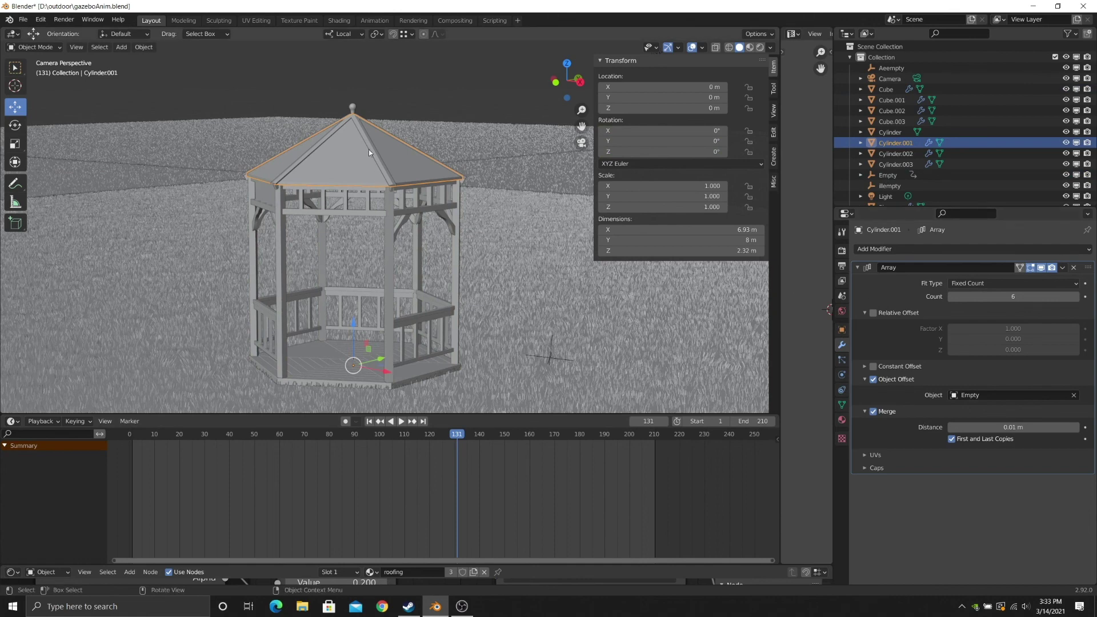
click(885, 250)
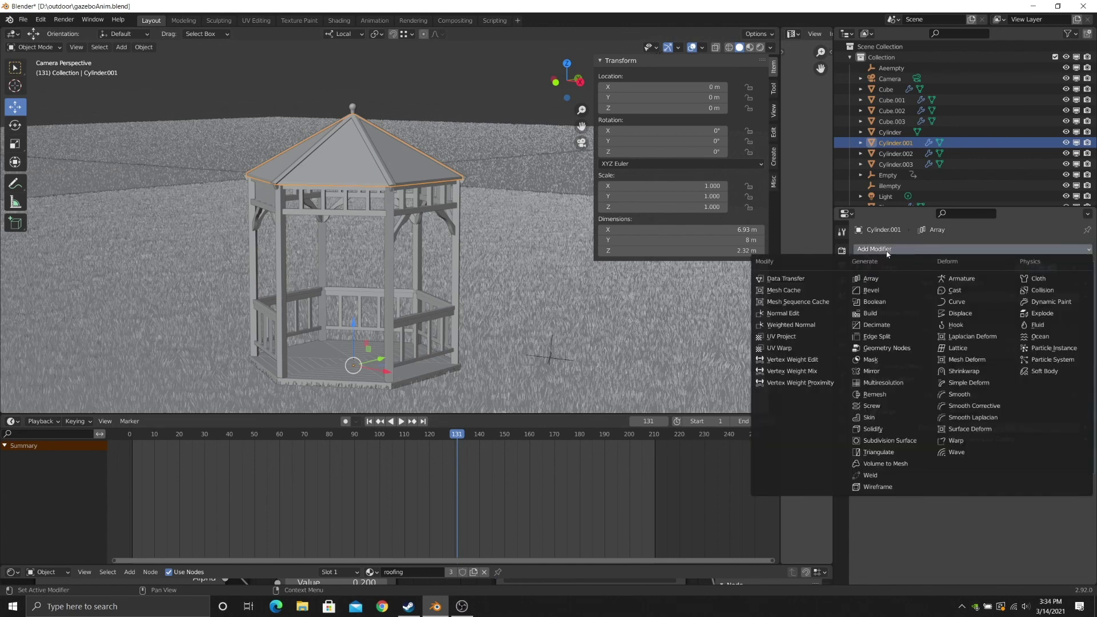
click(869, 314)
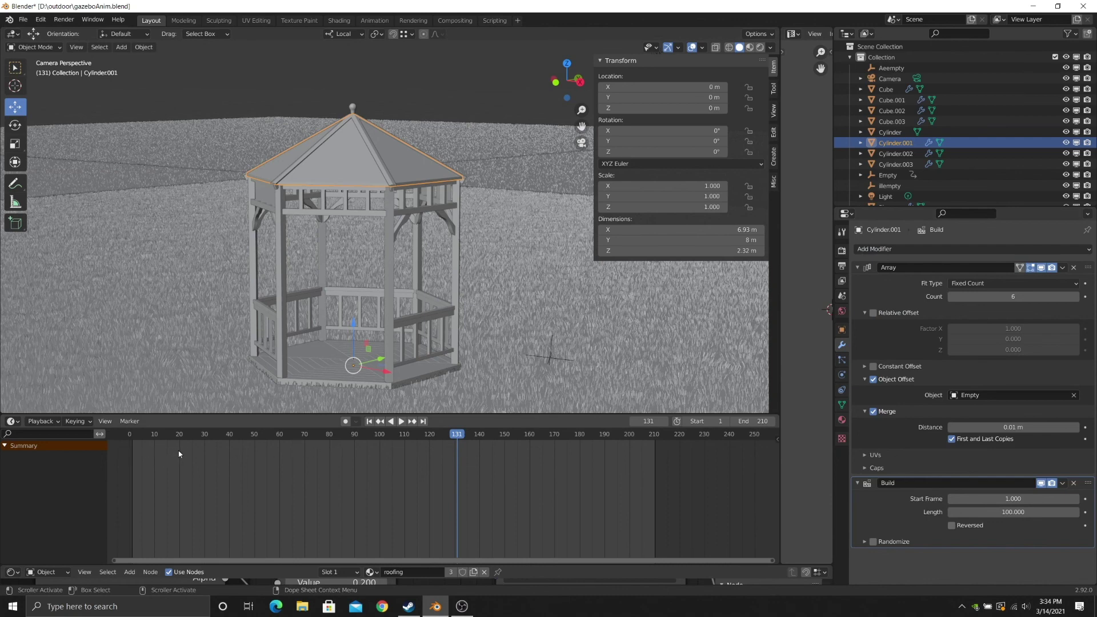
click(1036, 499)
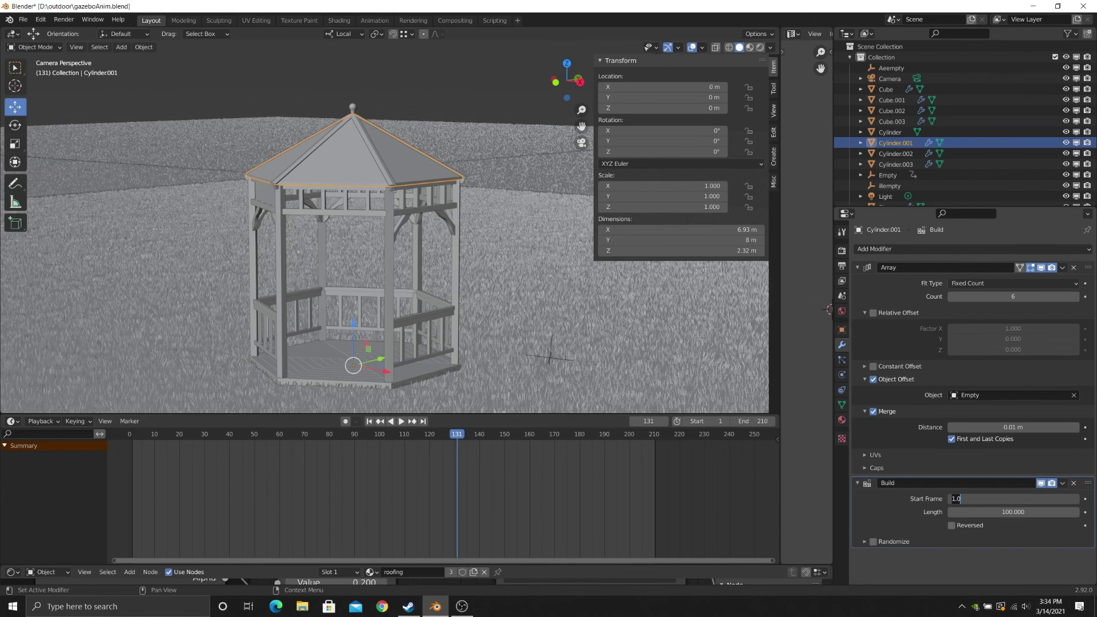
text(50)
key(Return)
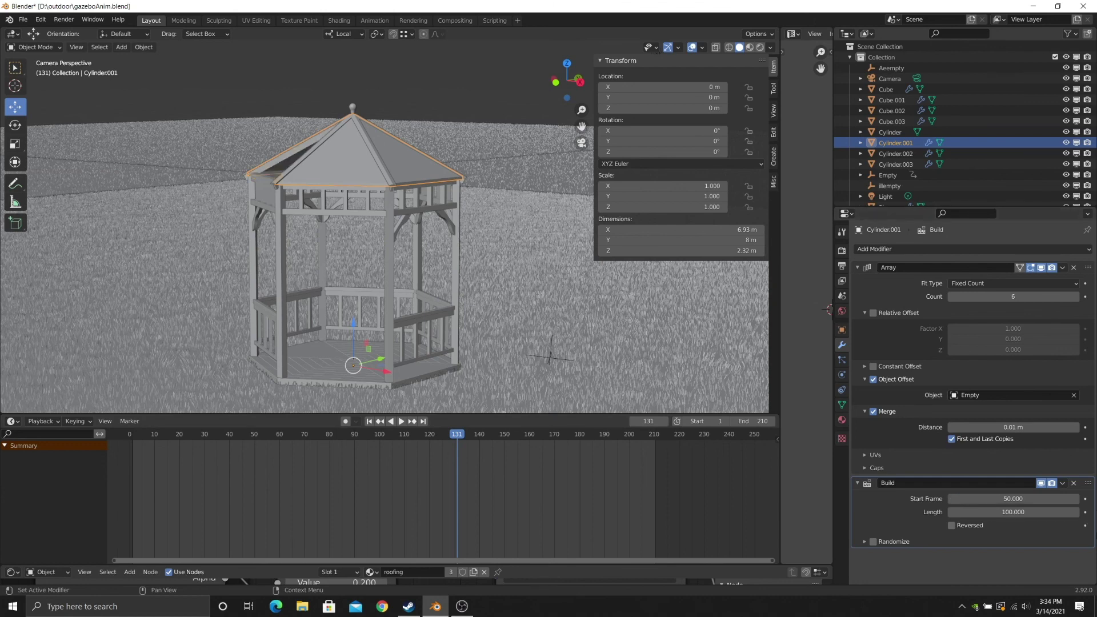
click(1010, 513)
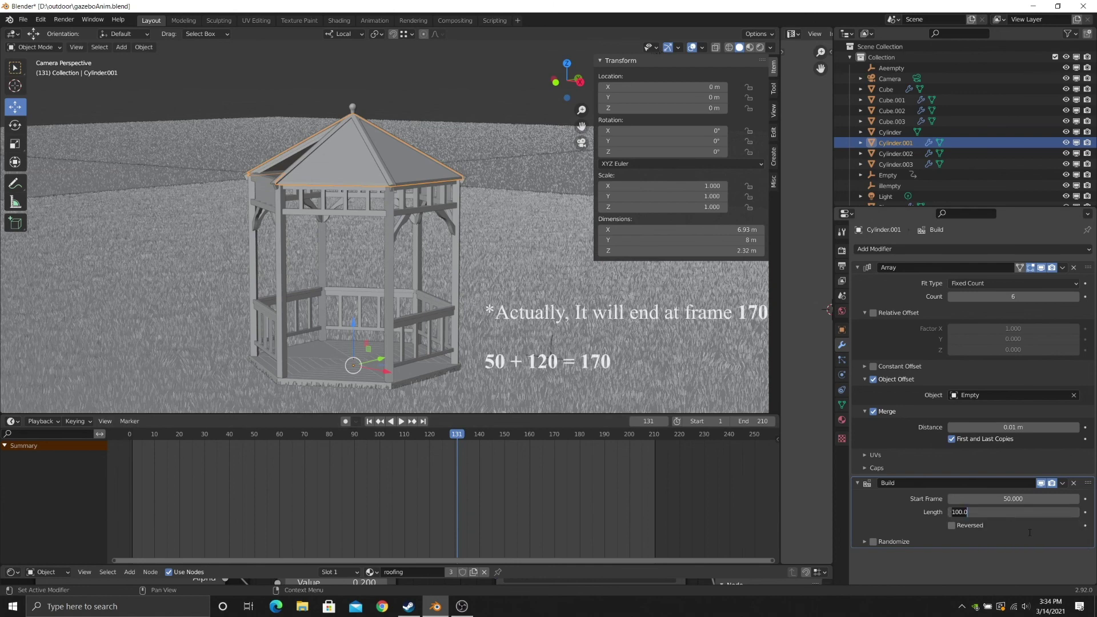
text(120)
key(Return)
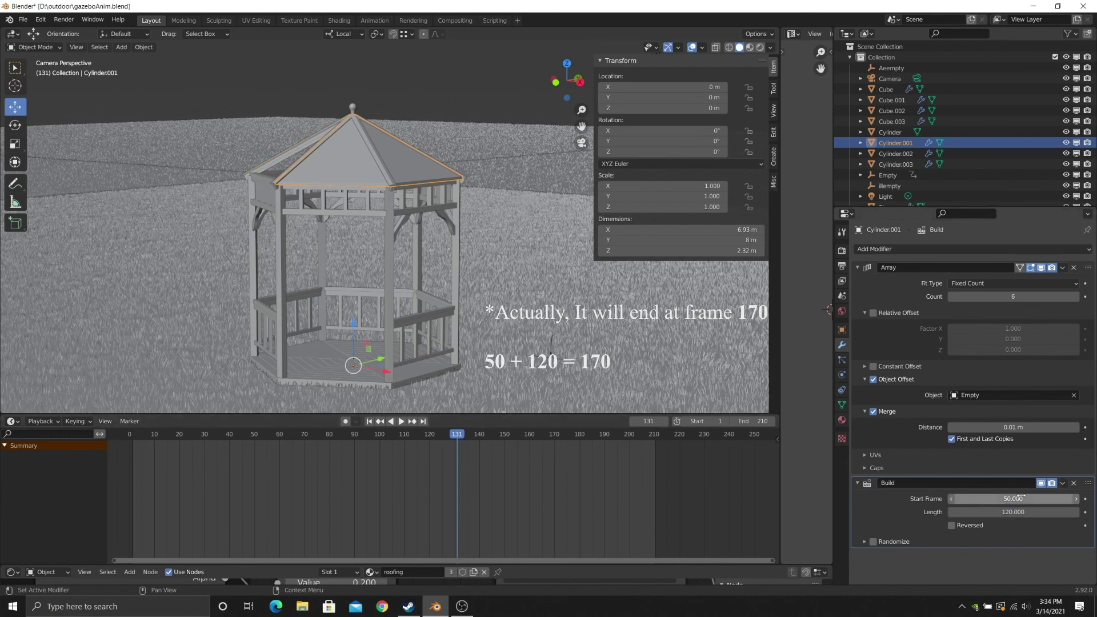
- Play the animation from frame 50 to check how the roof builds up
click(256, 437)
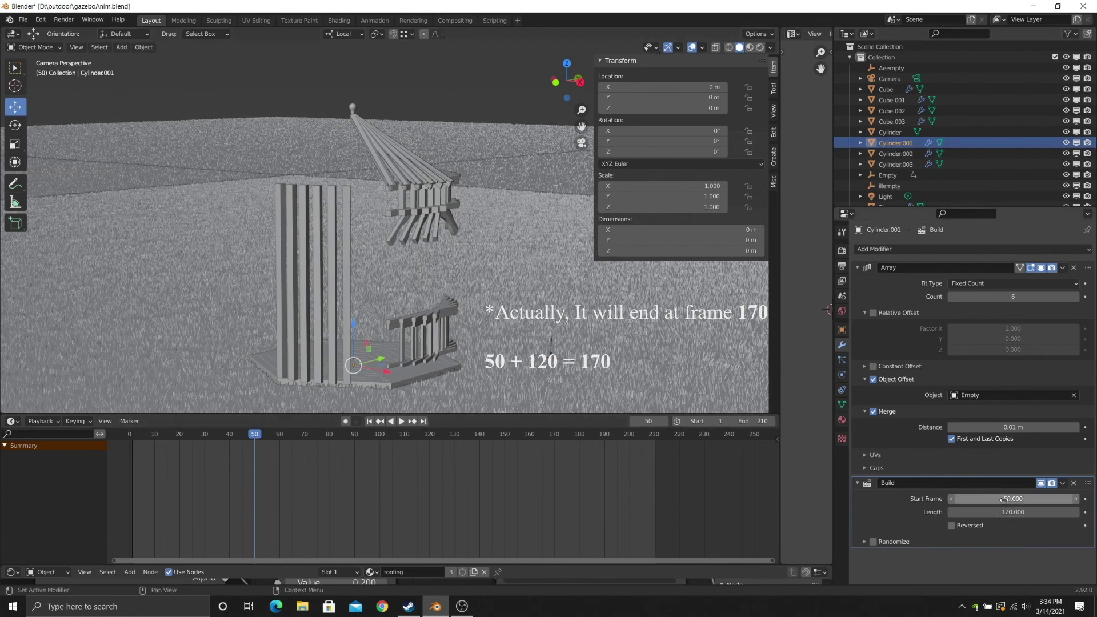
key(space)
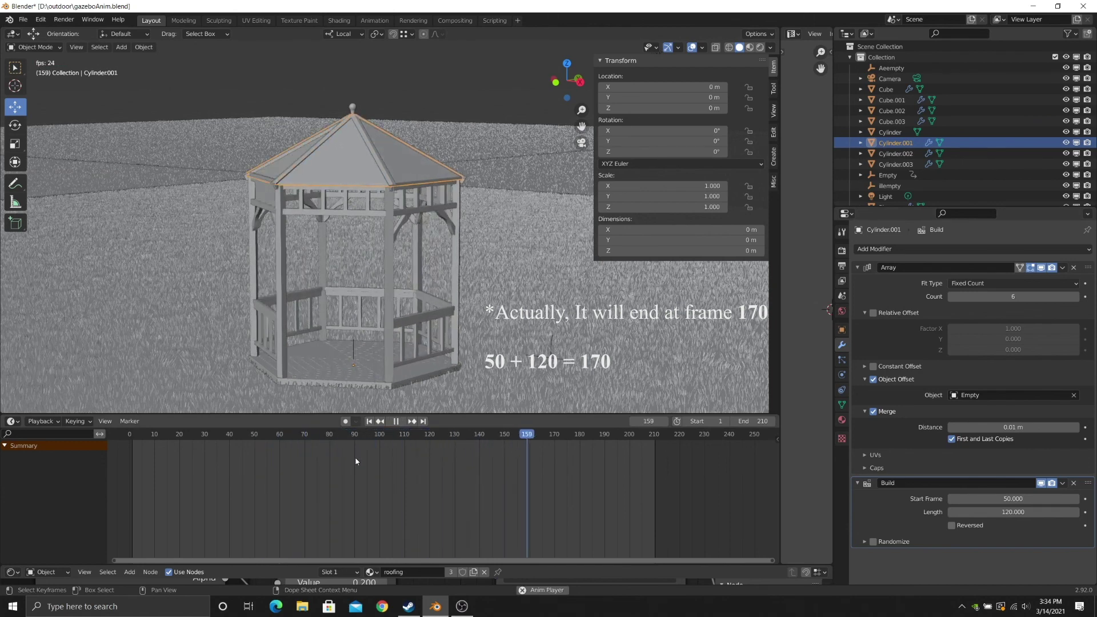
key(space)
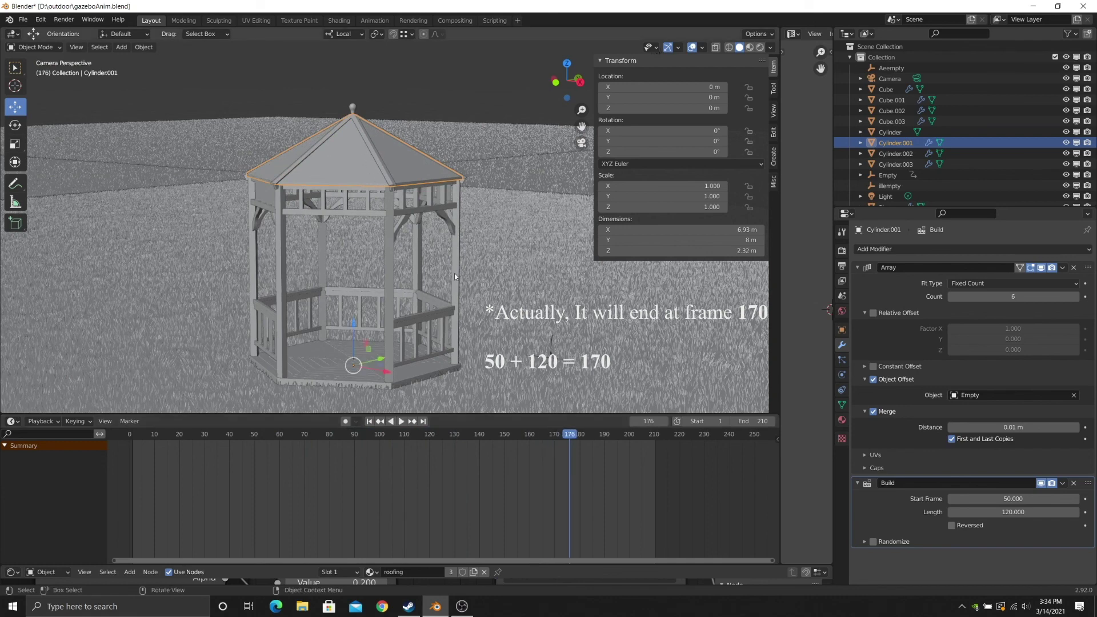
- Set the roof panels' Build length to 100 and play the animation from frame 50 to check the timing
click(1013, 512)
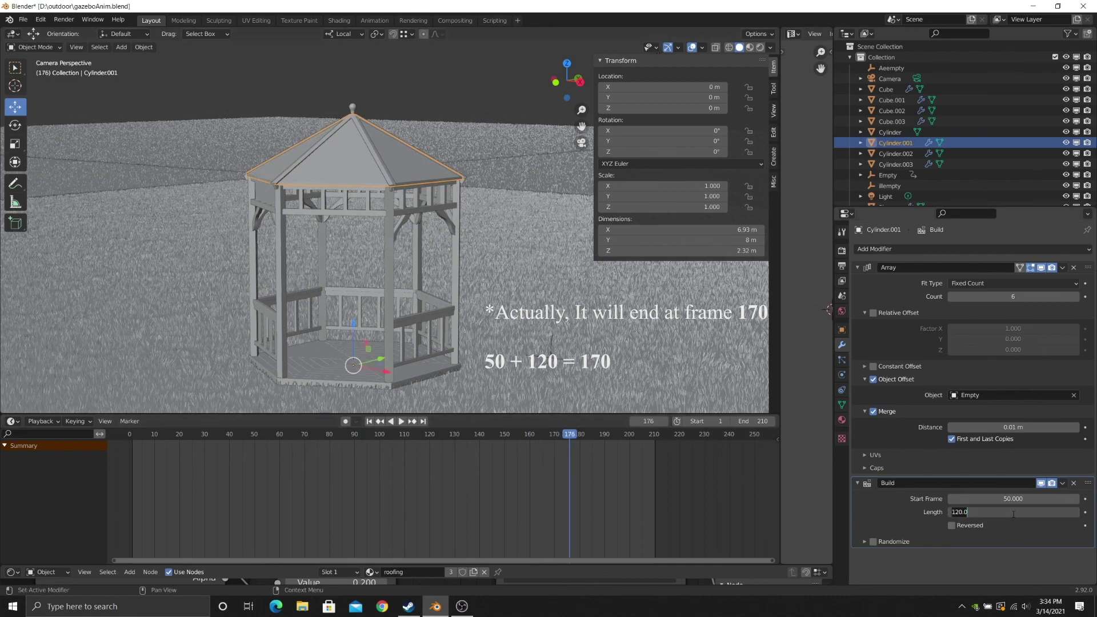
text(100)
key(Return)
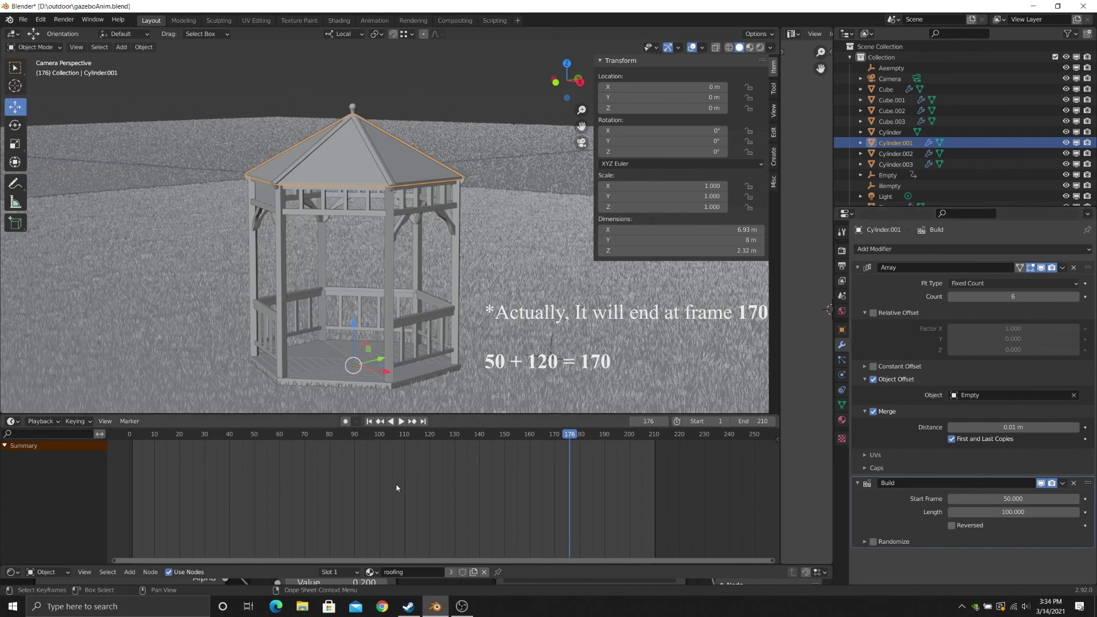
click(253, 441)
key(space)
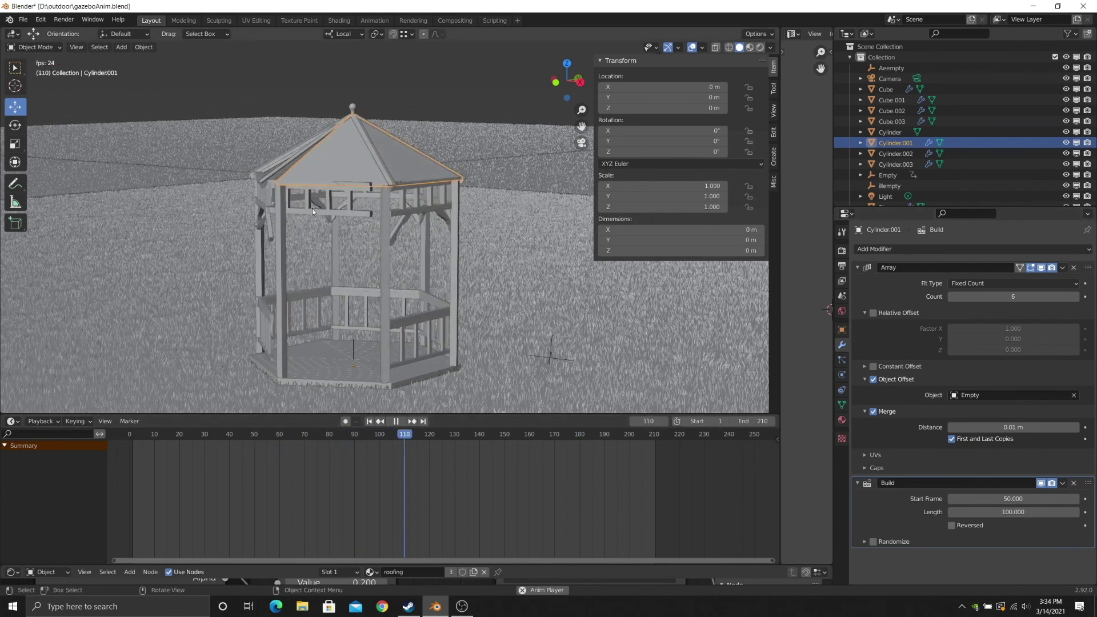
key(space)
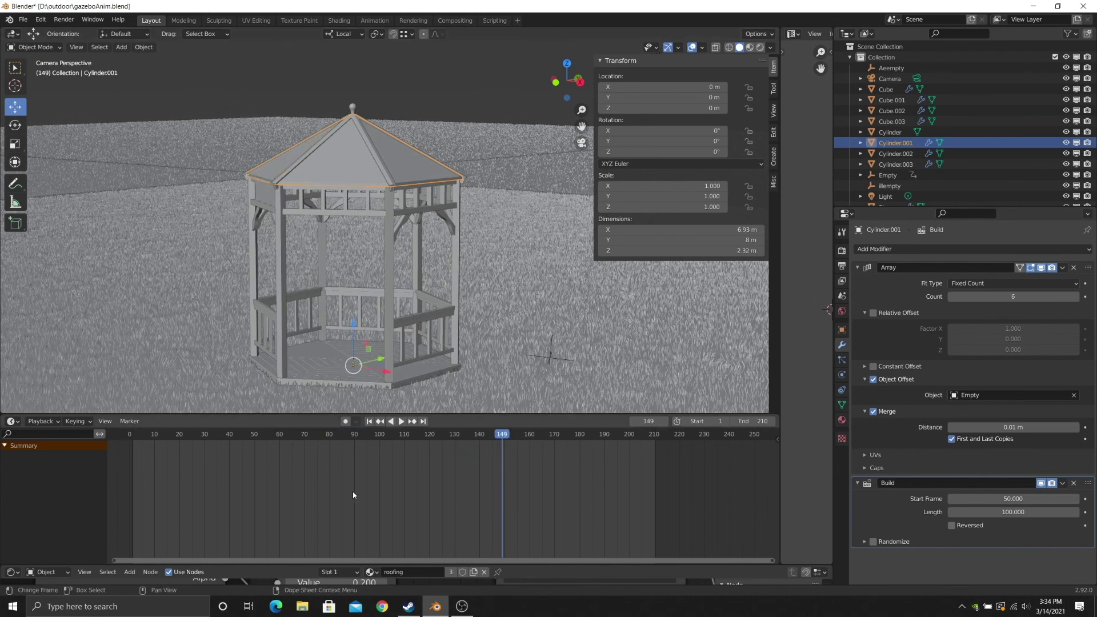
- Enable Randomize on the roof panels' Build modifier and replay the animation from frame 50
click(253, 434)
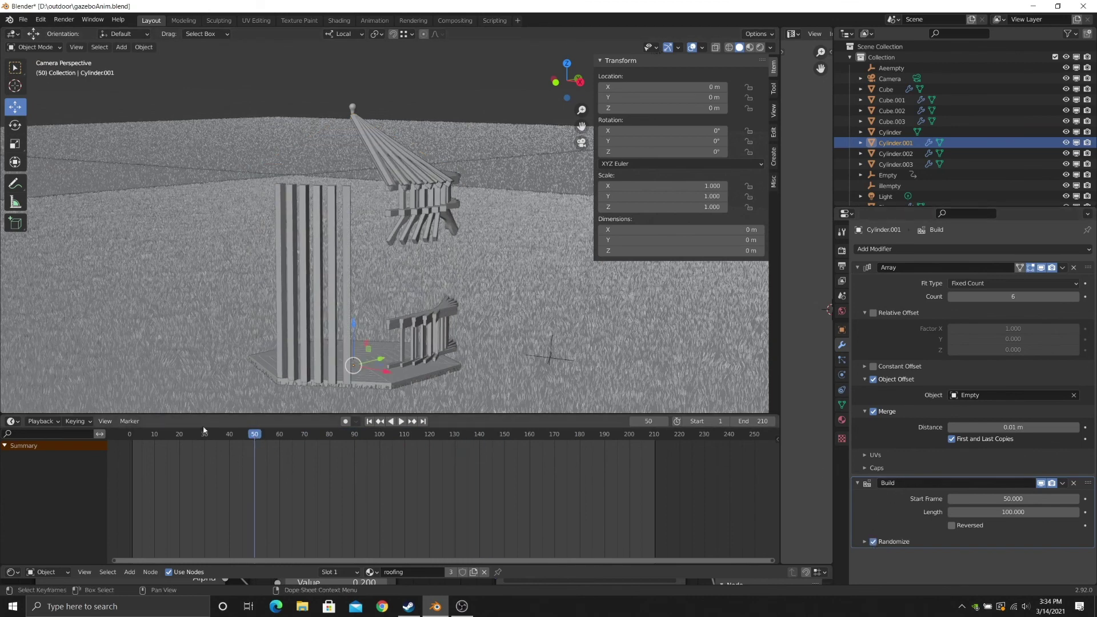
key(space)
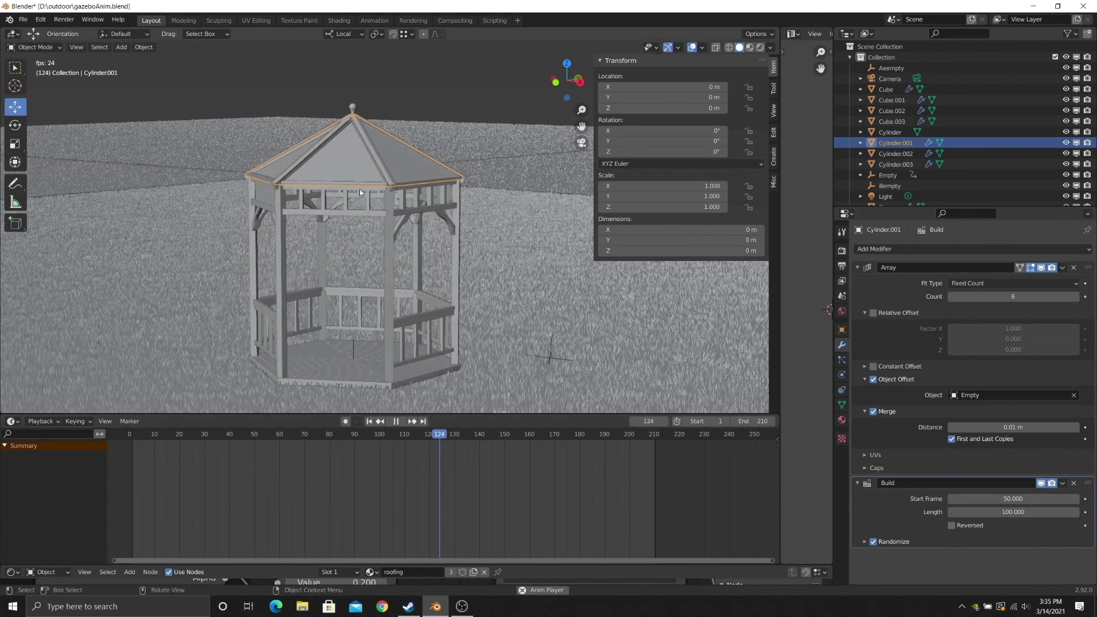
key(space)
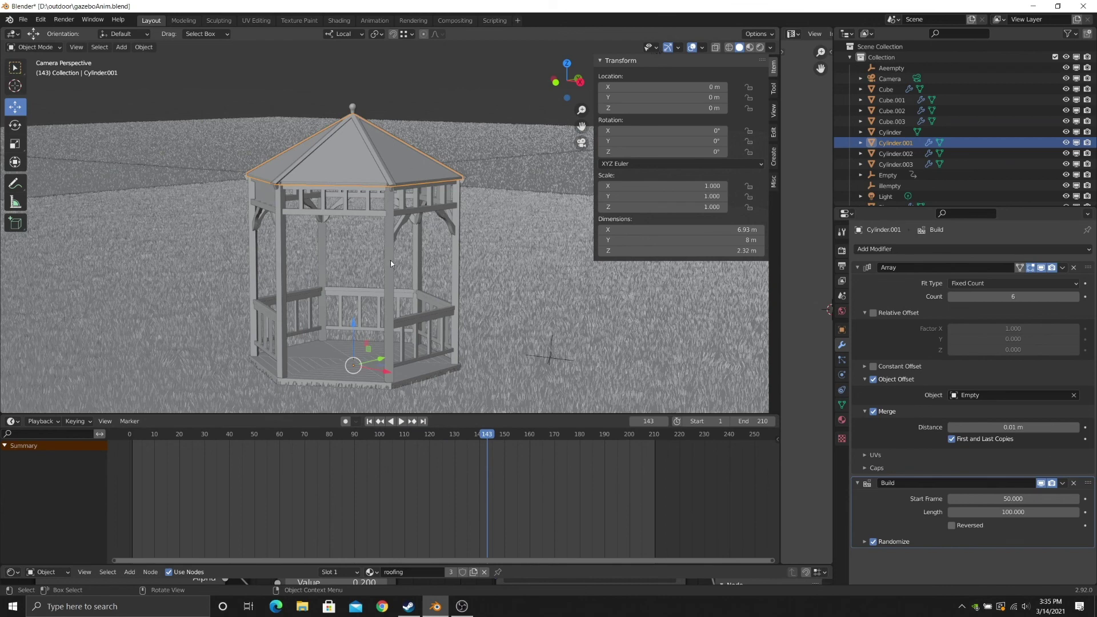
- Add a Build modifier to the gazebo's vertical posts with a start frame of 30 and a length of 80
click(388, 258)
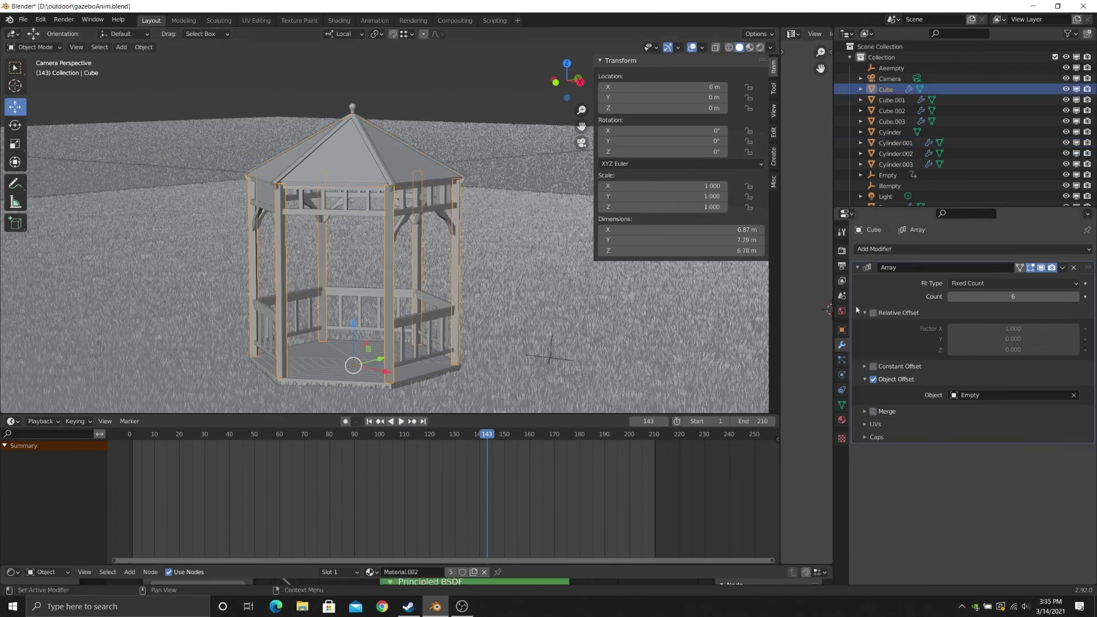
click(930, 254)
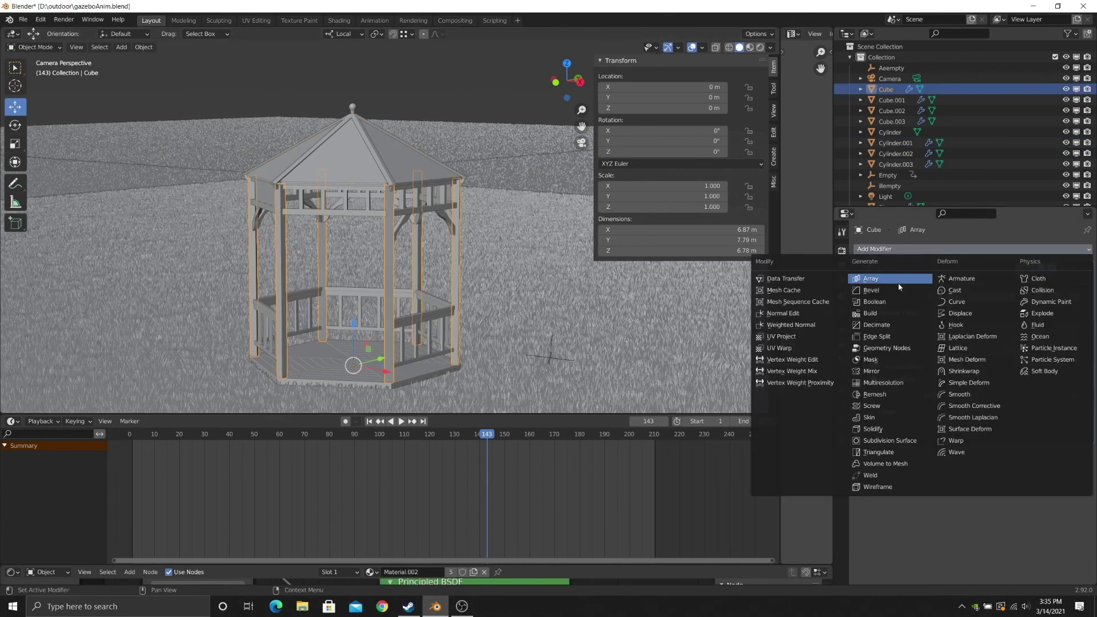
click(873, 313)
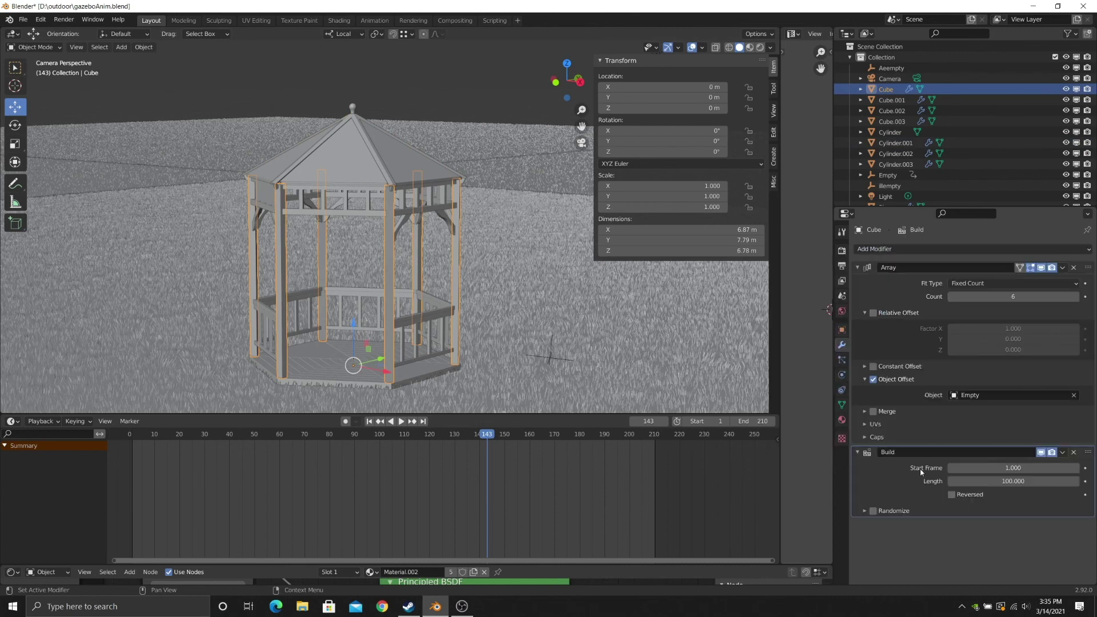
double_click(995, 468)
text(30)
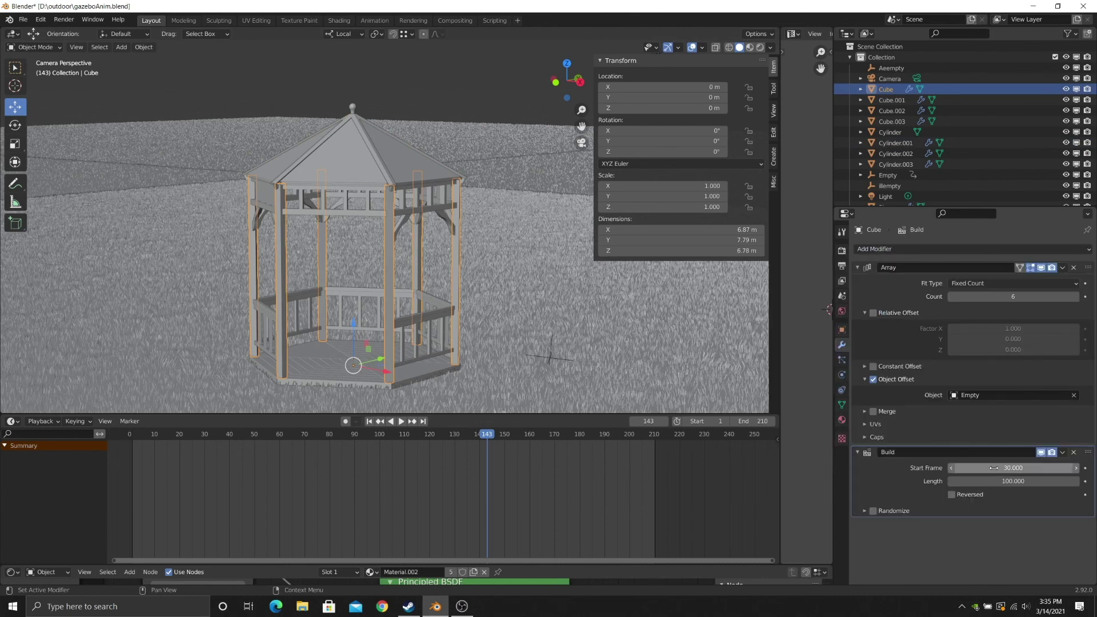
key(Return)
double_click(1000, 481)
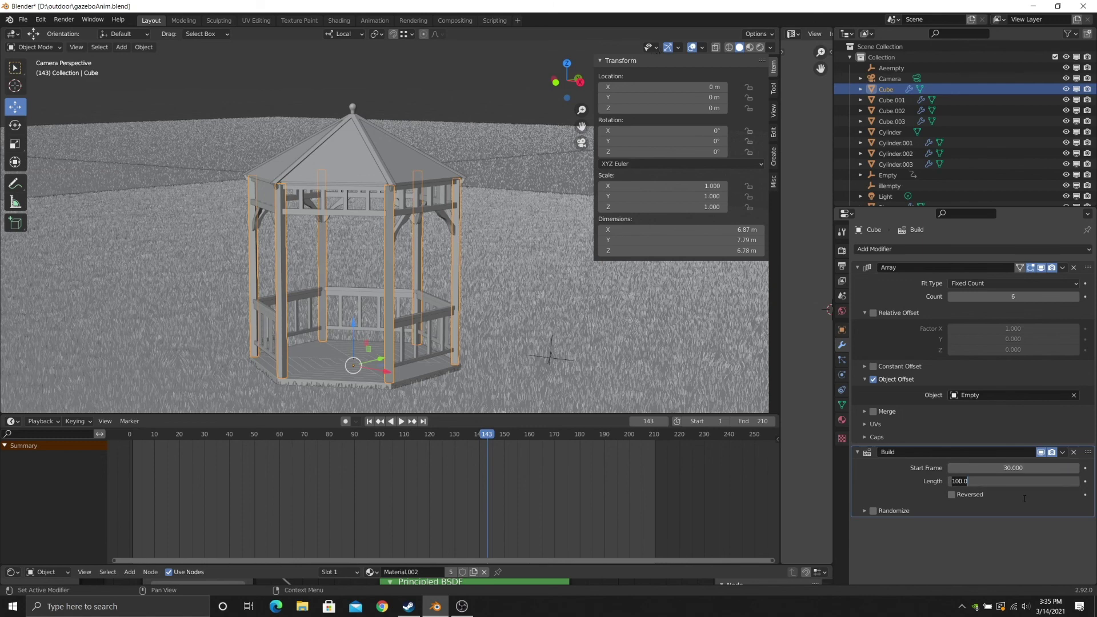
text(80)
key(Return)
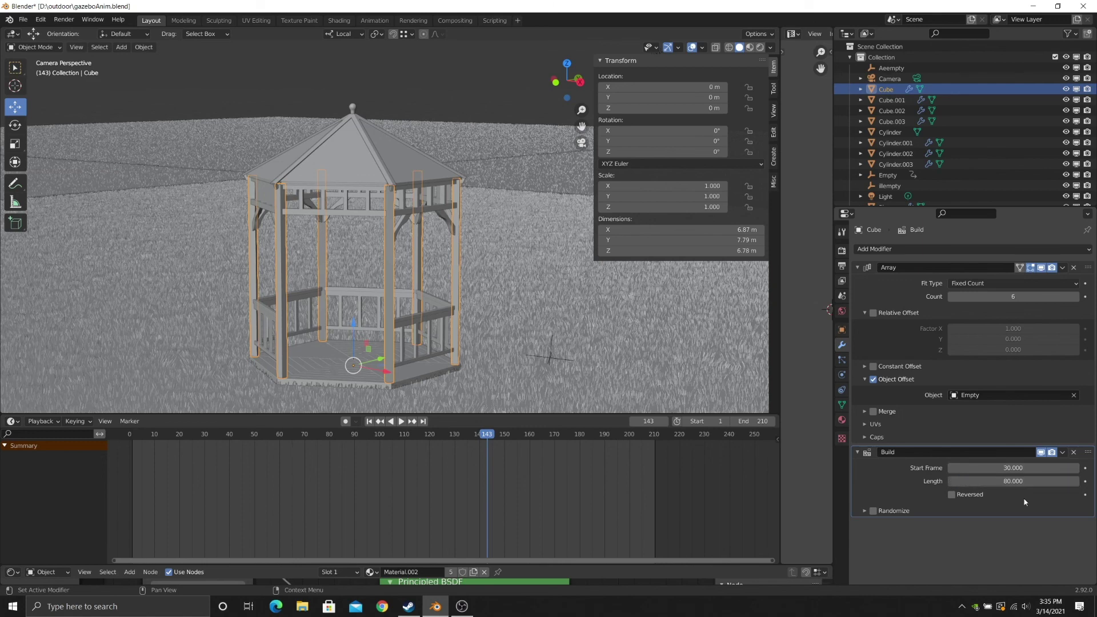
- Enable Randomize on the posts' Build modifier and play the animation from frame 1
click(370, 421)
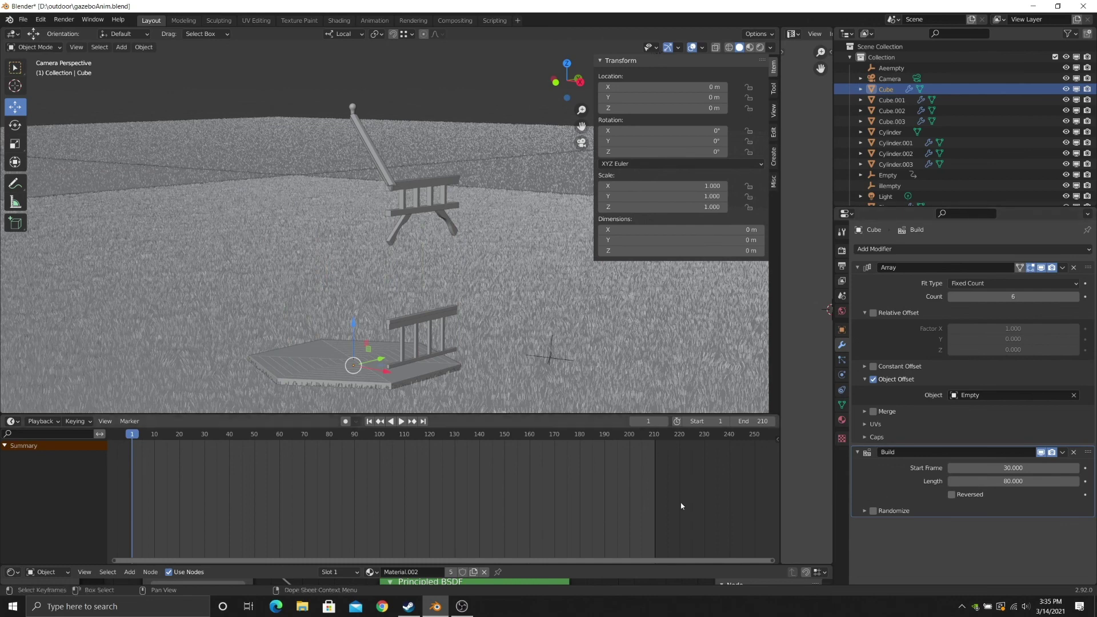
click(873, 511)
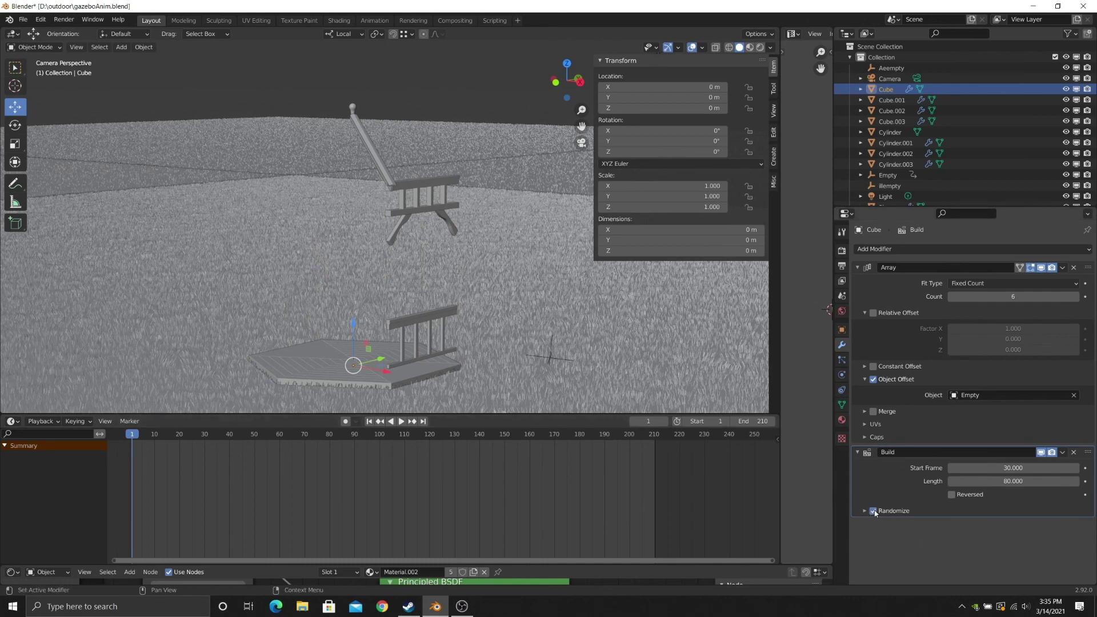
click(401, 421)
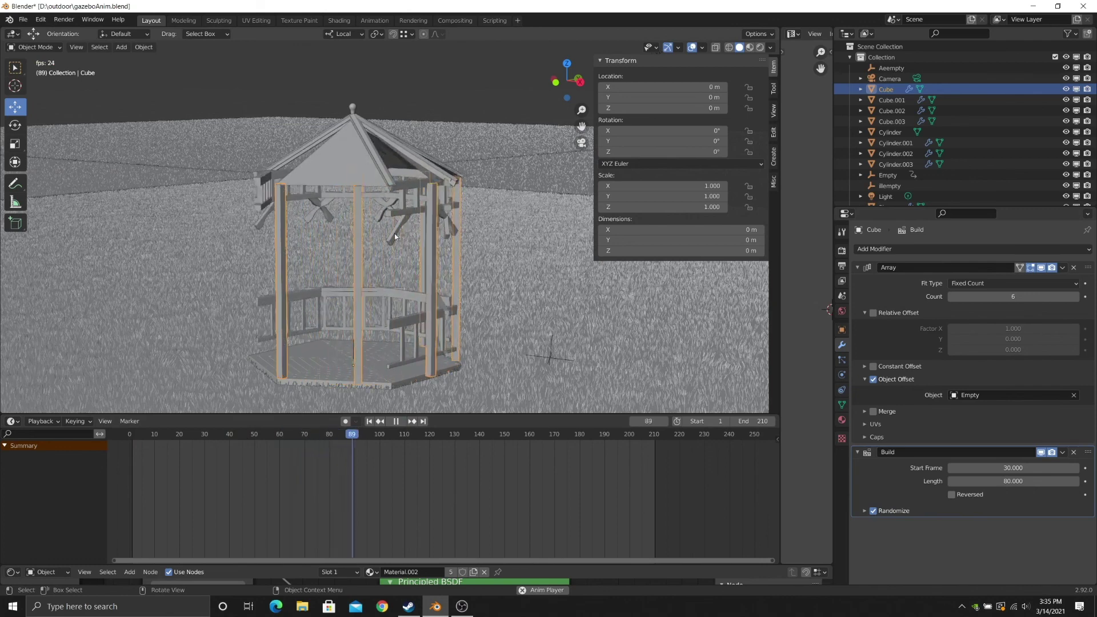
key(space)
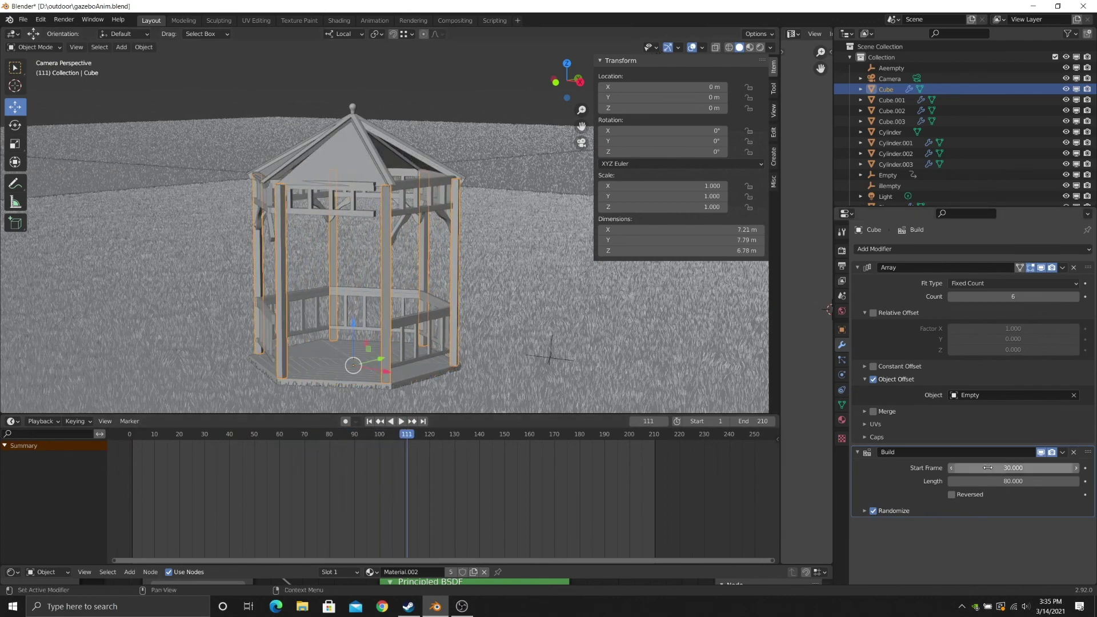
- Set the posts' Build modifier to a start frame of 50 and a length of 70
click(1013, 468)
text(50)
key(Return)
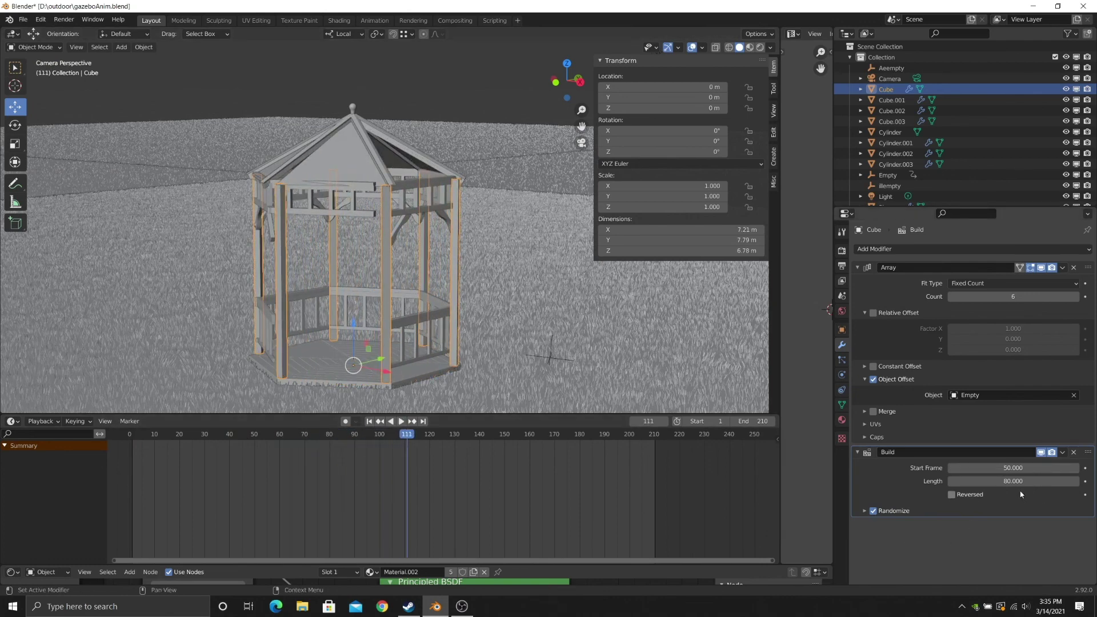
click(1018, 481)
text(70)
key(Return)
- Play the animation from frame 48 to check how the posts build up with the new timing
drag(270, 436, 252, 437)
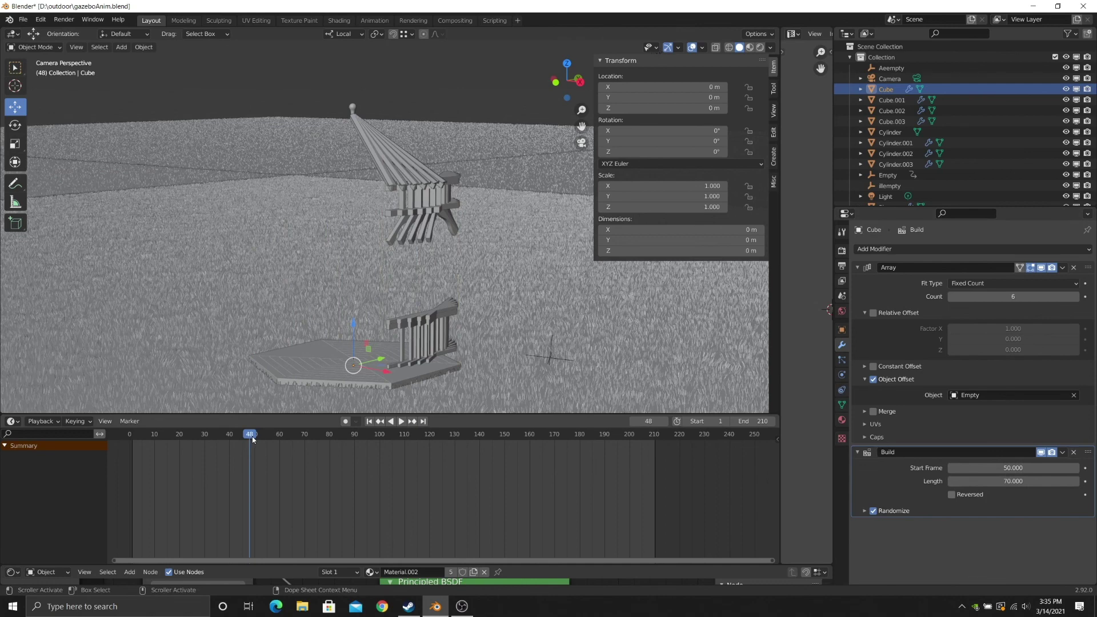
key(space)
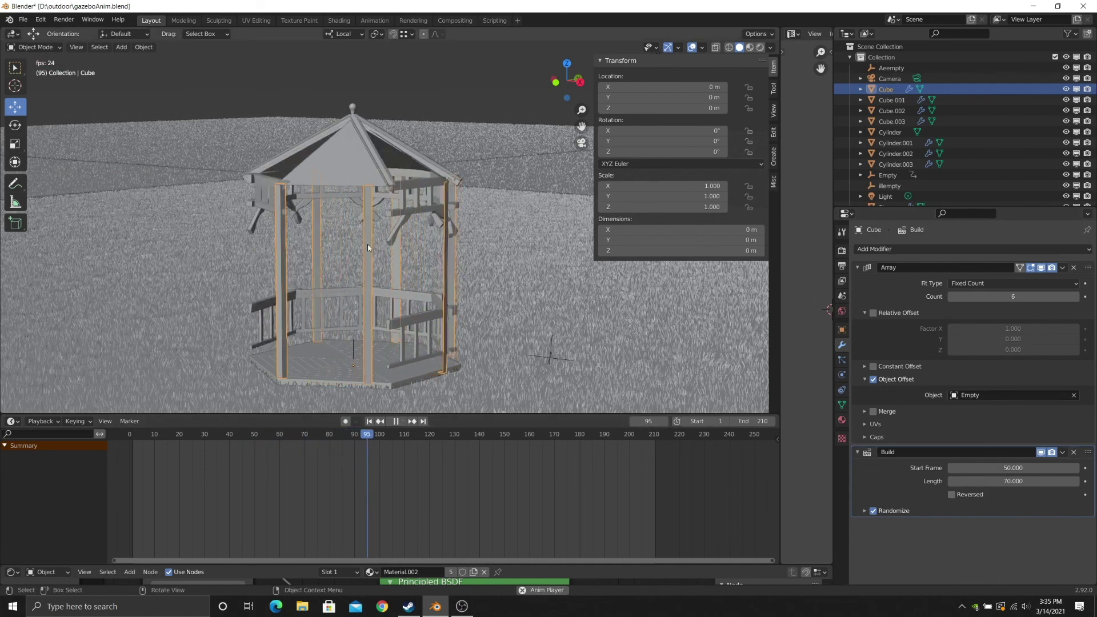
key(space)
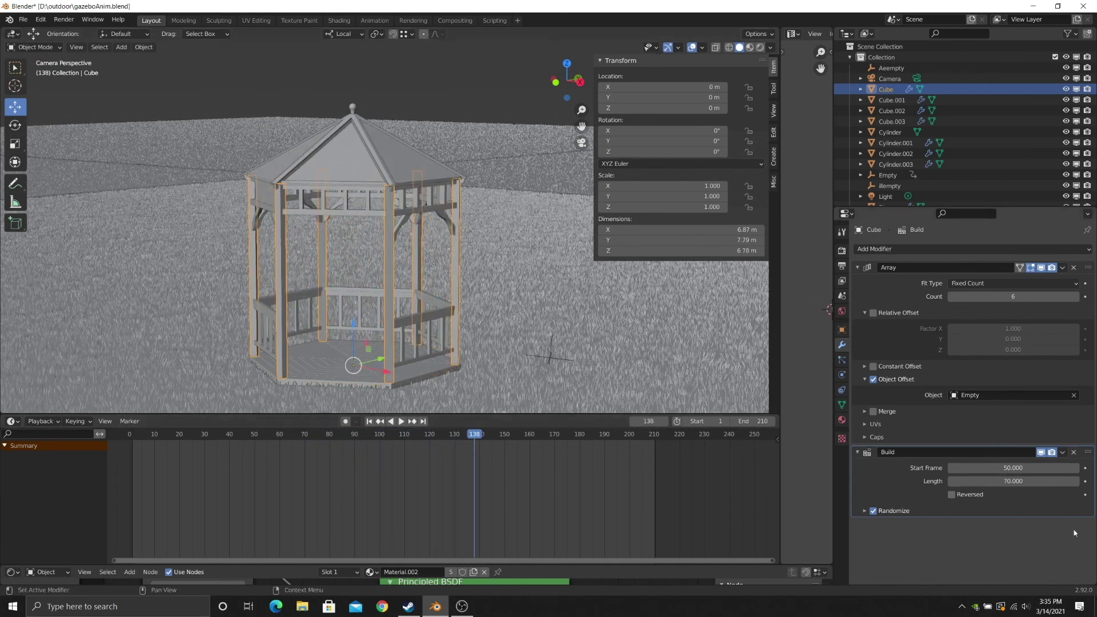
click(1017, 482)
key(Return)
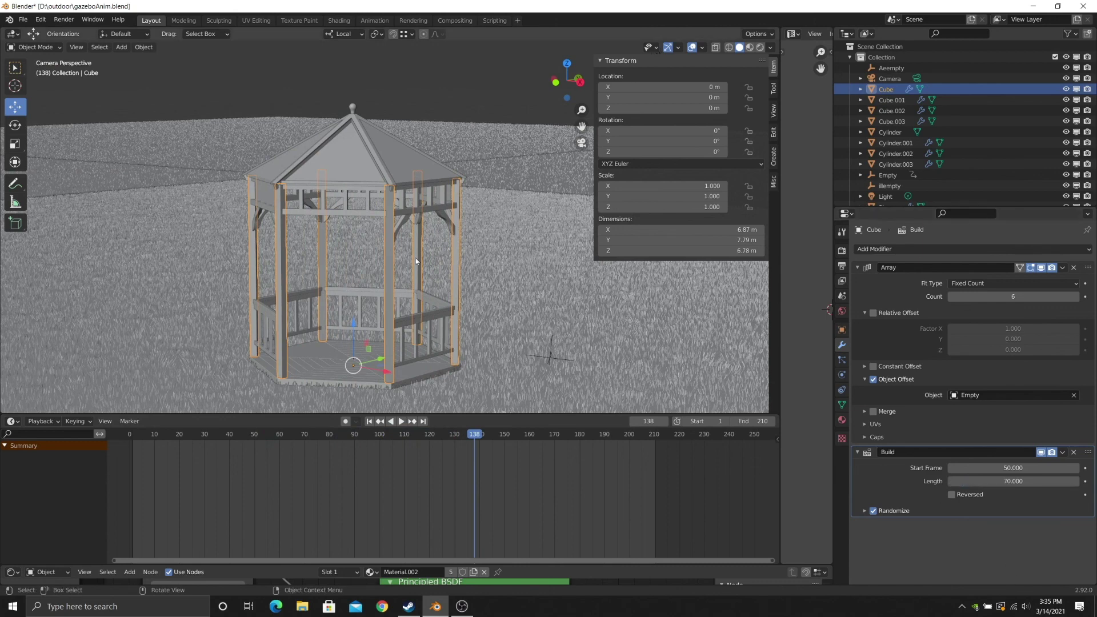
- Add a Build modifier to the gazebo's lower railings with a start frame of 40 and a length of 100
click(349, 303)
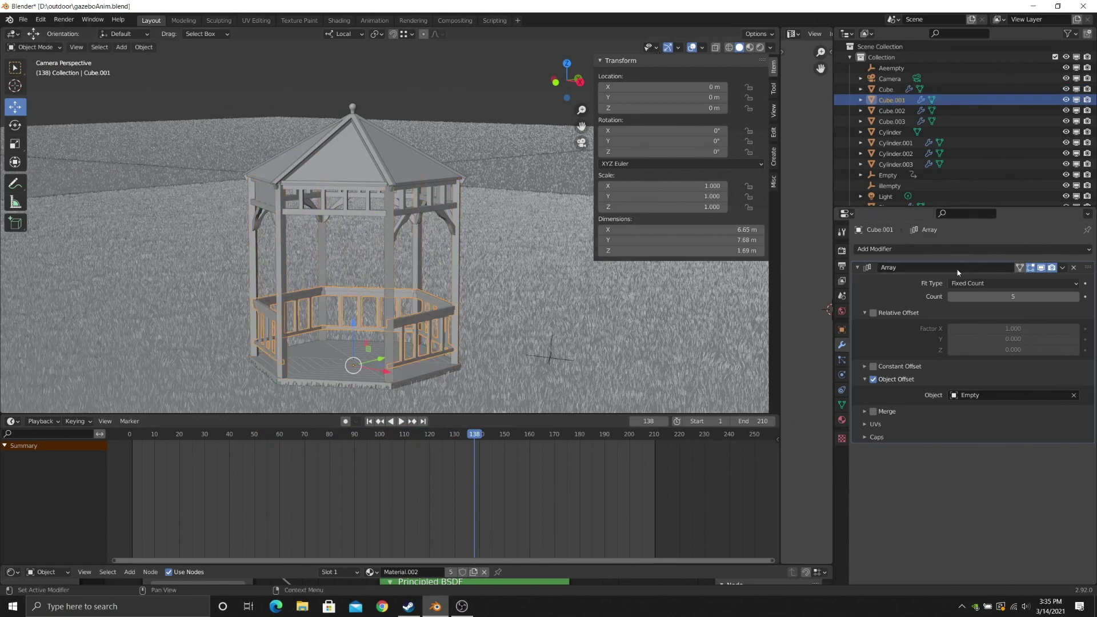
click(928, 250)
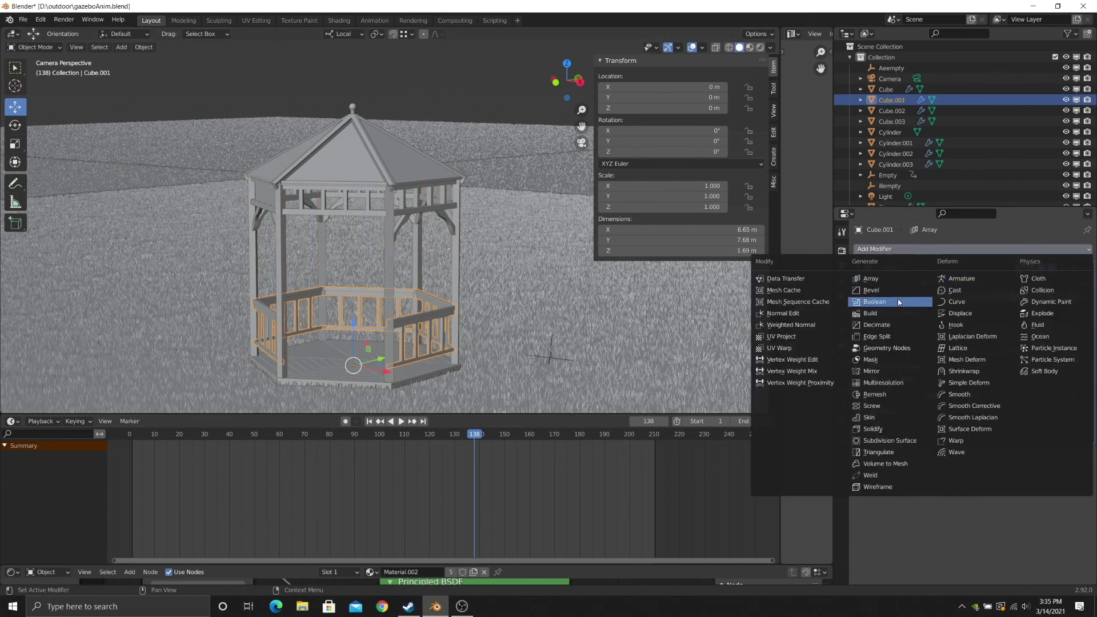
click(924, 250)
click(925, 301)
click(973, 469)
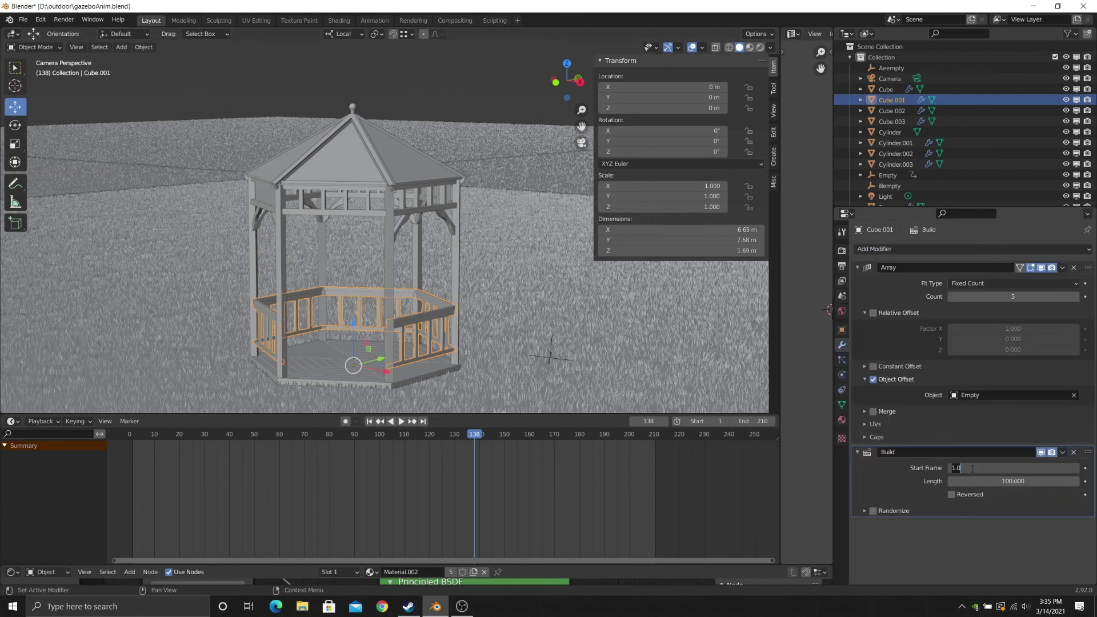
text(40)
key(Return)
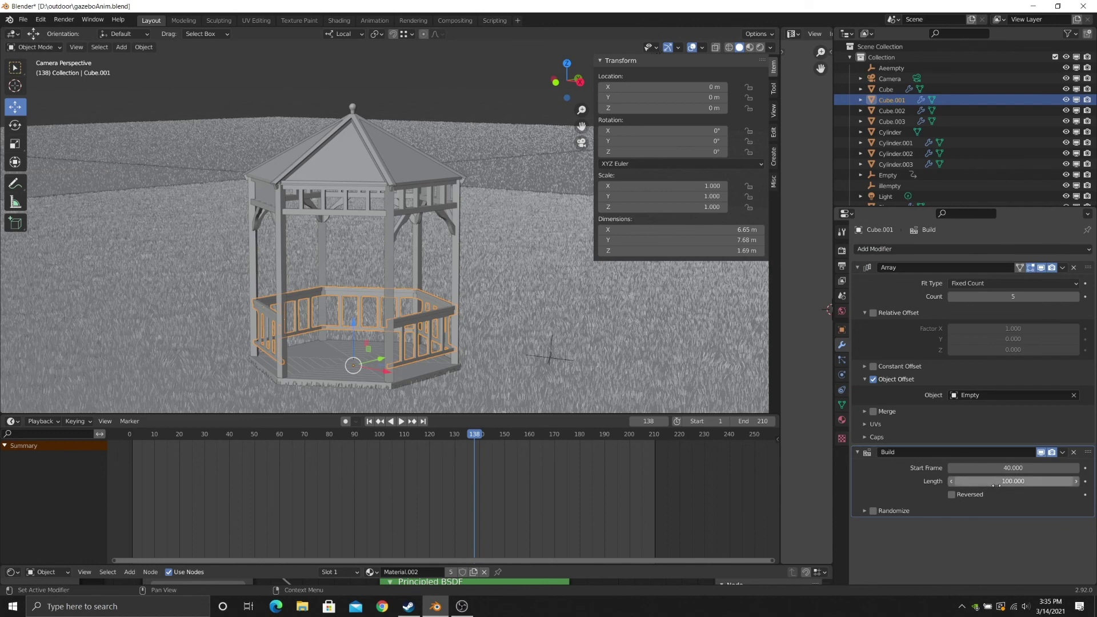
click(1020, 483)
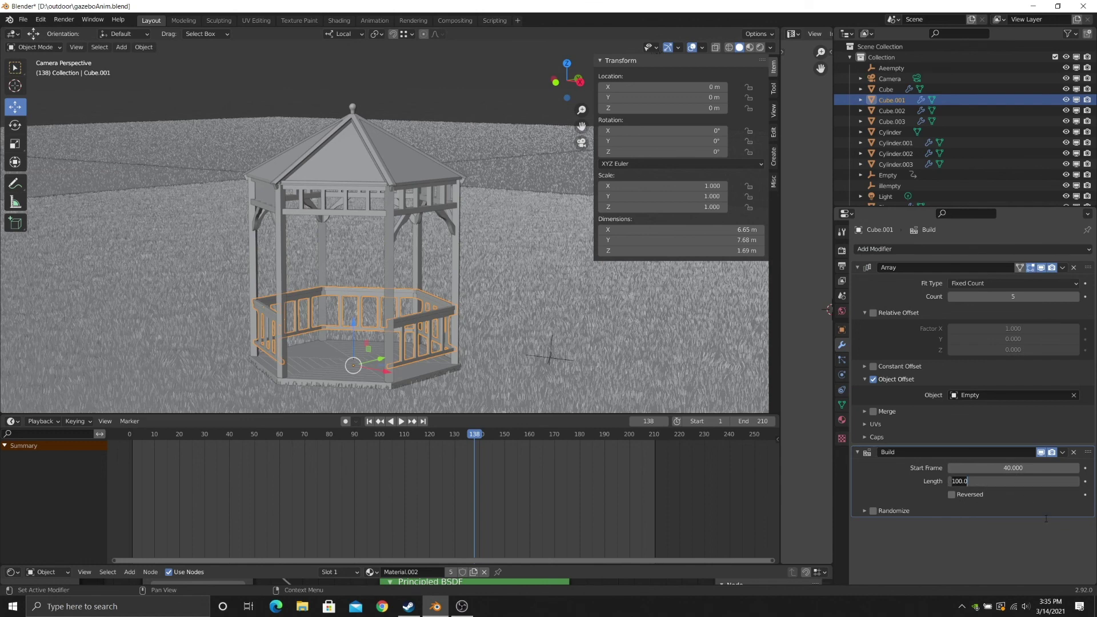
text(100)
key(Return)
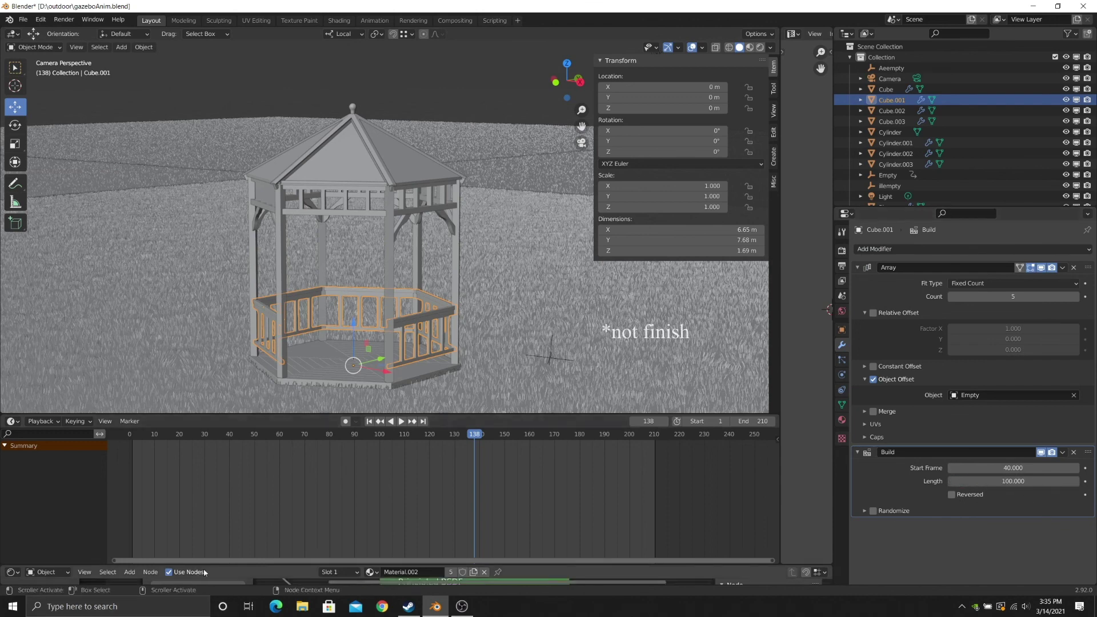
- Play the animation from near frame 40 to check how the lower railings build up
drag(262, 437, 238, 436)
key(space)
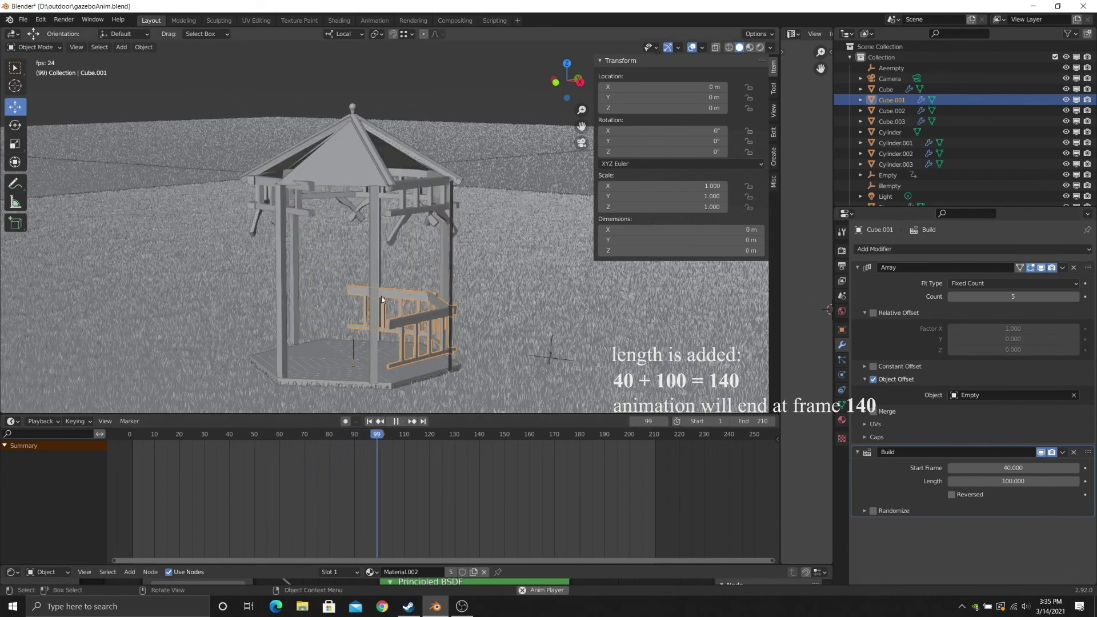
key(space)
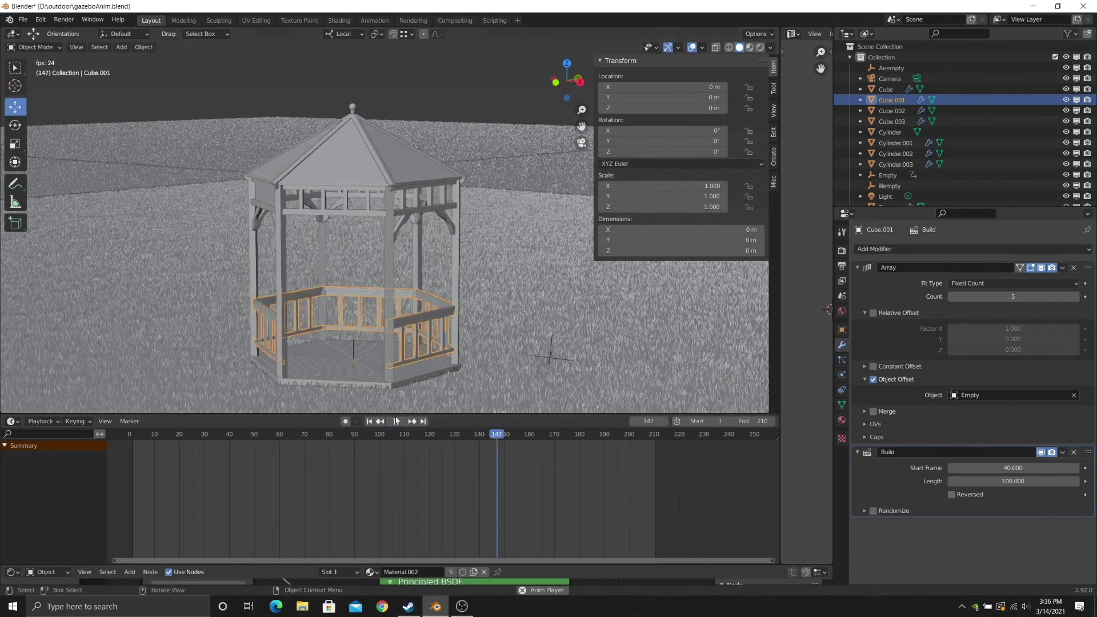
- At frame 50, enable Randomize on the lower railings' Build modifier and inspect the partly built railings up close
drag(409, 447, 255, 443)
click(874, 512)
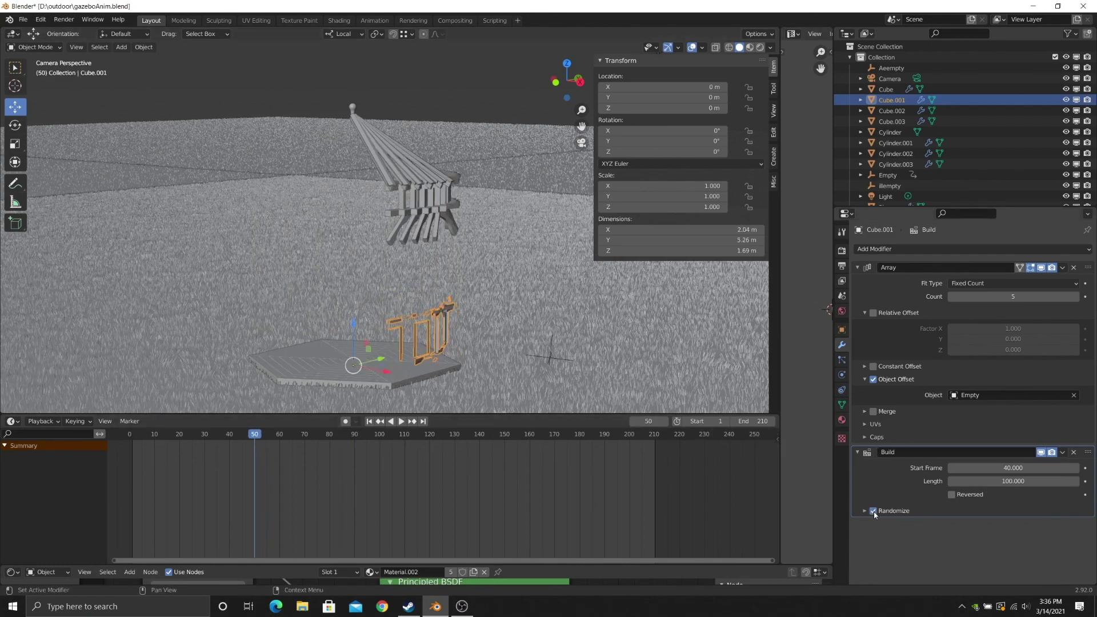
scroll(409, 360, up, 3)
middle_drag(409, 360, 419, 324)
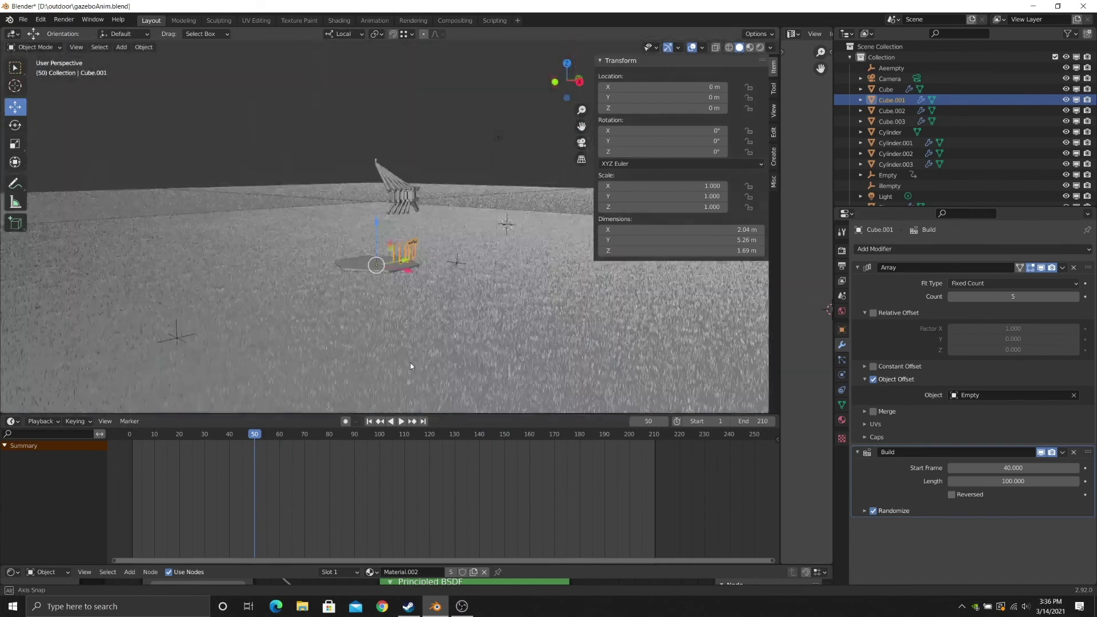
scroll(419, 324, up, 6)
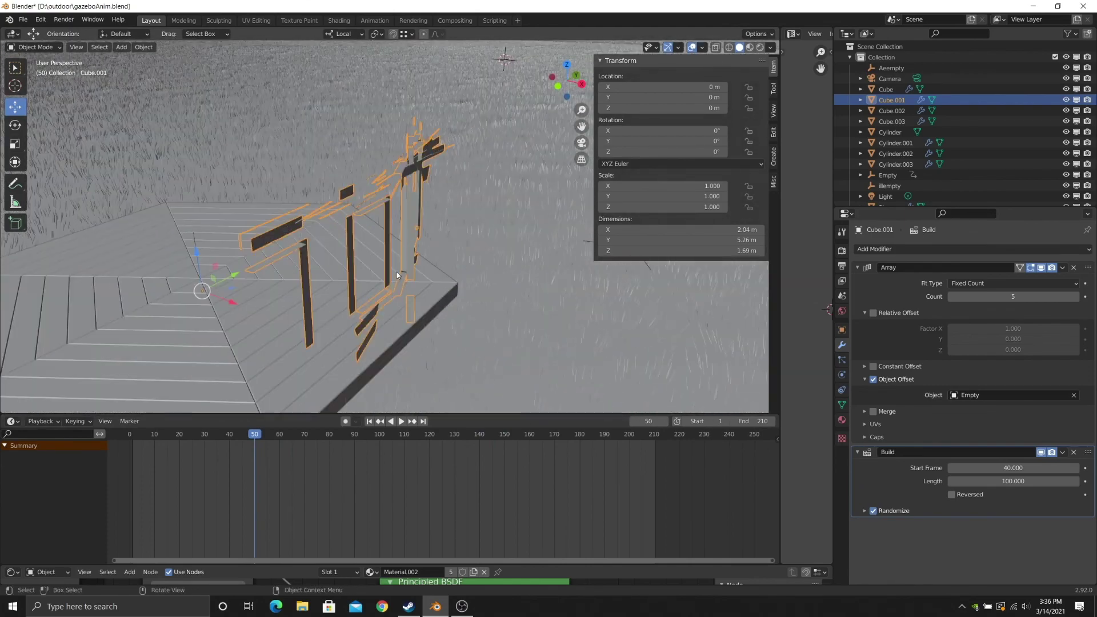
key(KP_0)
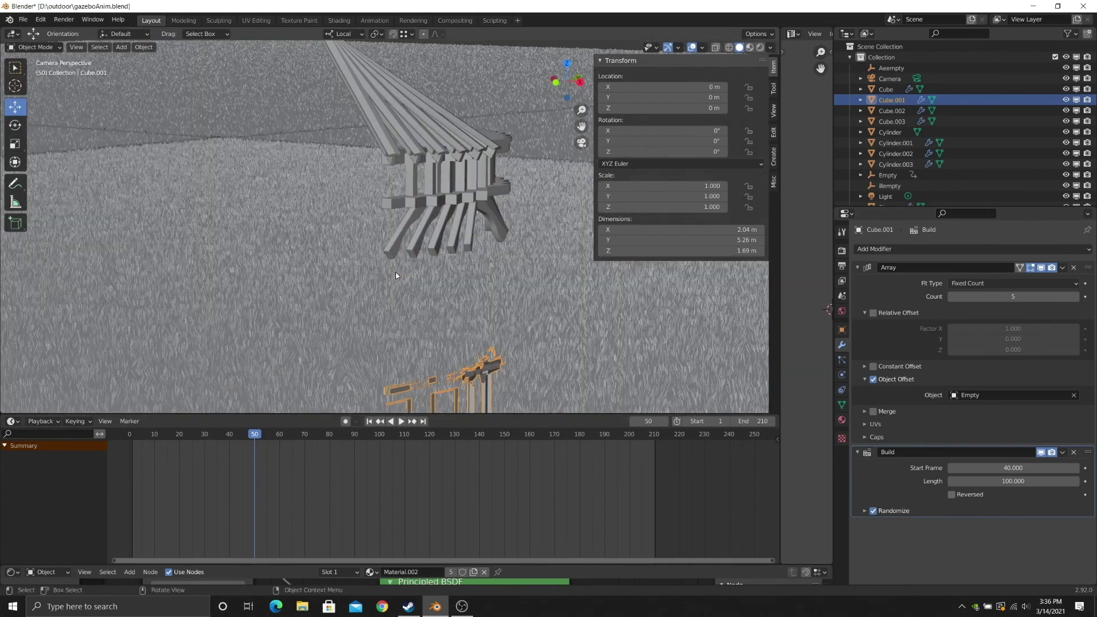
scroll(385, 271, down, 5)
scroll(405, 270, up, 2)
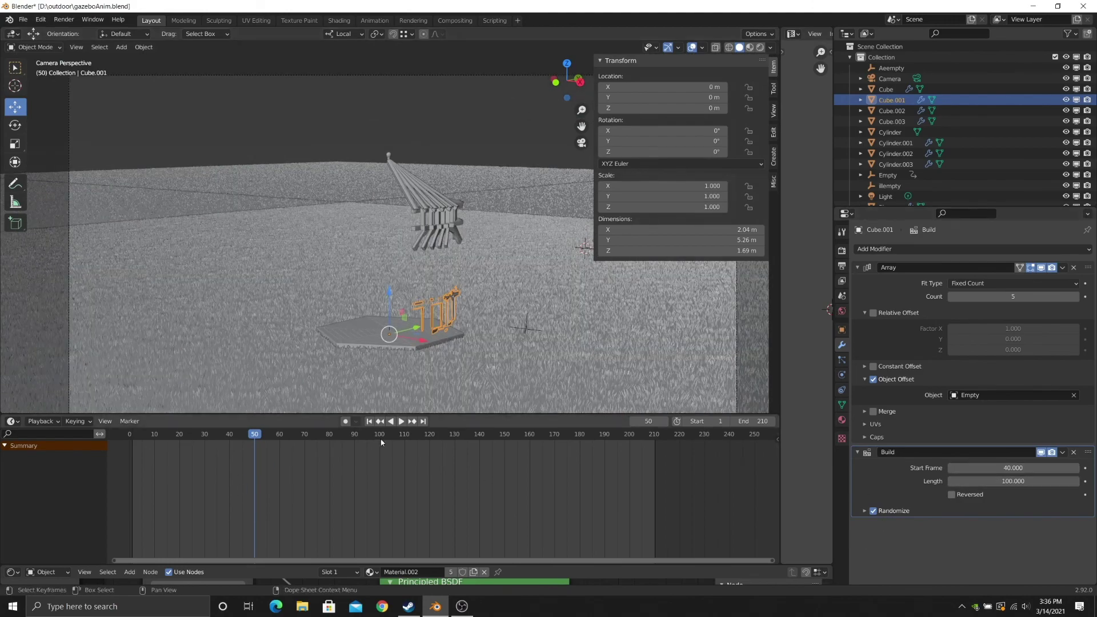
- Play the build-up from frame 50, and set the Build modifier's start frame on the lower railings to 60
click(400, 421)
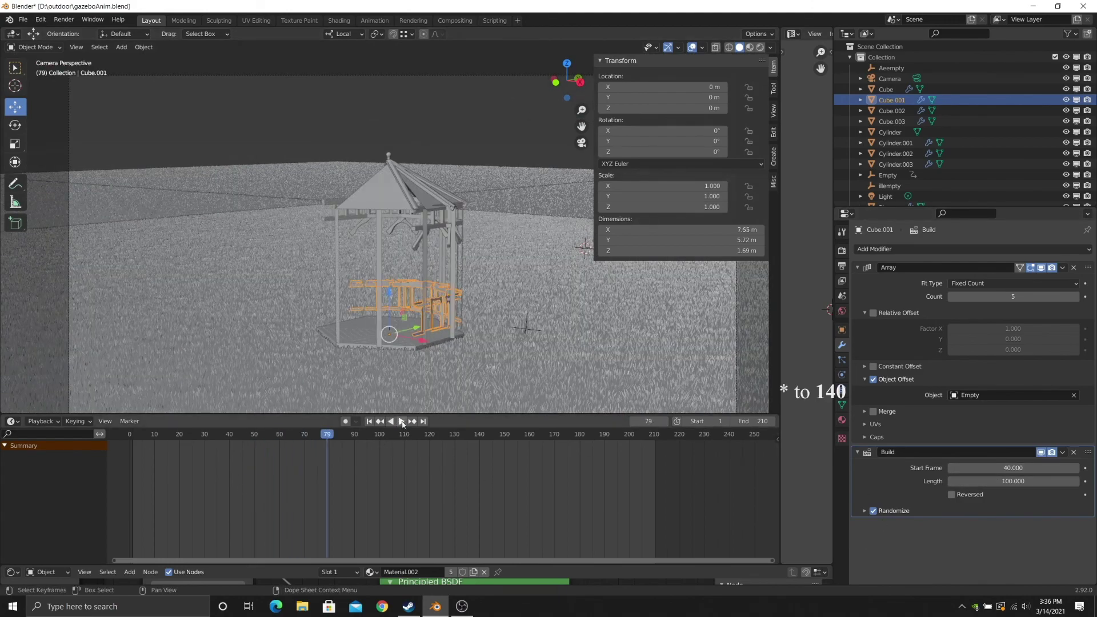
key(space)
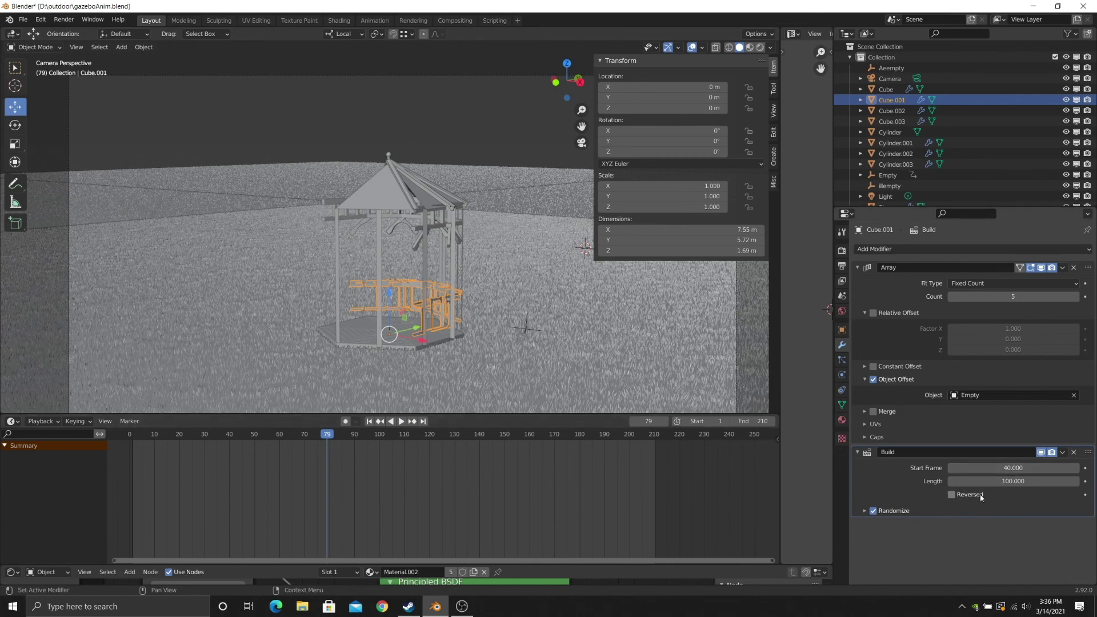
click(986, 468)
text(60)
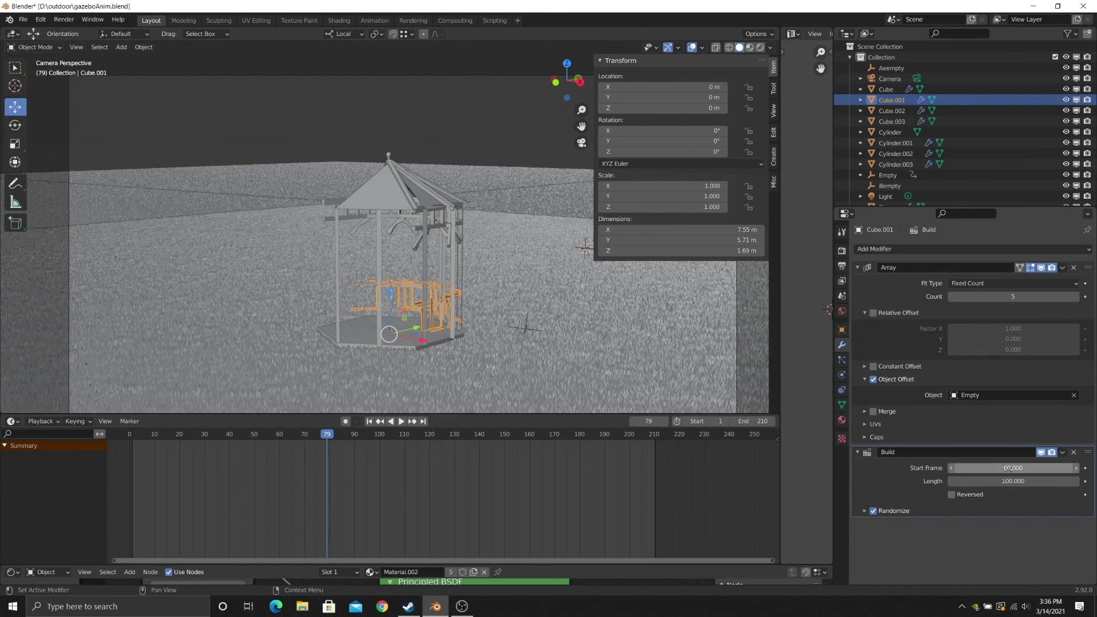
click(1008, 481)
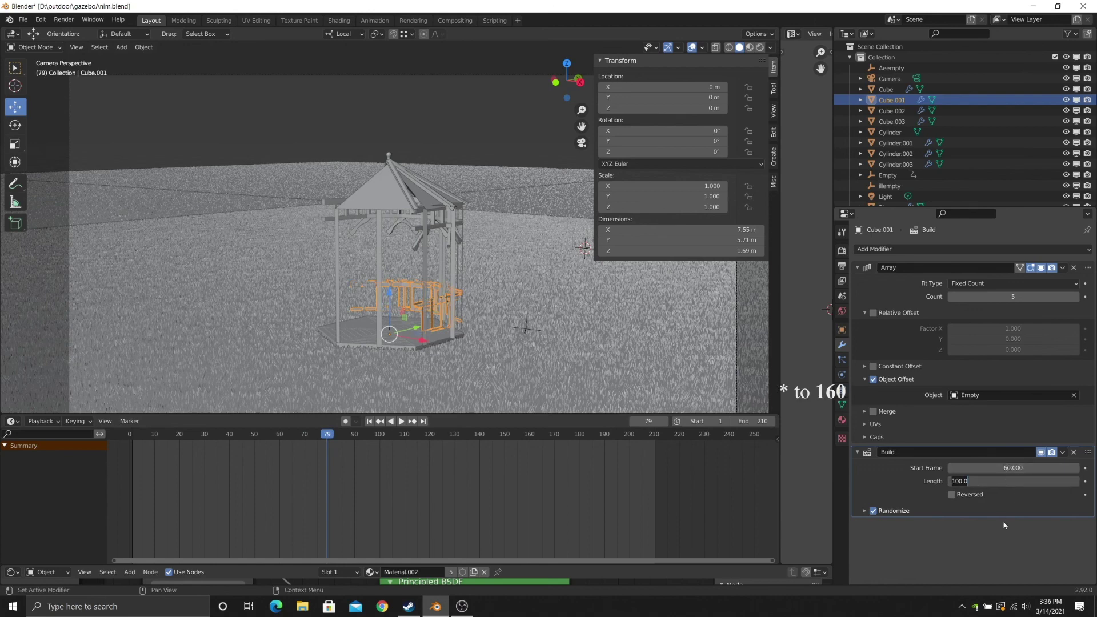
key(Return)
- Play the animation from near frame 55 to check how the lower railings build up with the new start frame
drag(344, 437, 269, 436)
click(401, 421)
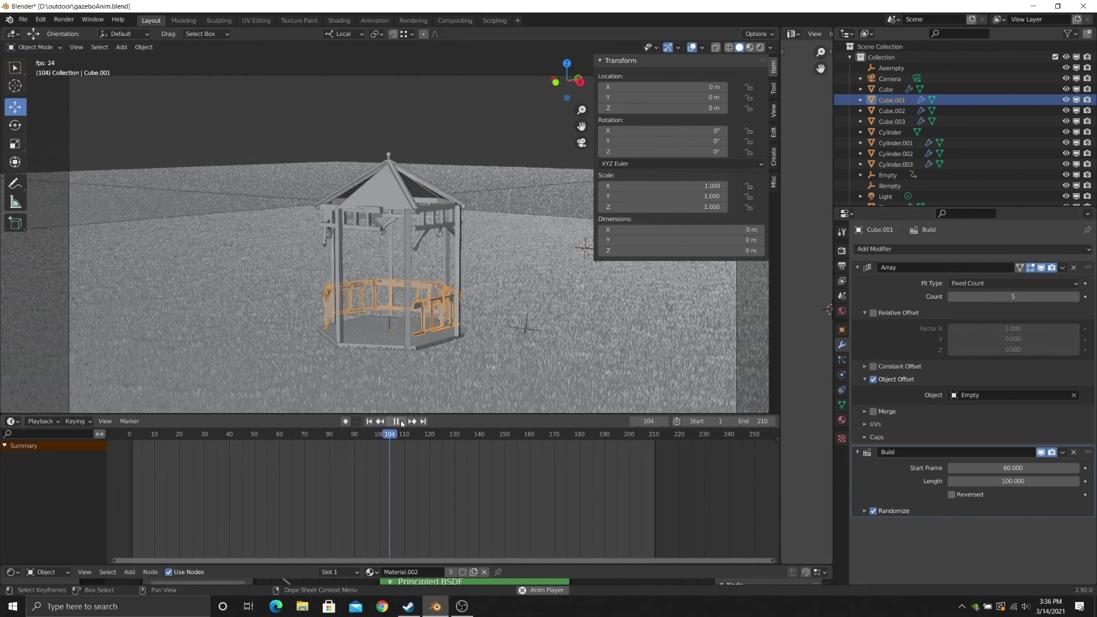
click(401, 421)
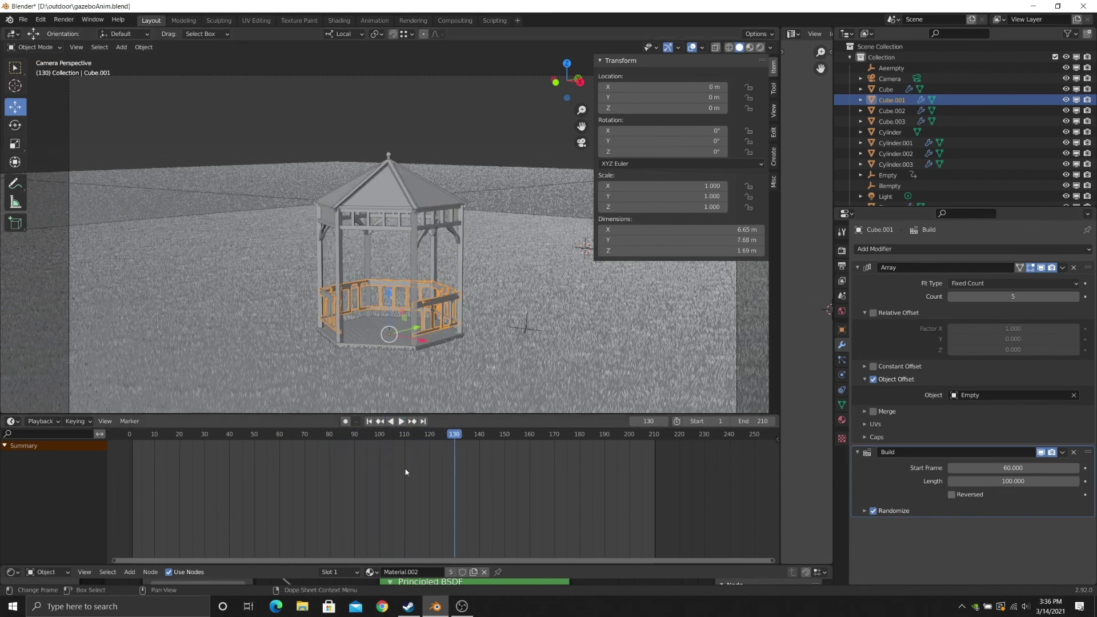
click(401, 422)
click(401, 423)
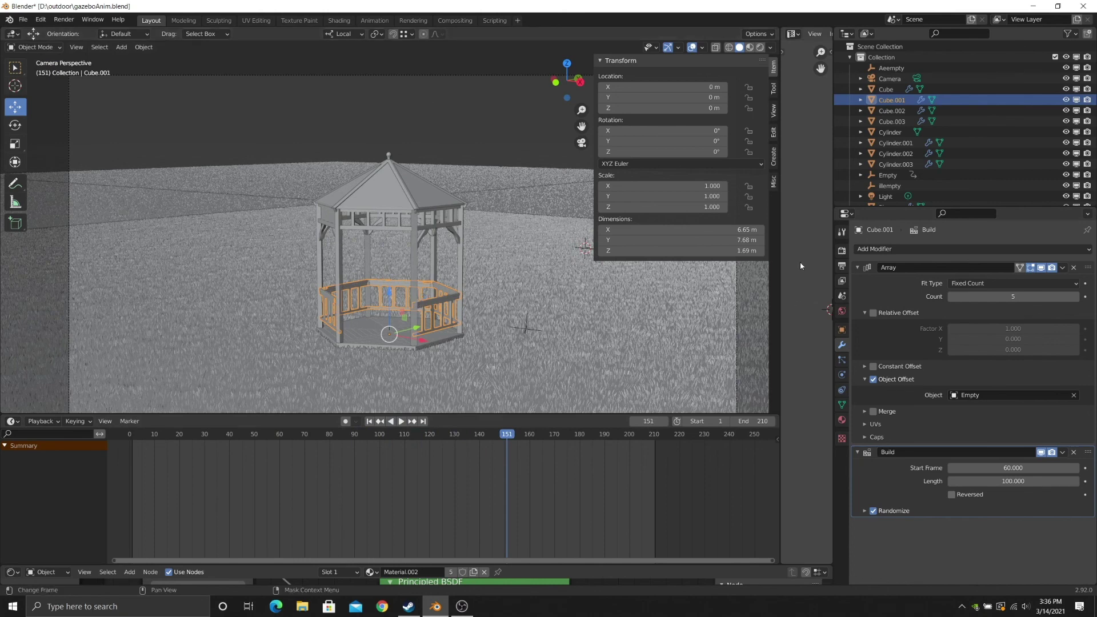
- Review the scene's output resolution, frame range, save folder and file format, and open the available render commands
click(845, 266)
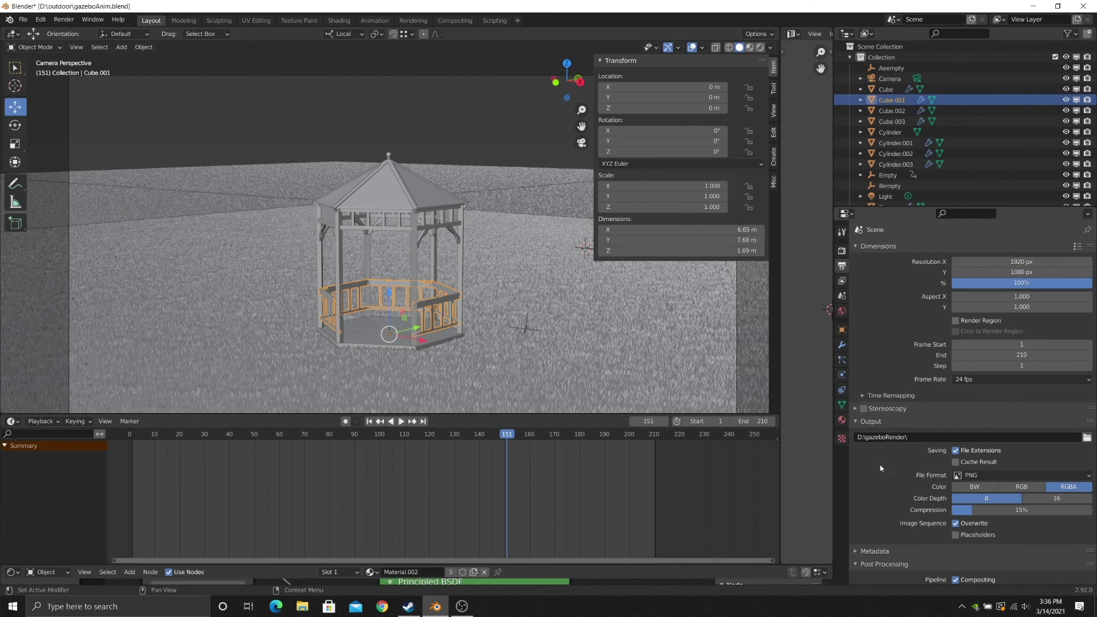
scroll(892, 488, down, 2)
scroll(893, 488, up, 2)
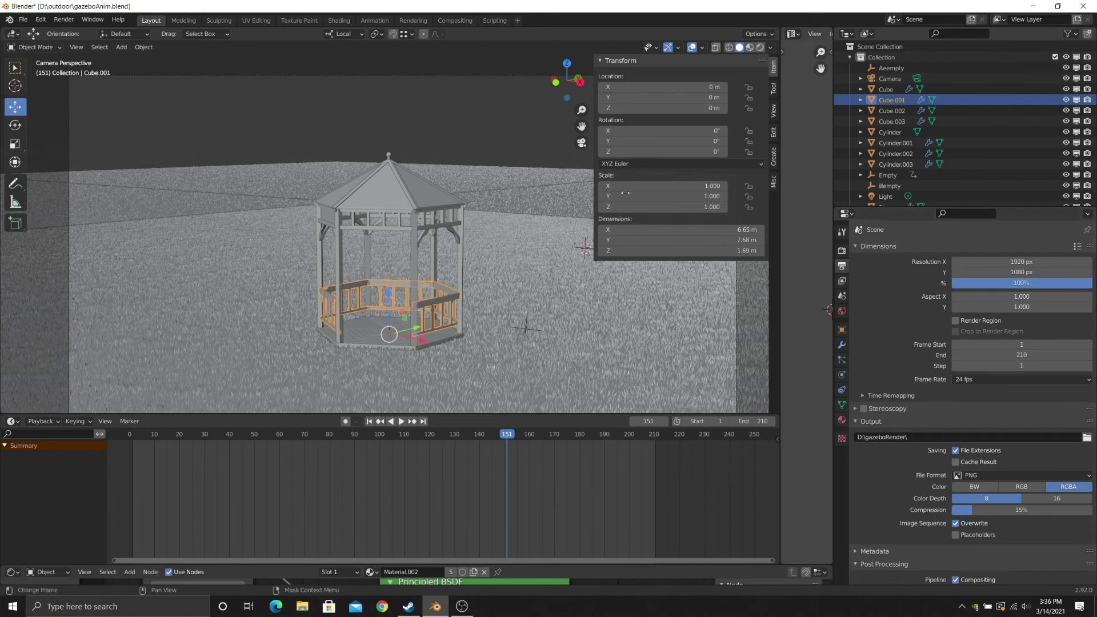
click(61, 22)
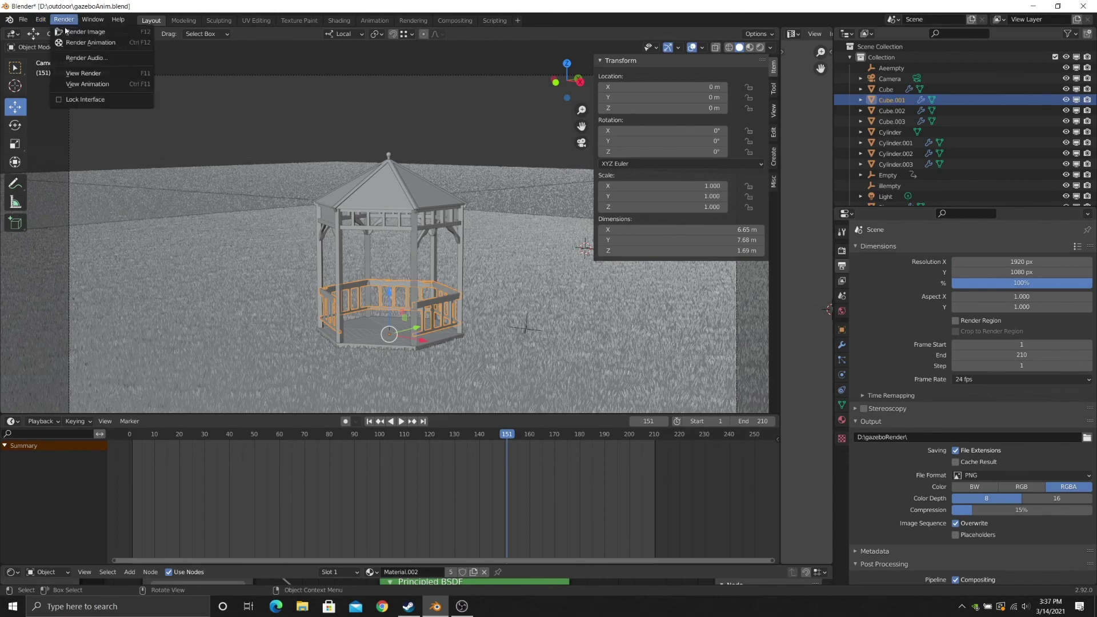